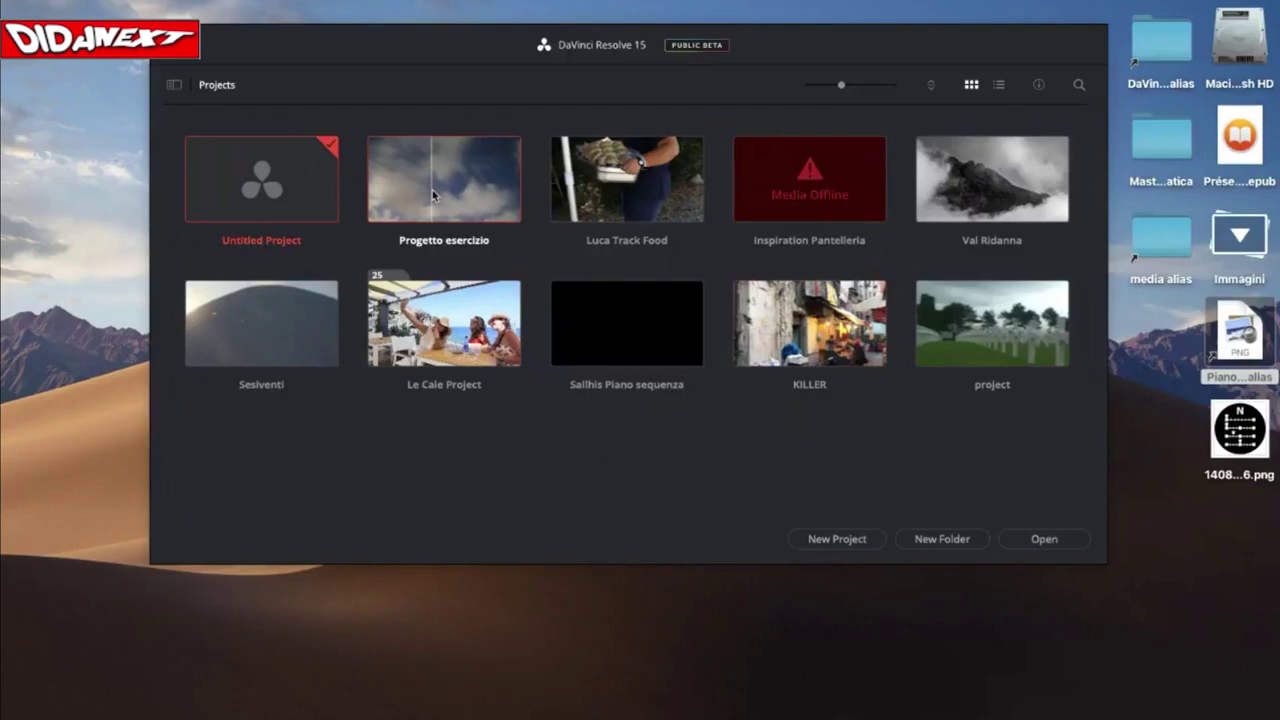
- Switch to Finder, open the DaVinciWebinar folder in Dropbox in a wider window, and select Progetto esercizio.dra.zip
double_click(1238, 50)
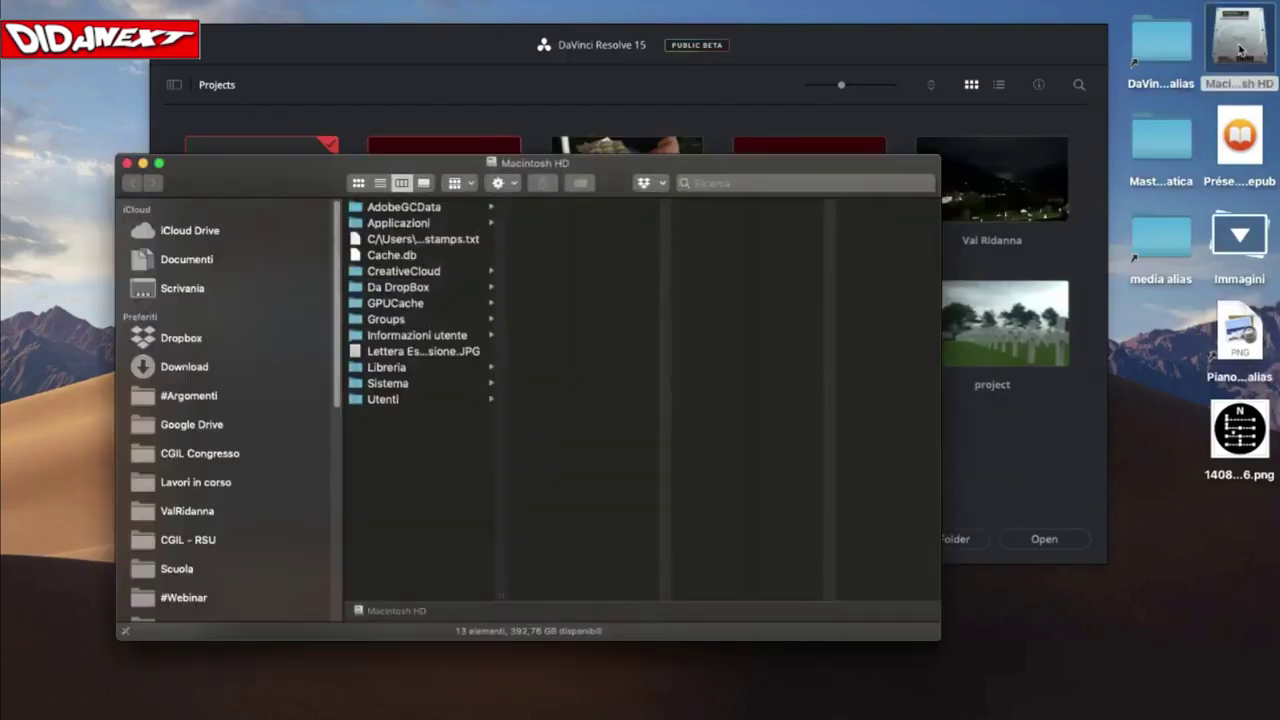
left_click(181, 338)
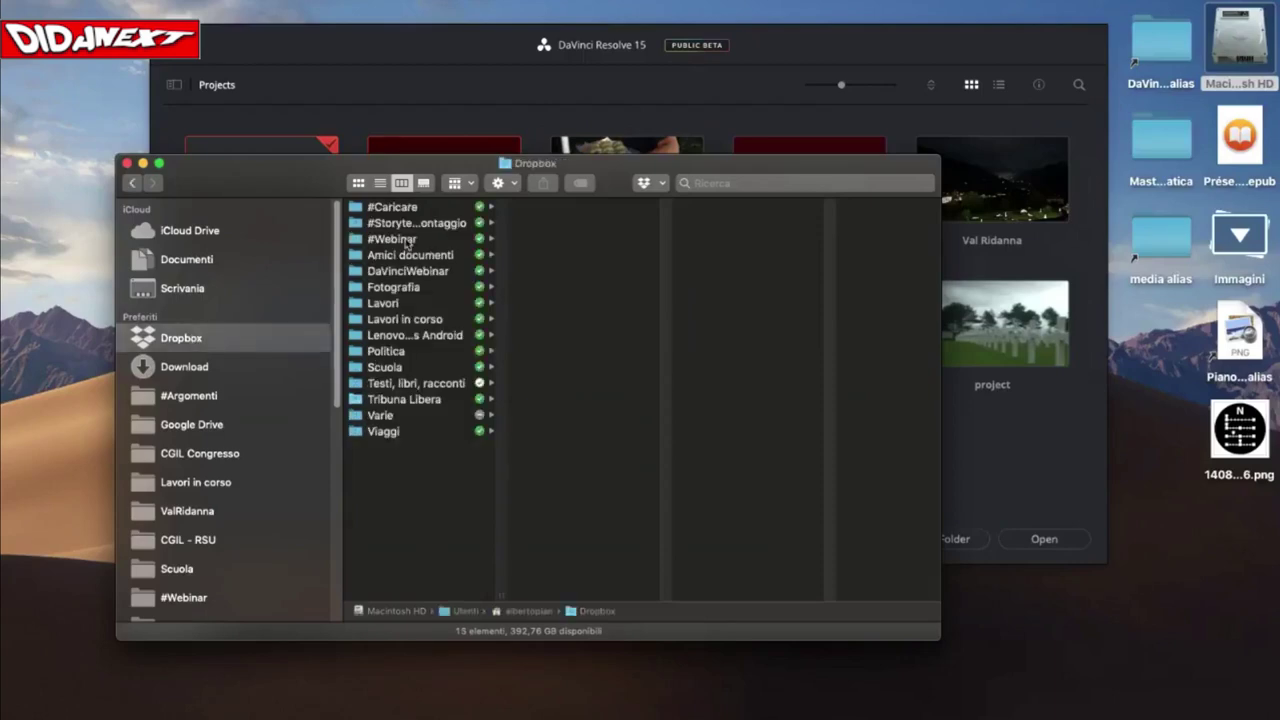
left_click(407, 272)
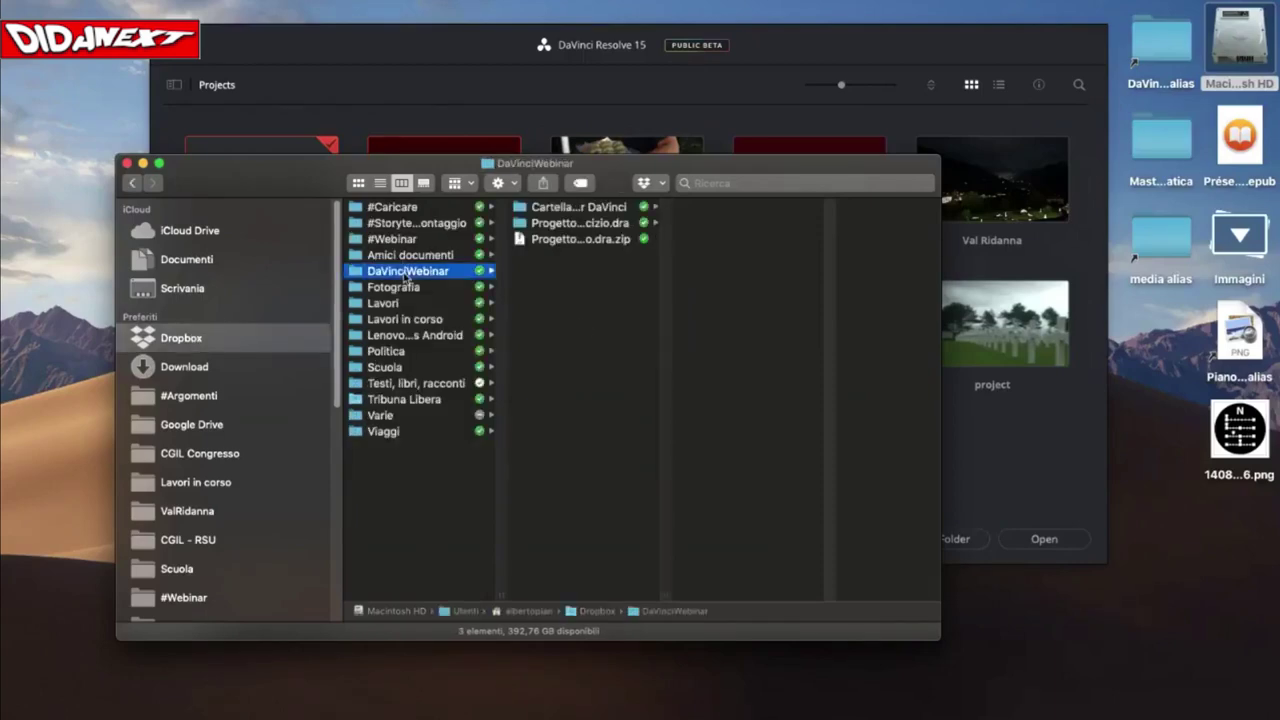
left_click_drag(941, 639, 1119, 674)
left_click_drag(666, 632, 831, 609)
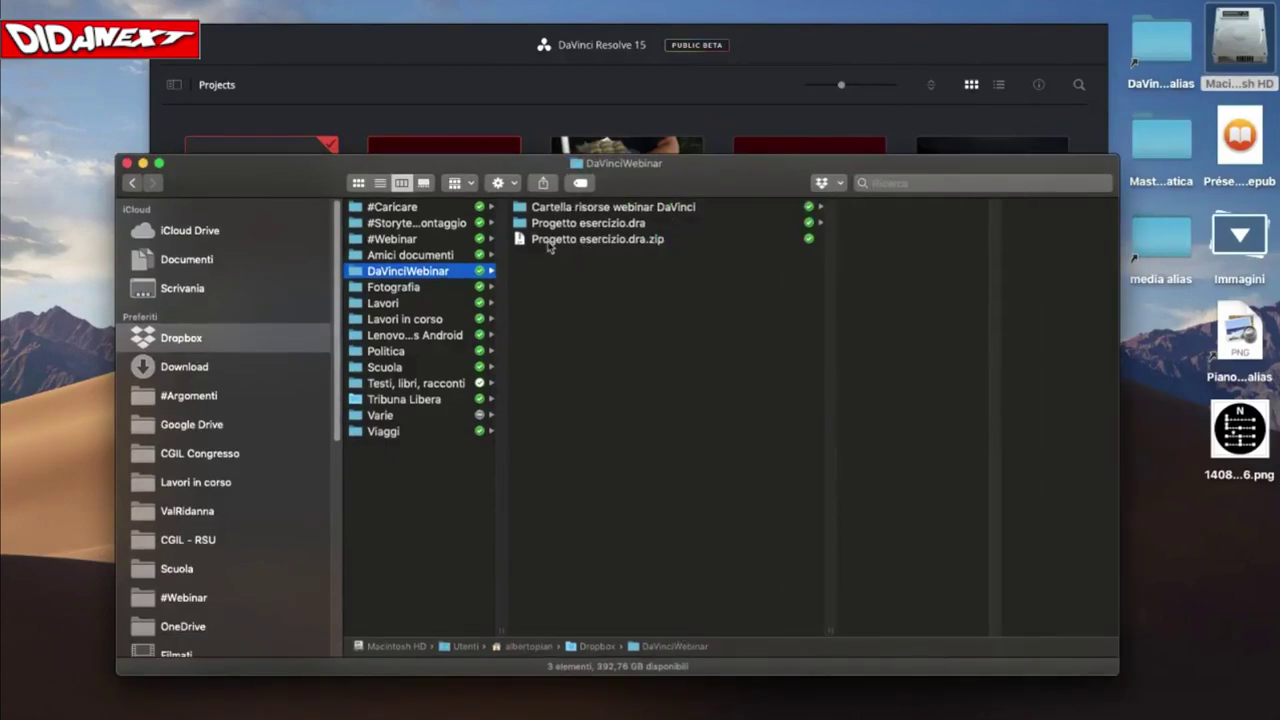
left_click(548, 243)
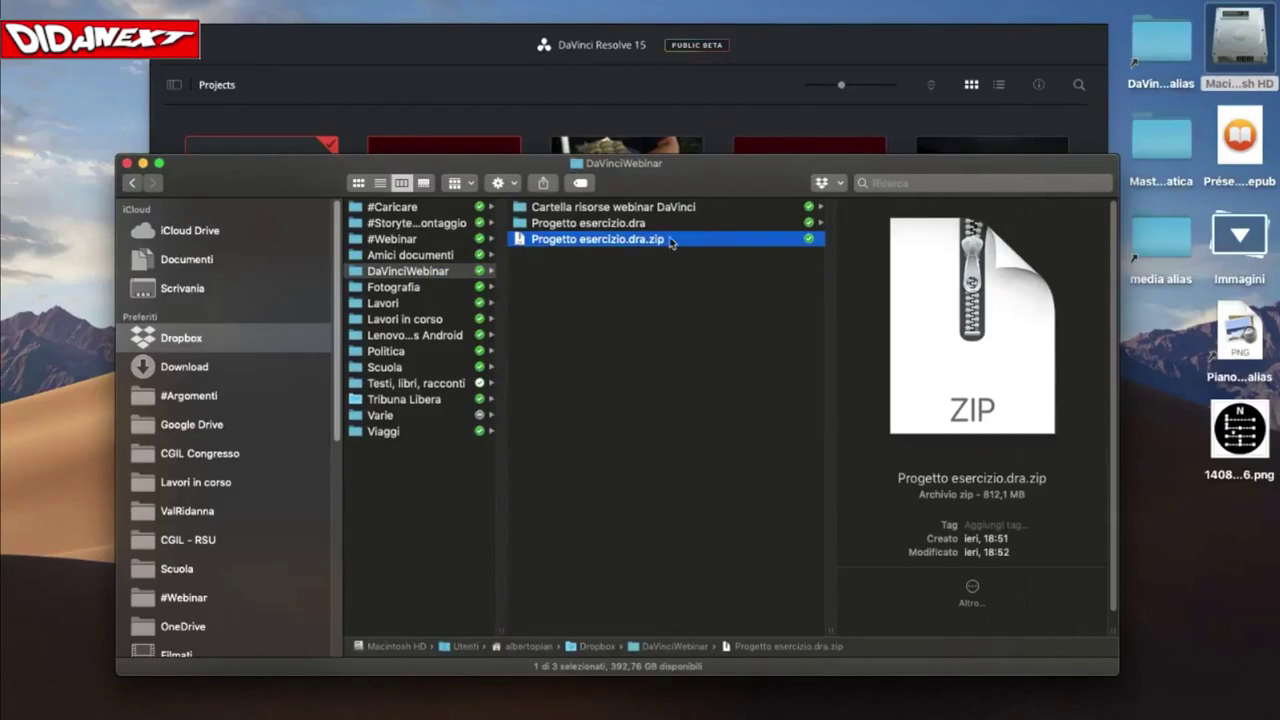
- Open the Progetto esercizio.dra folder and inspect its Altro, Cache and MediaFiles subfolders and the project.drp file
left_click(592, 225)
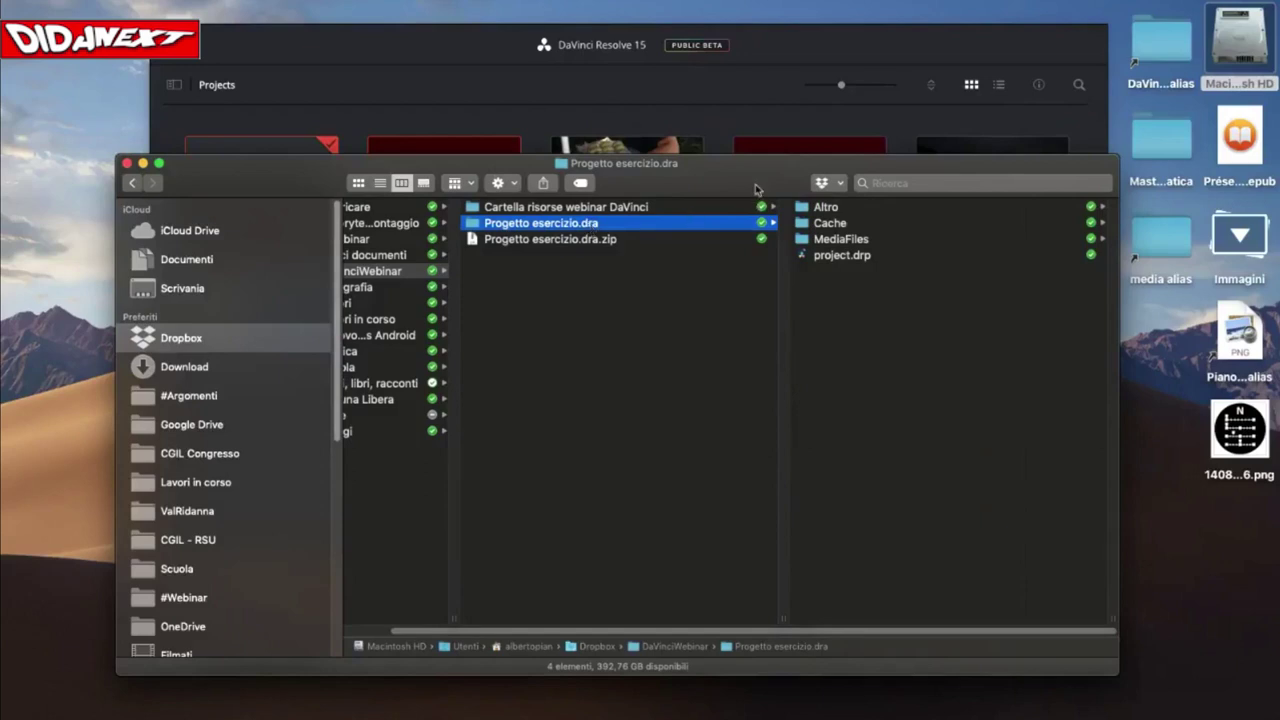
left_click_drag(753, 183, 729, 190)
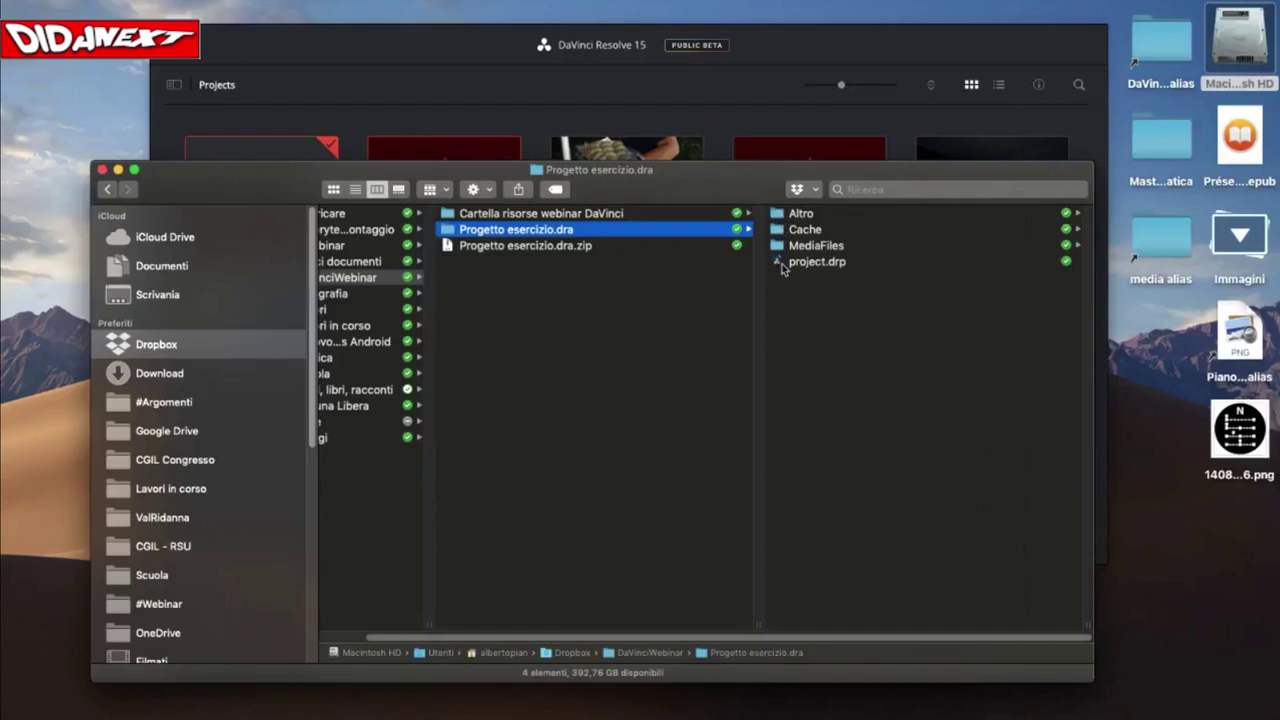
left_click_drag(1092, 623, 1136, 610)
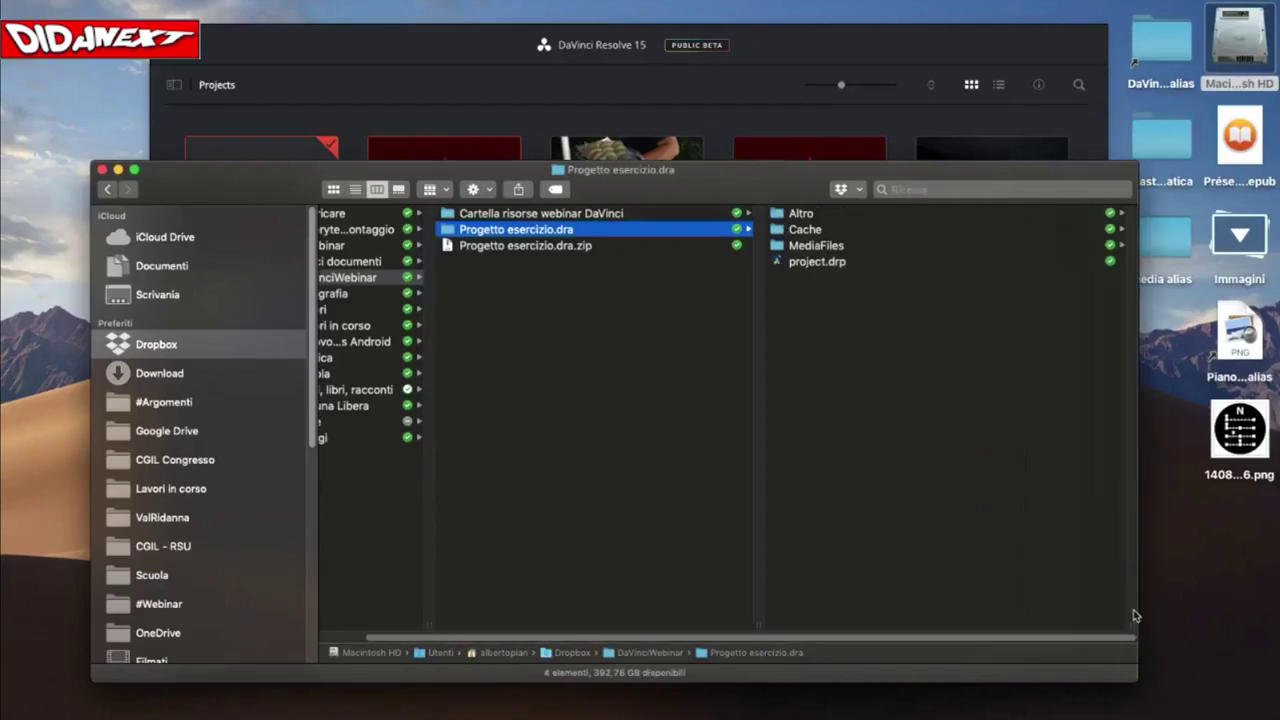
left_click(810, 216)
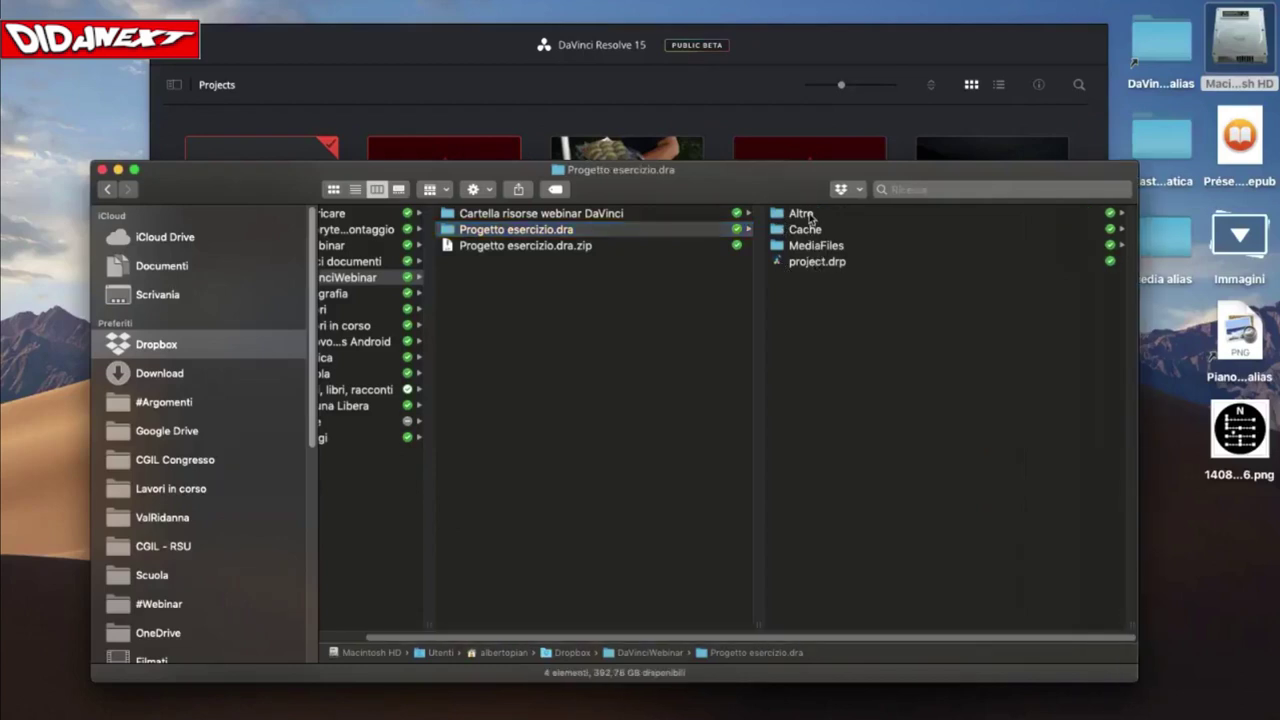
left_click(488, 238)
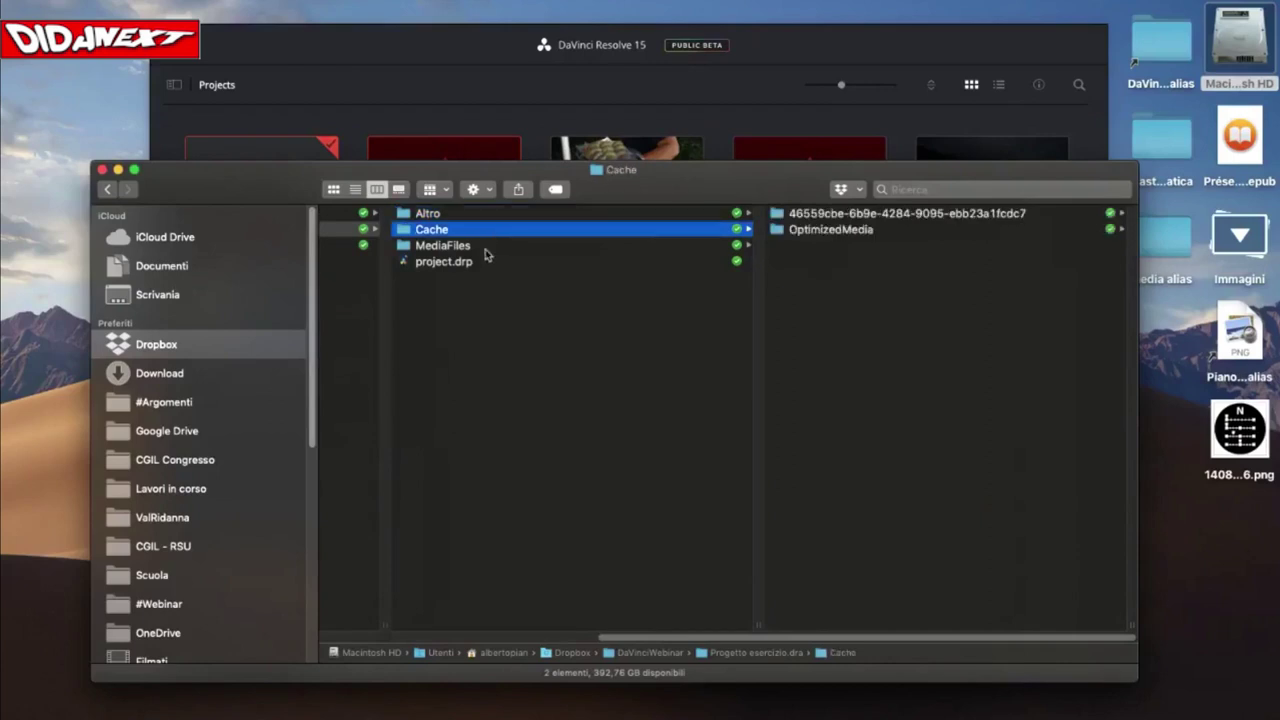
left_click(487, 254)
left_click(488, 264)
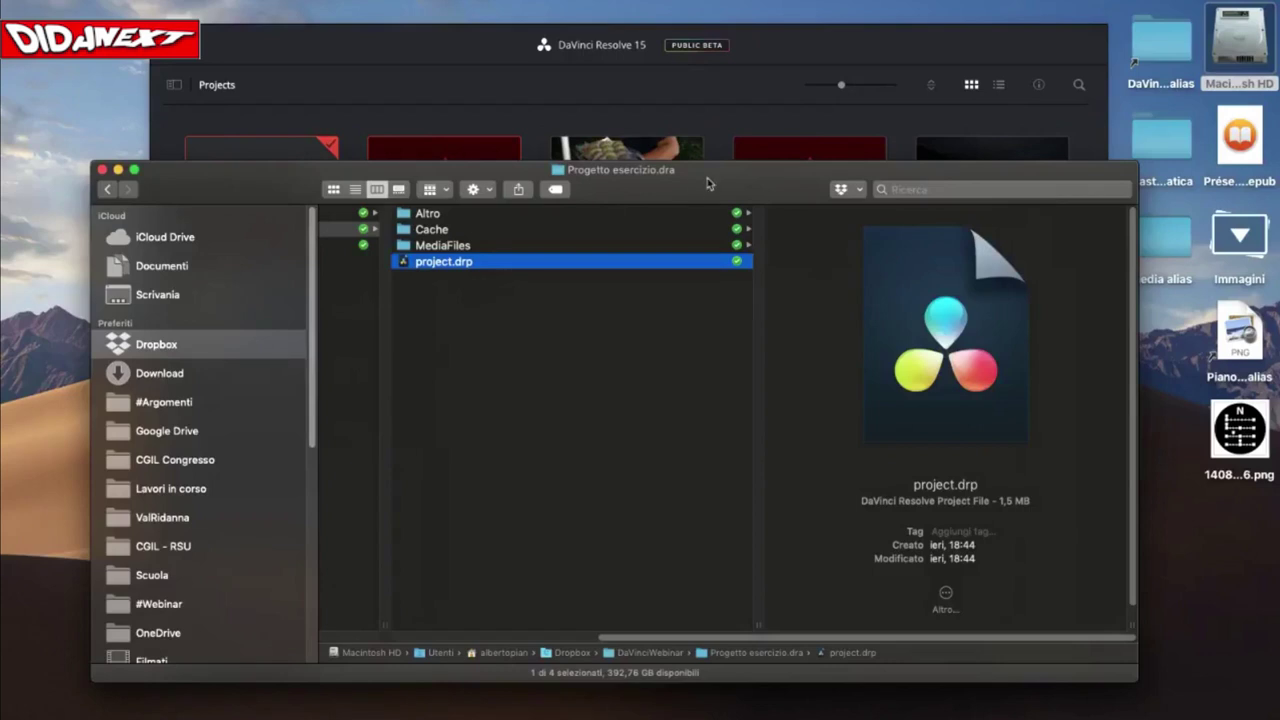
left_click_drag(710, 184, 711, 190)
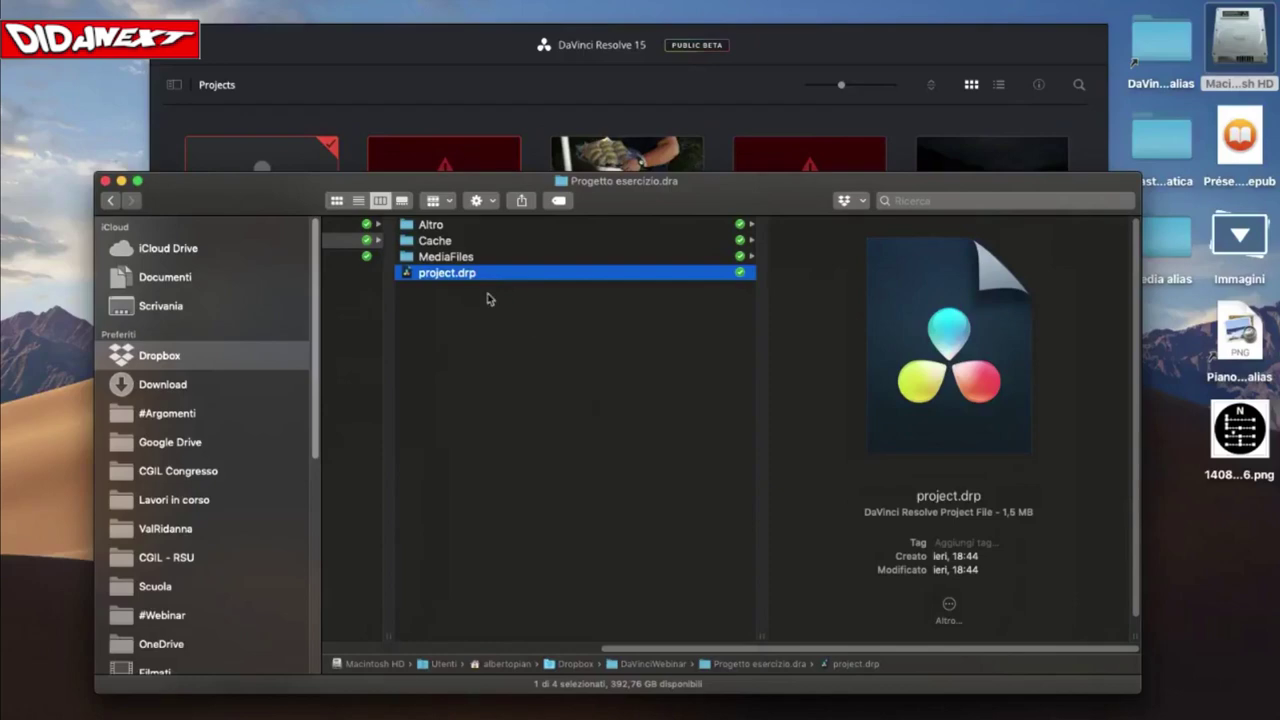
- Return to the Progetto esercizio.dra folder and step through its items again from Altro down to project.drp
scroll(567, 338, "left", 5)
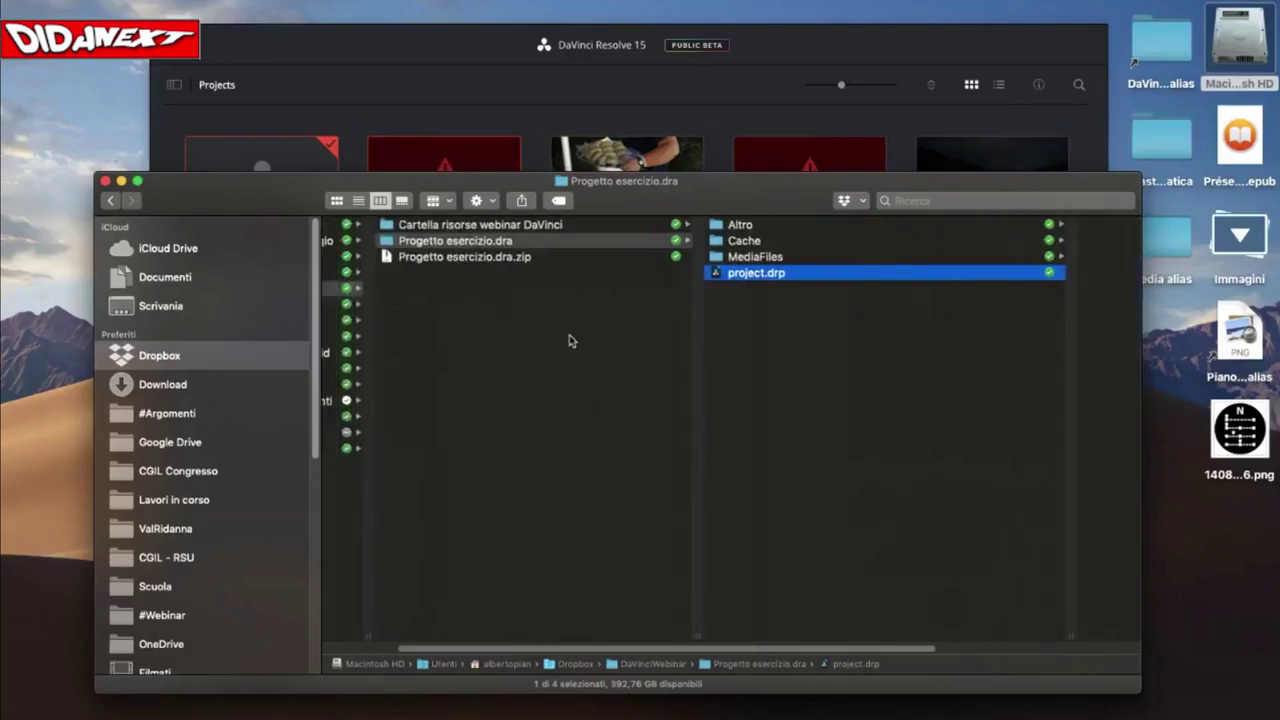
left_click(447, 245)
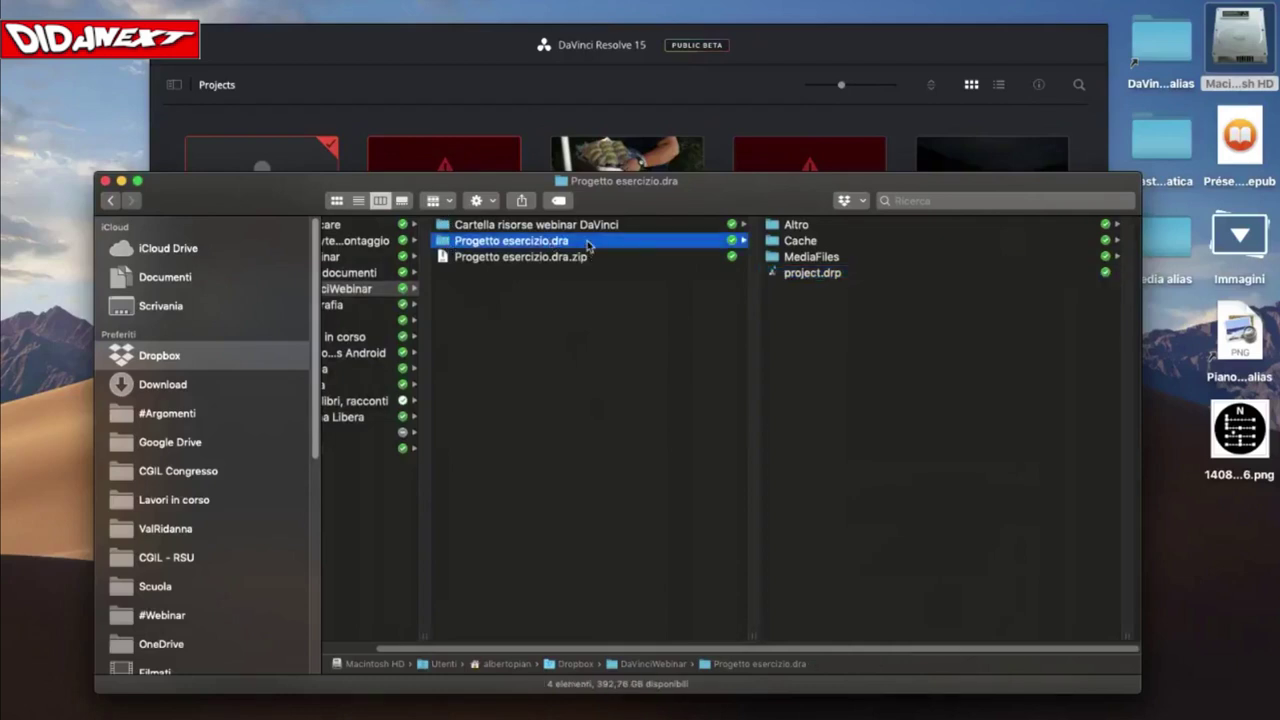
left_click(772, 228)
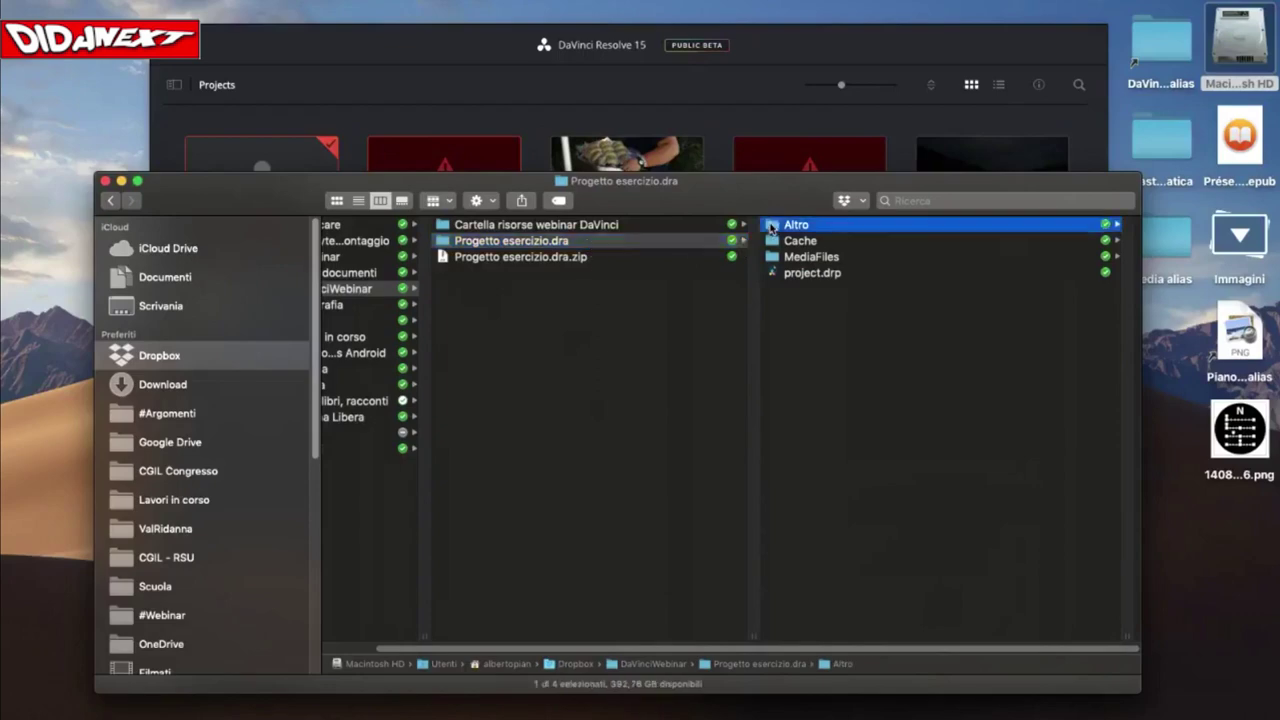
key("Down")
key("Down")
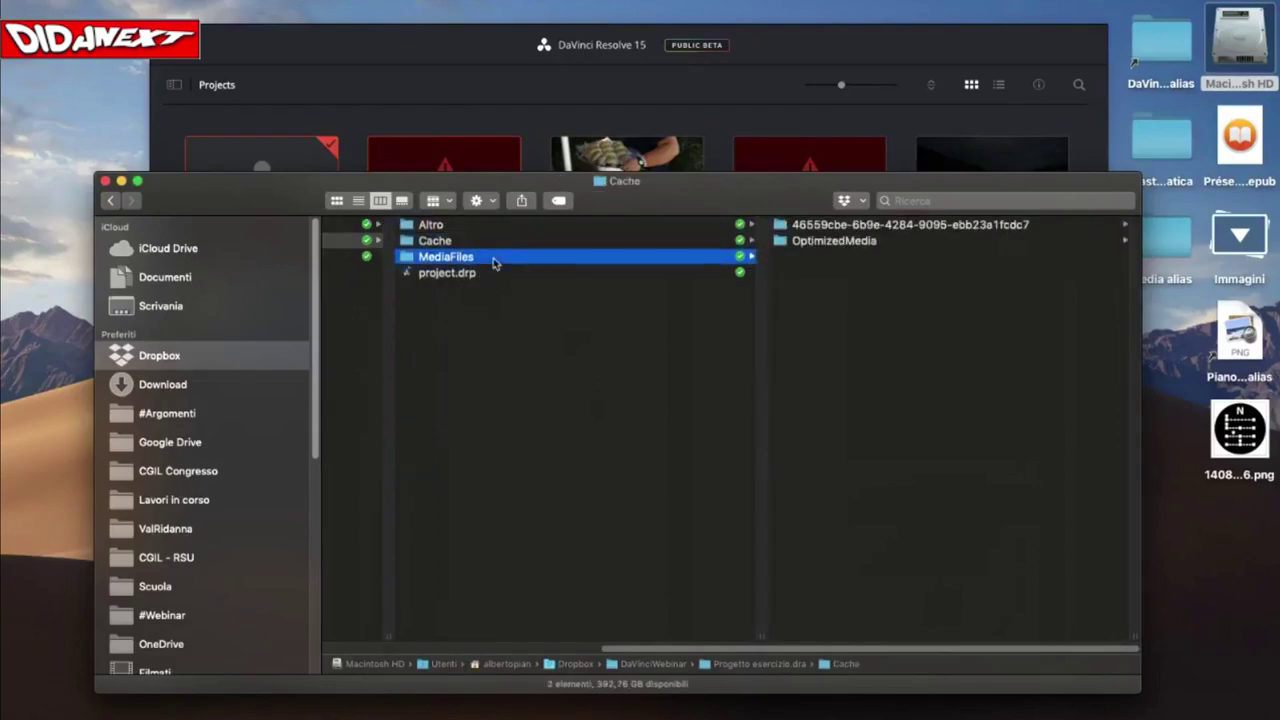
key("Down")
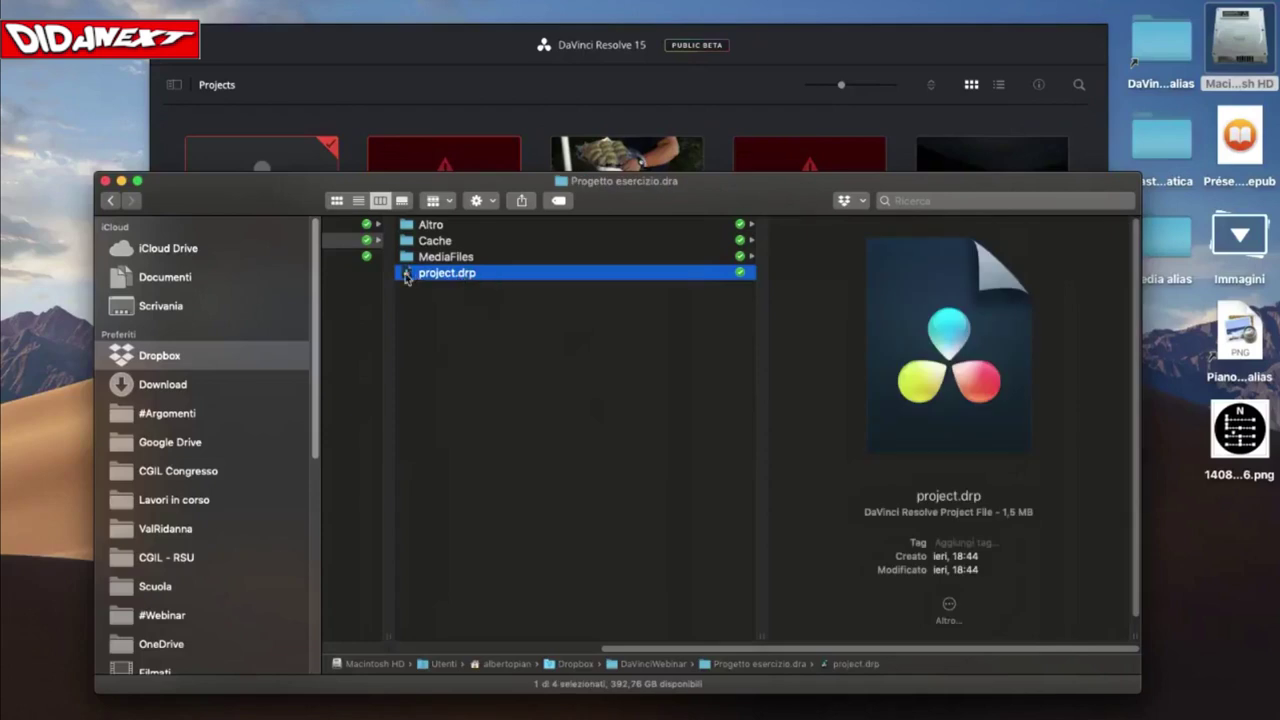
- Uncover the DaVinci Resolve project list behind the Finder window and select the Progetto esercizio project
left_click_drag(628, 206, 627, 422)
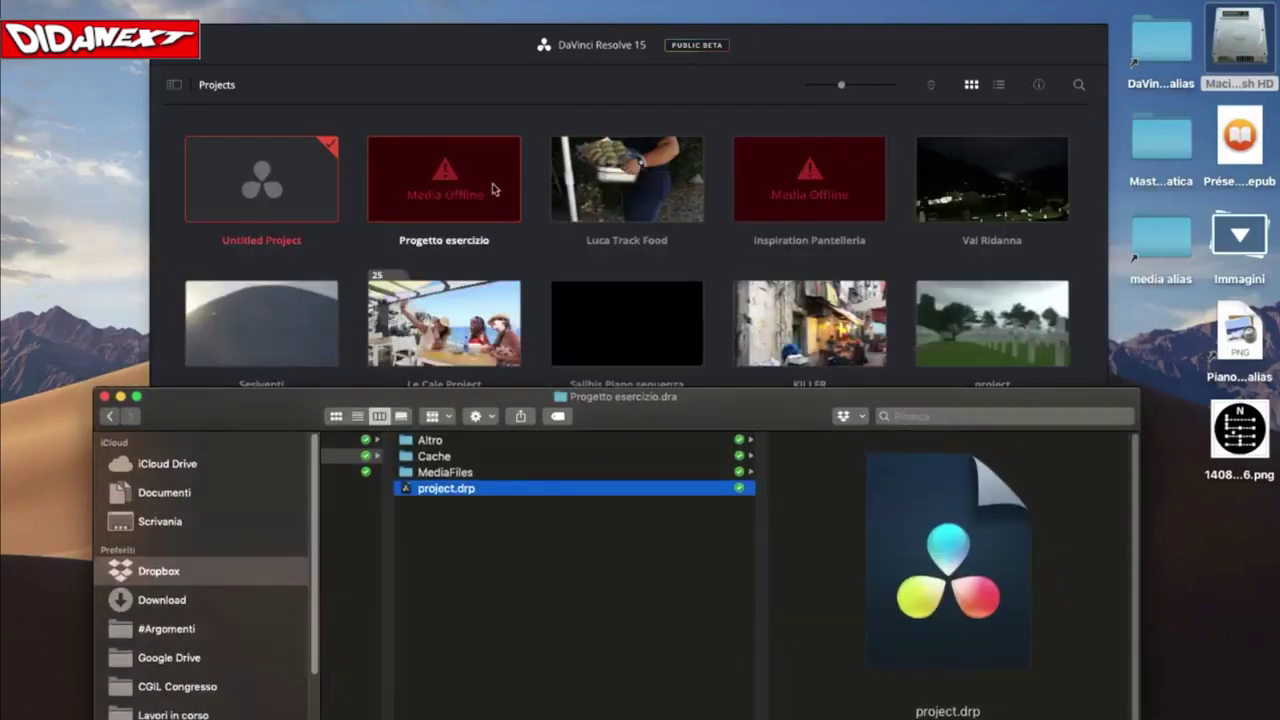
left_click_drag(724, 408, 732, 156)
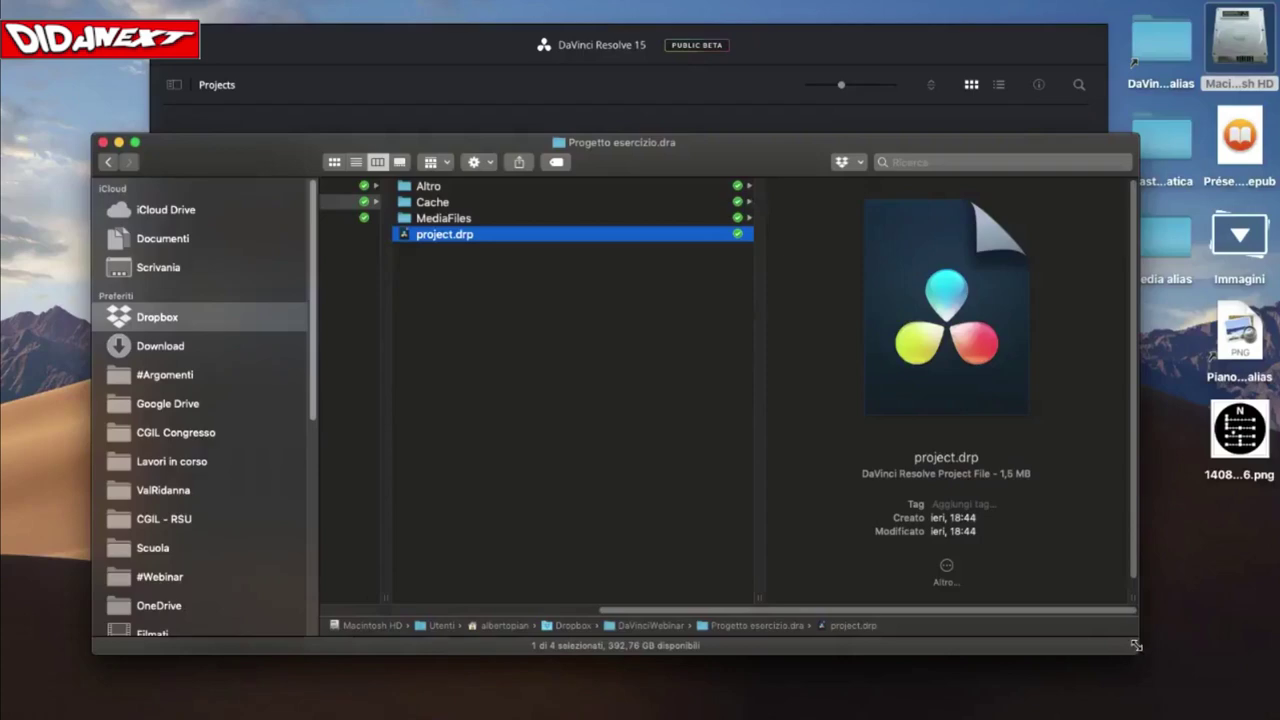
left_click_drag(1136, 648, 1100, 525)
left_click_drag(698, 159, 726, 353)
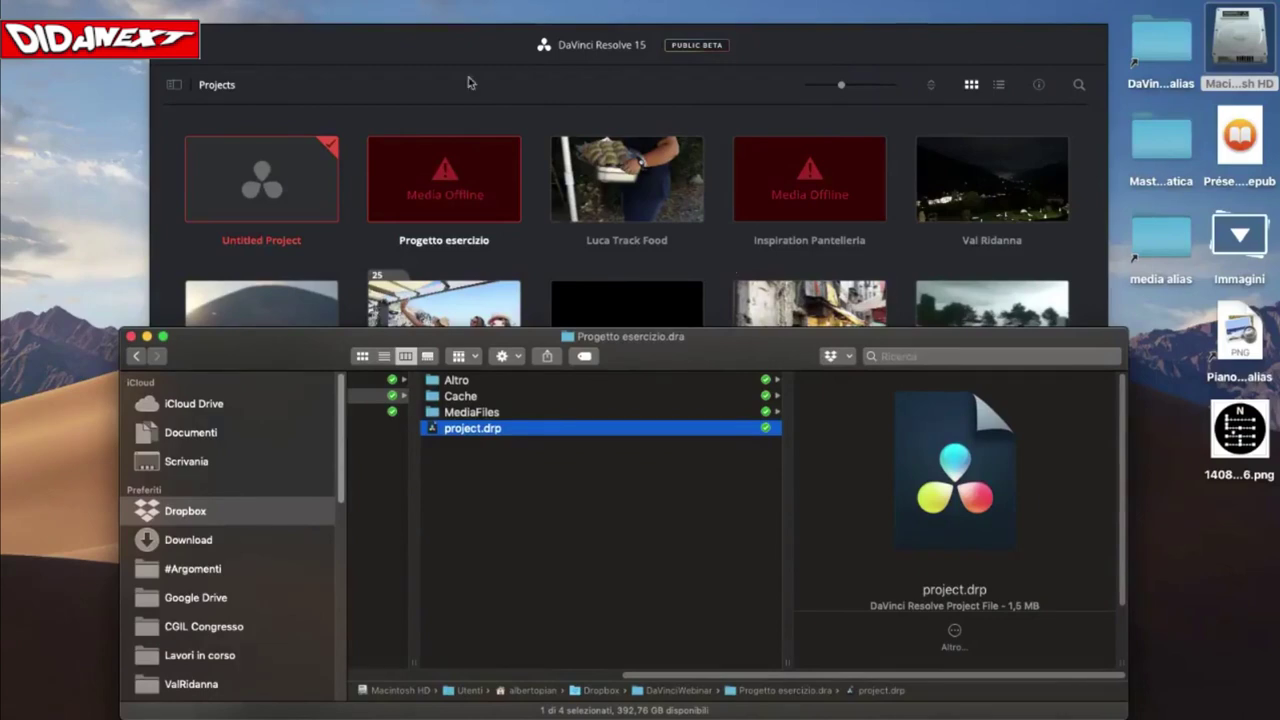
left_click(449, 48)
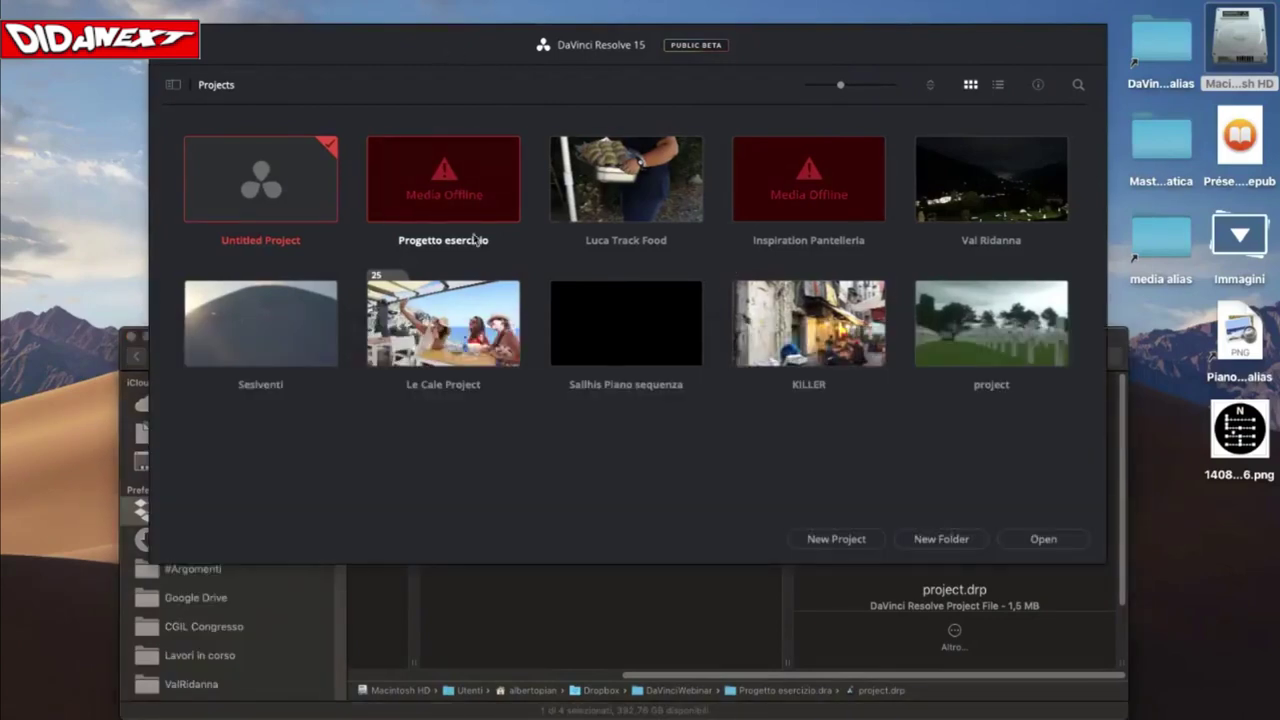
left_click(432, 230)
- Switch back to Finder, enlarge its window, and view the Cartella risorse webinar DaVinci folder inside Dropbox's DaVinciWebinar folder
left_click(707, 587)
double_click(750, 355)
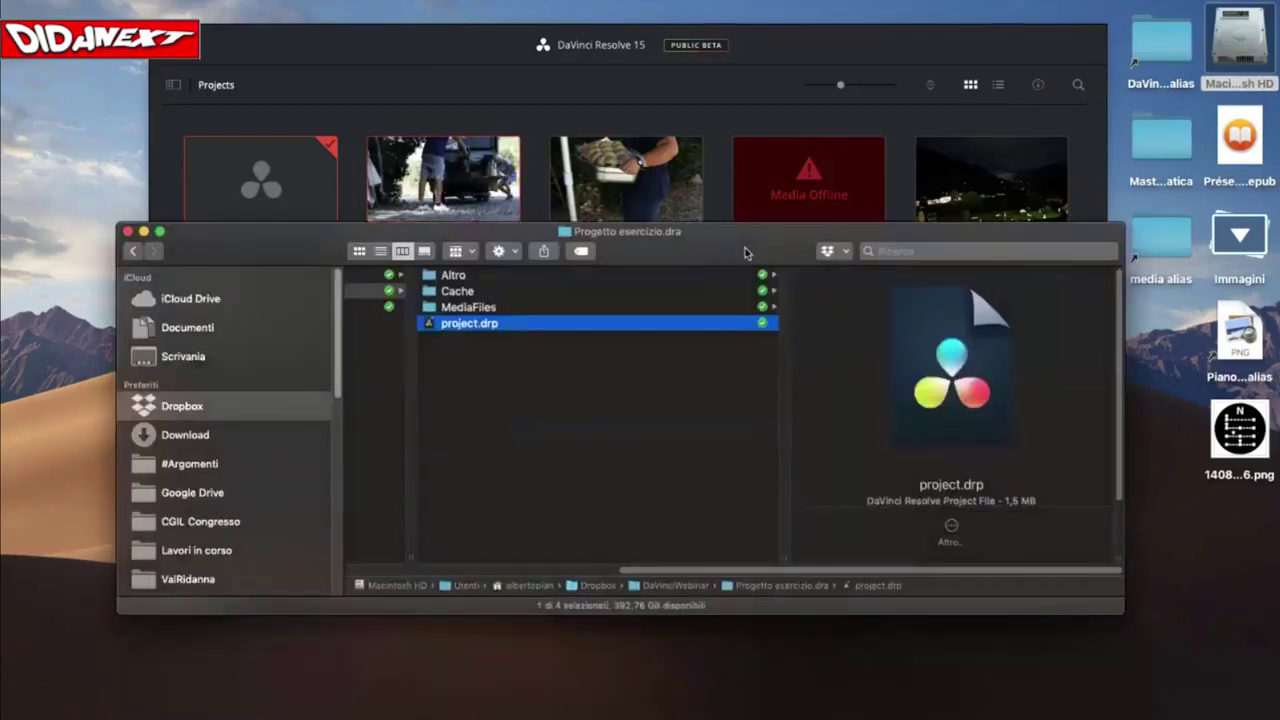
left_click_drag(1117, 503, 1200, 637)
scroll(590, 362, "left", 5)
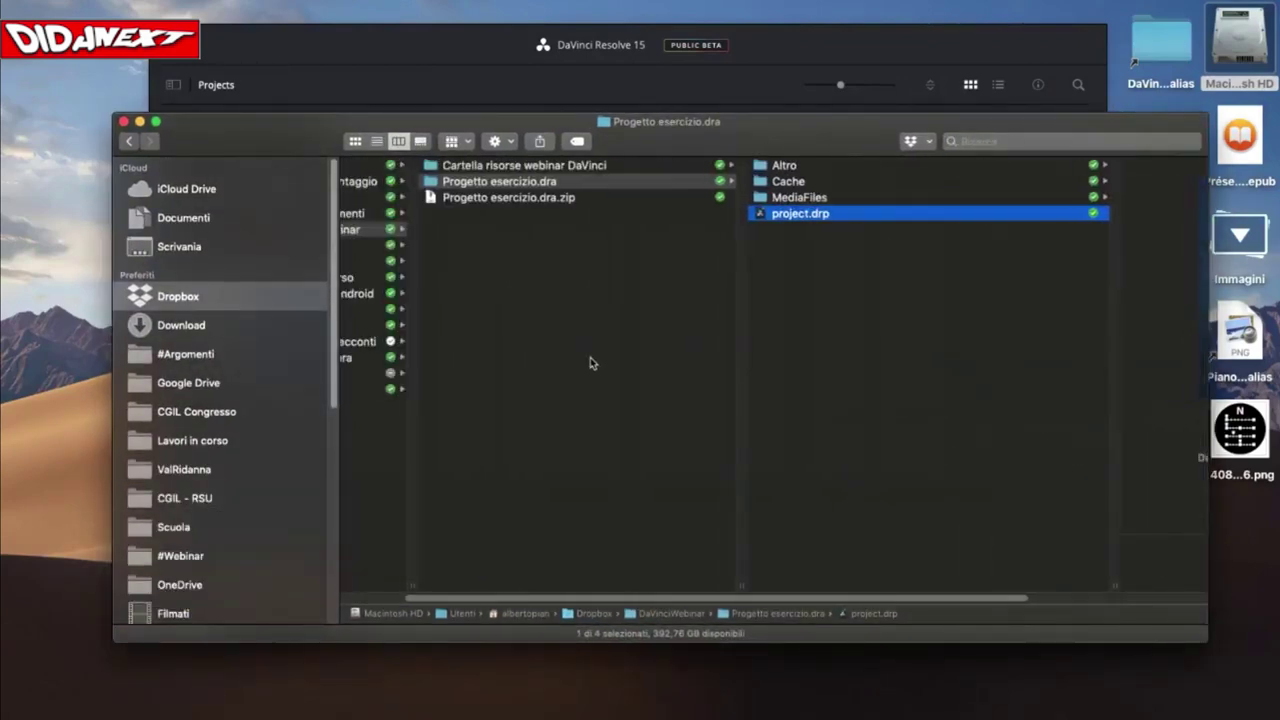
left_click(145, 297)
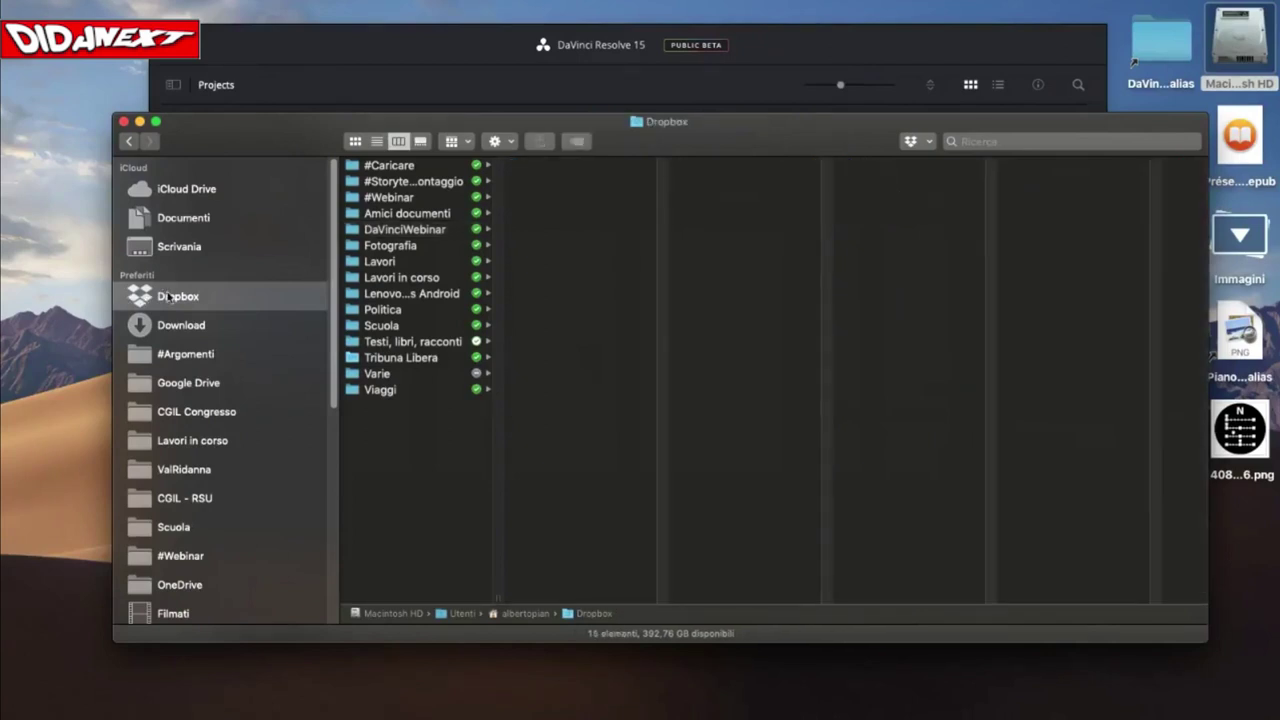
left_click(356, 232)
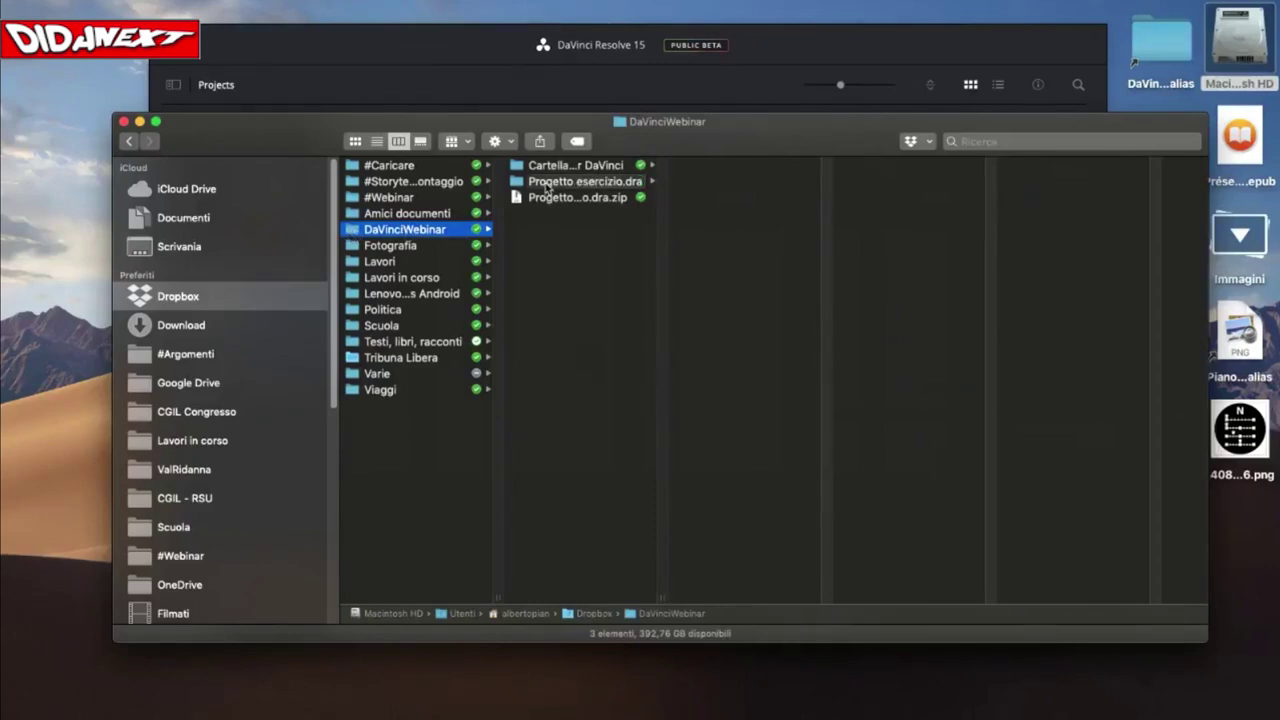
left_click(526, 167)
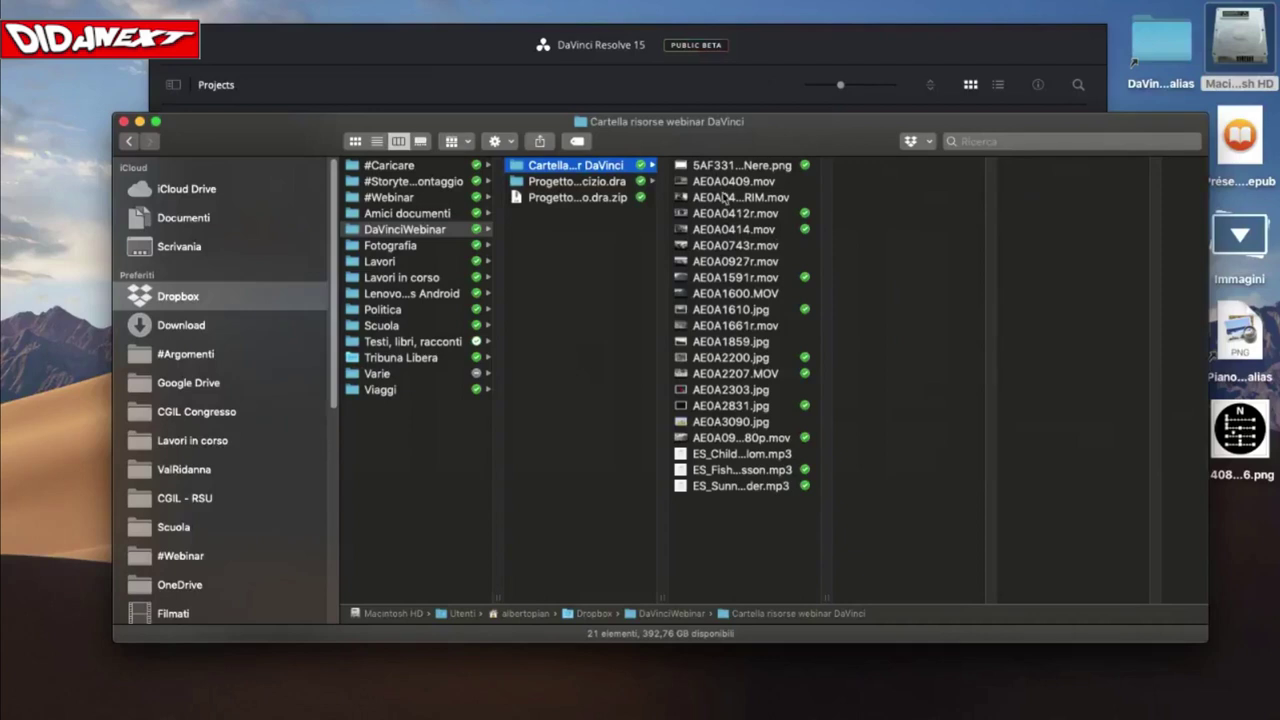
- In Progetto esercizio.dra, browse MediaFiles through Users, the home folder and Desktop to the files in Cartella risorse webinar DaVinci
left_click(546, 183)
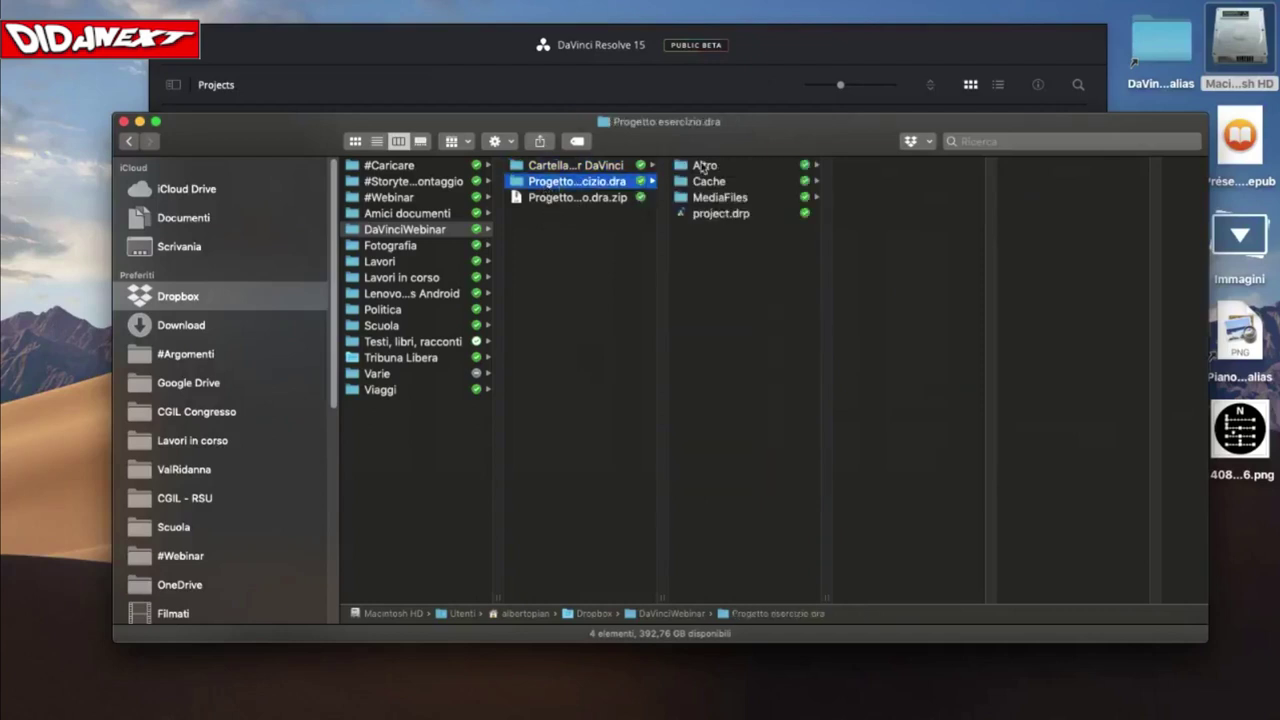
left_click(706, 198)
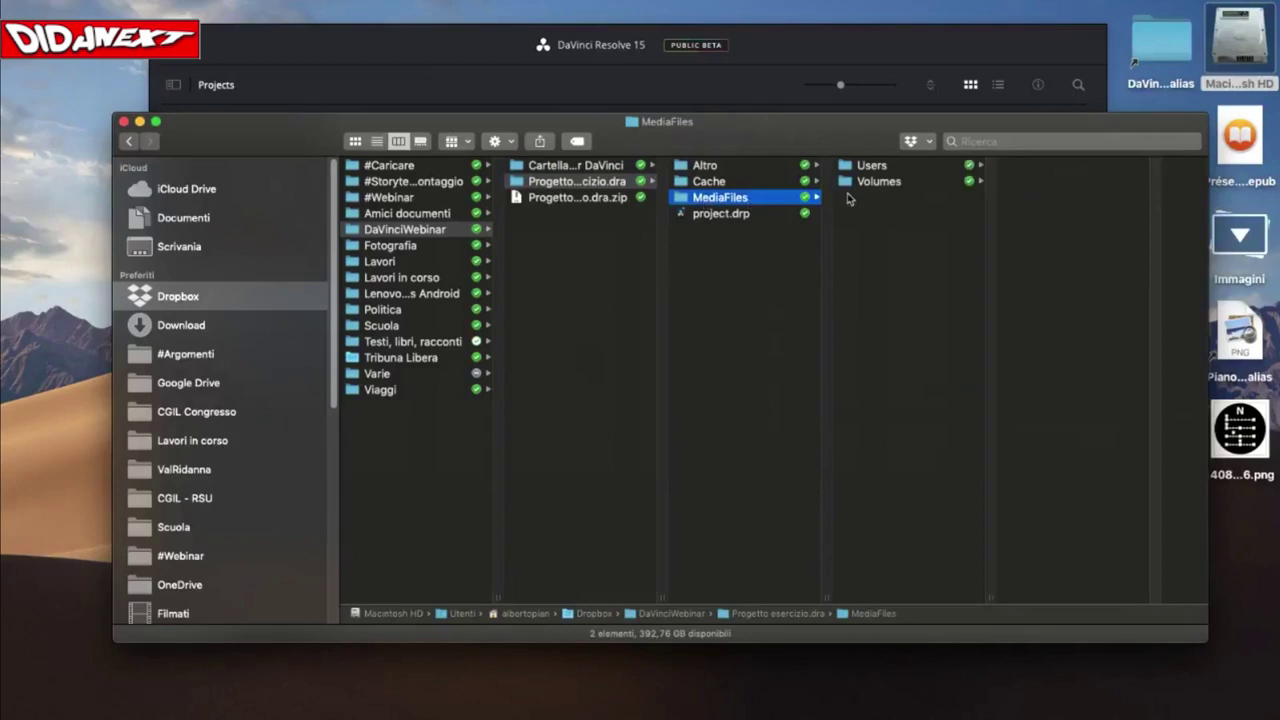
left_click(877, 170)
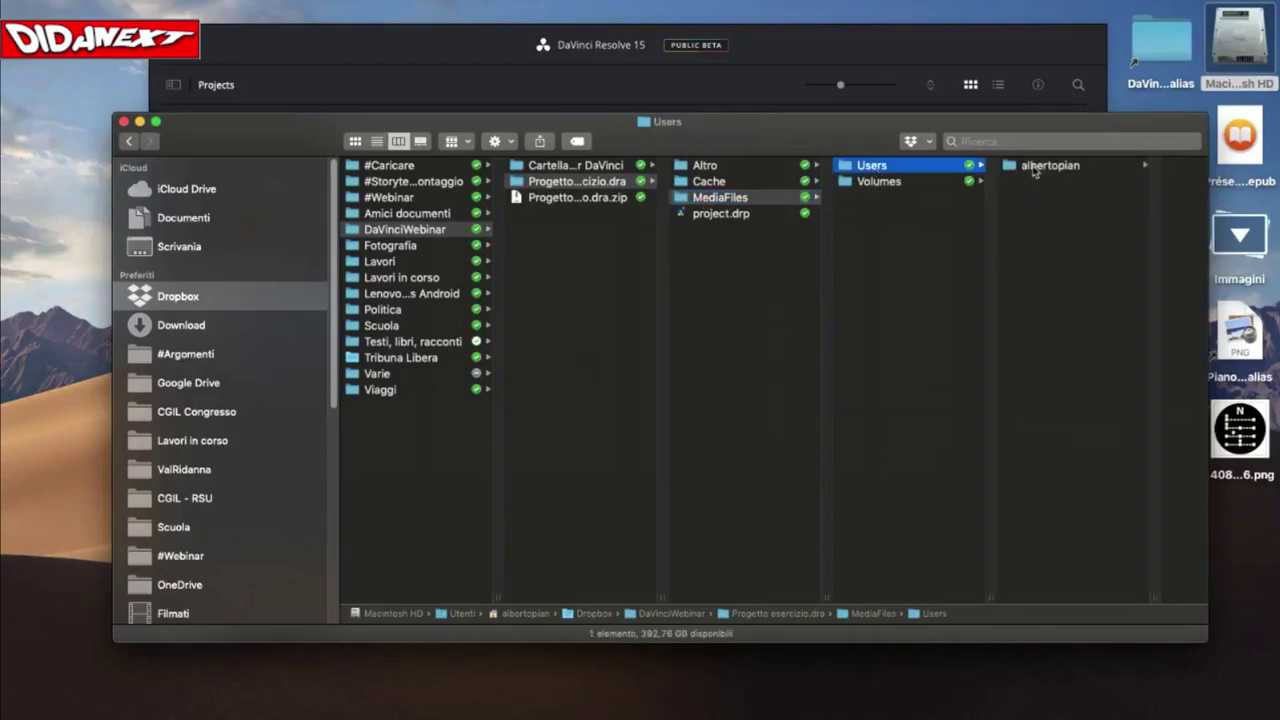
left_click(1034, 168)
left_click(1064, 167)
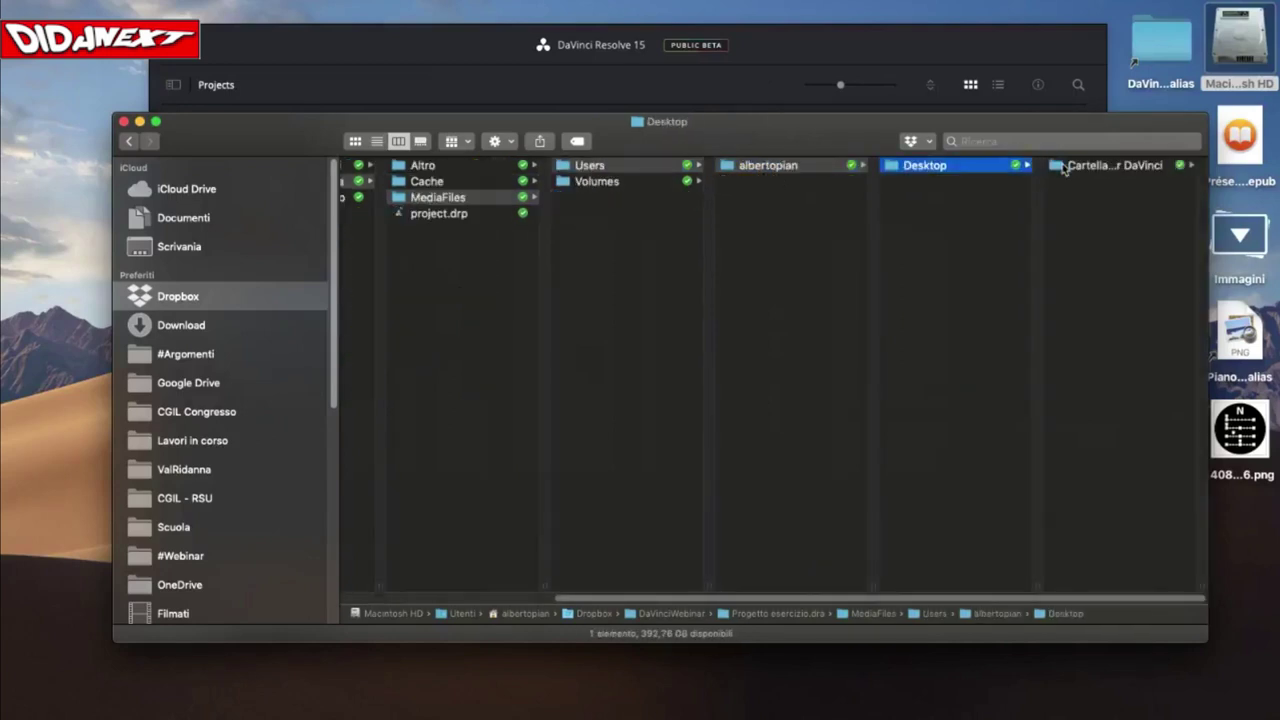
left_click(1063, 167)
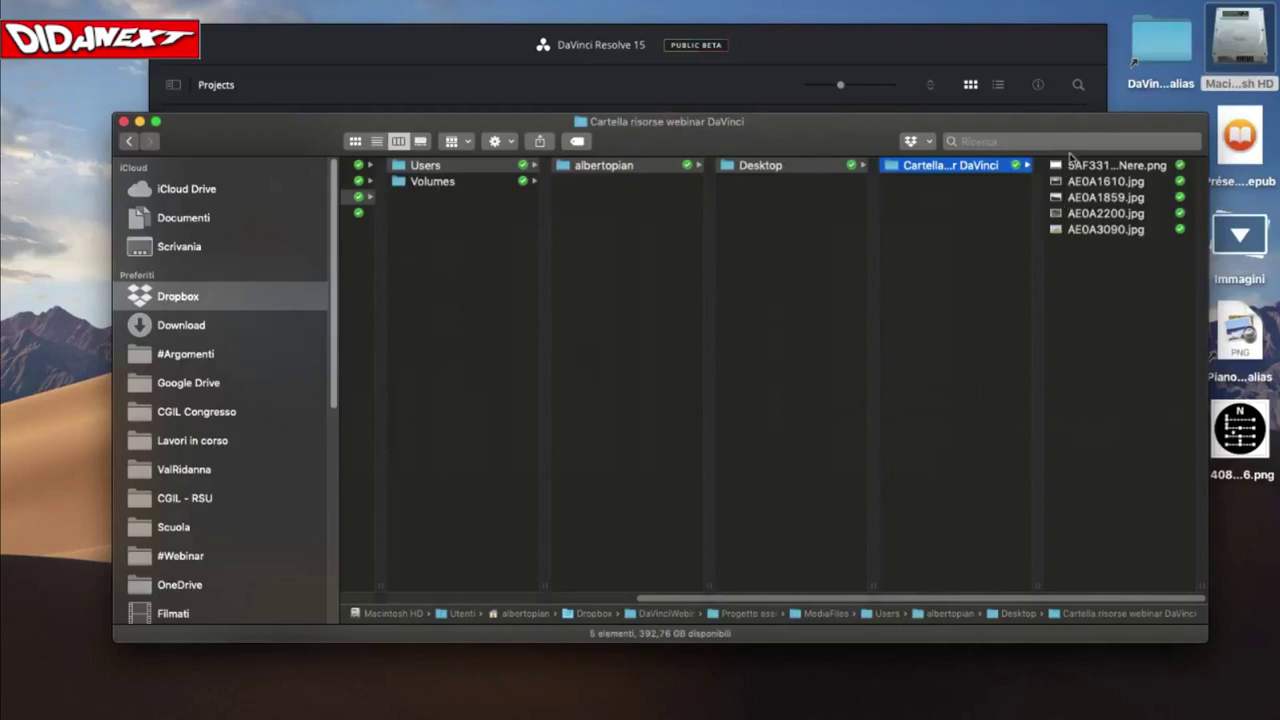
- Browse the MediaFiles Volumes branch through Macintosh HD, Users, the home folder and Desktop to the files in Cartella risorse webinar DaVinci
left_click(466, 183)
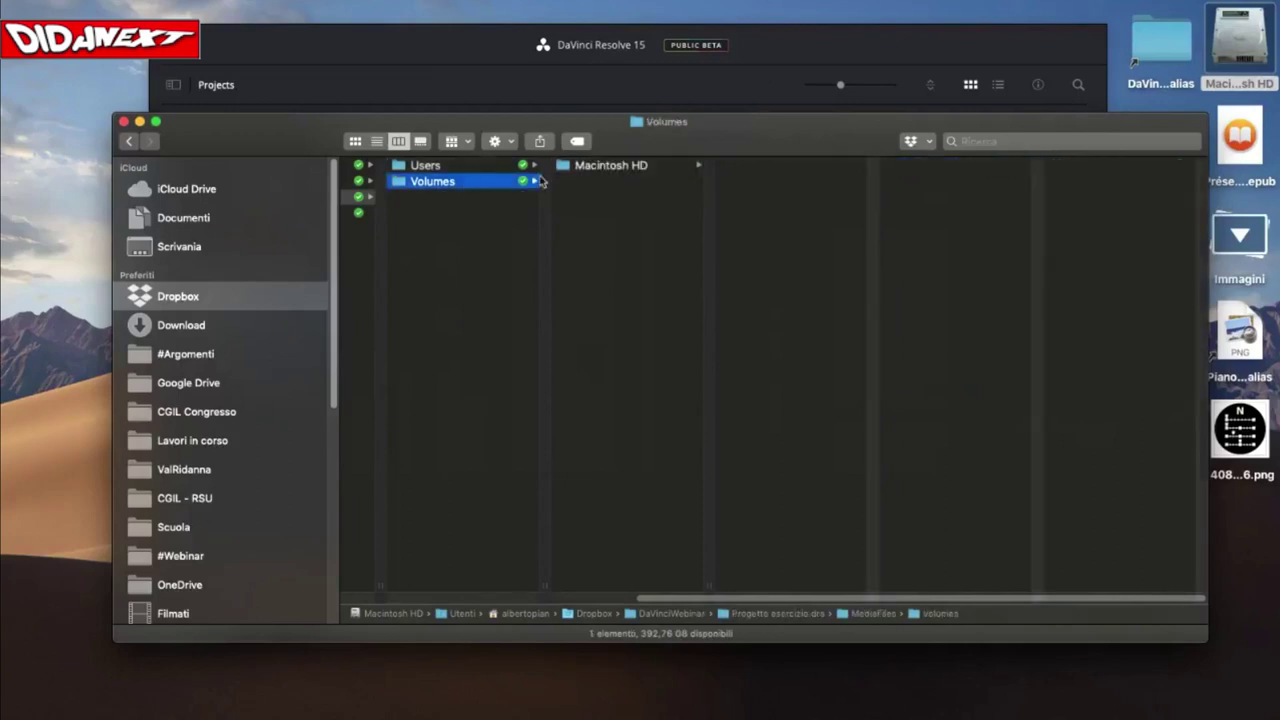
left_click(598, 167)
left_click(750, 166)
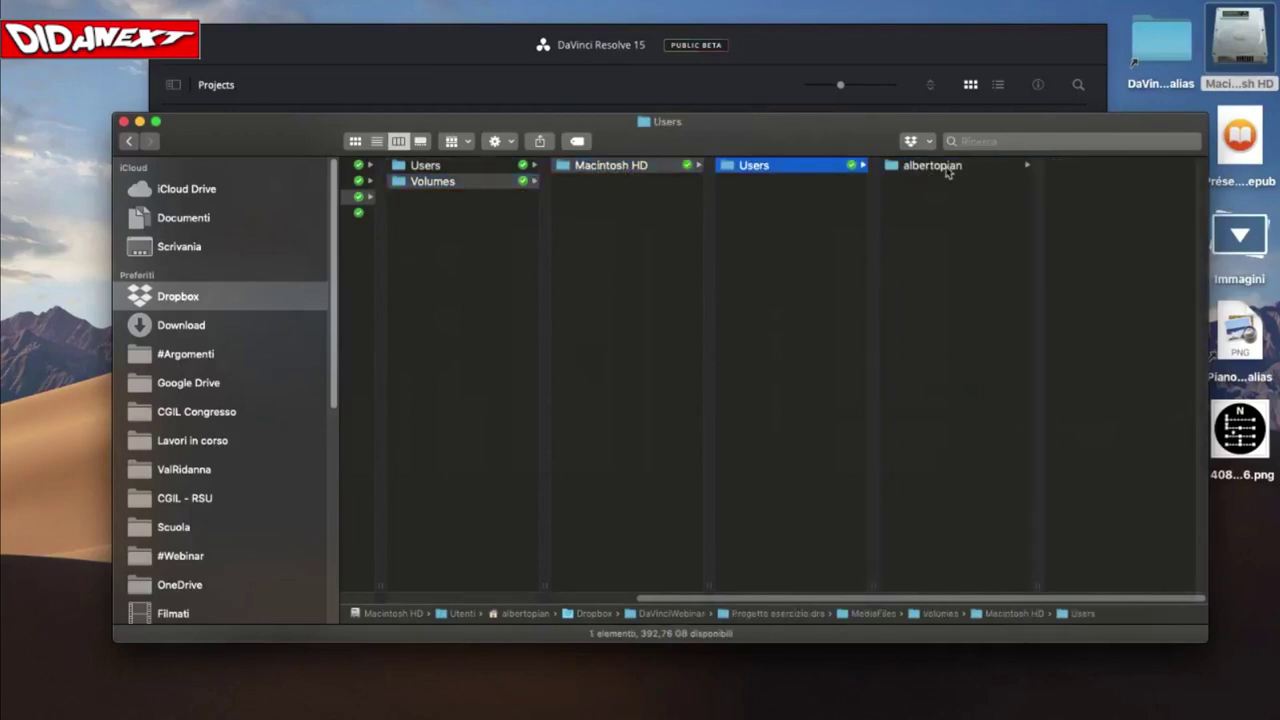
left_click(955, 170)
left_click(1083, 166)
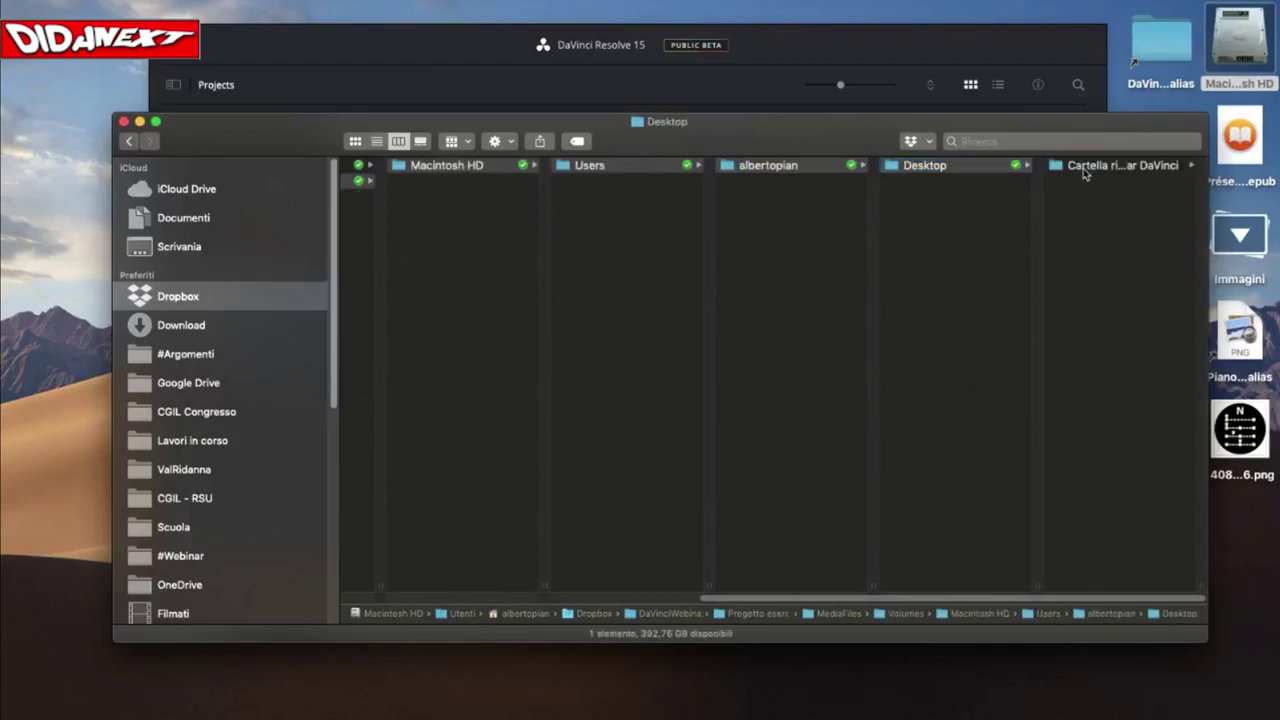
left_click(1083, 168)
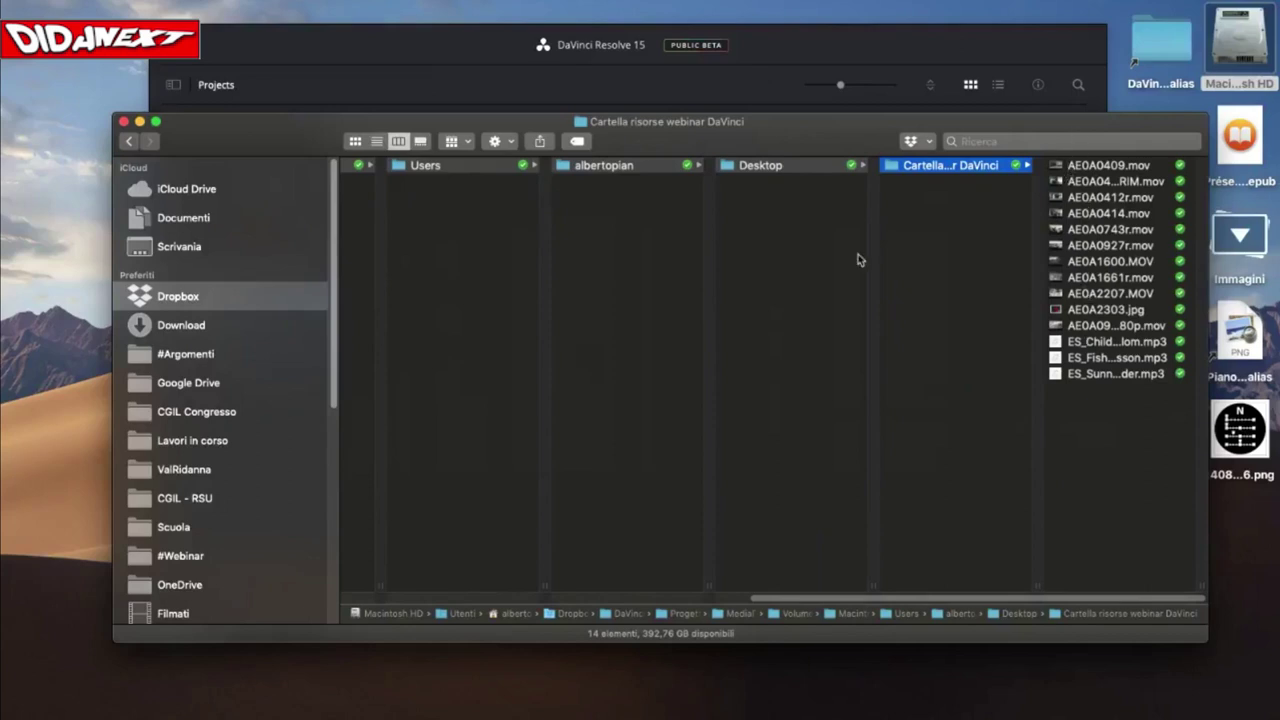
- Go back to the MediaFiles Users branch and browse through the home folder and Desktop to the files in Cartella risorse webinar DaVinci
scroll(762, 268, "left", 6)
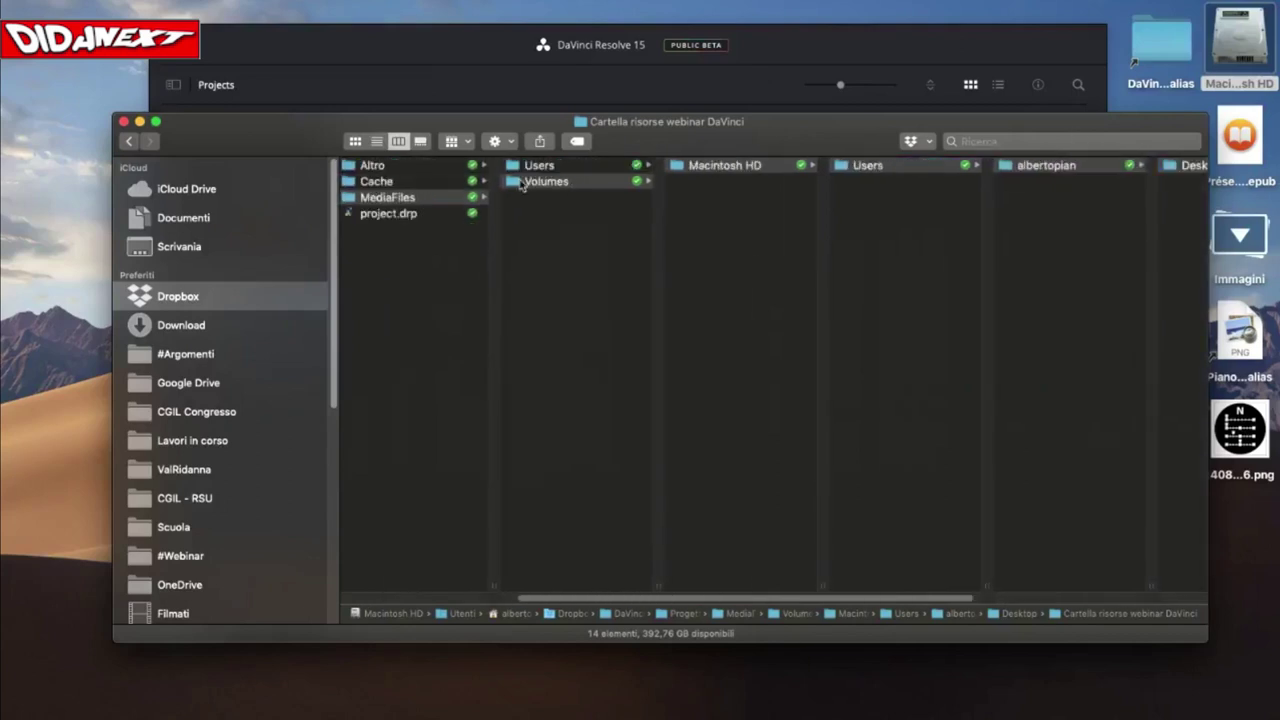
left_click(530, 167)
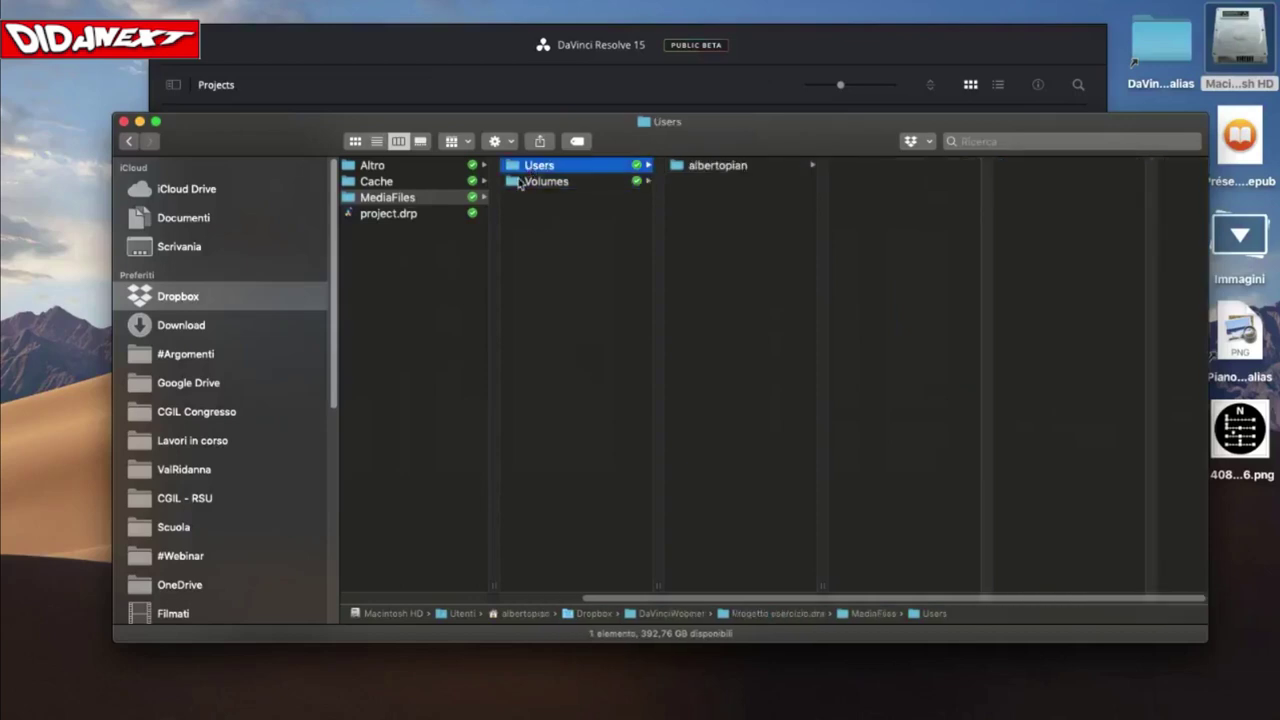
left_click(696, 168)
left_click(856, 167)
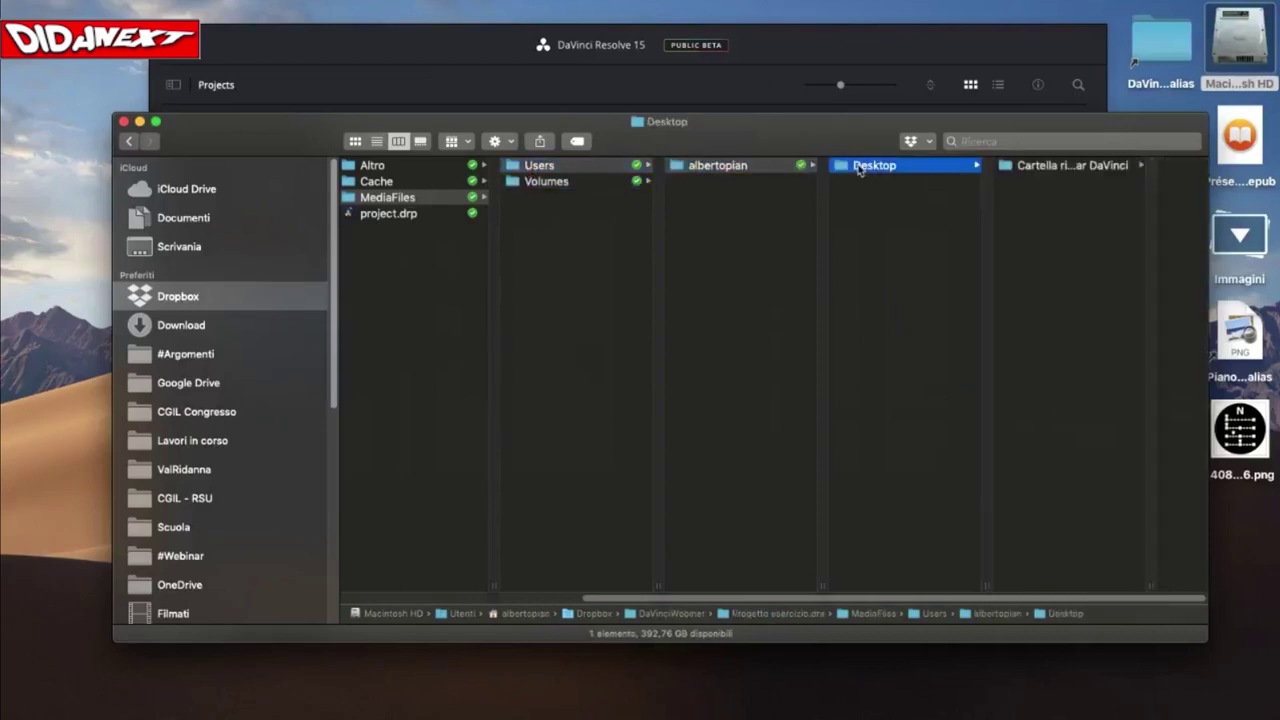
left_click(1008, 167)
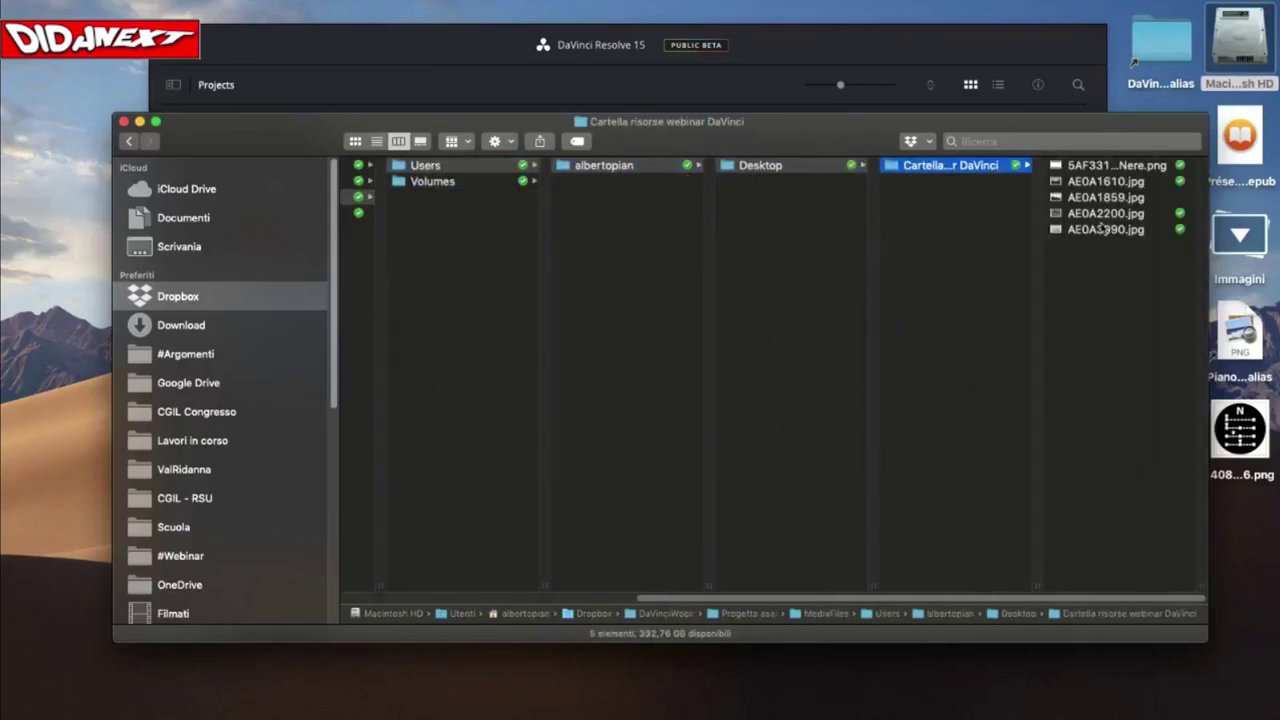
- Go back to the contents of Progetto esercizio.dra and preview the project.drp file
scroll(643, 251, "left", 3)
scroll(644, 257, "left", 2)
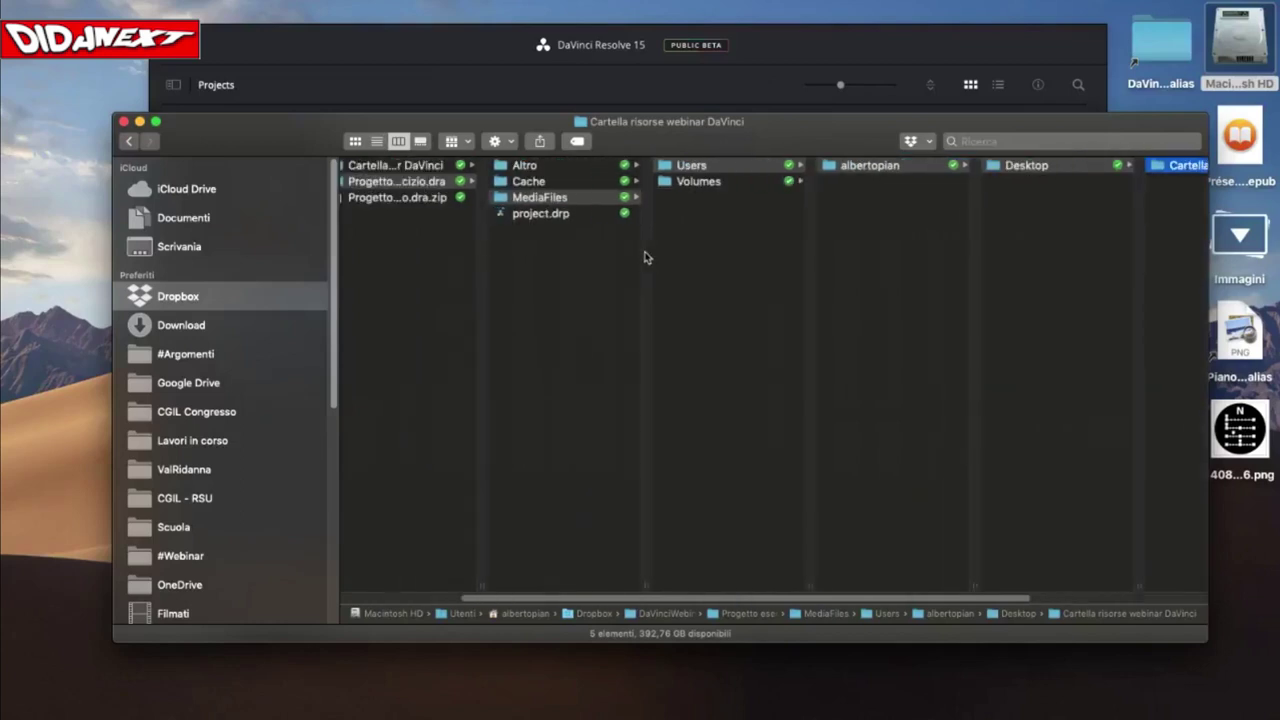
scroll(644, 257, "left", 4)
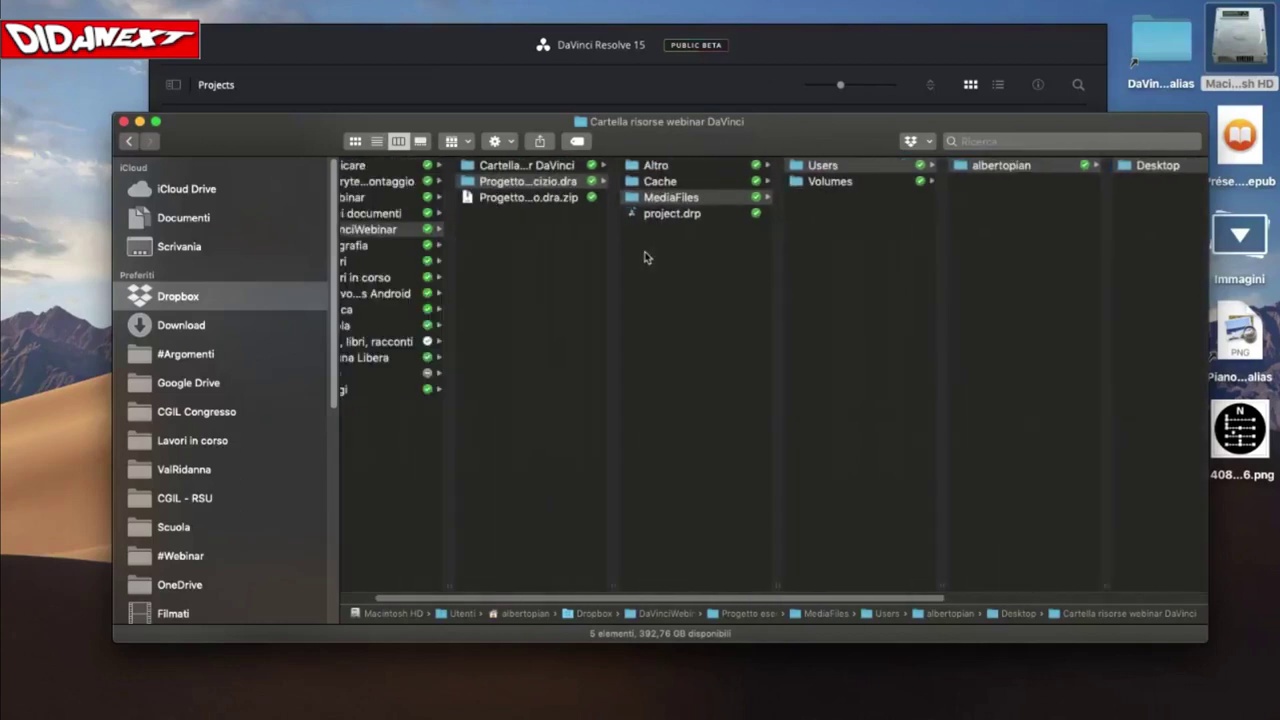
left_click(700, 213)
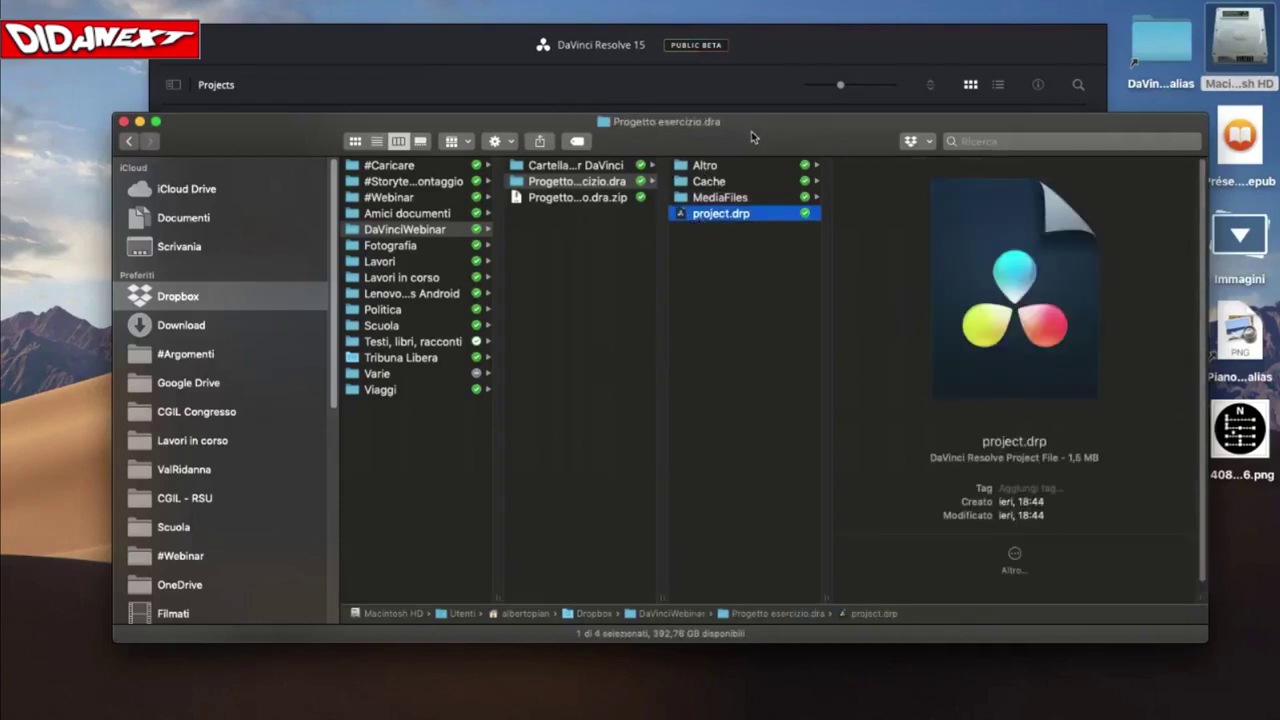
- Shift the Finder window slightly, switch to DaVinci Resolve's project list for a look, and return to Finder
left_click_drag(762, 131, 723, 127)
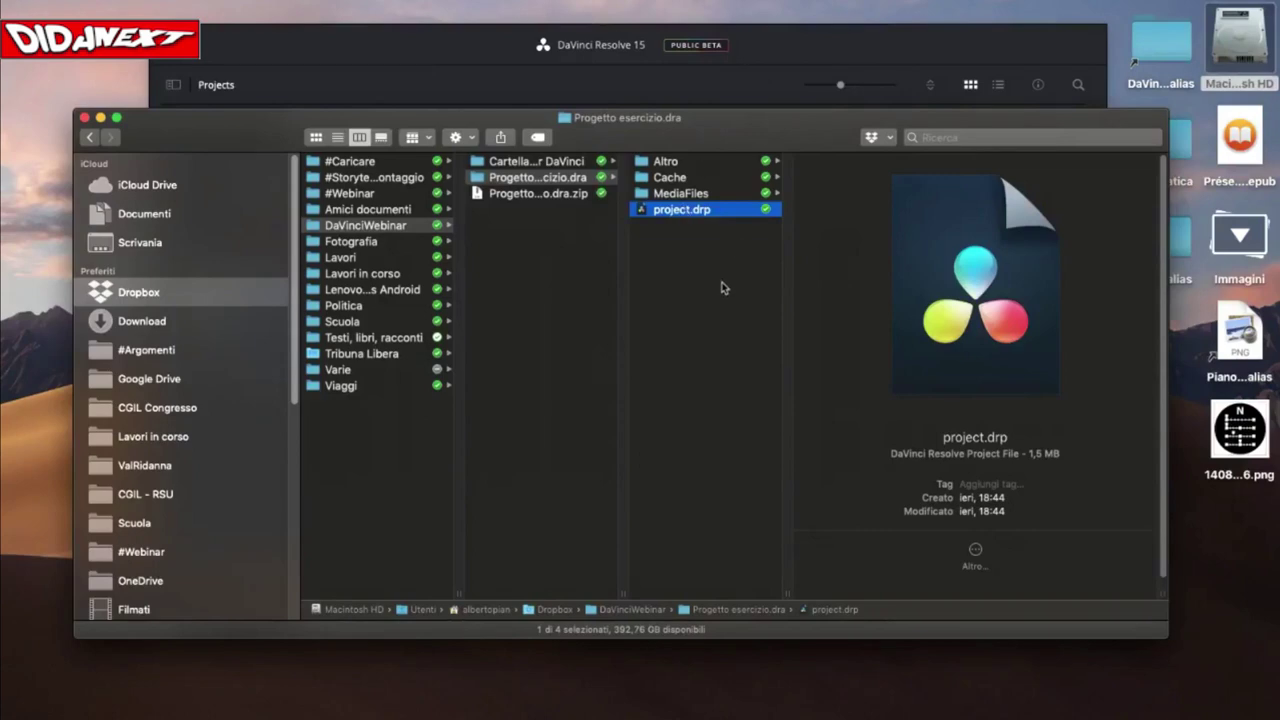
left_click(484, 55)
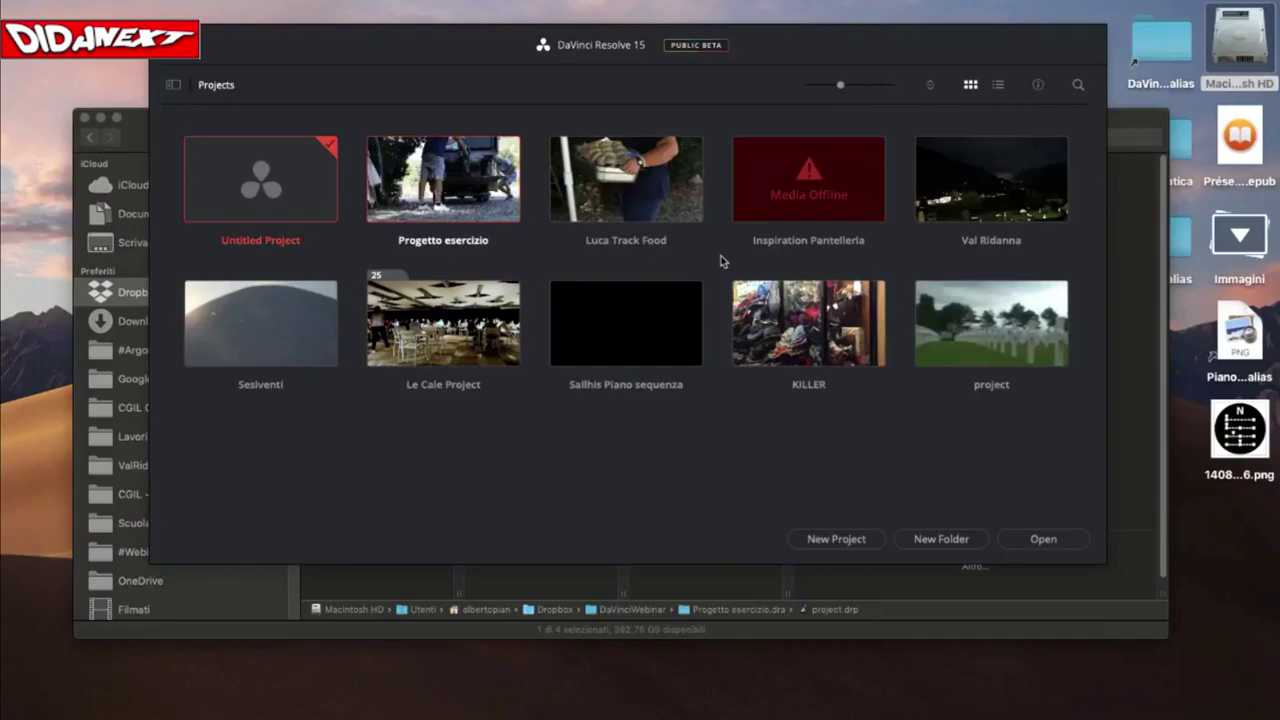
left_click(658, 578)
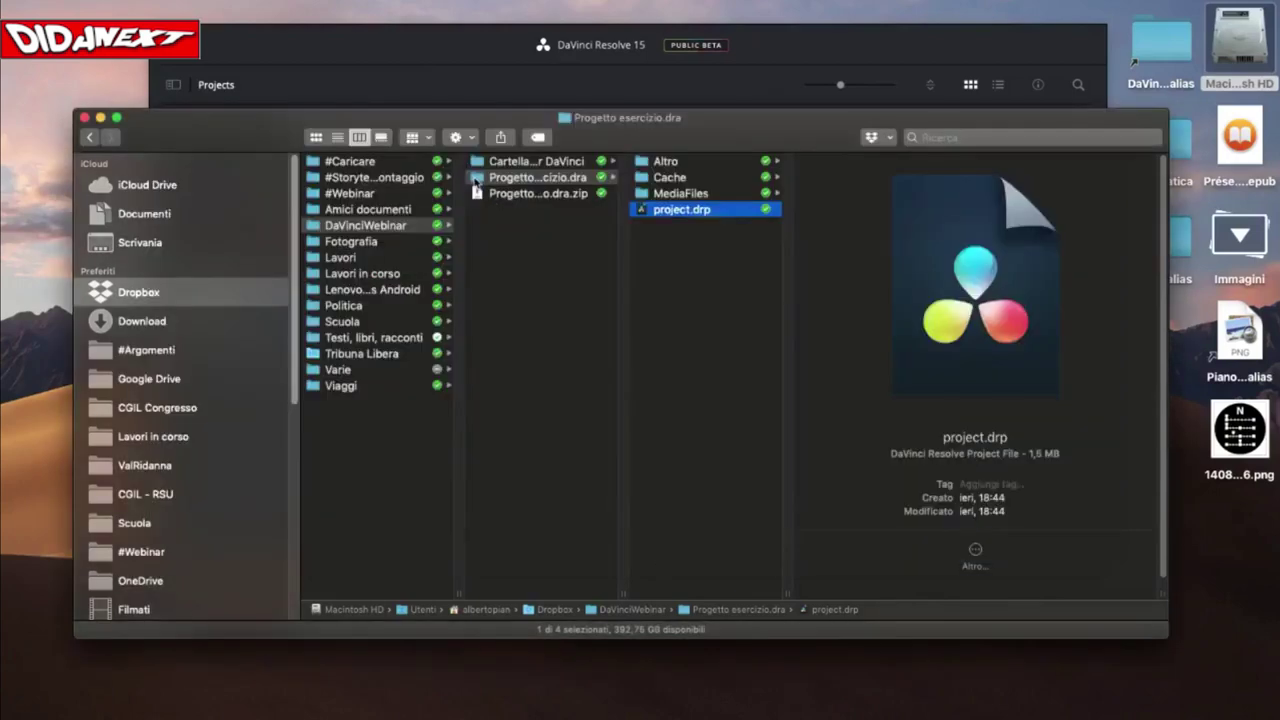
- From MediaFiles, view the image files in Cartella risorse webinar DaVinci through Users, the home folder and Desktop
left_click(658, 195)
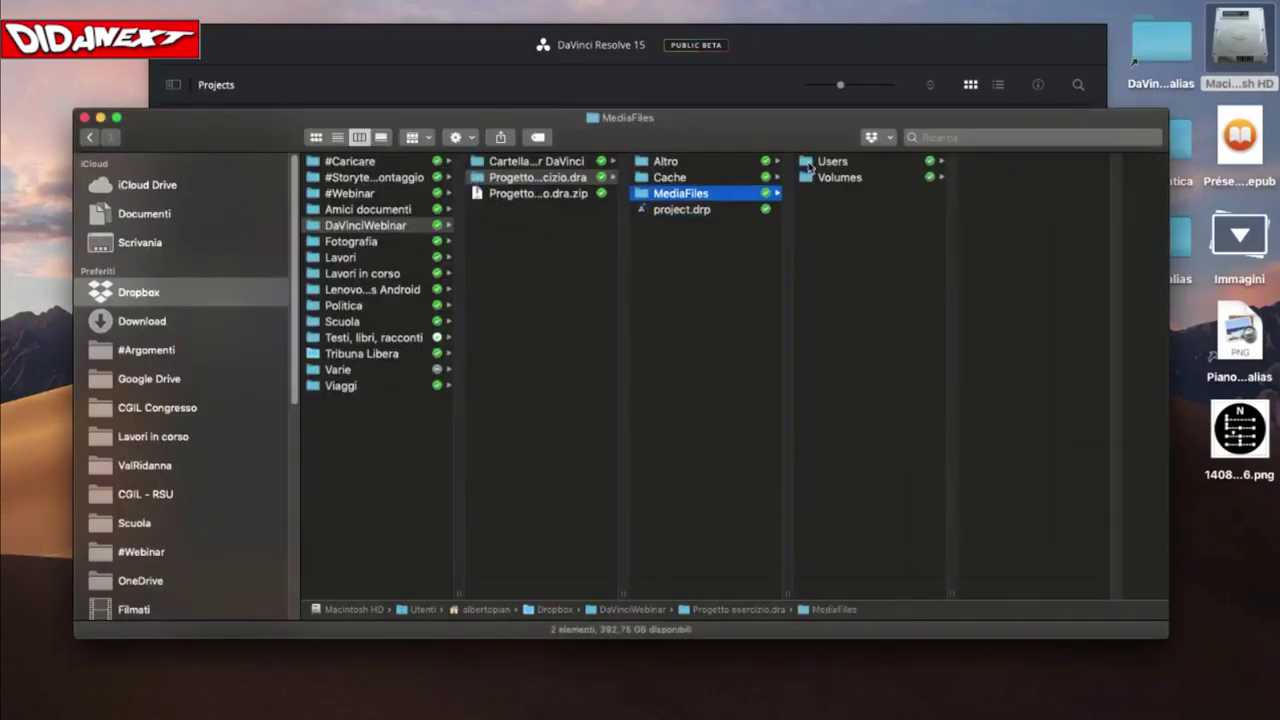
left_click(822, 162)
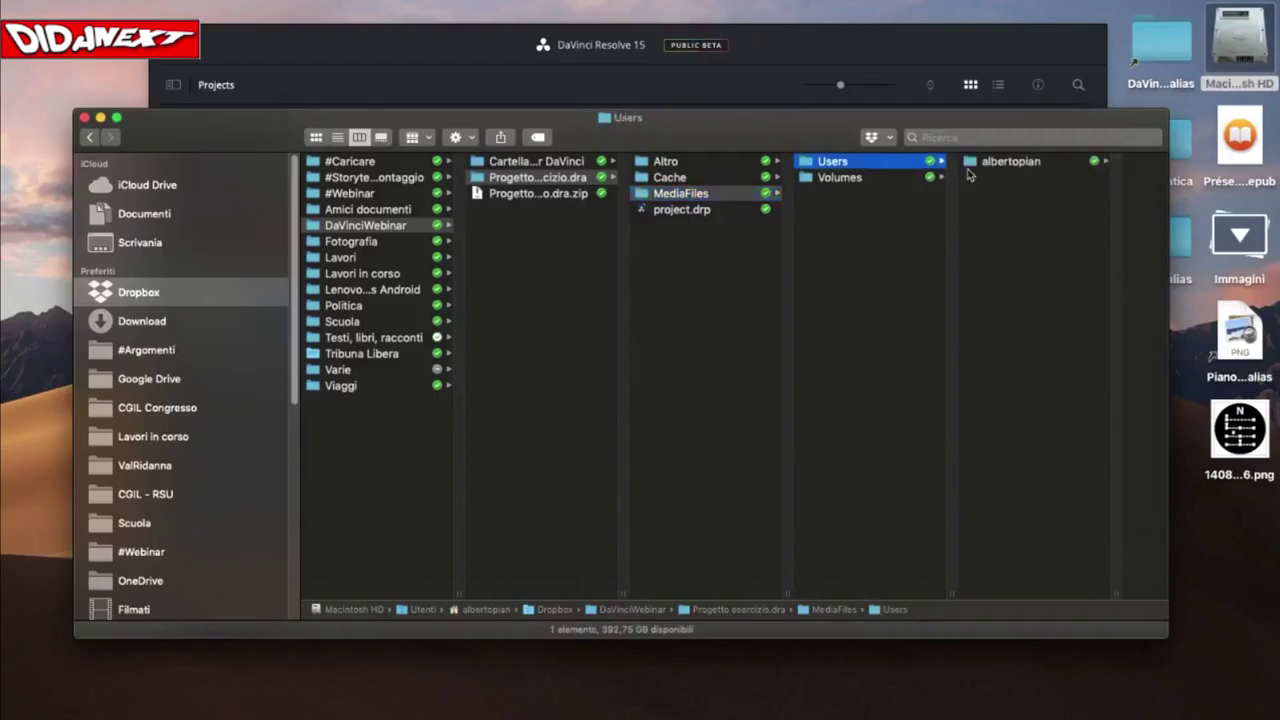
left_click(970, 165)
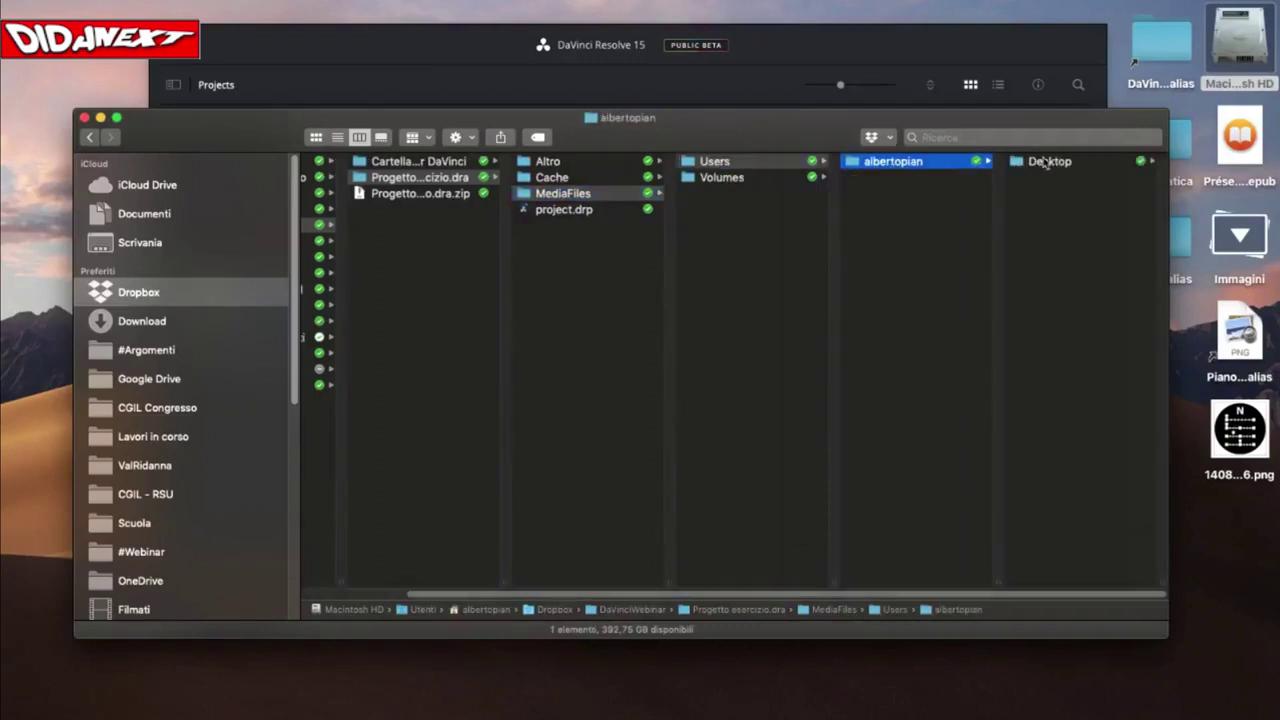
left_click(1035, 162)
left_click(1037, 163)
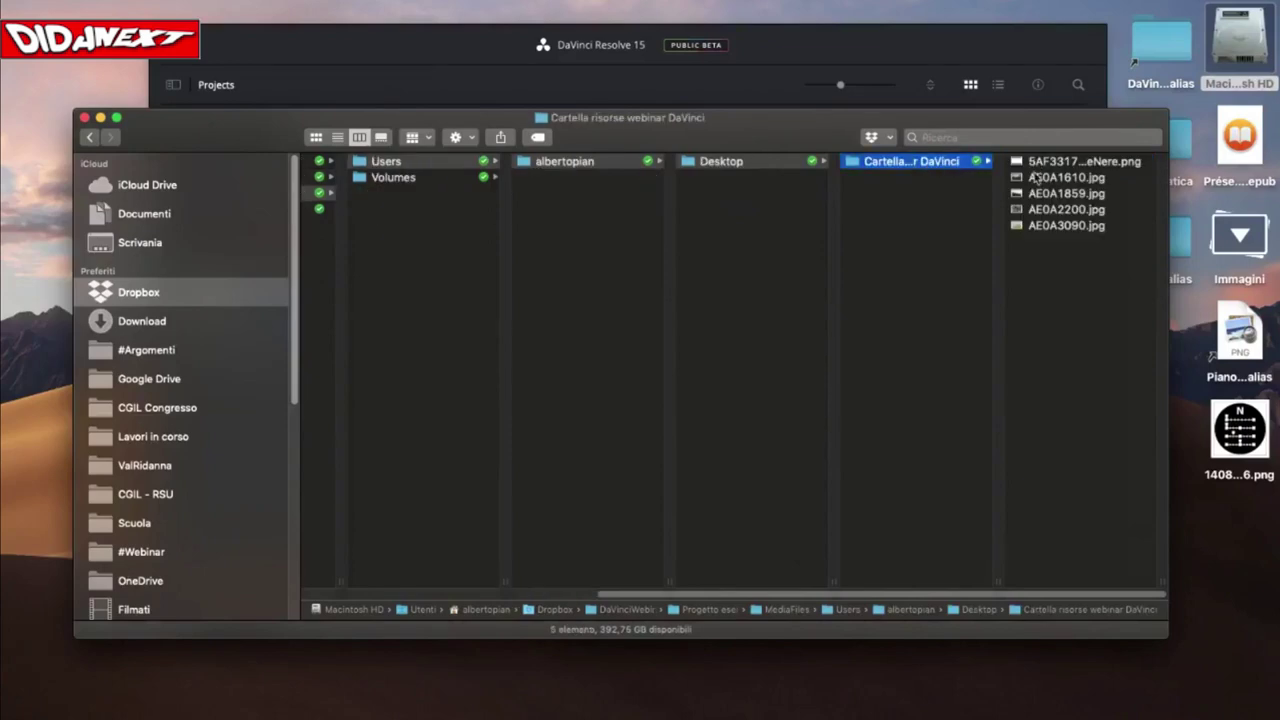
- Return to the DaVinciWebinar folder and select Progetto esercizio.dra to show its top-level contents
scroll(716, 248, "left", 10)
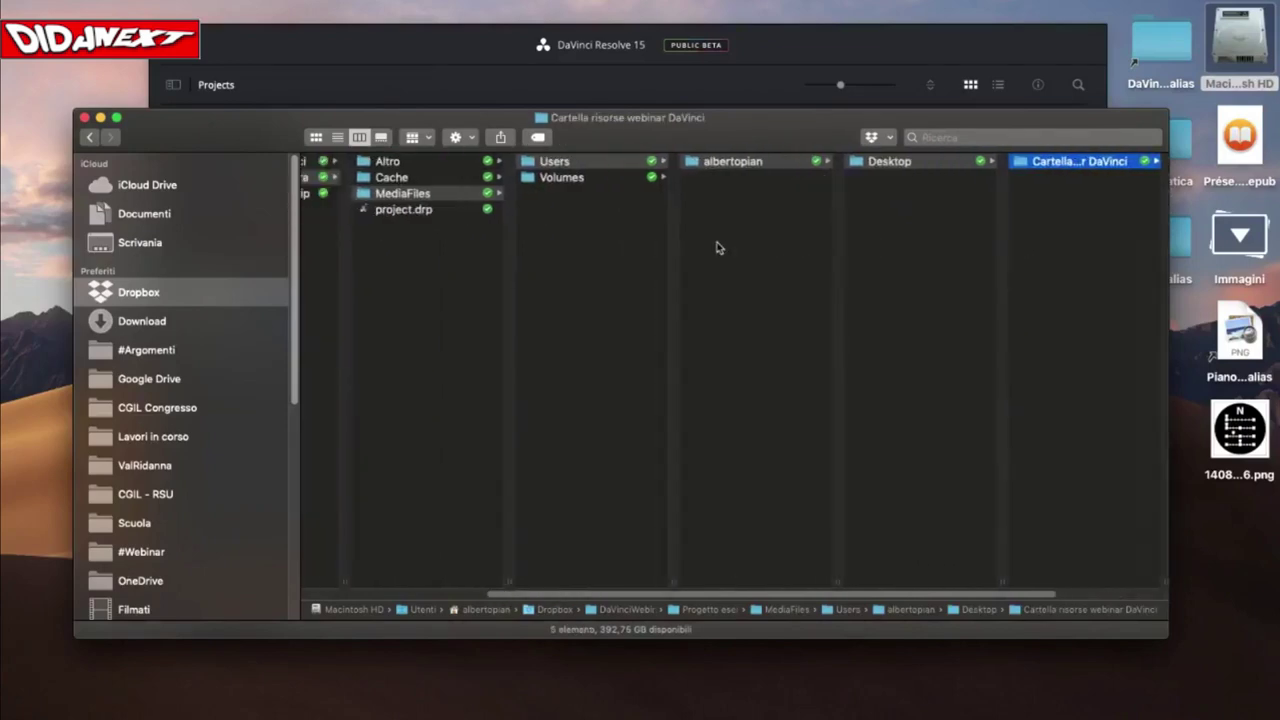
scroll(716, 248, "left", 5)
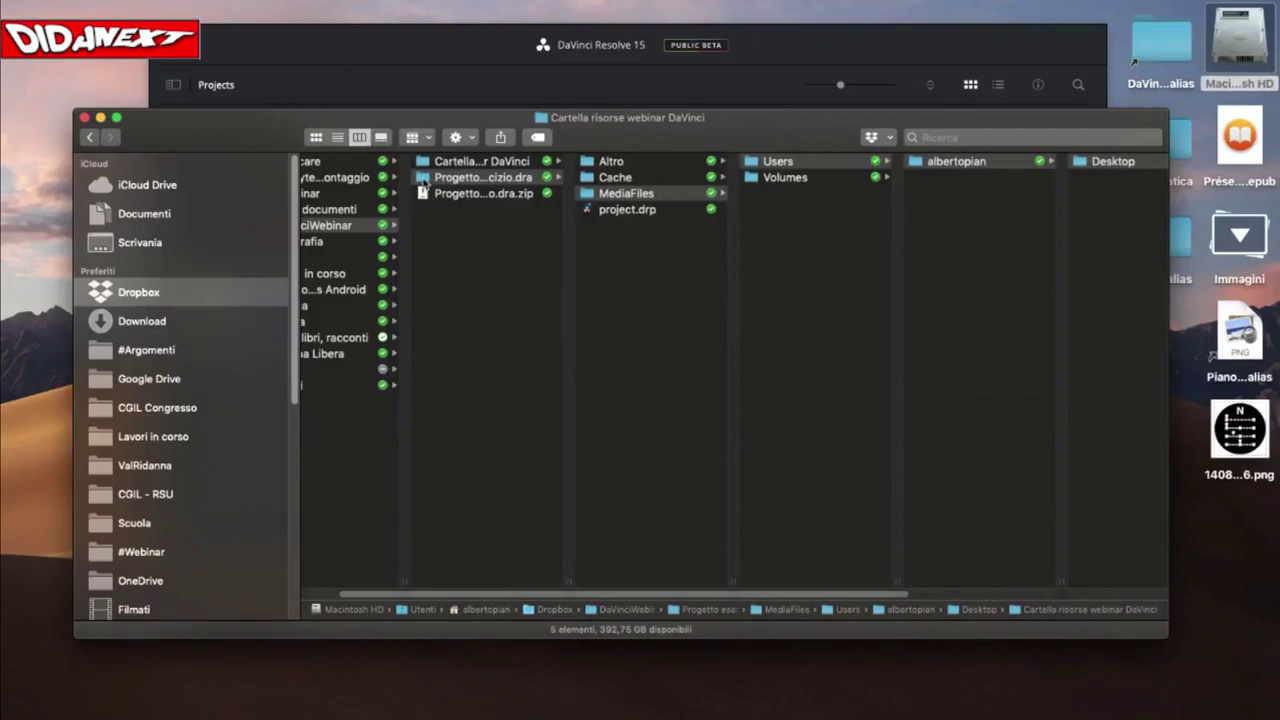
left_click(423, 181)
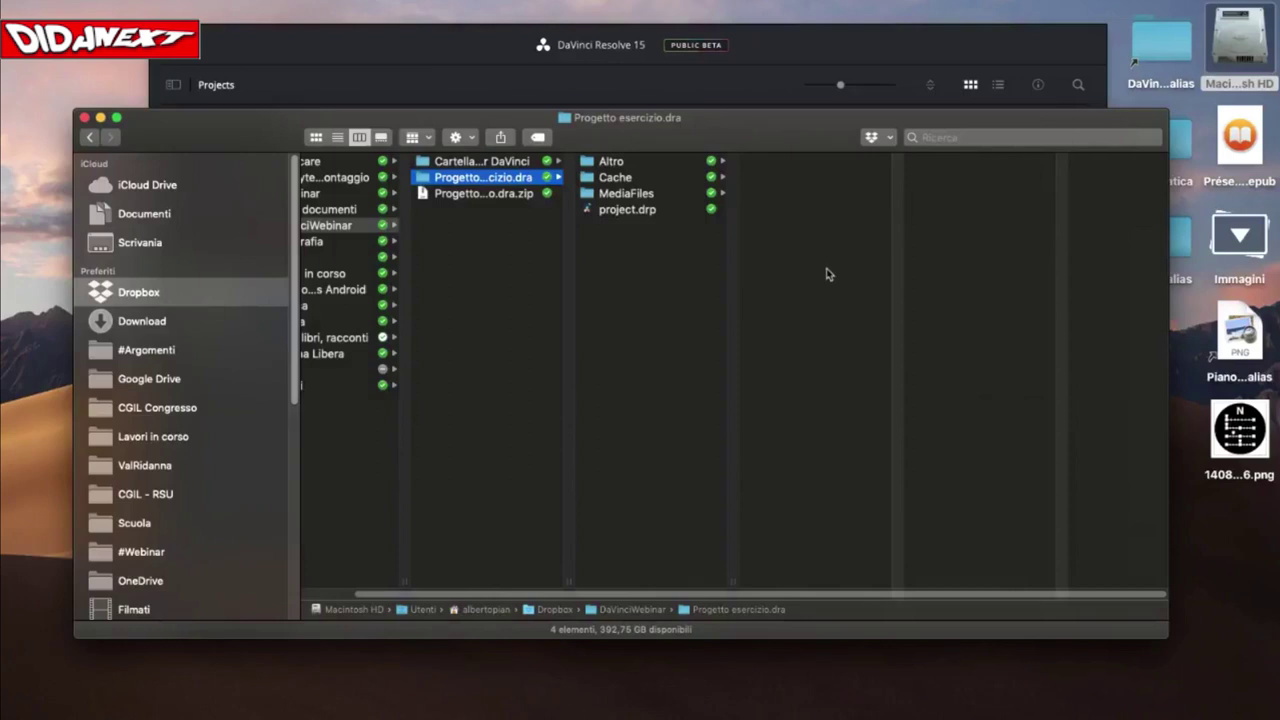
- Switch to DaVinci Resolve's project list, make its window narrower and reposition it over Finder
left_click(784, 48)
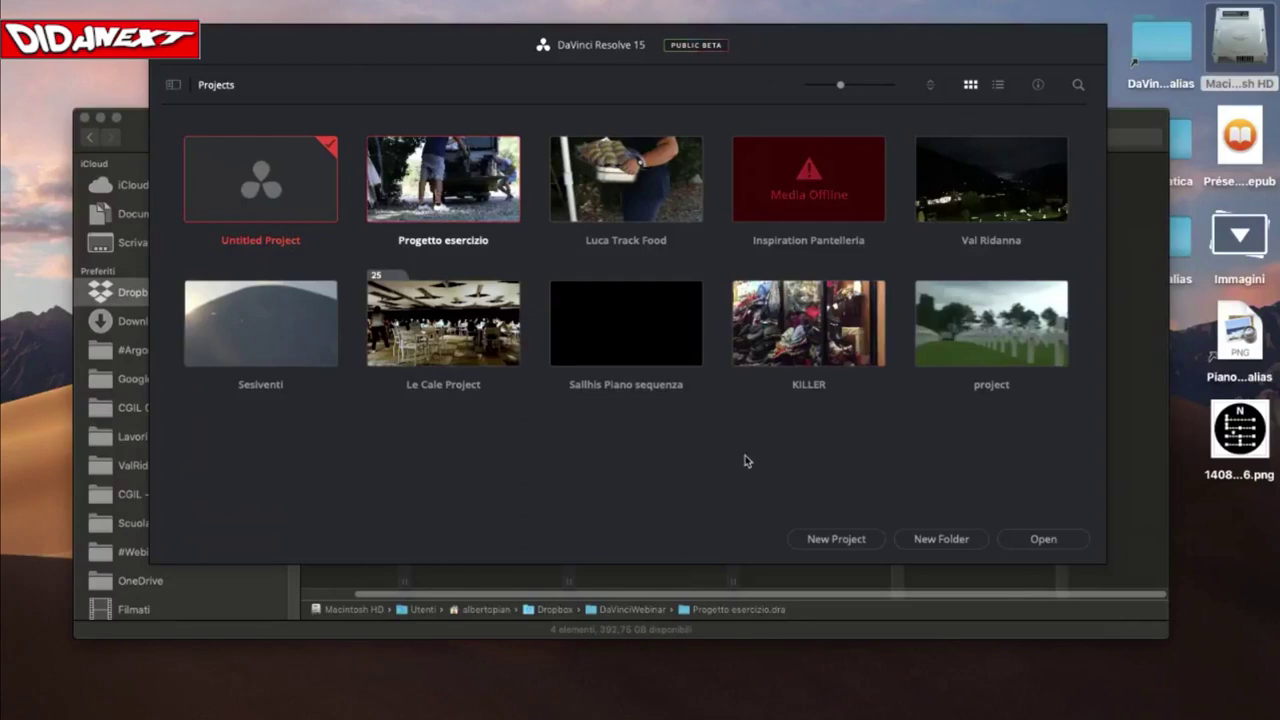
left_click_drag(1104, 557, 1009, 610)
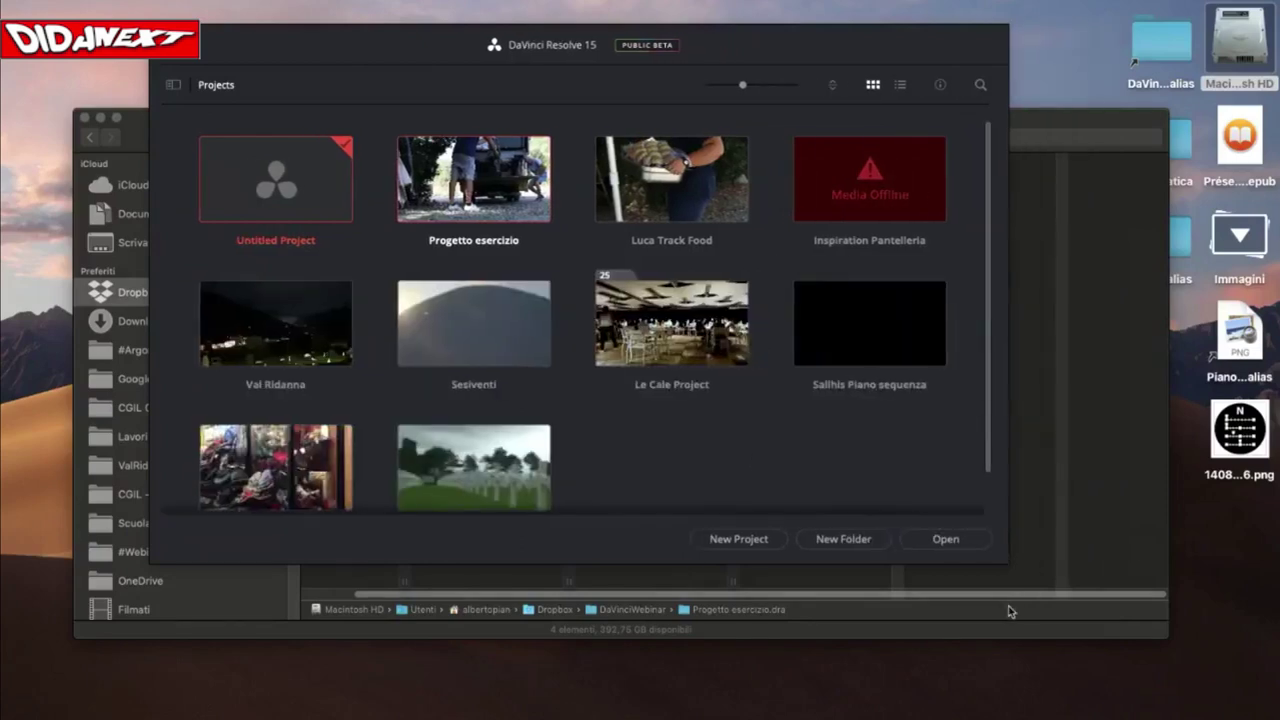
left_click_drag(397, 43, 465, 35)
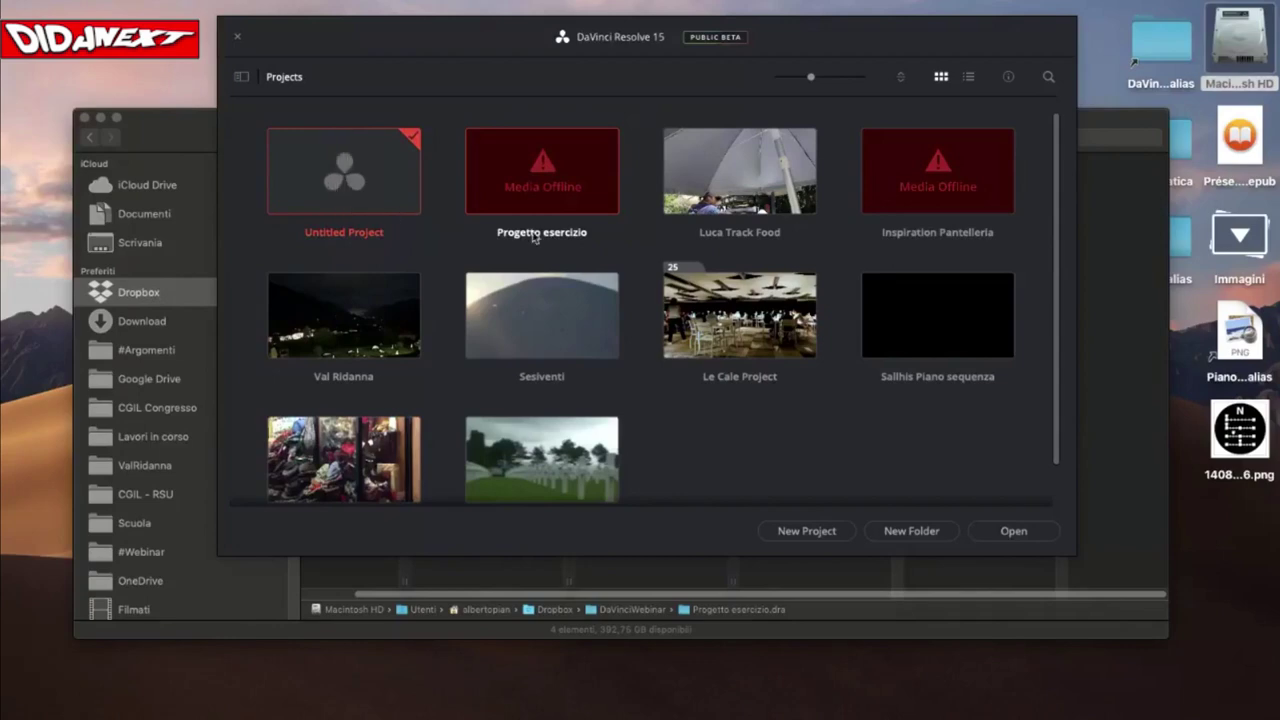
- Select Progetto esercizio and look through all the projects in the list, shifting the window aside
left_click(540, 190)
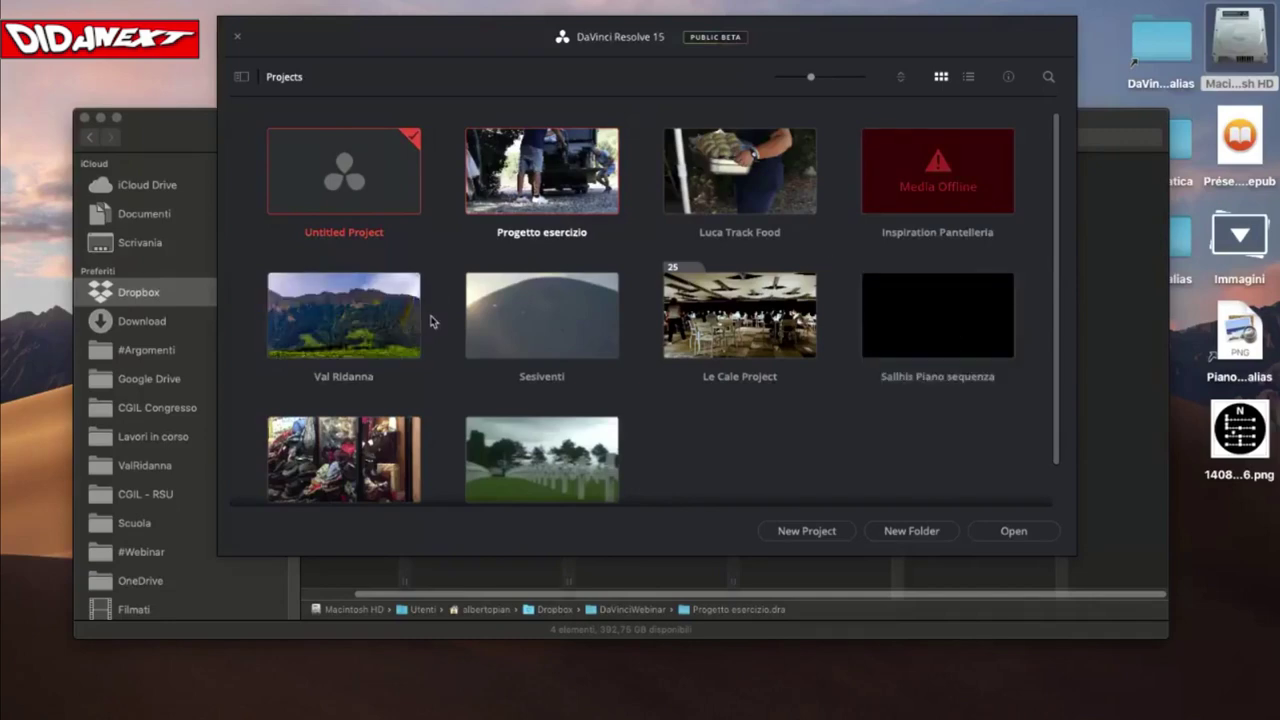
scroll(433, 321, "down", 1)
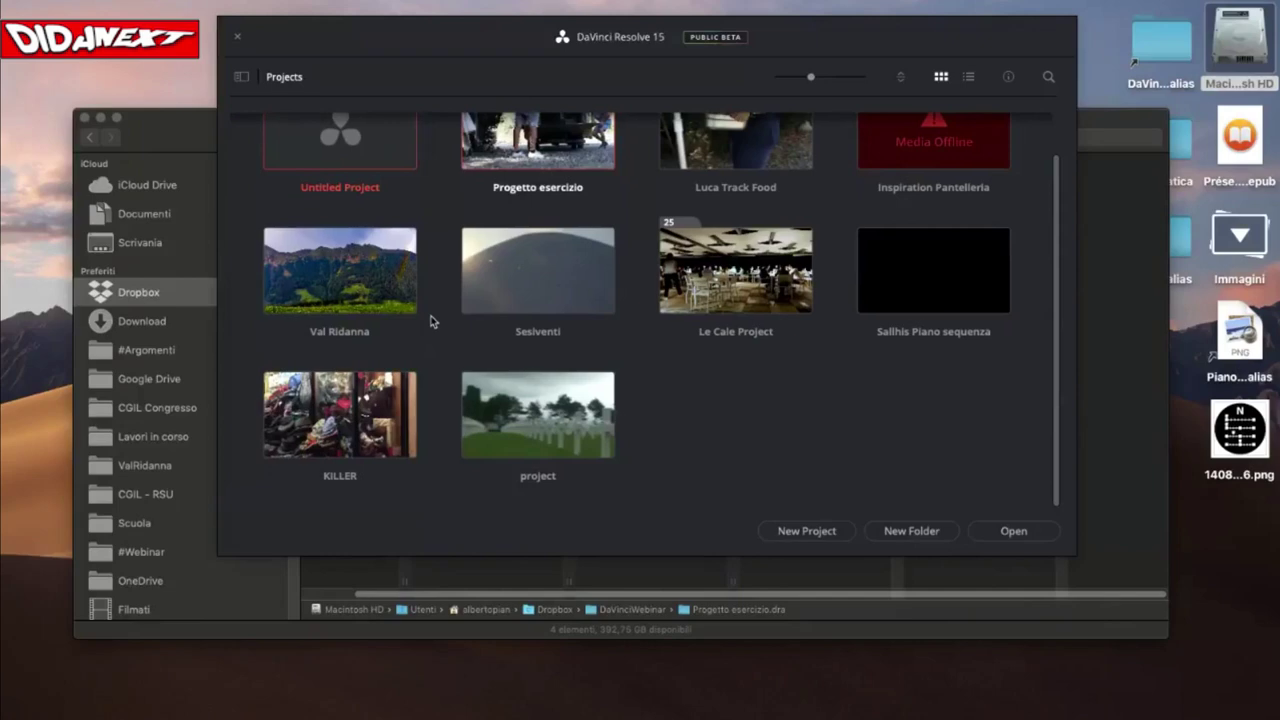
scroll(433, 321, "up", 1)
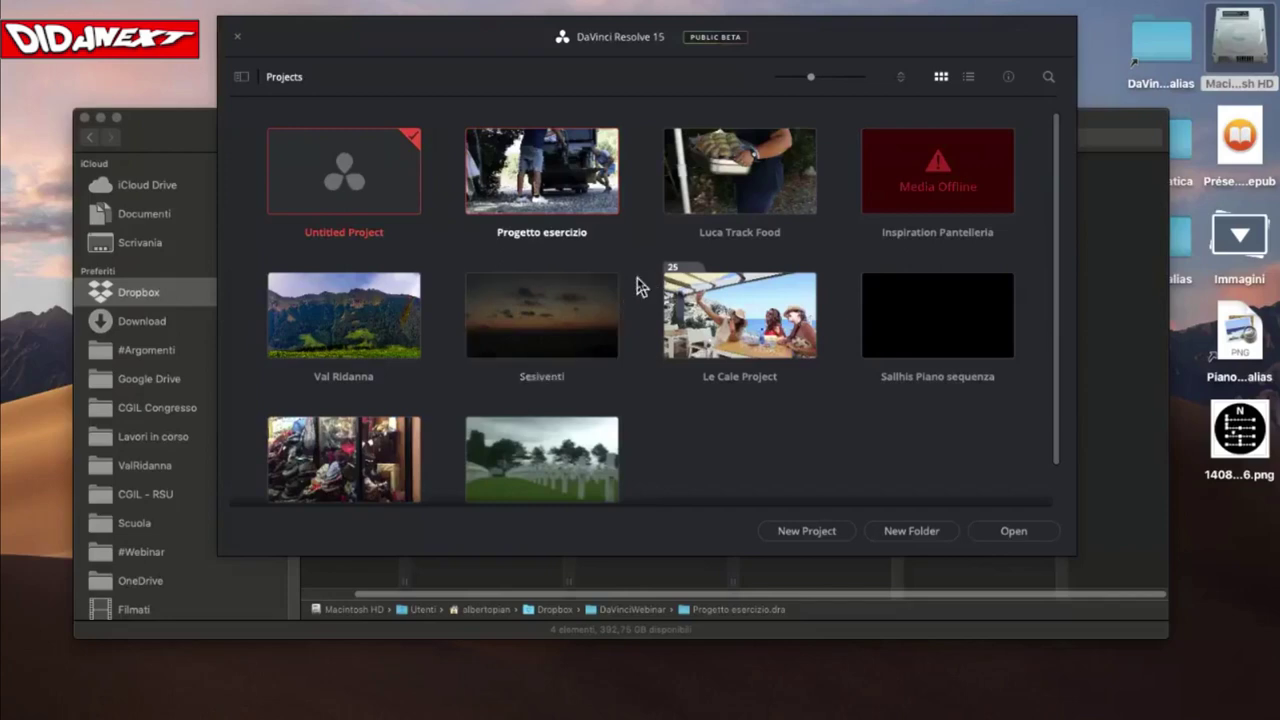
scroll(737, 268, "down", 2)
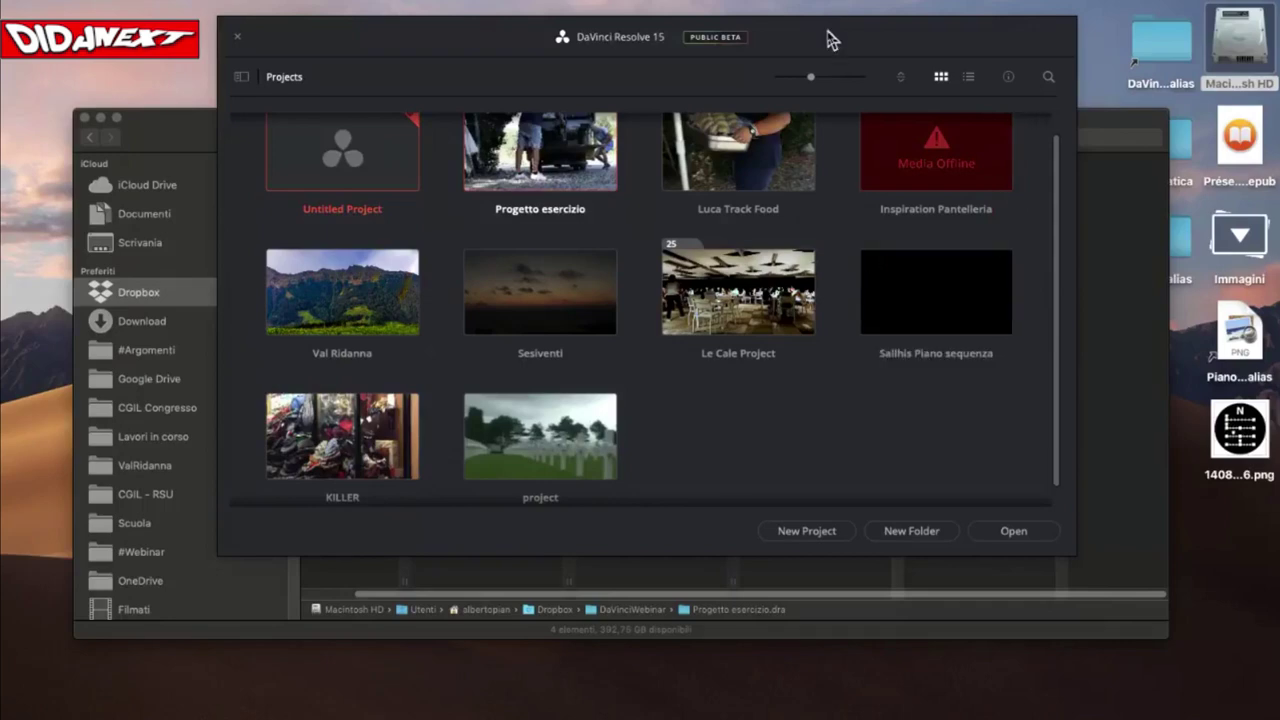
left_click_drag(829, 37, 745, 22)
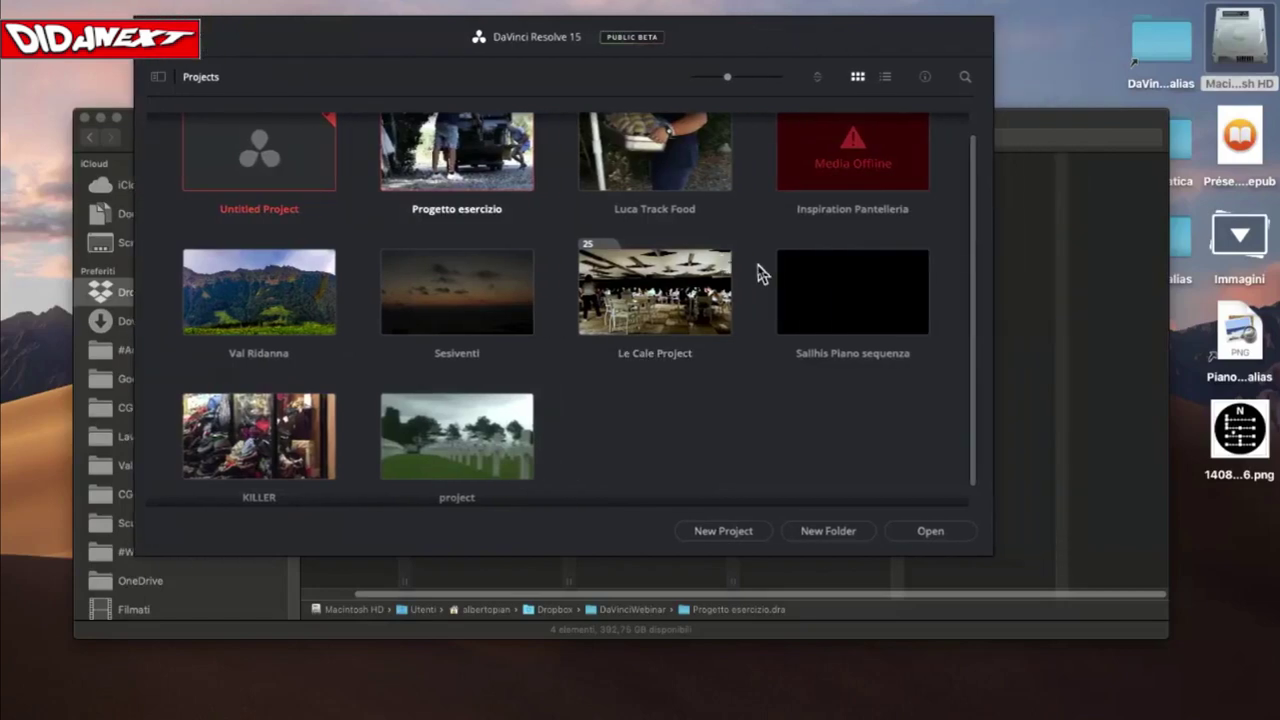
scroll(757, 272, "up", 2)
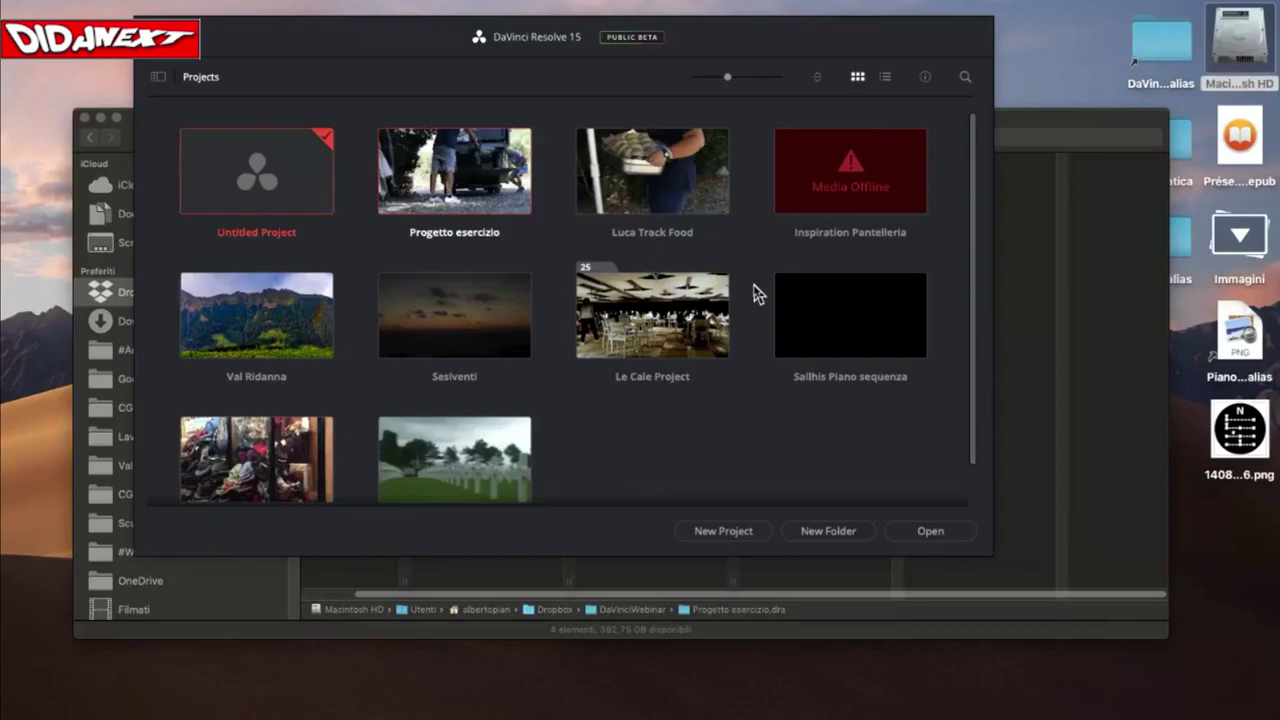
- Open the Le Cale Project folder in the project list and nudge the window aside
left_click(657, 320)
double_click(657, 320)
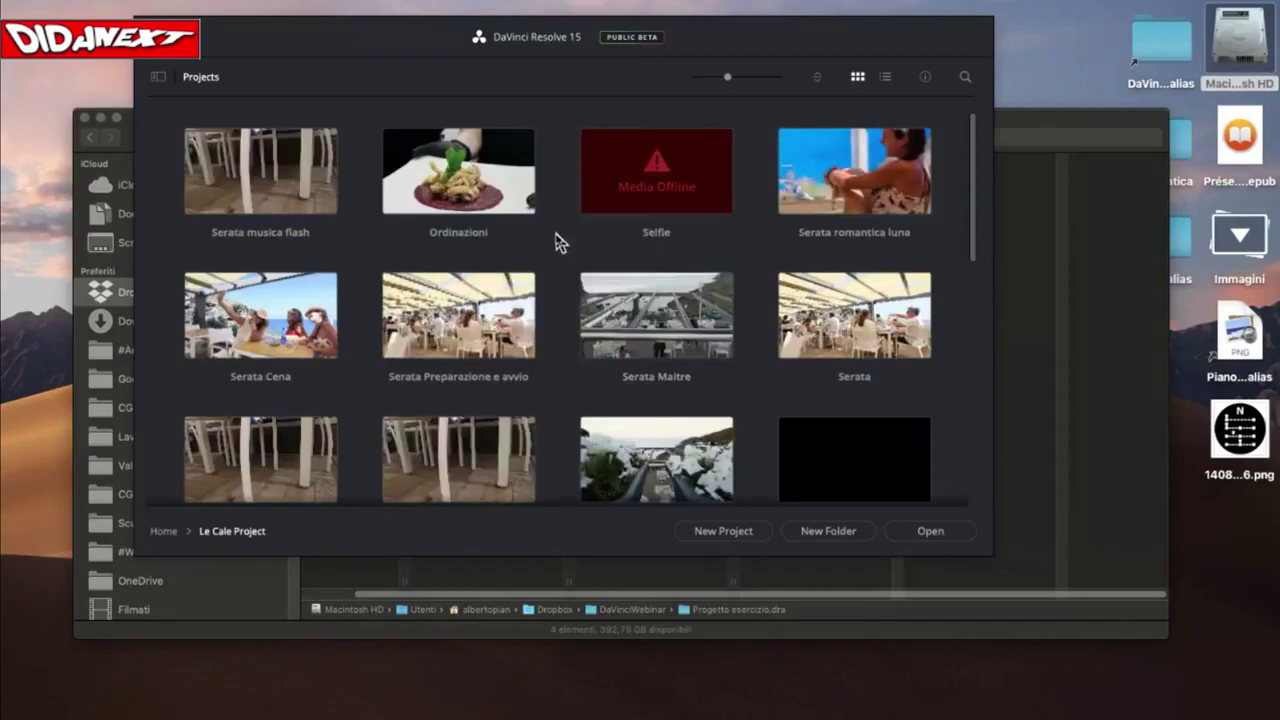
left_click_drag(740, 60, 729, 20)
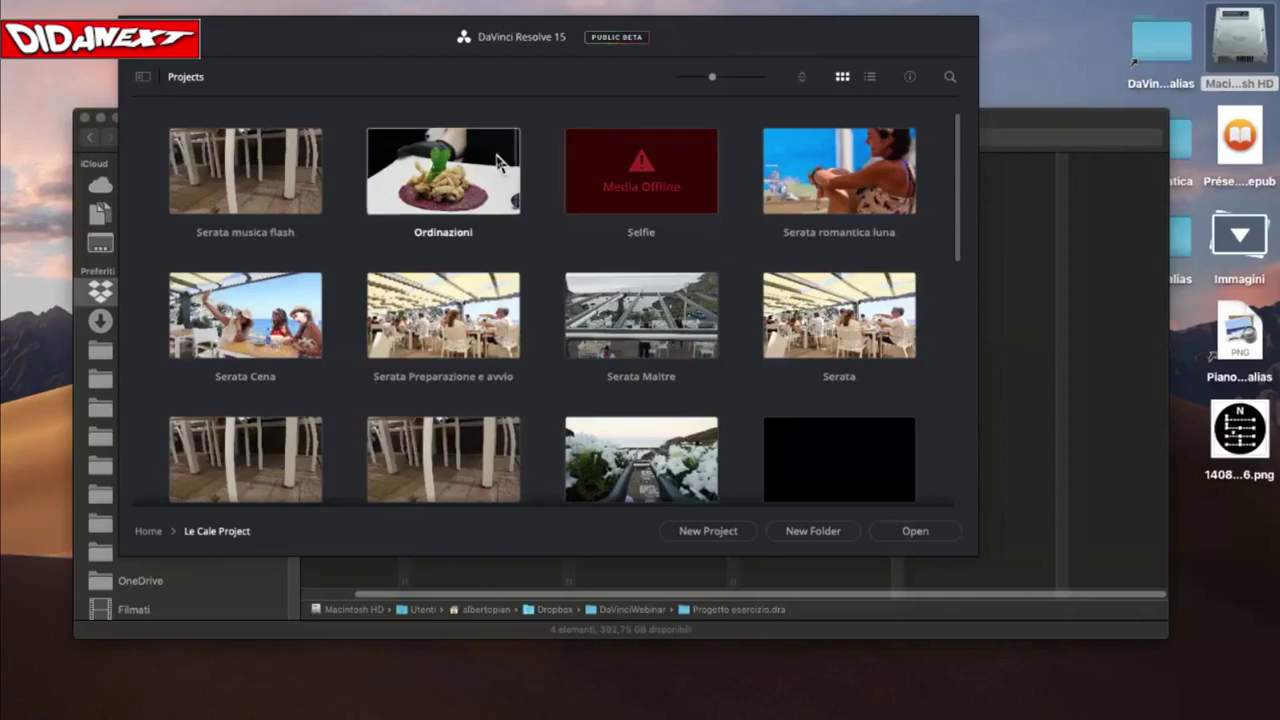
- Examine the projects stored in the Le Cale Project folder, from the first row to the last and back
scroll(347, 362, "down", 10)
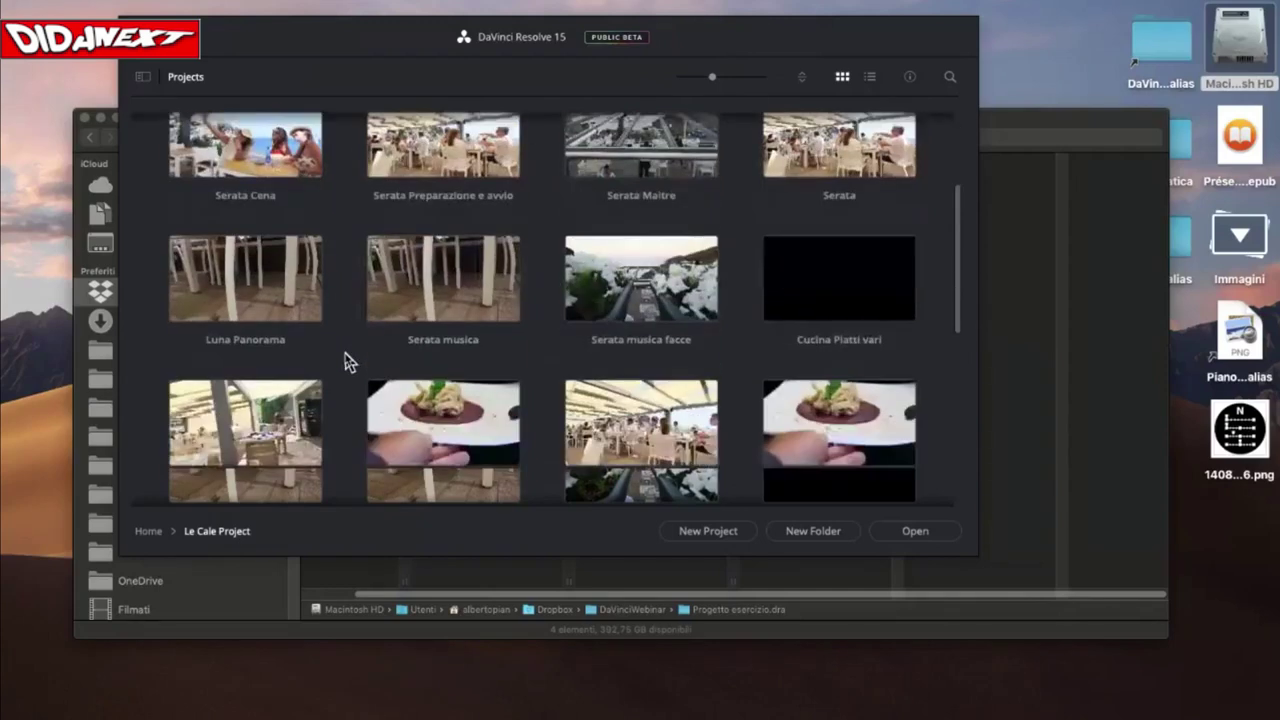
scroll(347, 362, "down", 2)
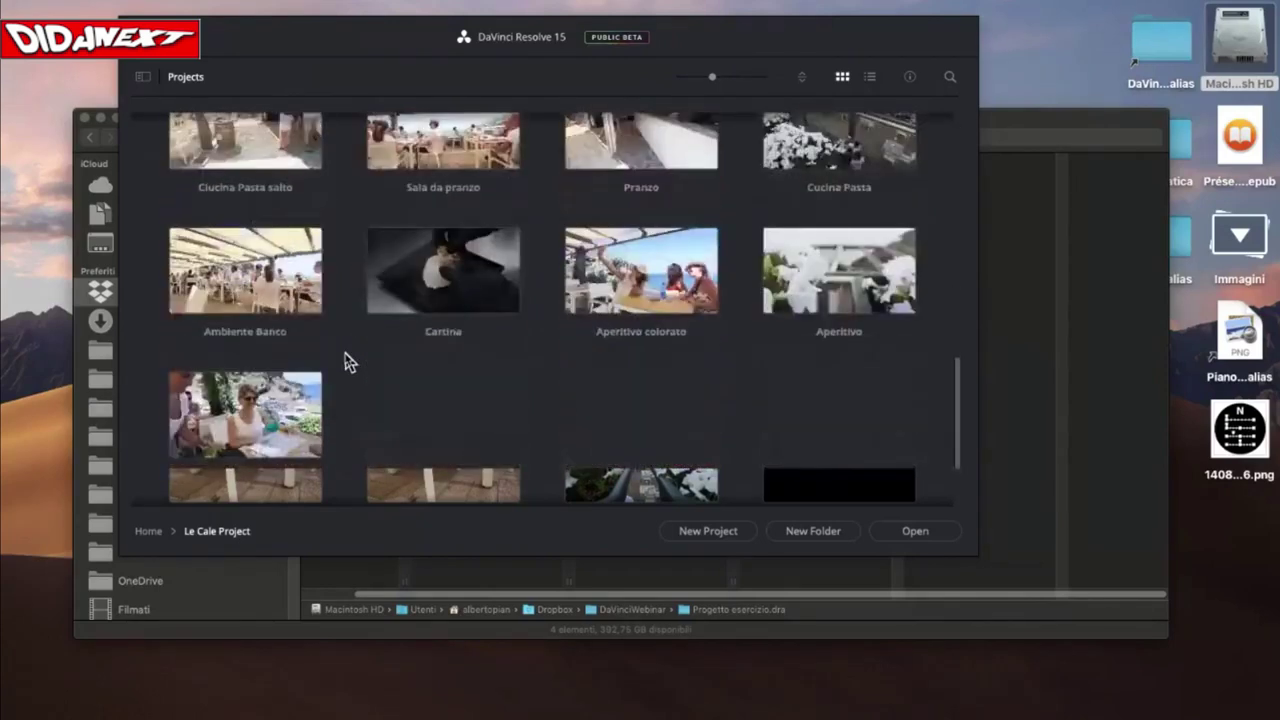
scroll(347, 362, "up", 15)
scroll(347, 362, "up", 2)
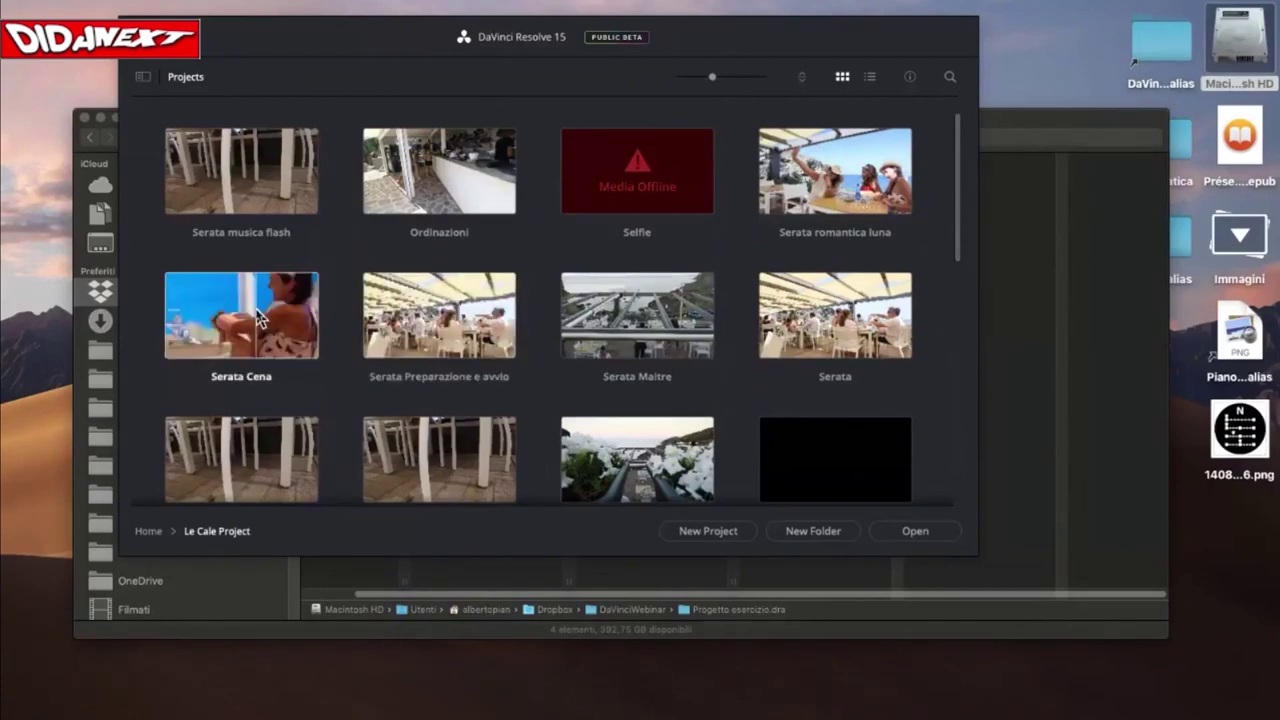
scroll(350, 315, "down", 5)
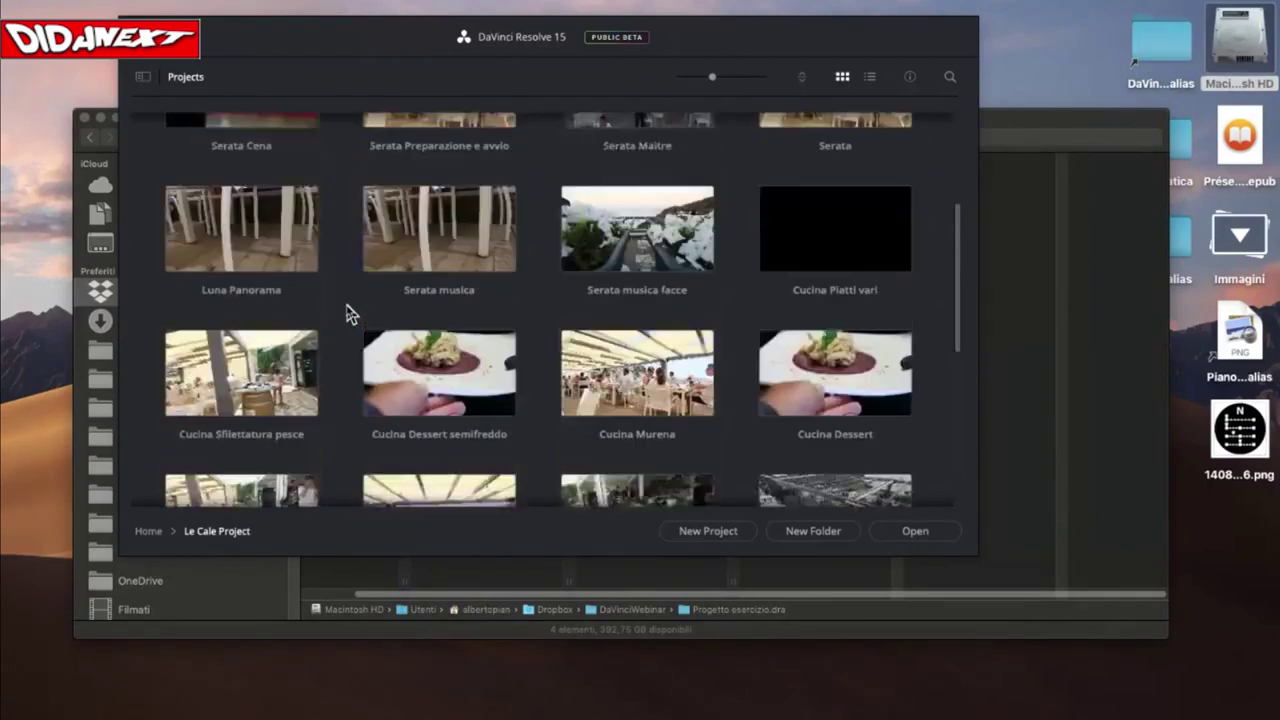
scroll(350, 315, "down", 2)
scroll(350, 315, "down", 5)
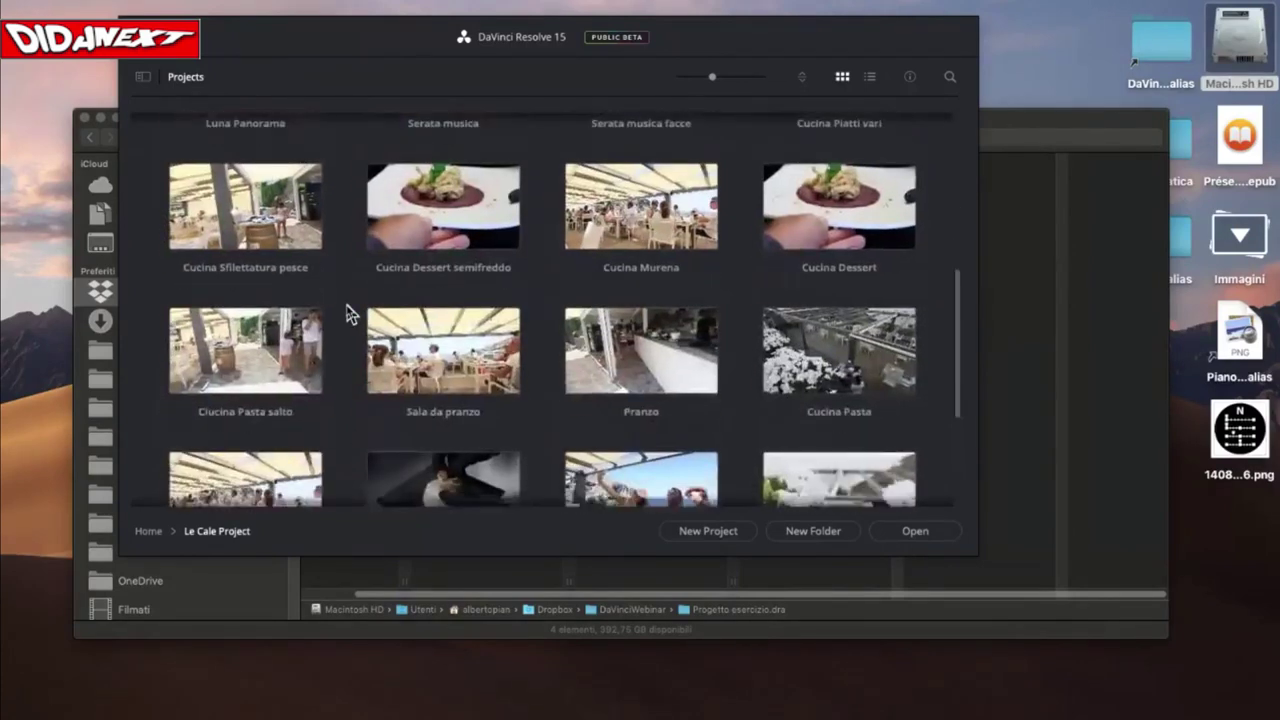
scroll(350, 315, "down", 1)
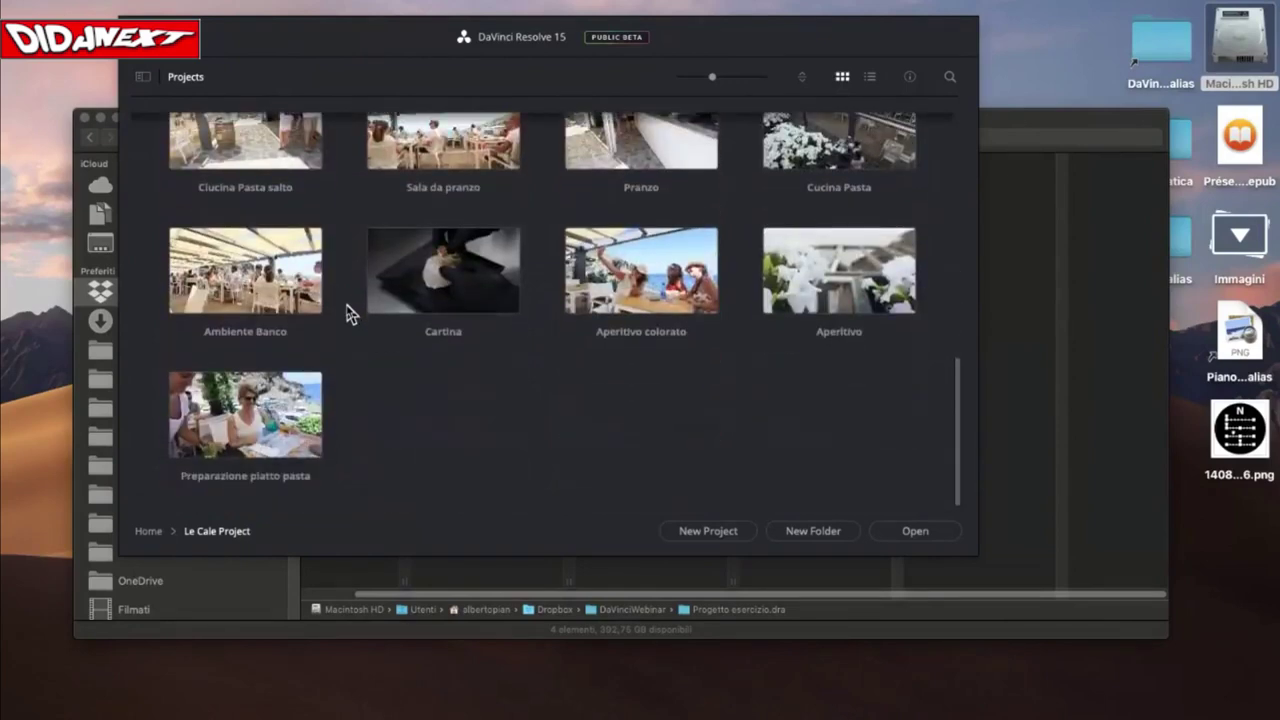
scroll(350, 315, "up", 14)
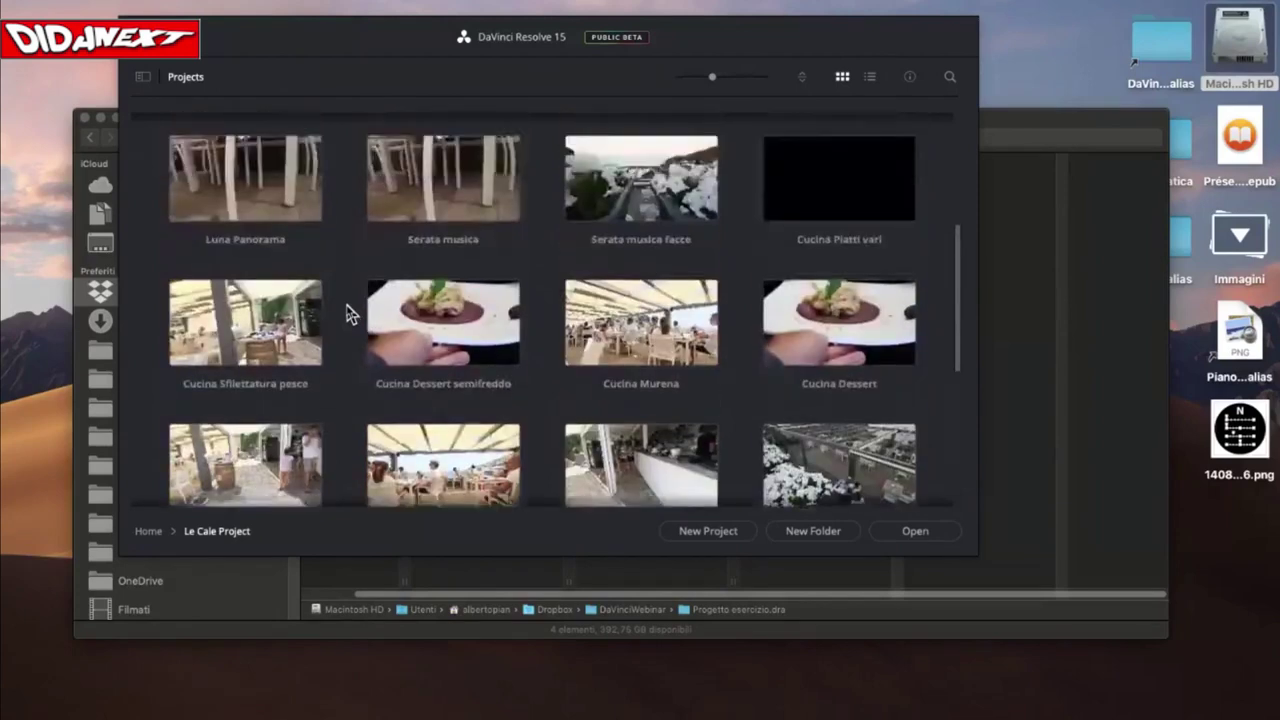
- Open the Selfie project from the Le Cale Project folder and look through the clips in its Master bin
scroll(350, 315, "up", 3)
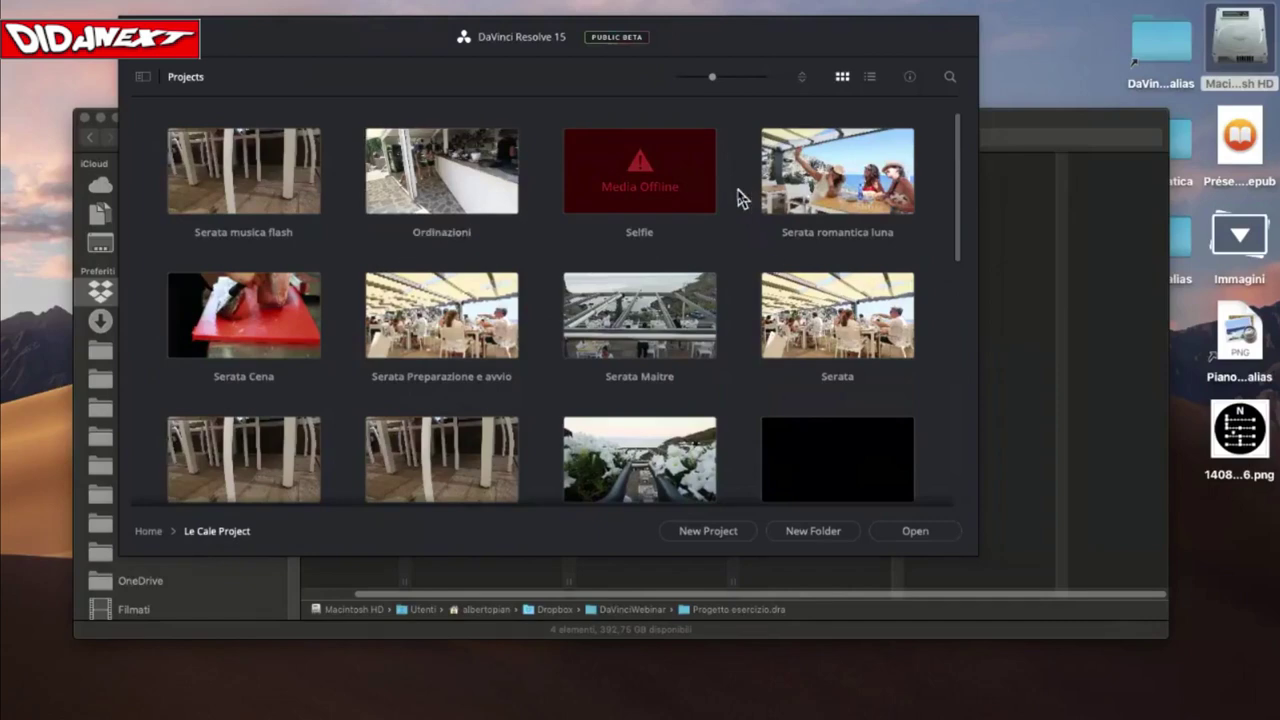
double_click(638, 191)
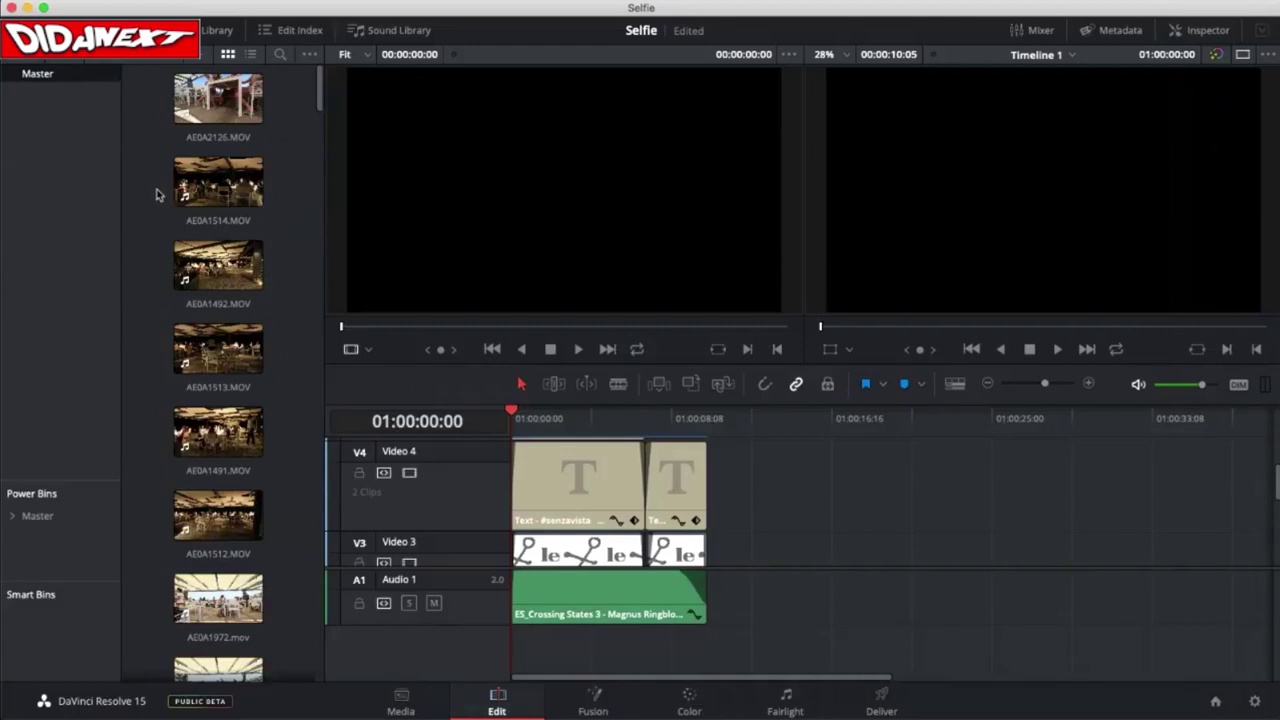
scroll(157, 198, "down", 5)
scroll(157, 198, "up", 5)
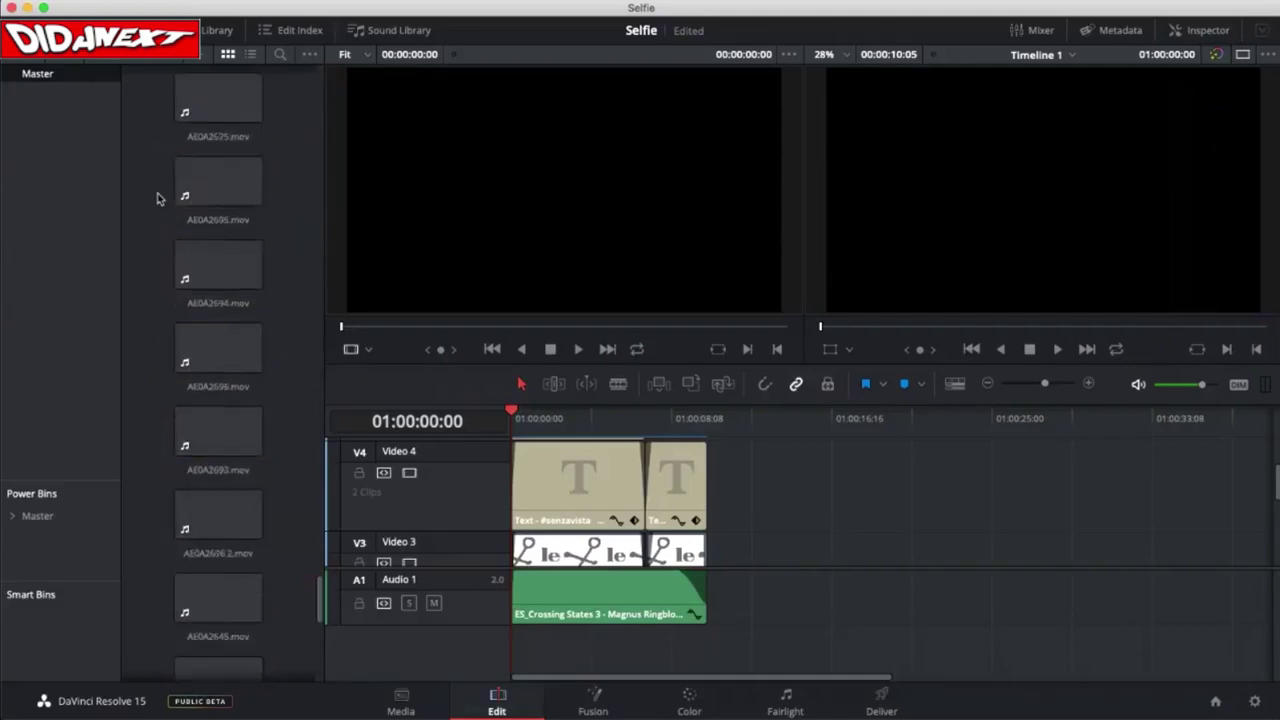
scroll(157, 198, "up", 1)
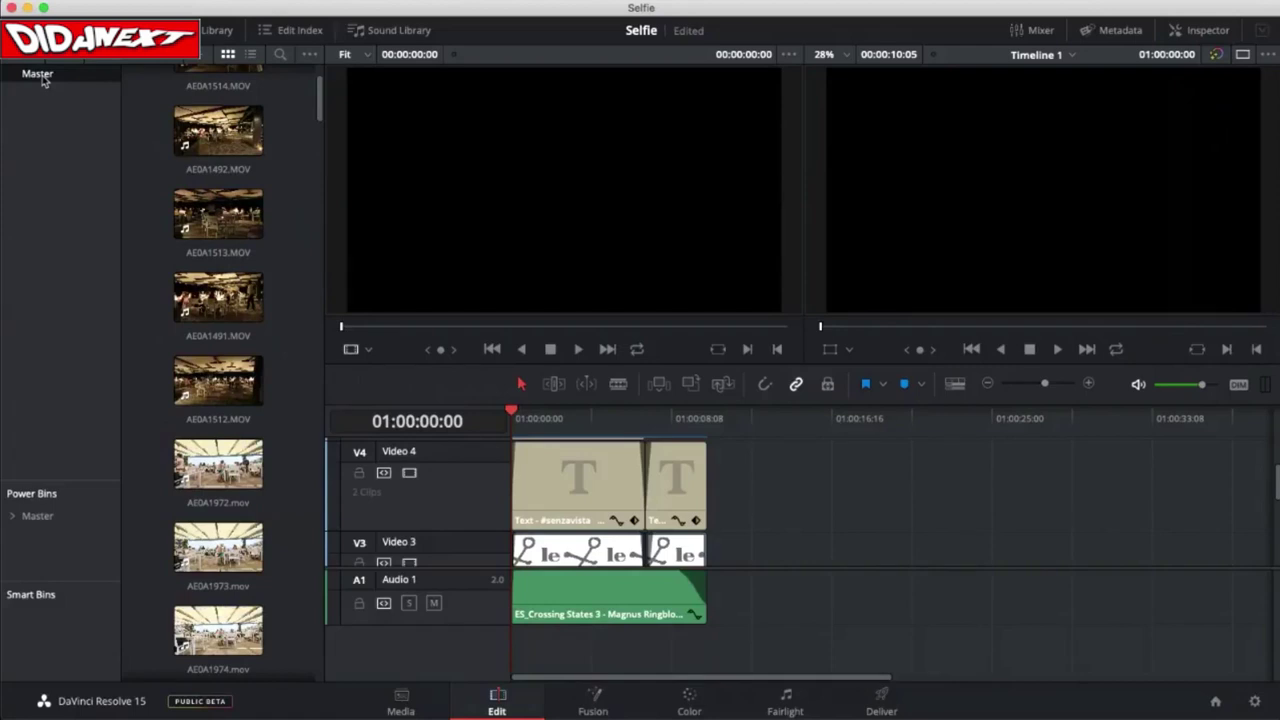
- Start relinking the clips of the Master bin and expand Macintosh HD, Users and the user's home folder as source location
right_click(43, 81)
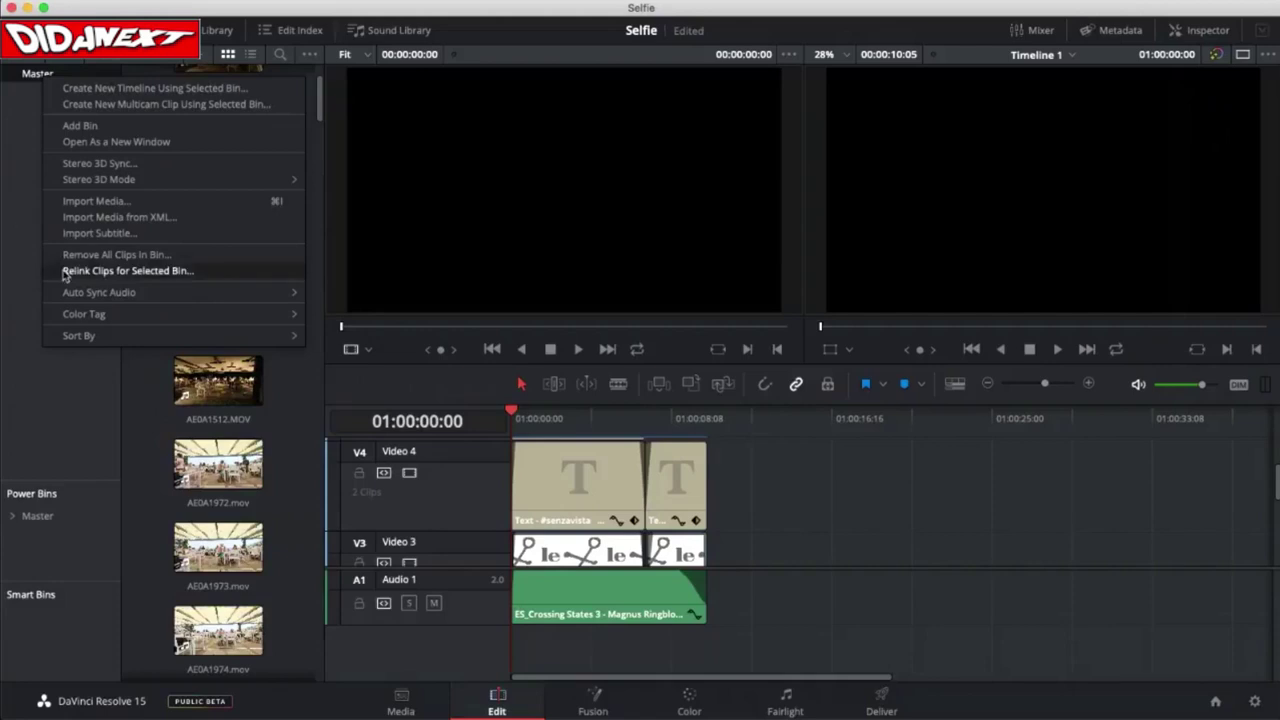
left_click(30, 165)
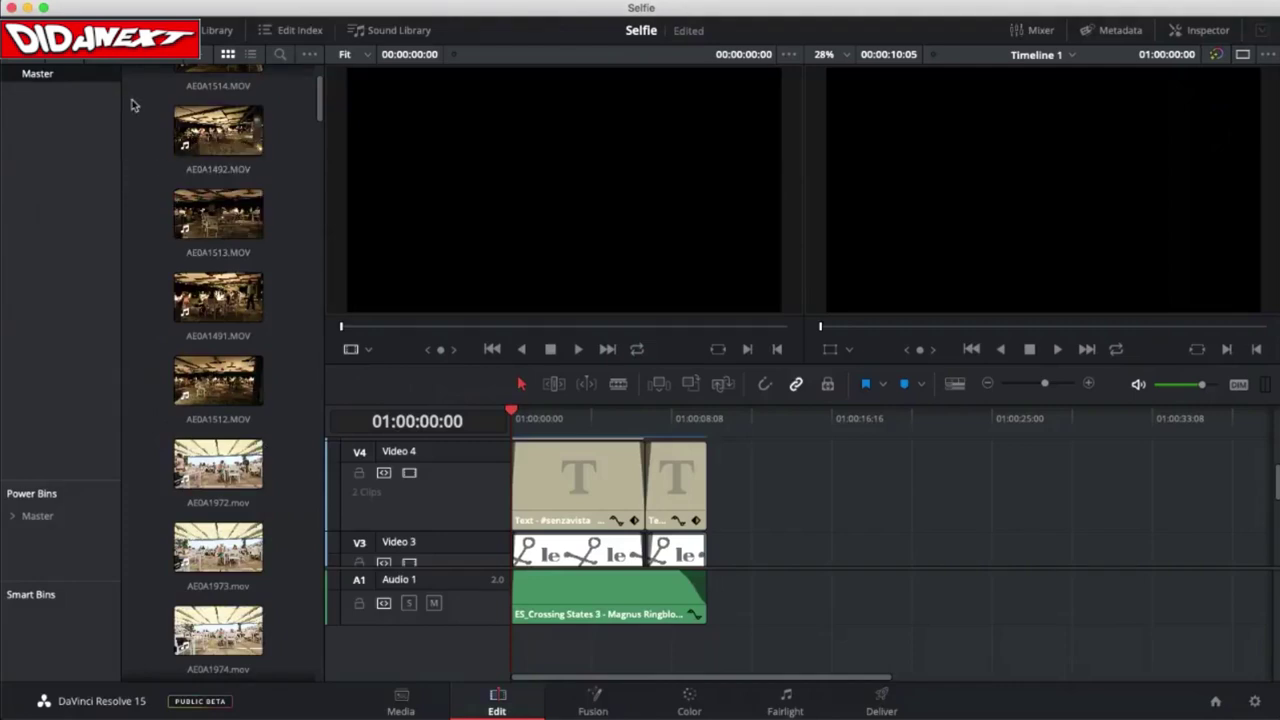
right_click(38, 75)
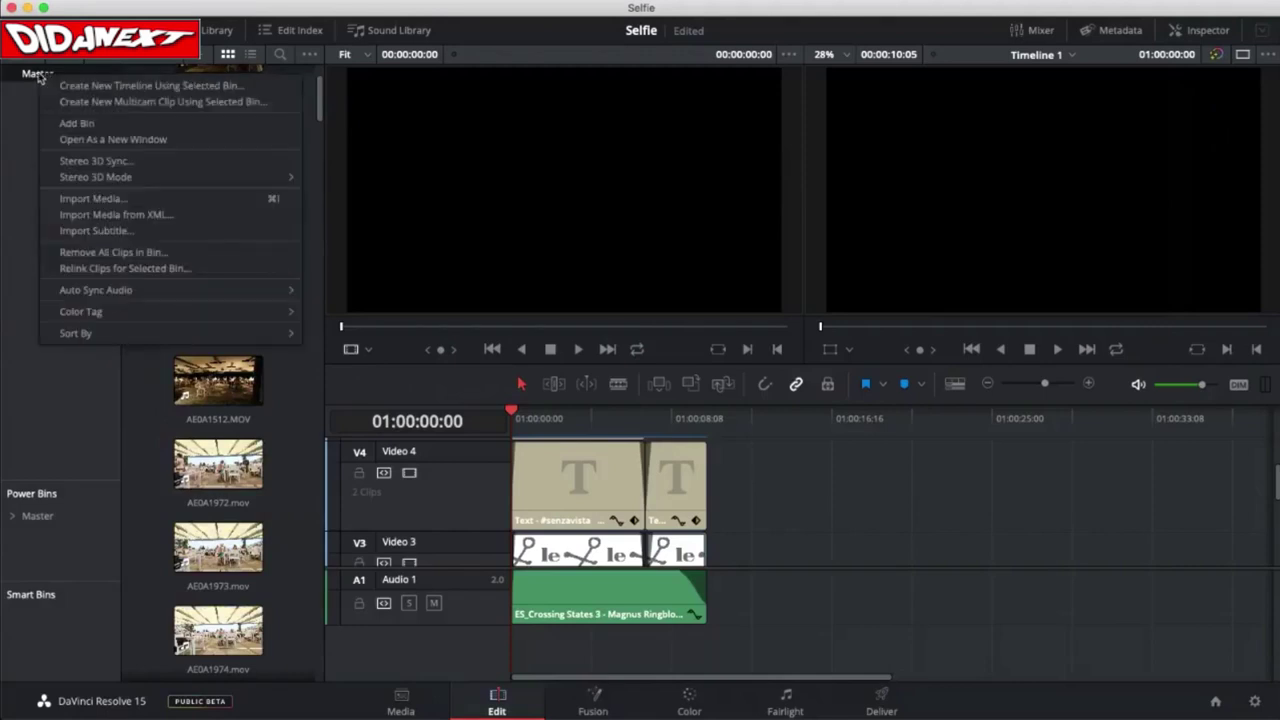
left_click(96, 270)
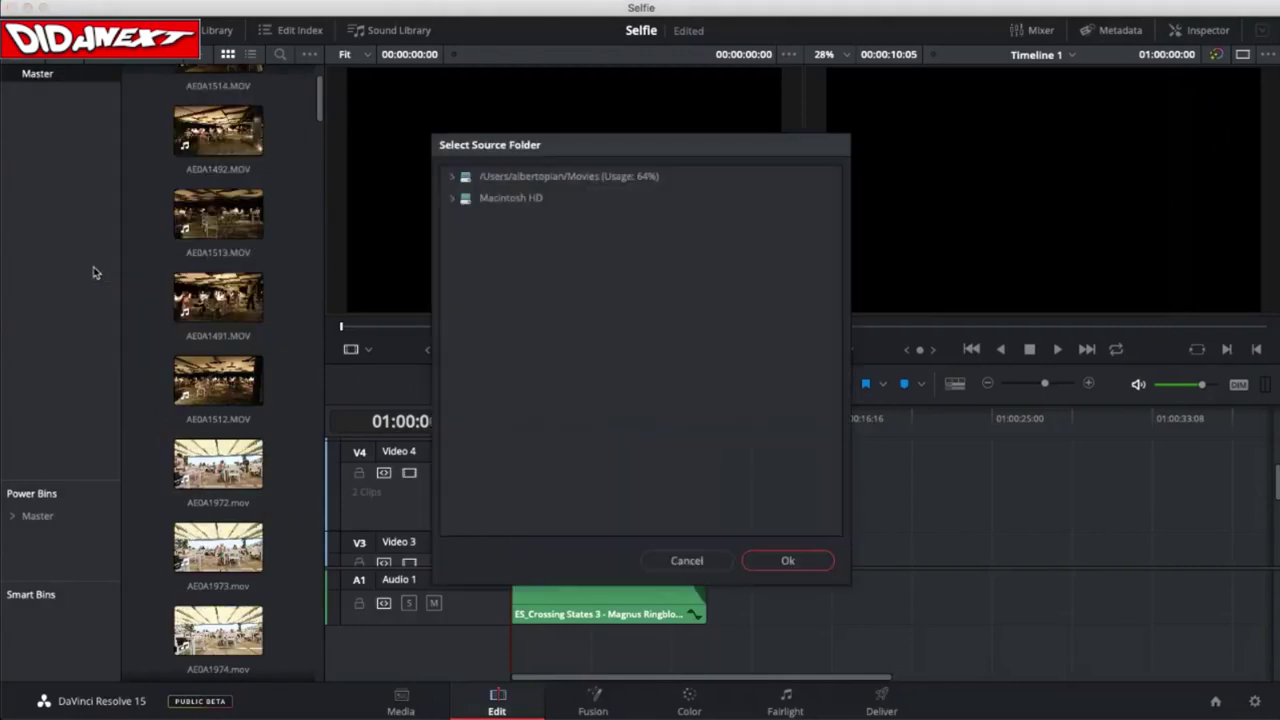
left_click(452, 199)
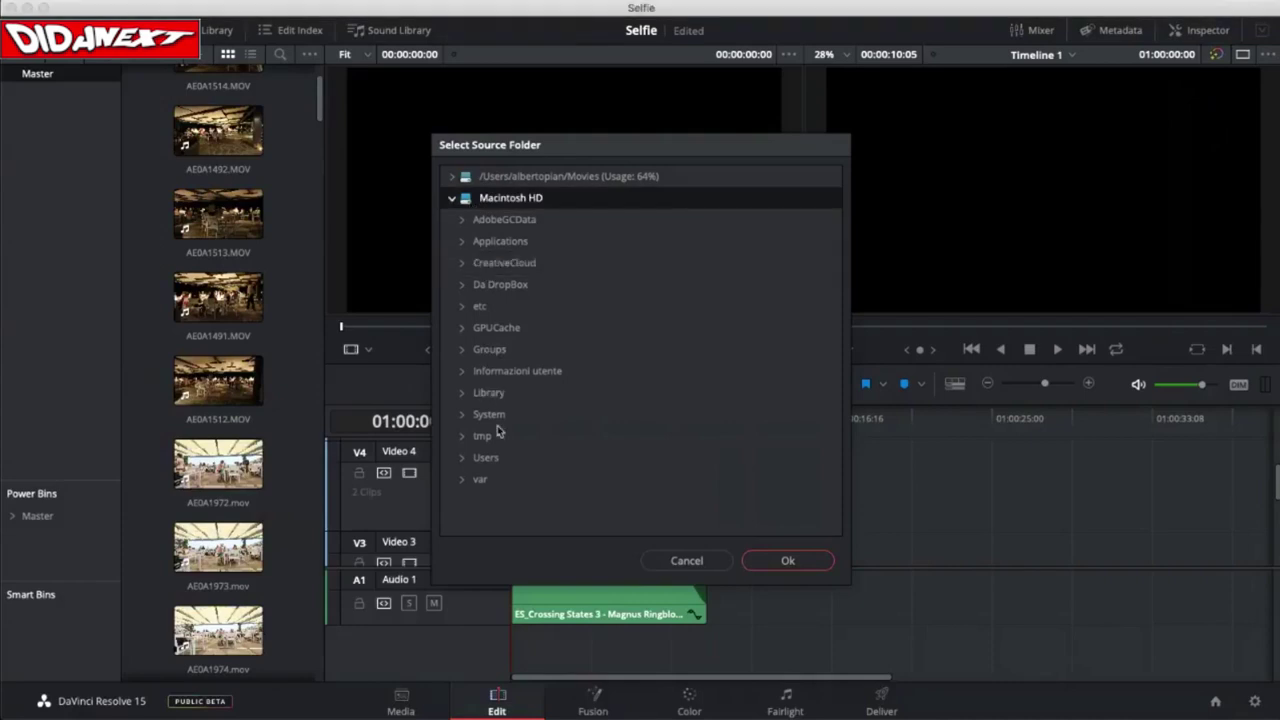
double_click(494, 461)
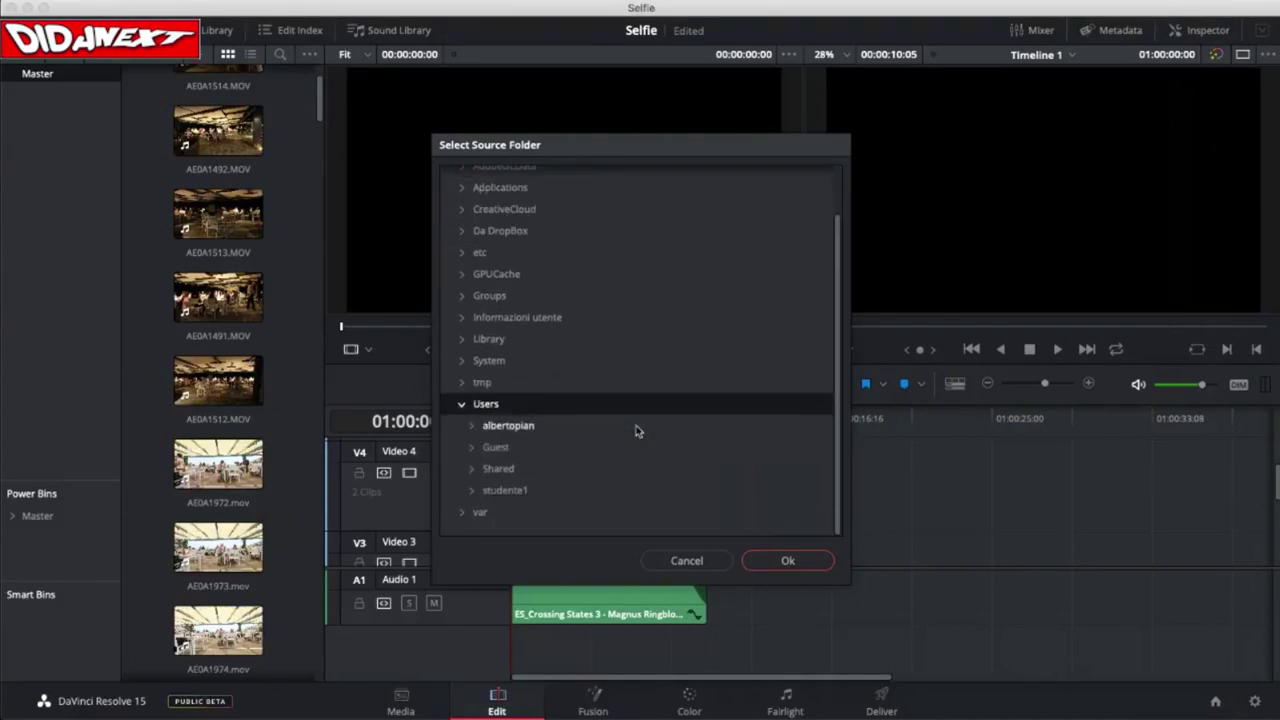
double_click(525, 427)
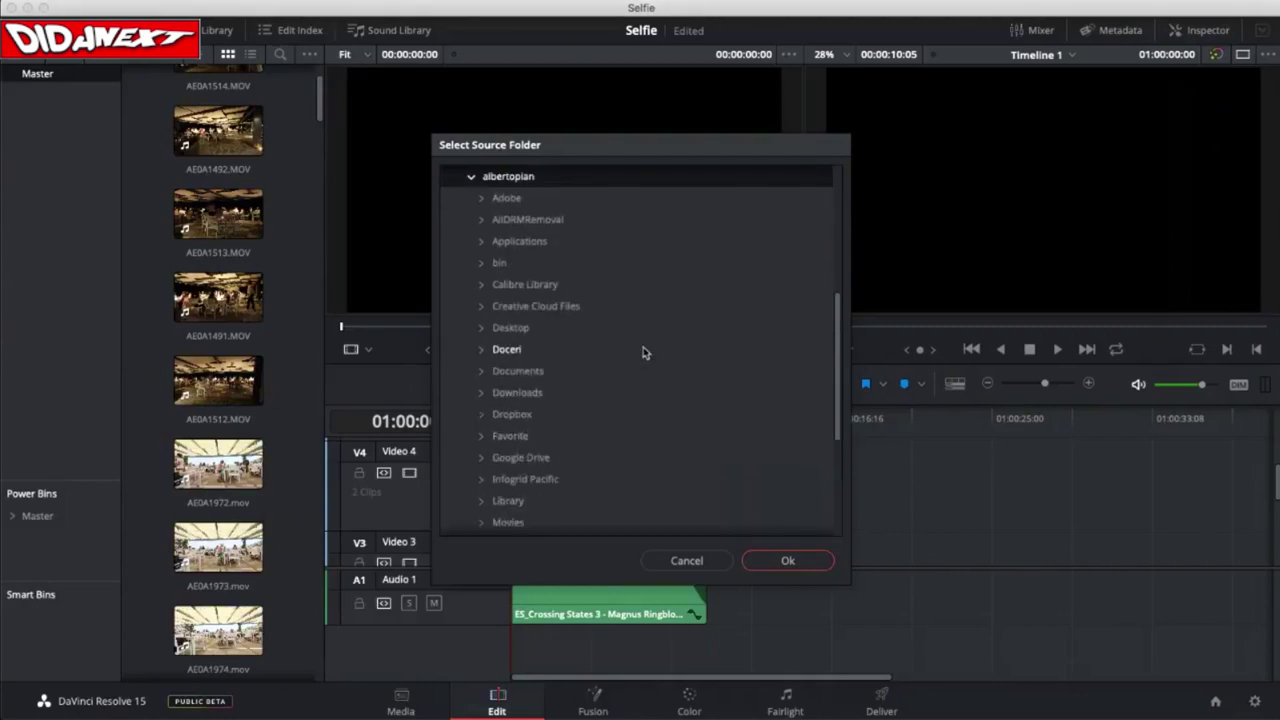
- Relink the bin's clips to the Pantelleria folder inside Dropbox > Lavori in corso
scroll(643, 349, "down", 1)
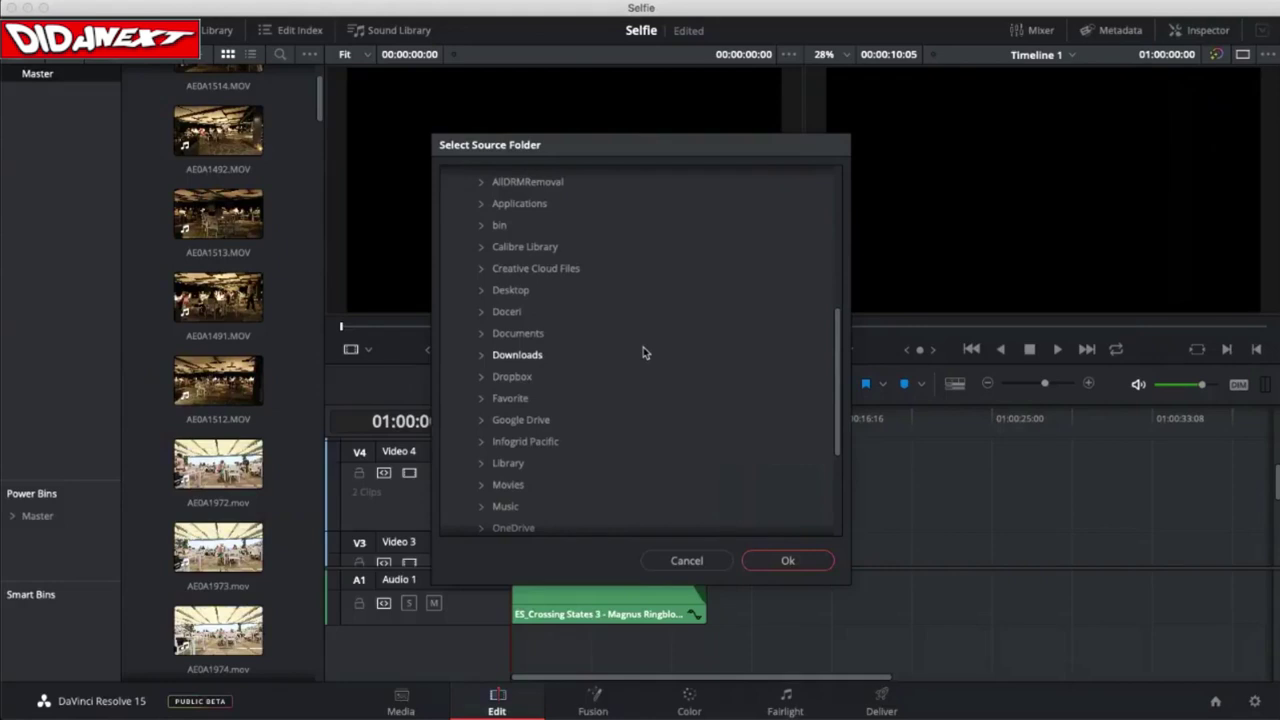
scroll(643, 351, "down", 3)
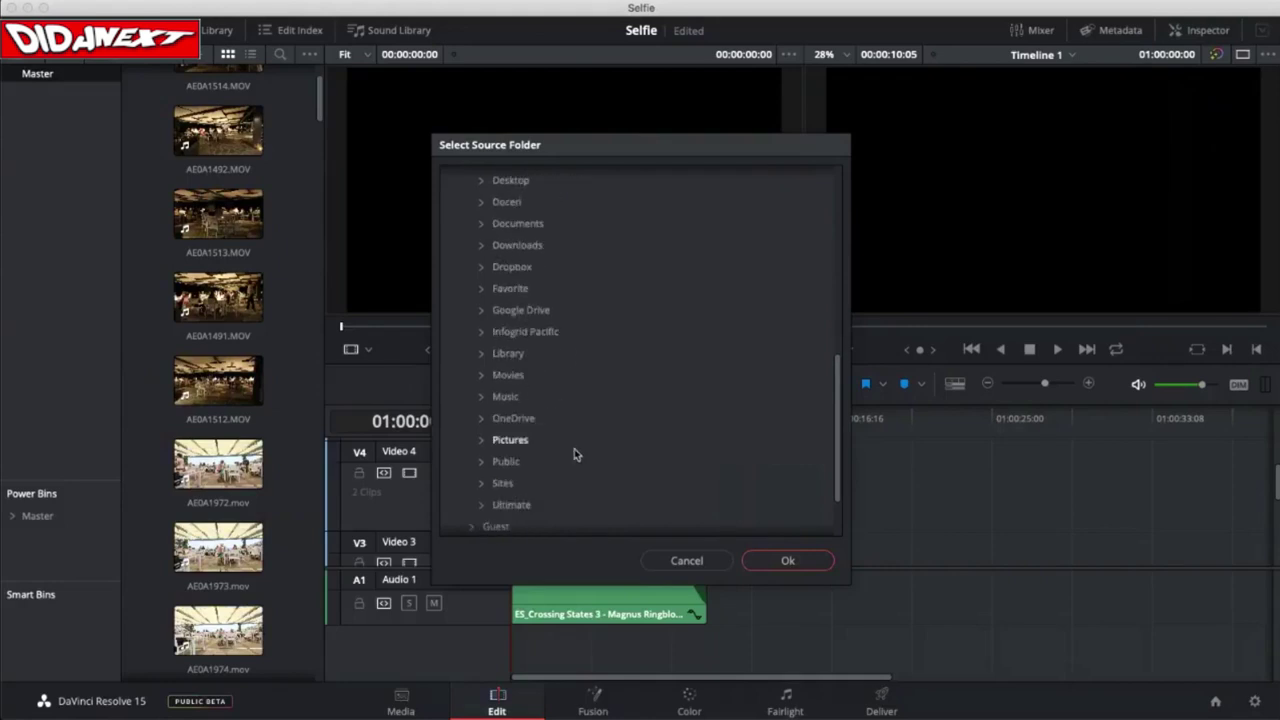
scroll(571, 451, "up", 2)
double_click(524, 340)
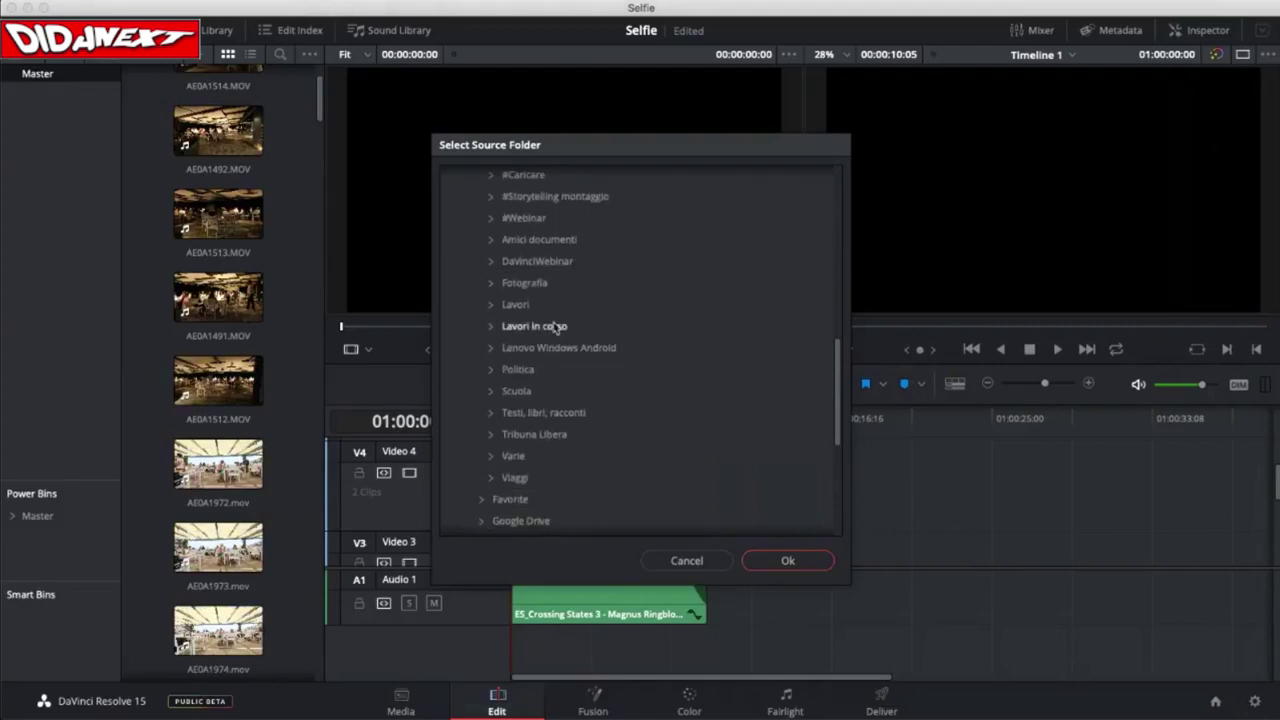
double_click(547, 329)
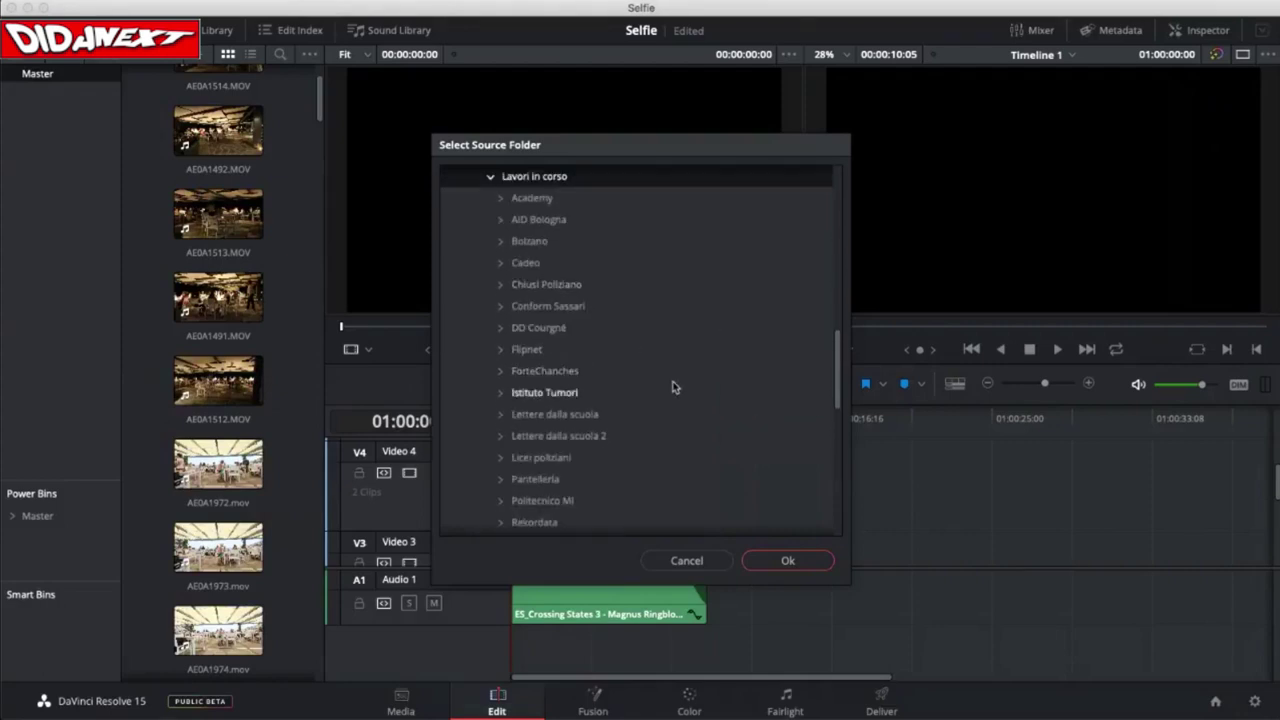
scroll(672, 386, "down", 3)
left_click(504, 376)
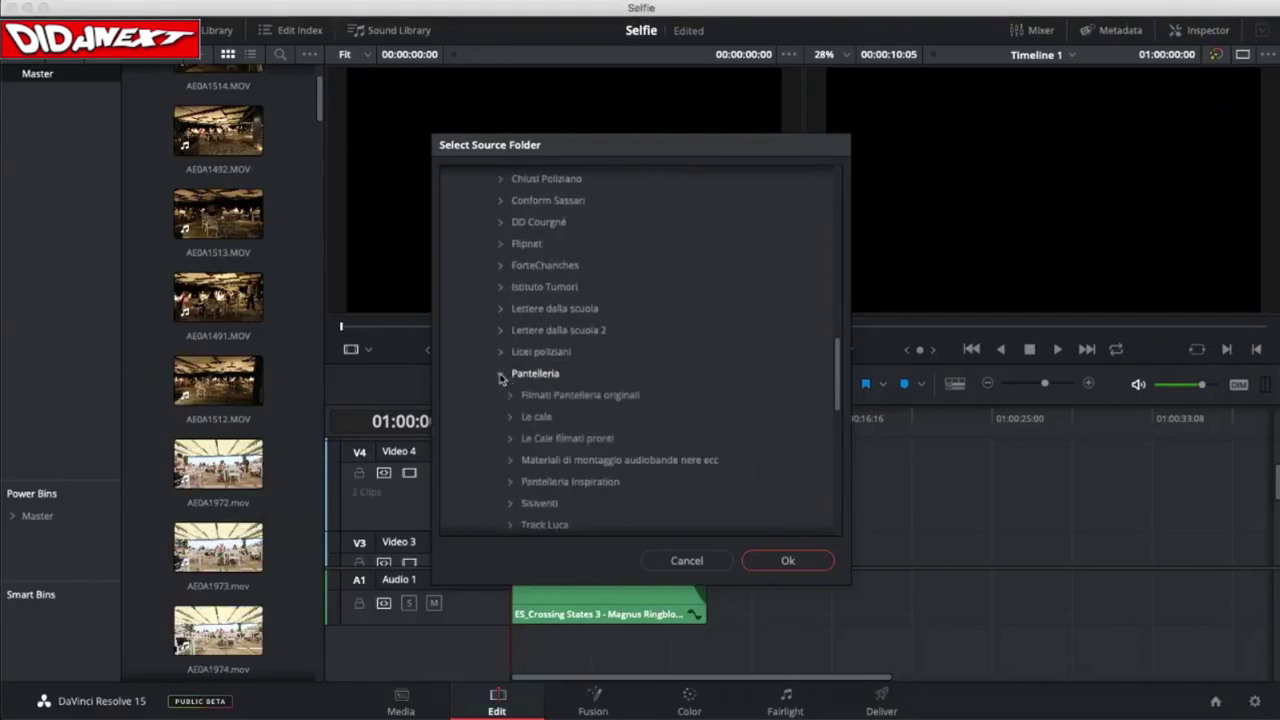
left_click(553, 381)
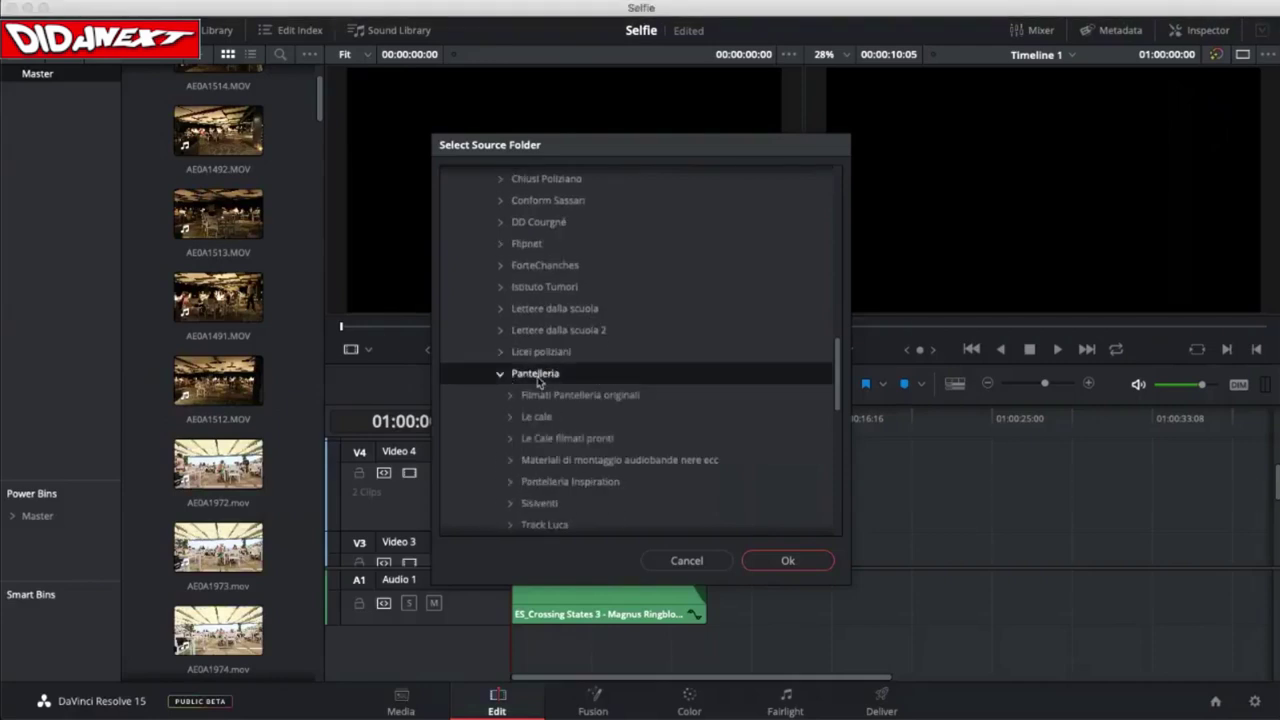
scroll(620, 398, "down", 1)
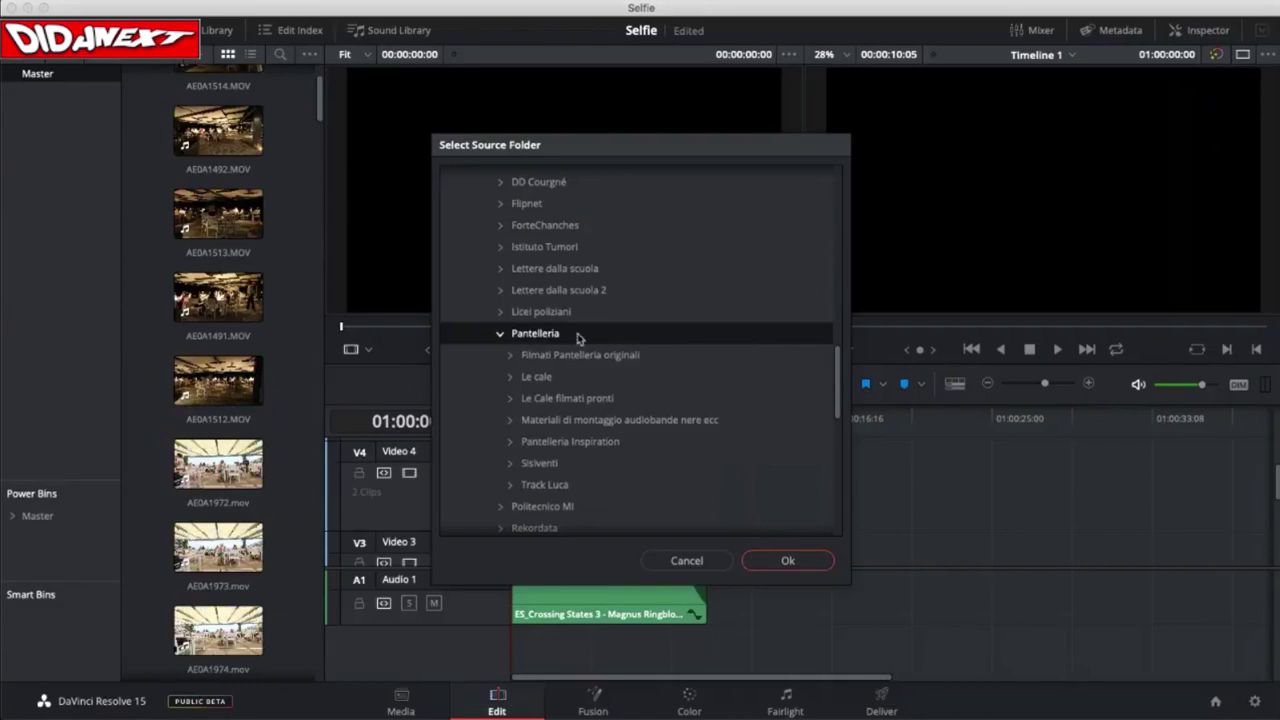
left_click(786, 561)
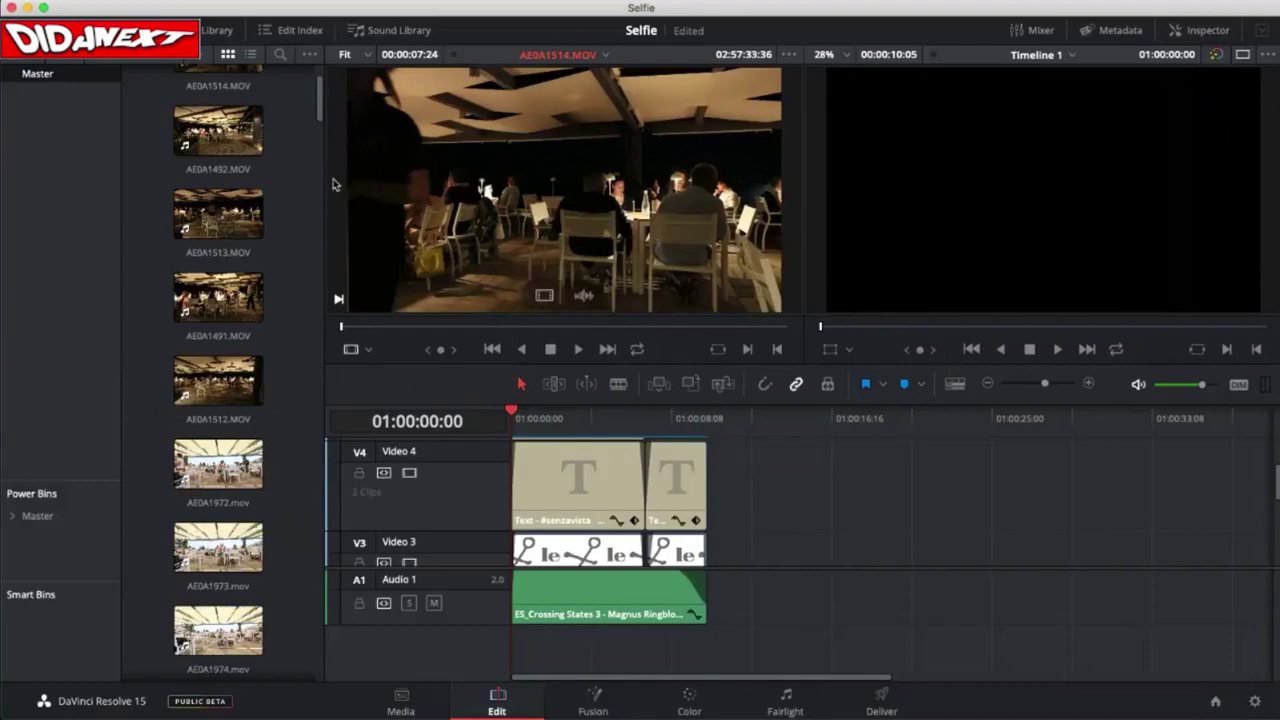
- Export the project to the Desktop as Selfie.drp, saving its changes before the export
mouse_move(97, 6)
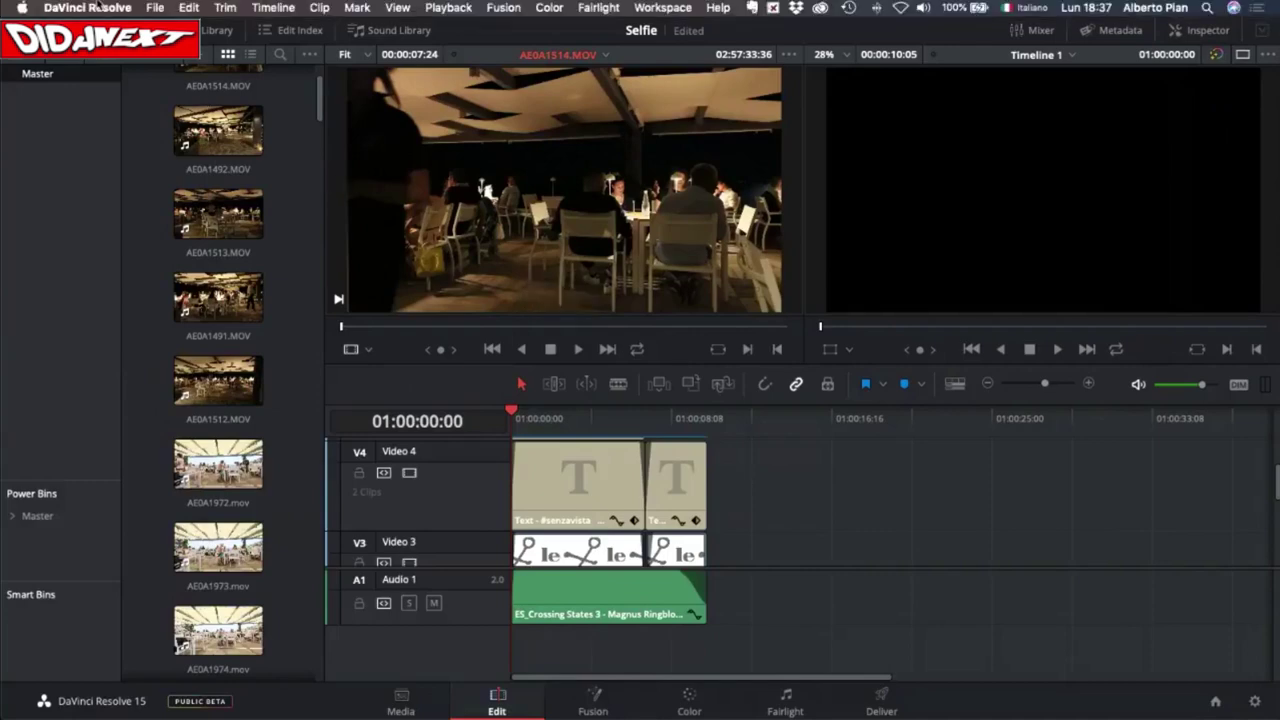
left_click(155, 8)
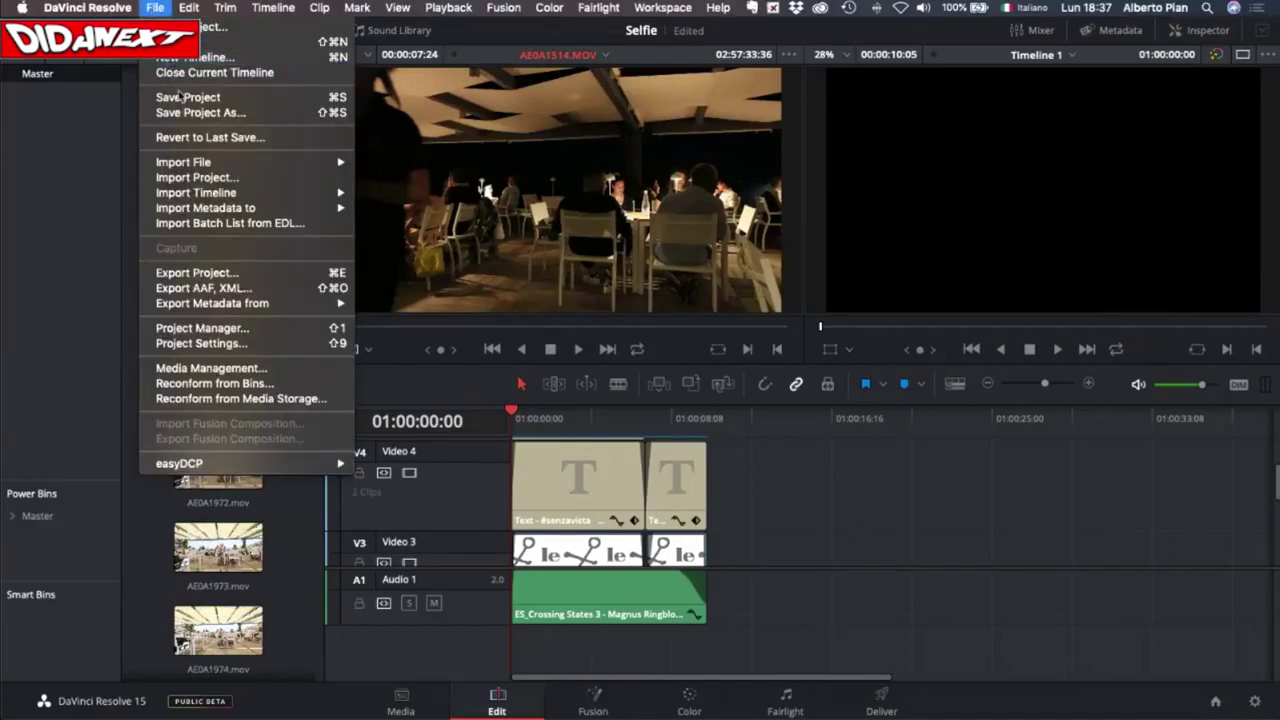
left_click(221, 279)
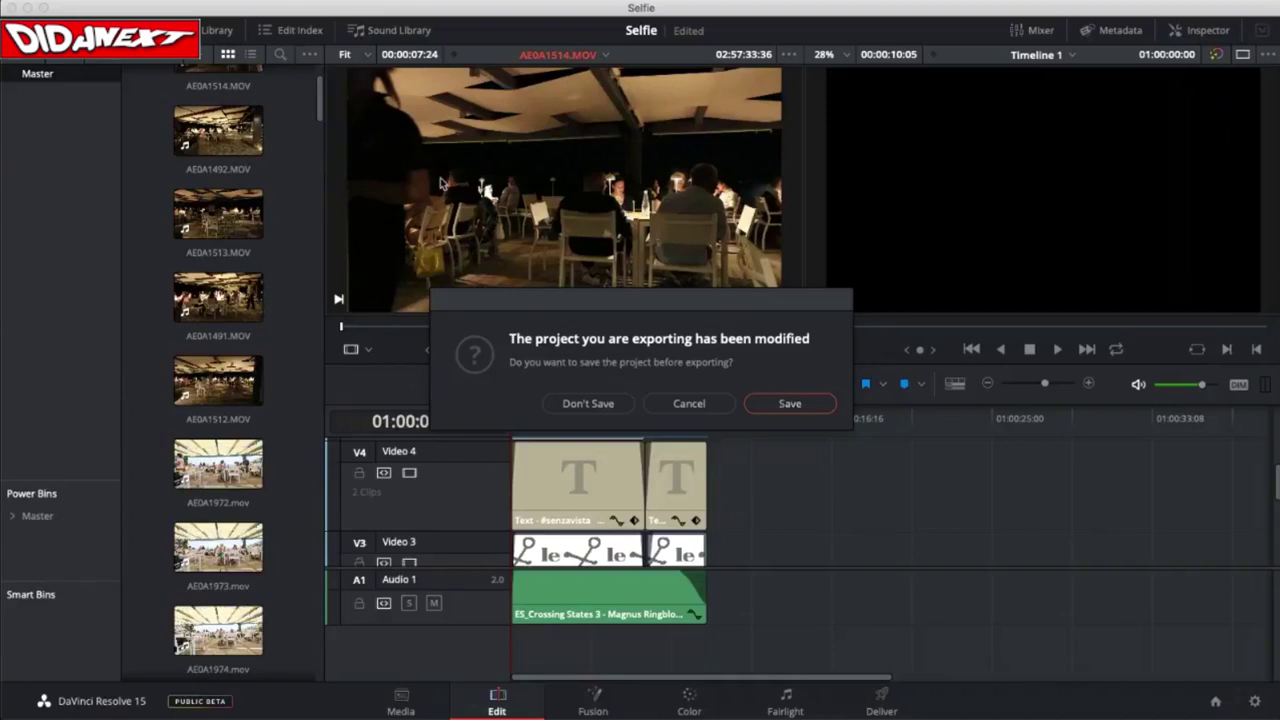
left_click(787, 404)
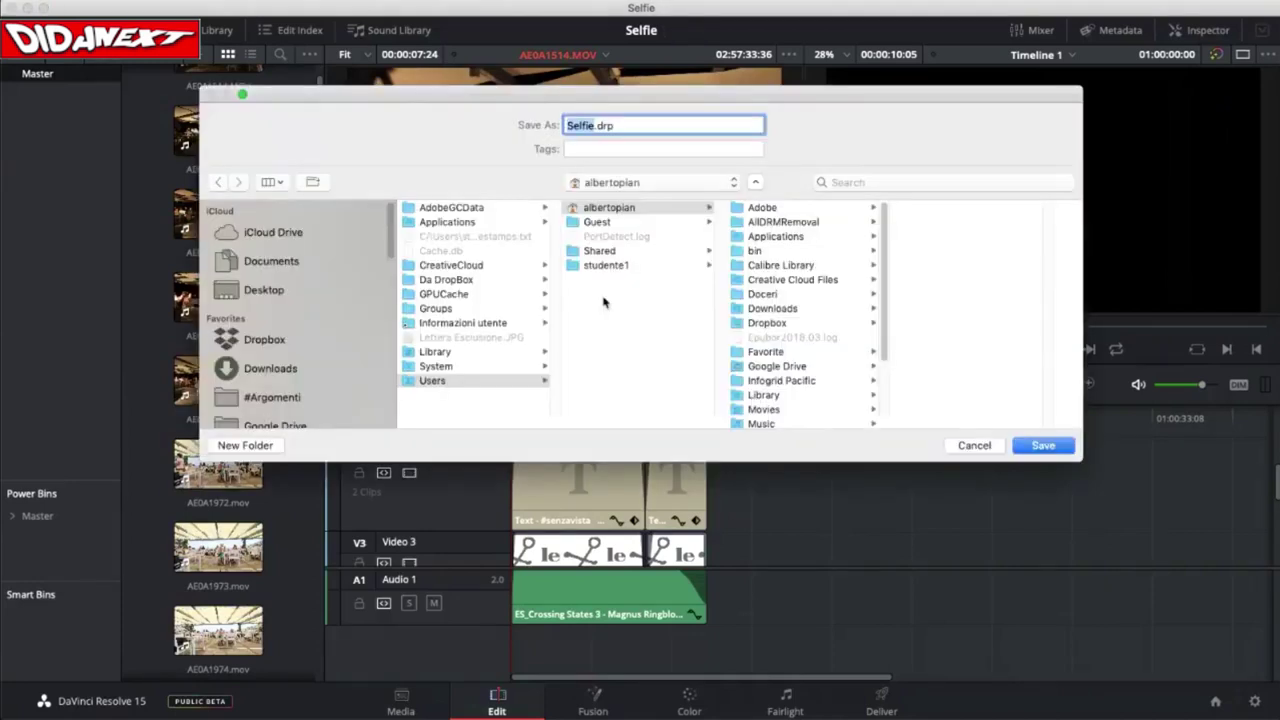
left_click(300, 291)
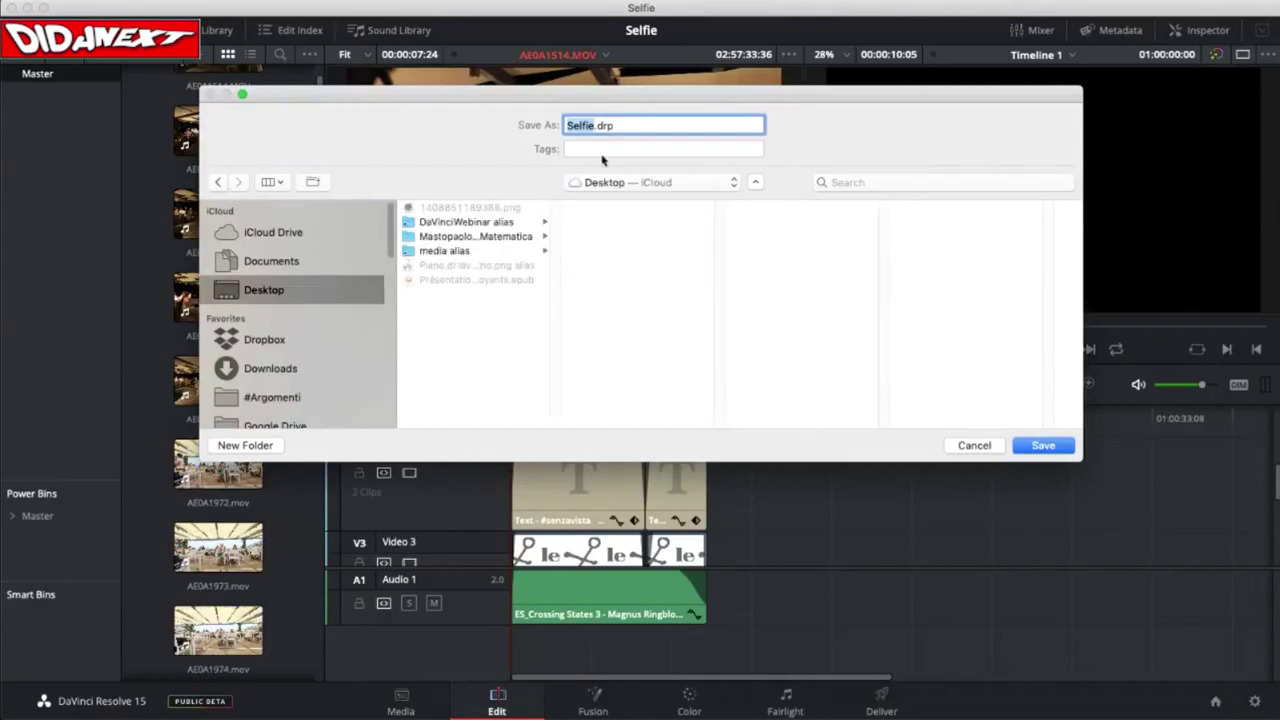
left_click(594, 126)
double_click(591, 125)
left_click(1047, 448)
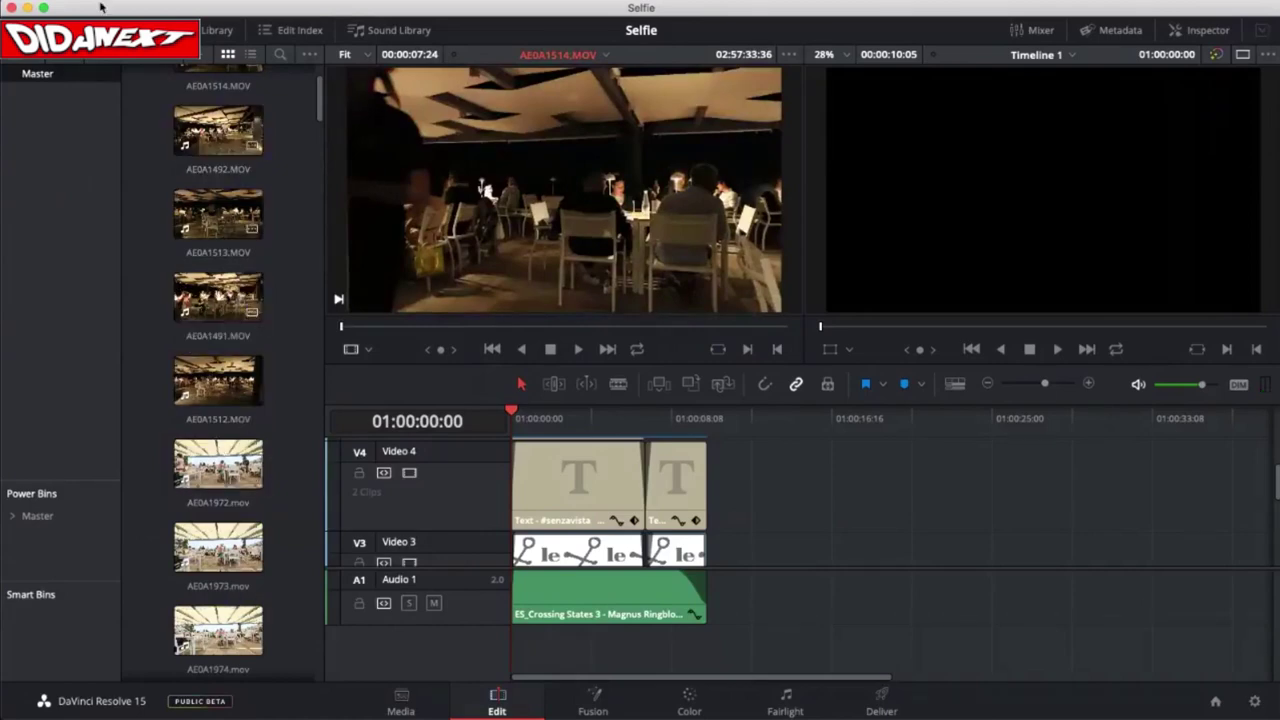
- Export Timeline 1 to the Desktop in XML Files (*.xml) format as Timeline 1 (Resolve).xml
mouse_move(100, 7)
left_click(155, 8)
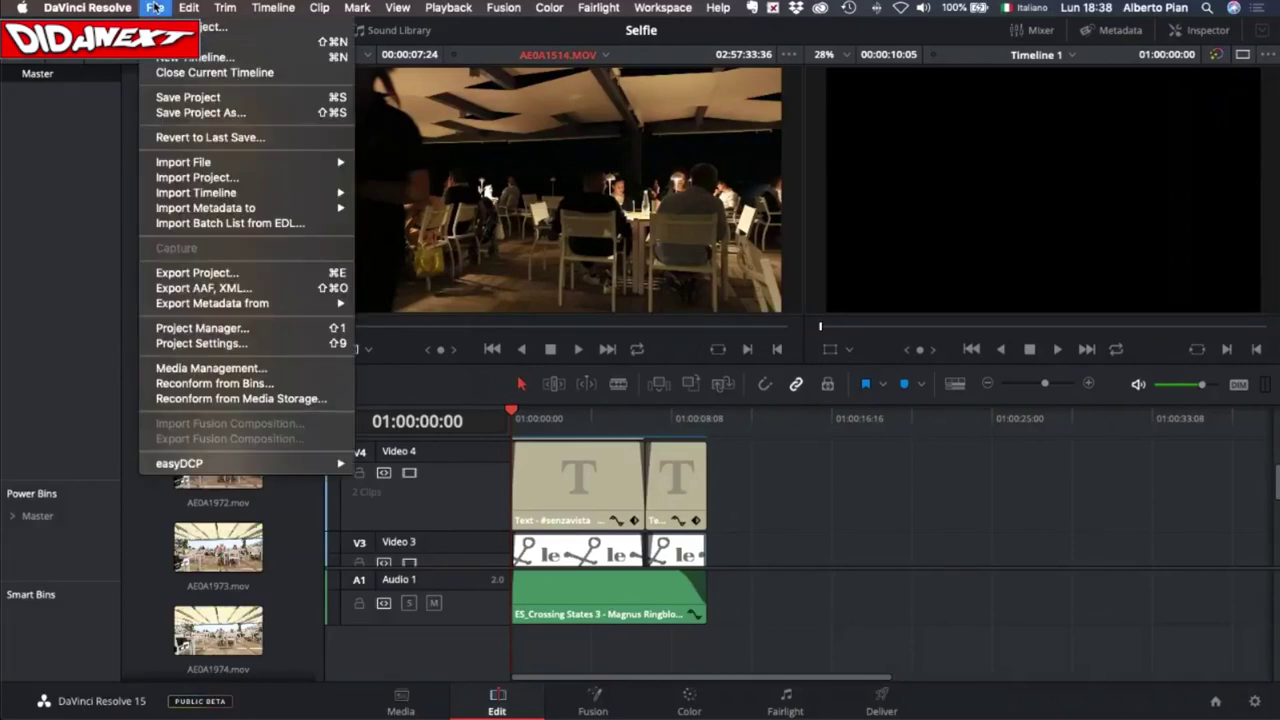
left_click(196, 290)
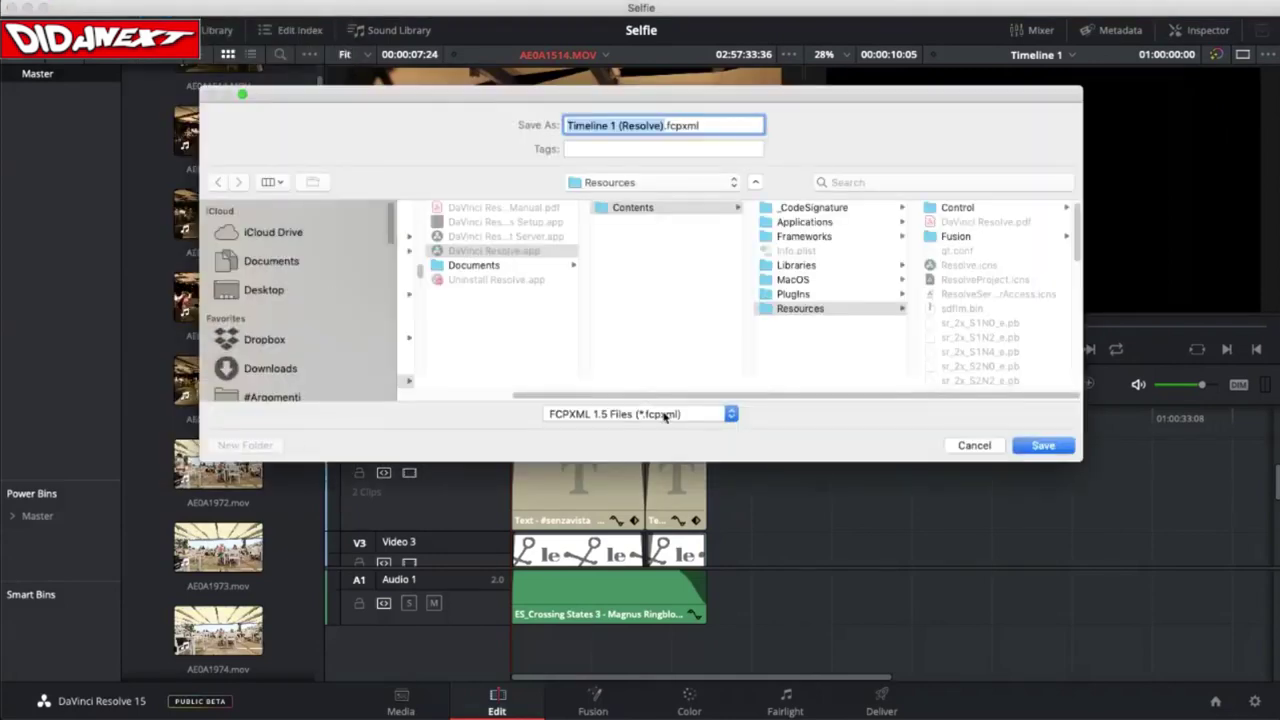
left_click(668, 414)
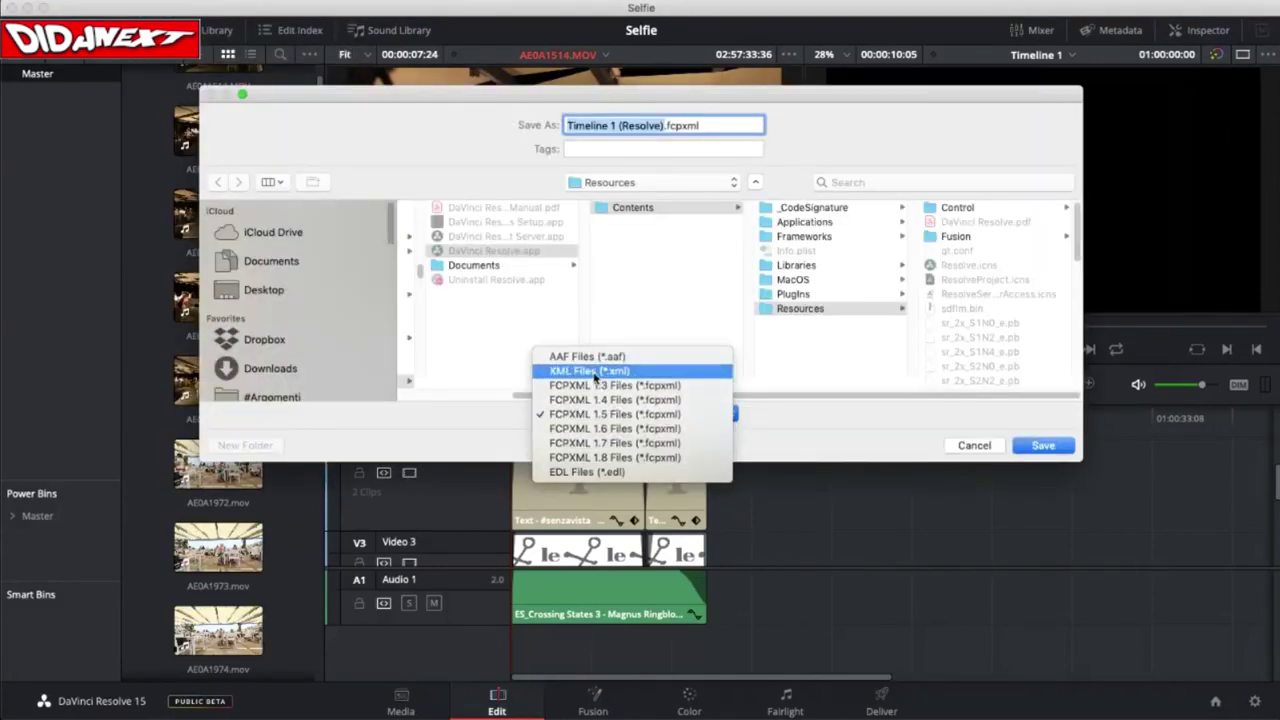
left_click(594, 372)
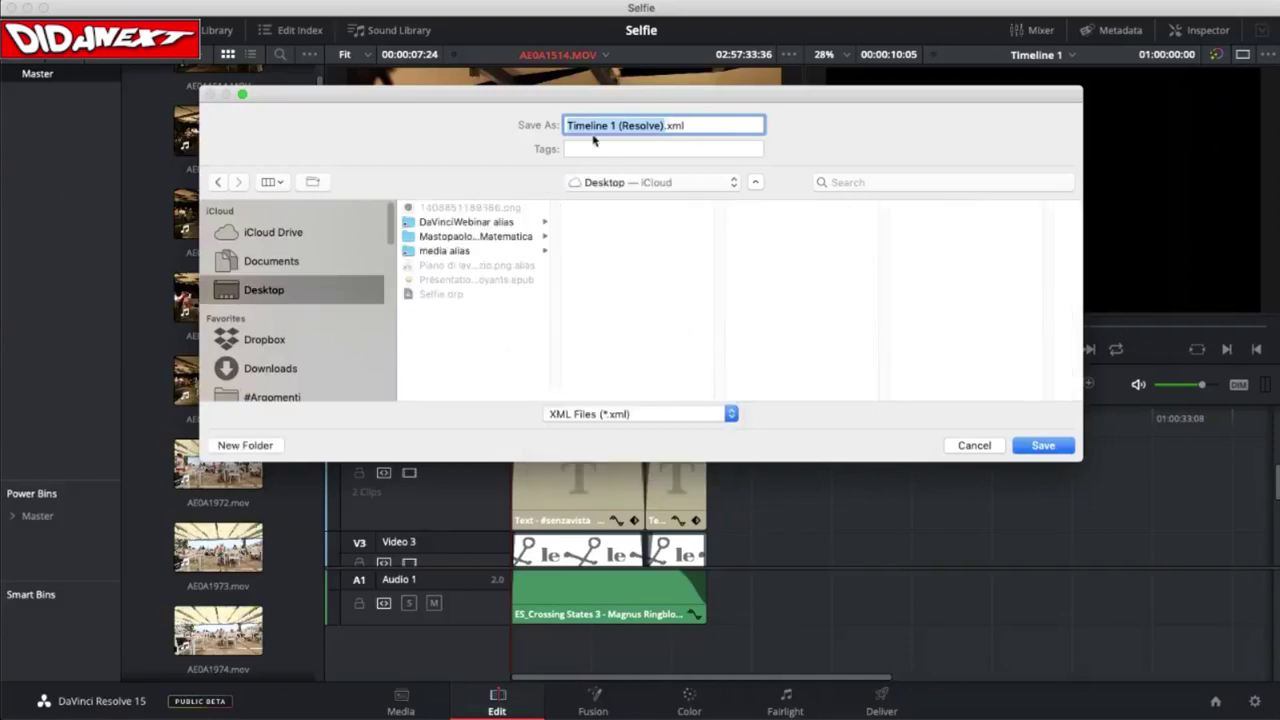
left_click_drag(684, 101, 723, 104)
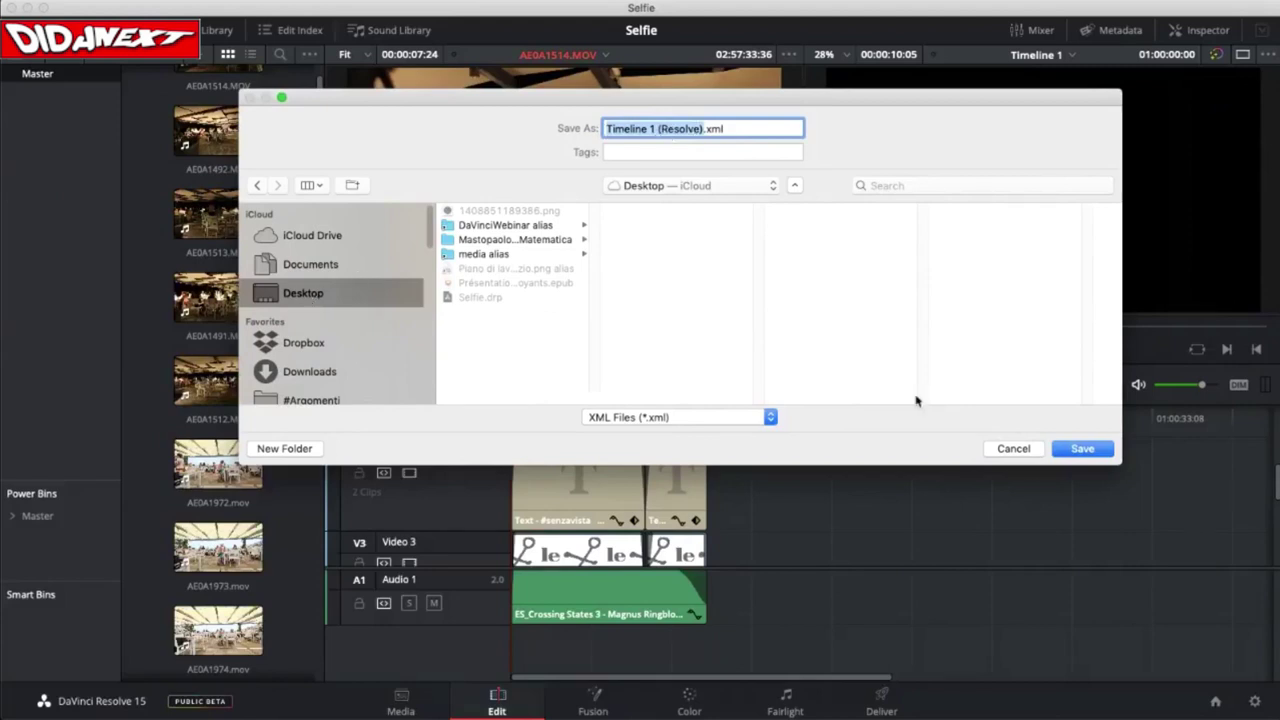
left_click(1084, 452)
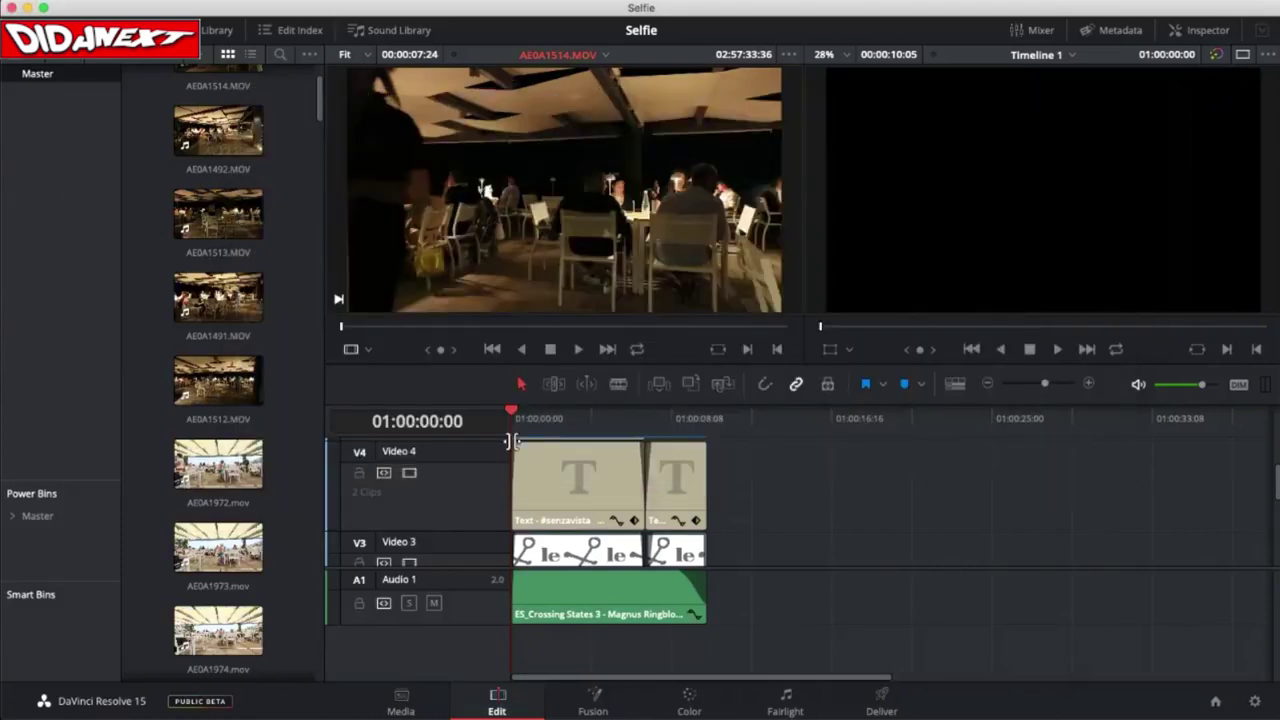
- Check the last frames of Timeline 1 around 01:00:10:04 and view the frame at 01:00:05:05
mouse_move(702, 610)
left_click(704, 413)
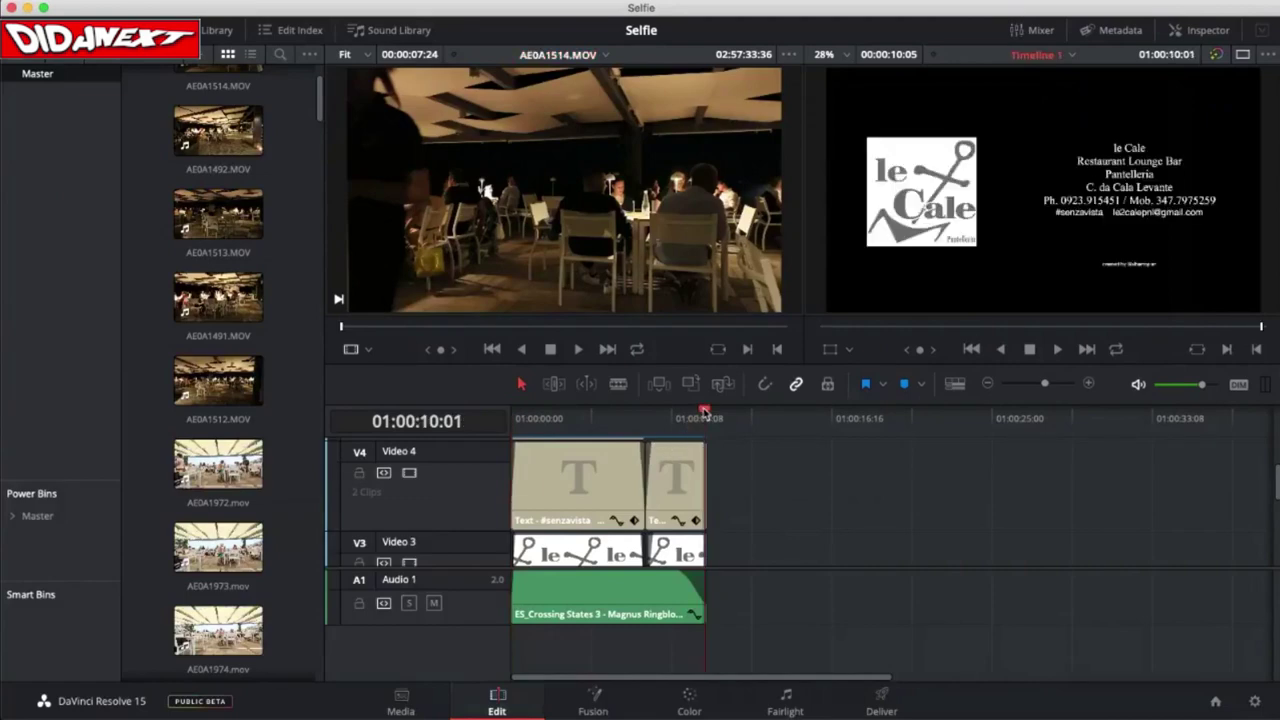
left_click_drag(704, 411, 708, 411)
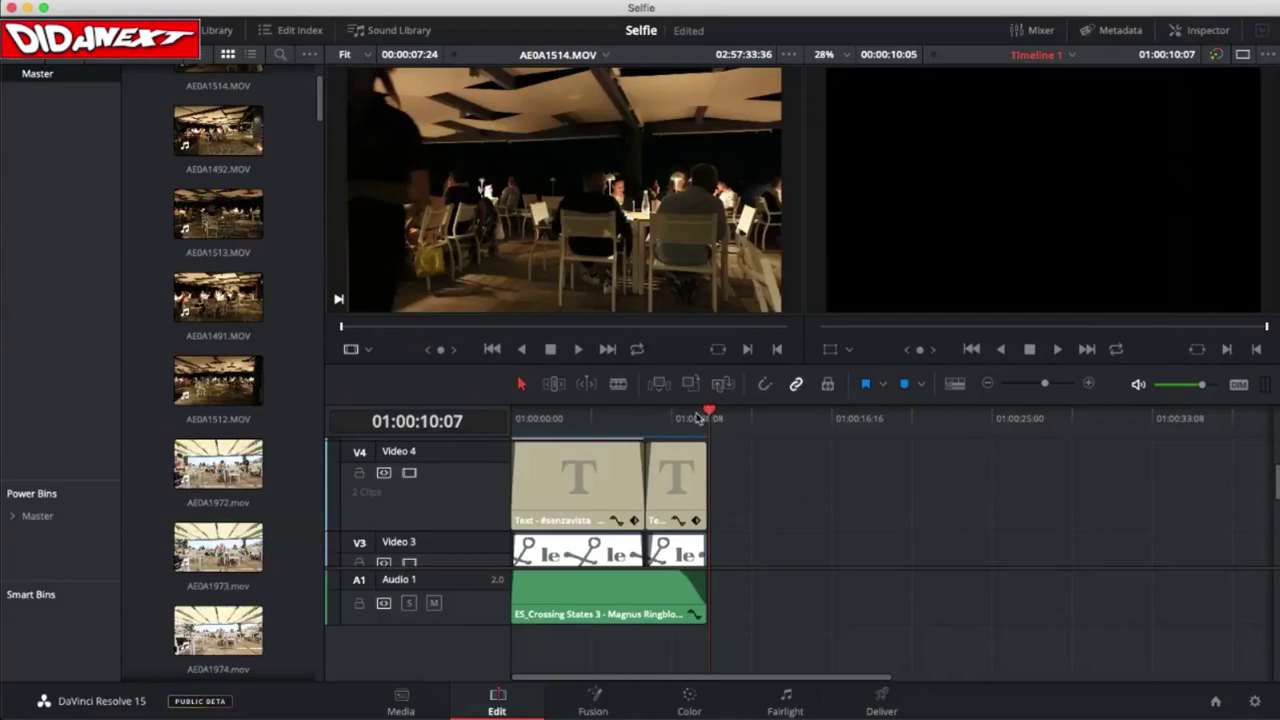
left_click_drag(714, 416, 708, 418)
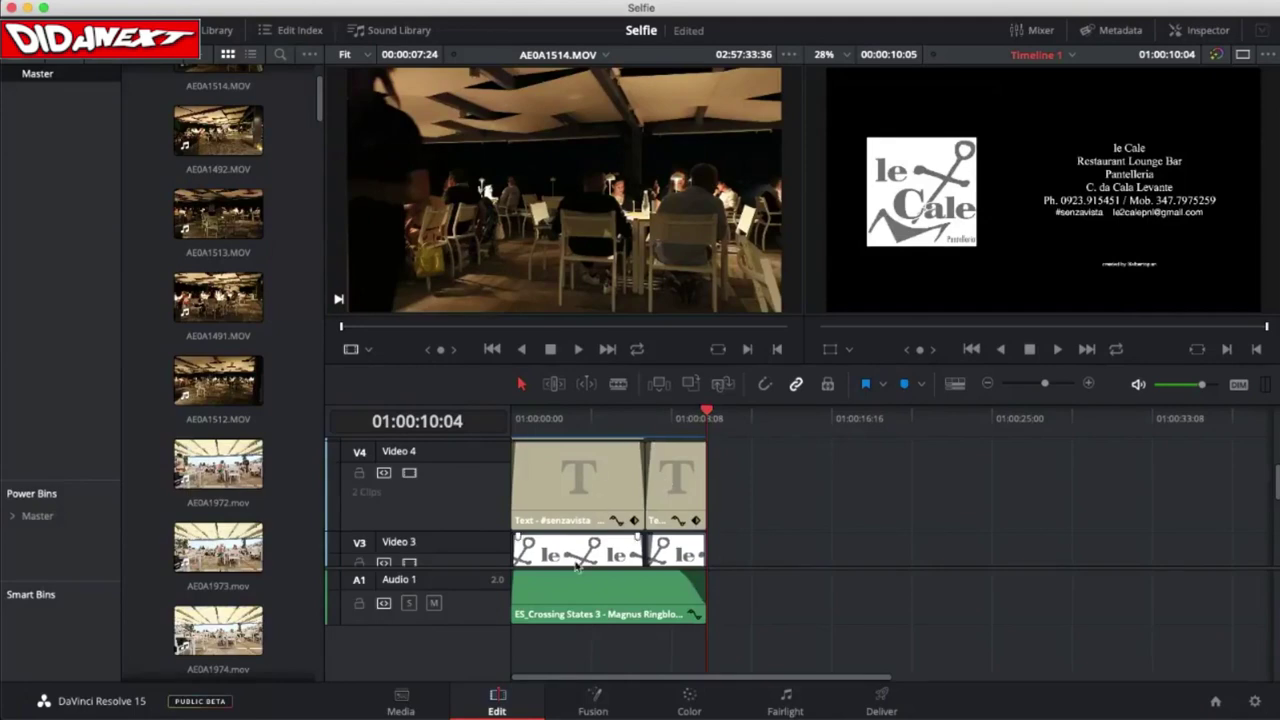
left_click(610, 410)
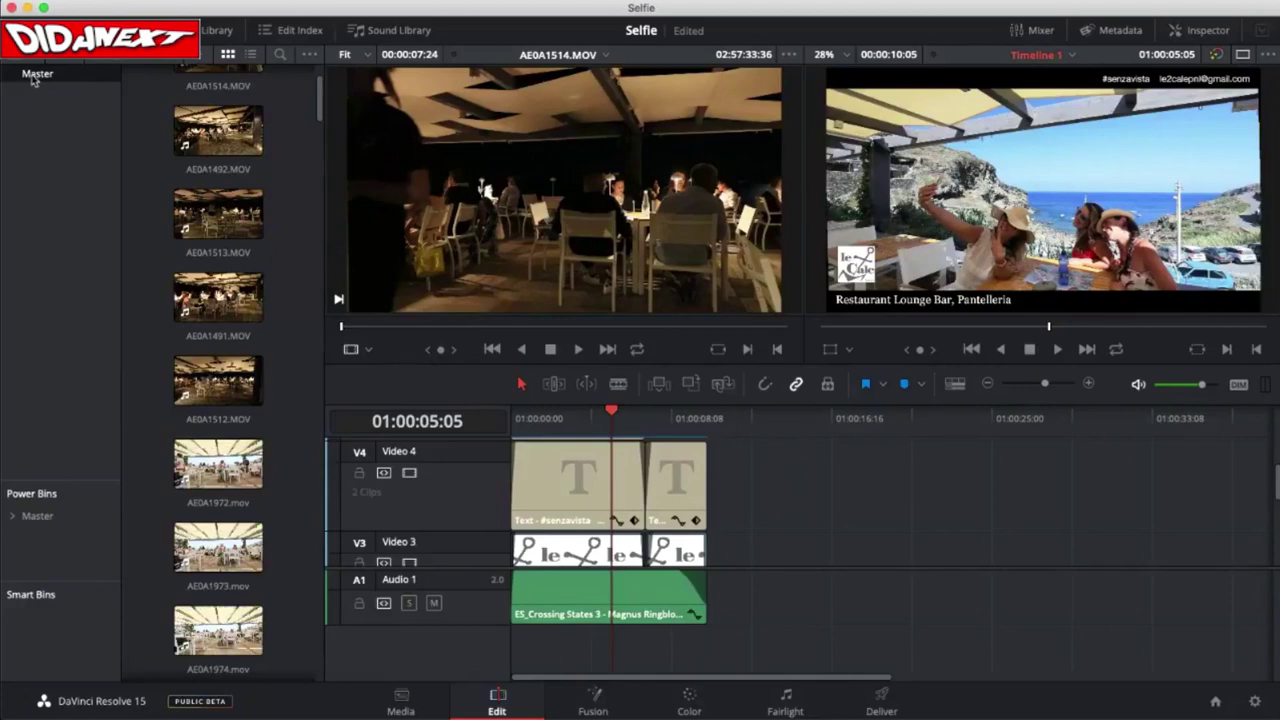
- Review the project's export commands and the source folder choice for relinking the Master bin's clips, and cancel the relink
mouse_move(77, 10)
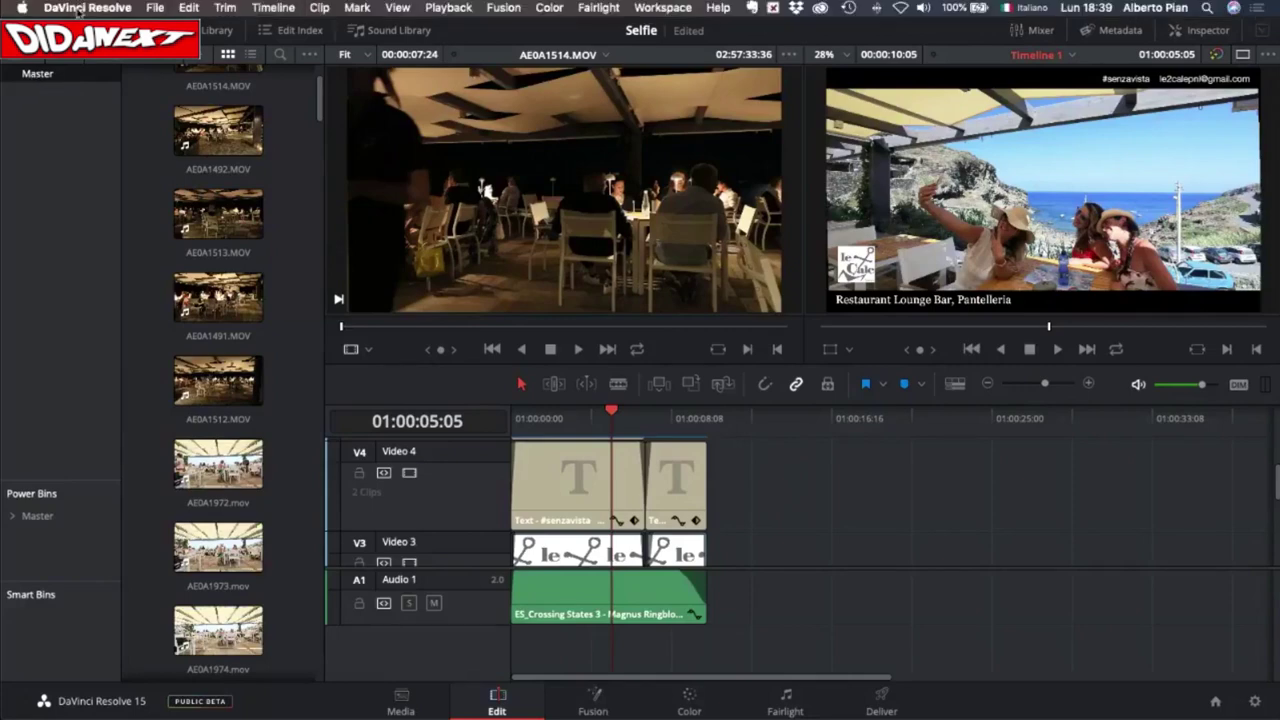
left_click(155, 7)
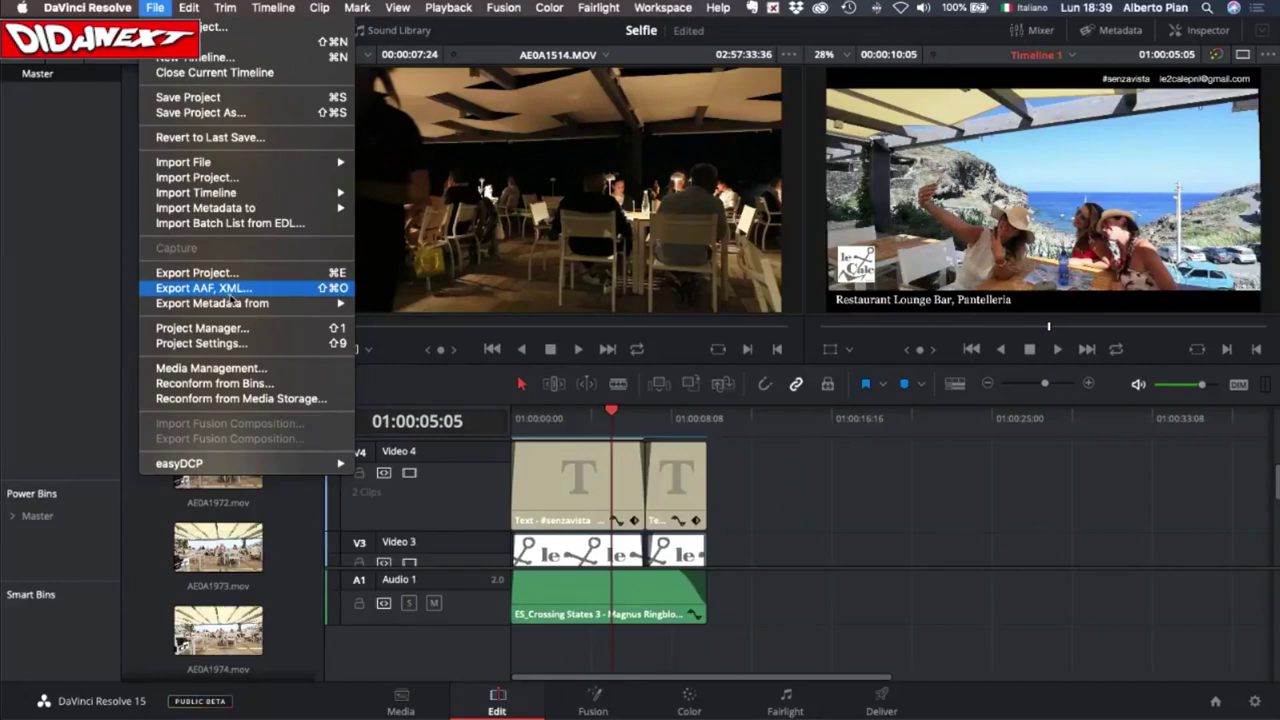
left_click(41, 128)
right_click(43, 78)
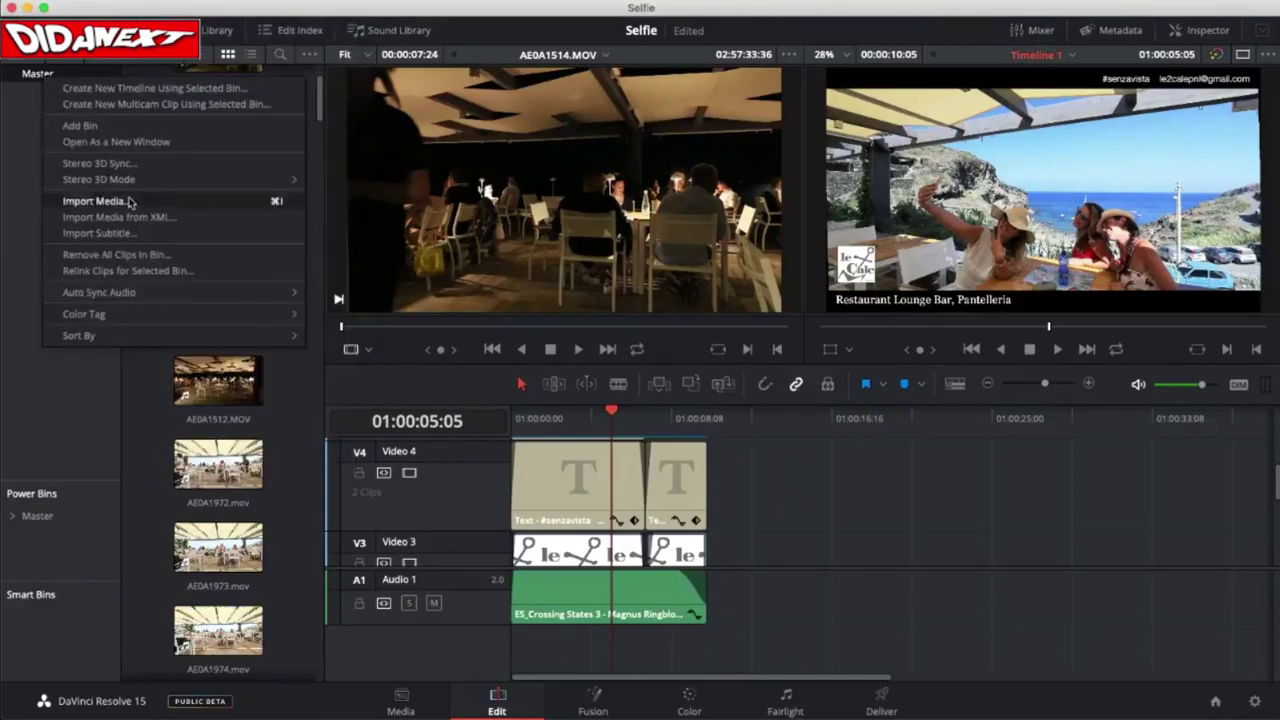
left_click(118, 271)
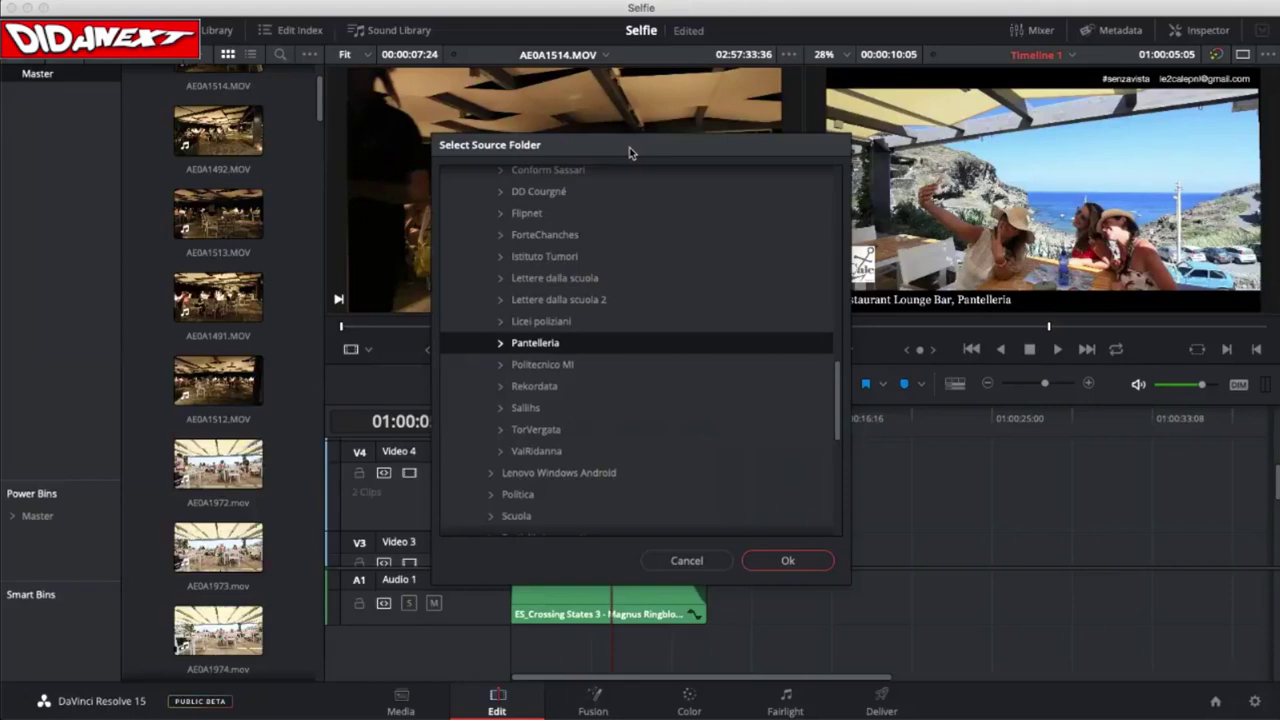
left_click(702, 561)
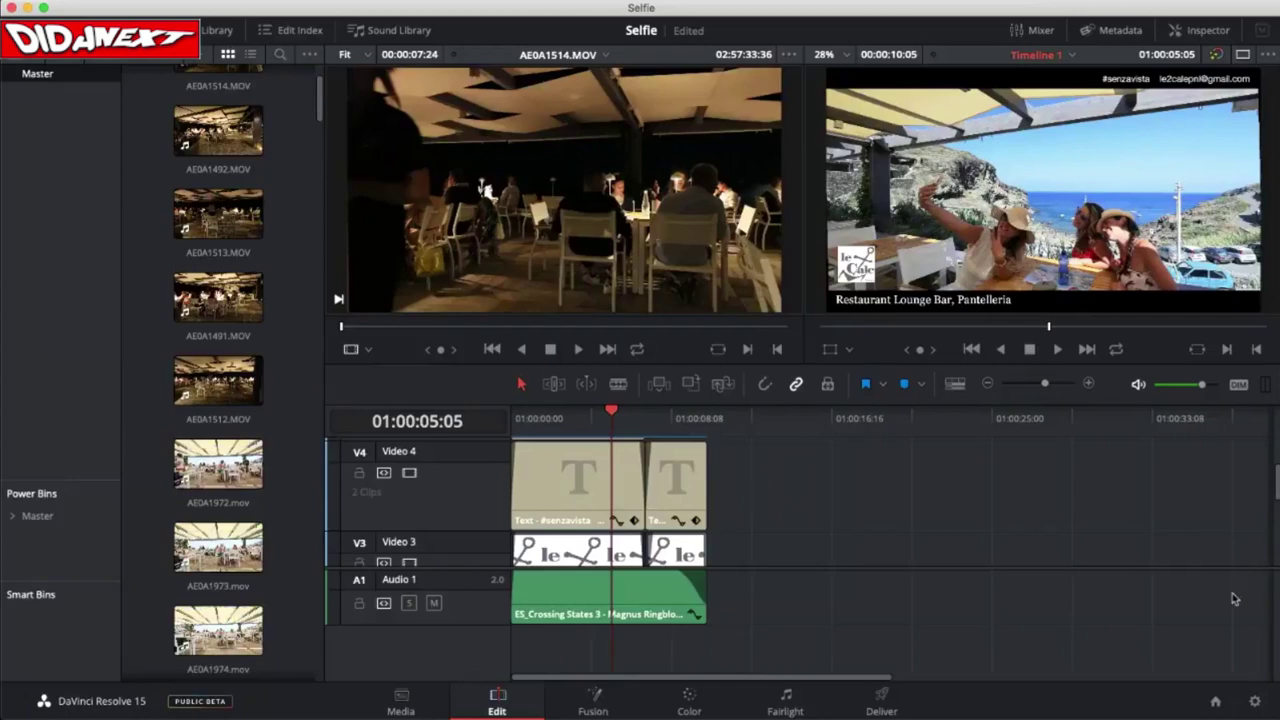
- Open the Project Manager and go up from the Le Cale Project folder to the Home level
left_click(1215, 705)
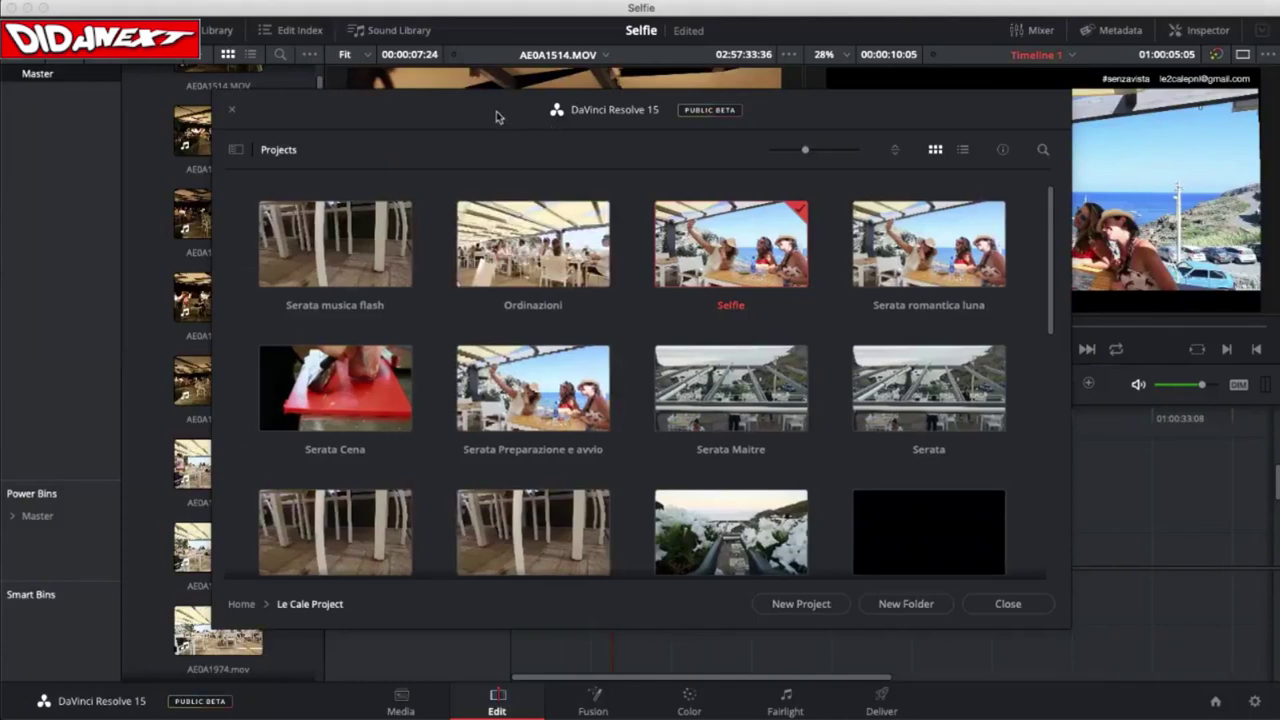
left_click_drag(503, 106, 521, 70)
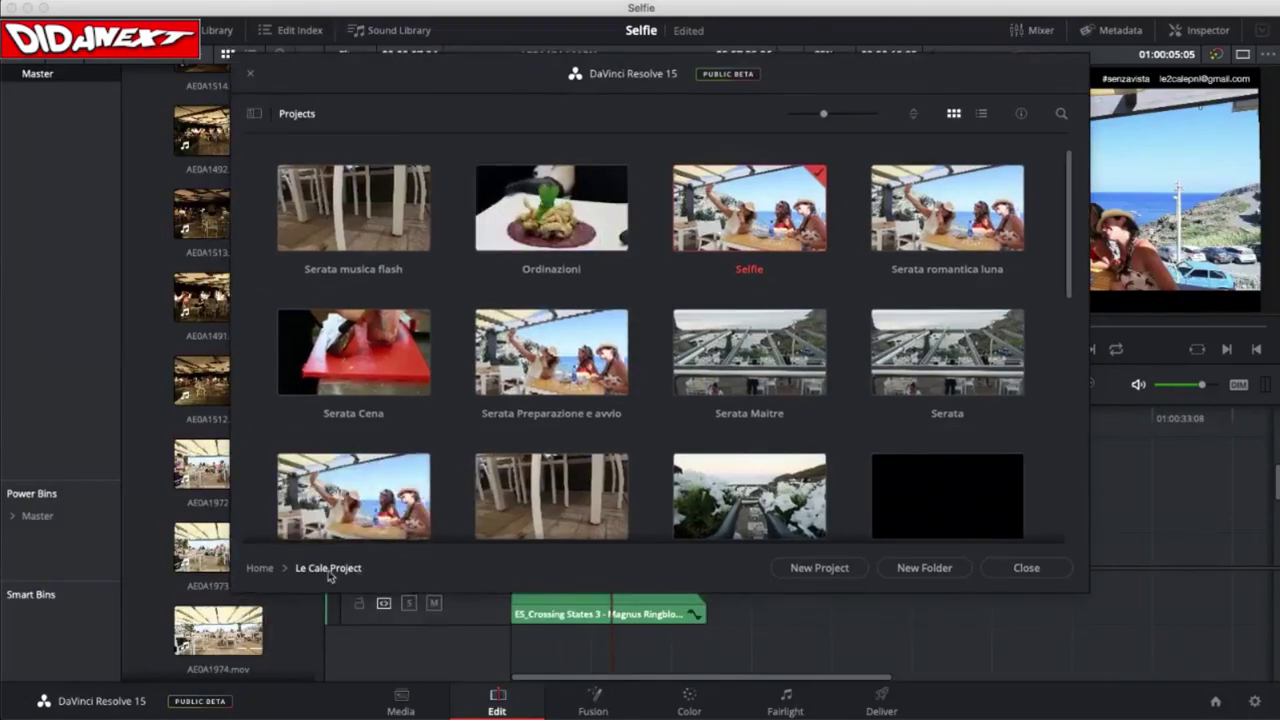
left_click(262, 569)
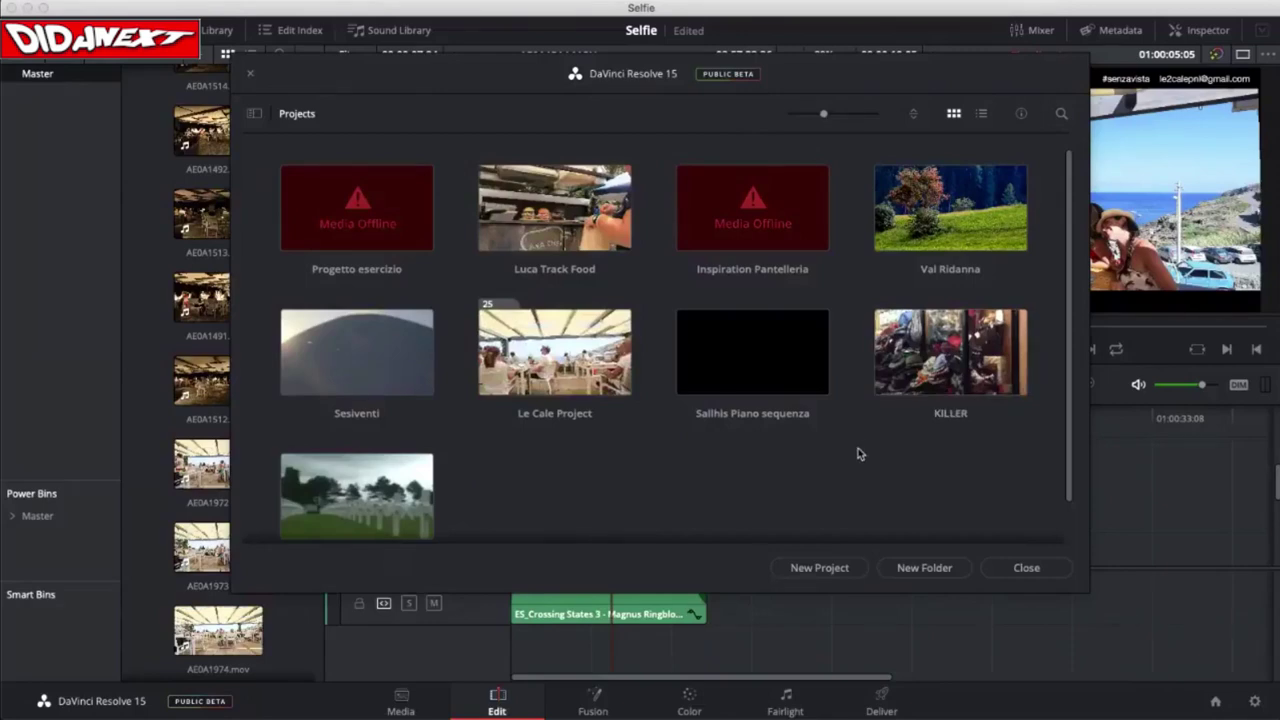
left_click_drag(494, 66, 508, 60)
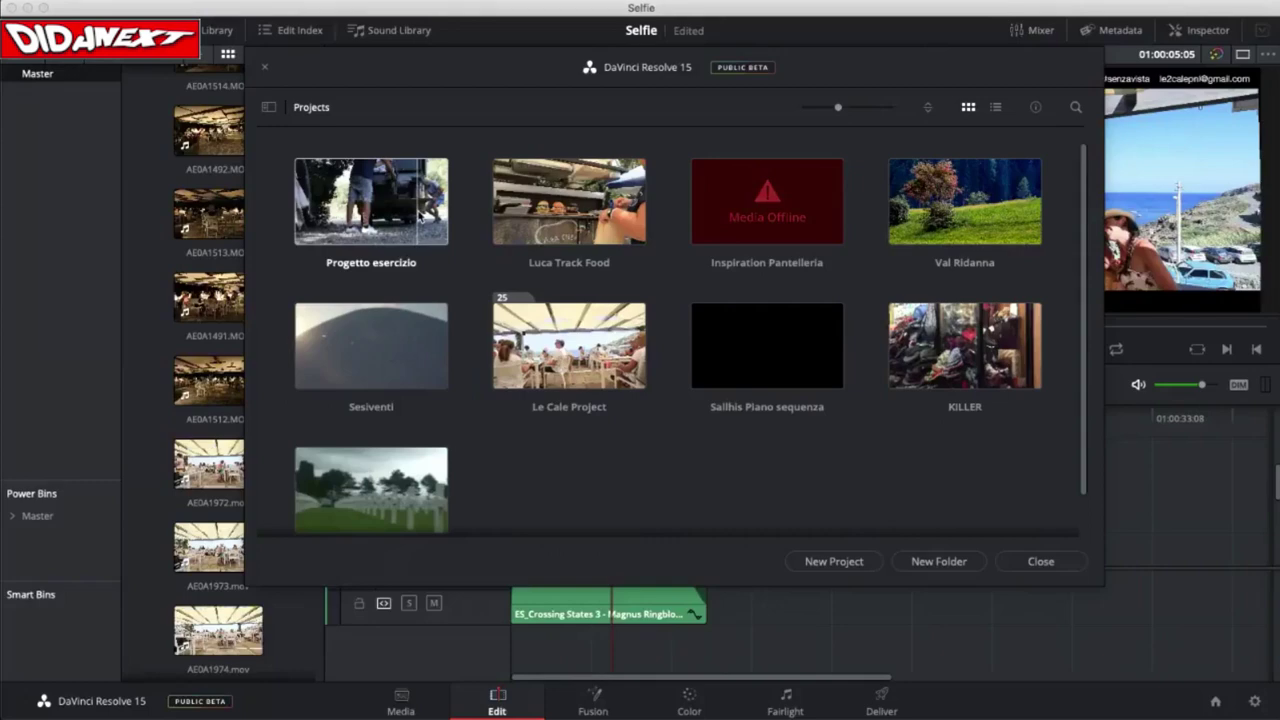
- Switch to the Finder, view project.drp inside the Progetto esercizio.dra folder, and return to DaVinci Resolve
key("super+Tab")
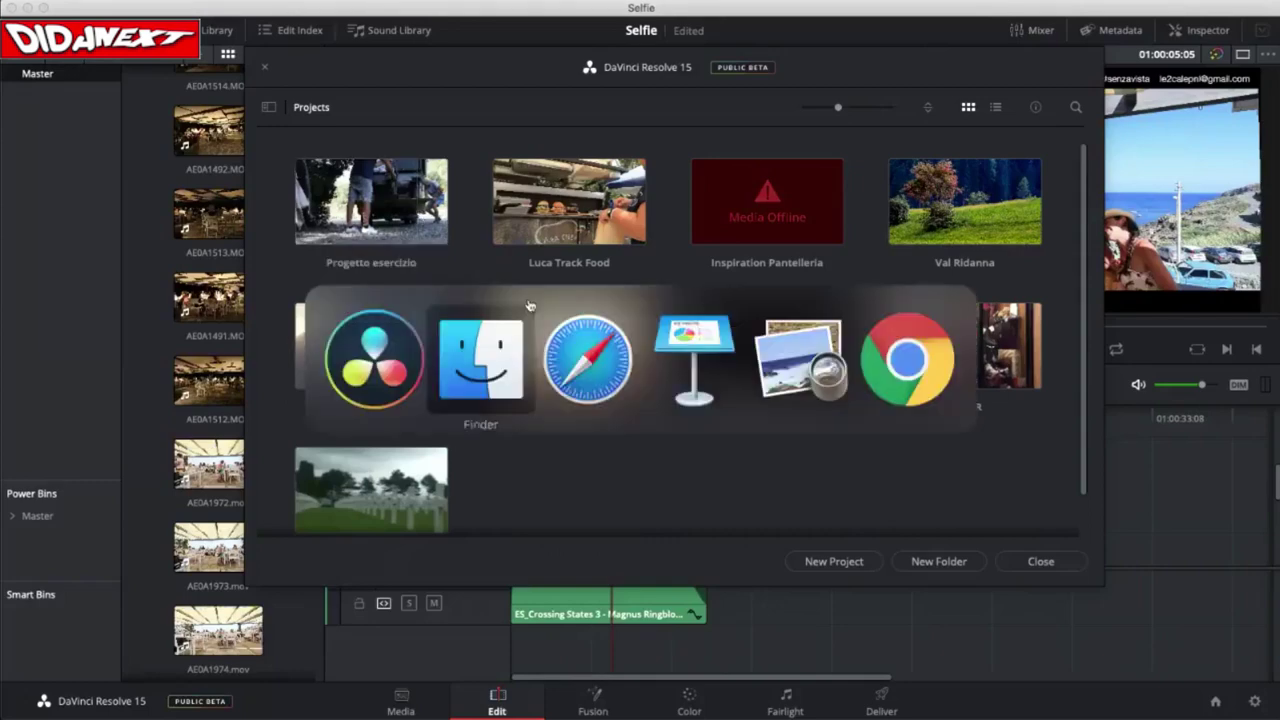
left_click(508, 363)
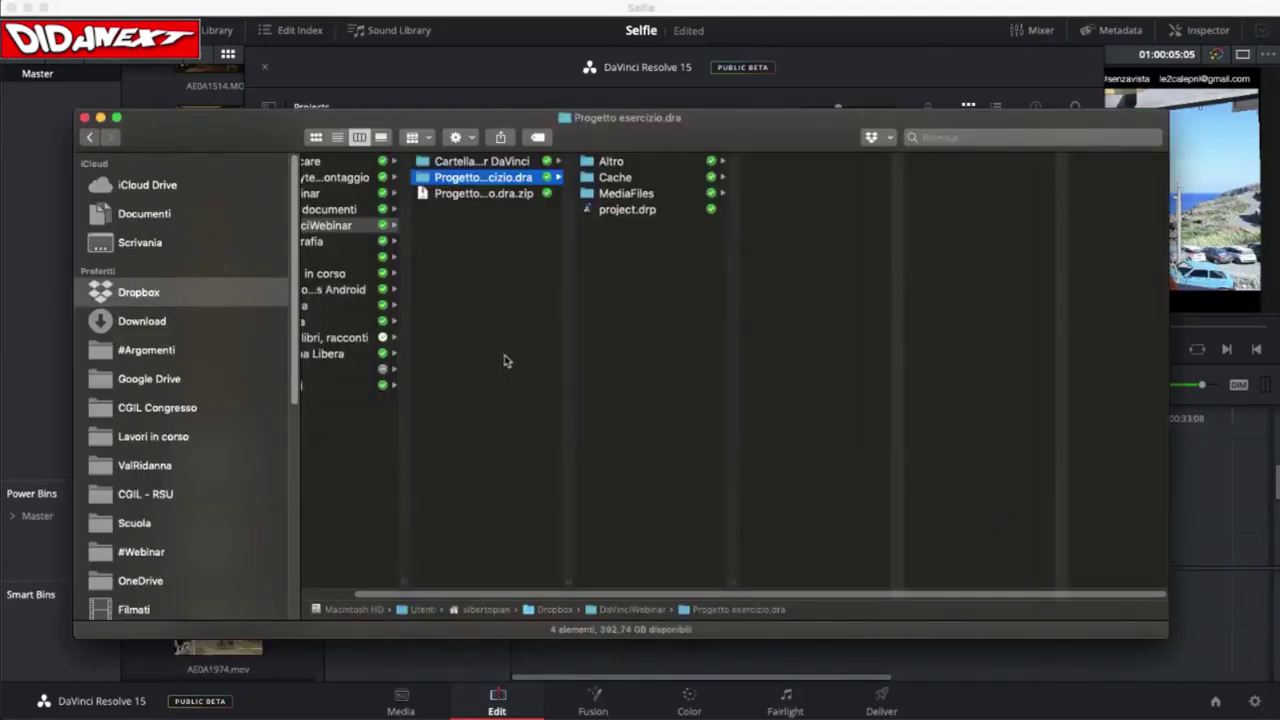
left_click(620, 213)
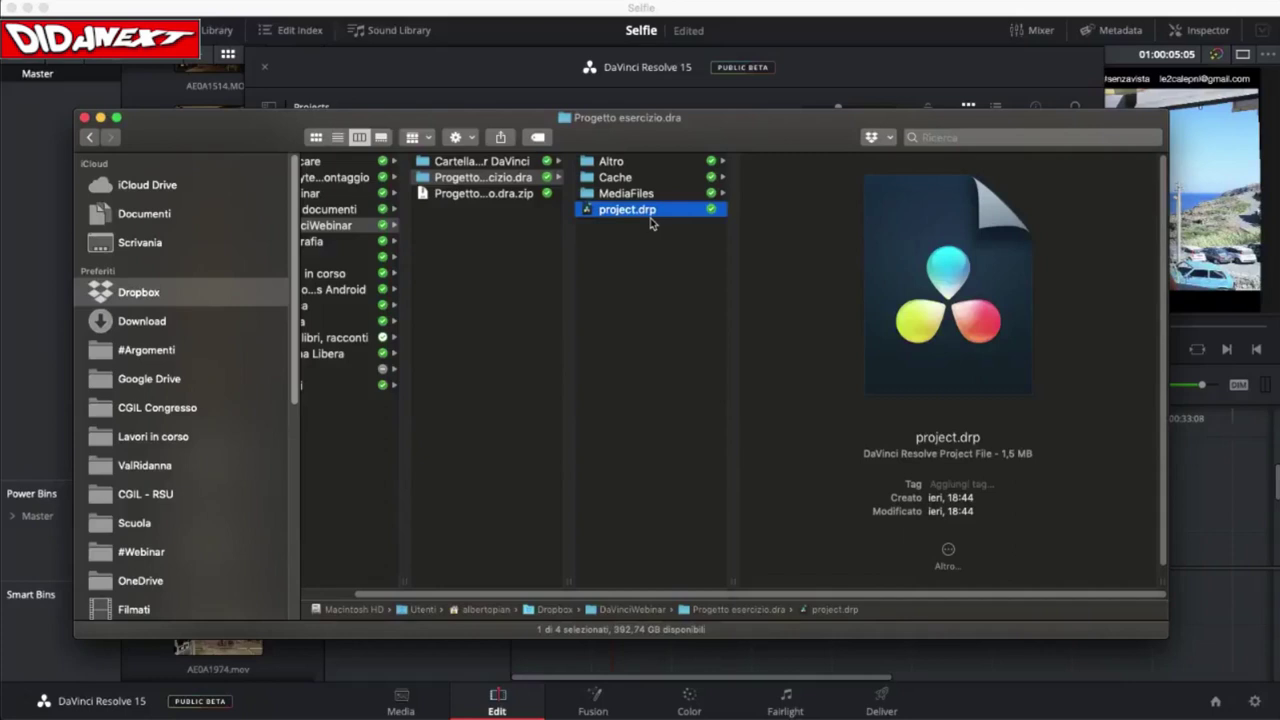
left_click(492, 34)
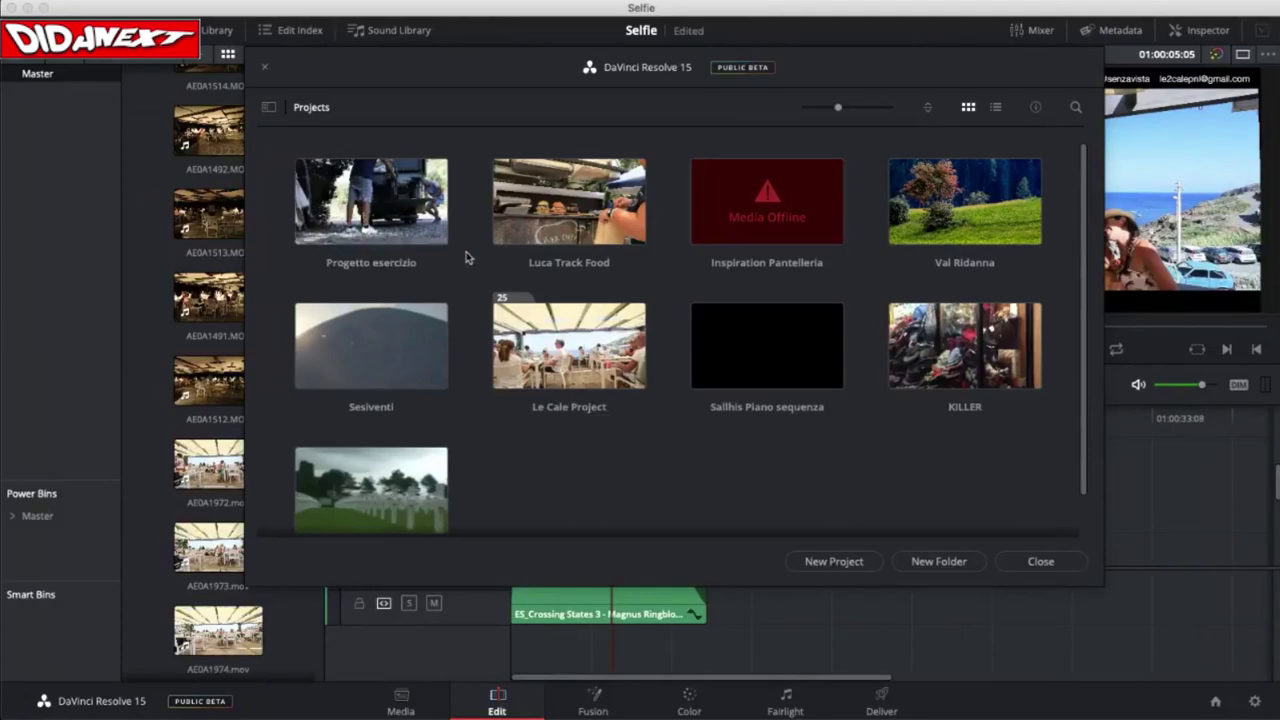
- Open the Progetto esercizio project, saving the changes to Selfie before closing it, and reduce the height of the program window
double_click(423, 229)
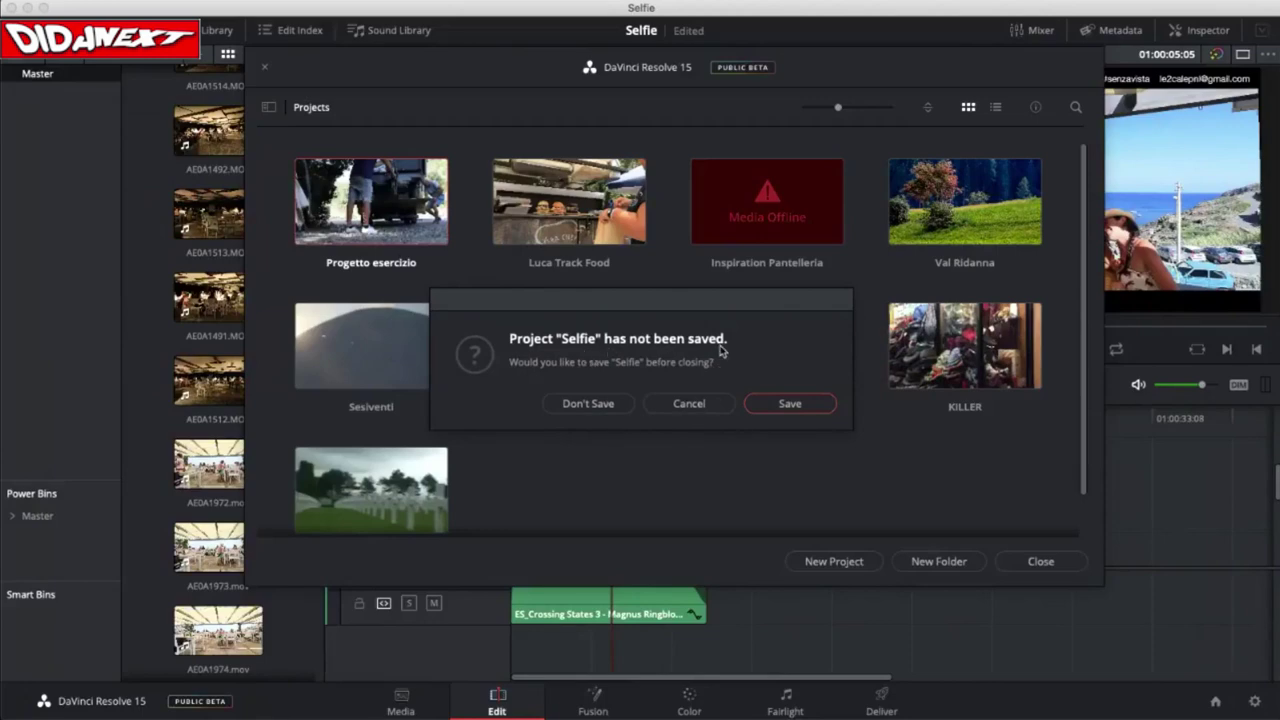
left_click(790, 404)
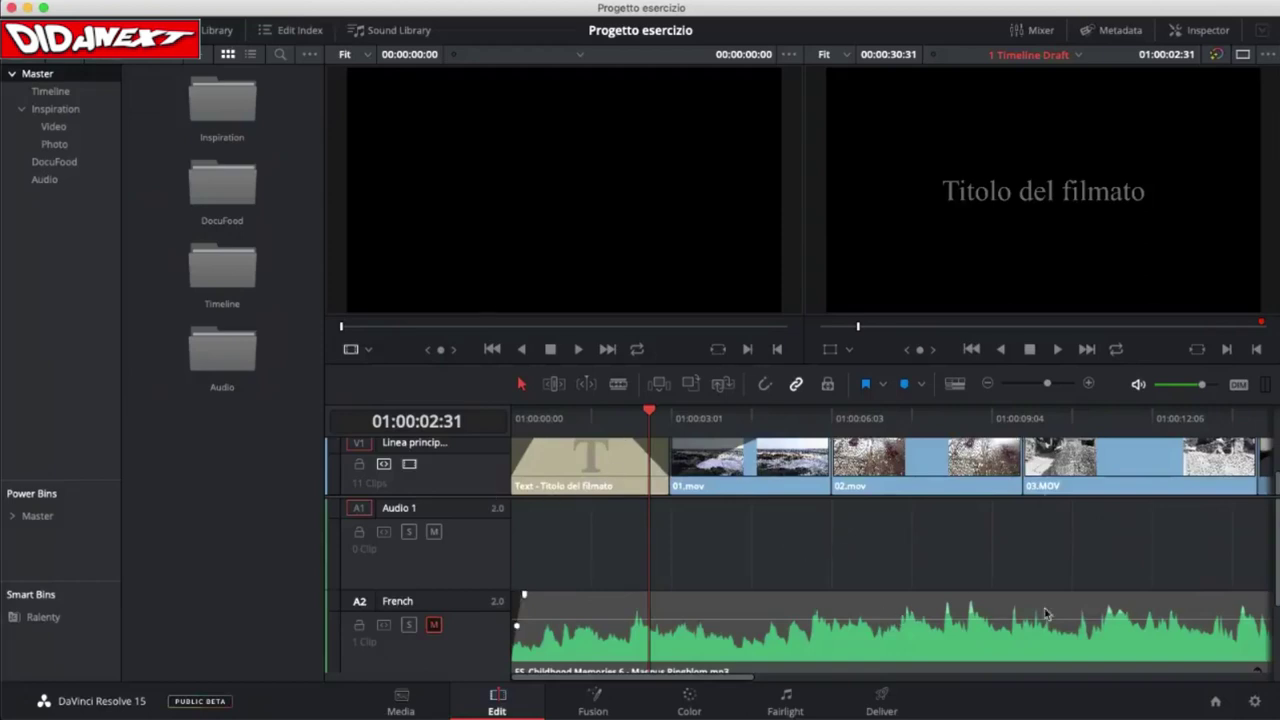
right_click(31, 79)
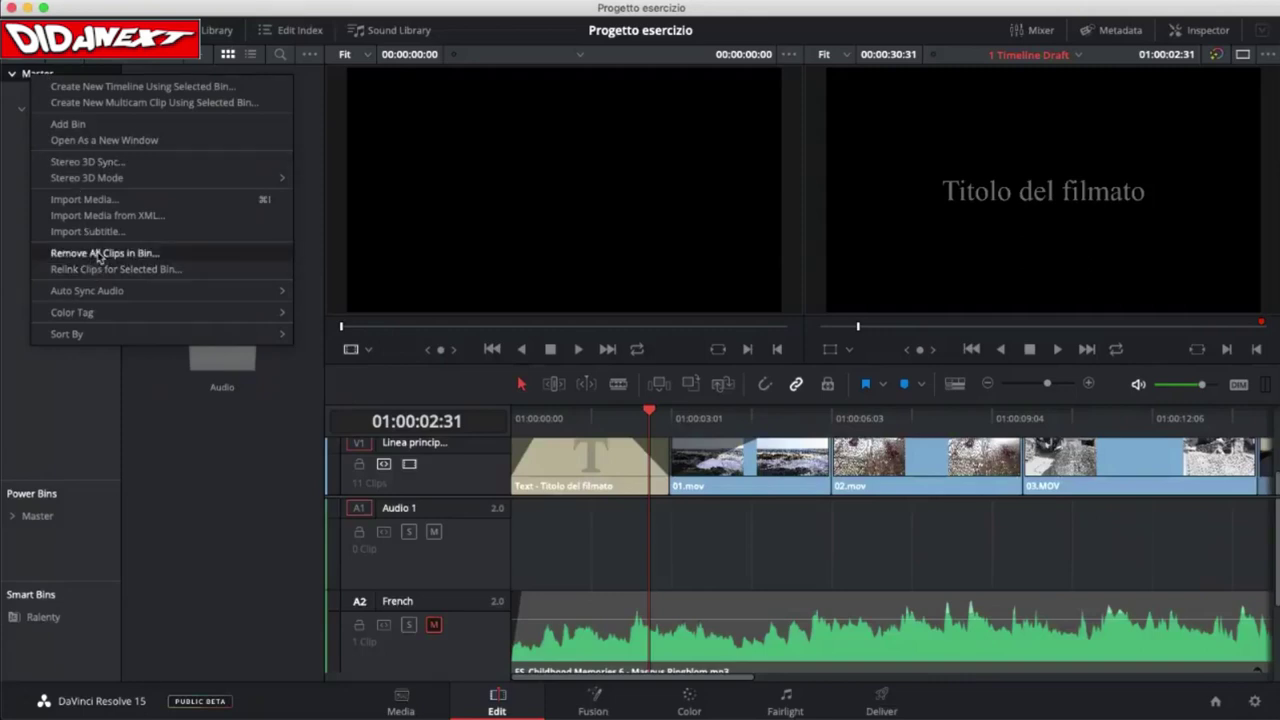
key("Escape")
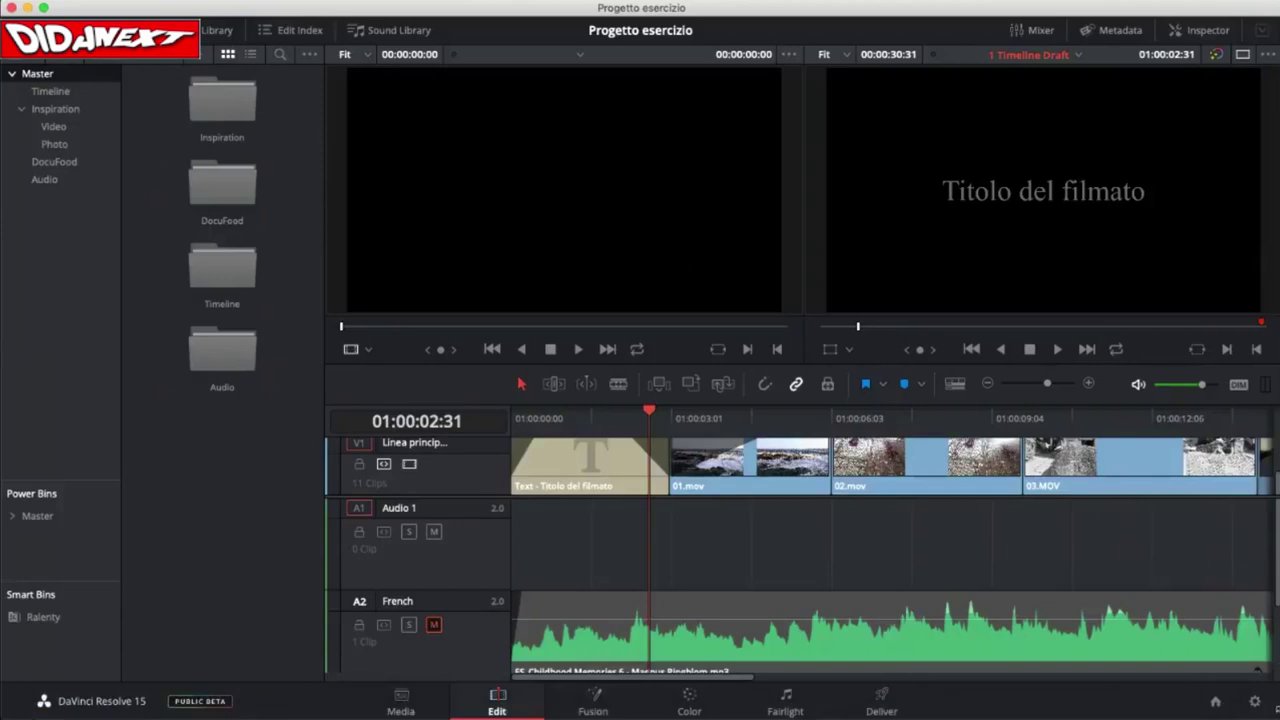
left_click_drag(1262, 690, 1262, 645)
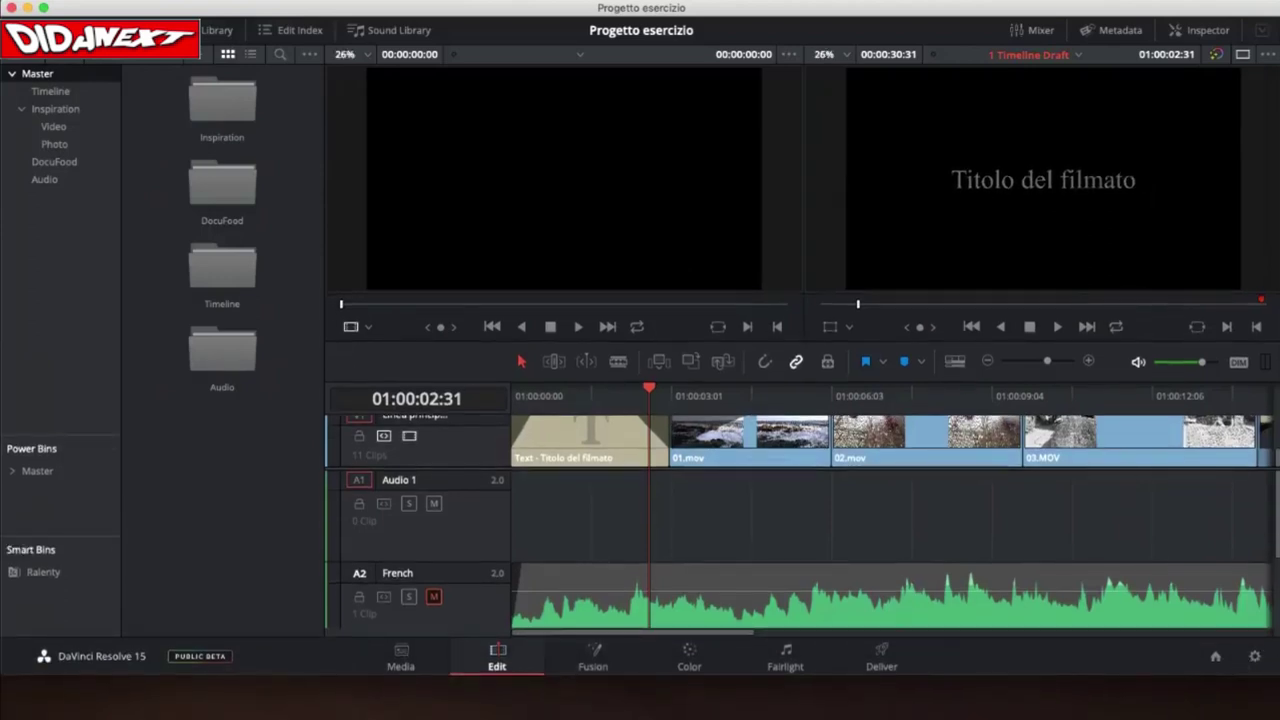
mouse_move(1278, 661)
left_mouse_down()
mouse_move(1217, 654)
mouse_move(1261, 677)
mouse_move(1276, 660)
left_mouse_up()
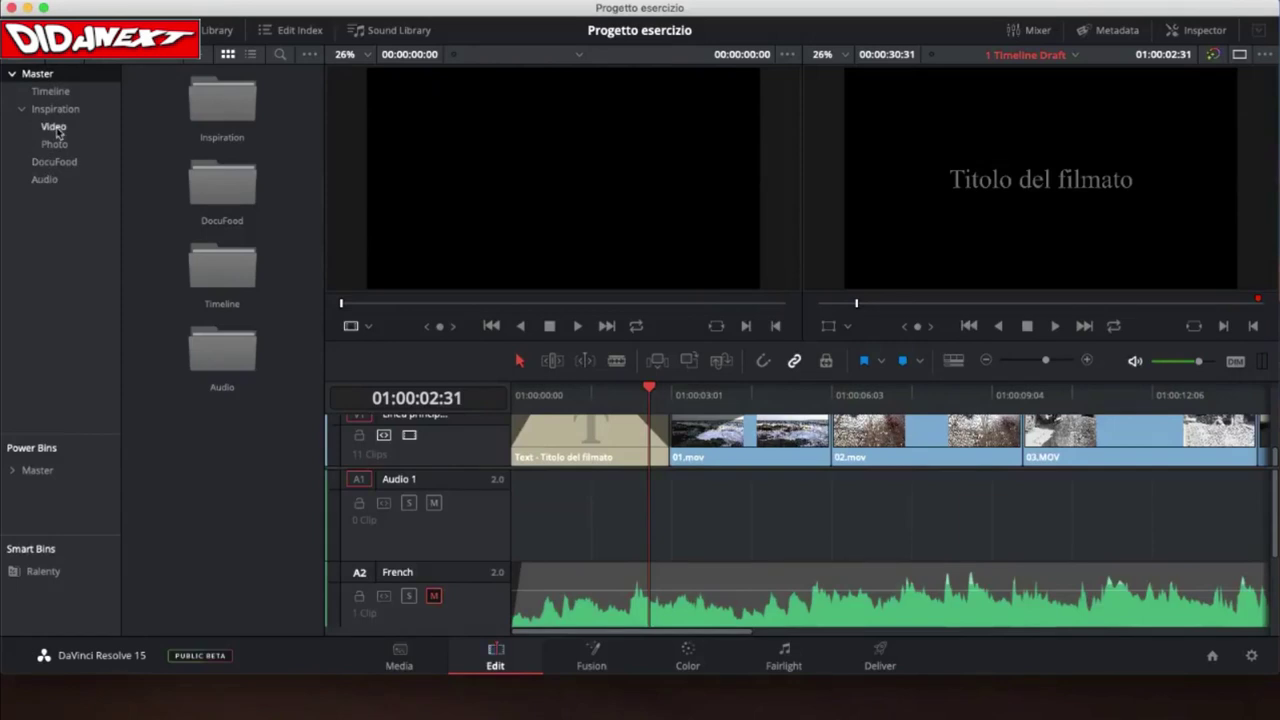
- Show the clips of the Video bin inside Inspiration and move the timeline playhead to 01:00:05:25
double_click(221, 105)
double_click(221, 105)
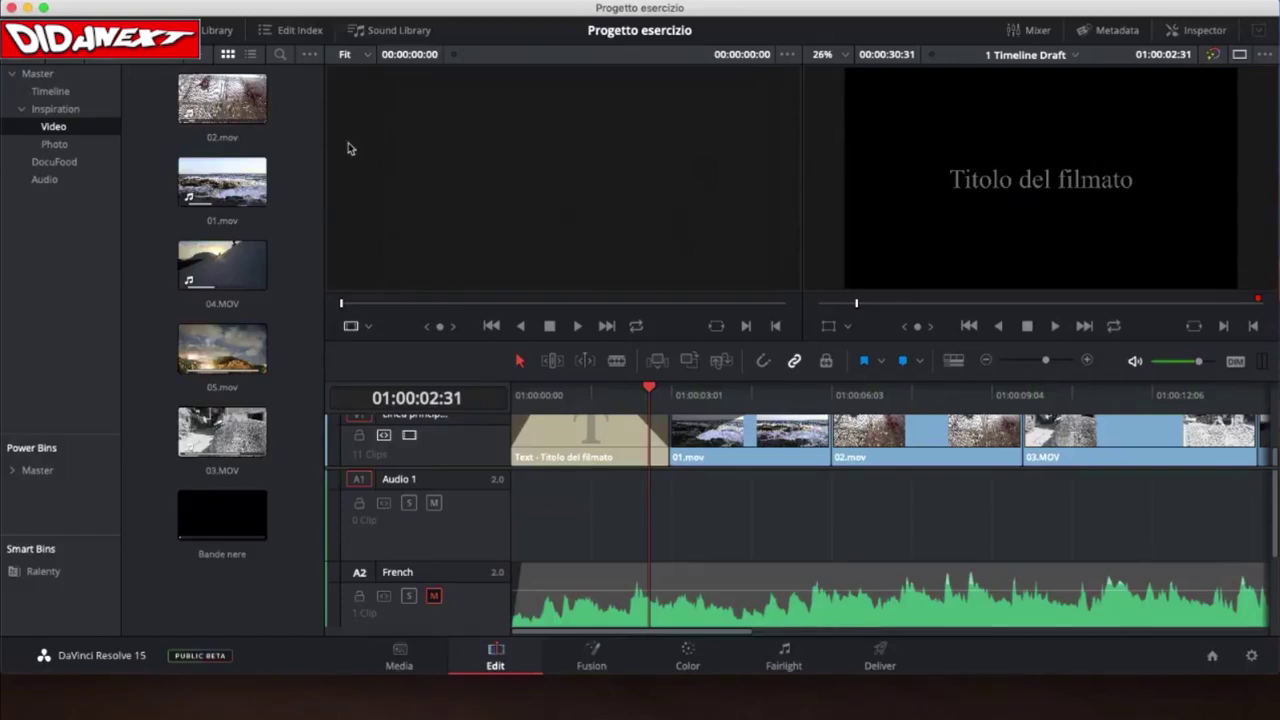
left_click(229, 111)
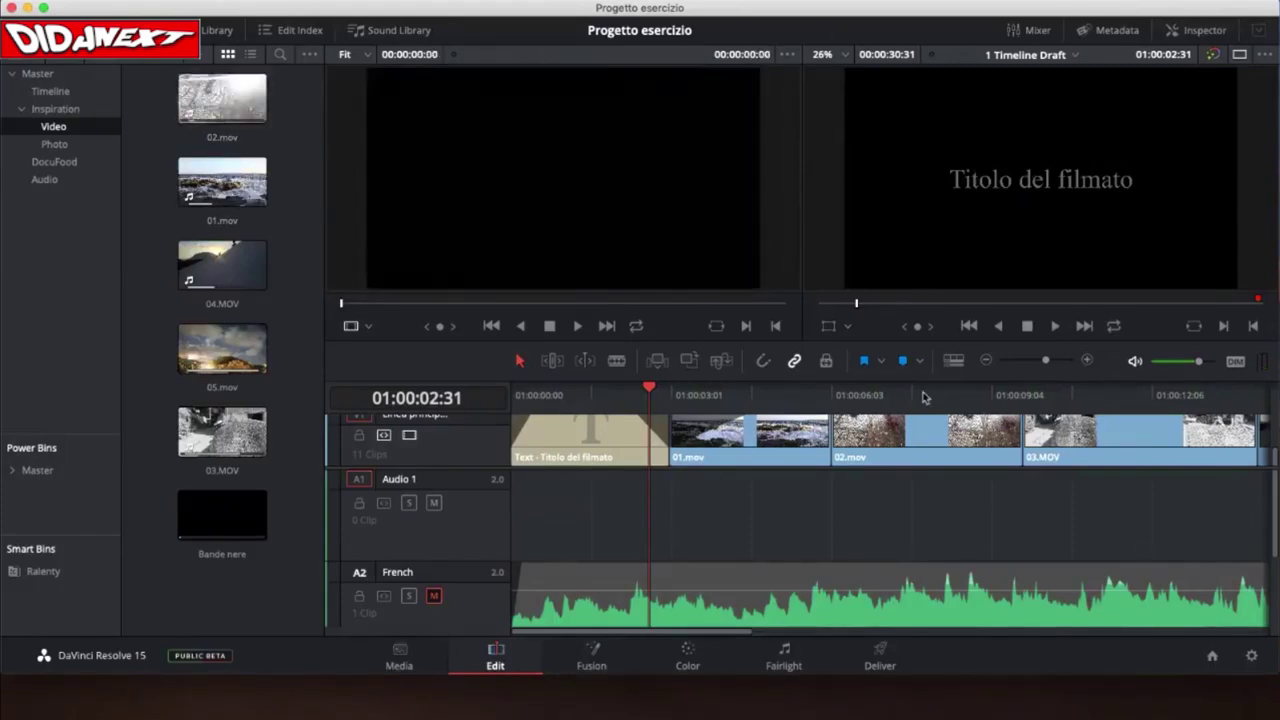
left_click_drag(651, 386, 802, 401)
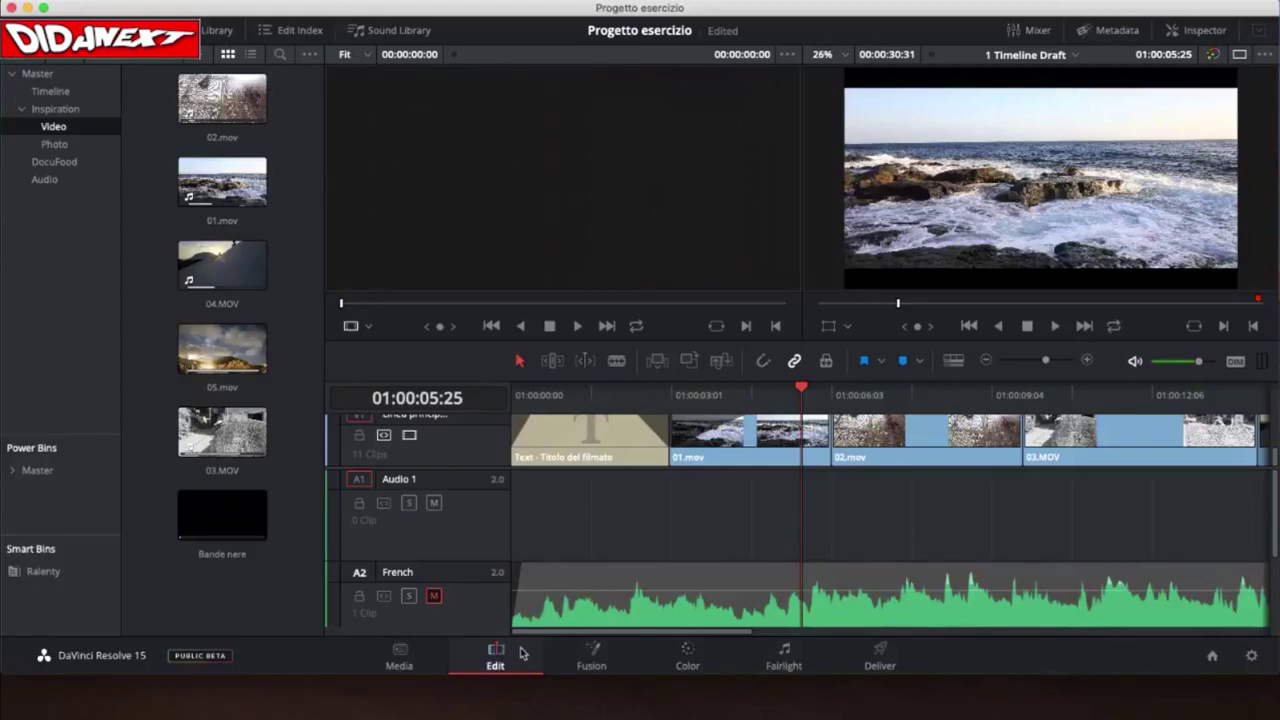
- Enlarge the media pool area on the Media page by raising its upper border
left_click(399, 663)
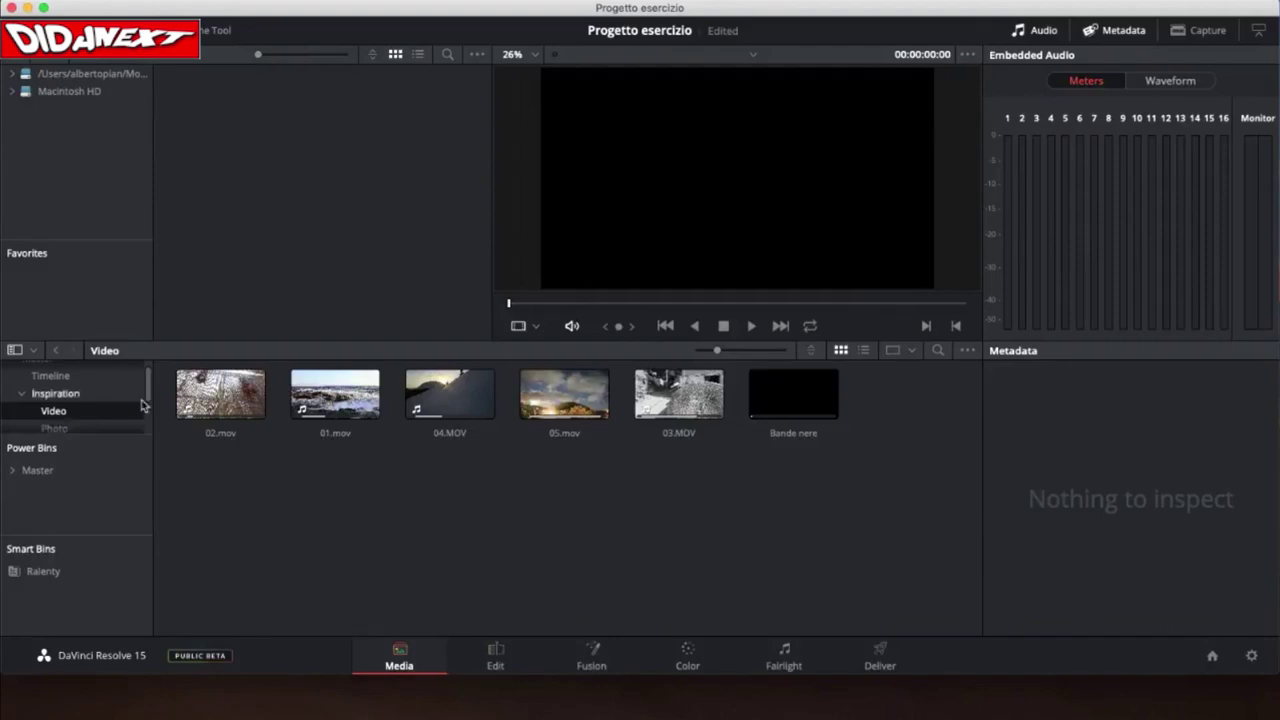
left_click_drag(133, 341, 140, 193)
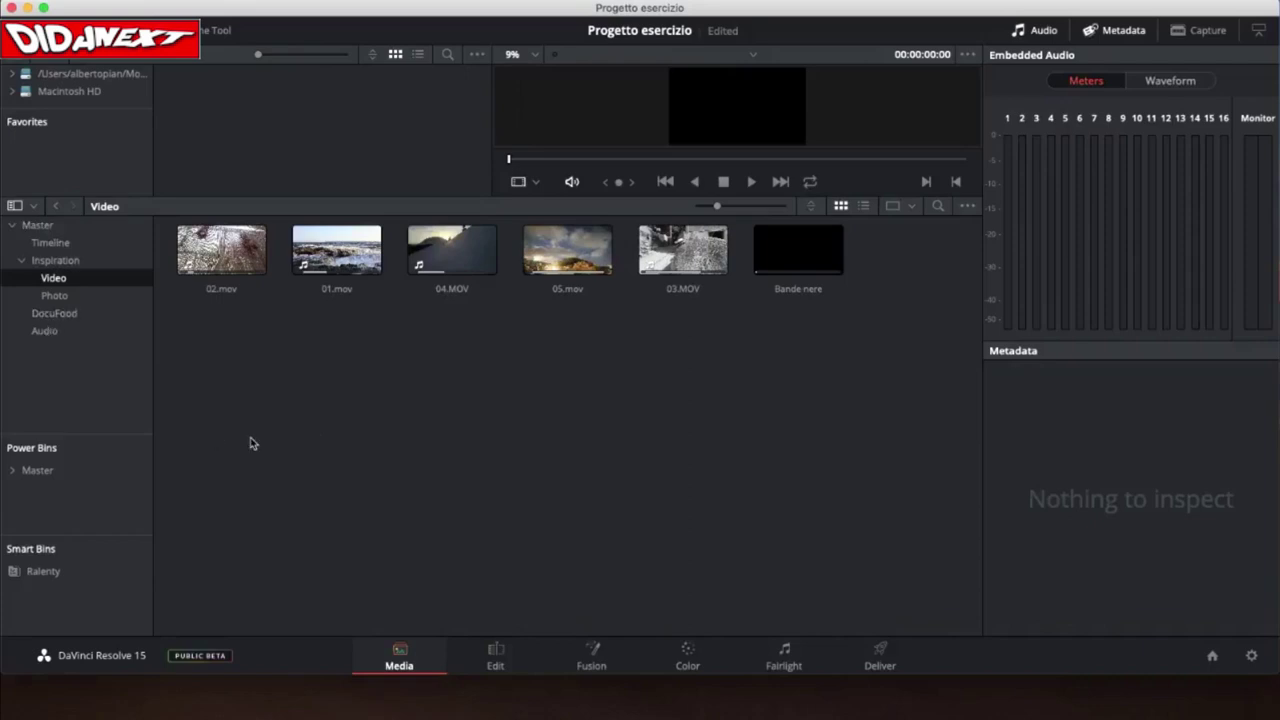
- Examine the Edit, Color, Deliver and Media pages in workflow order, going through them twice and ending on the Media page
left_click(497, 657)
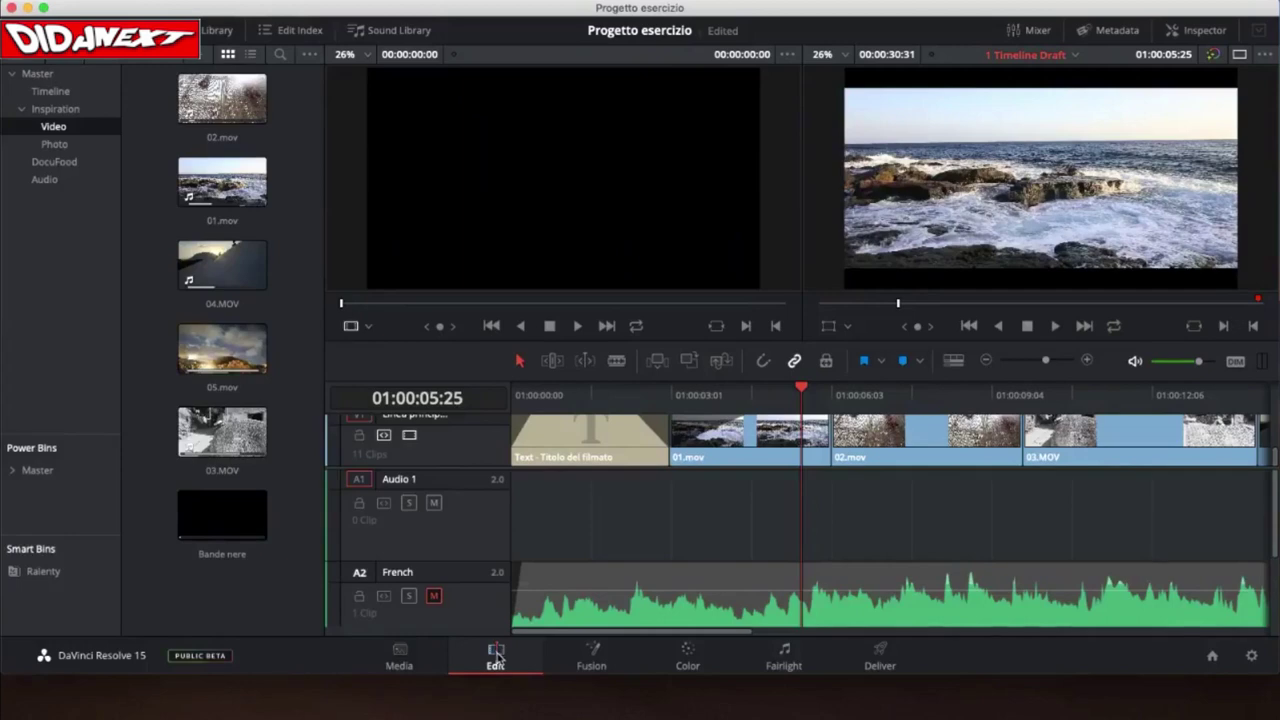
left_click(688, 656)
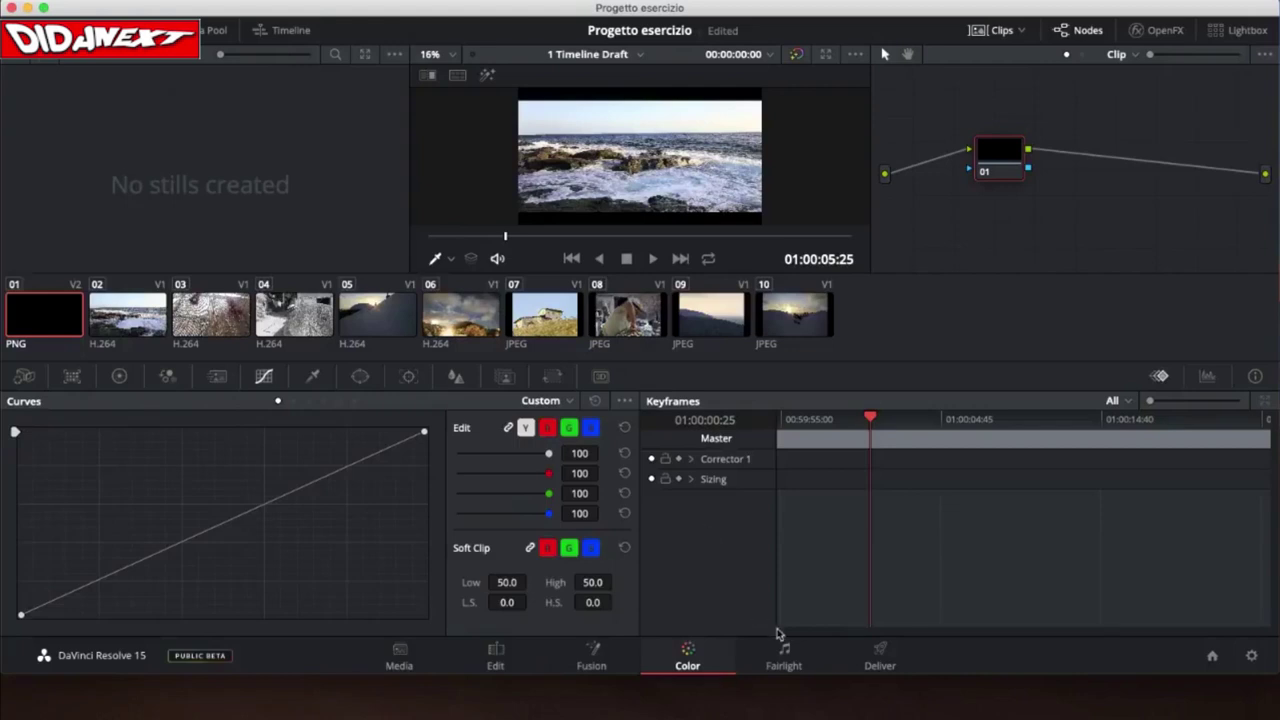
left_click(880, 652)
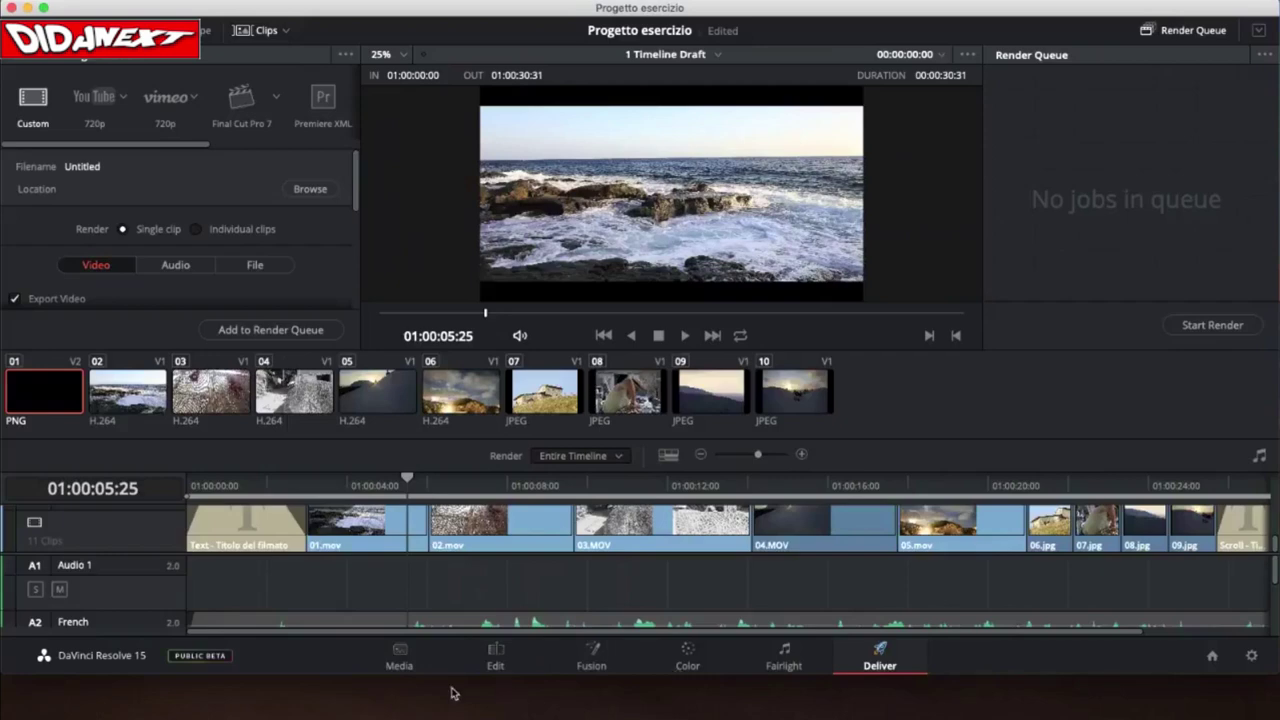
left_click(397, 654)
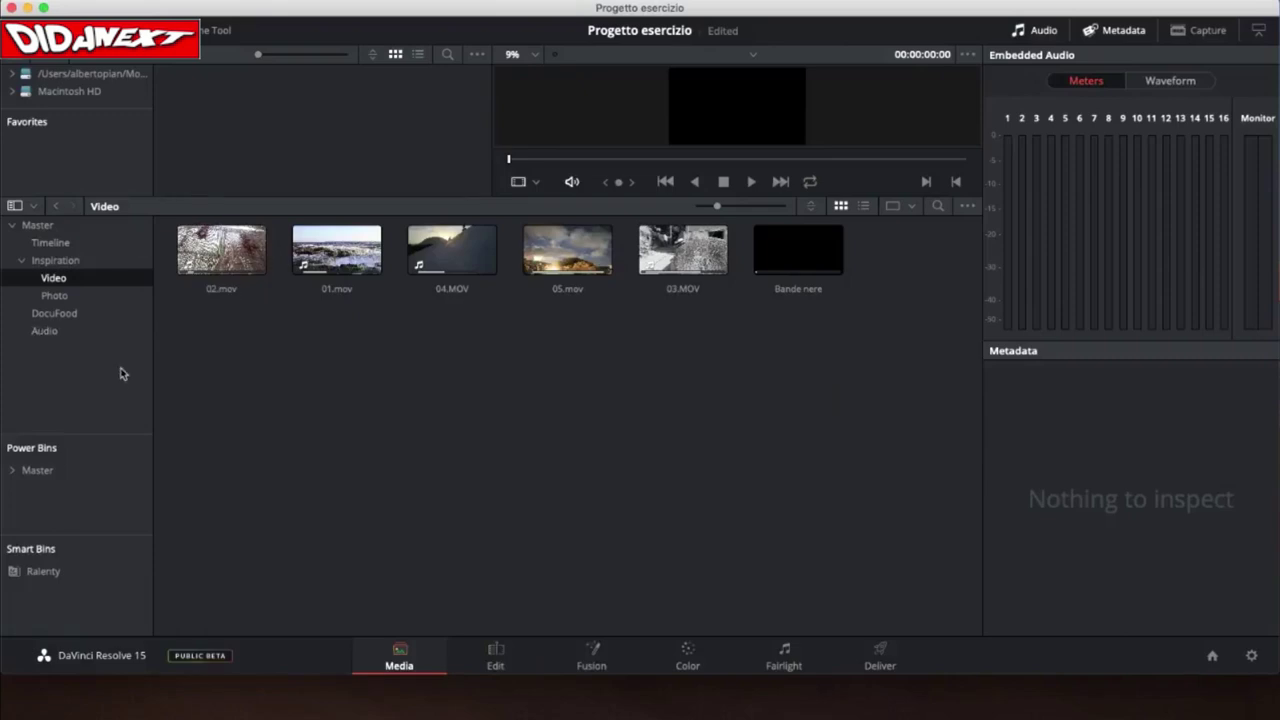
left_click(495, 655)
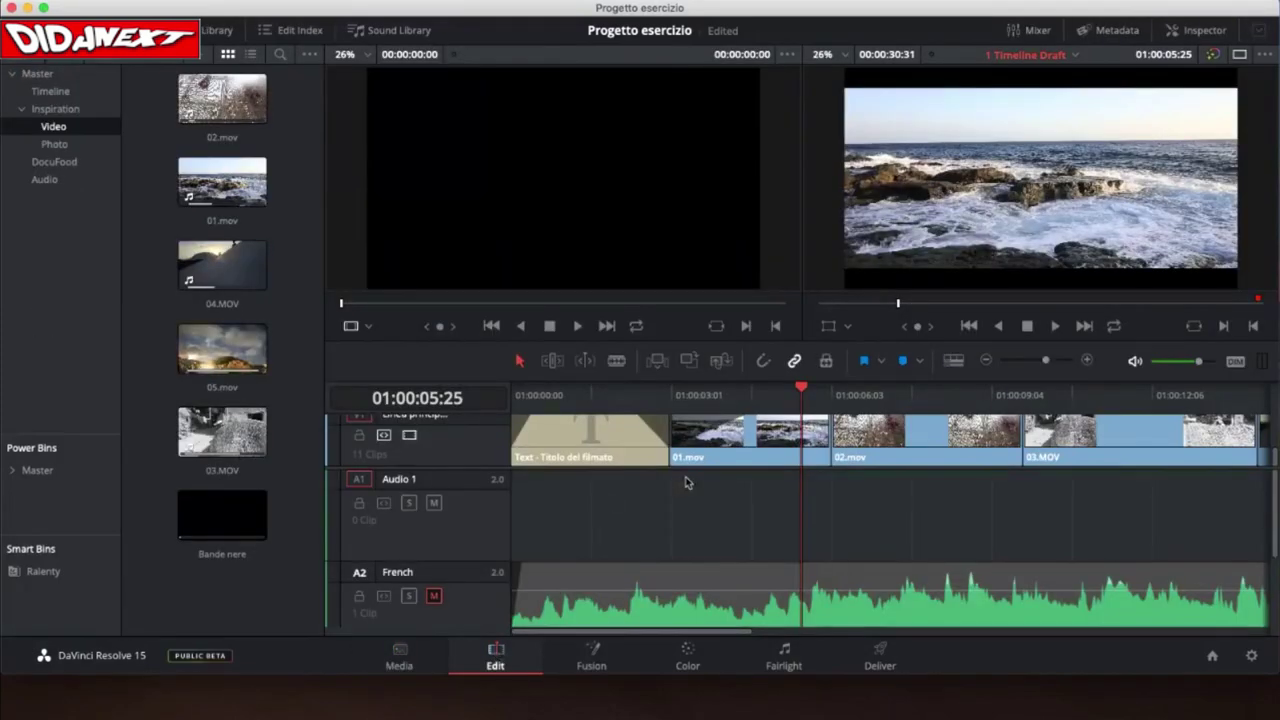
left_click(688, 656)
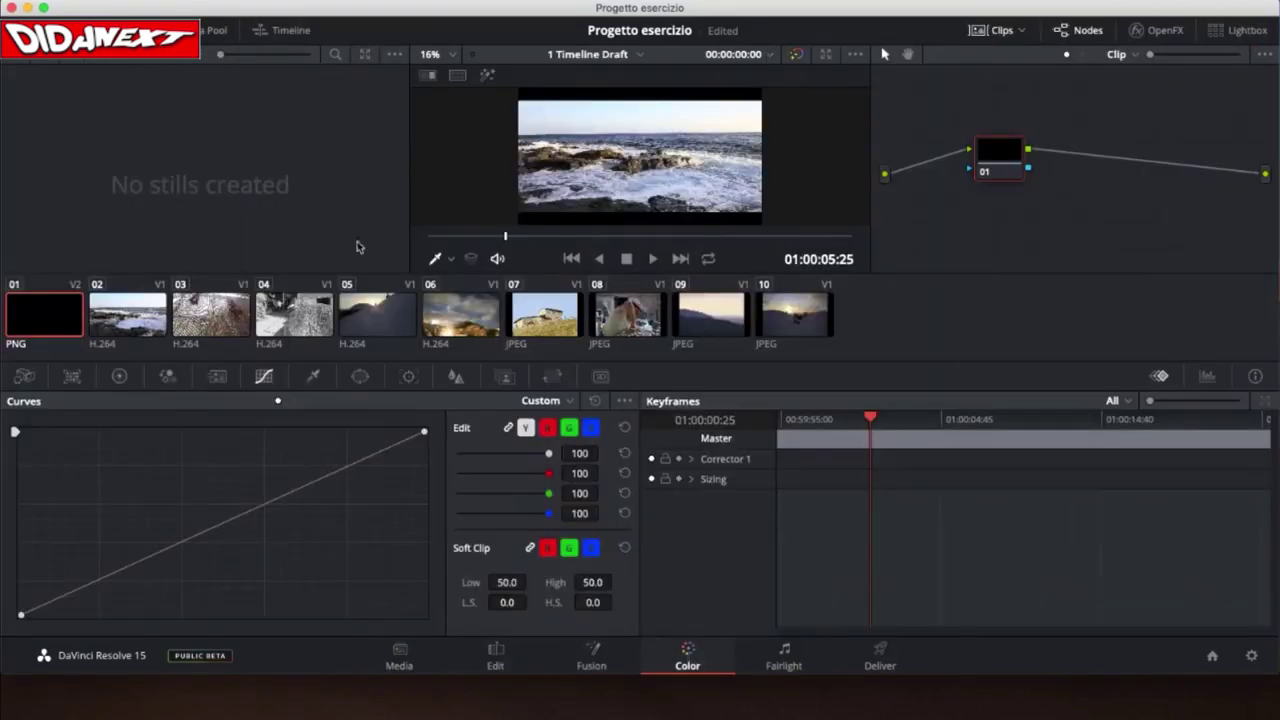
left_click(881, 656)
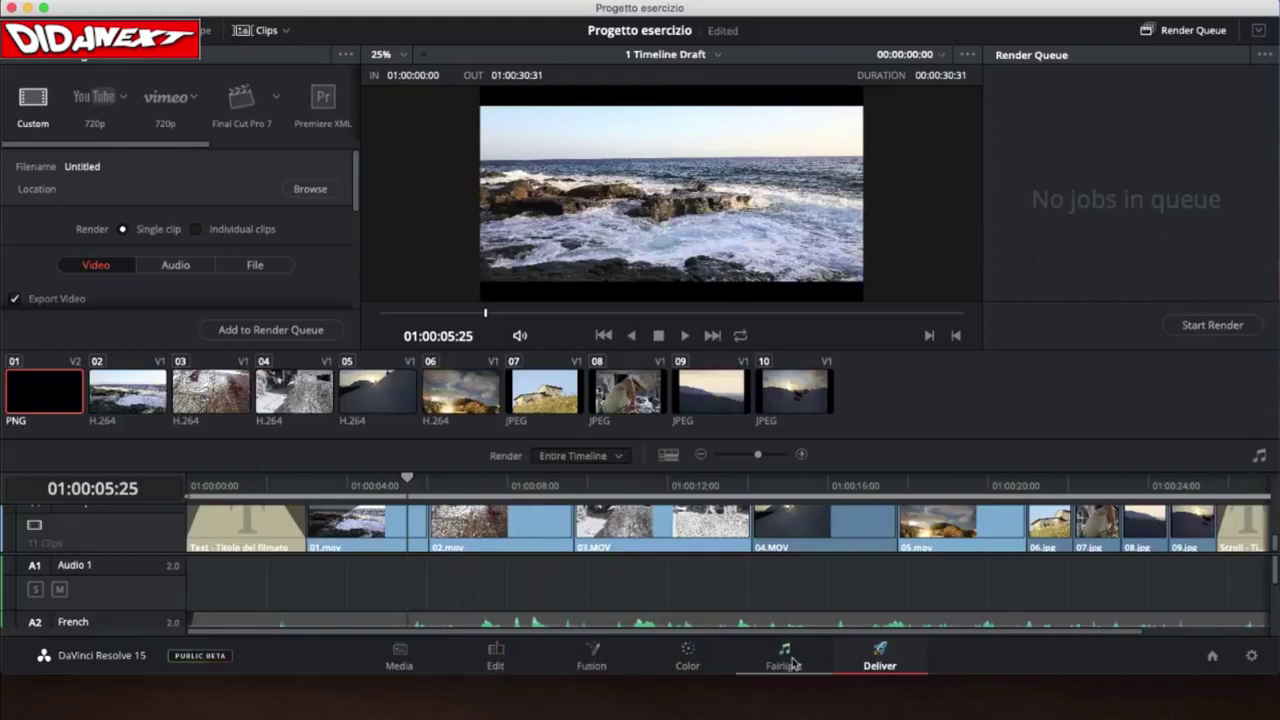
left_click(399, 656)
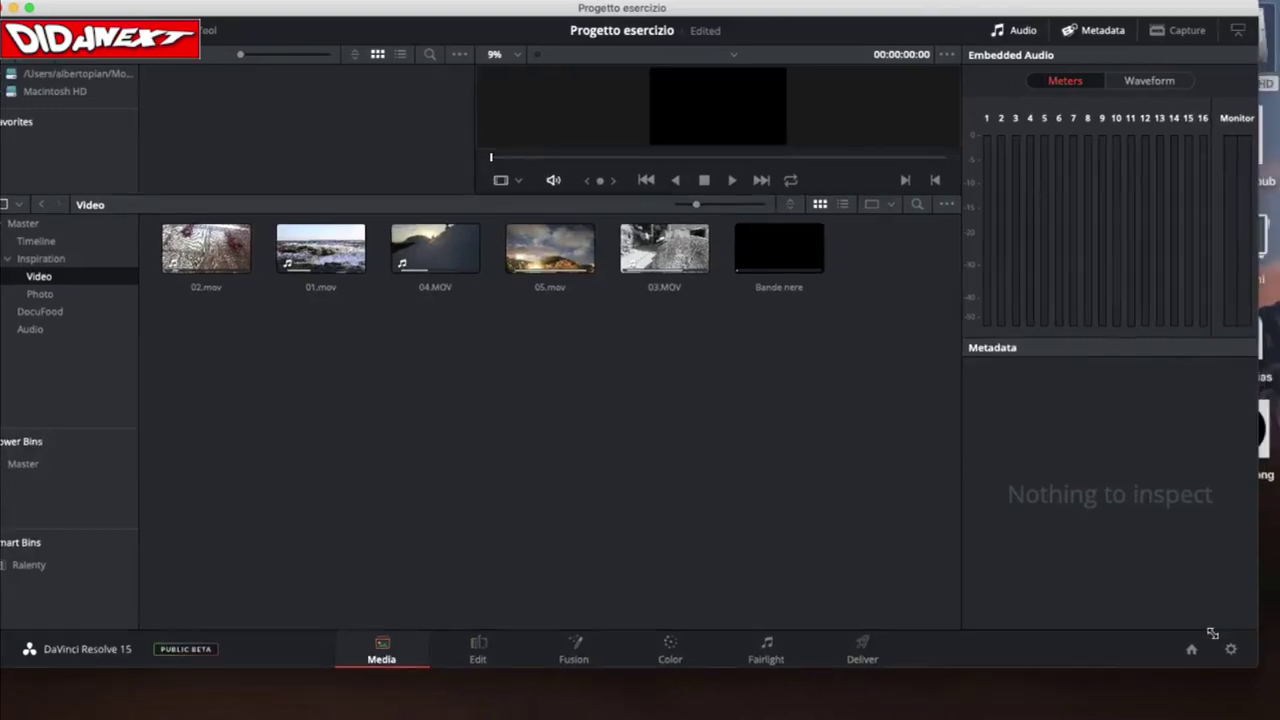
- Shrink and move the program window to uncover the desktop, and open the Macintosh HD drive in the Finder
left_click_drag(1262, 674, 1144, 606)
left_click_drag(400, 8, 443, 20)
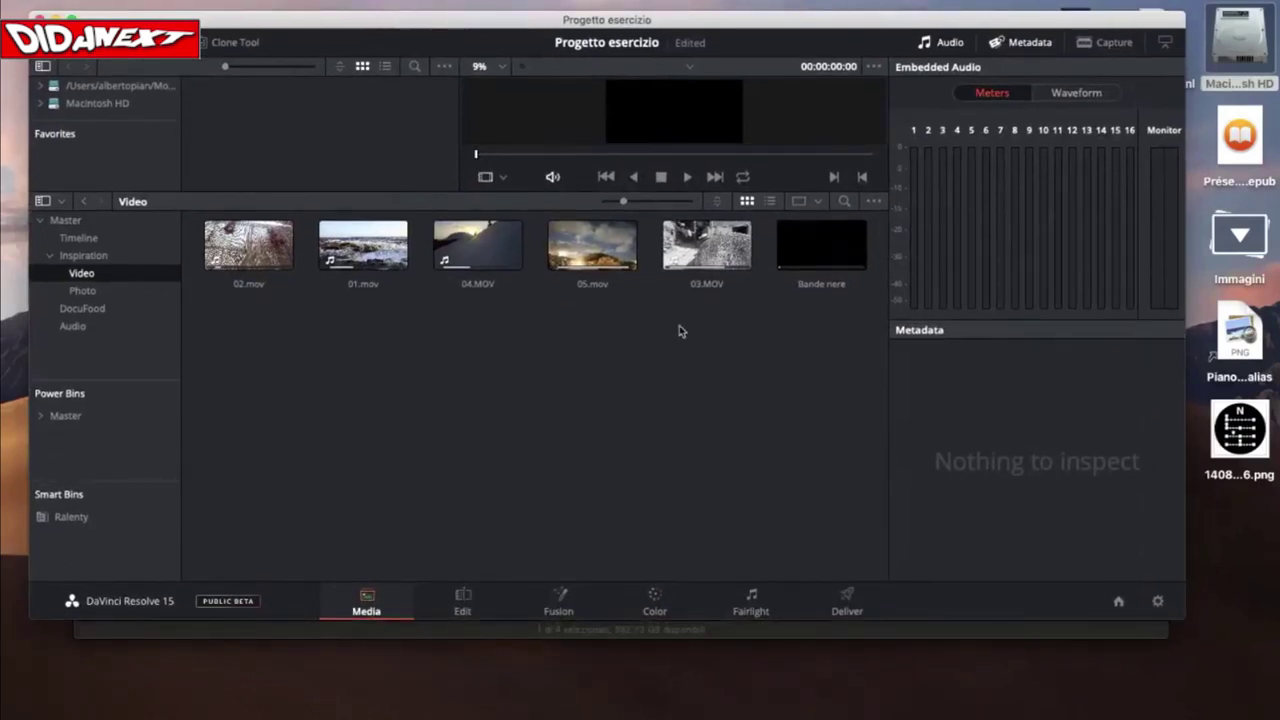
left_click(1234, 44)
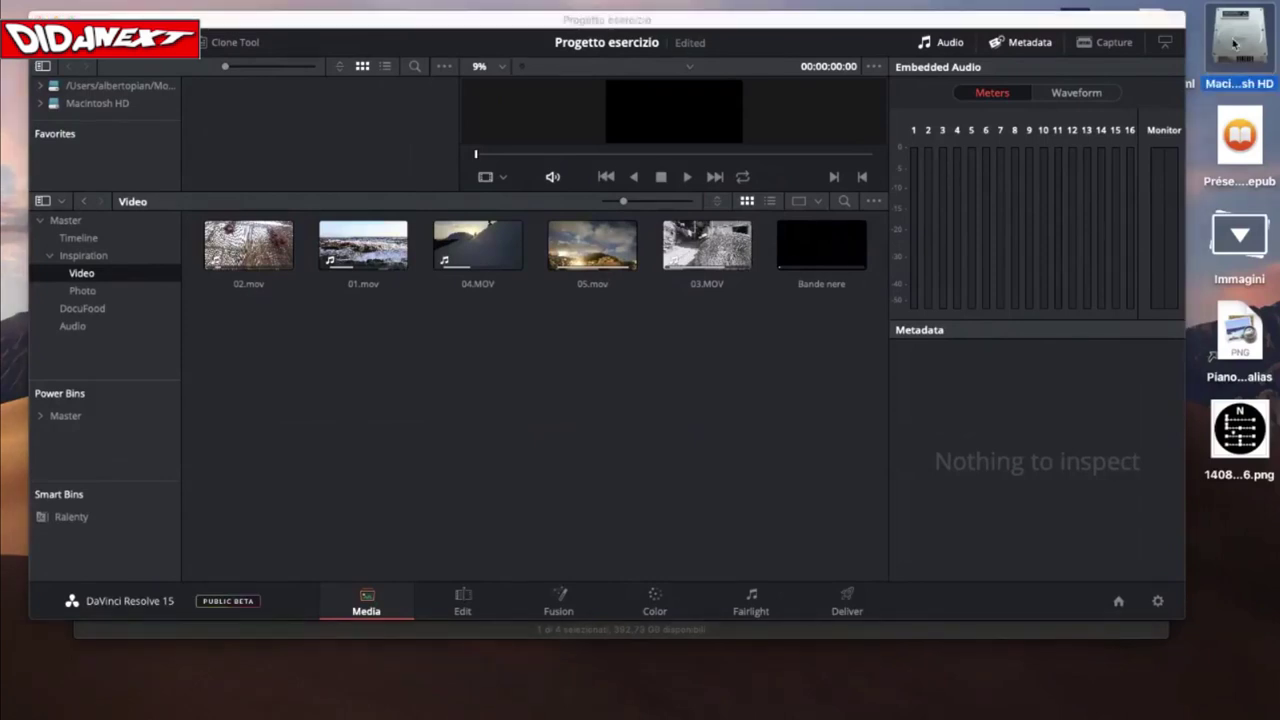
double_click(1234, 44)
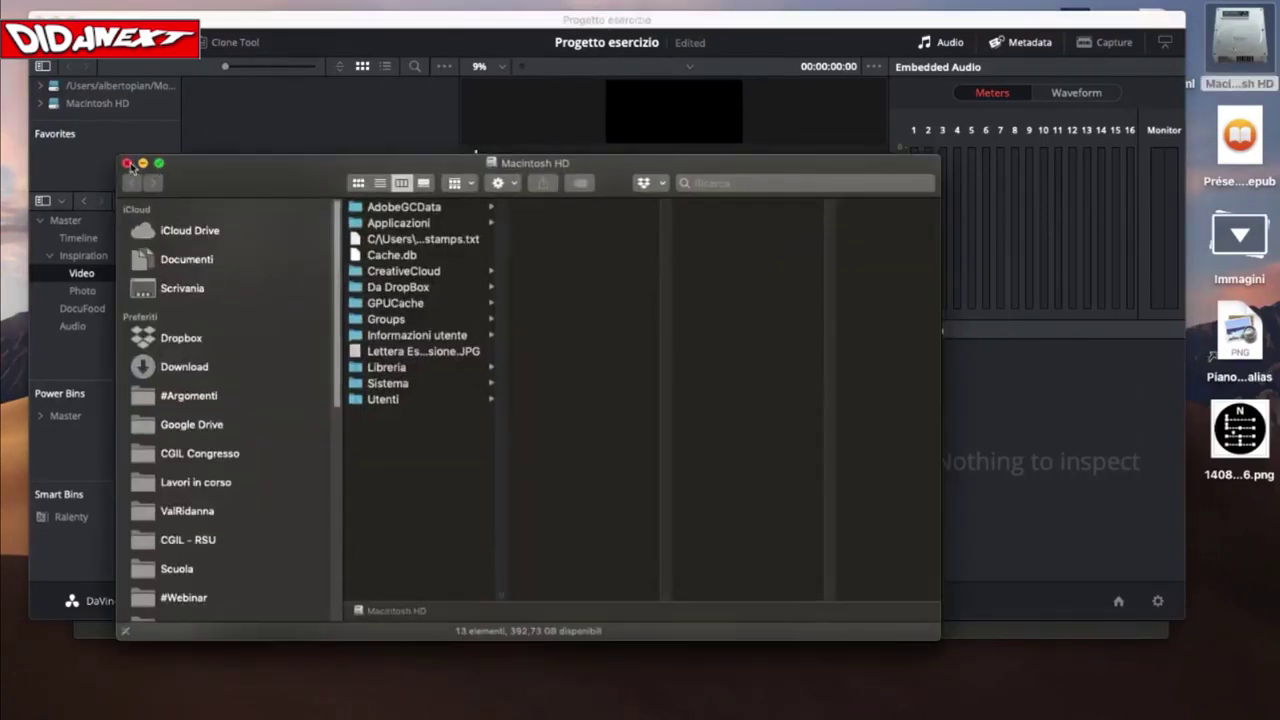
- Switch to the Finder, close the Macintosh HD window, and show the contents of Cartella risorse webinar DaVinci as icons
key("super+Tab")
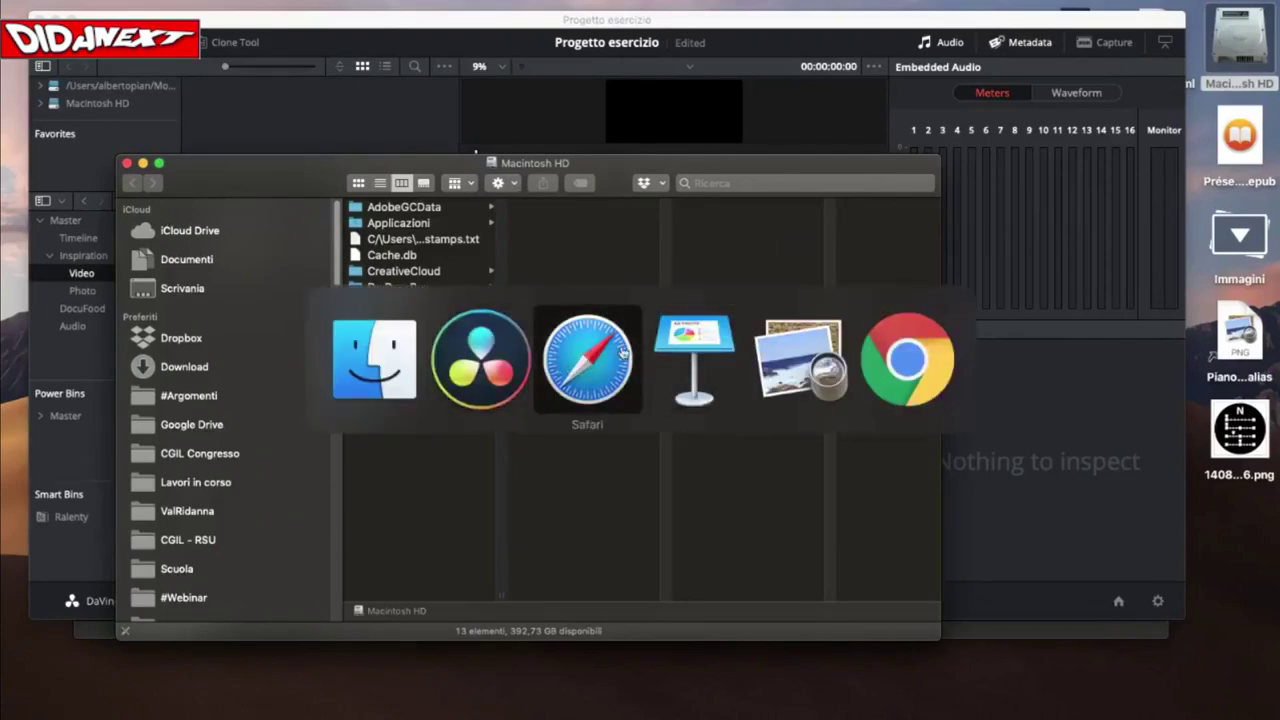
left_click(390, 356)
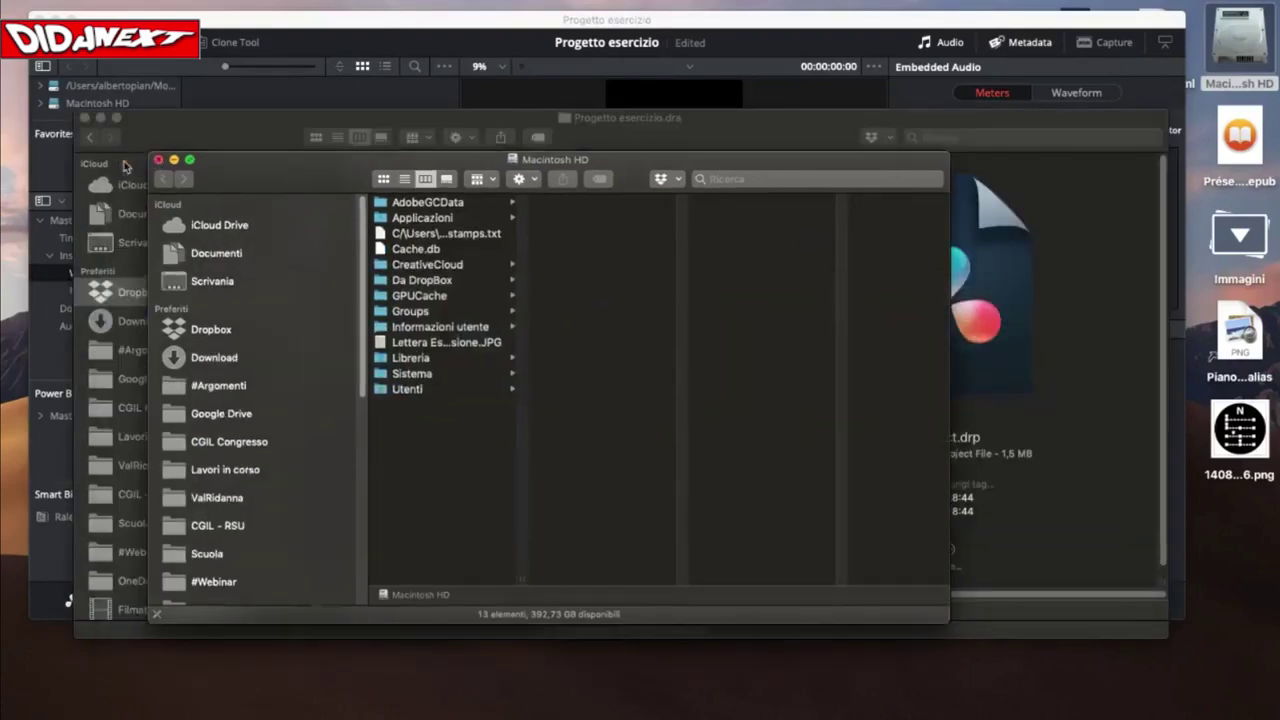
left_click(126, 166)
left_click_drag(192, 136, 333, 218)
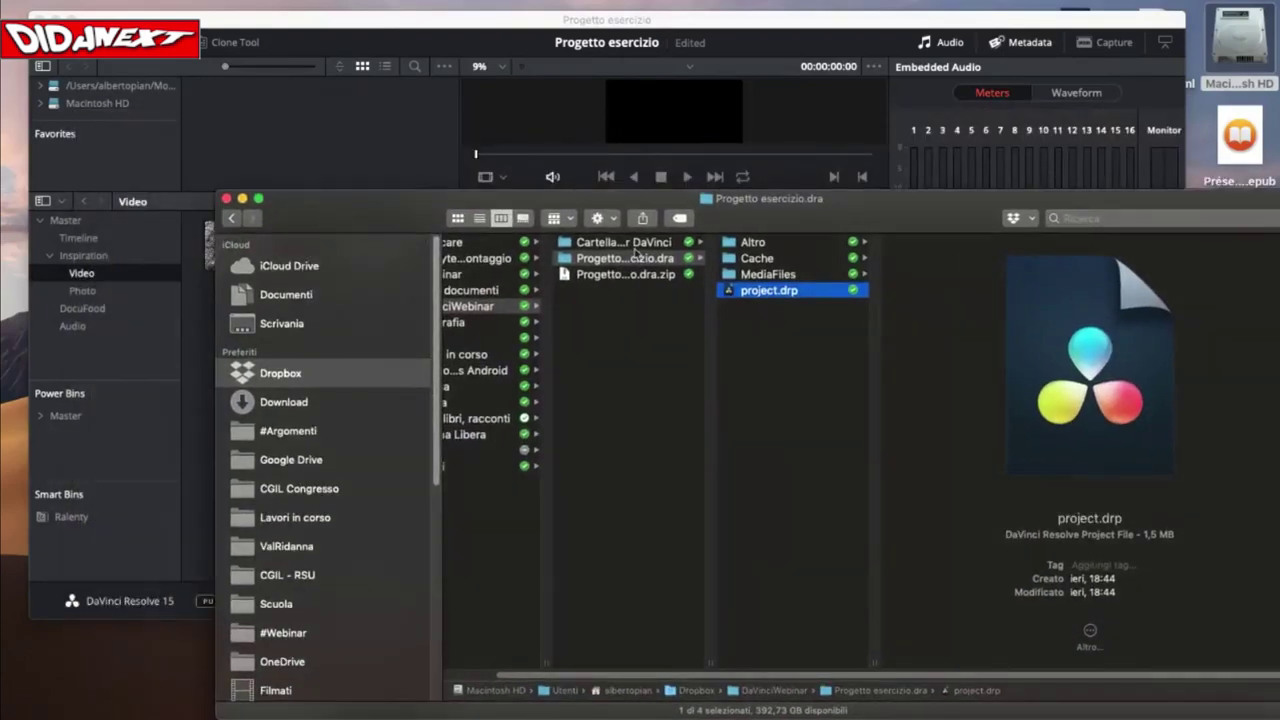
left_click(634, 243)
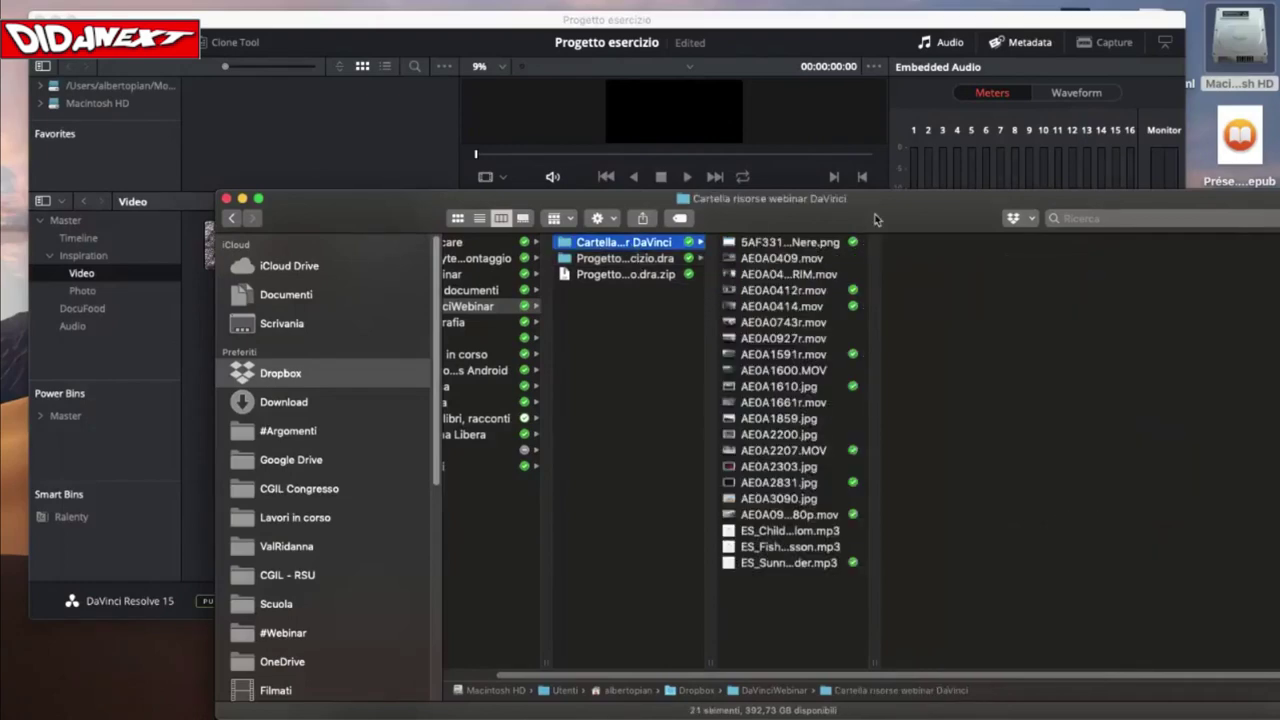
left_click(457, 218)
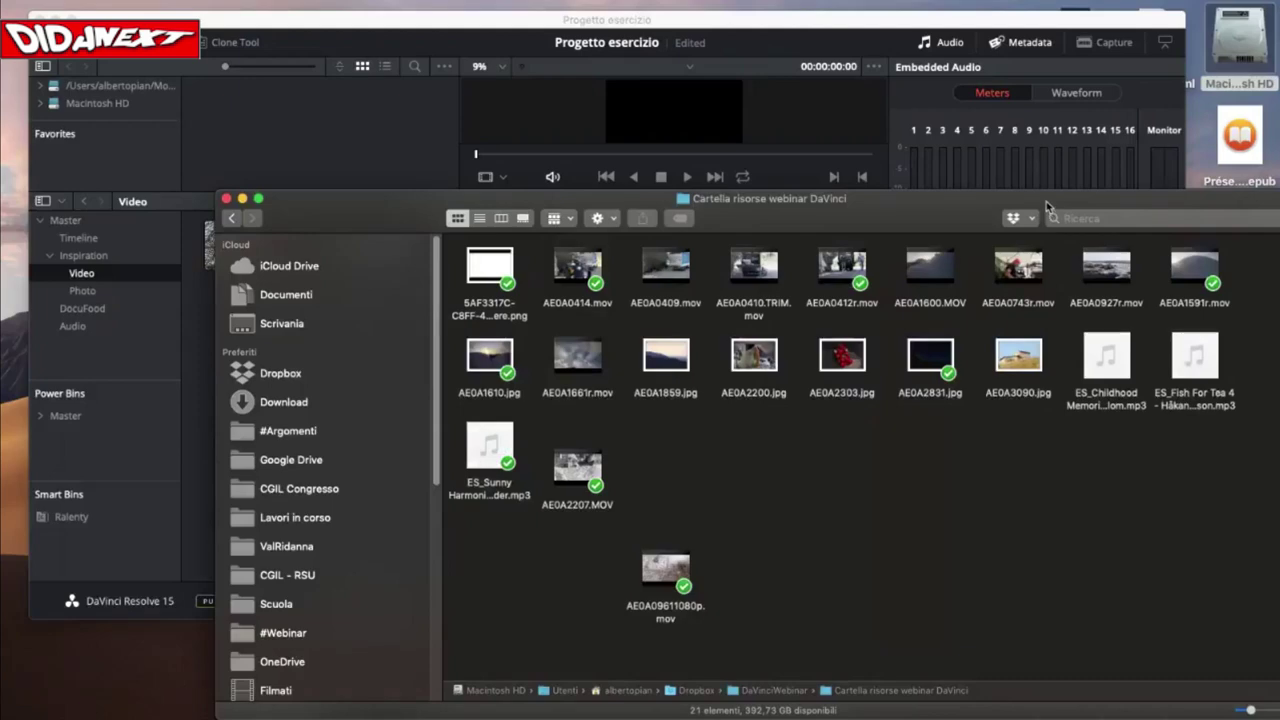
- Shrink and reposition the Finder window, and align the AE0A09611080p.mov icon beside AE0A2207.MOV
left_click_drag(1047, 210, 869, 210)
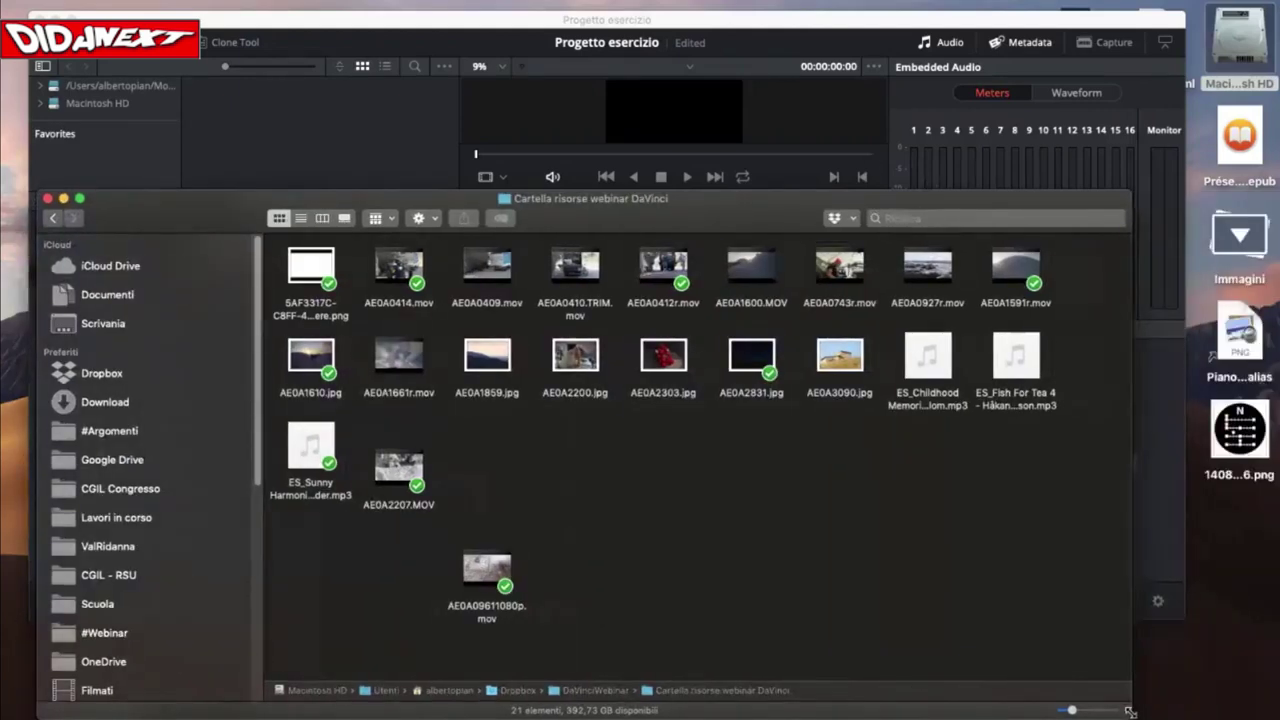
left_click_drag(1130, 709, 1053, 671)
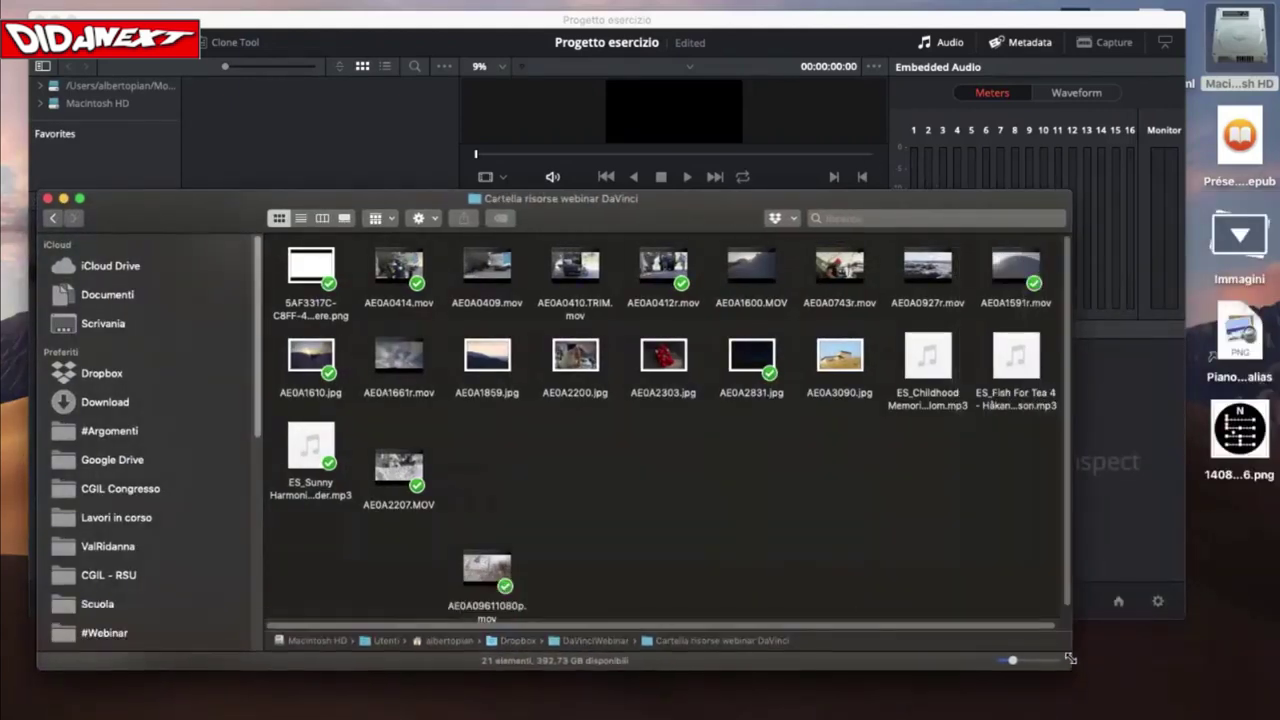
left_click_drag(742, 218, 858, 92)
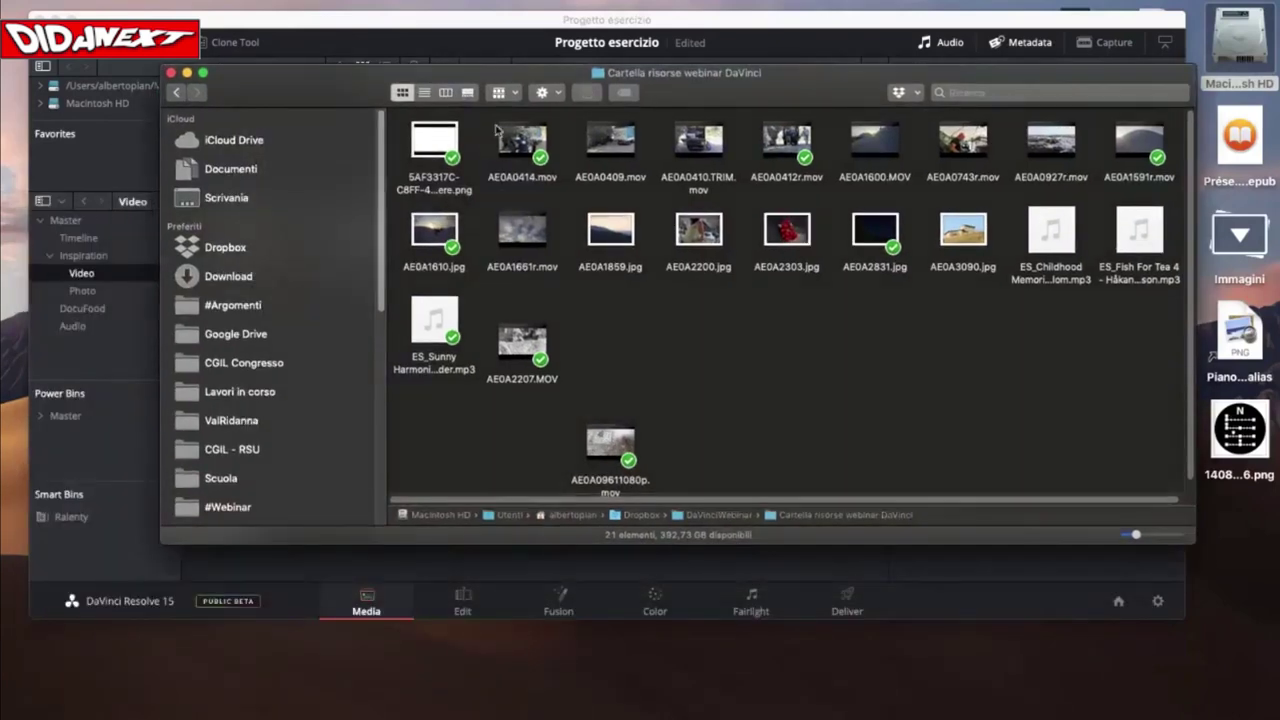
left_click_drag(606, 442, 606, 338)
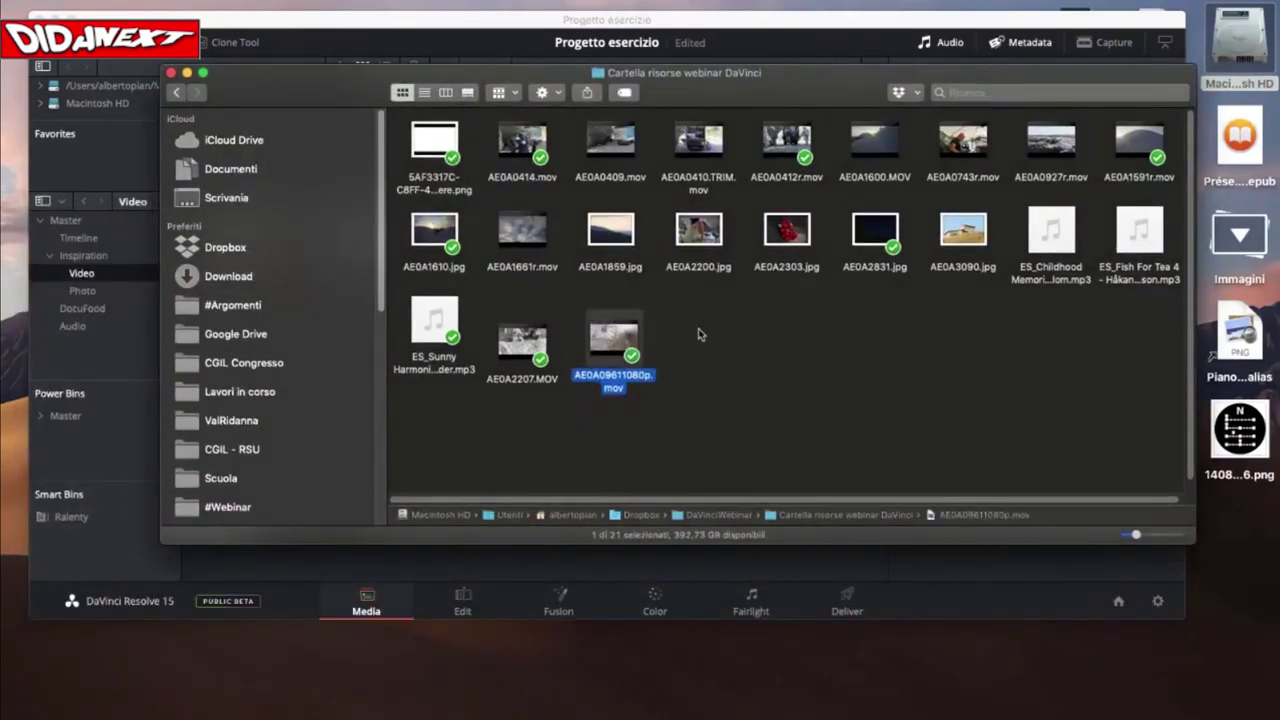
- Select all the media files in Cartella risorse webinar DaVinci
left_click(740, 336)
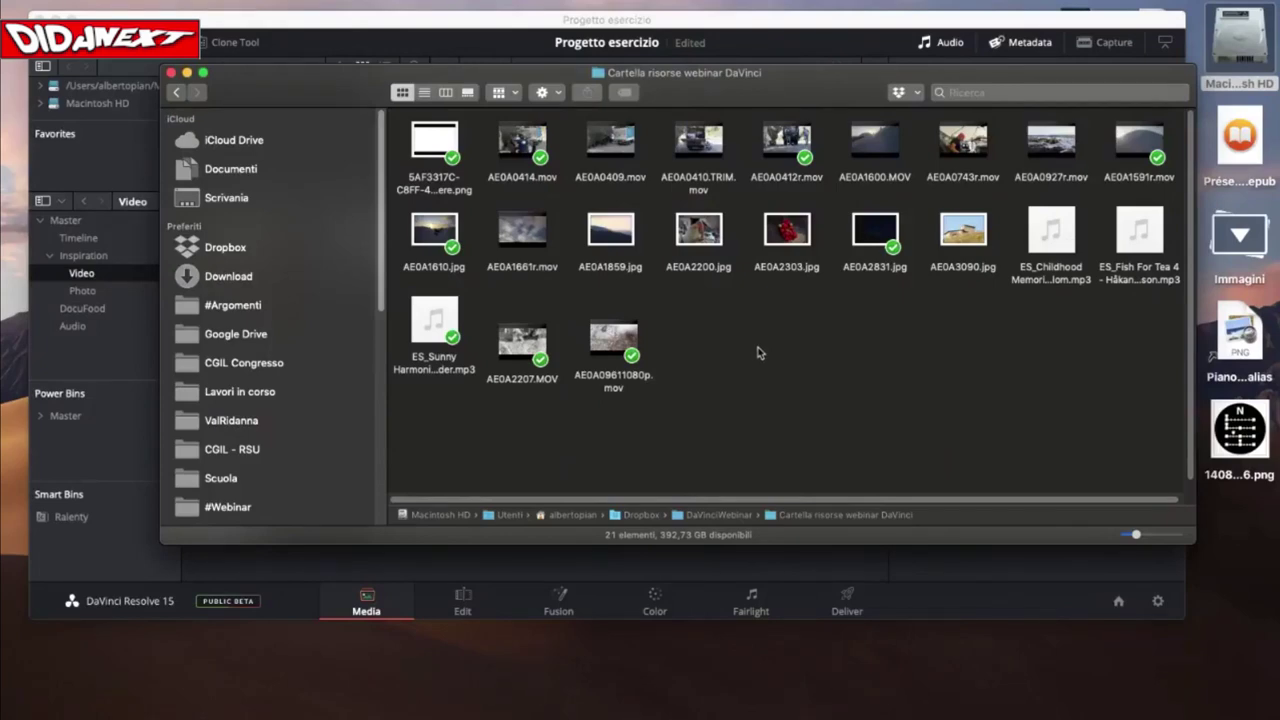
left_click_drag(992, 368, 415, 121)
key("super+a")
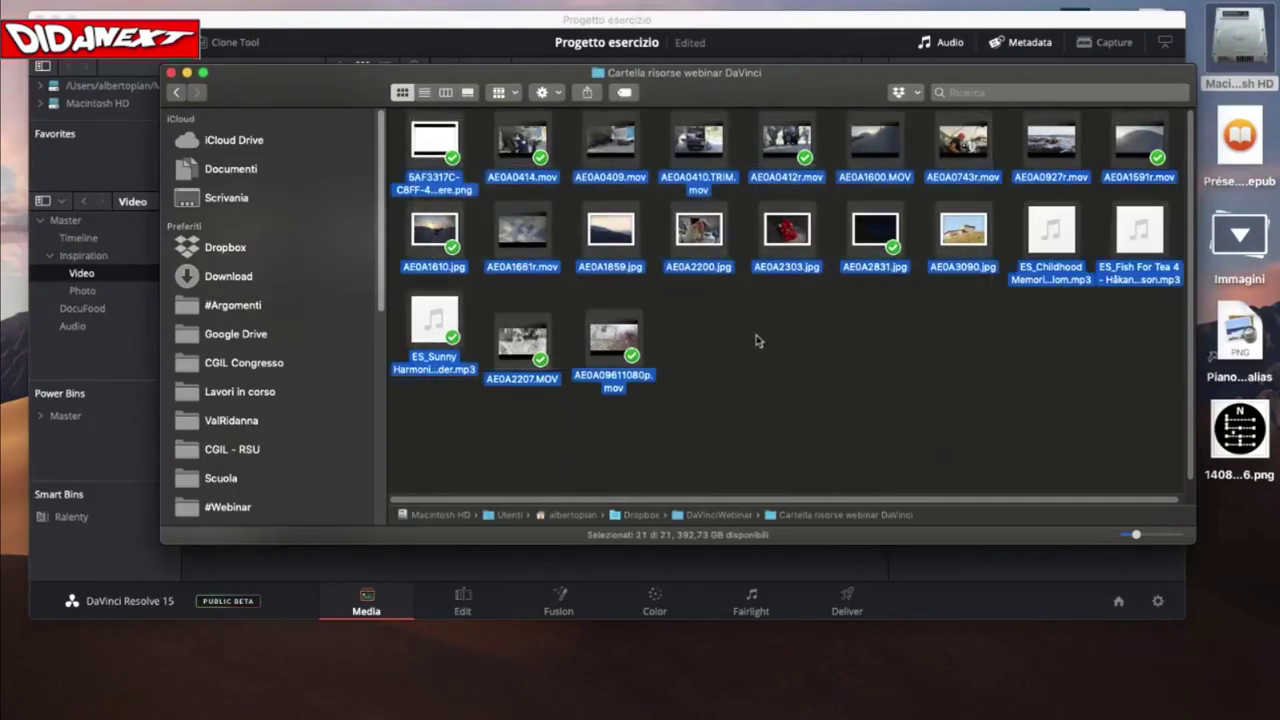
- Move the Finder window lower so its files overlap the media pool area, and bring the DaVinci Resolve window to the front
left_click_drag(360, 86, 824, 450)
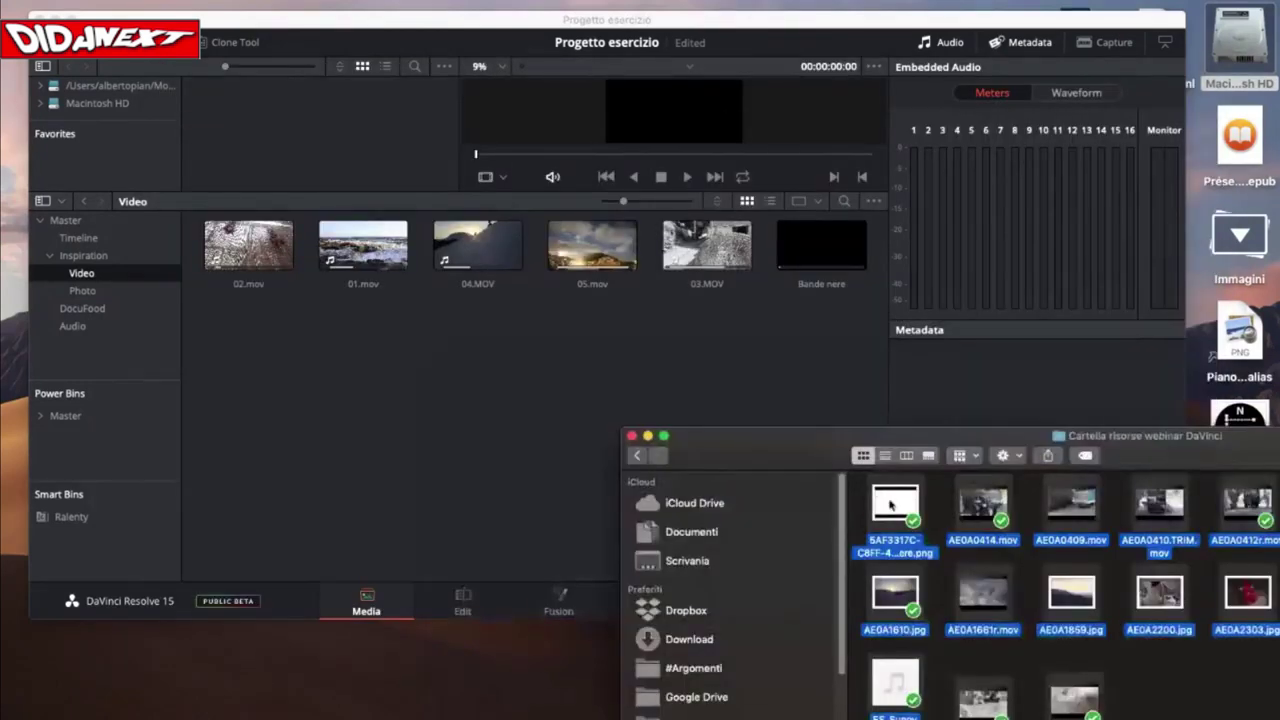
left_click_drag(889, 500, 905, 630)
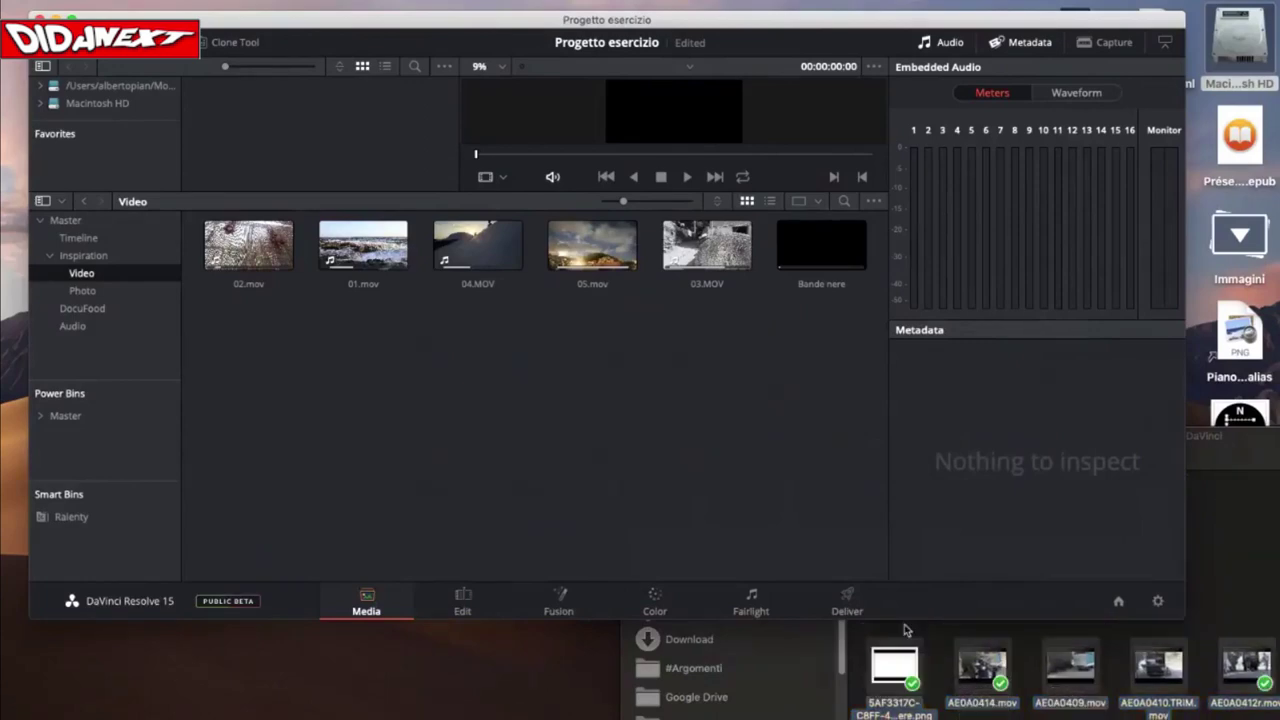
left_click(806, 648)
left_click_drag(819, 375, 353, 316)
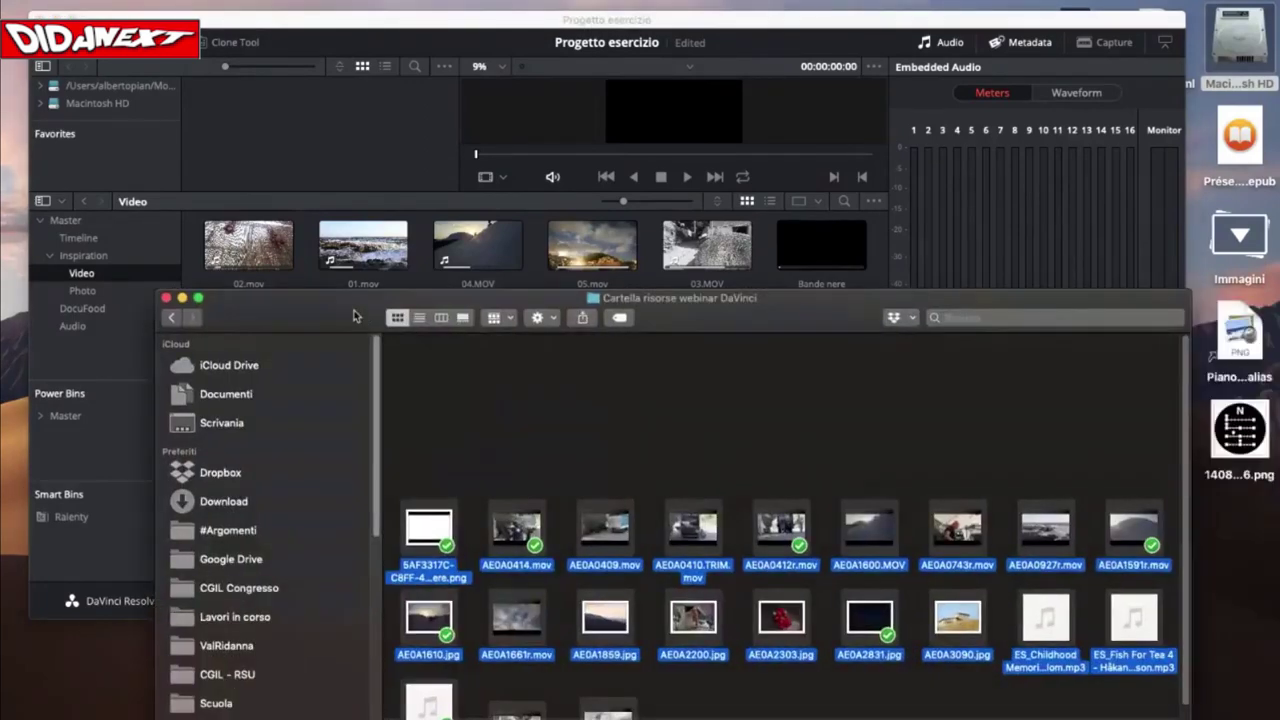
left_click(539, 26)
left_click_drag(539, 26, 541, 19)
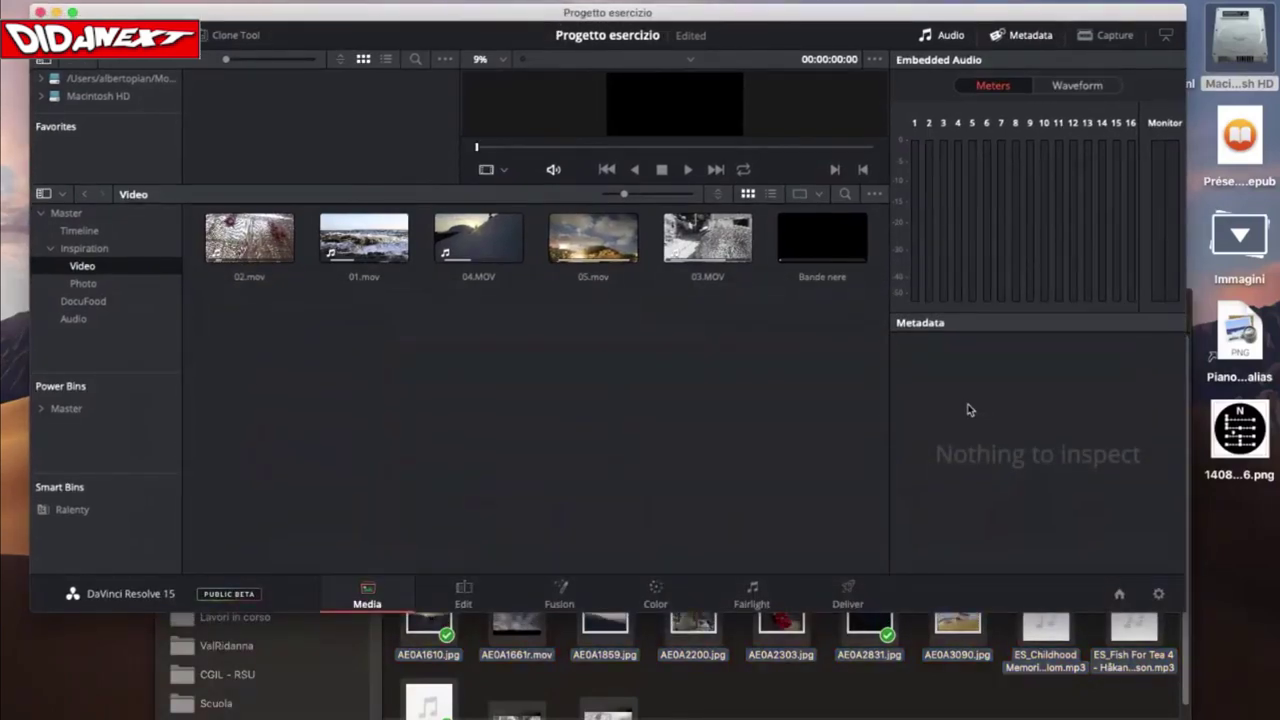
- Start a new project from the Project Manager, saving Progetto esercizio before it closes
left_click(1120, 596)
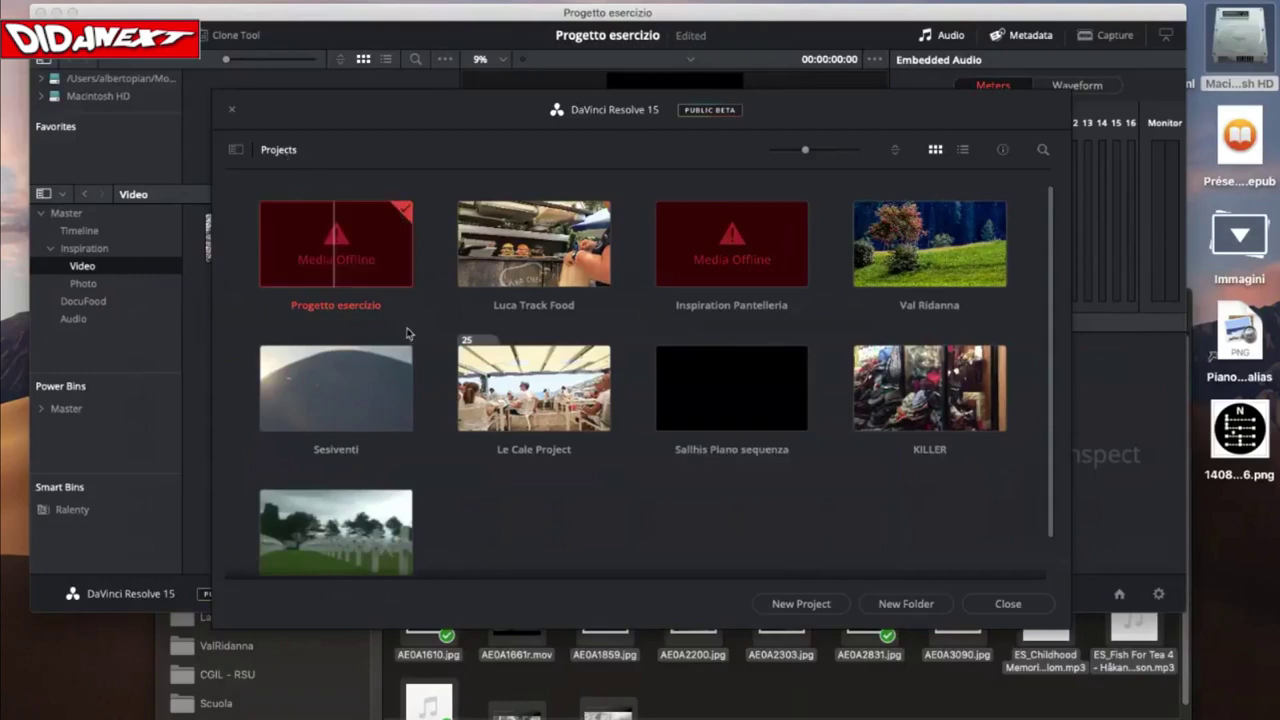
left_click(800, 605)
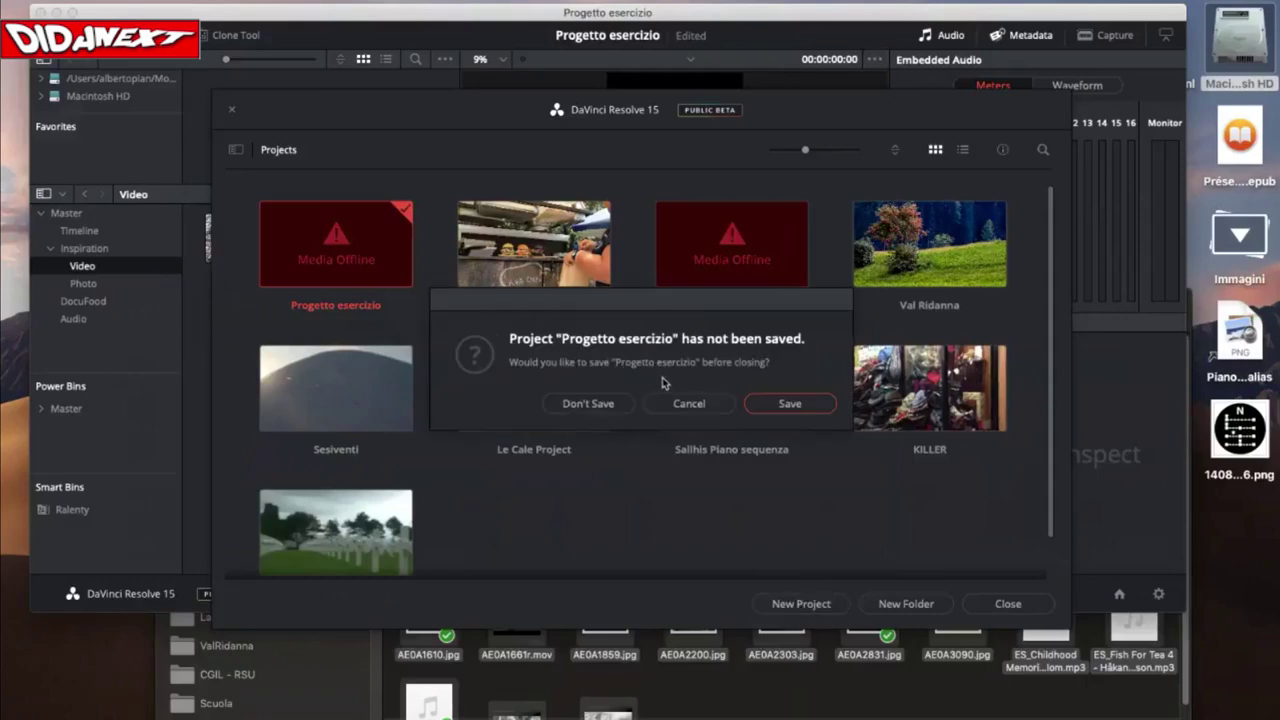
left_click(768, 403)
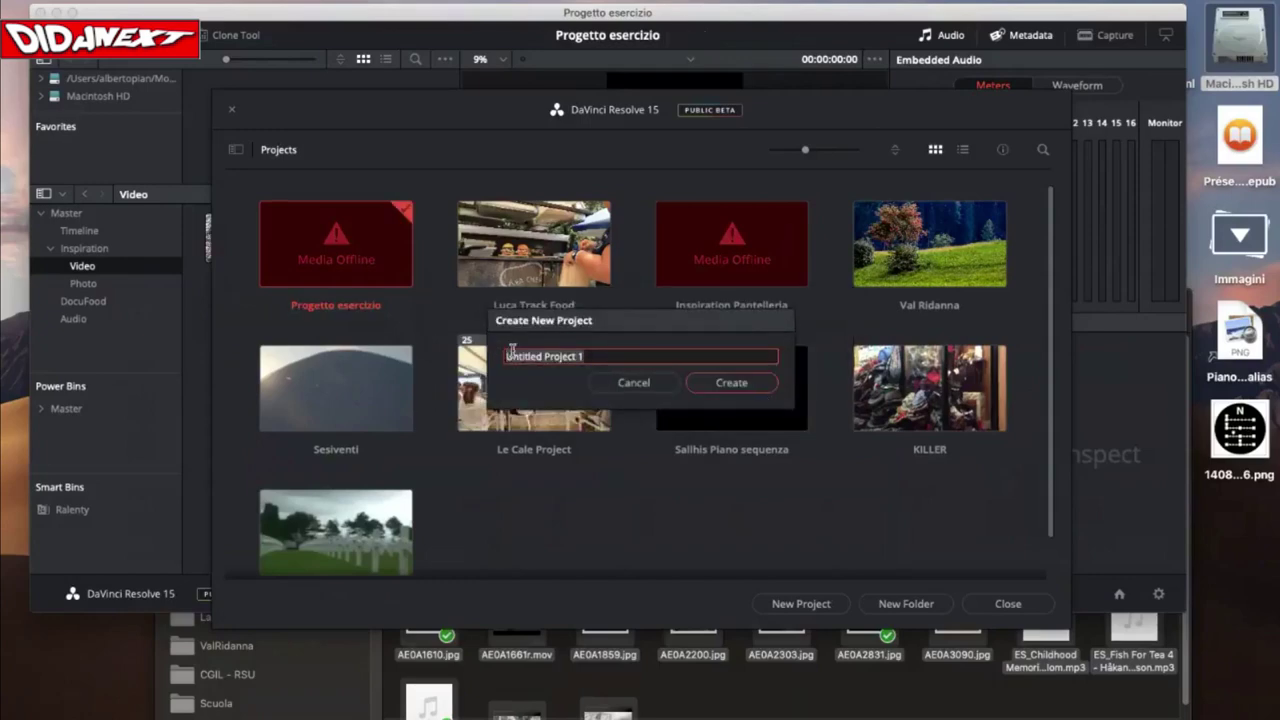
- Create the new project with the name Esercizio ripetuto da cancellare
key("BackSpace")
type("Esercizio")
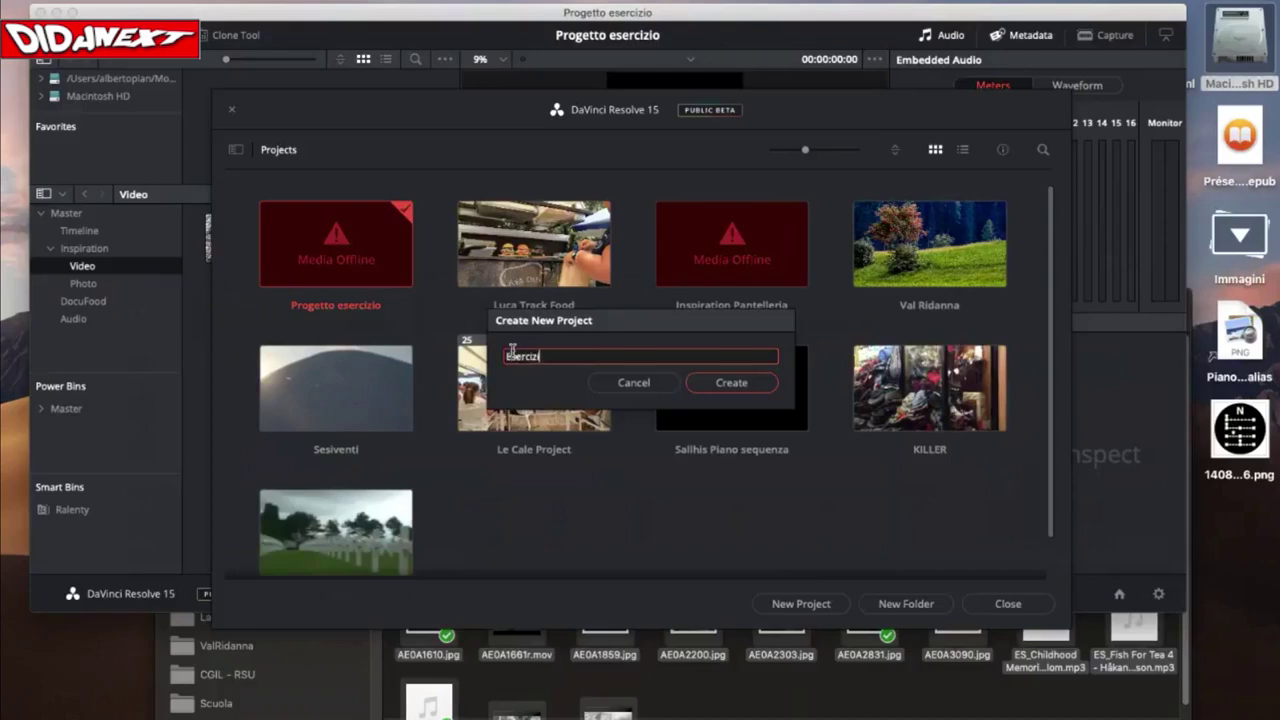
key("BackSpace")
key("BackSpace")
key("BackSpace")
key("BackSpace")
key("BackSpace")
key("BackSpace")
key("BackSpace")
key("BackSpace")
key("BackSpace")
type("Esercizio ripetuto da cancellare")
left_click(742, 388)
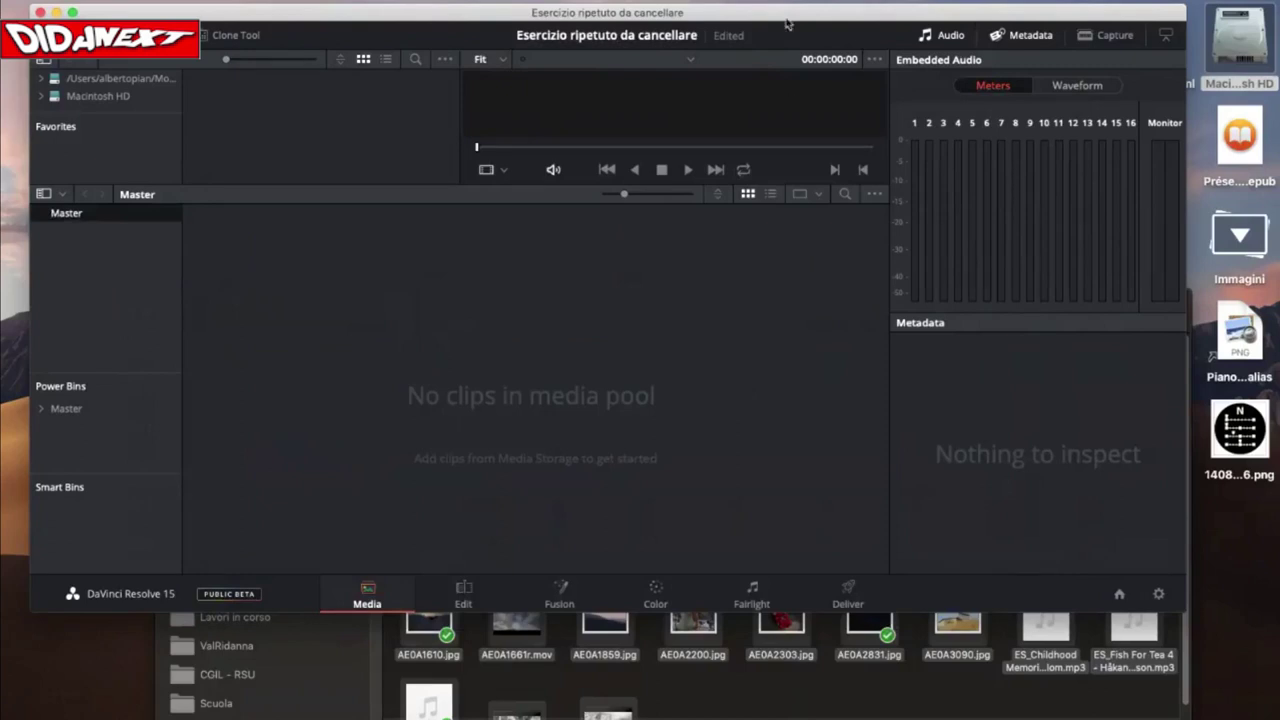
- Enlarge the Resolve window and import all the files of Cartella risorse webinar DaVinci from the Finder into the Master bin
left_click_drag(788, 19, 799, 14)
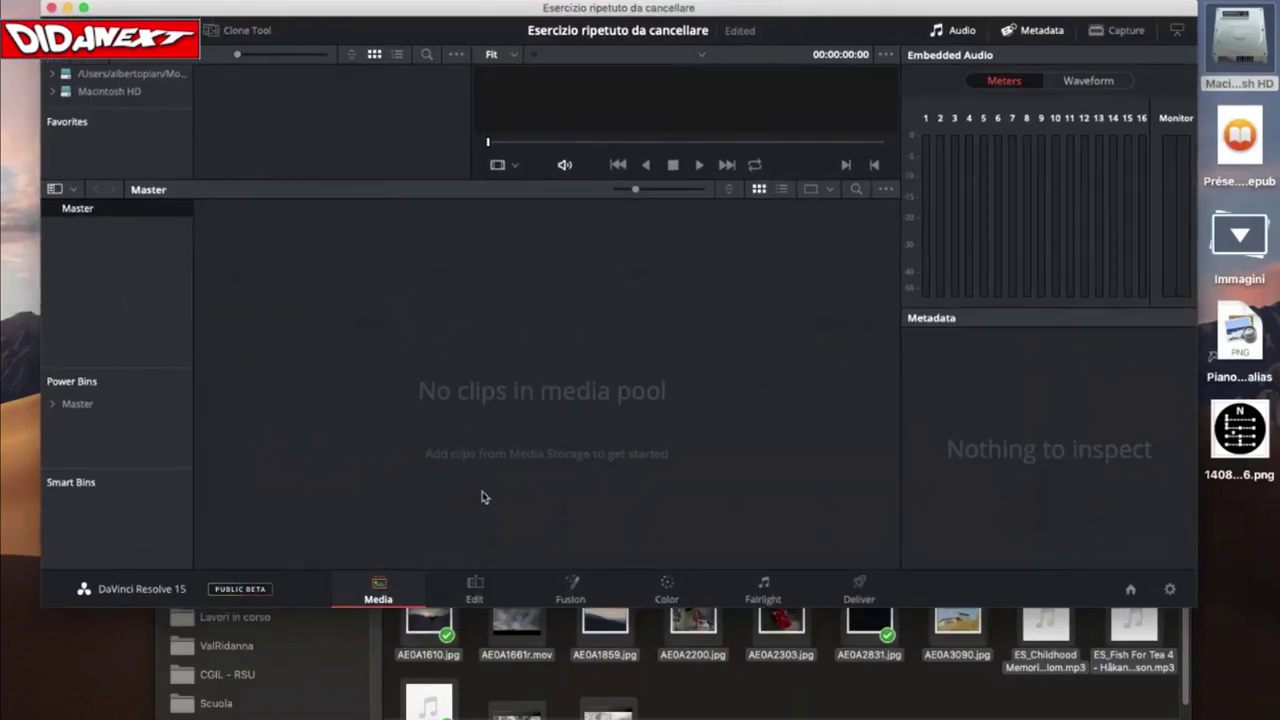
left_click_drag(1198, 607, 1268, 656)
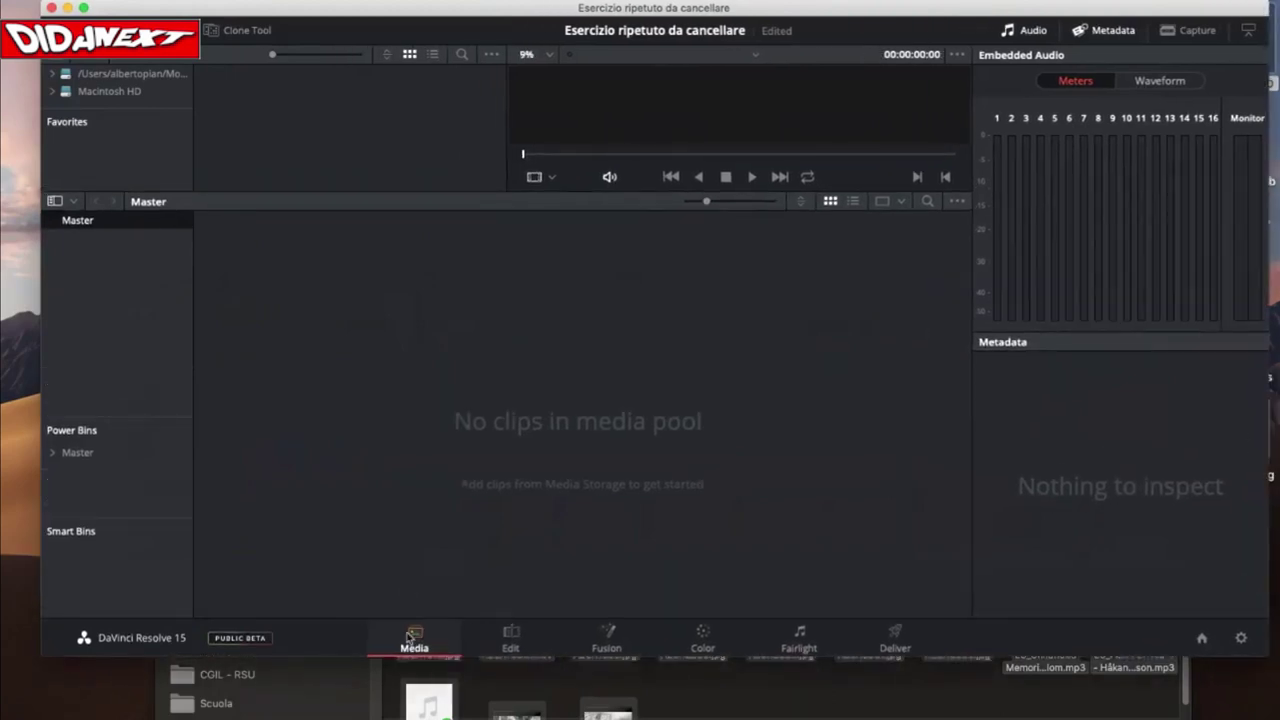
left_click(757, 698)
key("super+a")
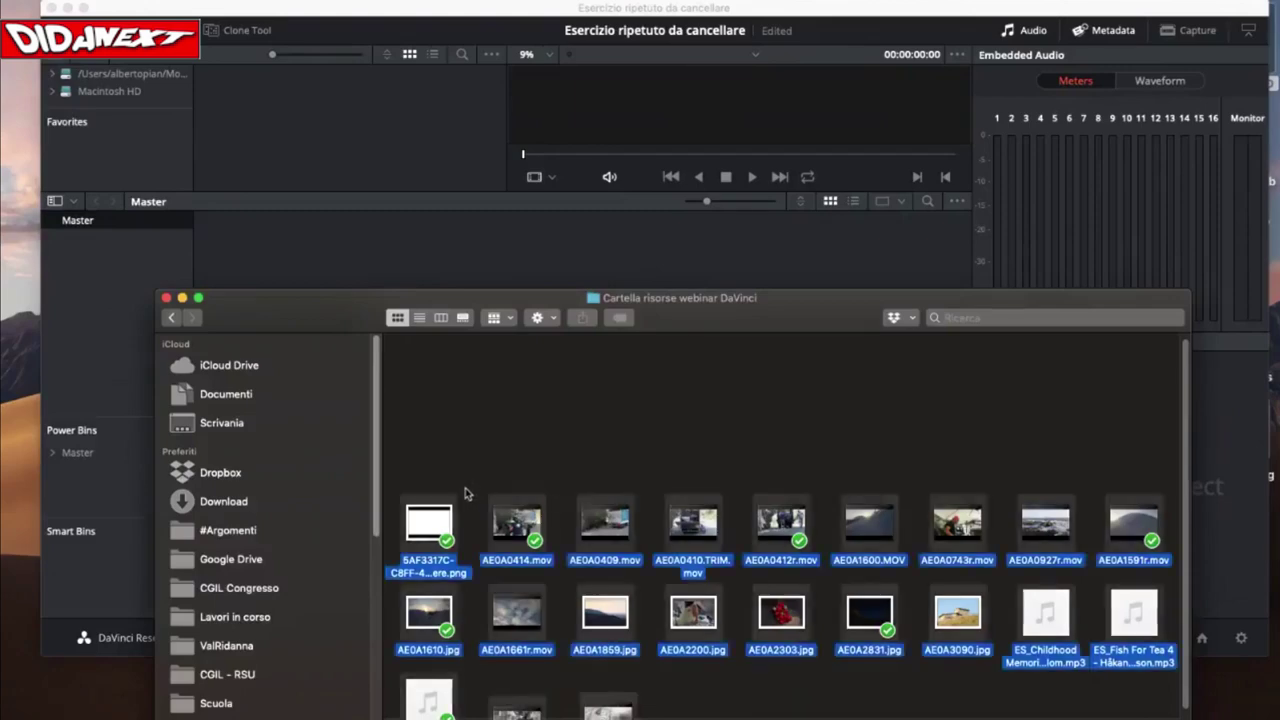
left_click_drag(427, 518, 280, 250)
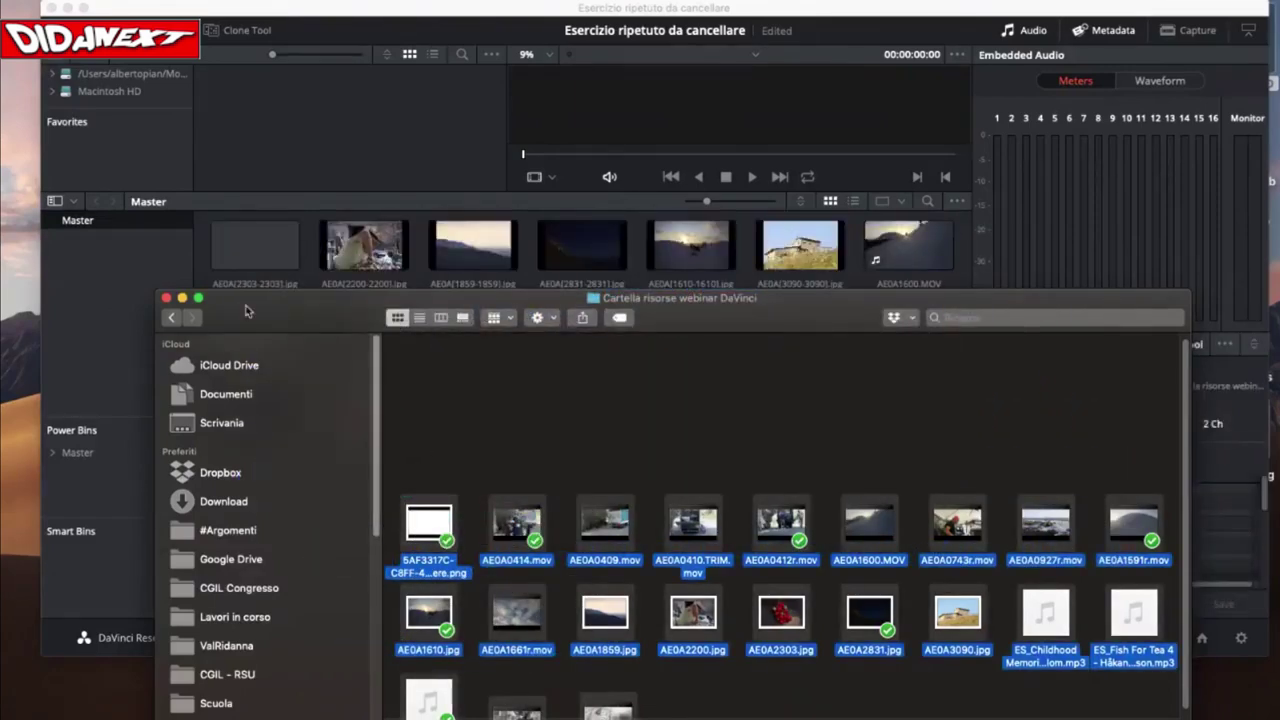
- Bring the Resolve window back in front of the Finder, make it taller, and deselect the imported clips
left_click_drag(241, 311, 266, 315)
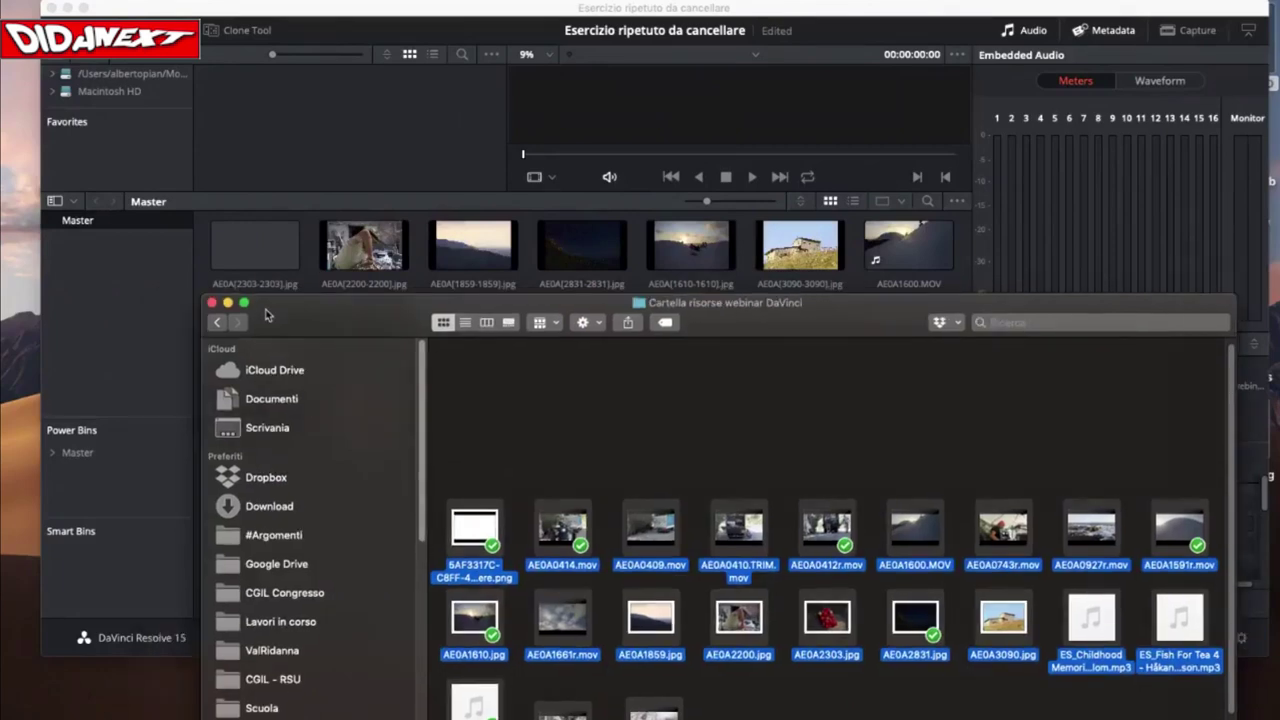
left_click(350, 24)
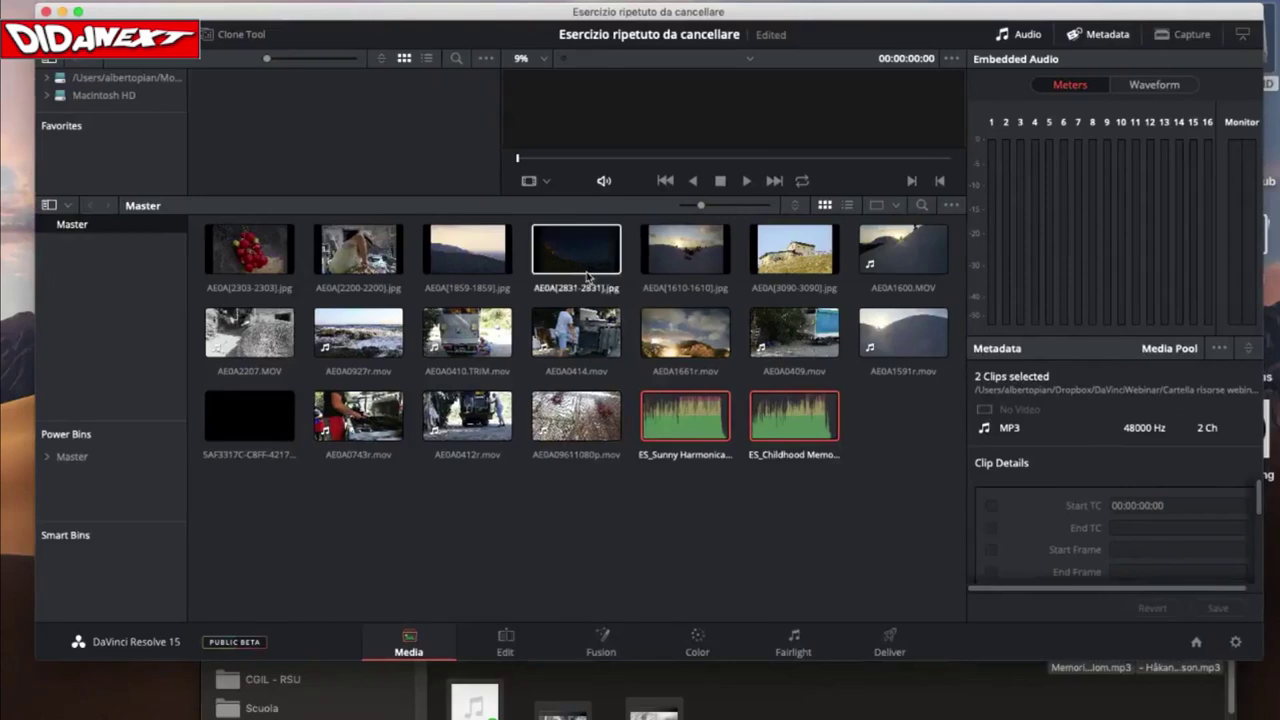
left_click_drag(1258, 660, 1264, 706)
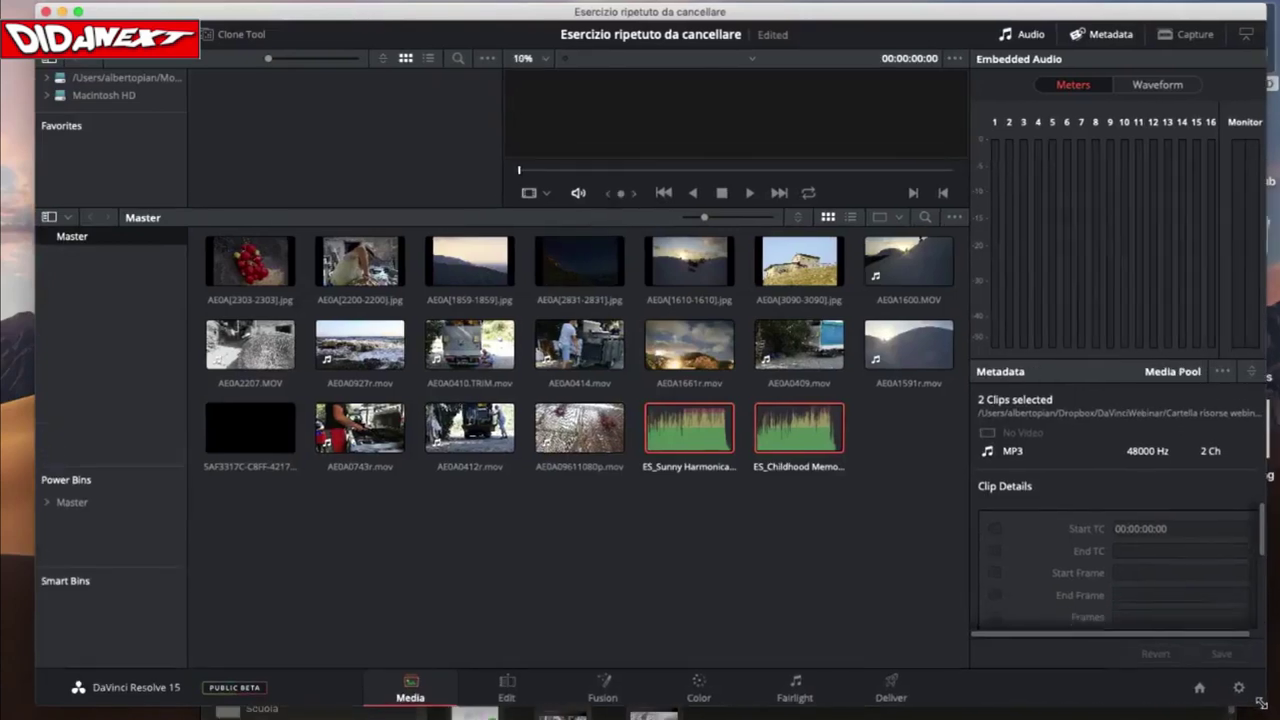
left_click(418, 543)
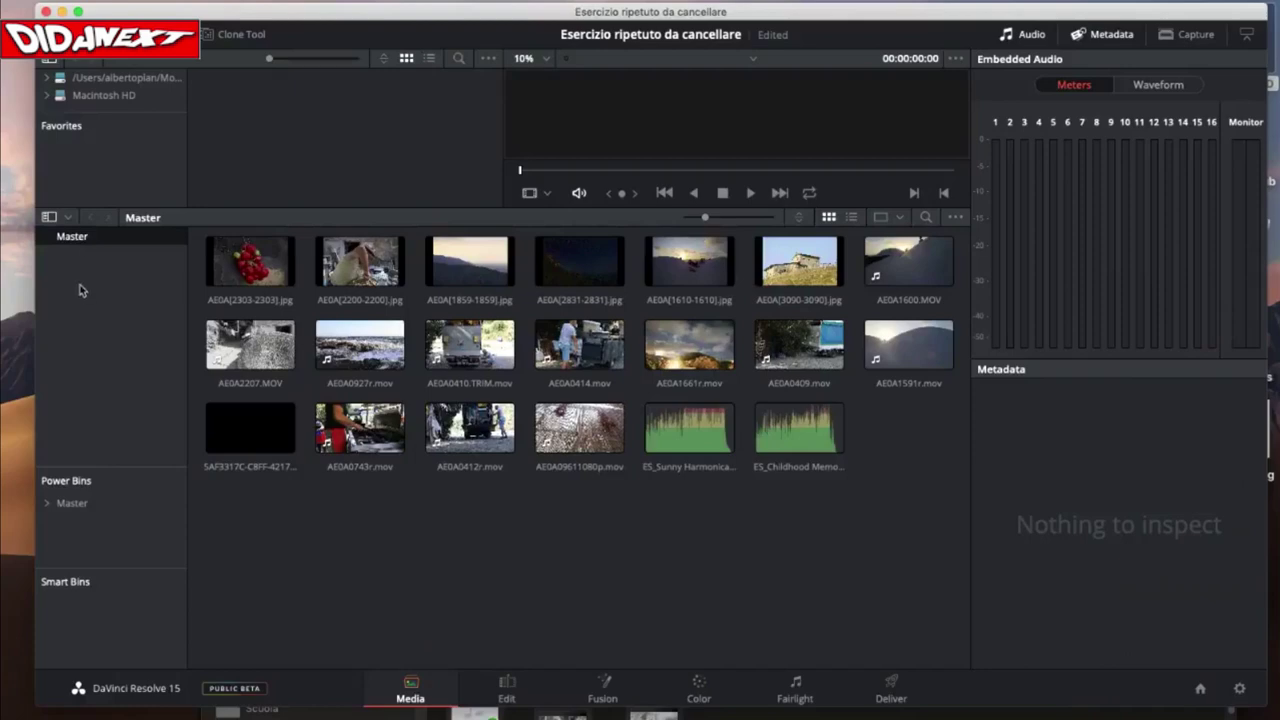
- Add a bin named Inspiration under Master in the media pool
right_click(88, 261)
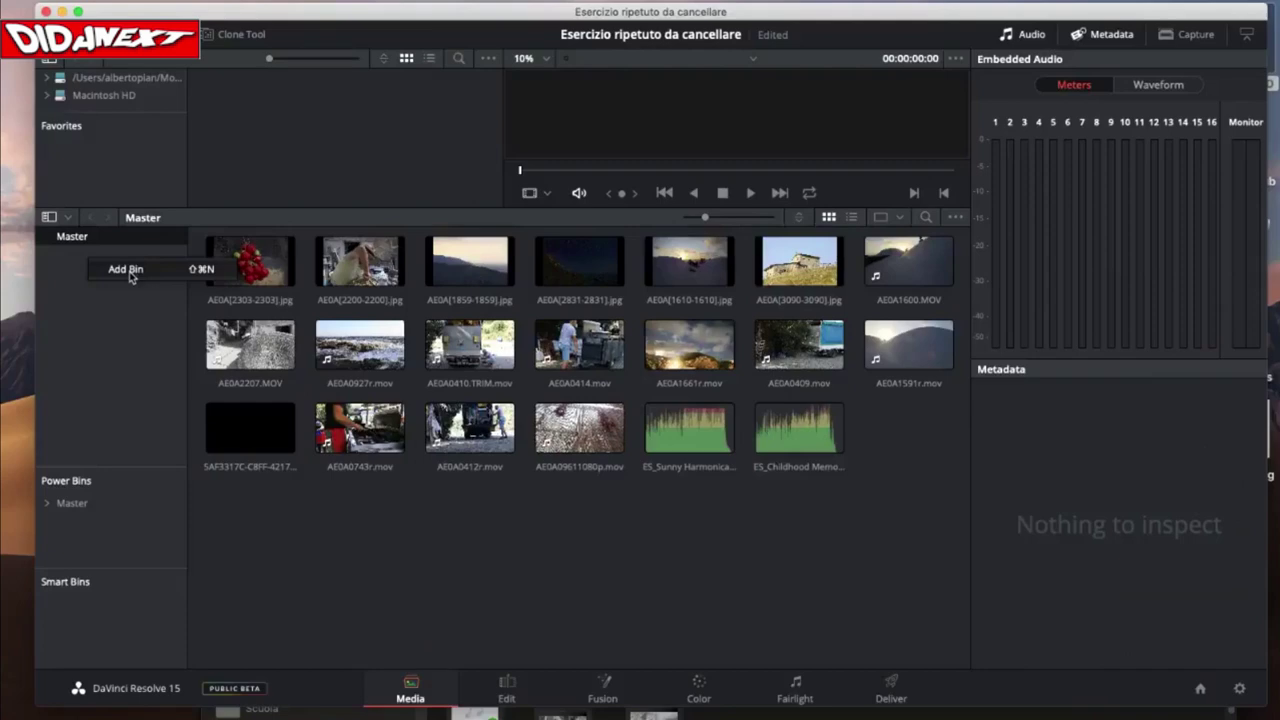
left_click(127, 269)
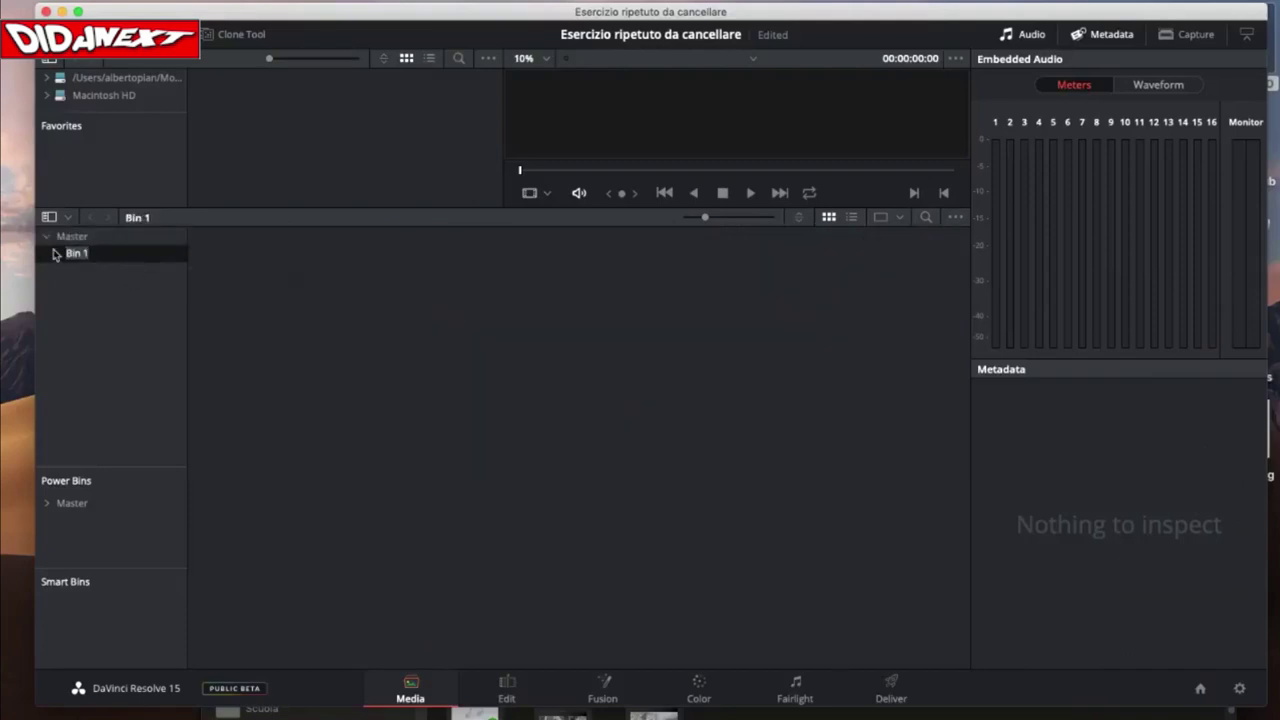
type("Inspiration")
key("Return")
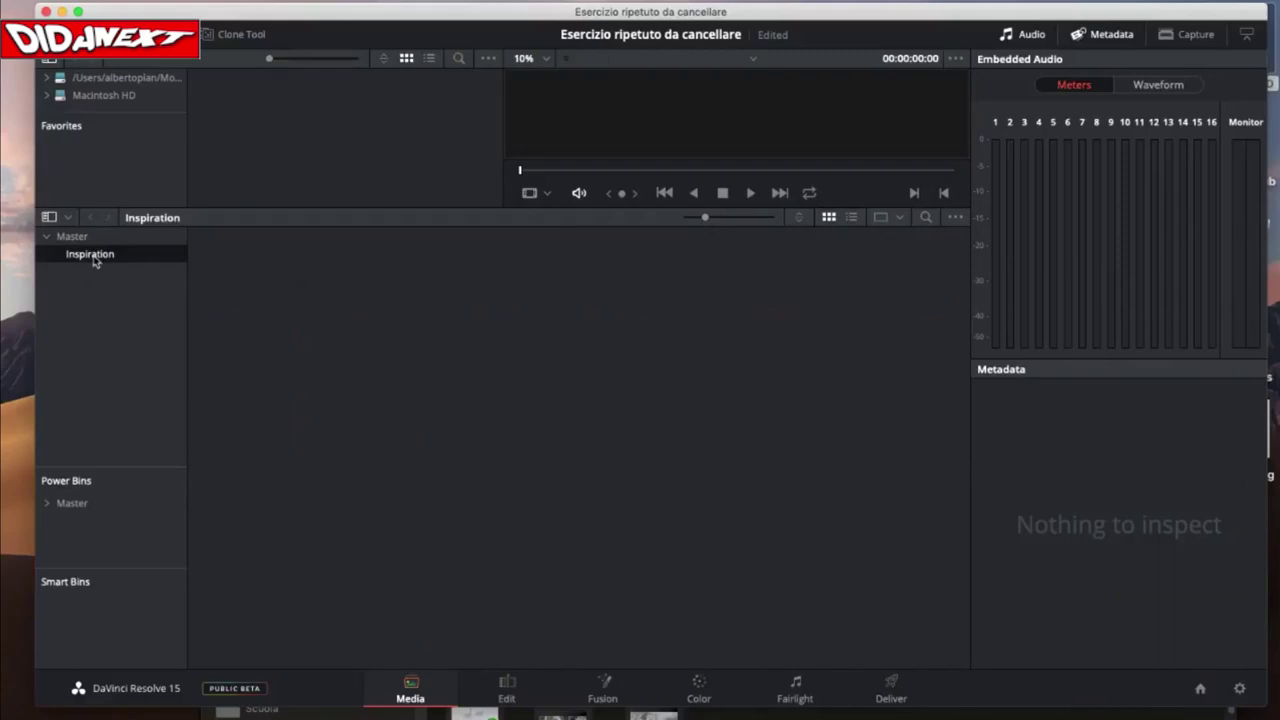
- Add a second bin named Docufilm under Master, and select the Inspiration bin
right_click(86, 277)
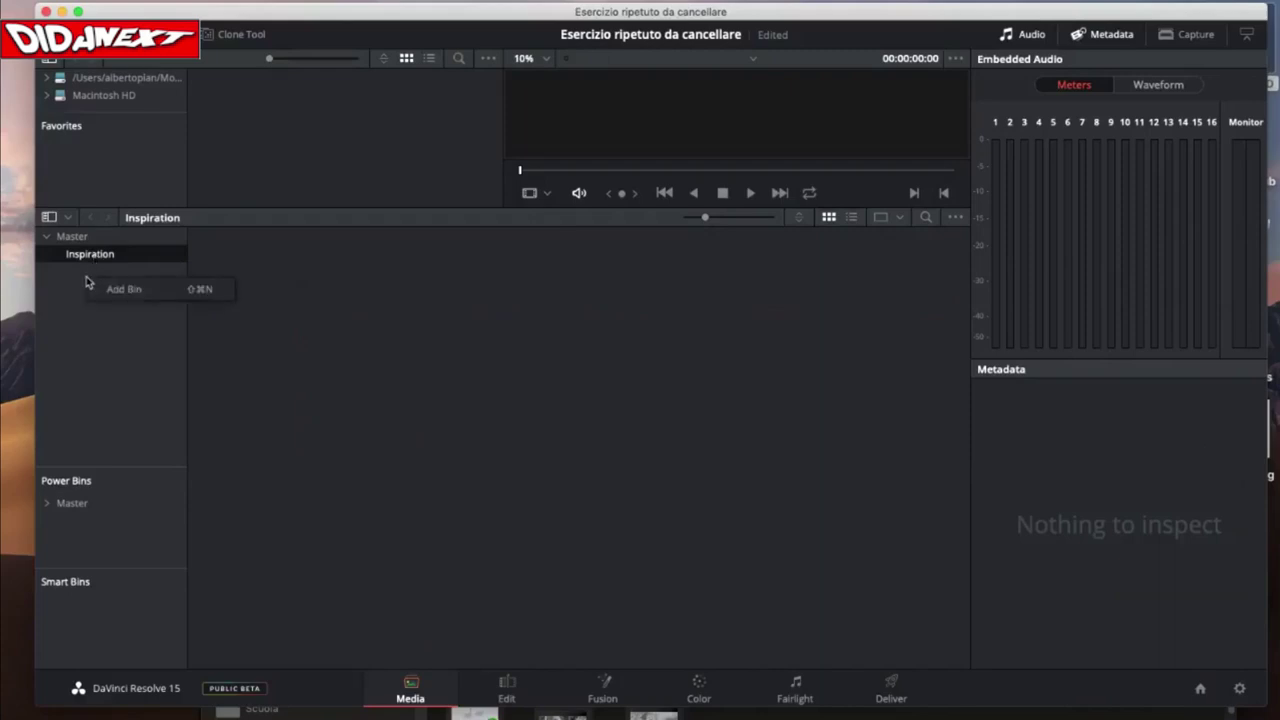
left_click(116, 292)
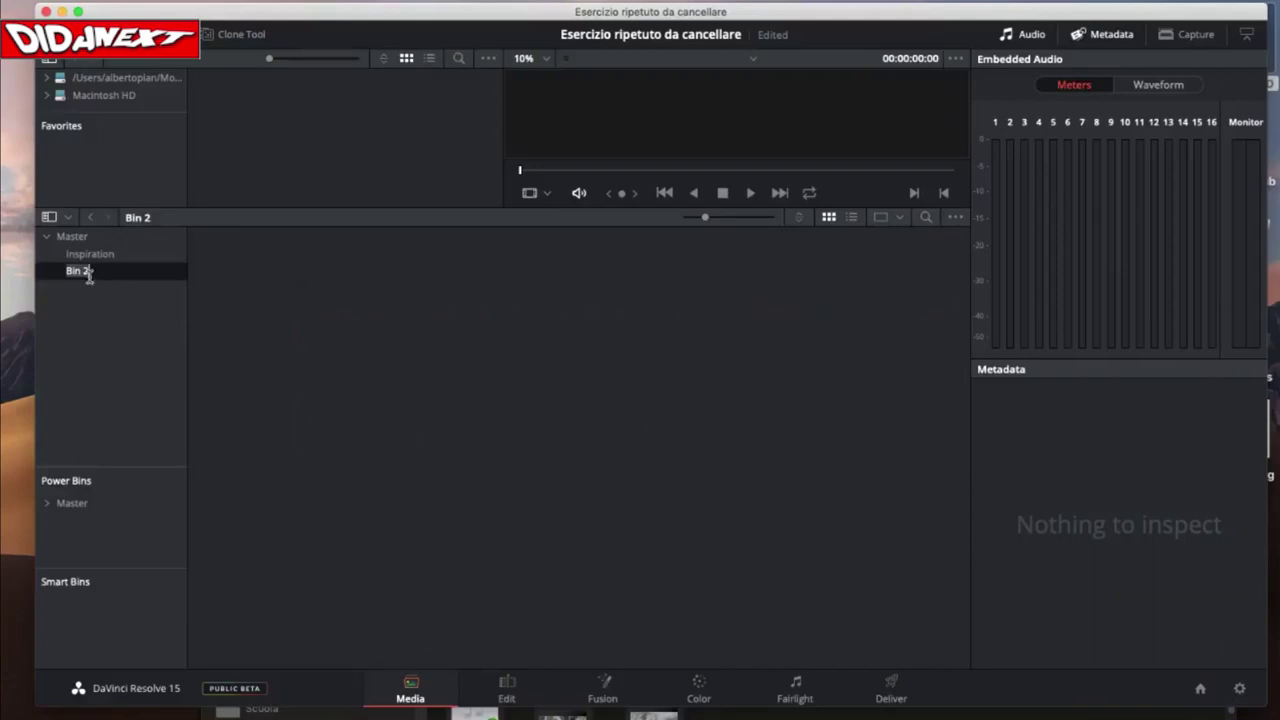
key("BackSpace")
type("Docufilm")
key("Return")
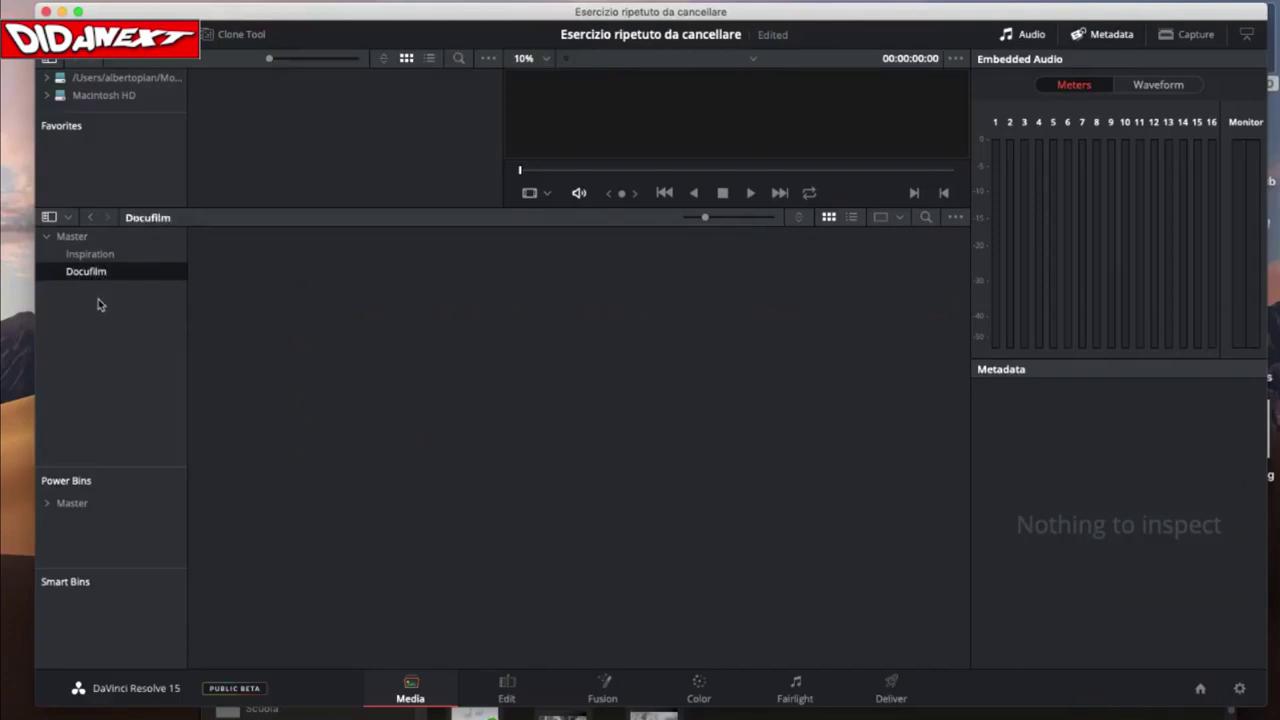
left_click(119, 253)
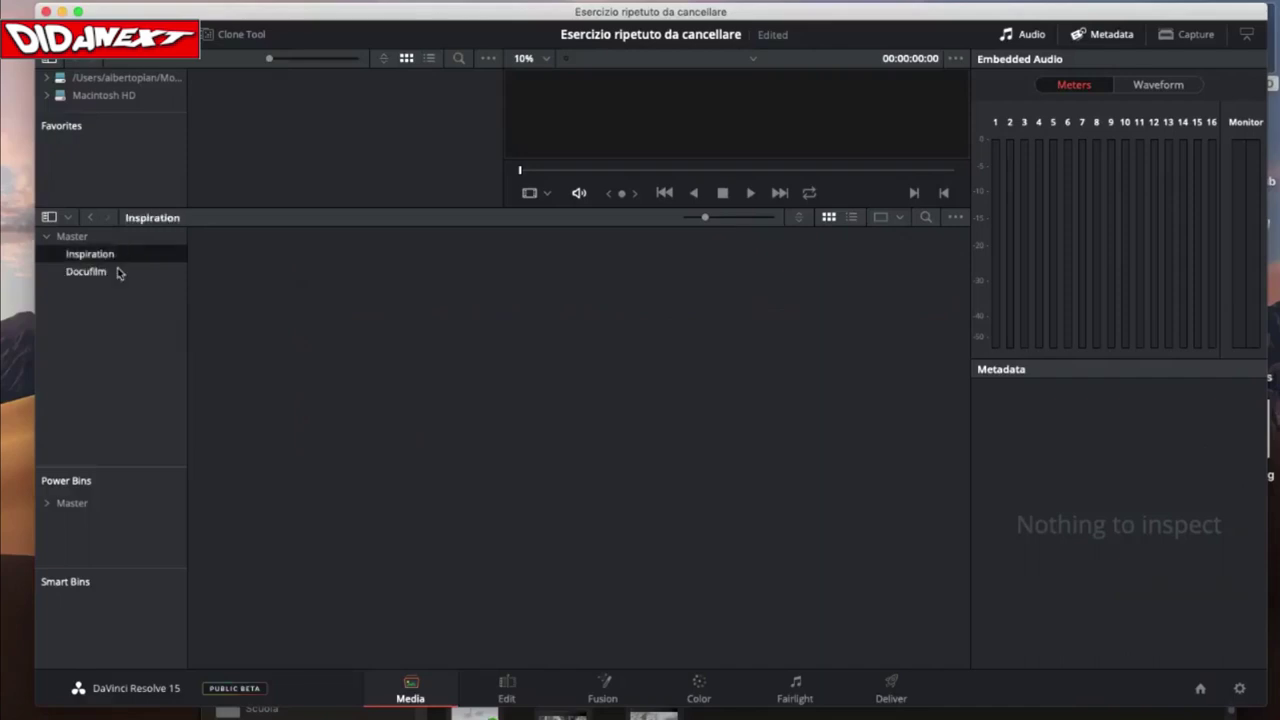
- Add a bin named Video inside the Inspiration bin
left_click(117, 273)
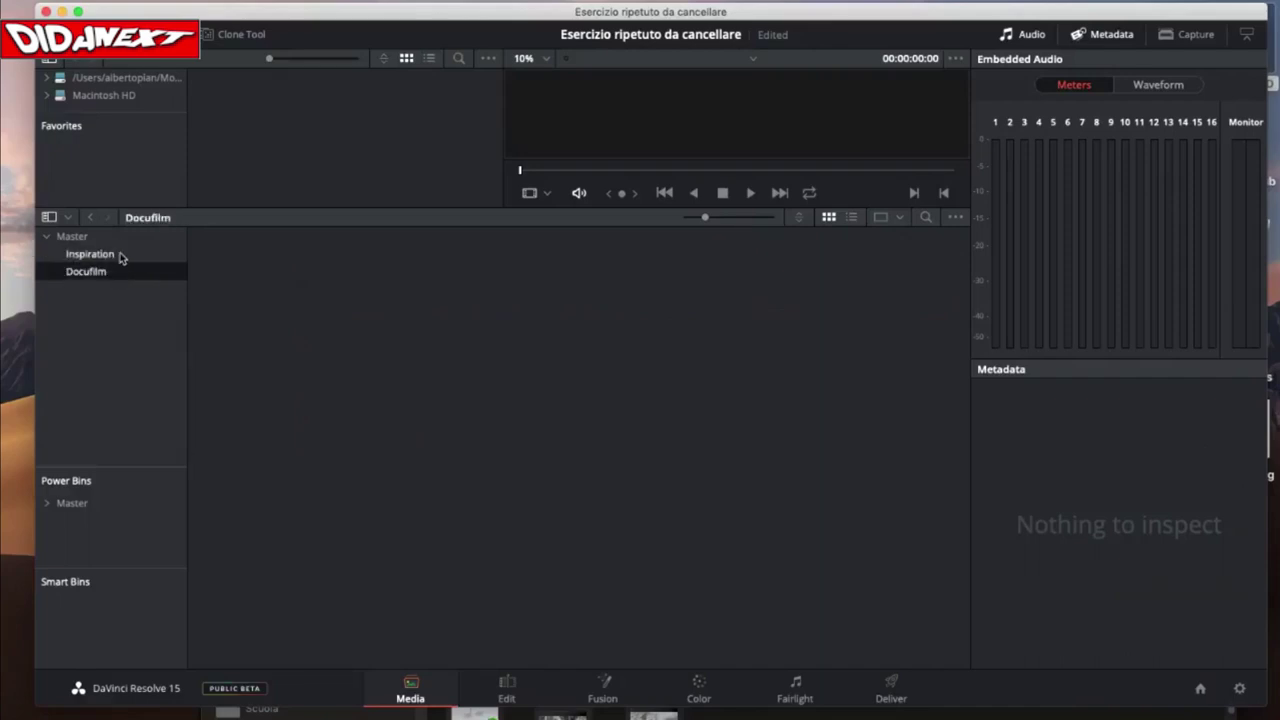
left_click(129, 256)
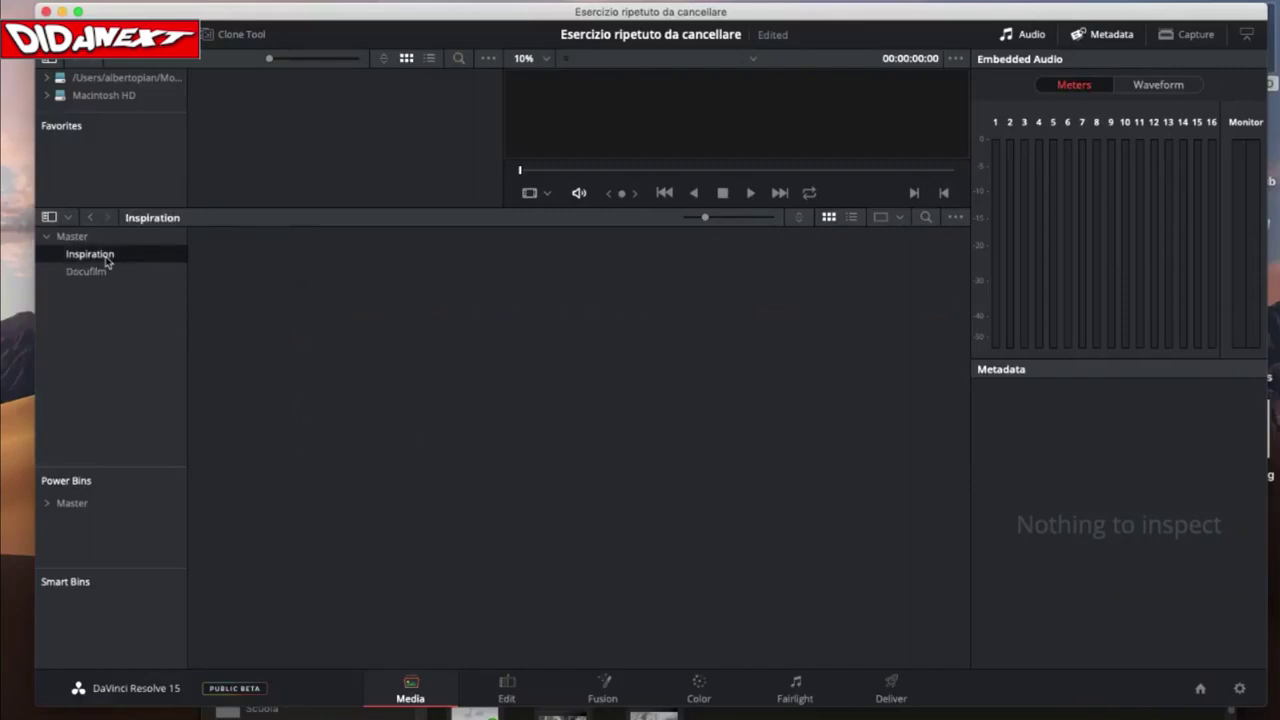
right_click(106, 262)
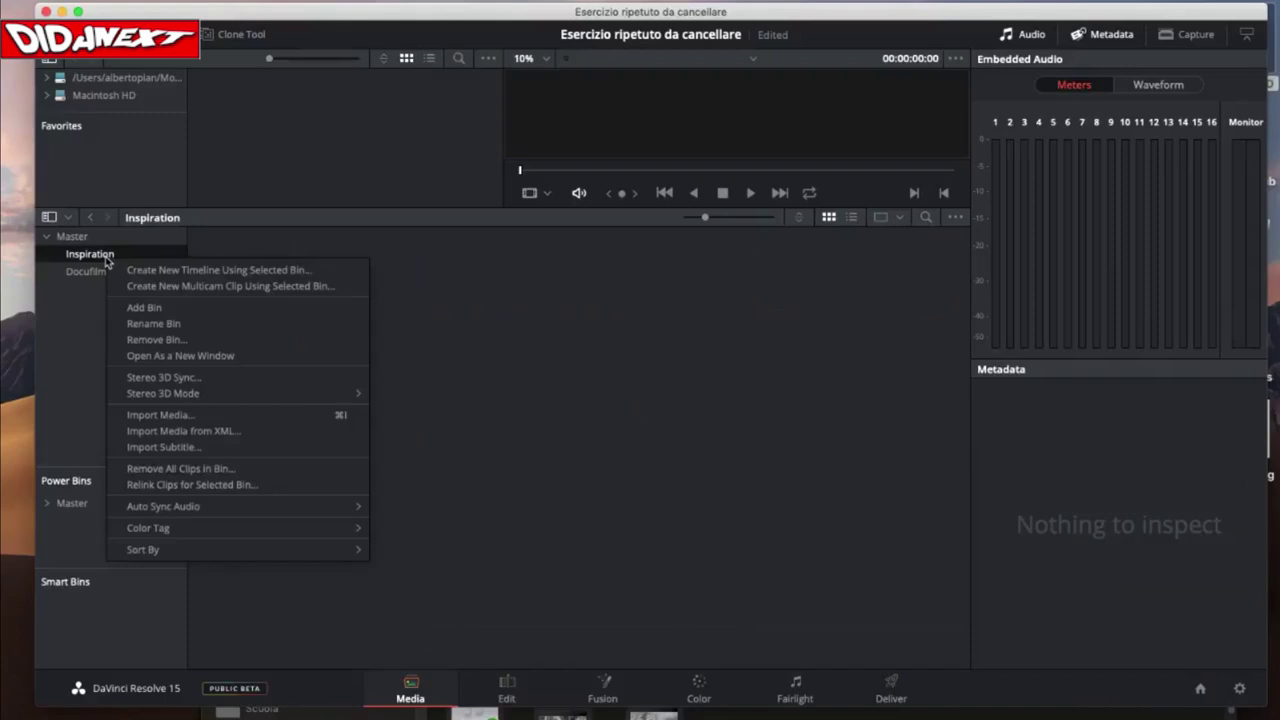
left_click(145, 308)
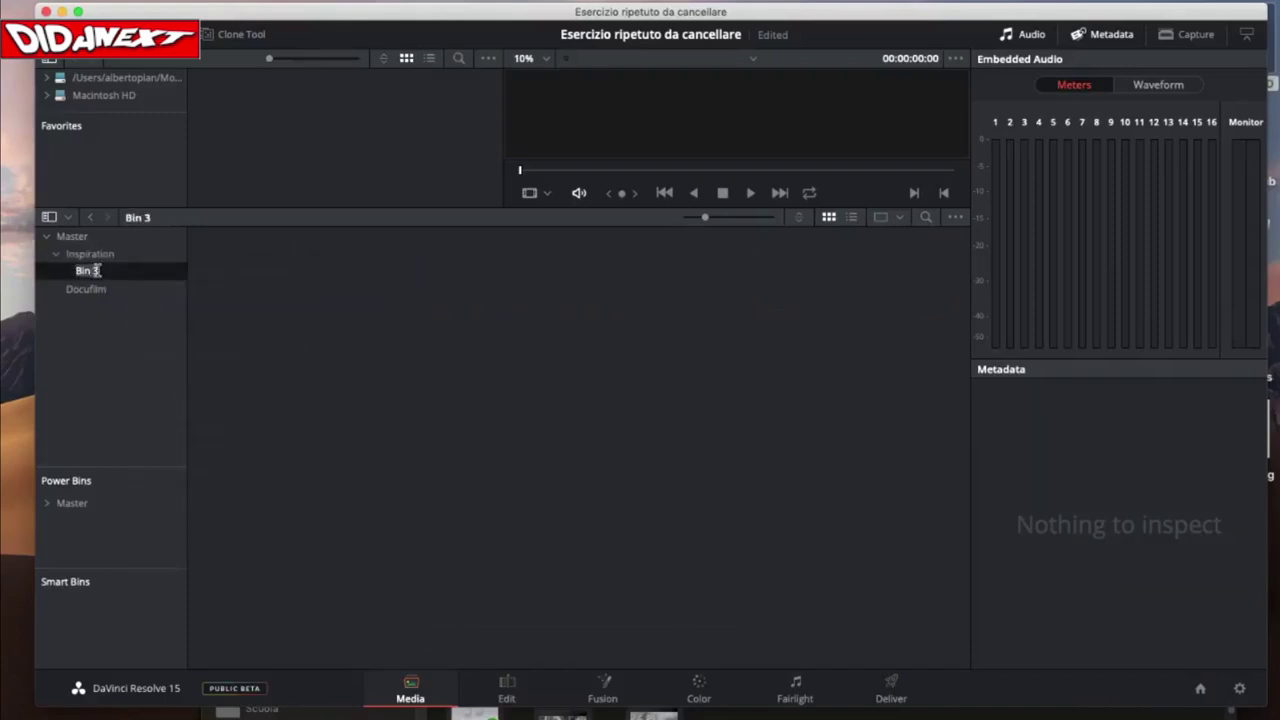
key("BackSpace")
type("Video")
- Add a second bin named Photo inside the Inspiration bin
left_click(110, 255)
right_click(110, 255)
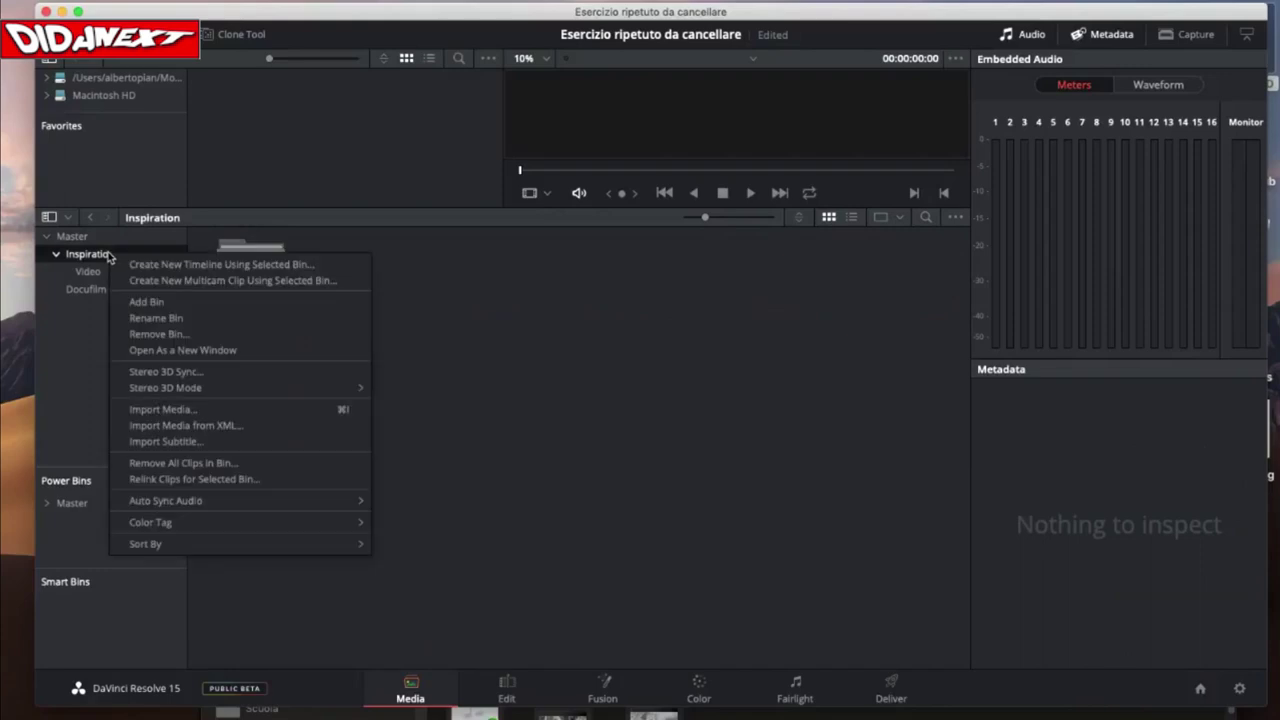
left_click(143, 301)
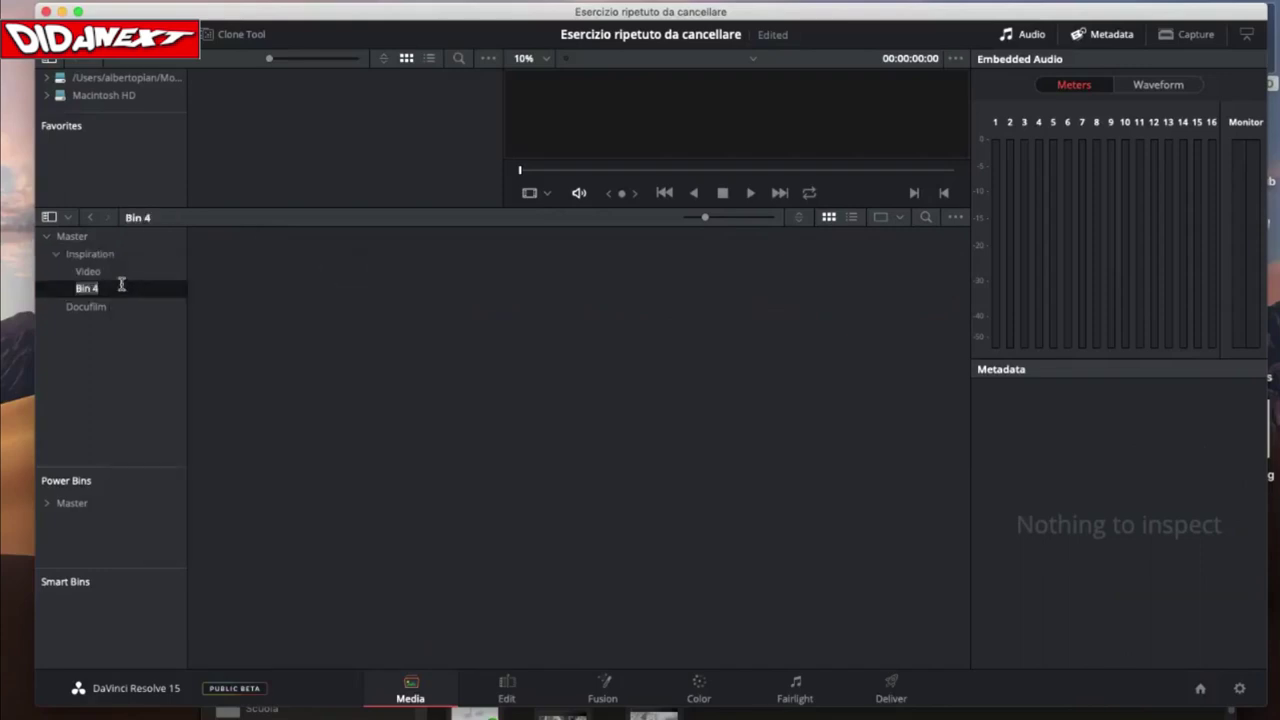
key("BackSpace")
type("Photo")
key("Return")
- Add a bin named Audio directly under Master, alongside Inspiration and Docufilm
right_click(82, 353)
left_click(111, 358)
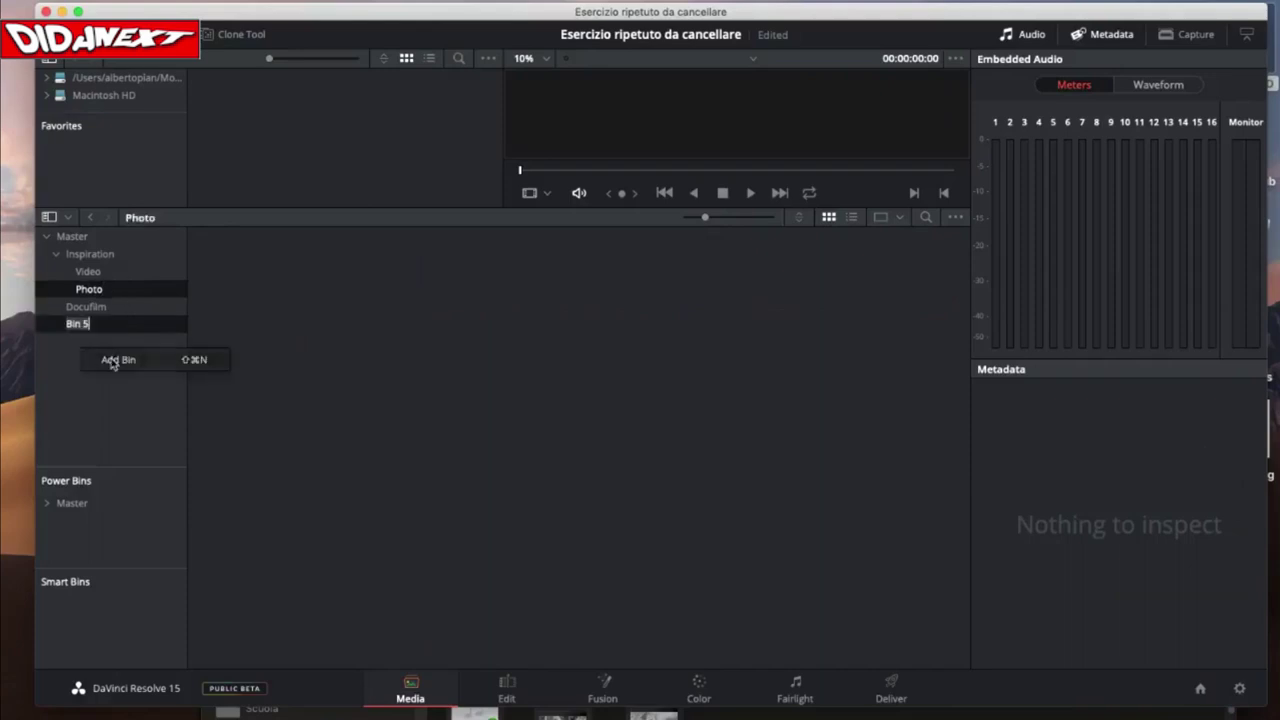
key("BackSpace")
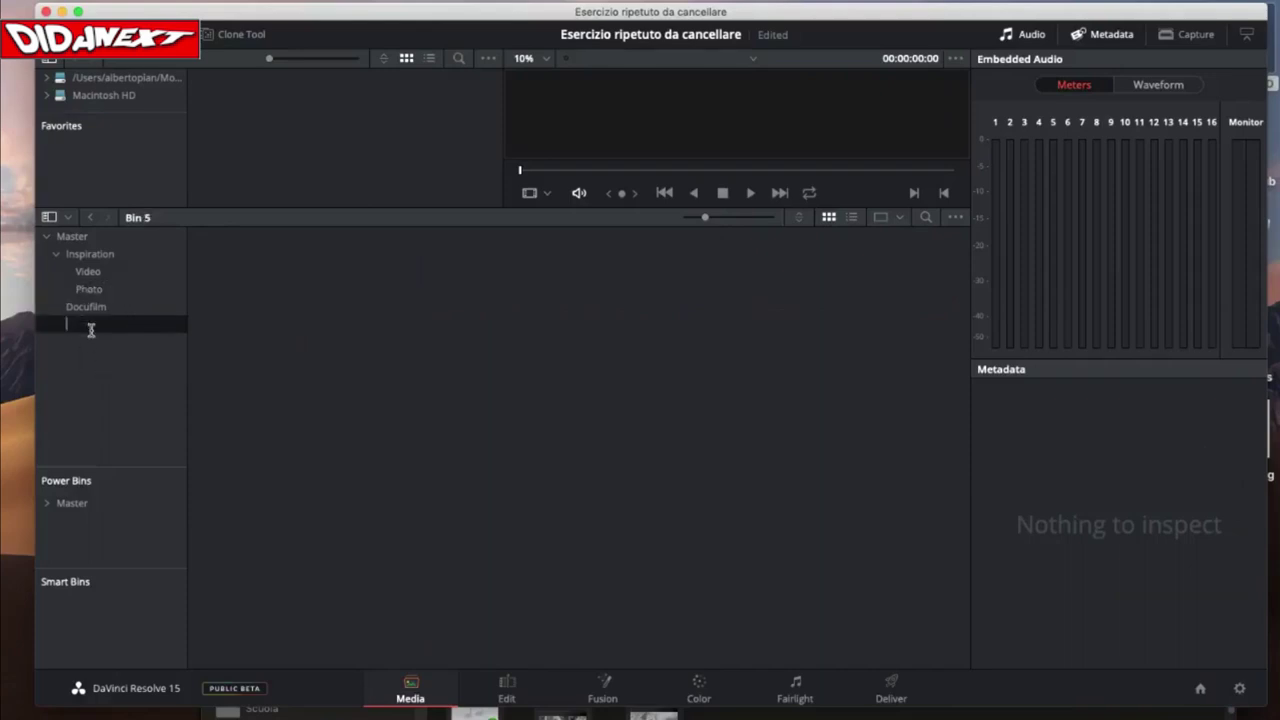
type("Audio")
key("Return")
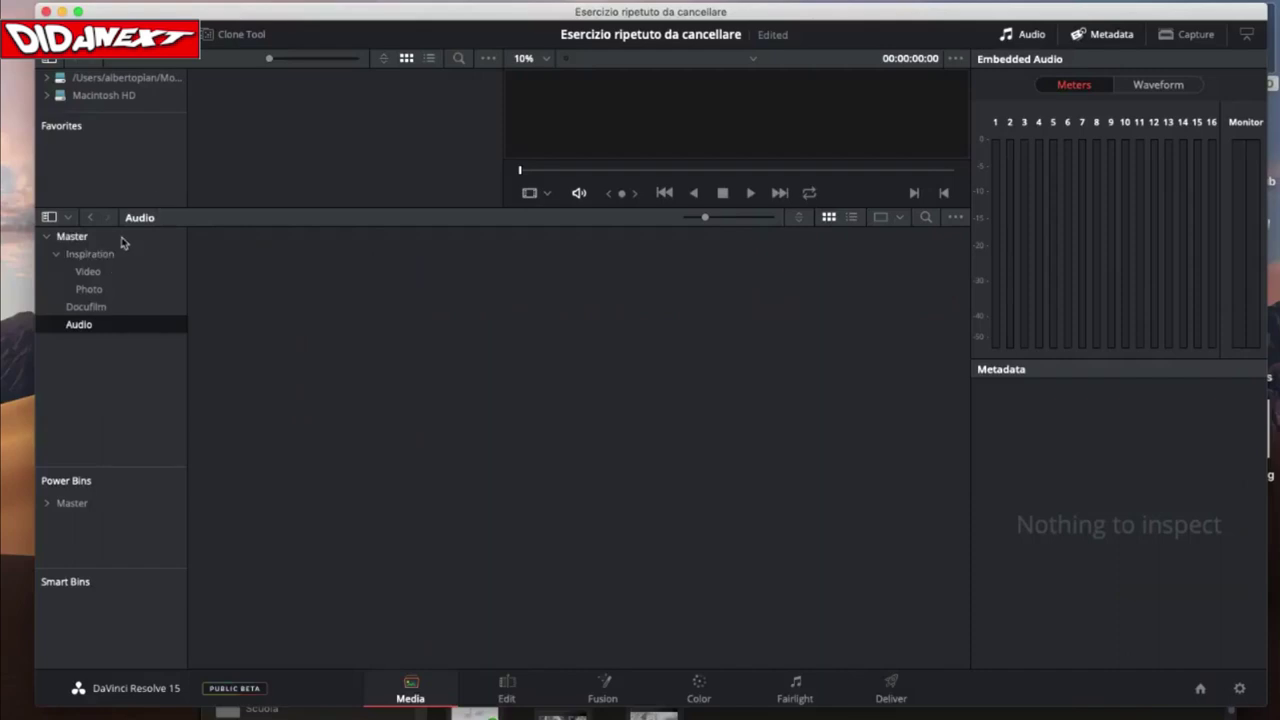
- Move the two music clips, ES_Sunny Harmonica and ES_Childhood, from Master into the Audio bin
left_click(122, 243)
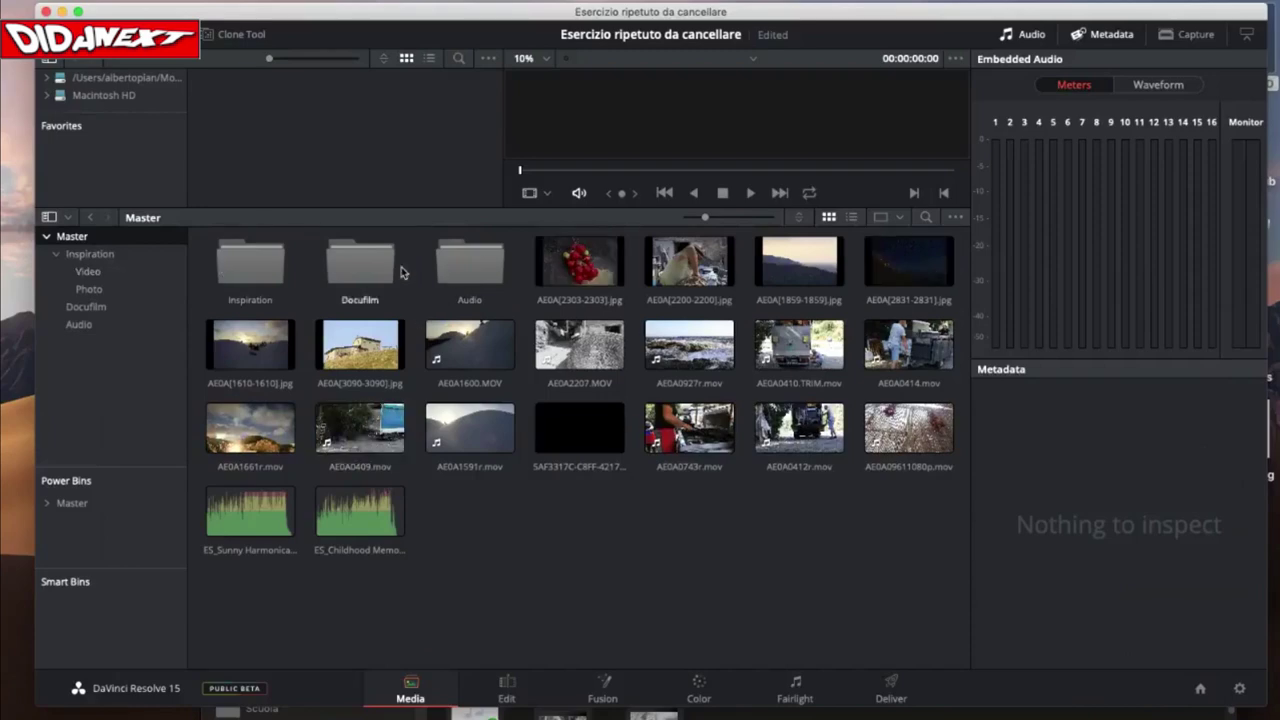
left_click(371, 517)
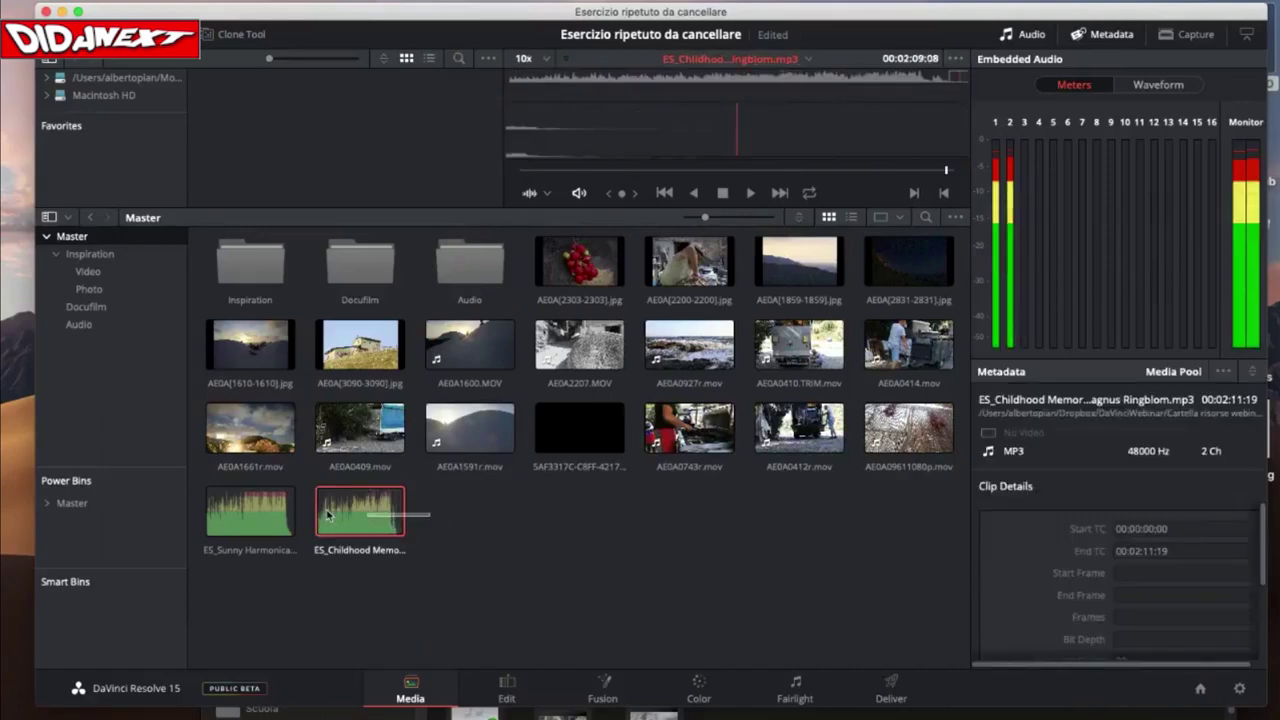
left_click(229, 516, "shift")
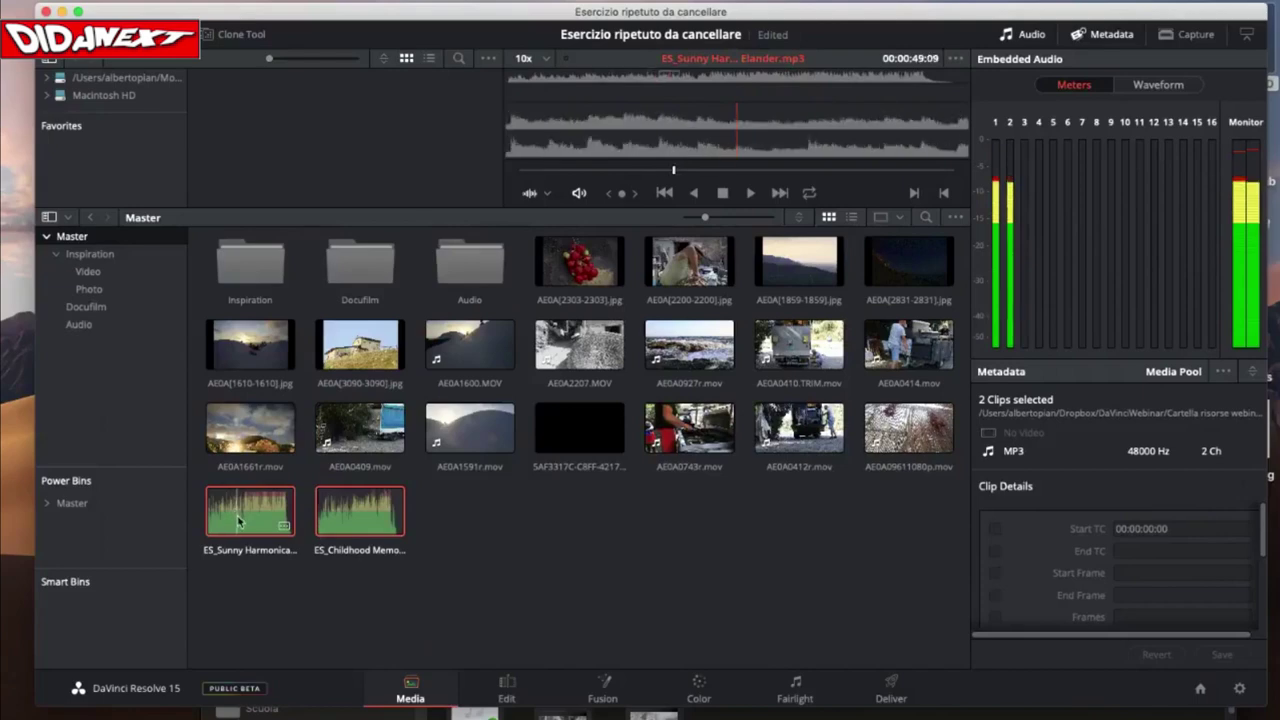
left_click_drag(229, 516, 478, 270)
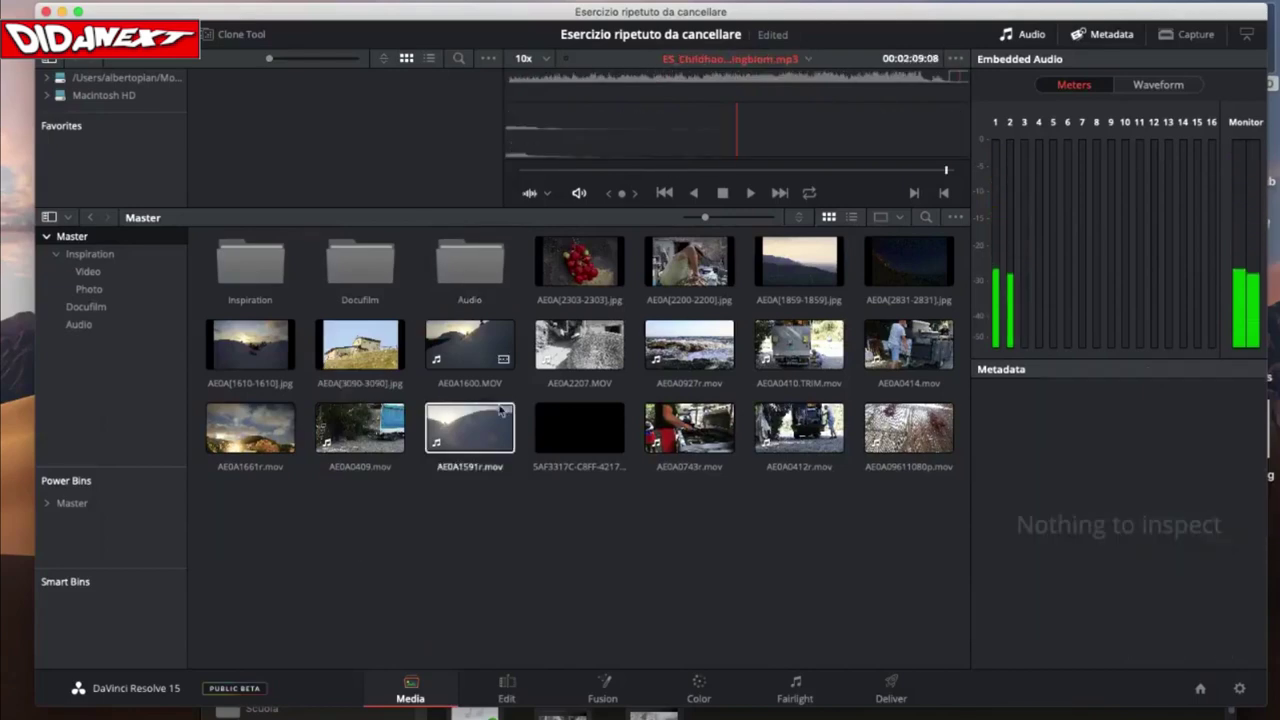
- Move all six JPG stills from Master into the Photo bin inside Inspiration
left_click(587, 284)
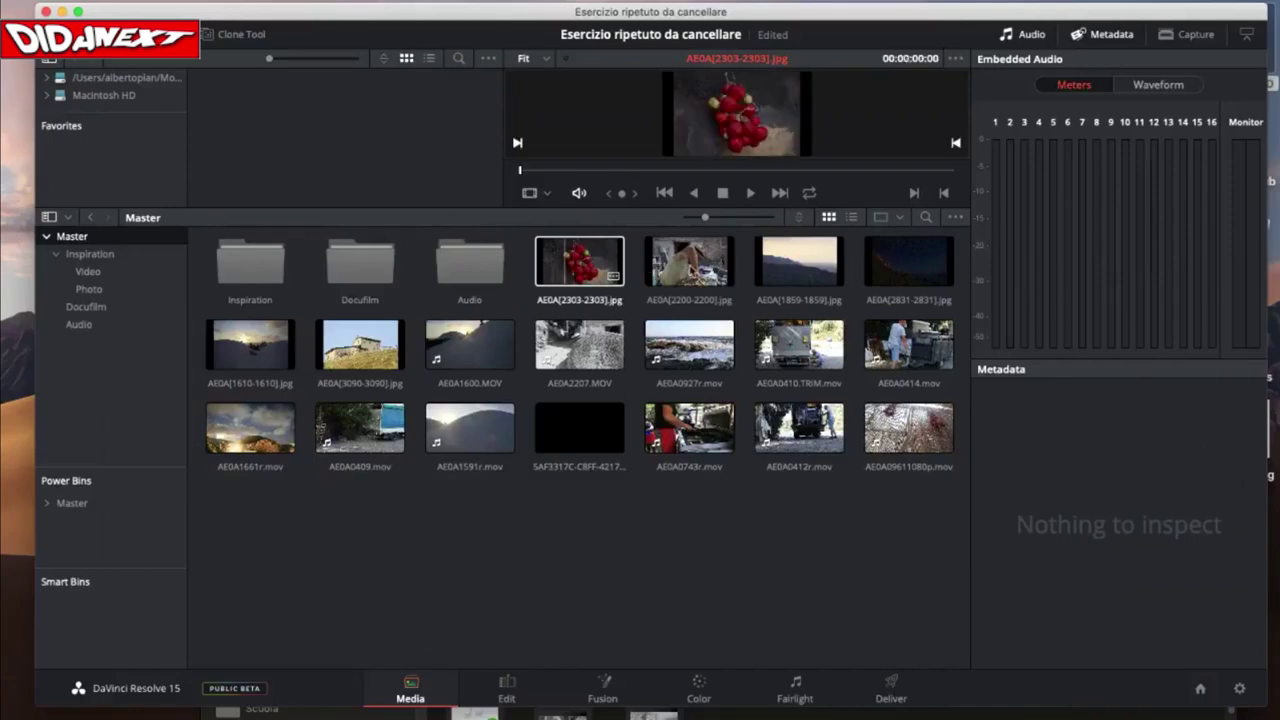
left_click(689, 262, "shift")
left_click(784, 267, "shift")
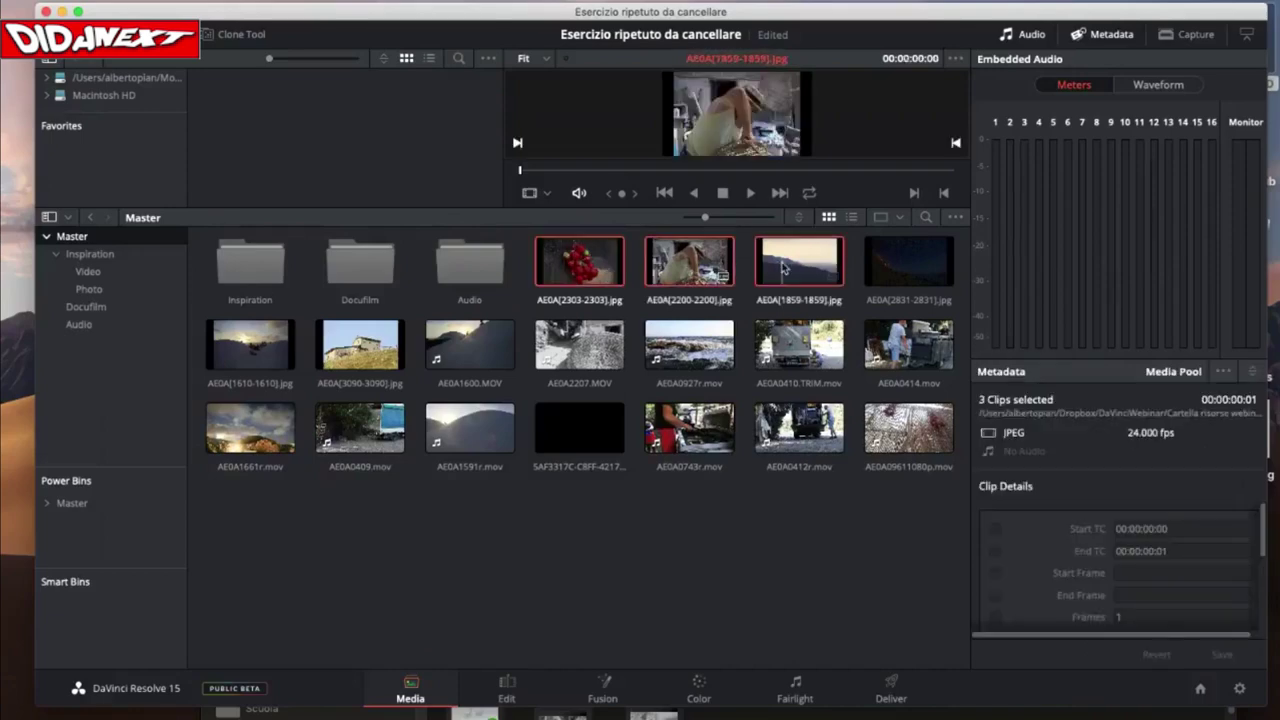
left_click(900, 258, "shift")
left_click(249, 359, "shift")
left_click(355, 352, "shift")
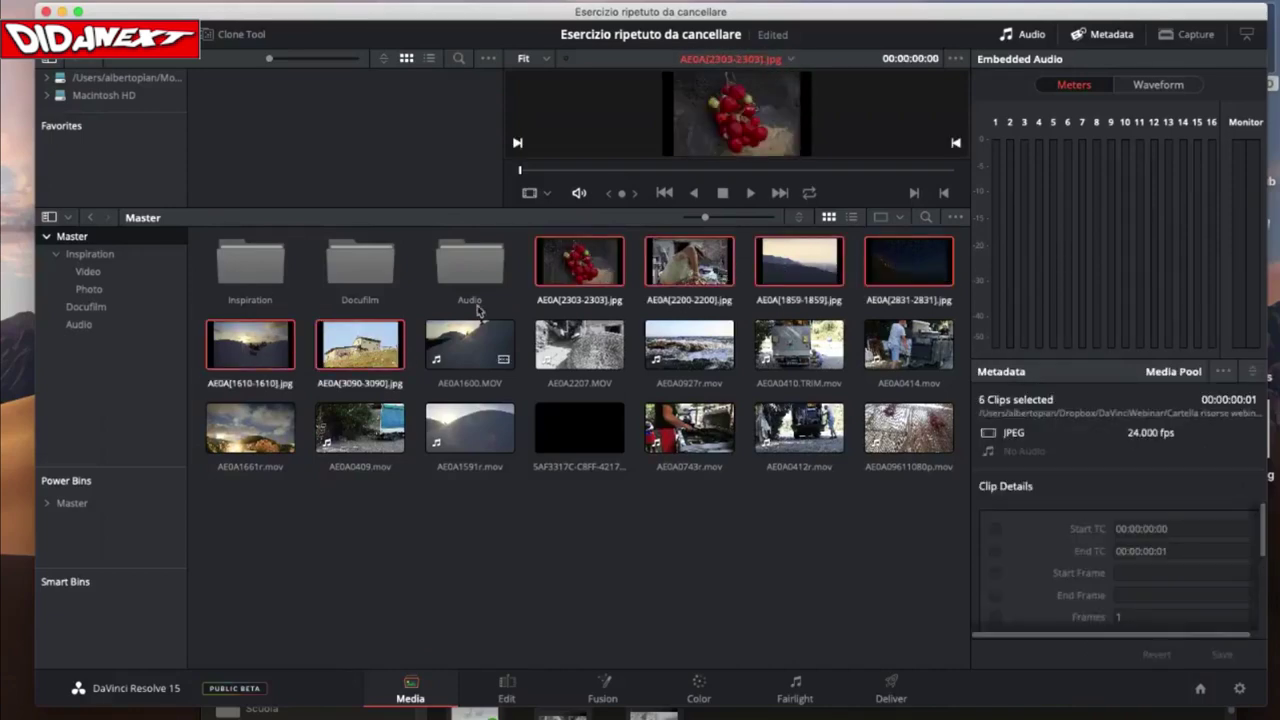
left_click_drag(558, 266, 100, 293)
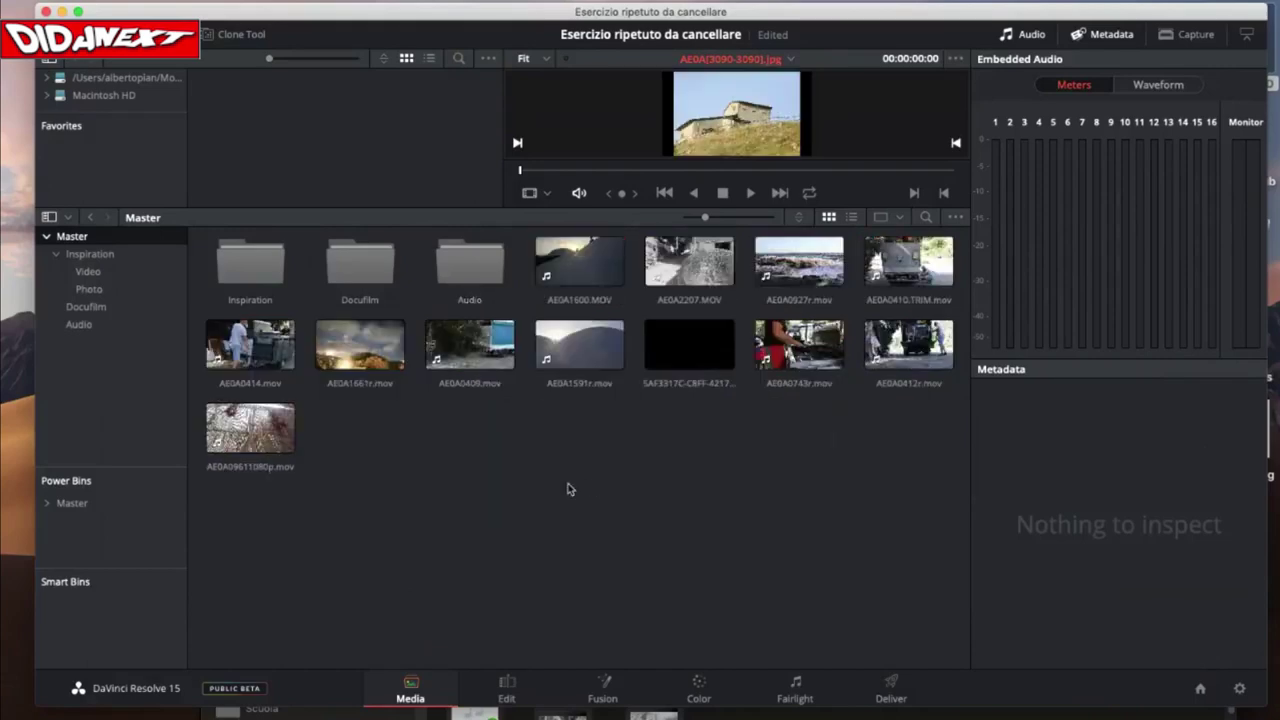
- Move AE0A1600.MOV, AE0A2207.MOV, AE0A0927r.mov, AE0A1591r.mov, AE0A1661r.mov and AE0A09611080p.mov from Master into the Video bin inside Inspiration
left_click_drag(567, 489, 237, 340)
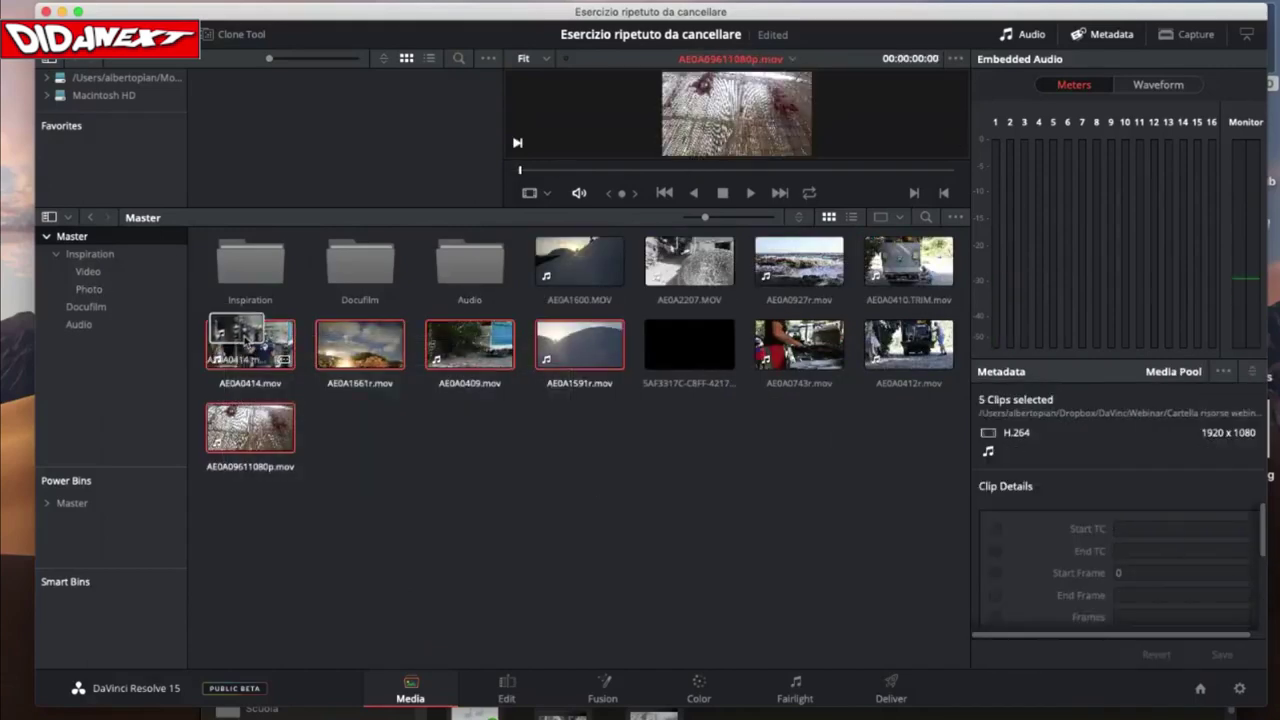
left_click(441, 483)
left_click(580, 281)
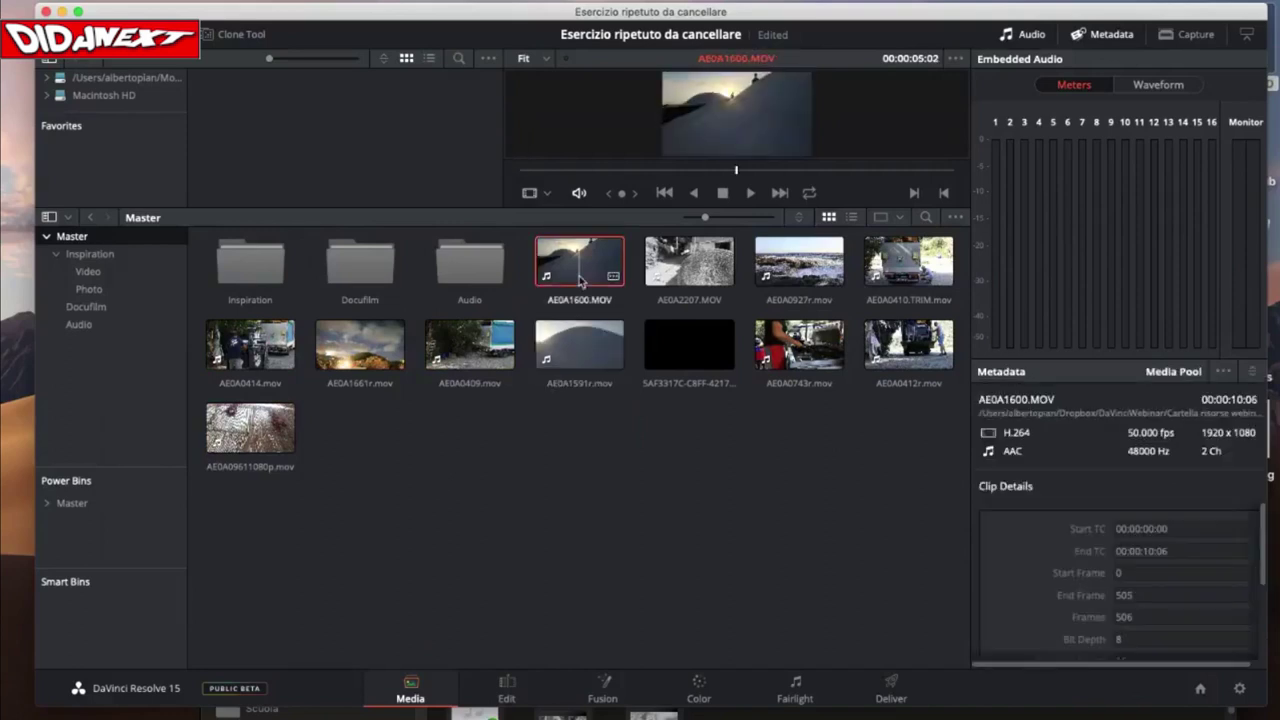
left_click(584, 340, "super")
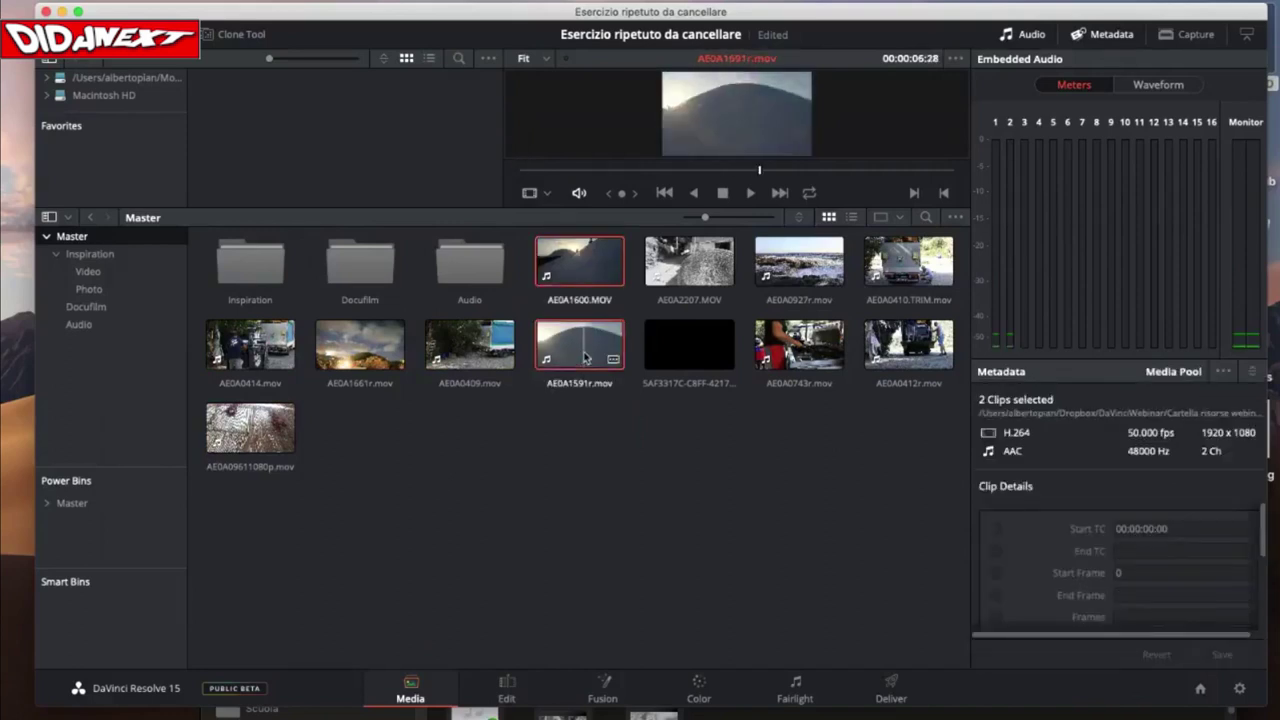
left_click(799, 262, "super")
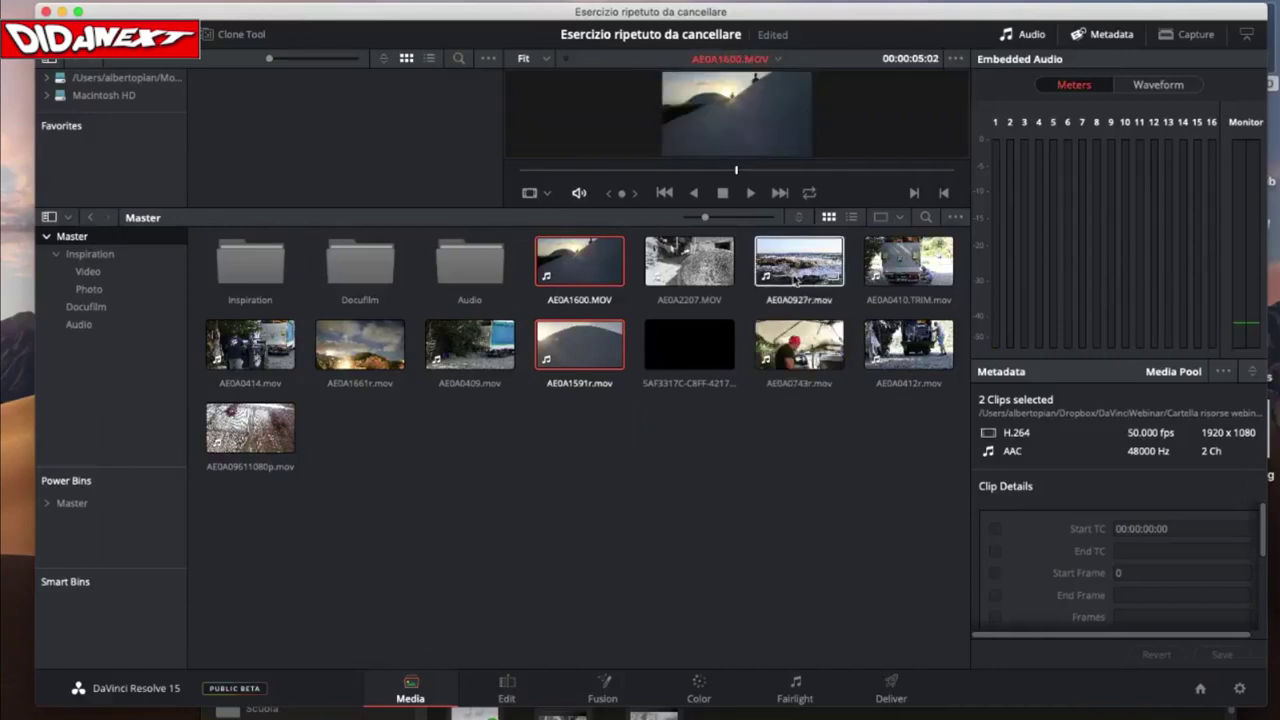
left_click(689, 262, "super")
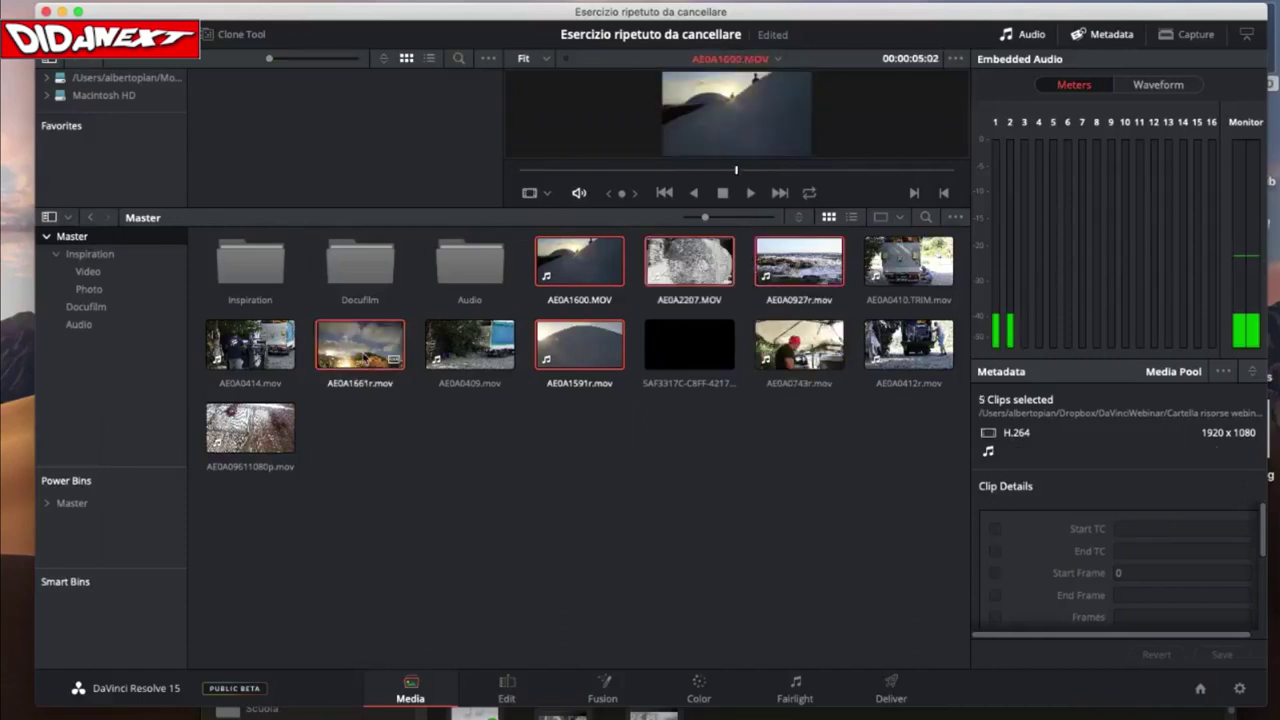
left_click(360, 344, "super")
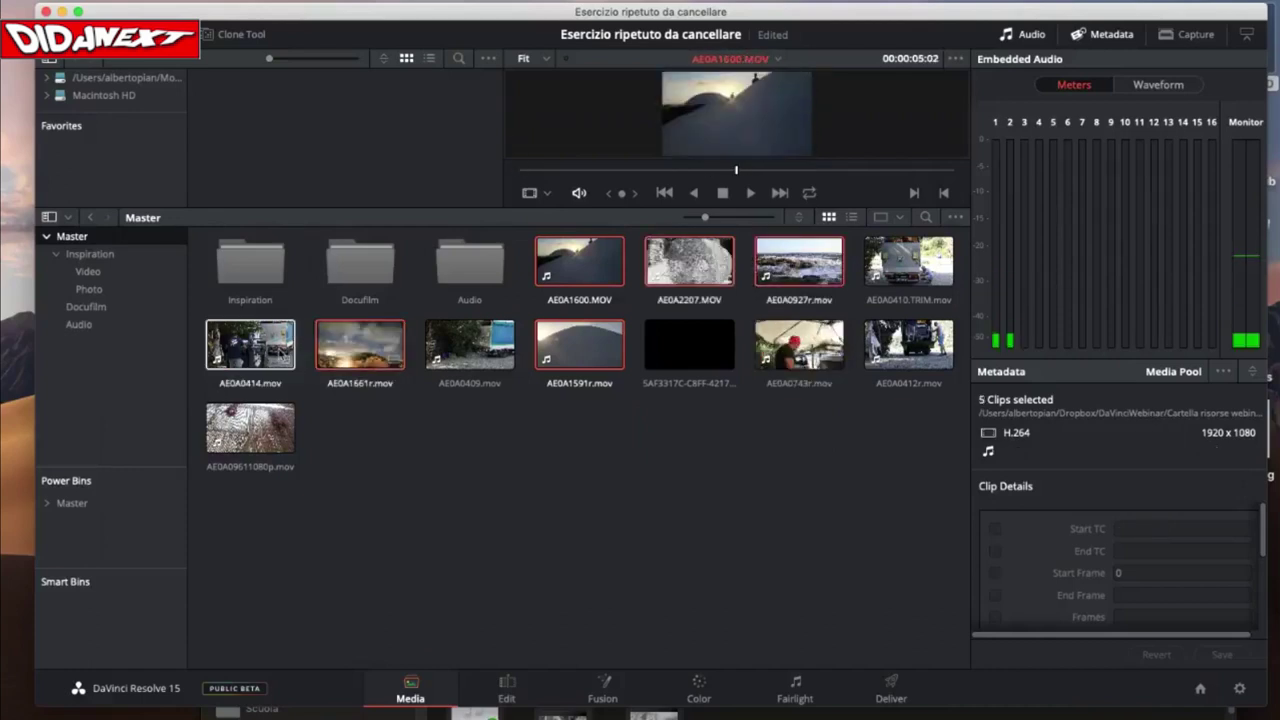
left_click(462, 347, "super")
left_click(247, 437, "super")
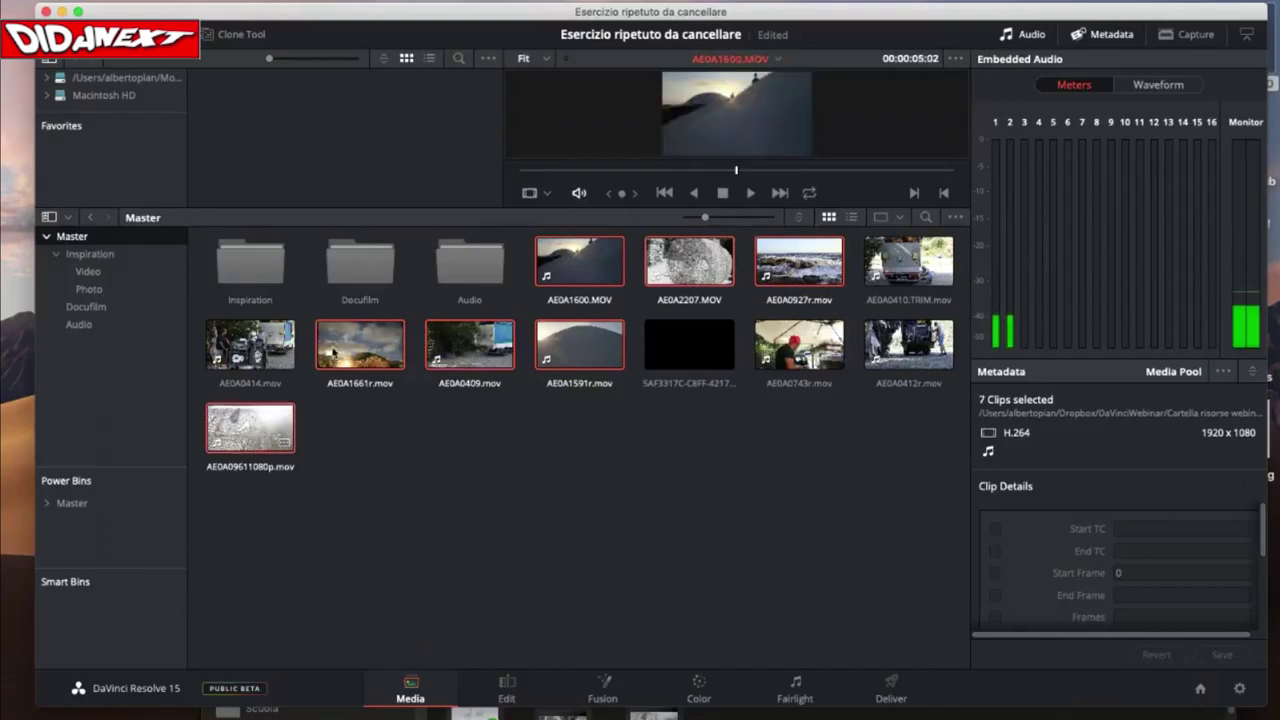
left_click(469, 345, "super")
left_click(360, 347, "super")
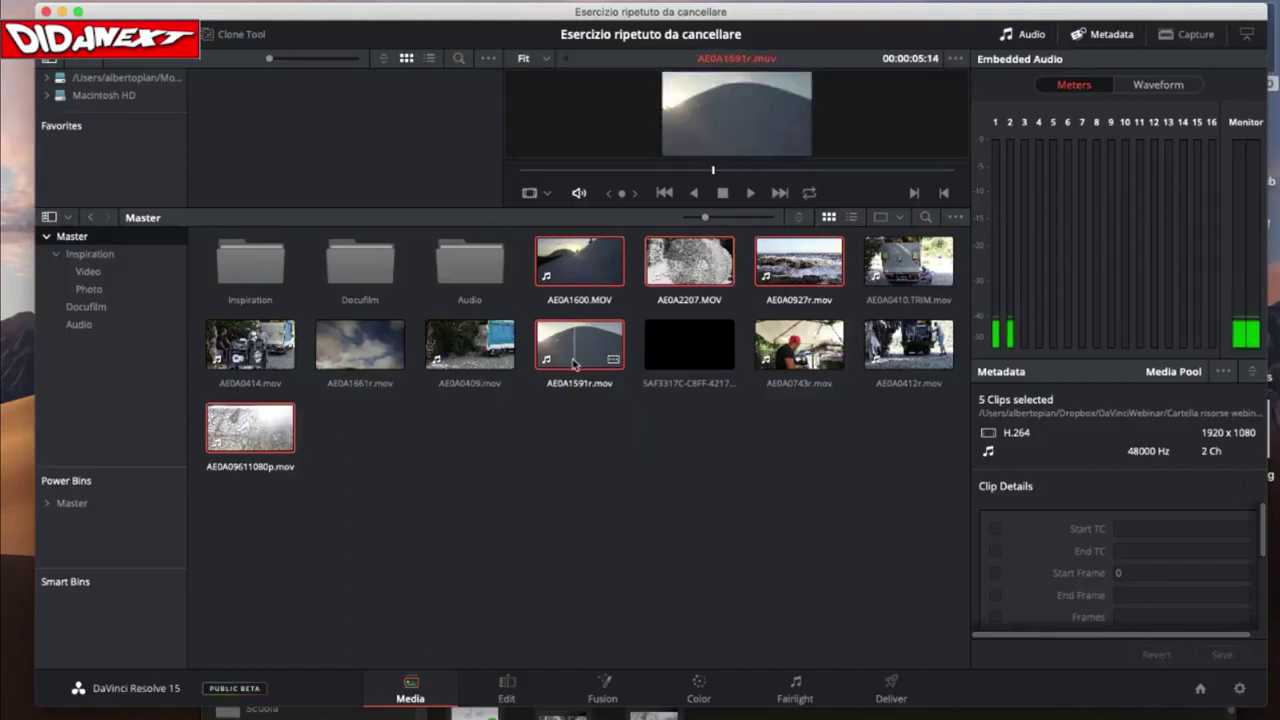
left_click(388, 358, "super")
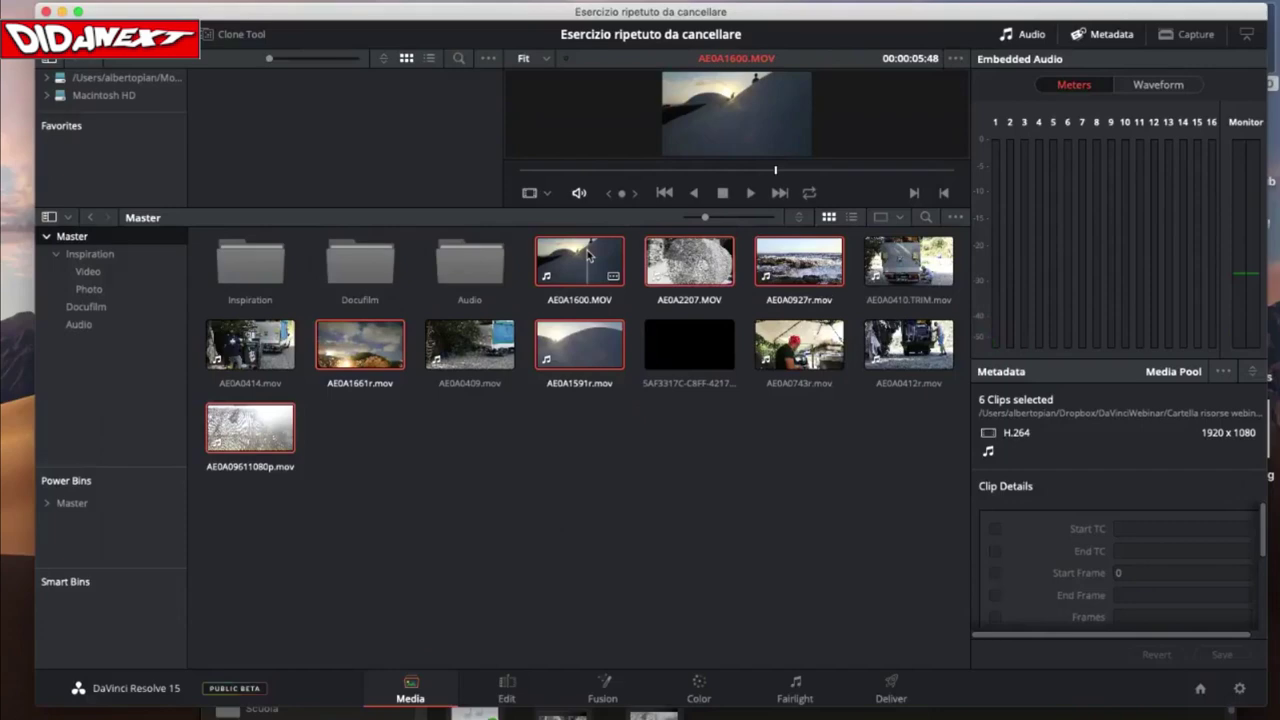
left_click_drag(588, 255, 96, 270)
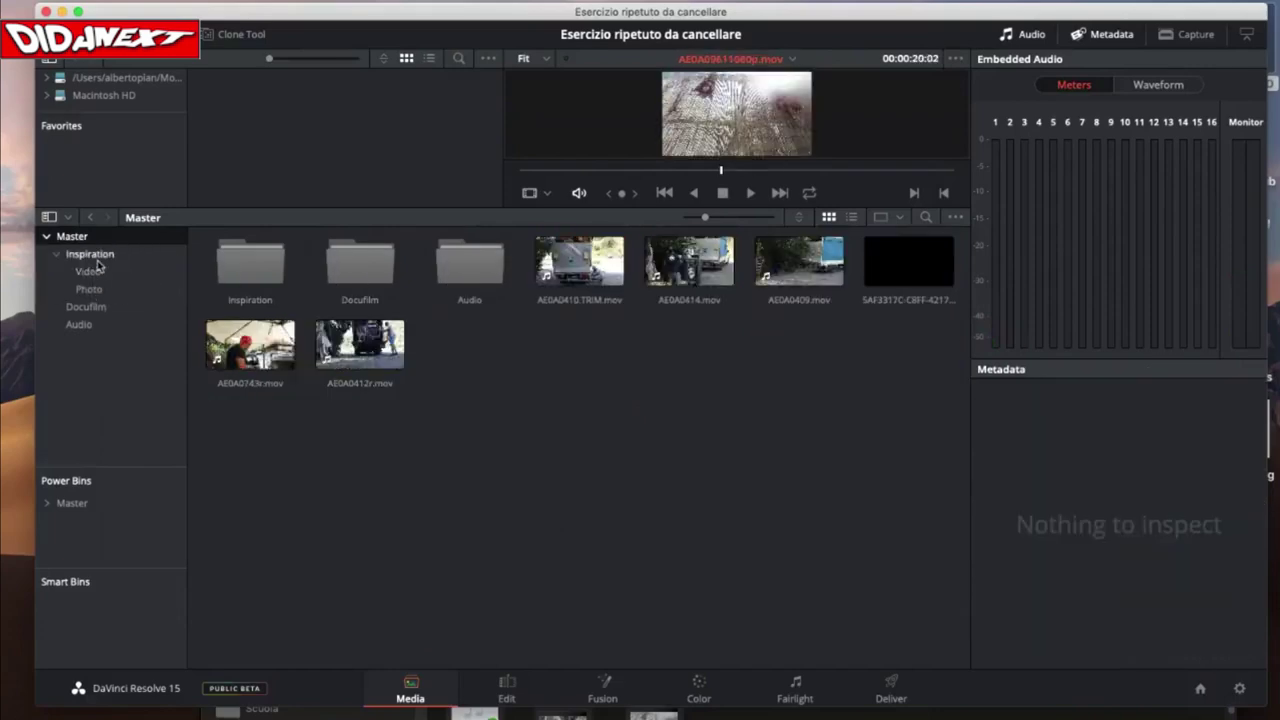
- Move all six remaining clips, from AE0A0410.TRIM.mov to AE0A0412r.mov, from Master into the Docufilm bin
left_click(575, 265)
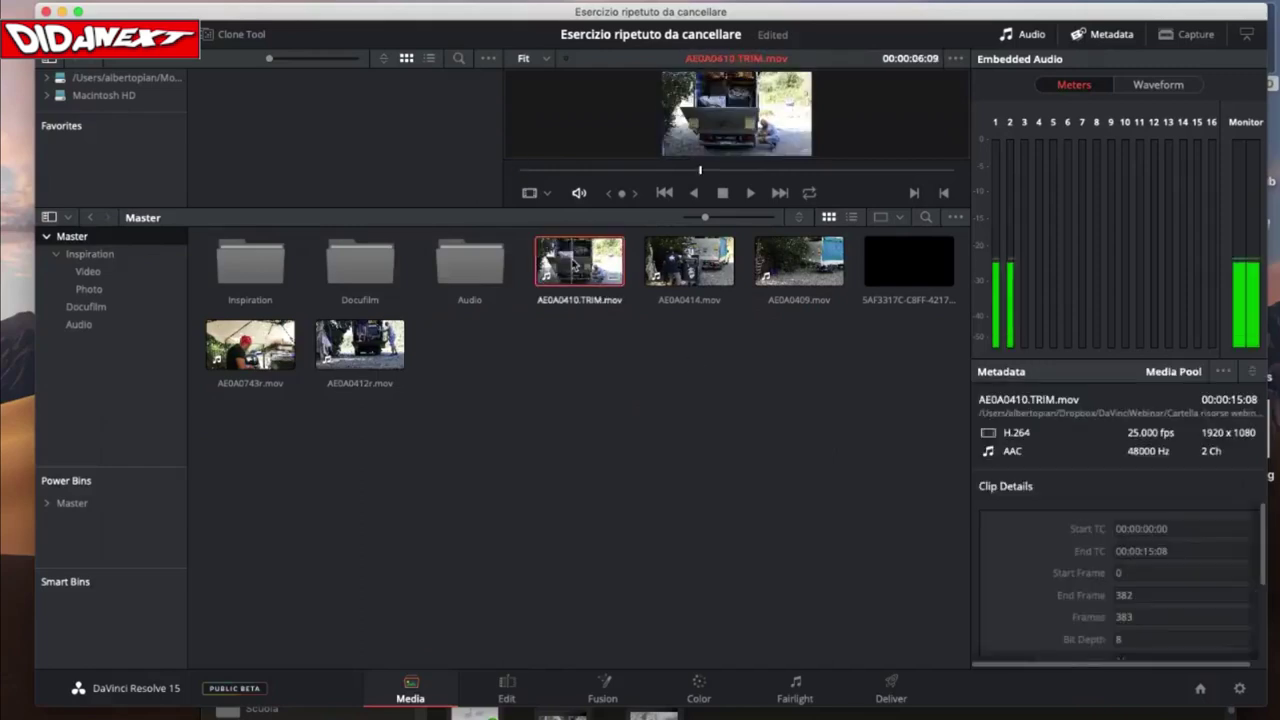
left_click(689, 262, "super")
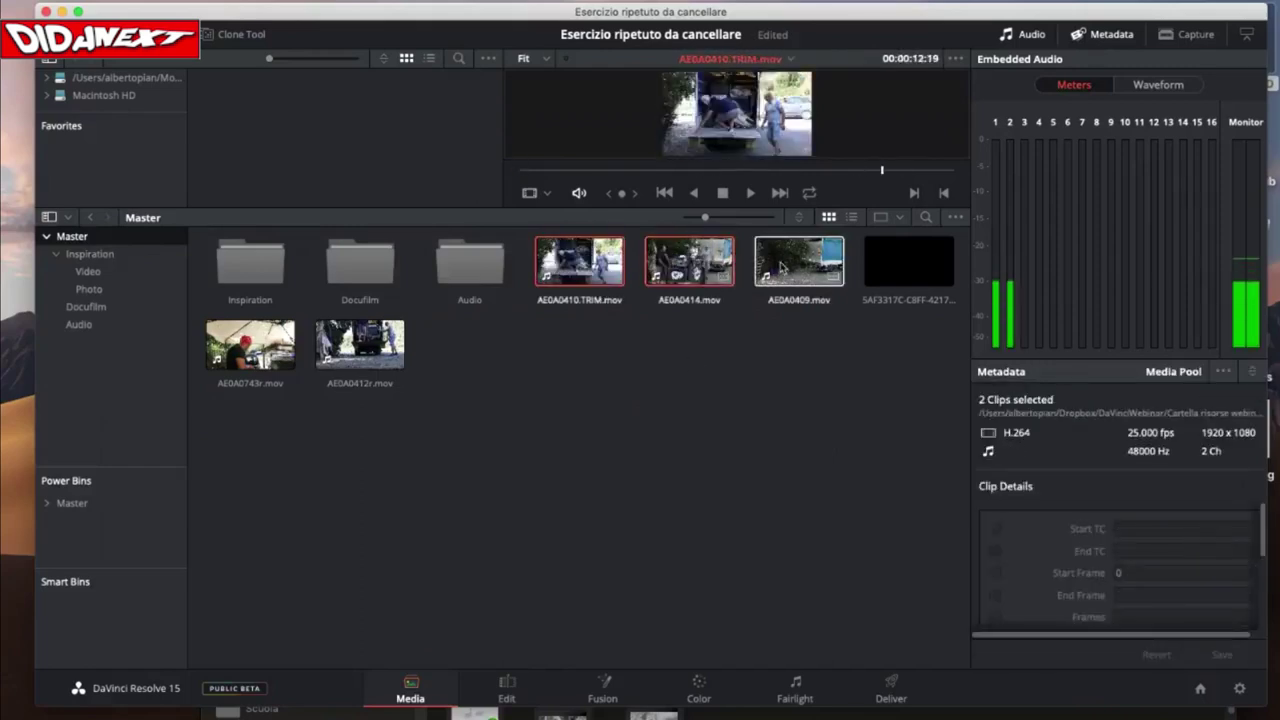
left_click(799, 262, "super")
left_click(360, 345, "shift")
left_click(376, 354, "super")
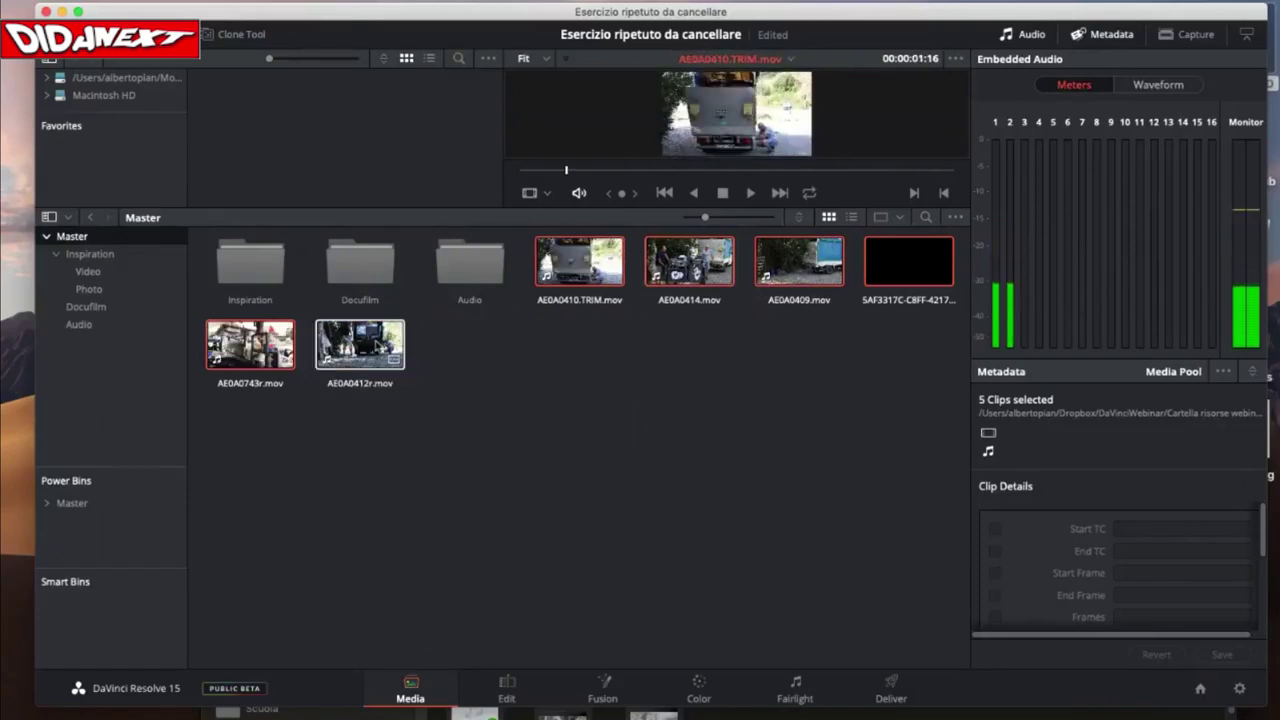
left_click(376, 342, "super")
left_click_drag(574, 256, 116, 316)
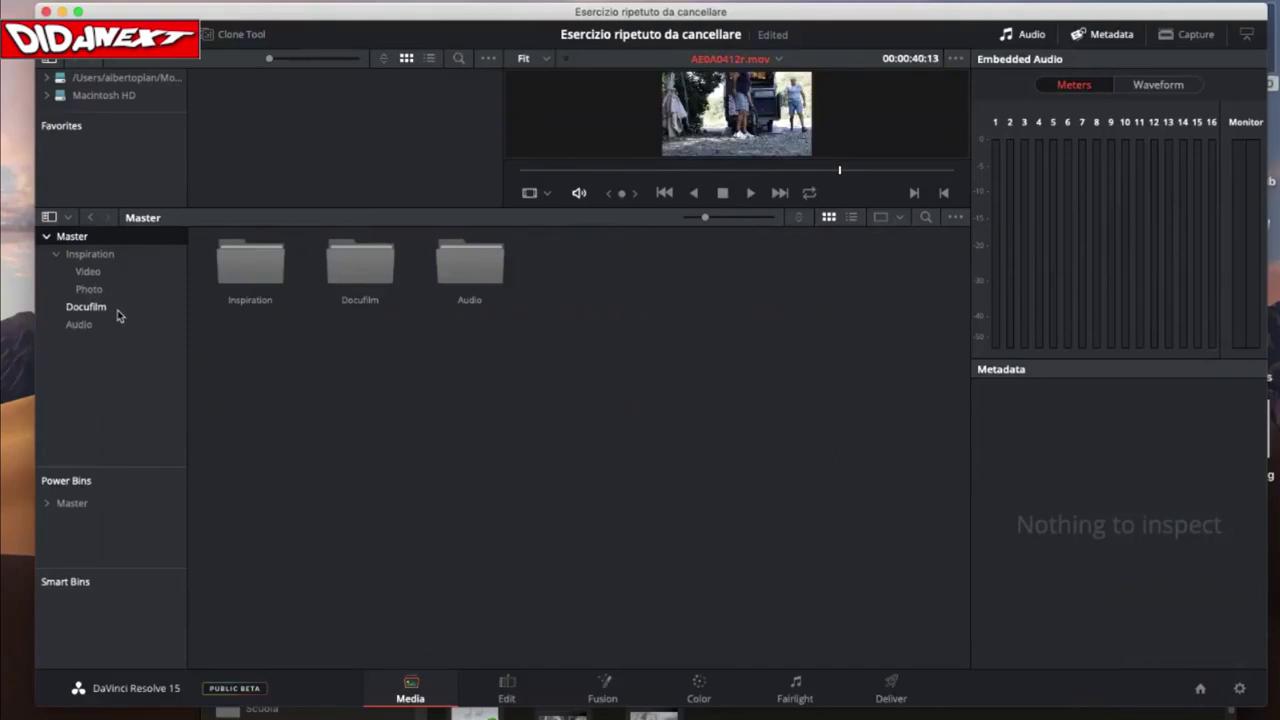
- Check the contents of the Inspiration, Video, Photo and Audio bins
left_click(106, 258)
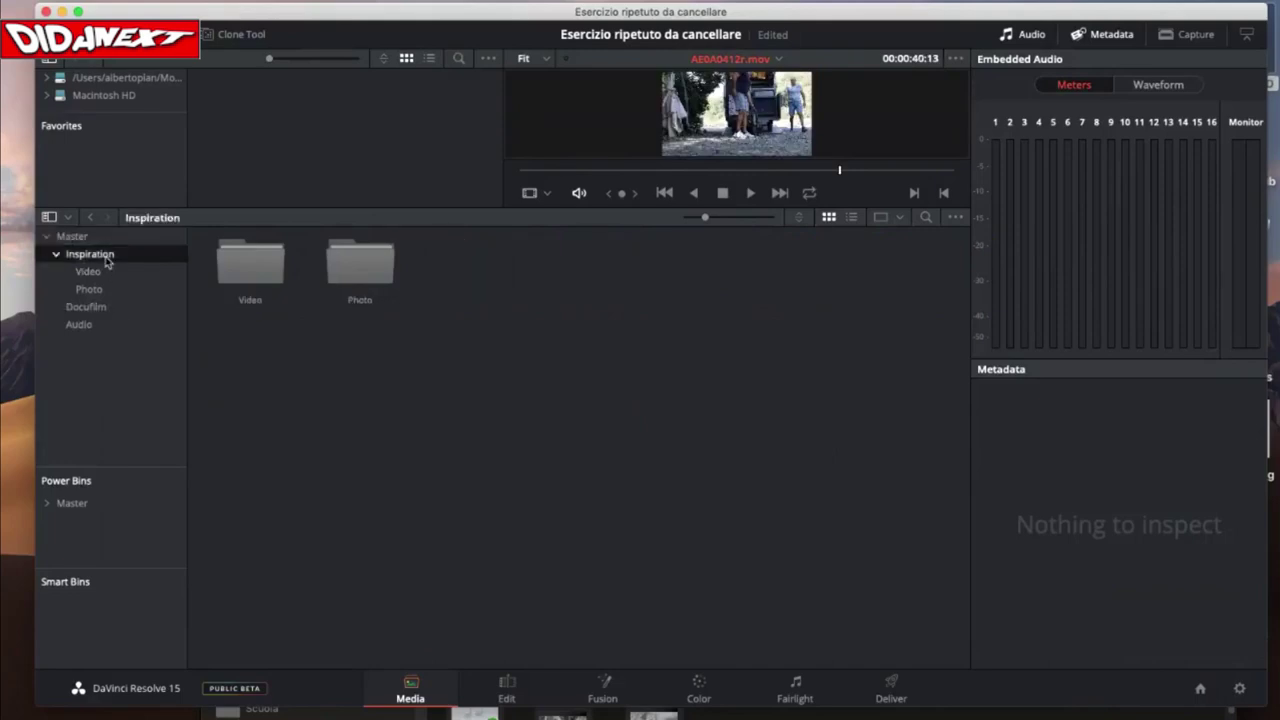
left_click(98, 275)
left_click(98, 290)
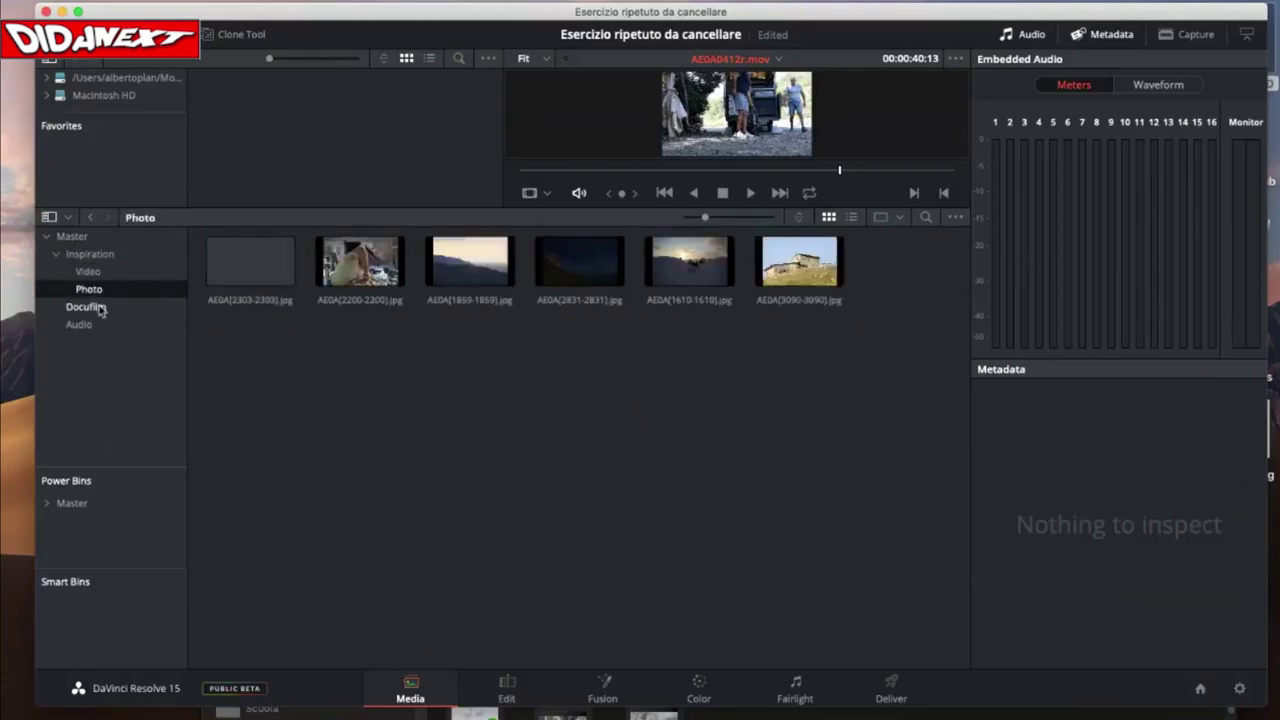
left_click(80, 324)
left_click(95, 238)
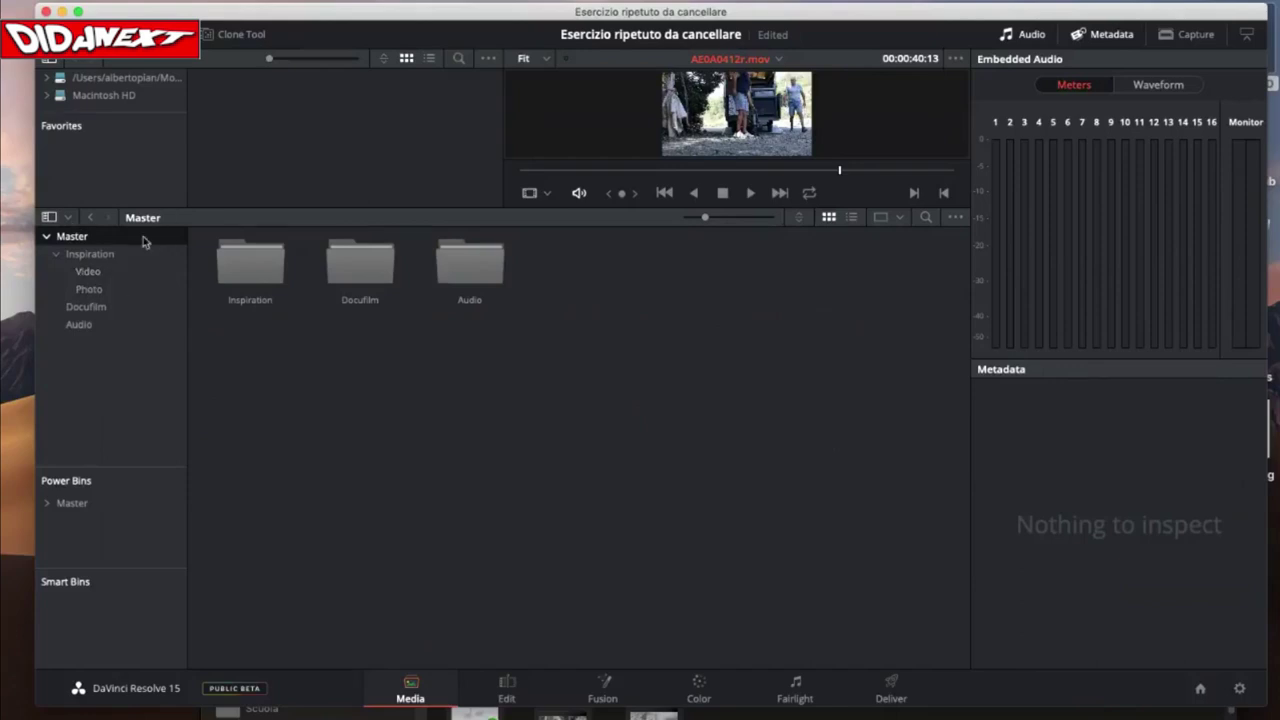
right_click(143, 240)
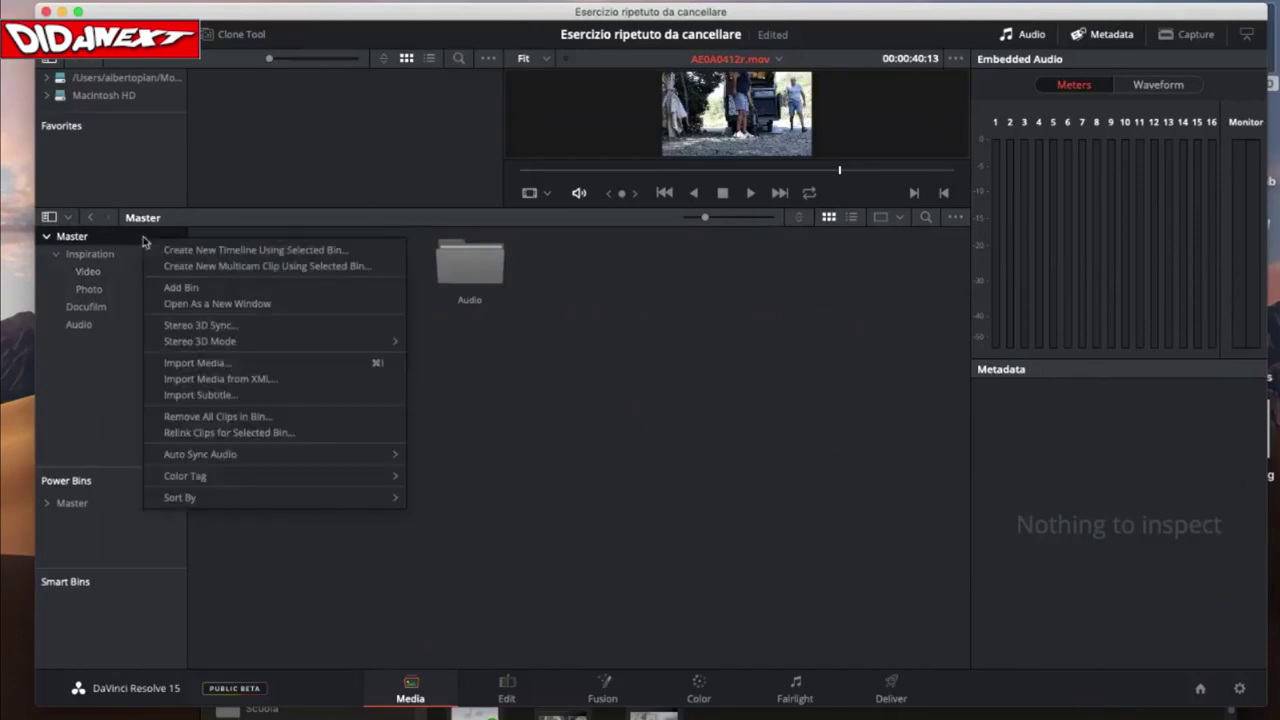
left_click(120, 351)
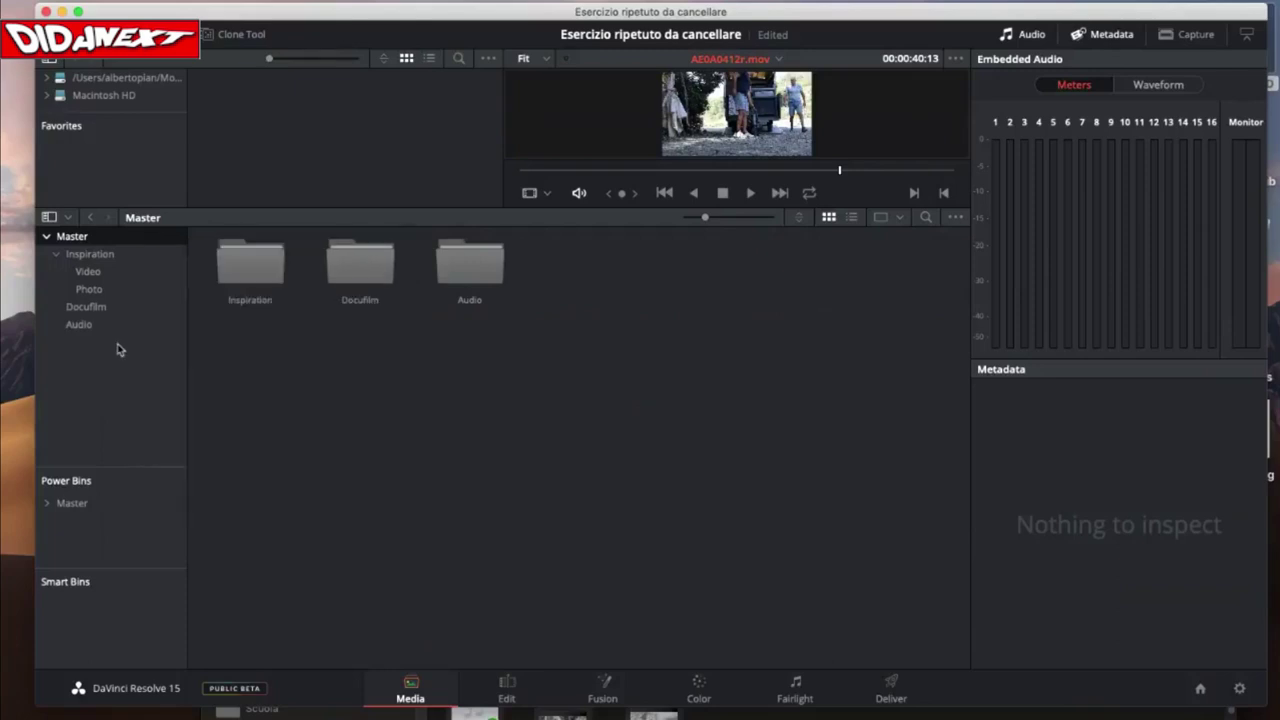
right_click(119, 345)
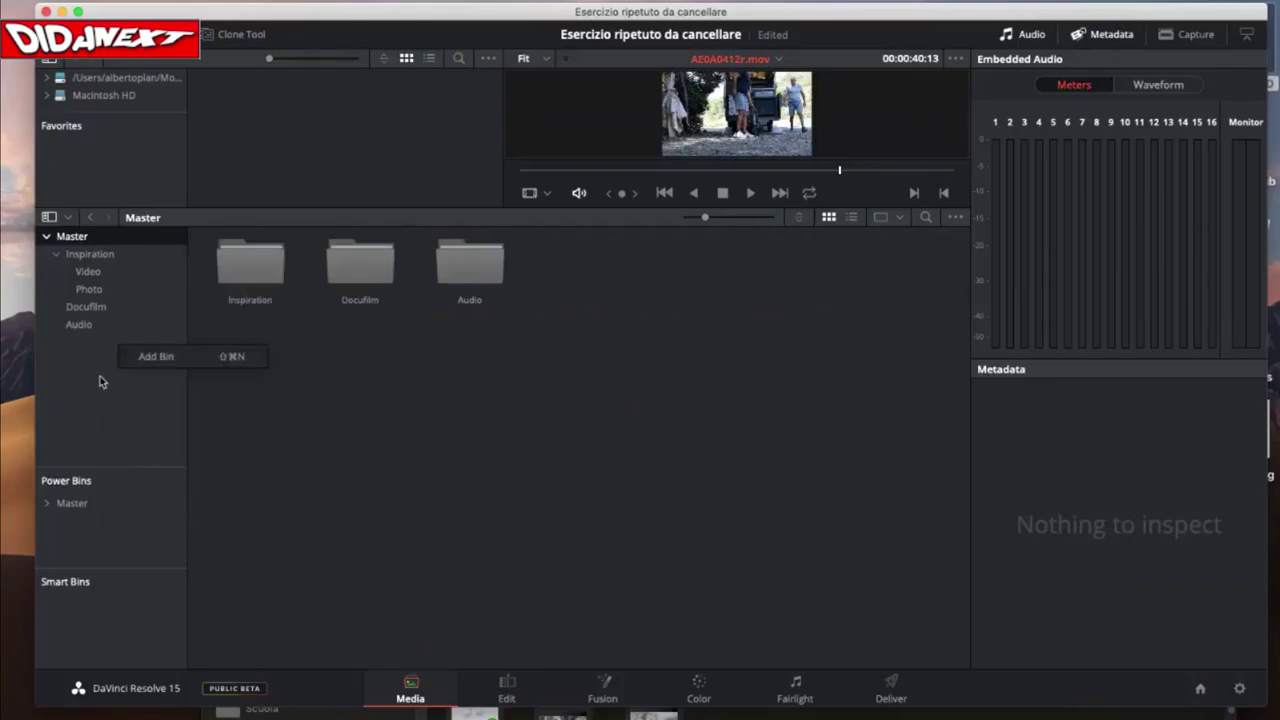
left_click(100, 378)
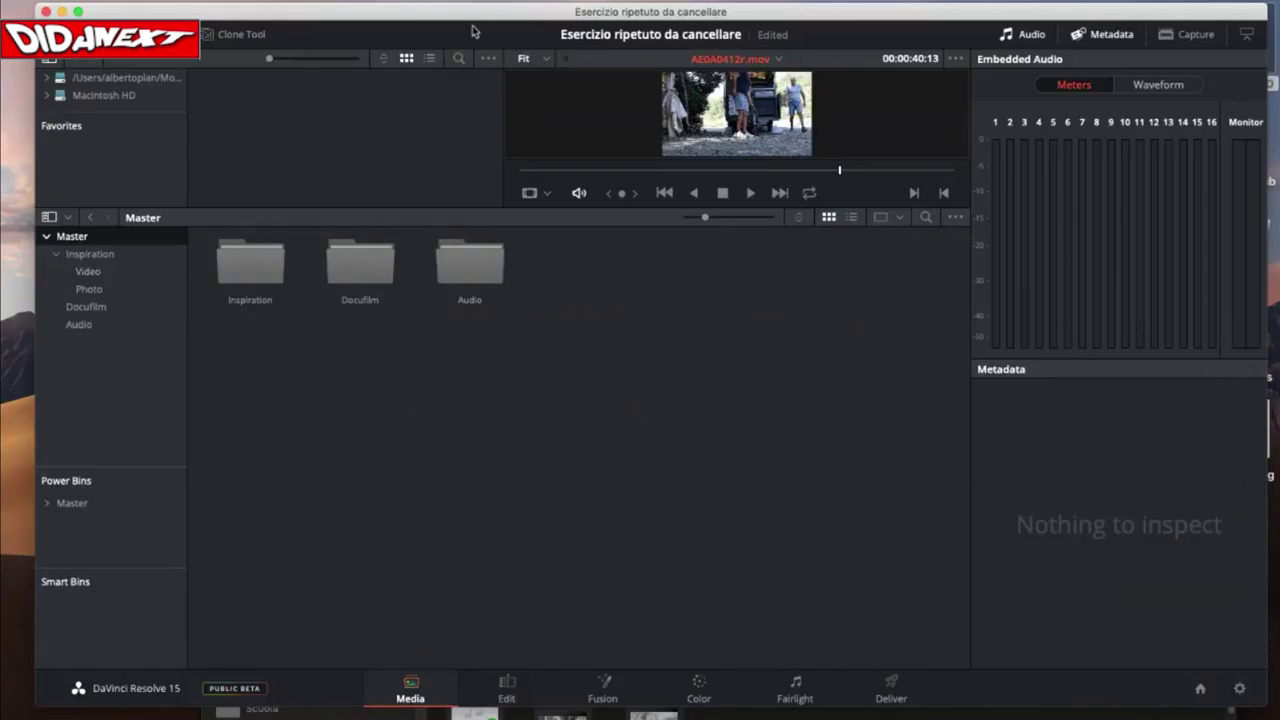
left_click_drag(470, 26, 462, 22)
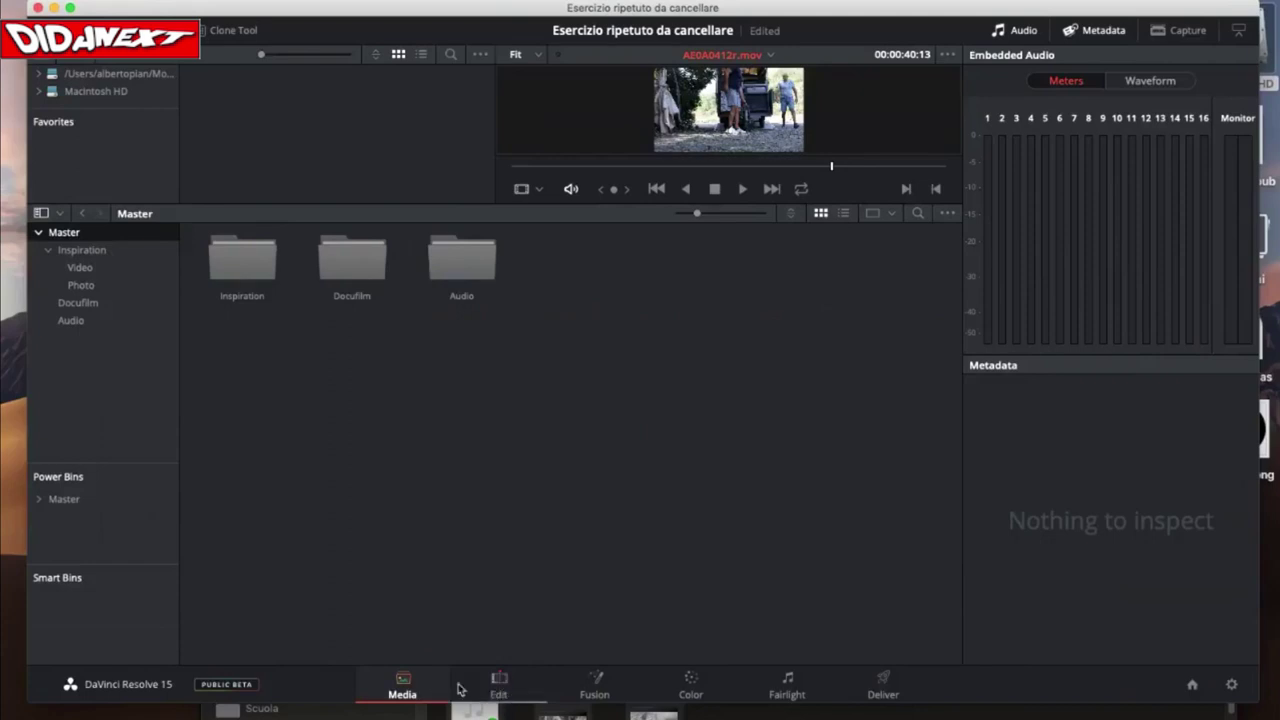
- Switch to the Edit page and check the contents of the Inspiration, Video, Photo, Docufilm and Audio bins
left_click(499, 688)
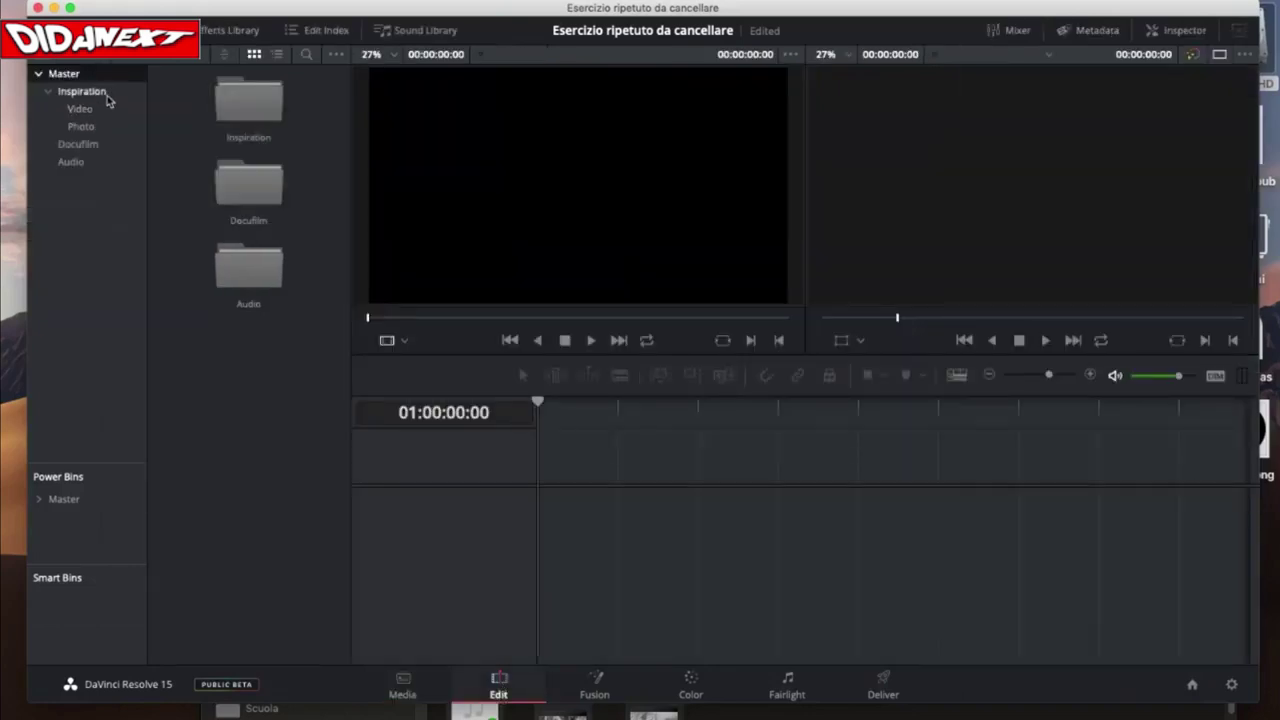
left_click(105, 92)
left_click(248, 100)
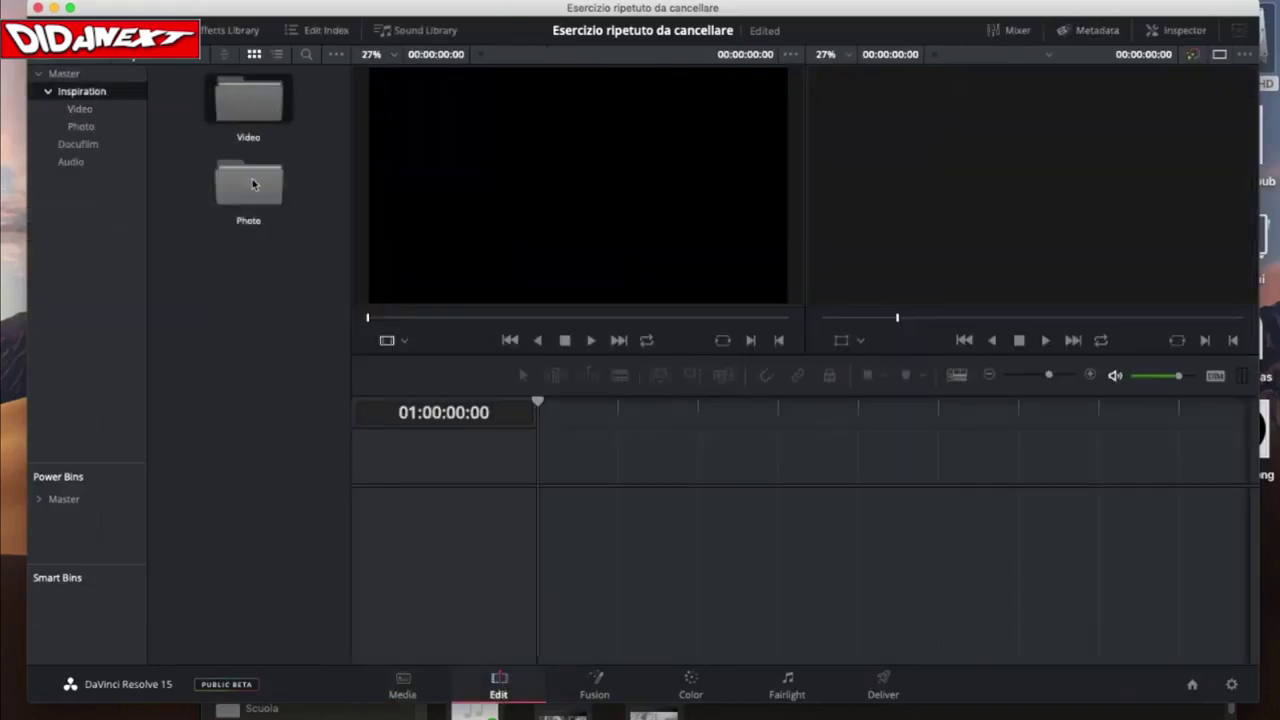
double_click(251, 112)
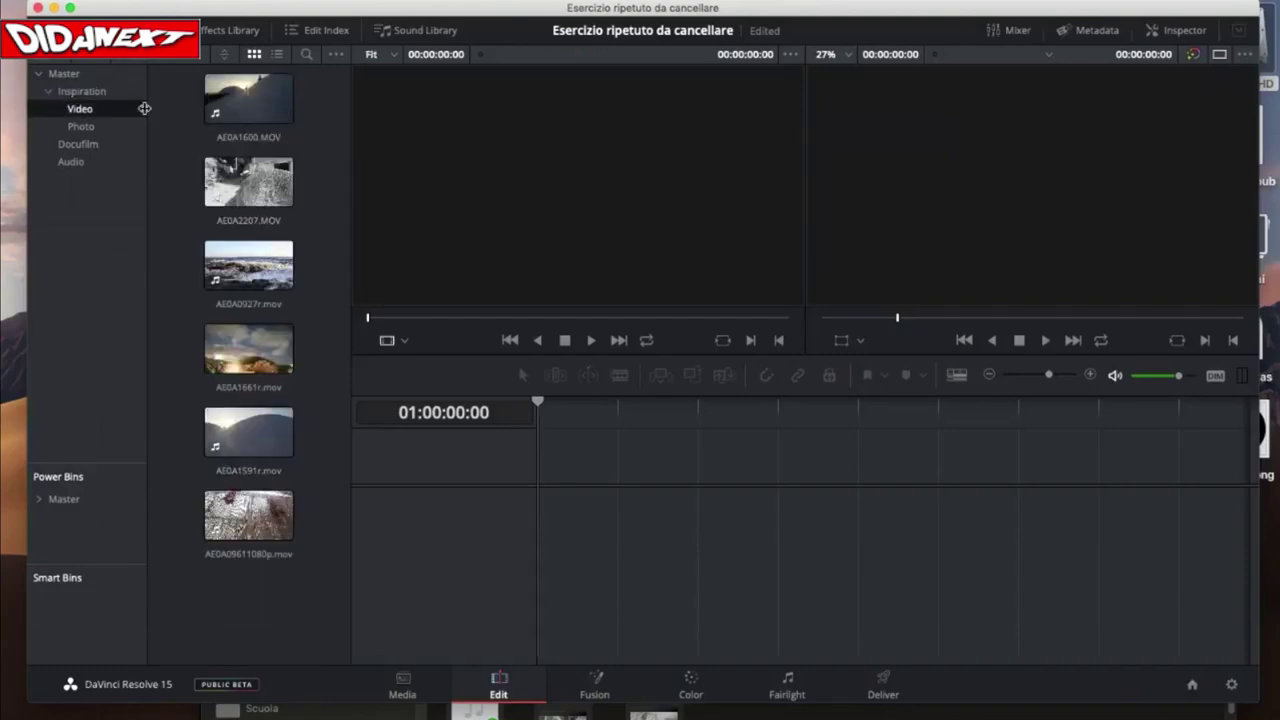
left_click(114, 126)
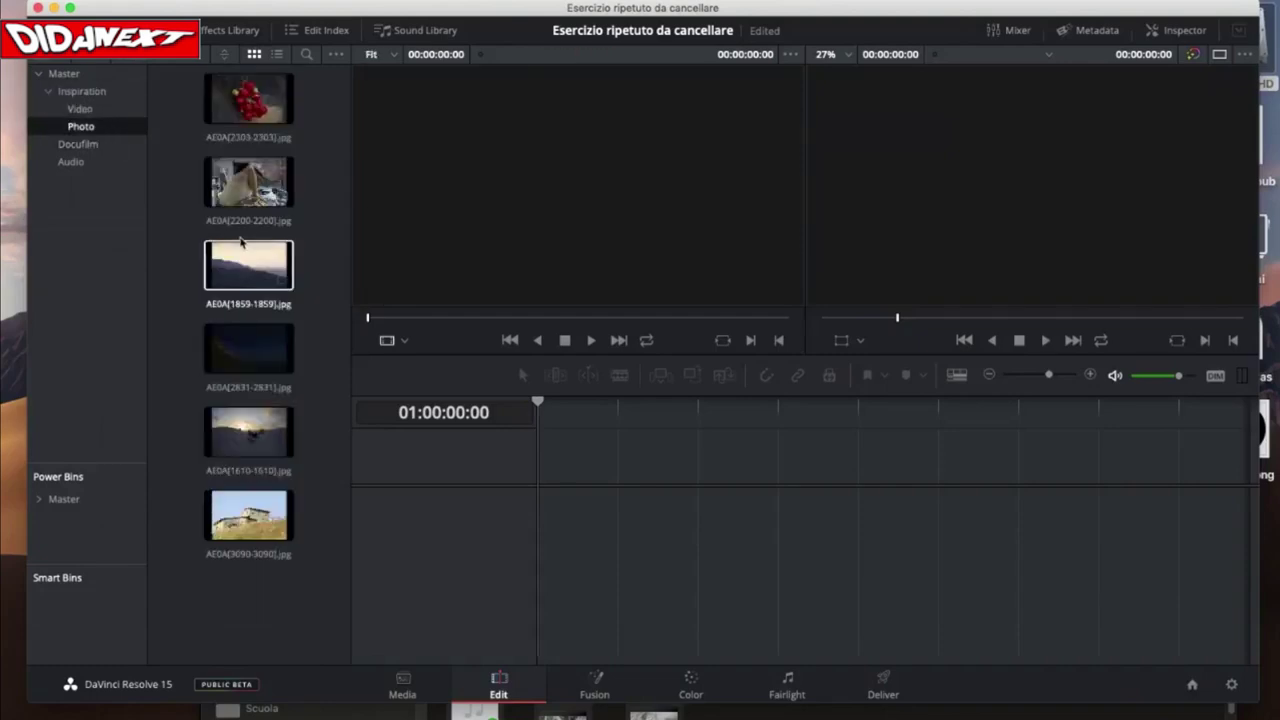
left_click(118, 147)
left_click(80, 162)
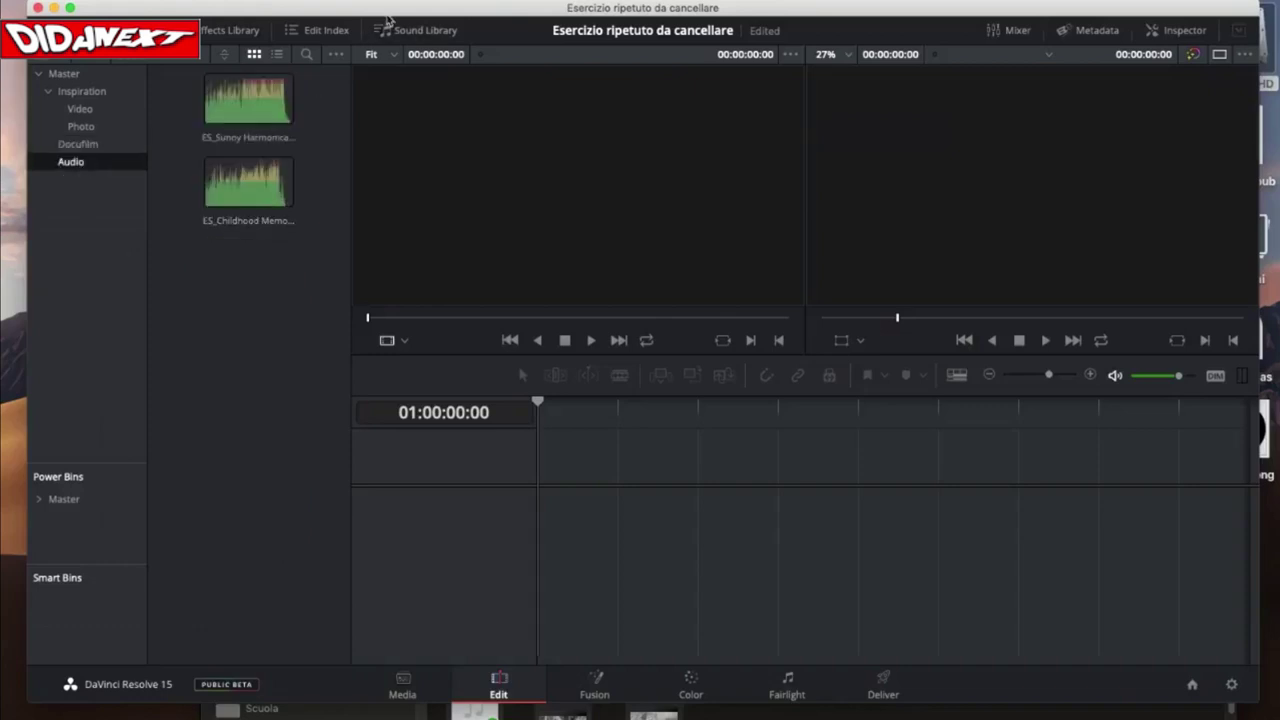
left_click_drag(386, 12, 373, 11)
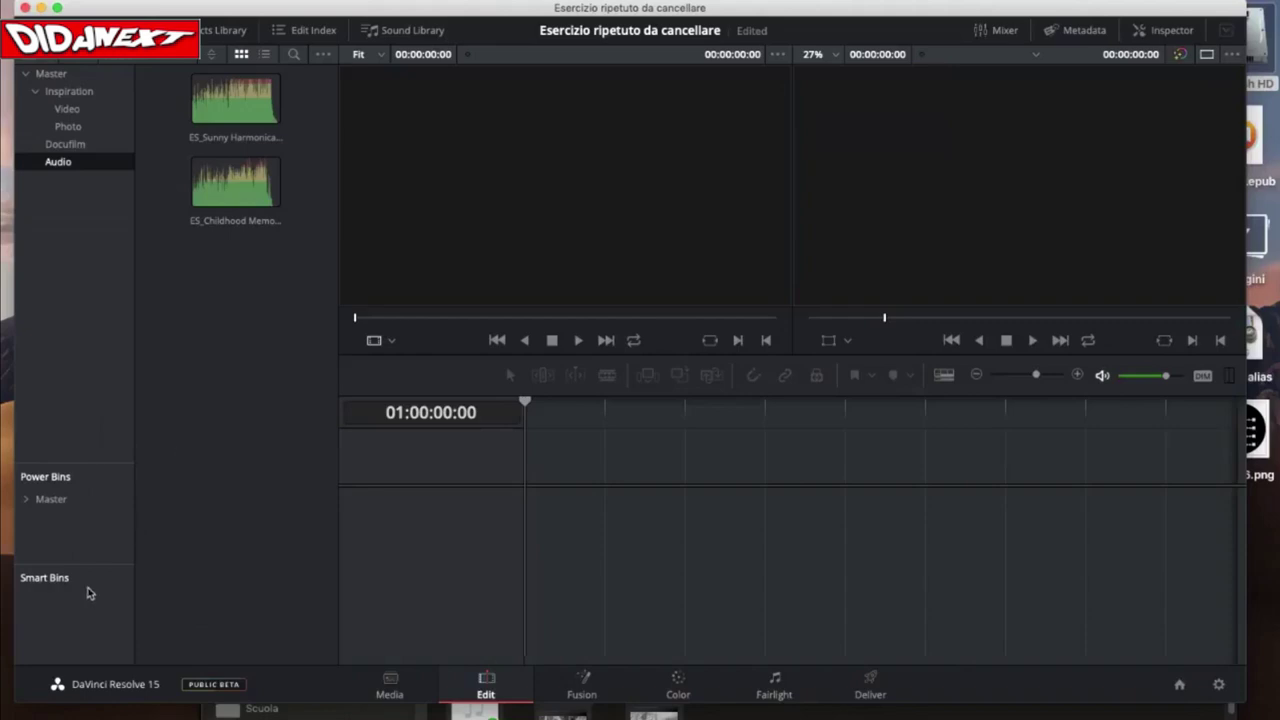
- Return to the Media page and enlarge the Smart Bins section by reducing the space for the Master bin list and Power Bins
left_click(390, 684)
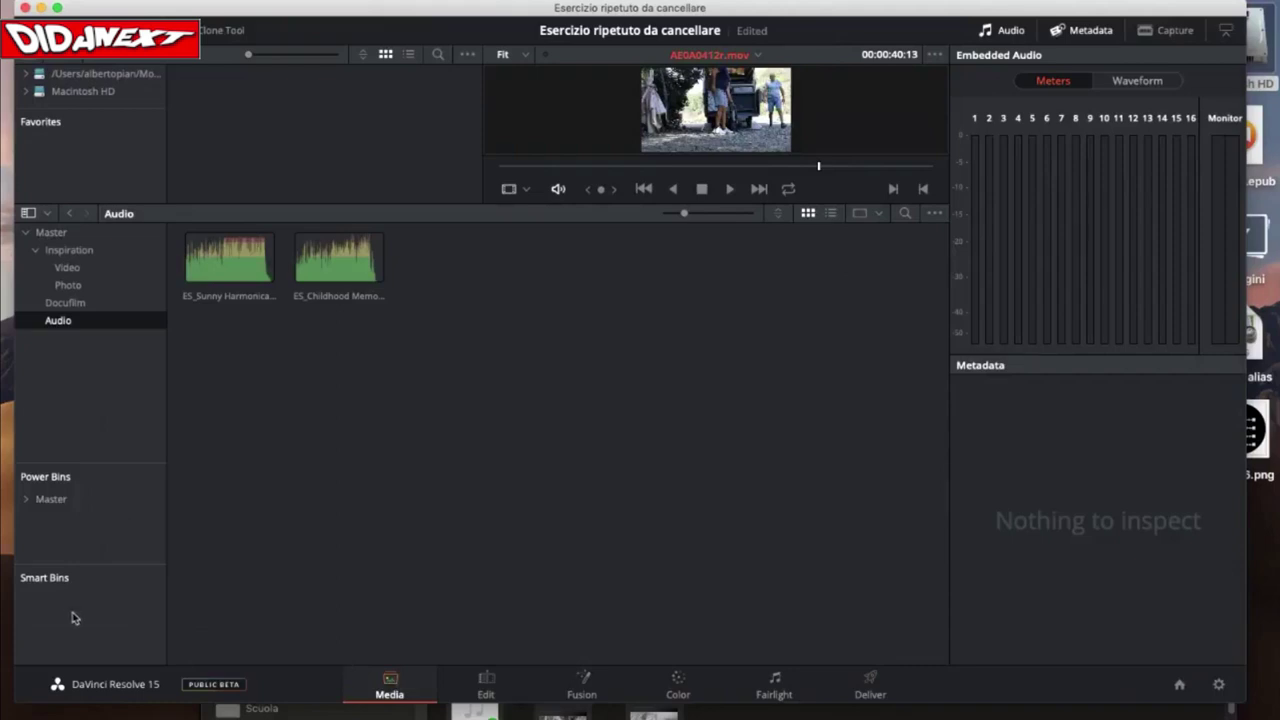
left_click_drag(158, 564, 160, 441)
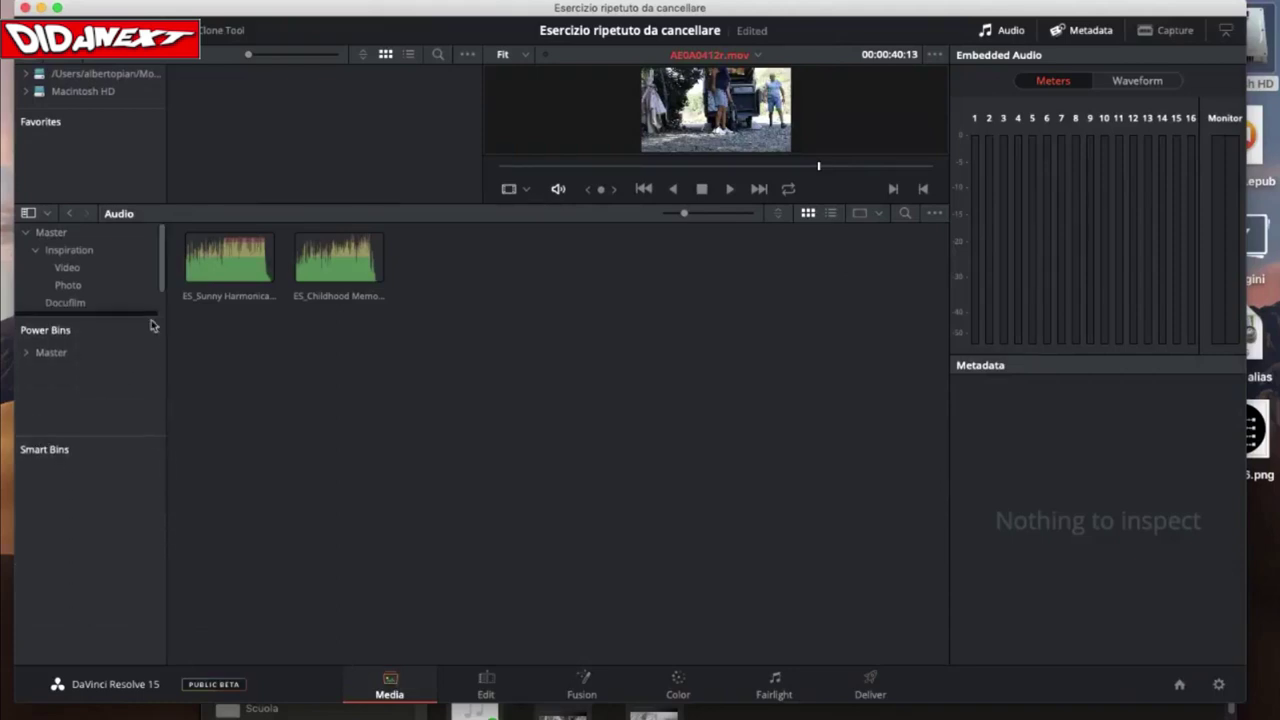
left_click_drag(154, 314, 156, 333)
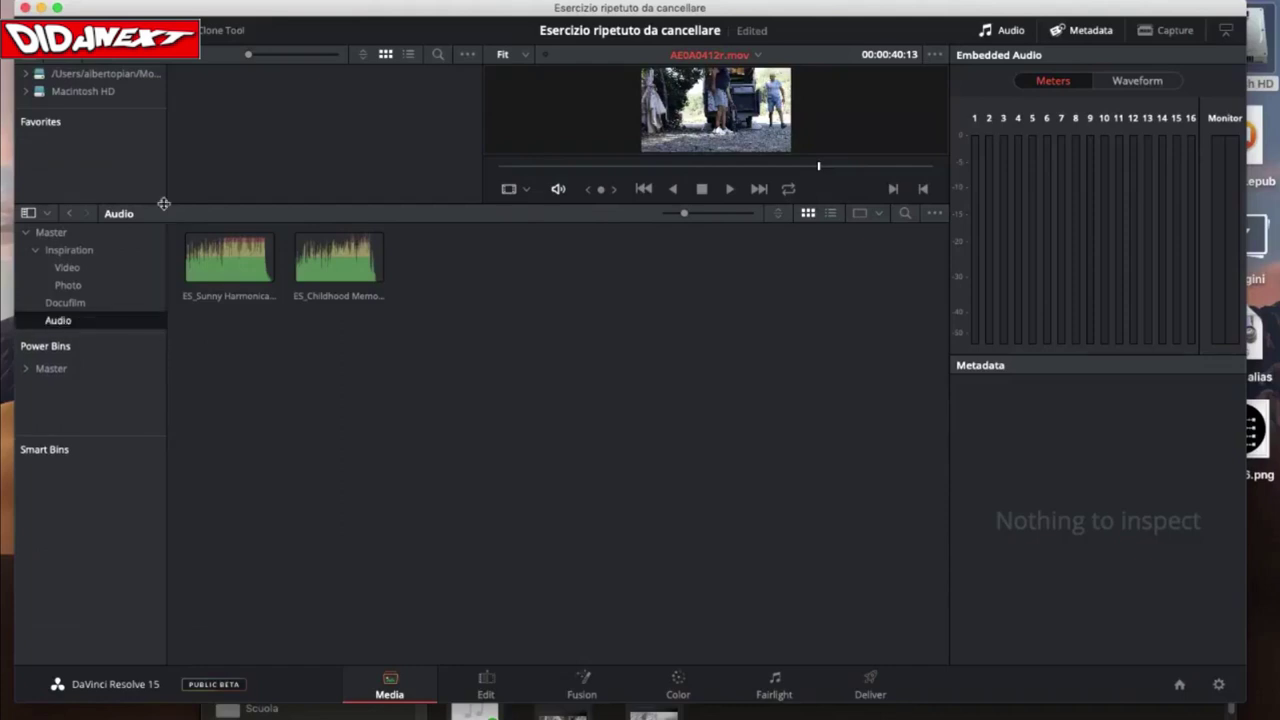
left_click_drag(163, 200, 163, 177)
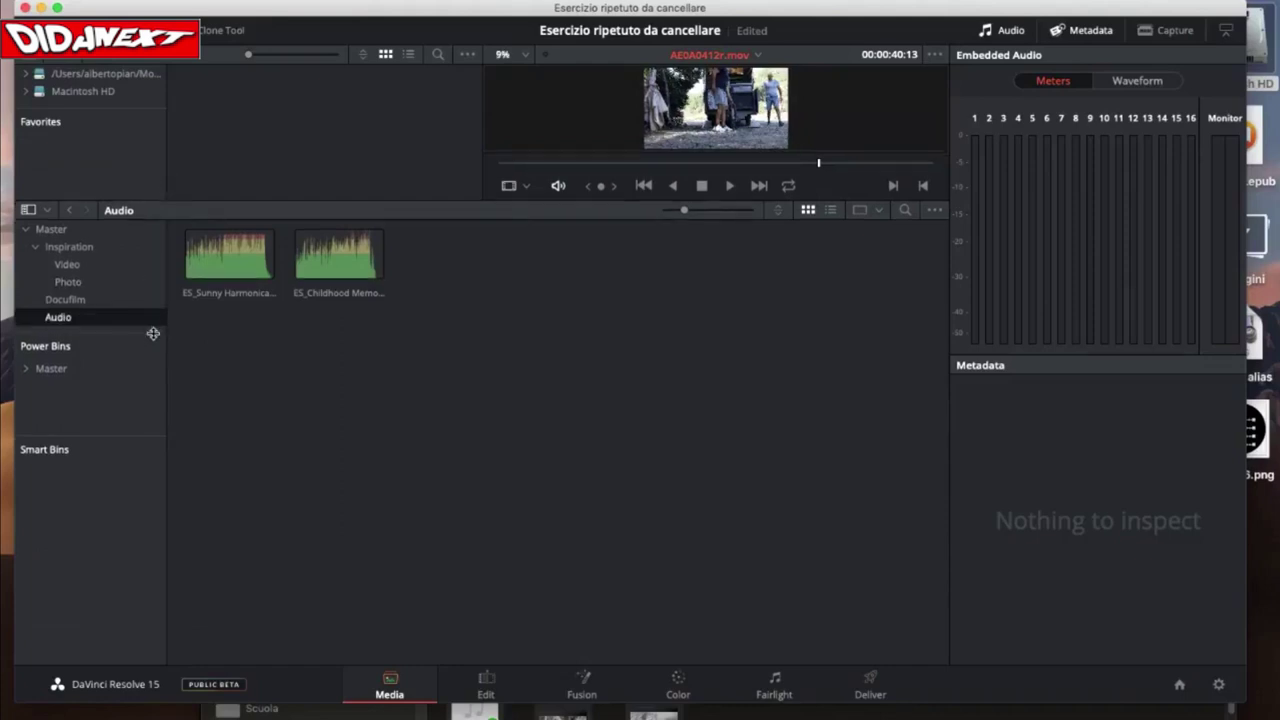
mouse_move(151, 331)
left_mouse_down()
mouse_move(152, 318)
mouse_move(150, 346)
left_mouse_up()
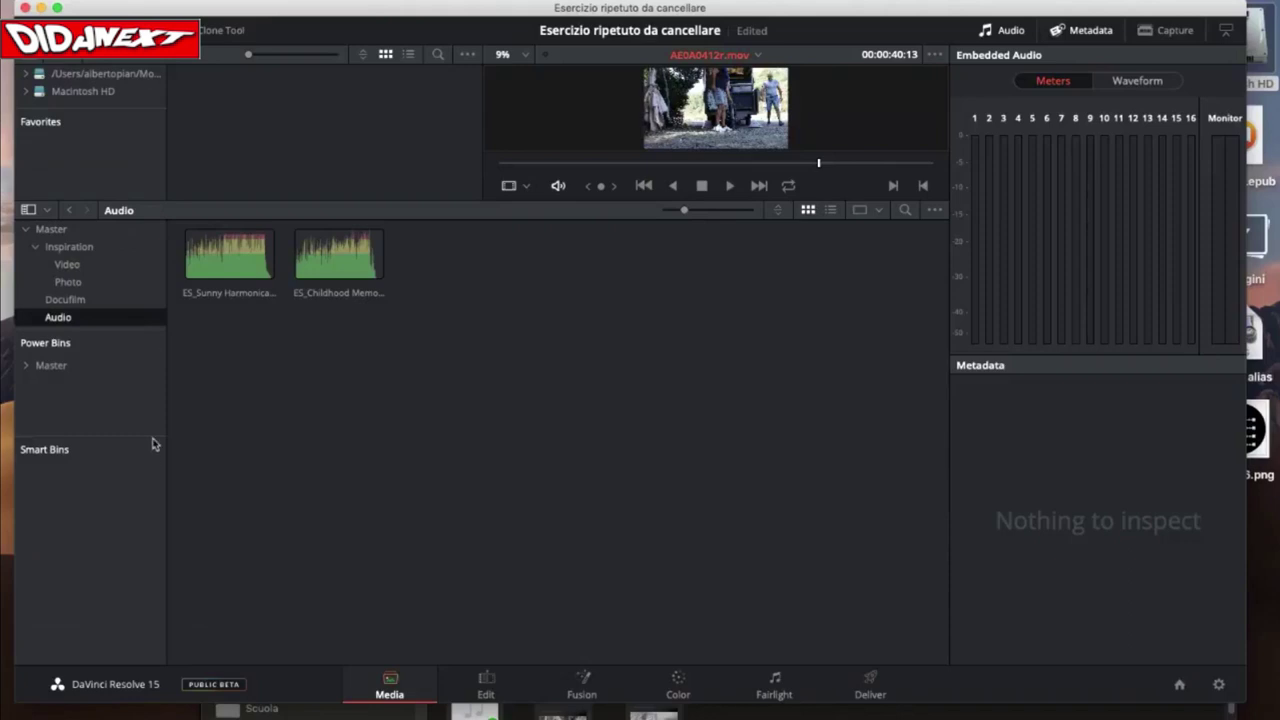
mouse_move(151, 443)
left_mouse_down()
mouse_move(151, 392)
mouse_move(141, 430)
left_mouse_up()
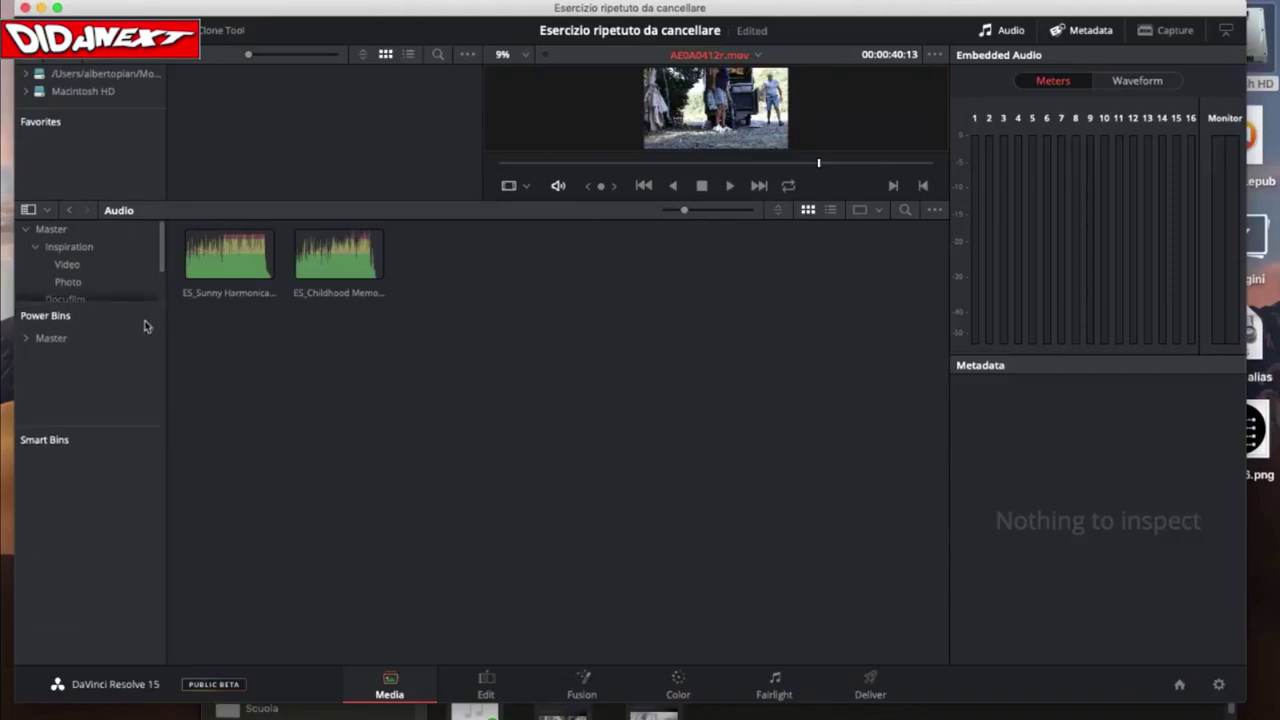
left_click_drag(146, 300, 149, 414)
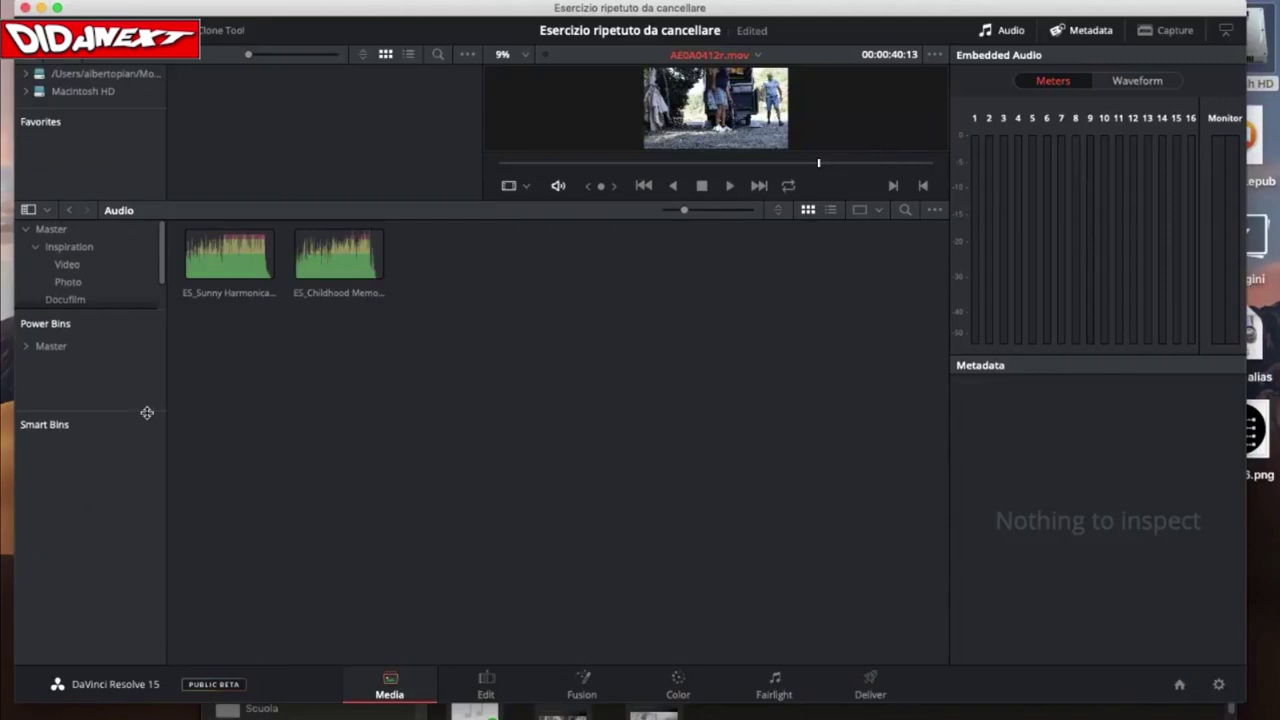
- Start a new smart bin and name it Raletny
right_click(65, 456)
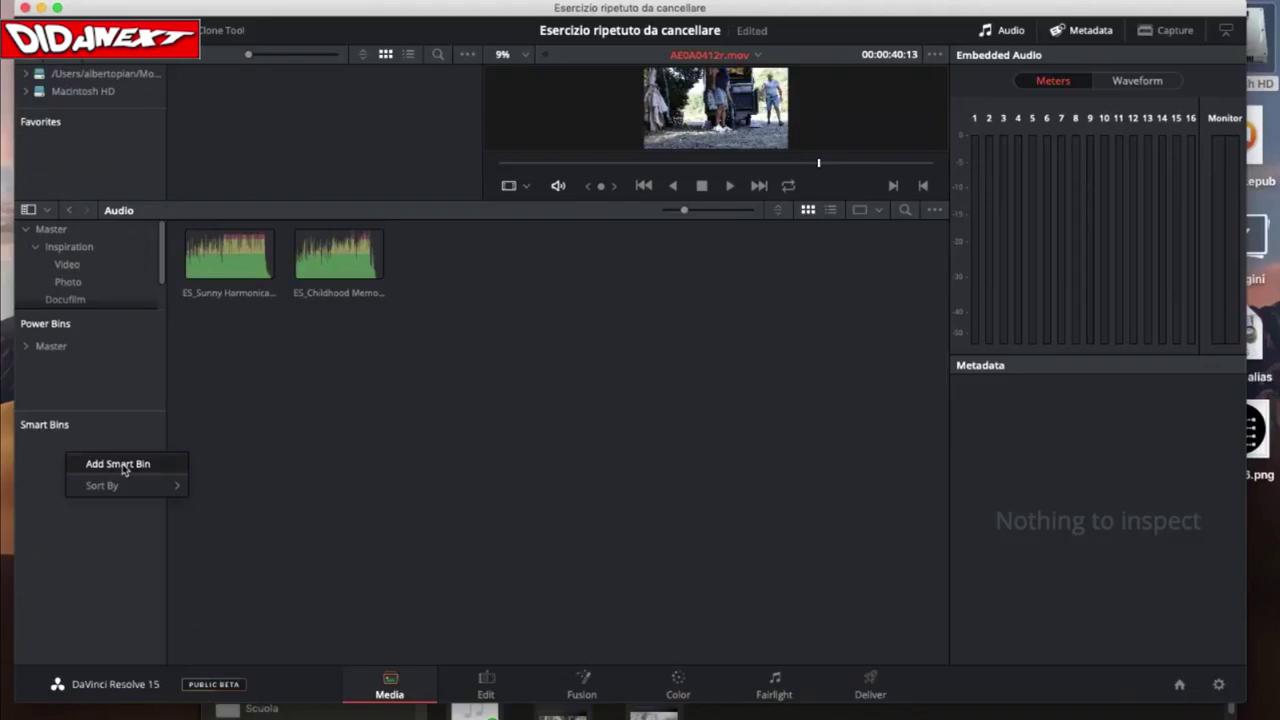
left_click(122, 464)
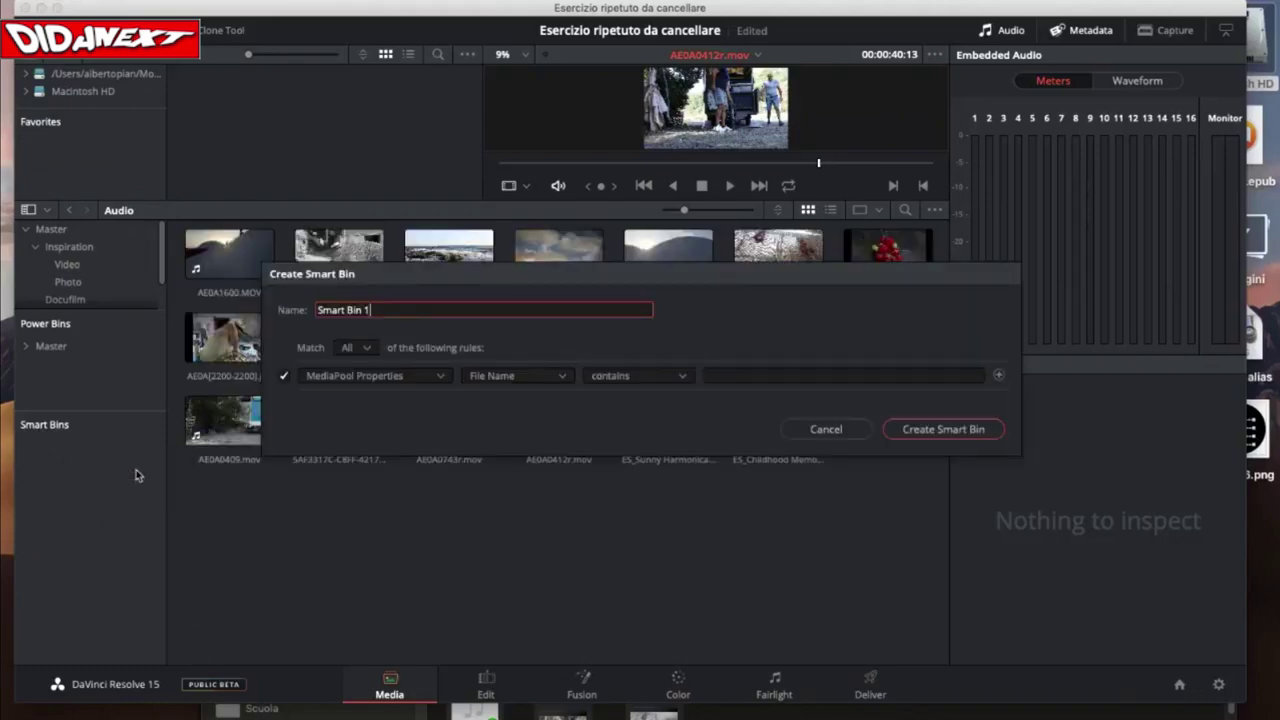
left_click_drag(377, 309, 314, 308)
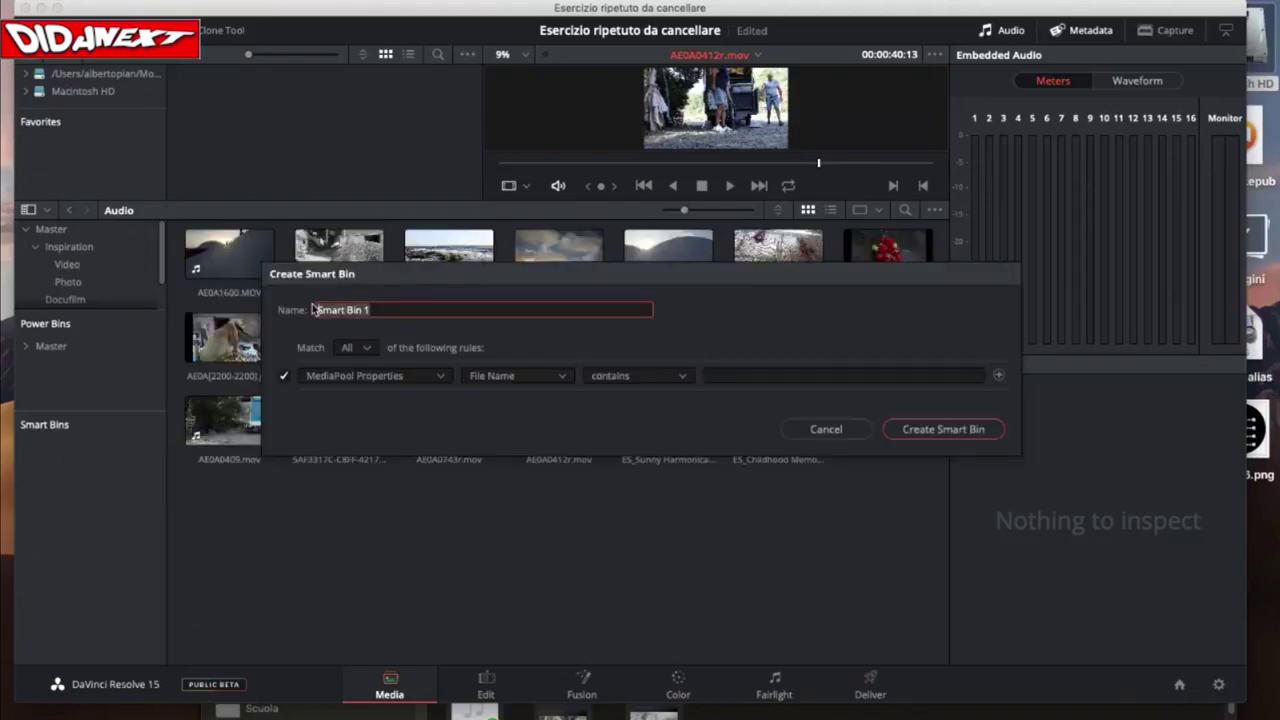
key("BackSpace")
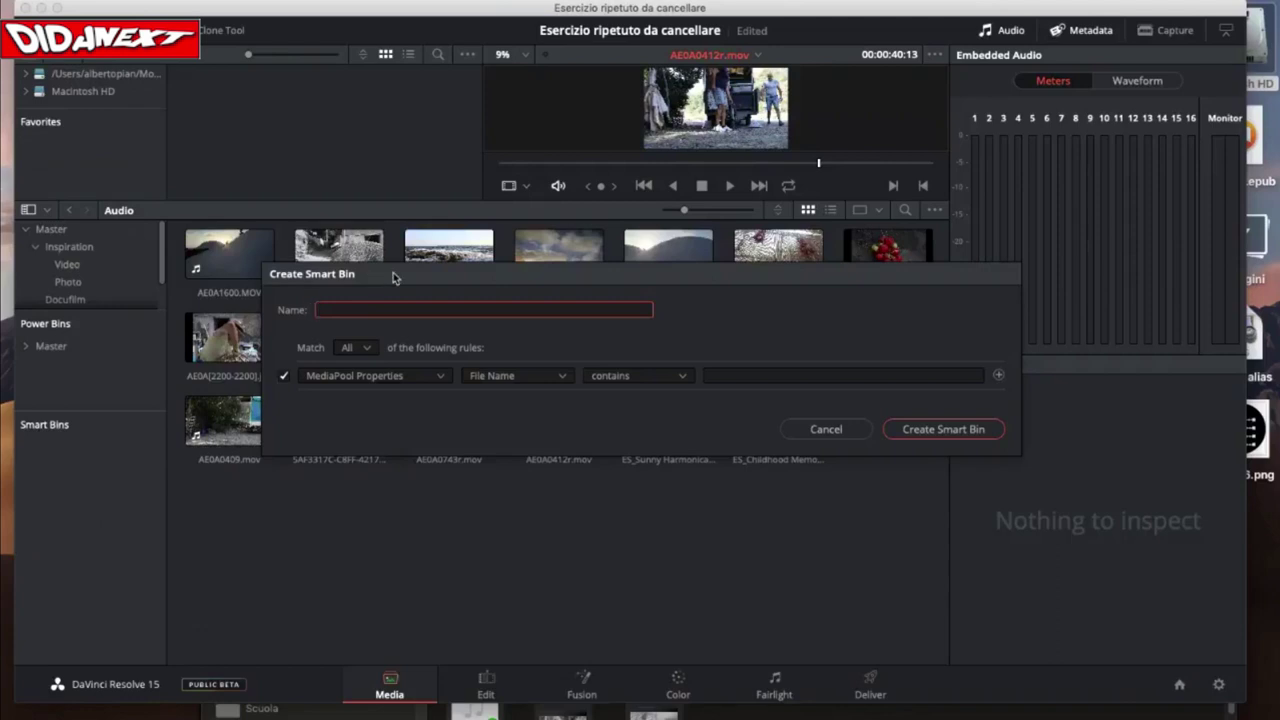
left_click_drag(393, 272, 392, 277)
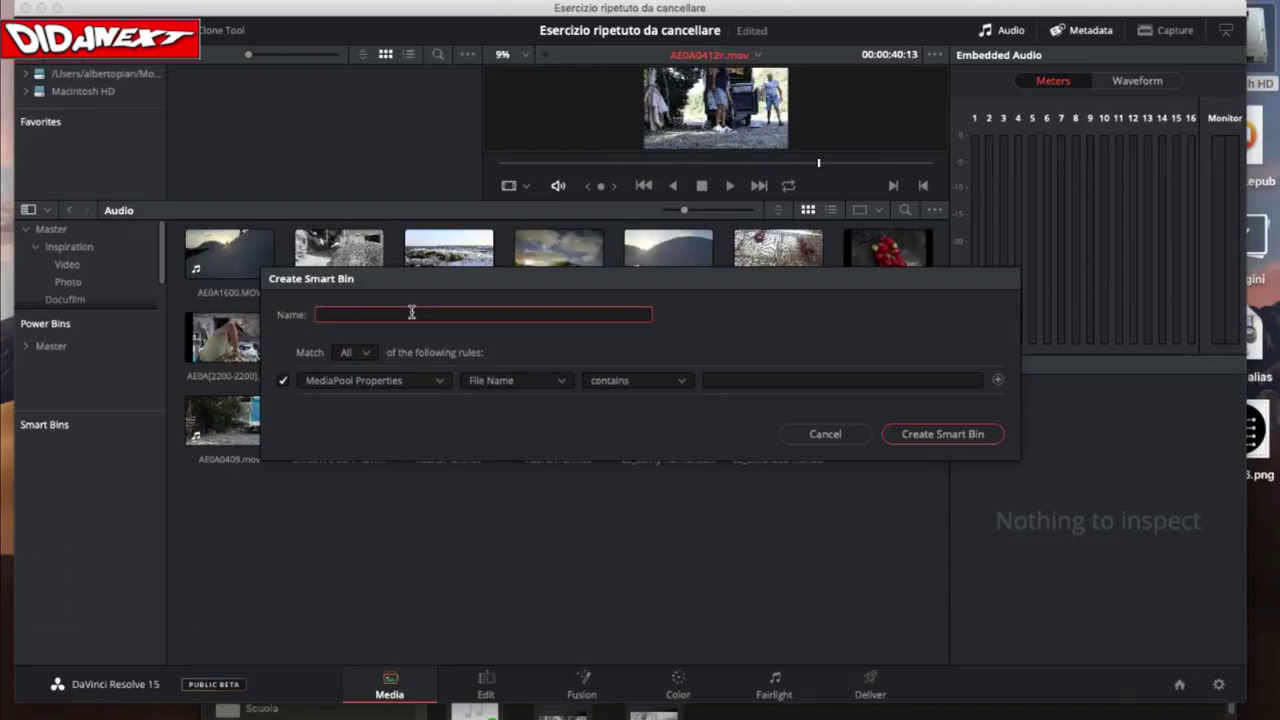
type("Raletny")
left_click_drag(614, 283, 611, 249)
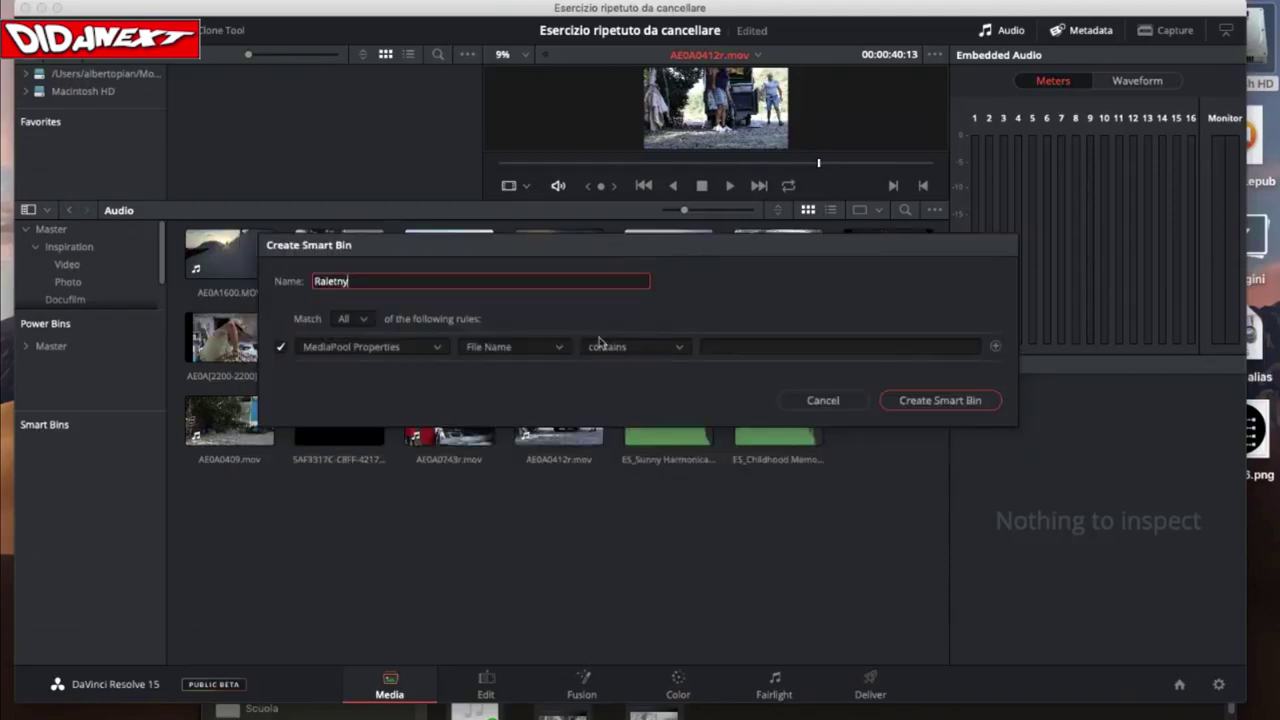
- Base the smart bin's rule on the Frame Rate property within MediaPool Properties
left_click(434, 350)
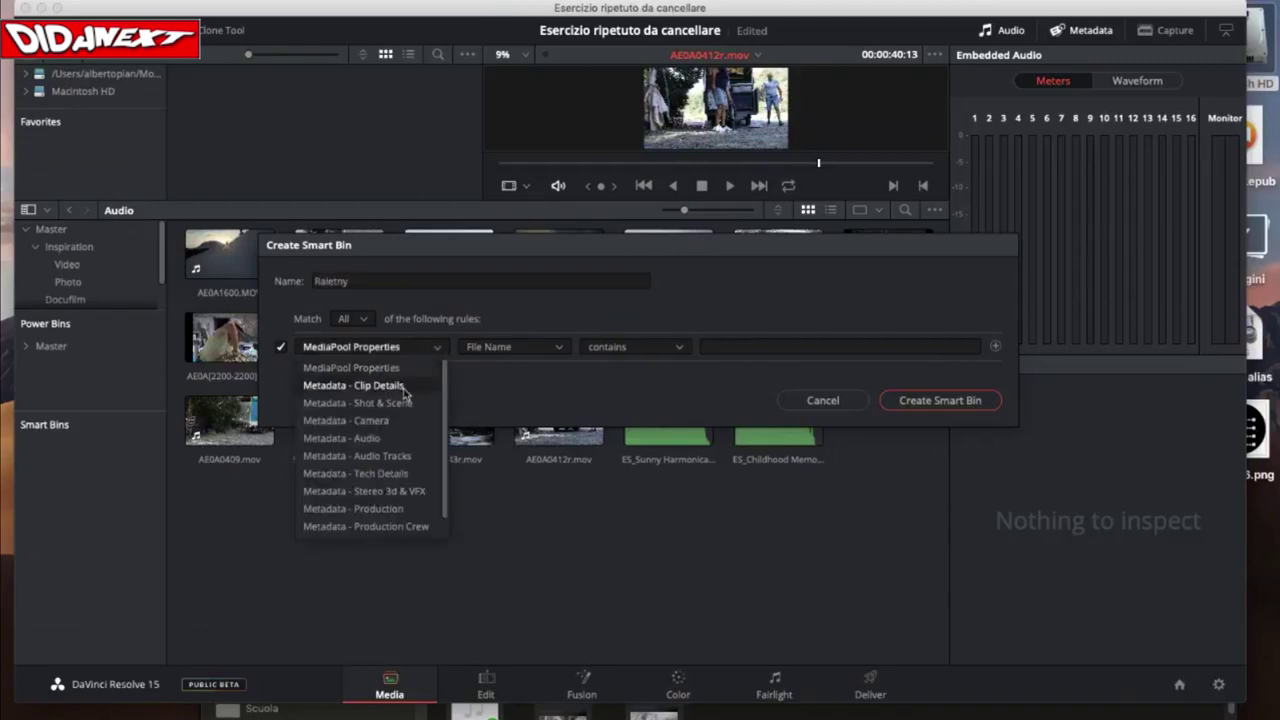
left_click(485, 384)
left_click(548, 353)
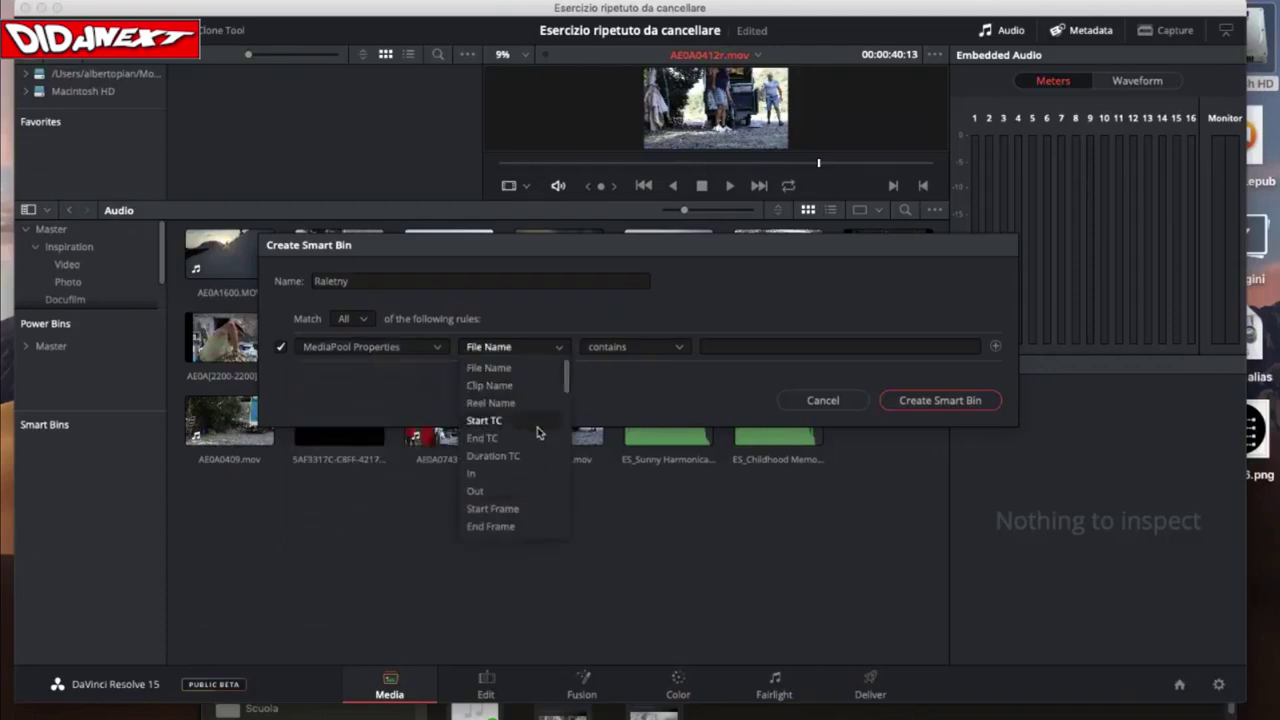
scroll(537, 428, "down", 4)
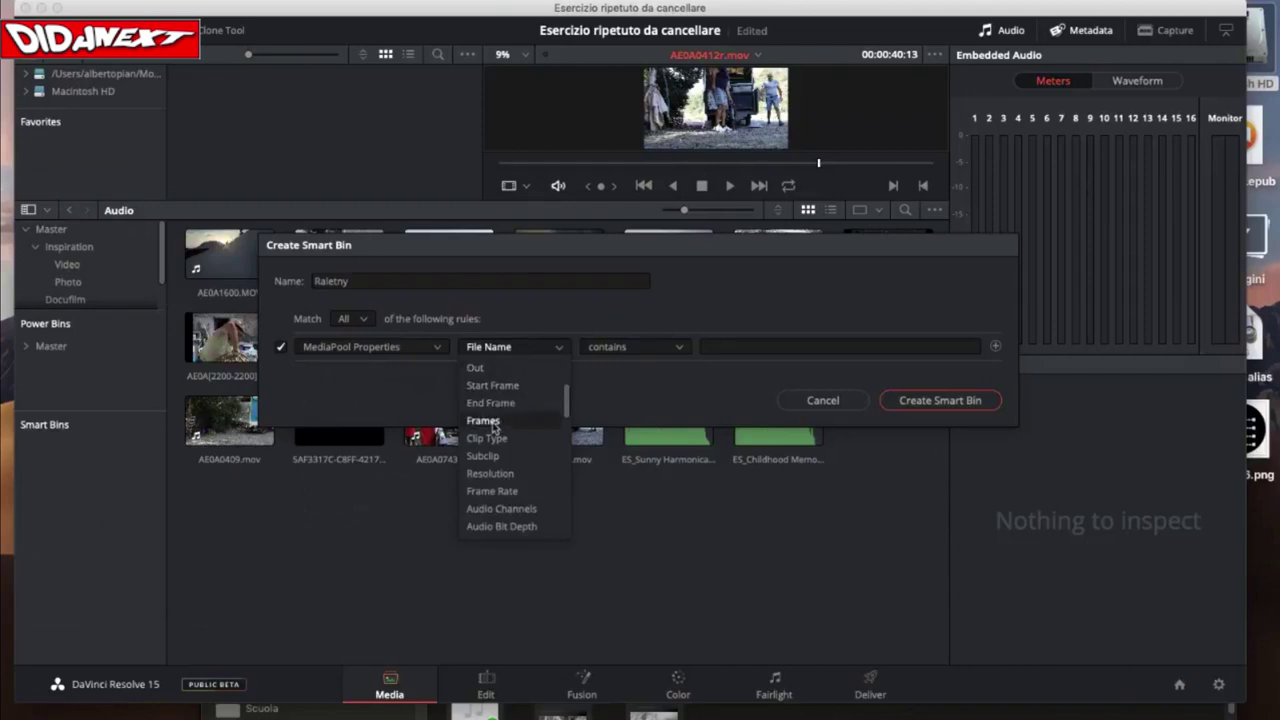
left_click(494, 491)
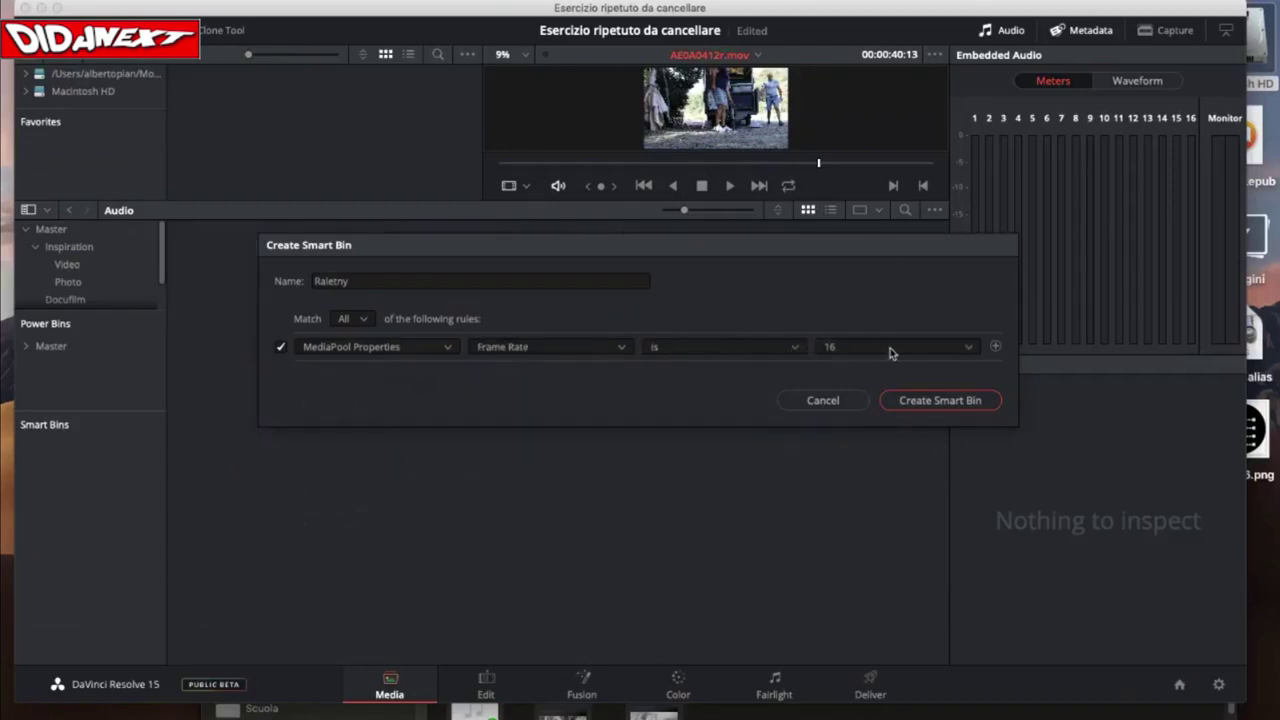
- Set the rule's frame rate value to 24 and move the smart bin dialog aside to view the matching clips
left_click_drag(832, 246, 1034, 284)
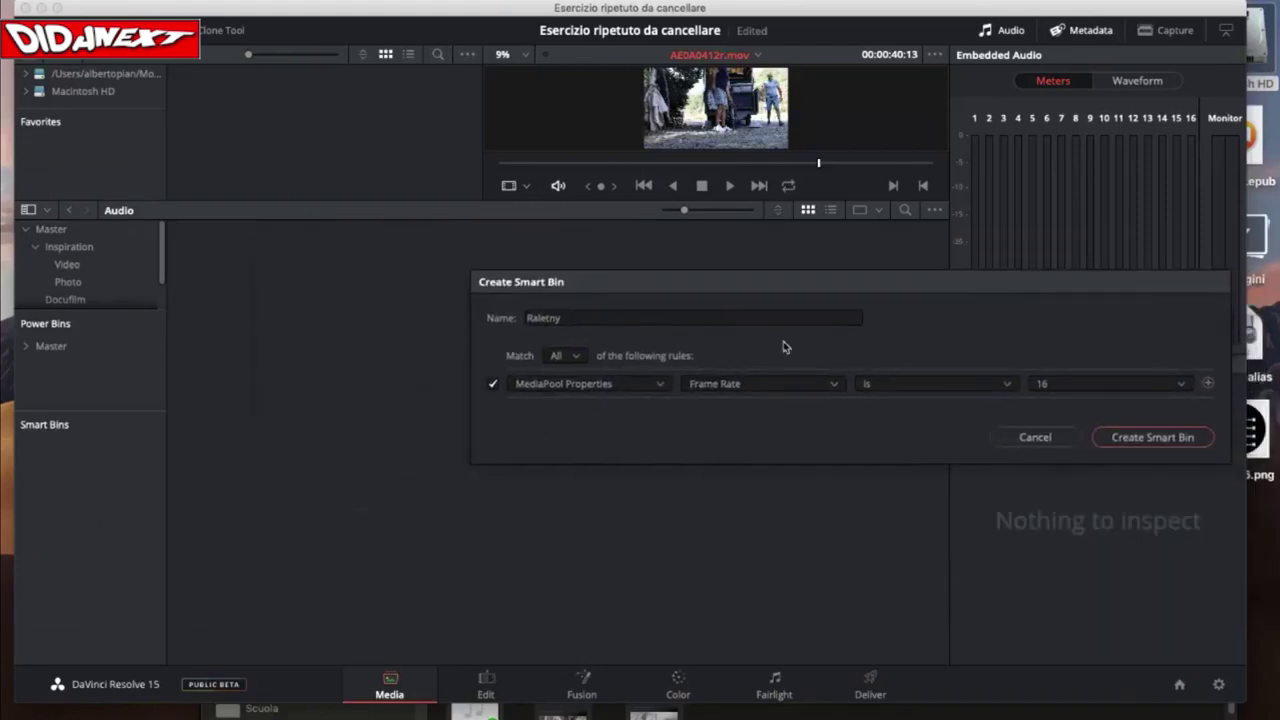
left_click_drag(918, 285, 813, 257)
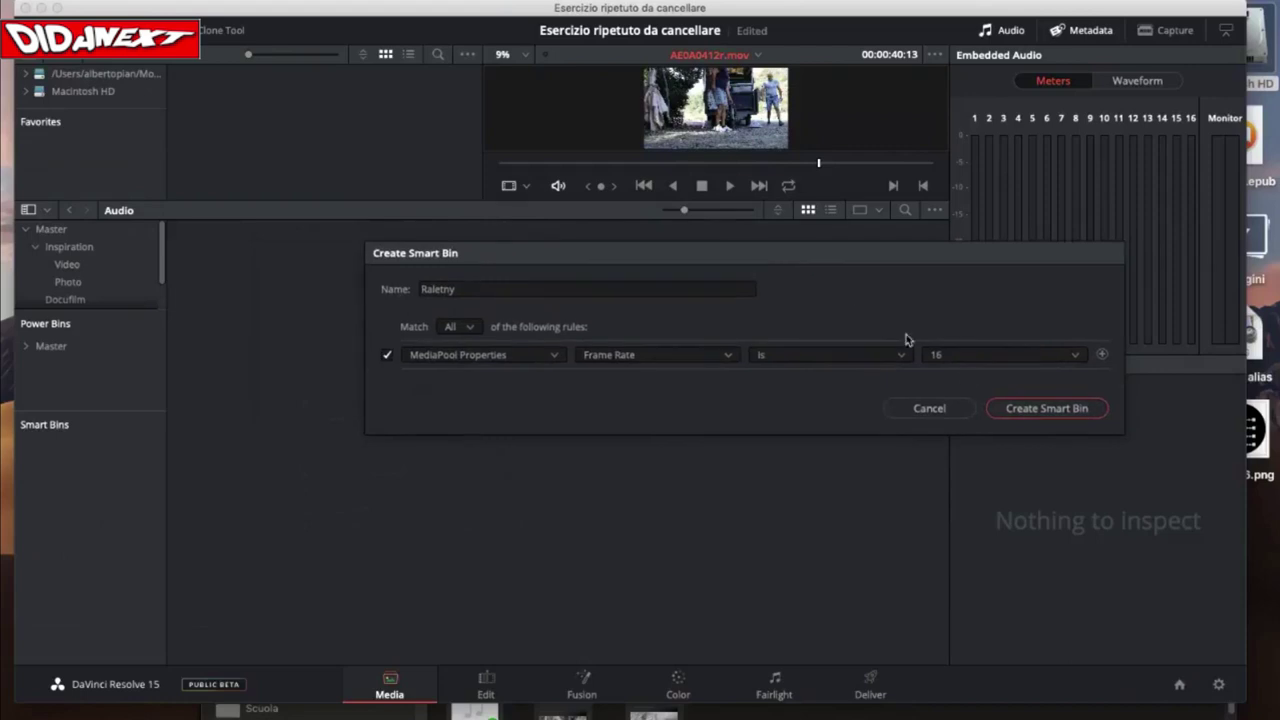
left_click(954, 356)
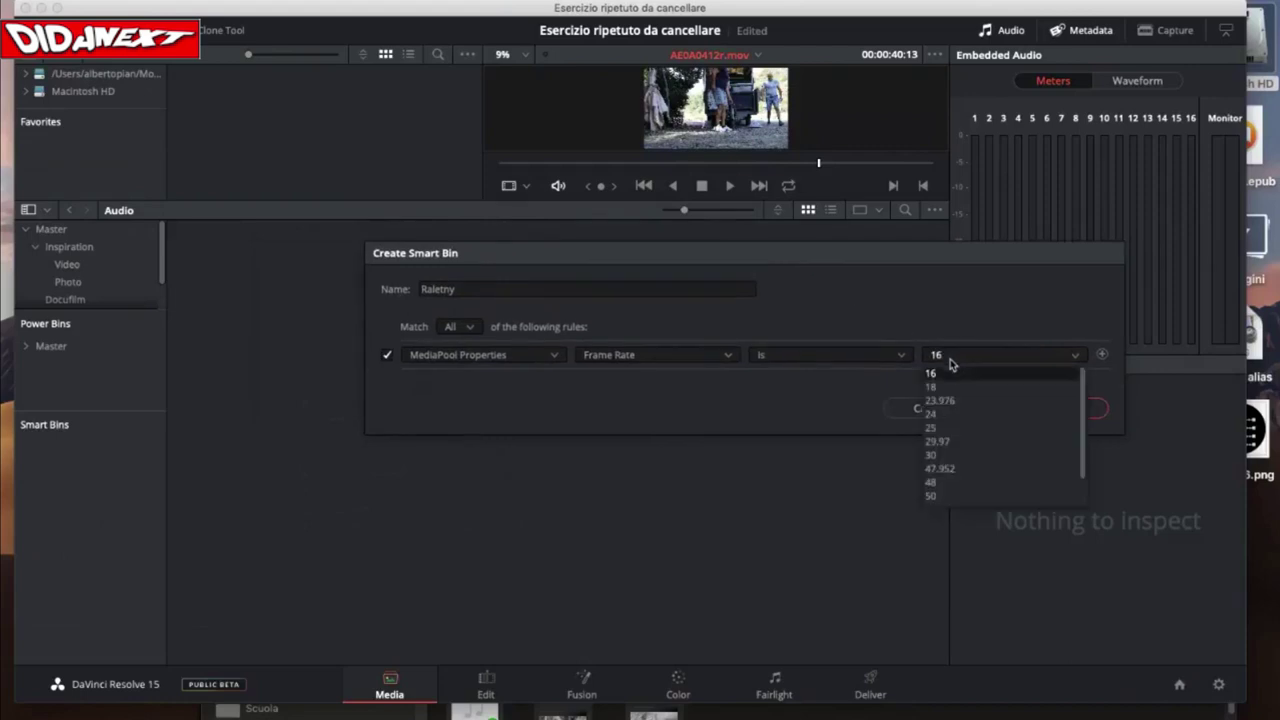
left_click(953, 421)
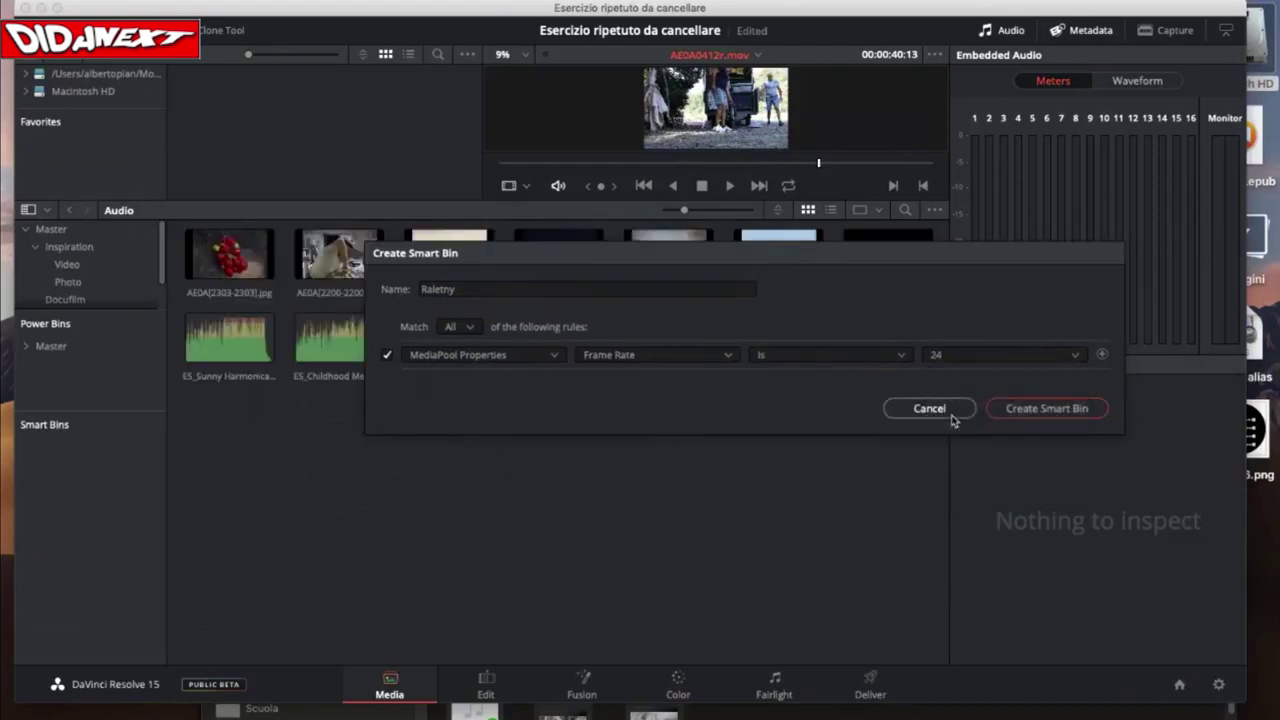
left_click_drag(842, 253, 856, 383)
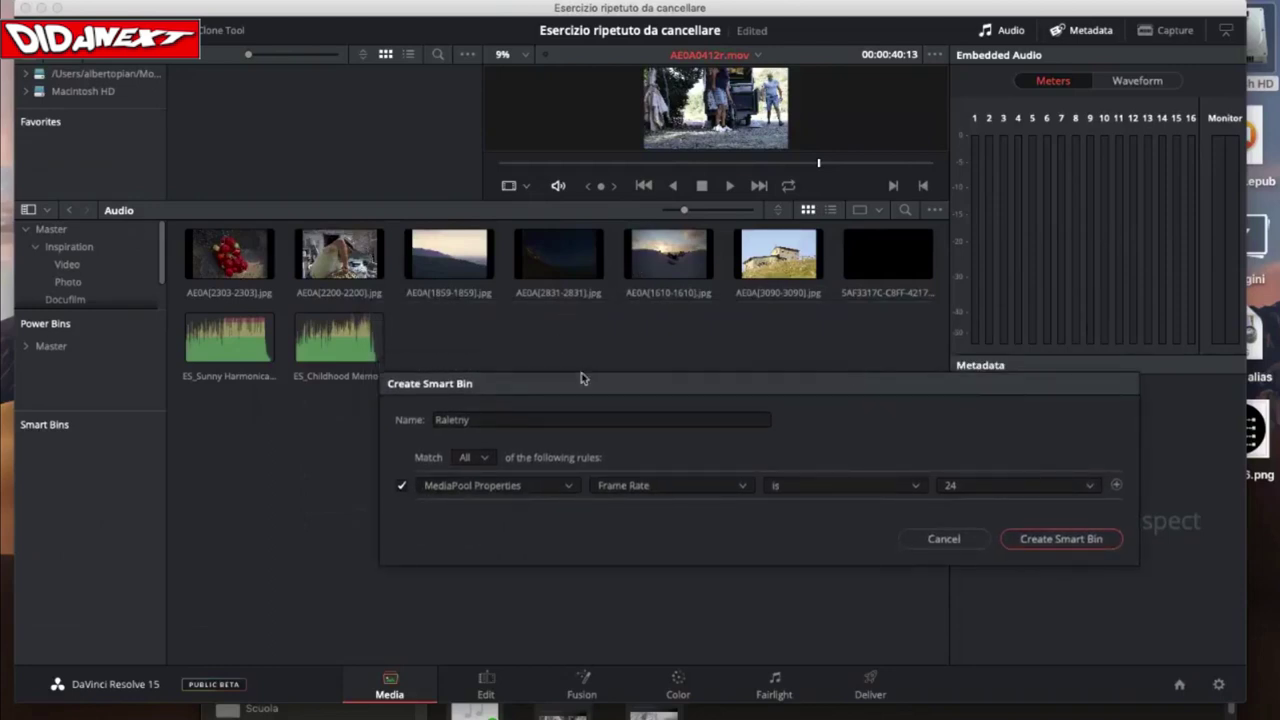
left_click_drag(603, 386, 616, 243)
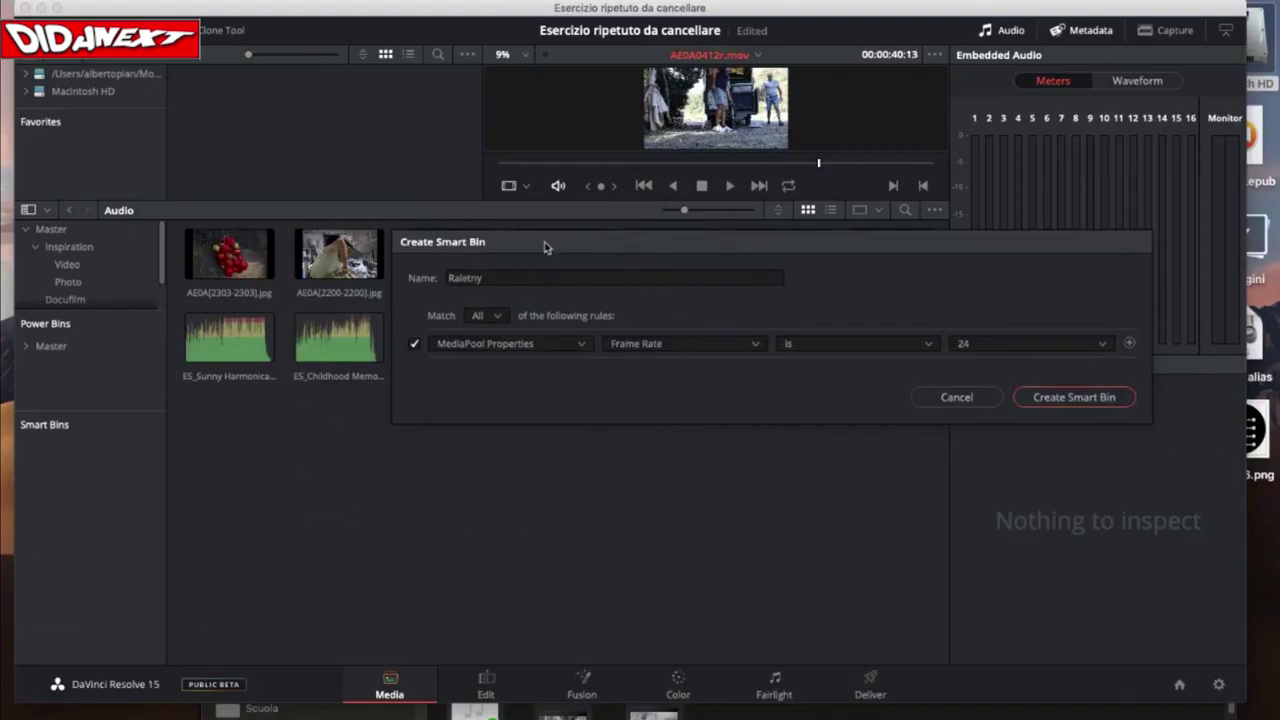
- Set the smart bin rule's frame rate value to 50 and move the dialog clear of the matching clips
left_click_drag(545, 247, 545, 261)
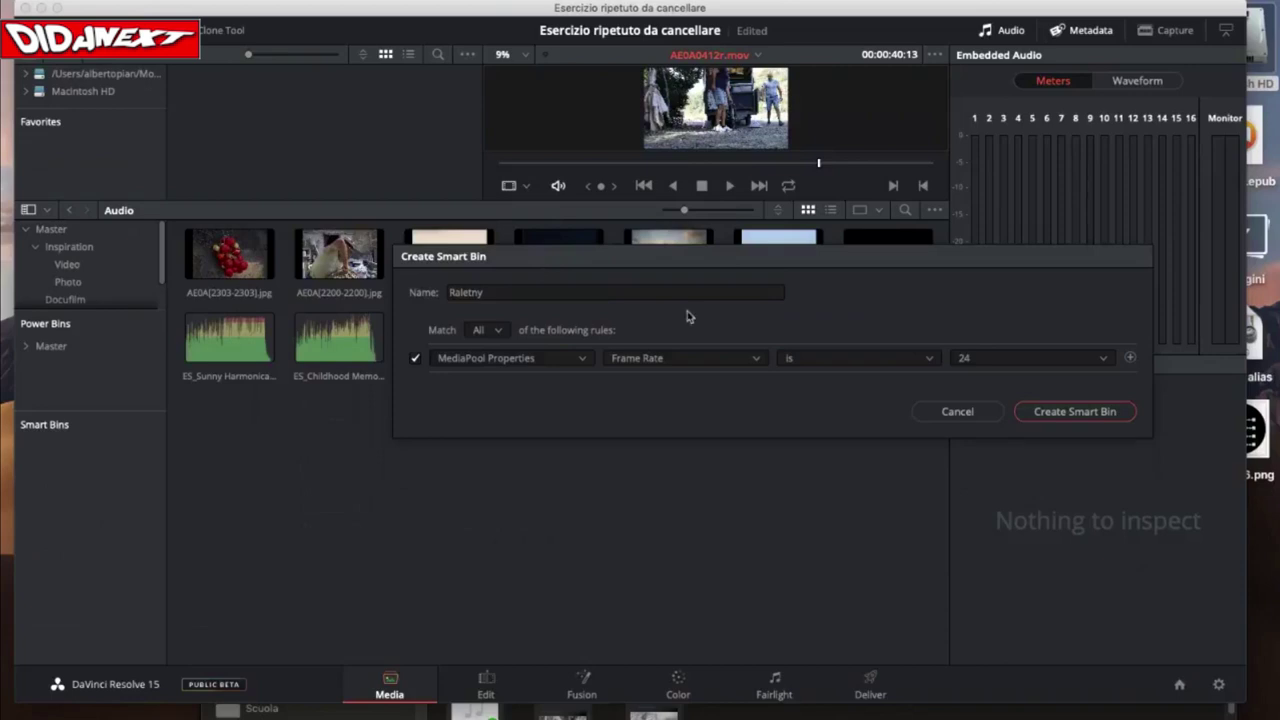
left_click(1009, 368)
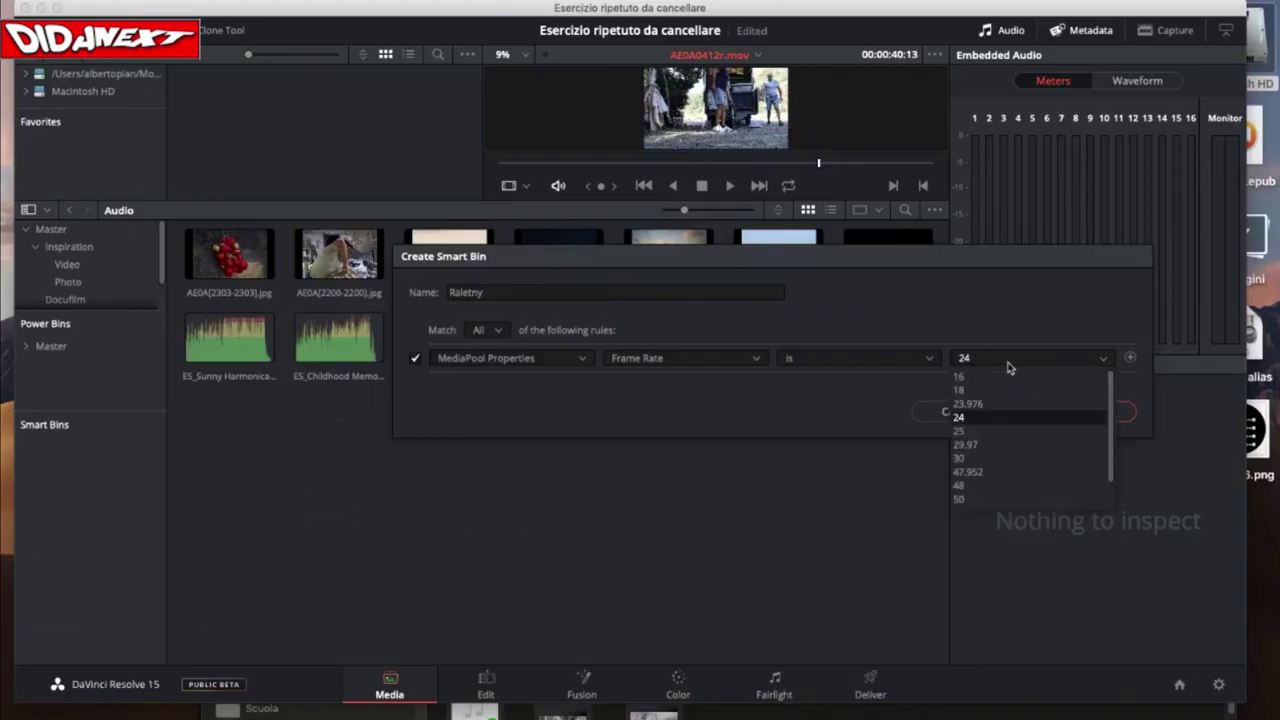
left_click(979, 502)
left_click_drag(823, 263, 665, 393)
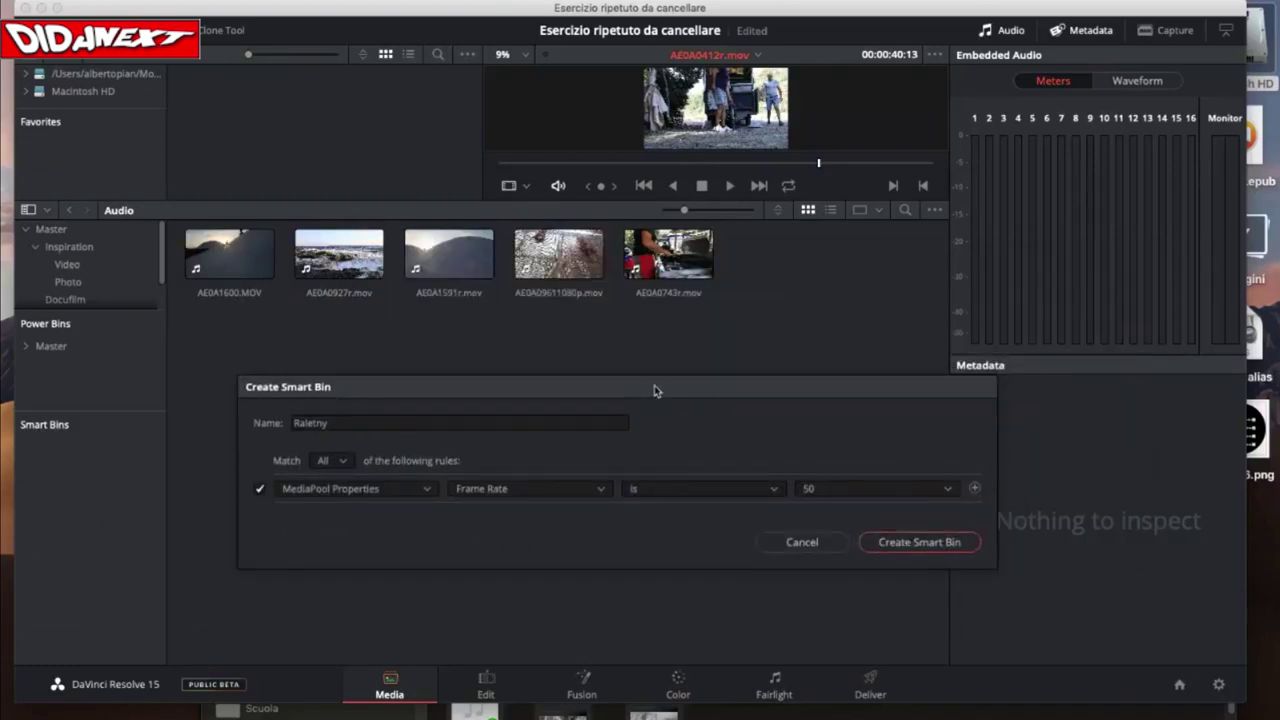
left_click_drag(654, 386, 661, 321)
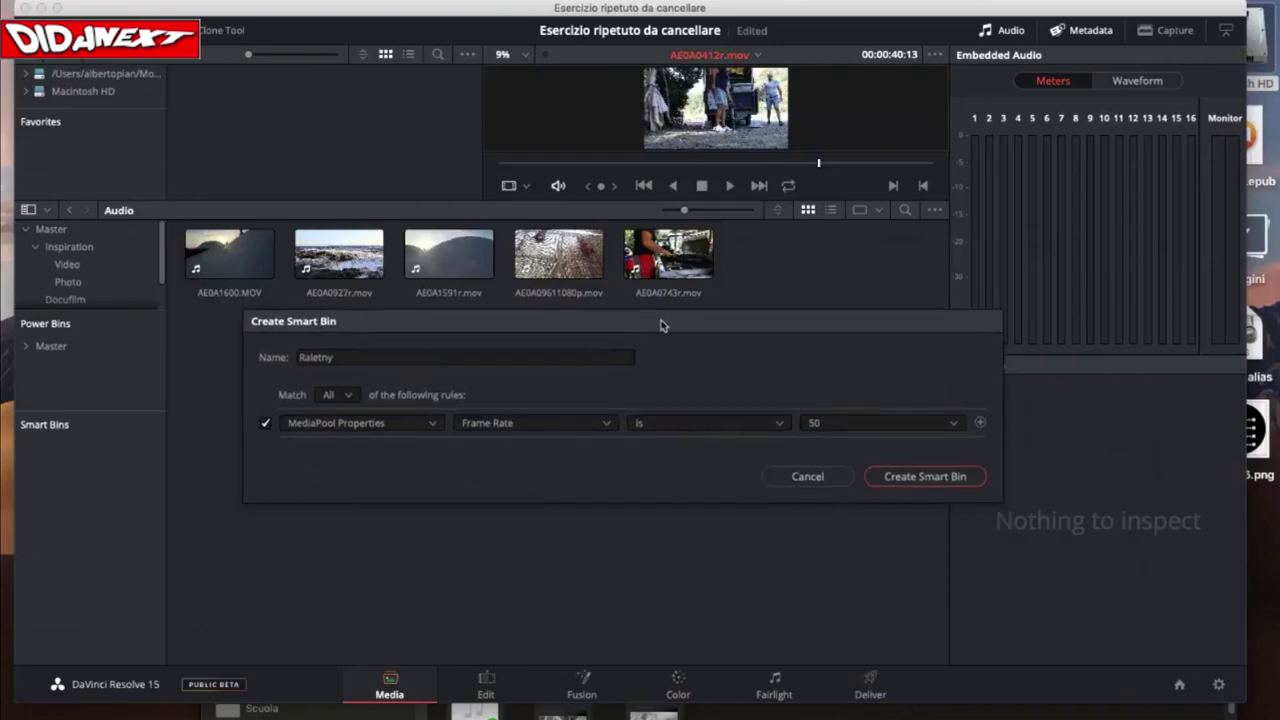
- Add a second rule to the smart bin and examine the full list of MediaPool properties it can use
left_click(980, 423)
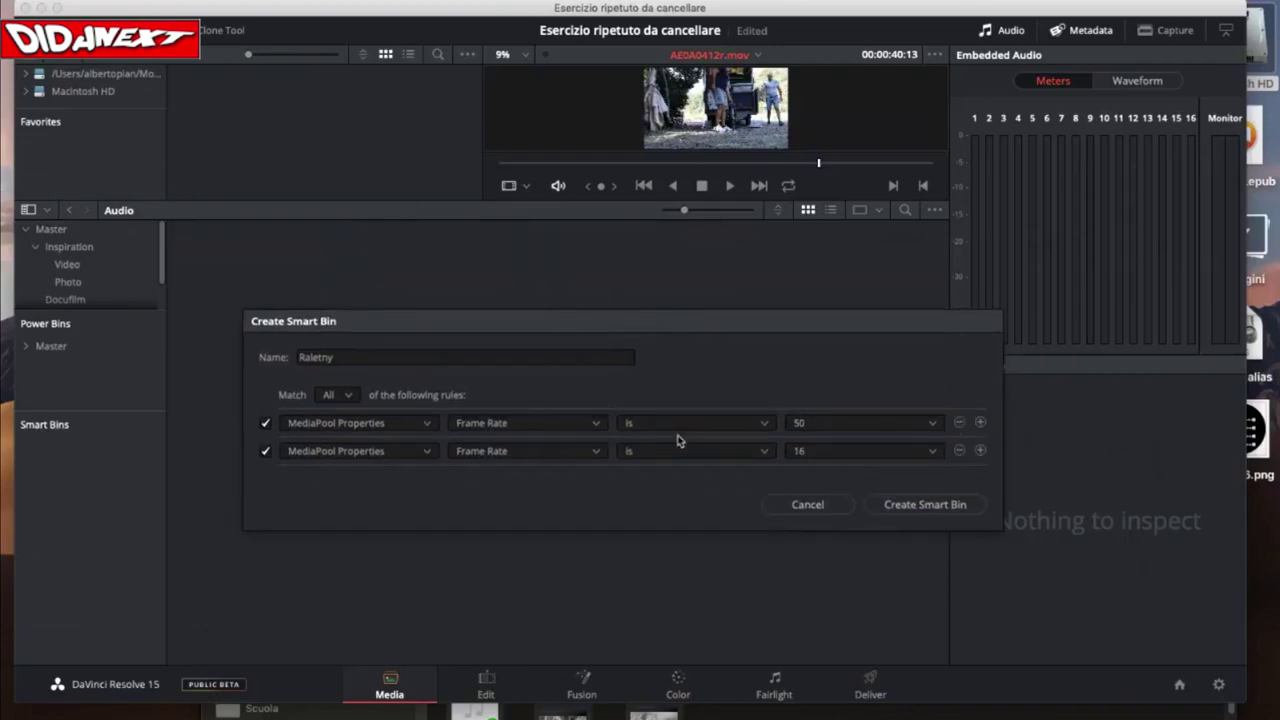
left_click(595, 451)
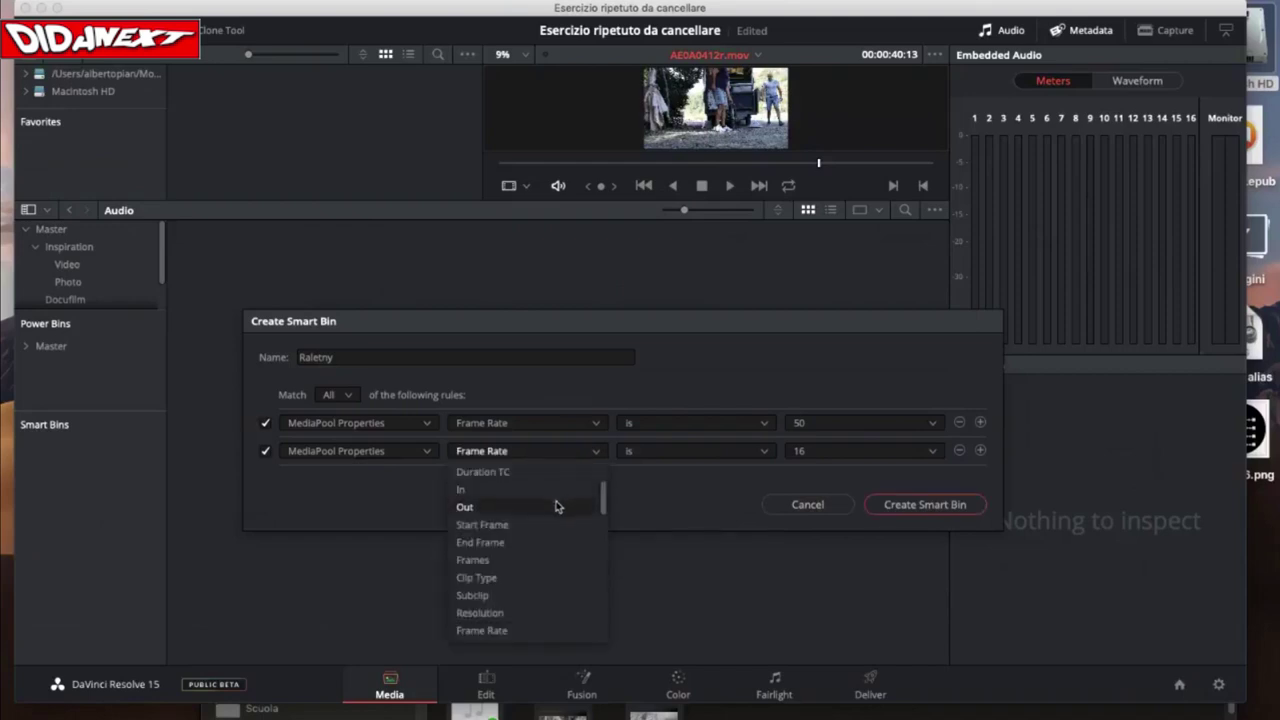
scroll(537, 535, "down", 5)
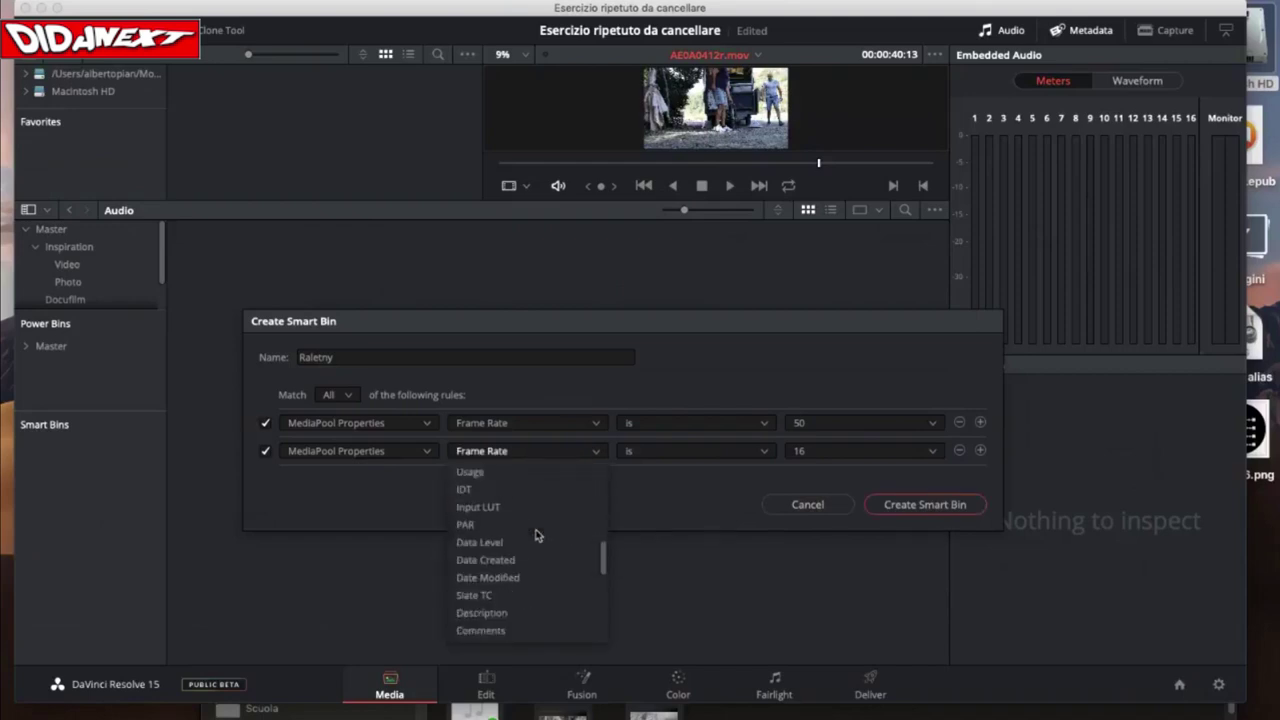
scroll(537, 535, "down", 1)
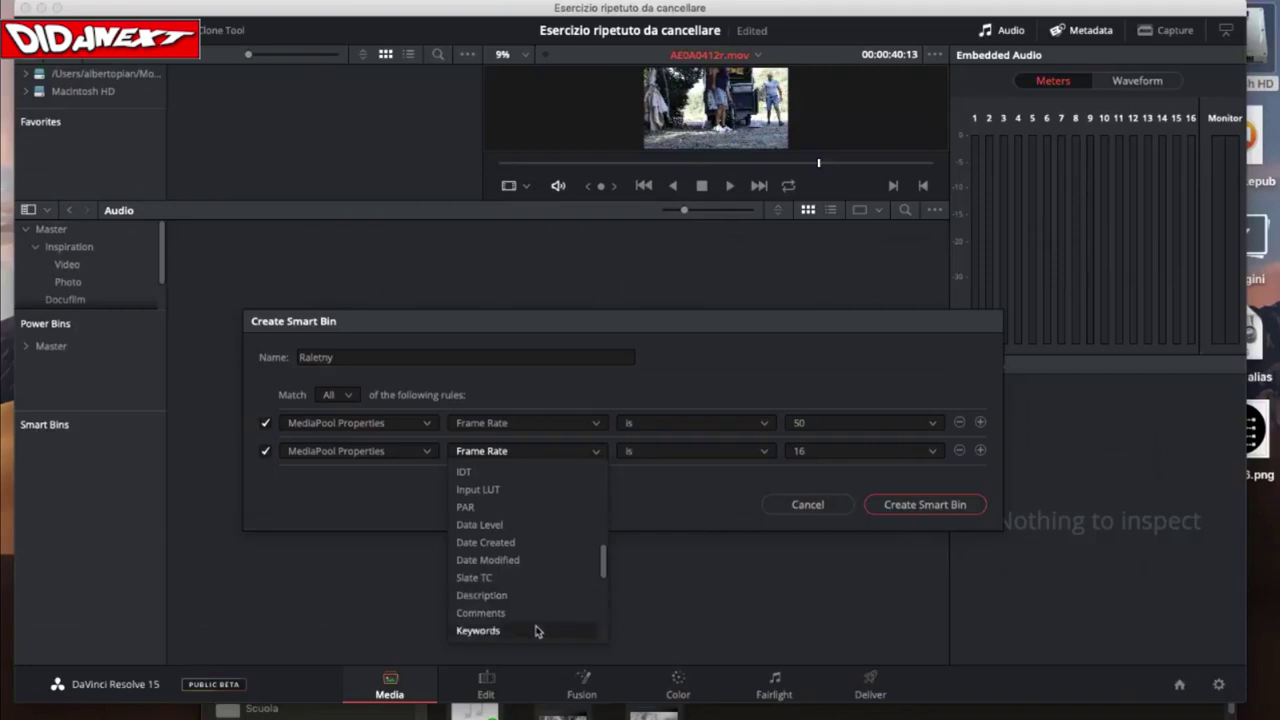
scroll(537, 600, "up", 2)
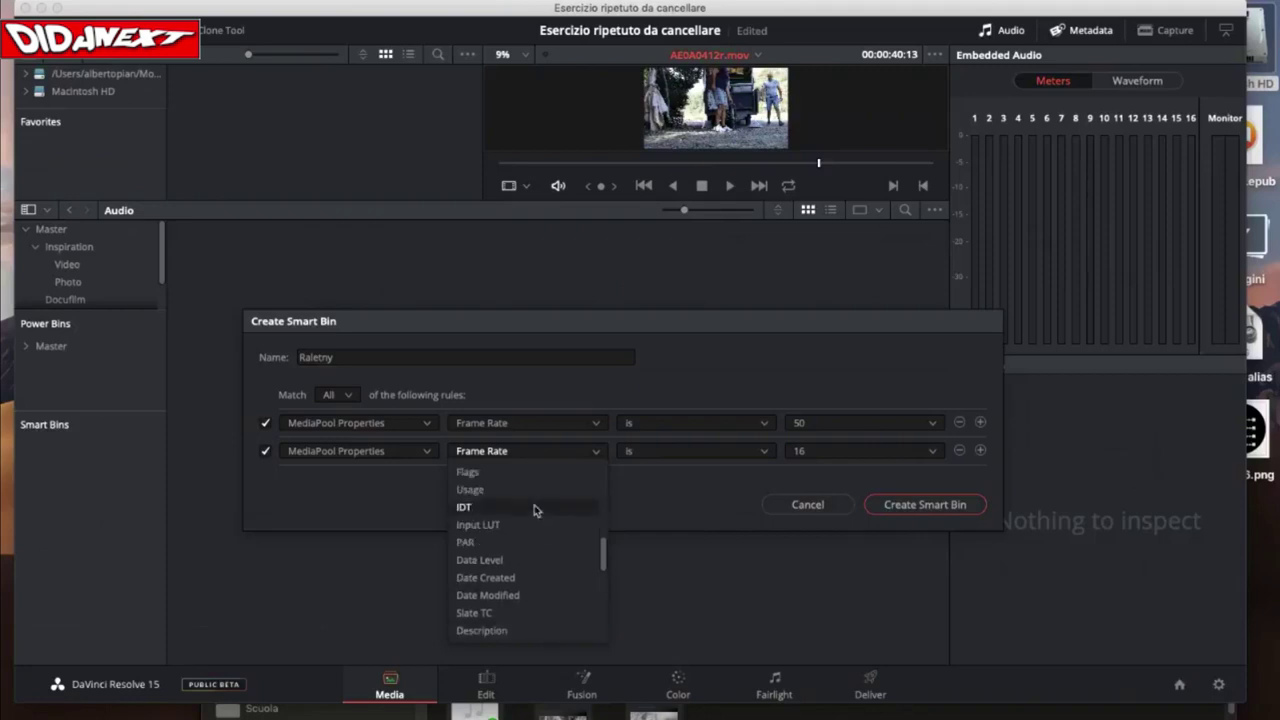
scroll(533, 506, "up", 8)
scroll(537, 578, "down", 15)
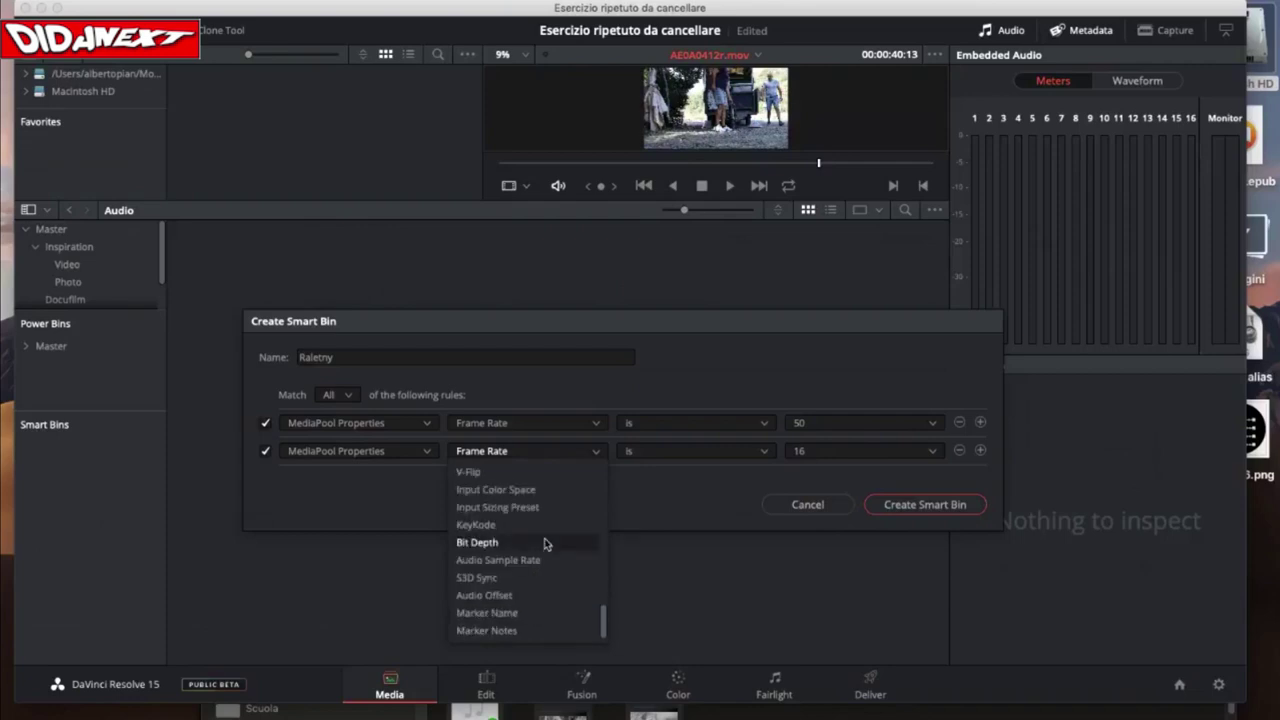
scroll(545, 540, "up", 6)
scroll(550, 545, "up", 10)
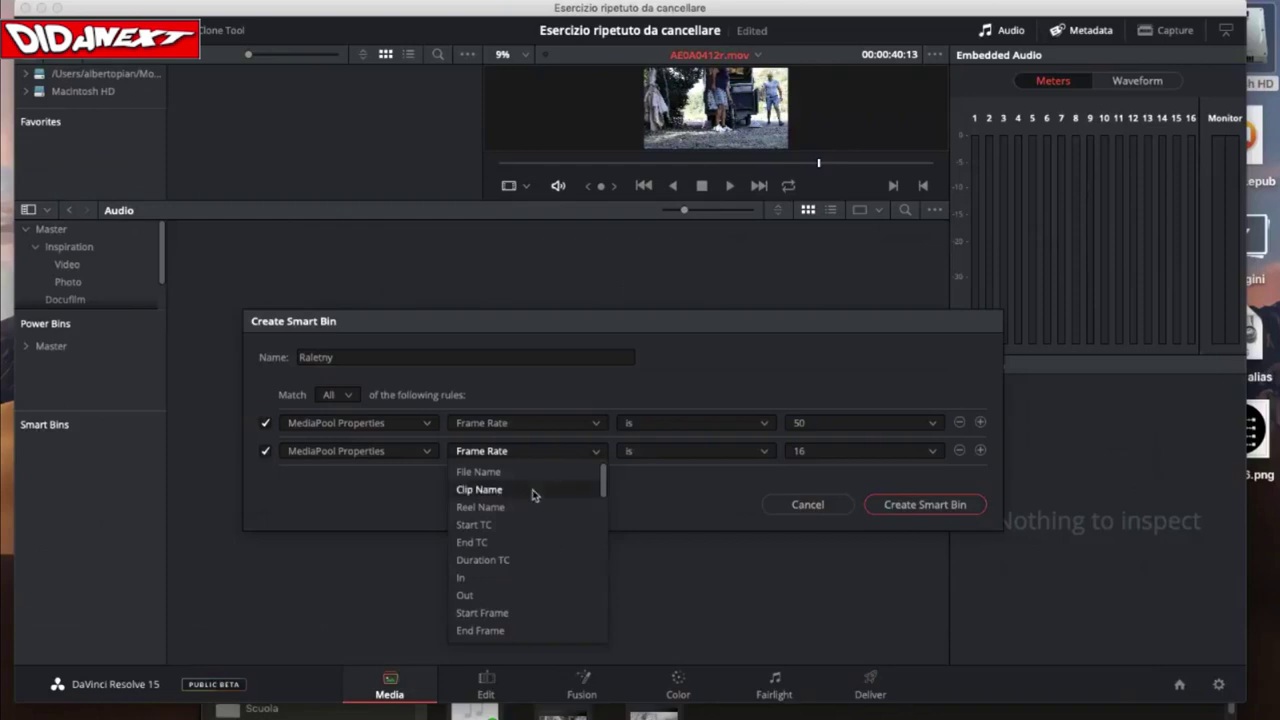
left_click(643, 491)
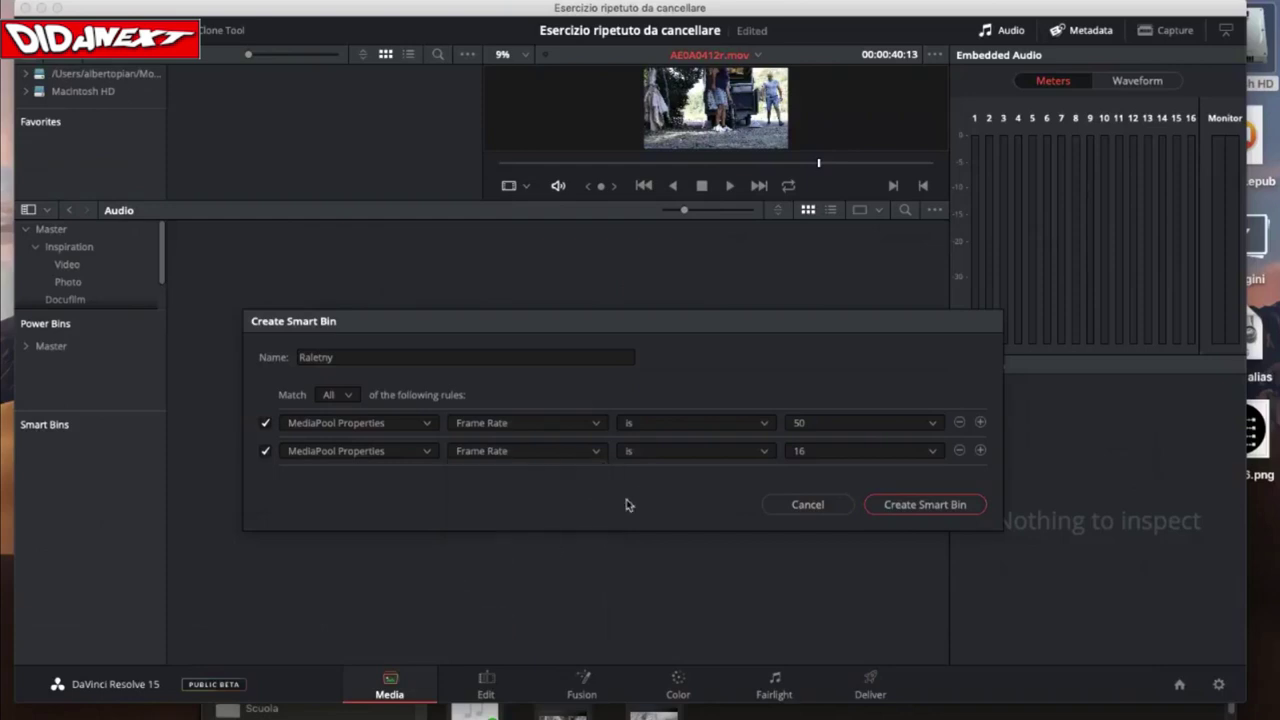
- Disable and re-enable the second rule, then remove it and cancel creating the smart bin
left_click(265, 451)
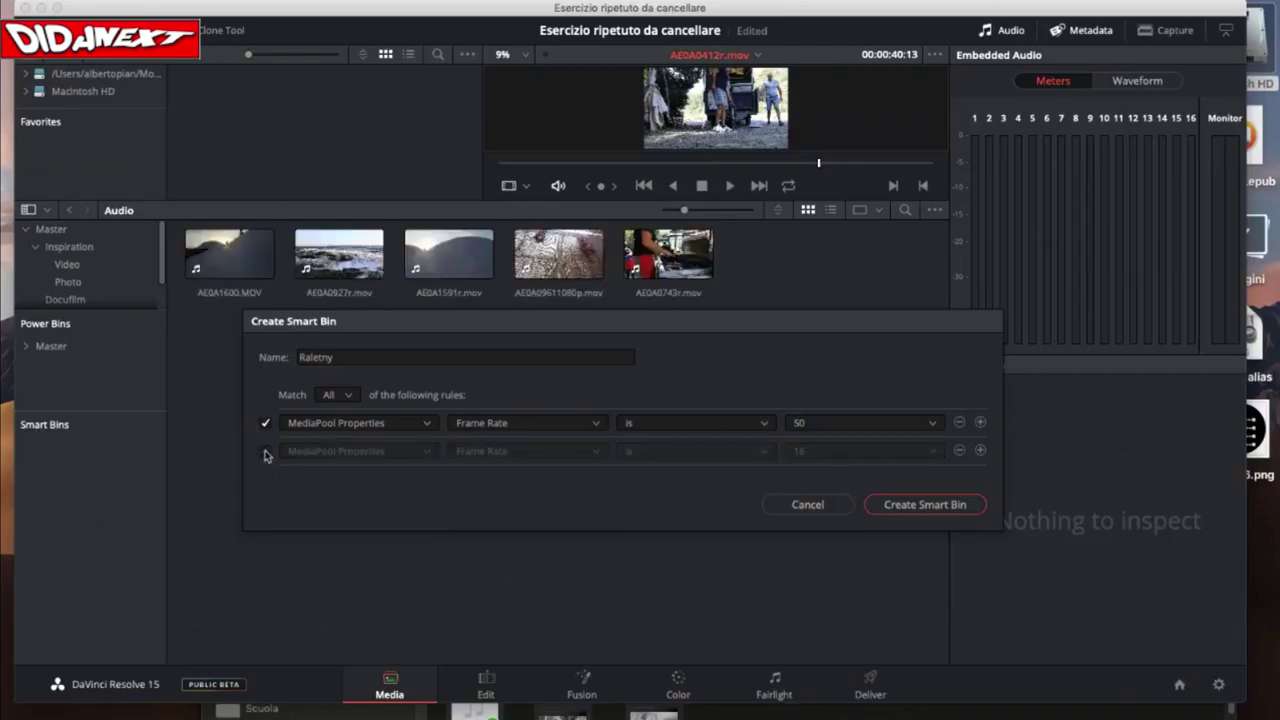
left_click(265, 452)
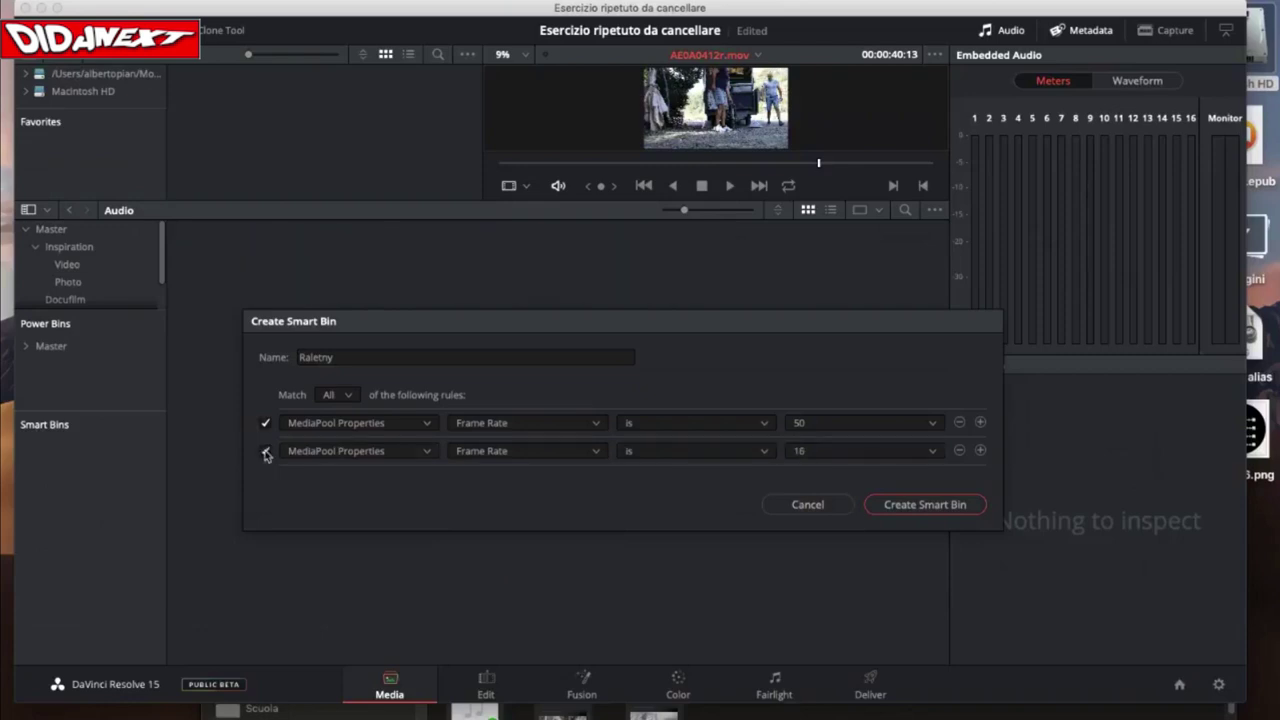
left_click(959, 452)
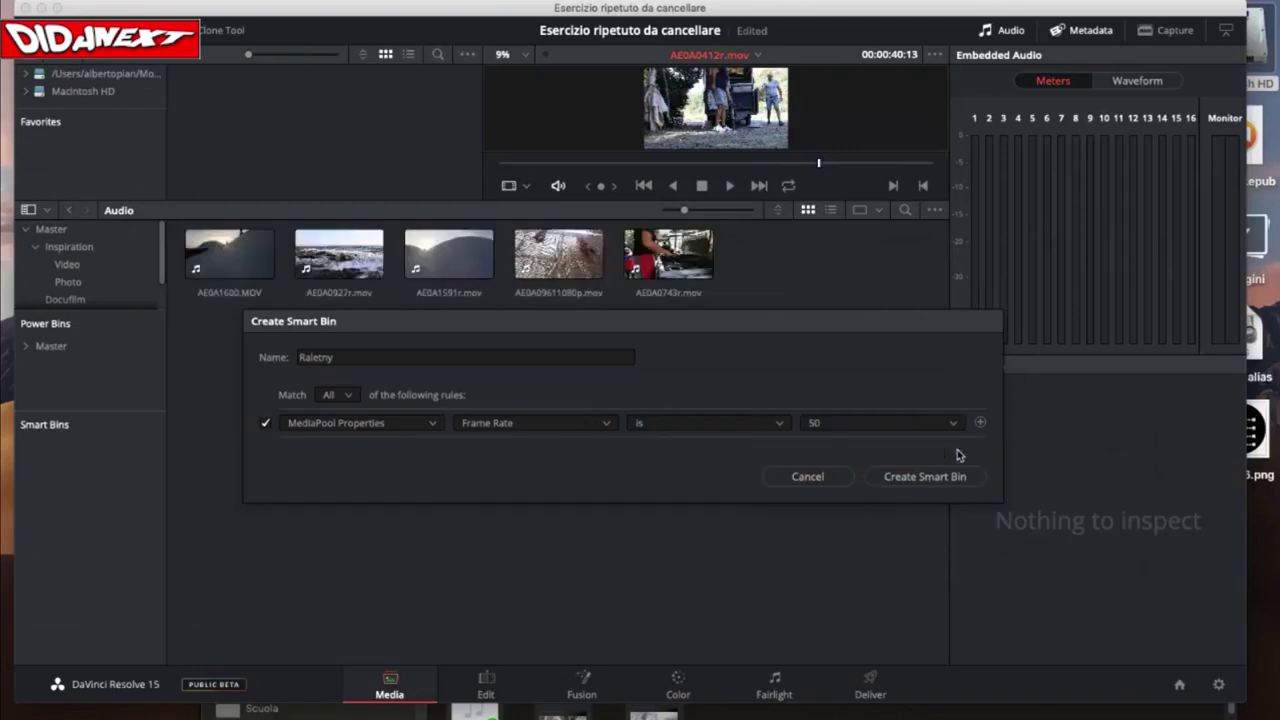
left_click_drag(868, 325, 836, 329)
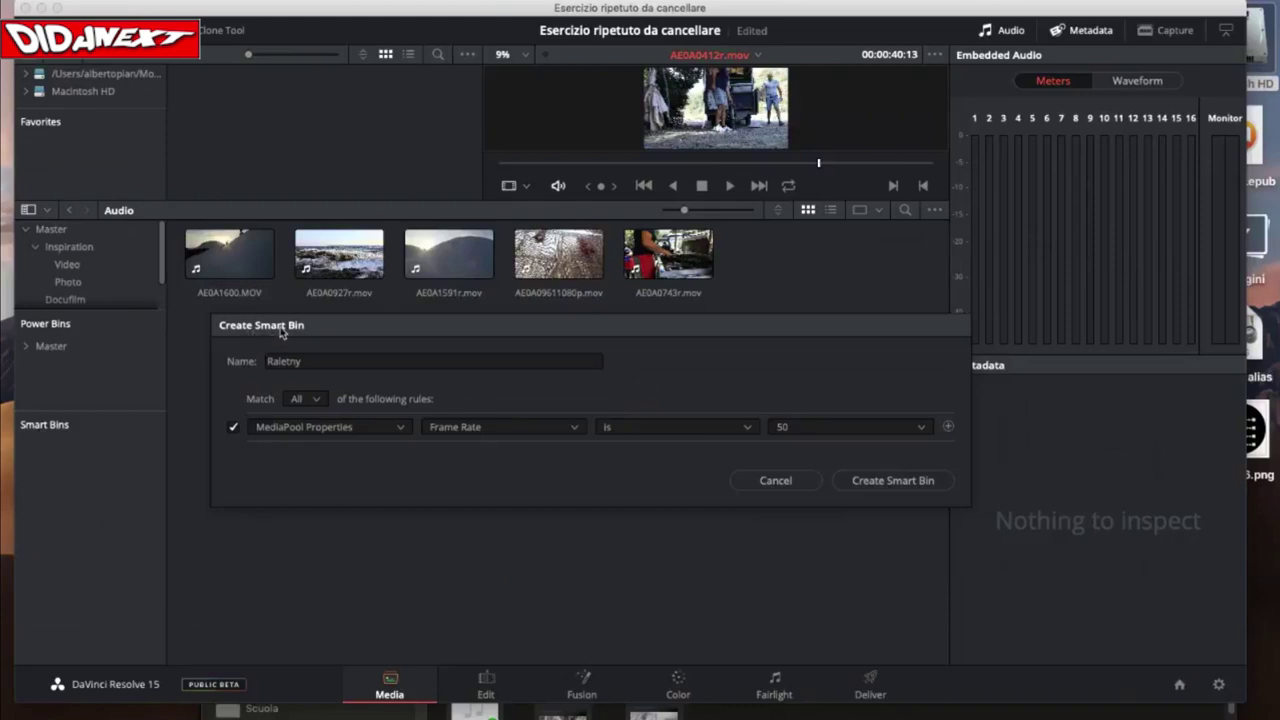
left_click(768, 480)
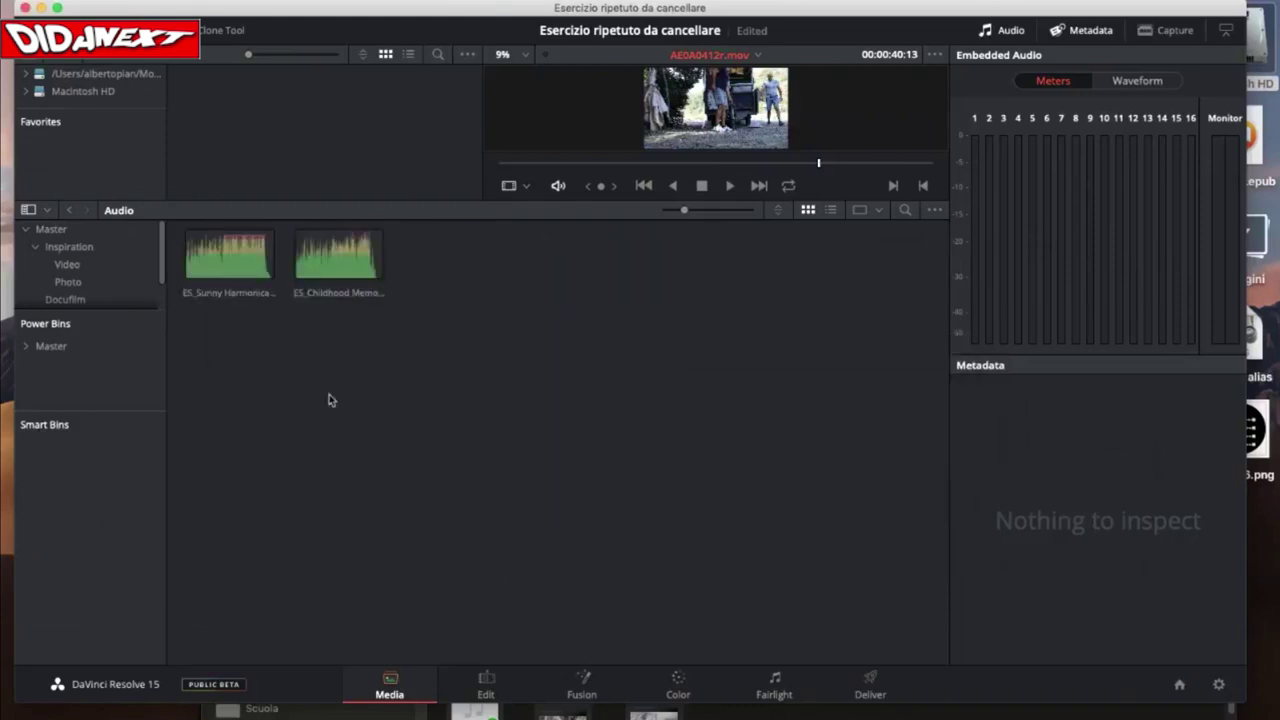
- Start a new smart bin and name it Ralenty
right_click(82, 445)
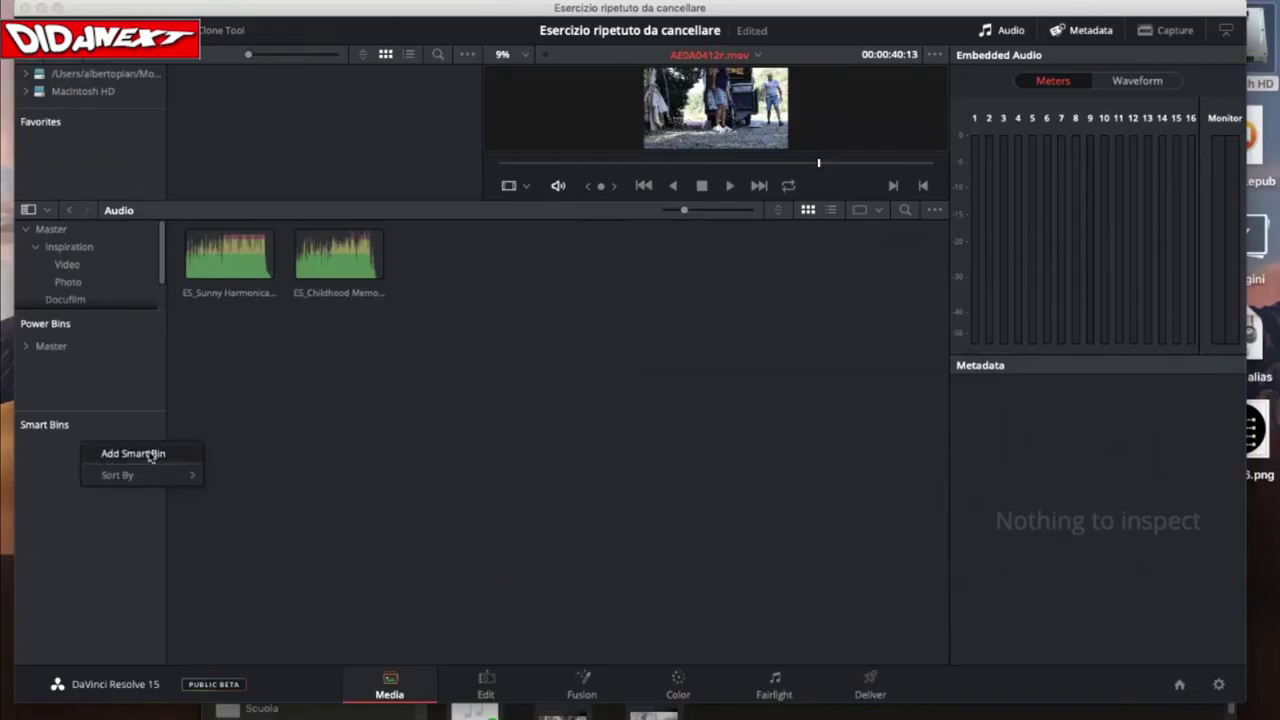
left_click(150, 456)
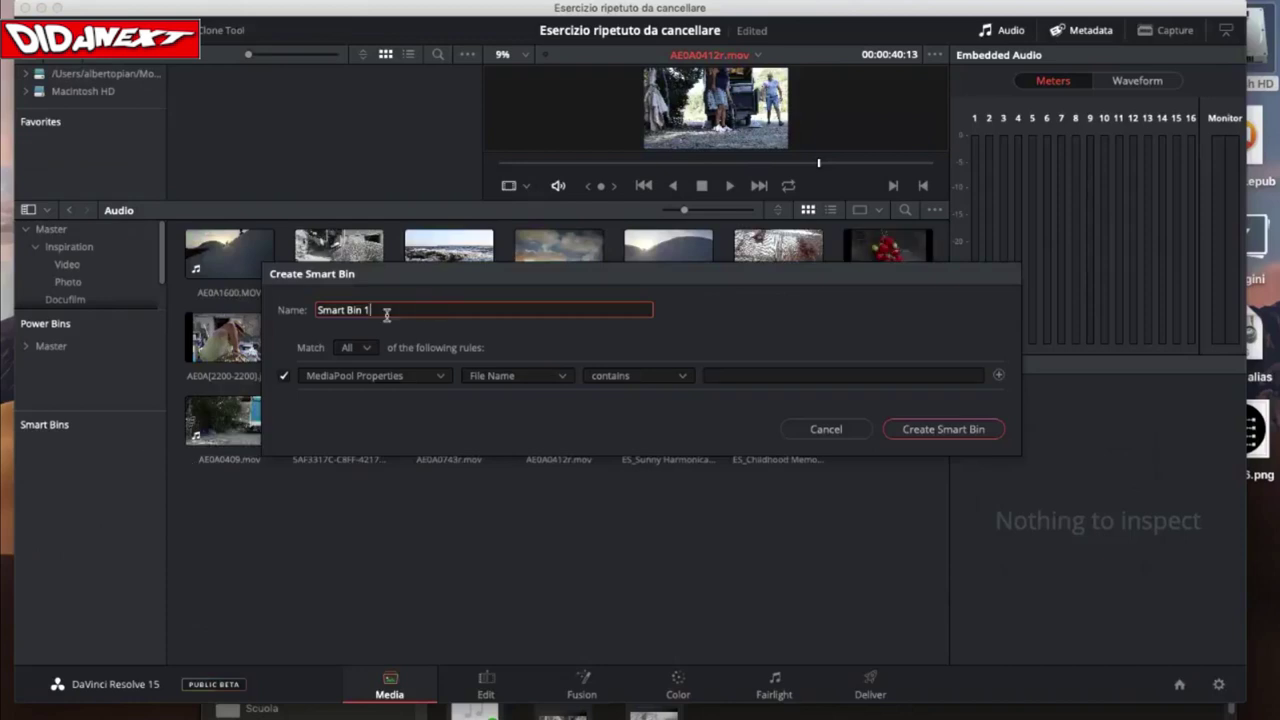
left_click_drag(360, 309, 295, 305)
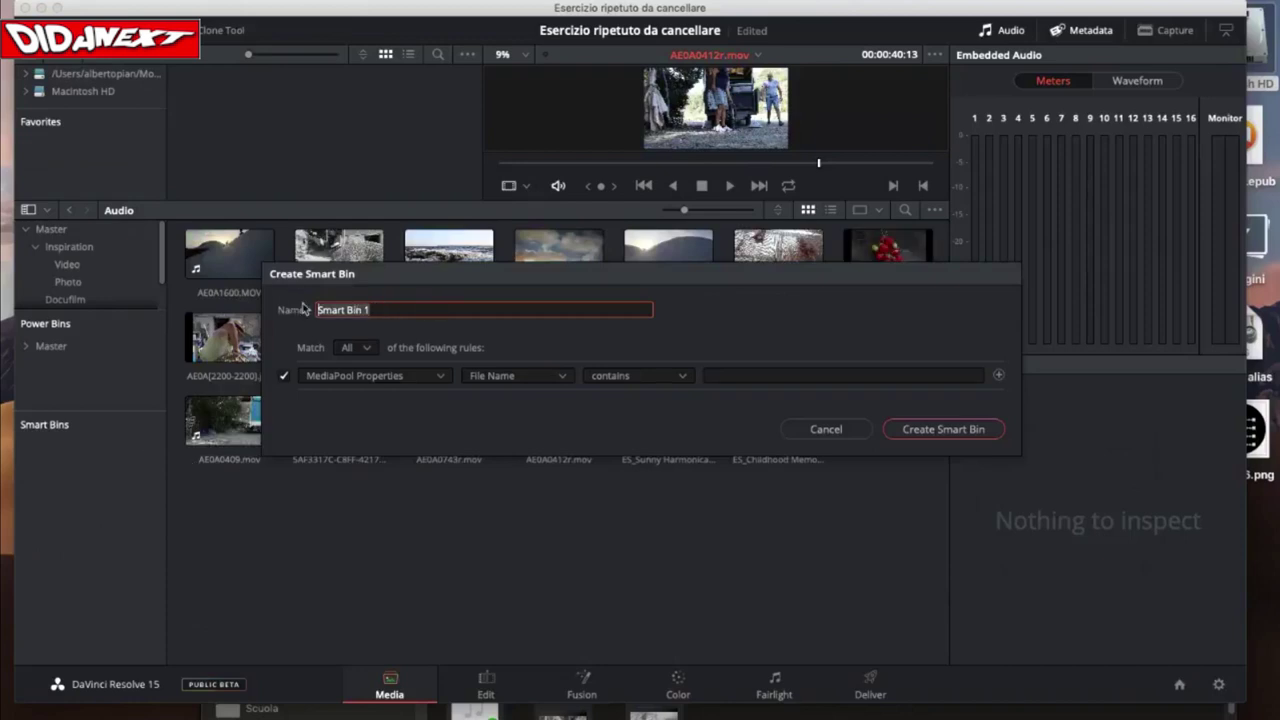
type("RAlenty")
key("BackSpace")
type("a")
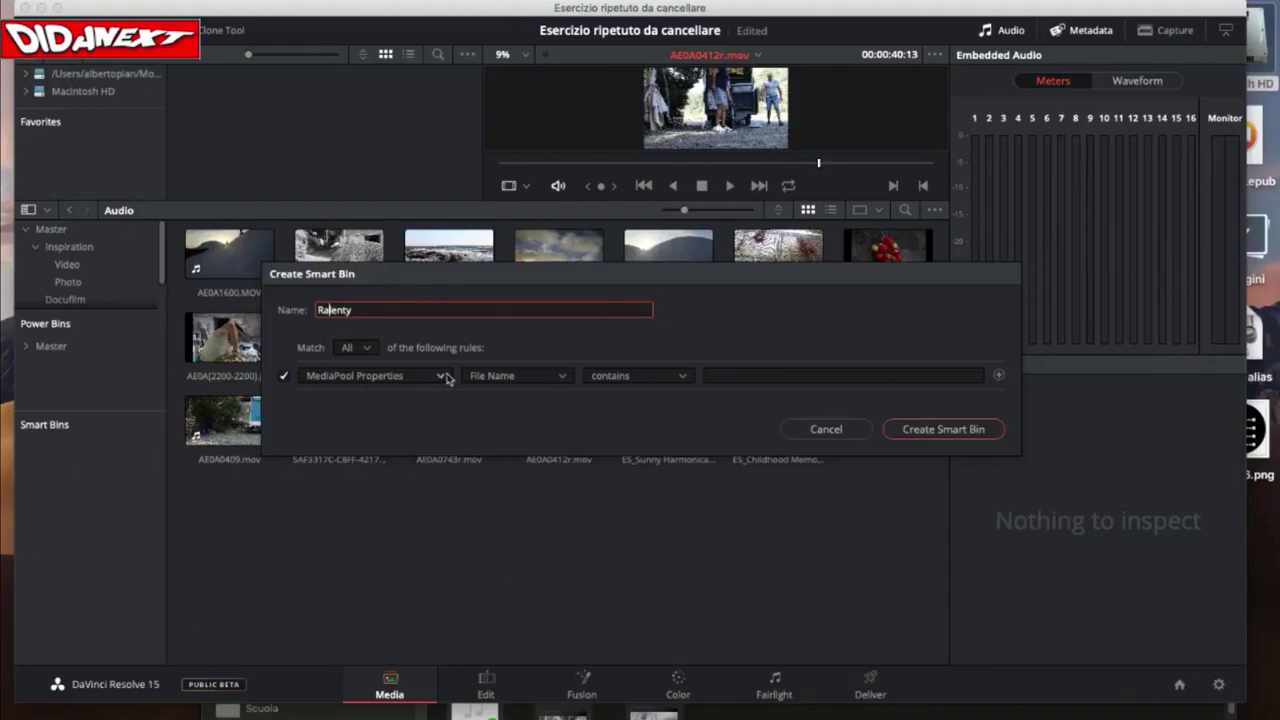
- Set the rule to MediaPool Properties Frame Rate is 50 and create the smart bin
left_click(520, 376)
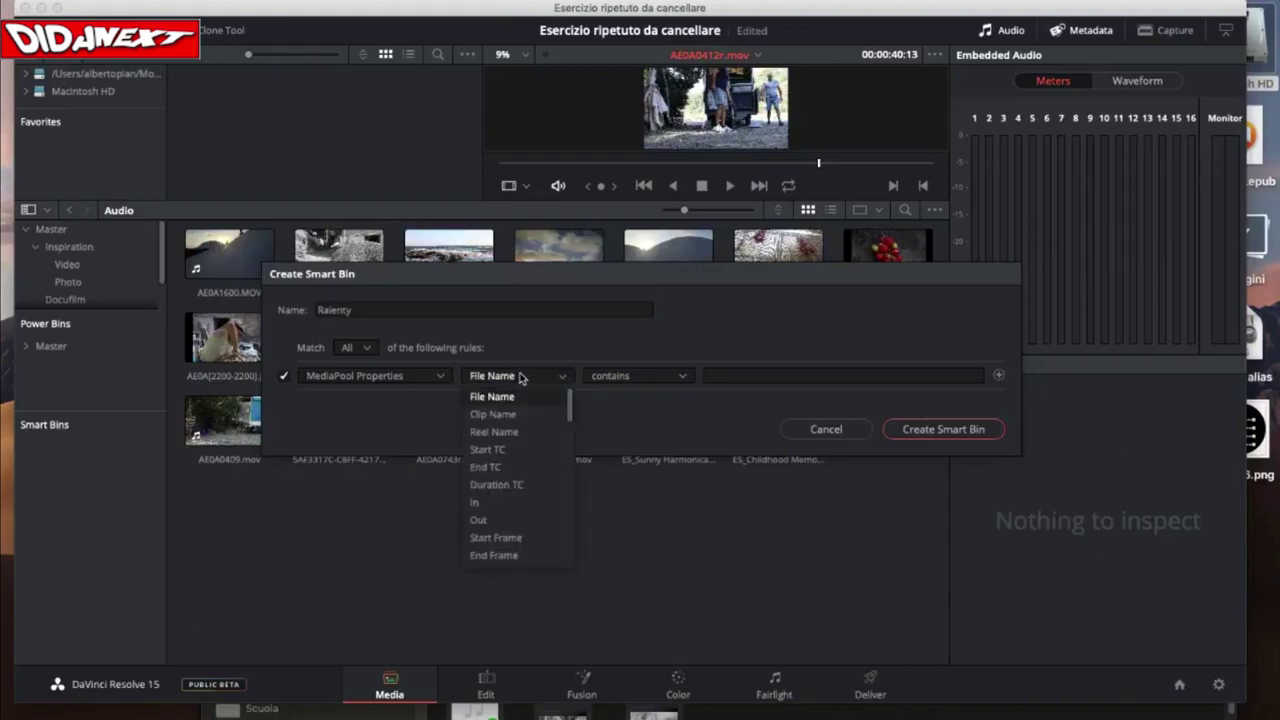
scroll(529, 441, "down", 3)
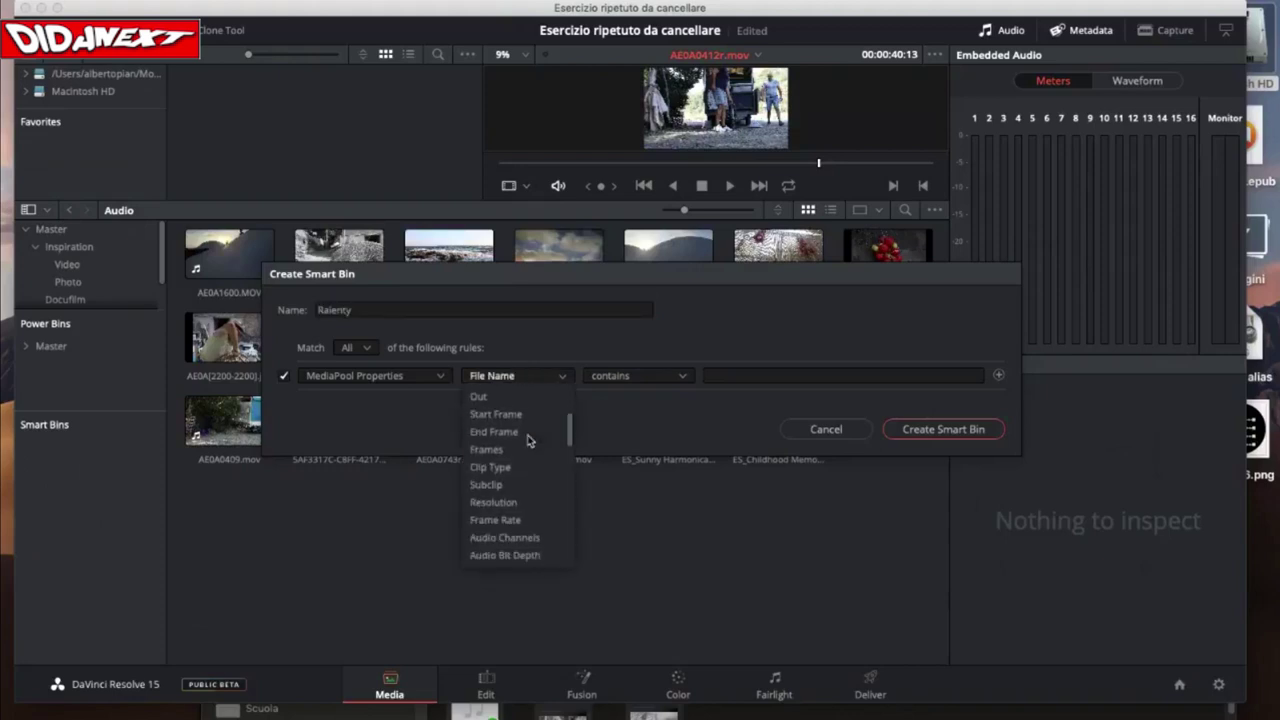
left_click(506, 521)
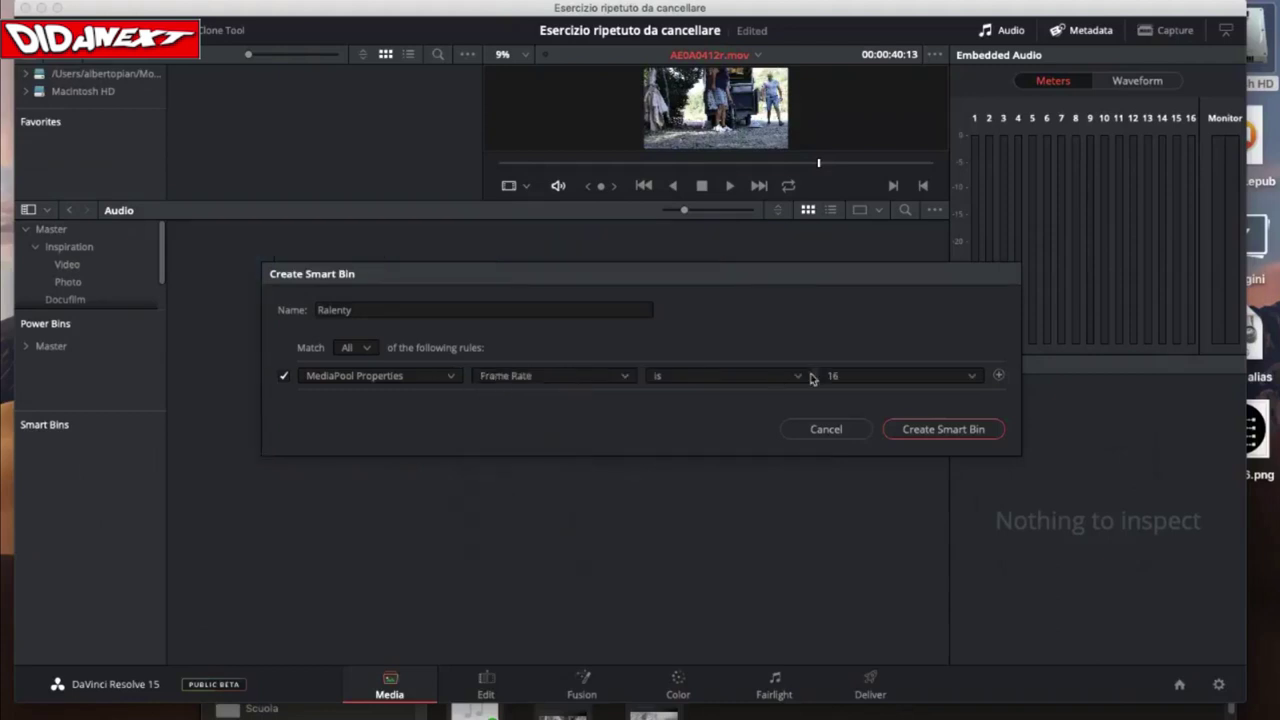
left_click(877, 376)
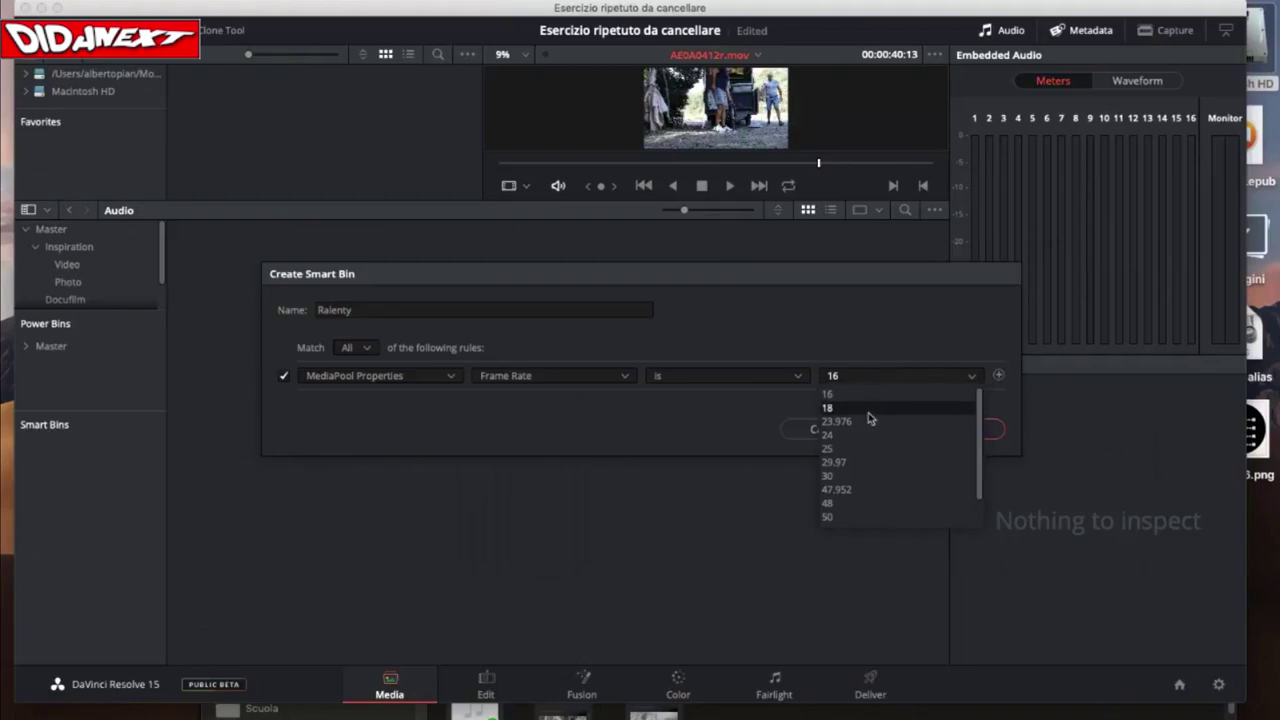
left_click(856, 517)
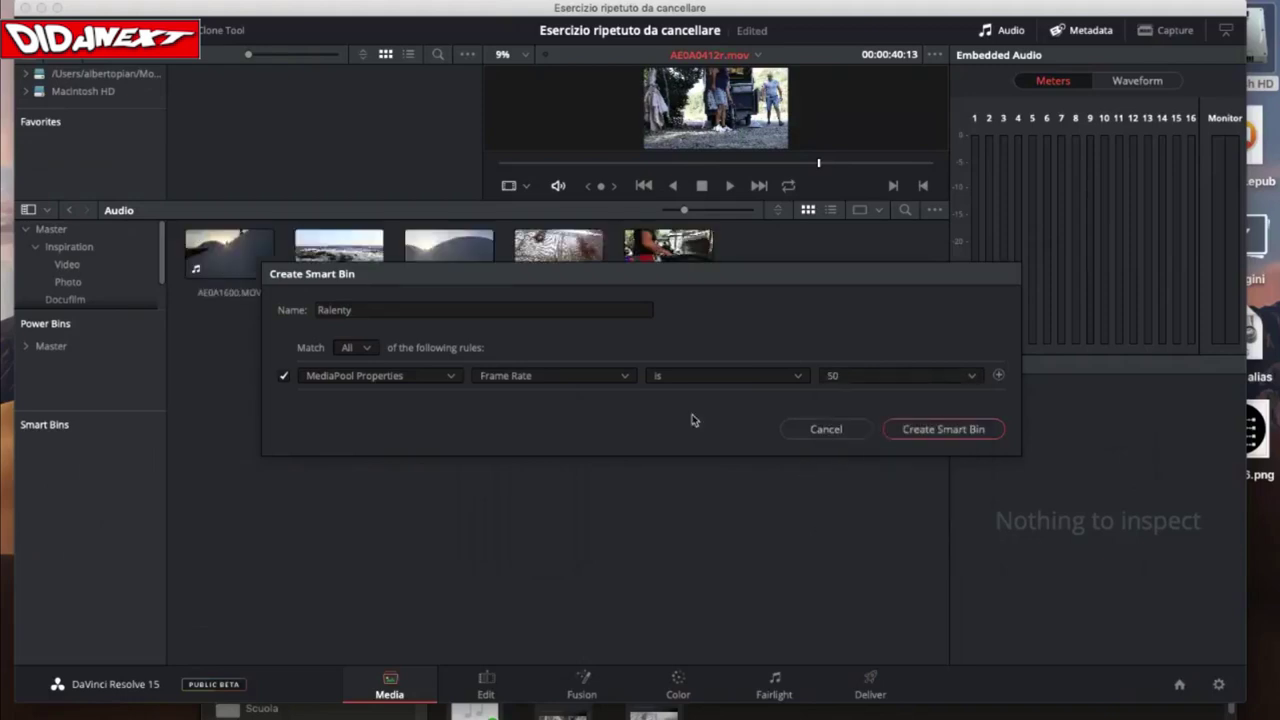
left_click(962, 433)
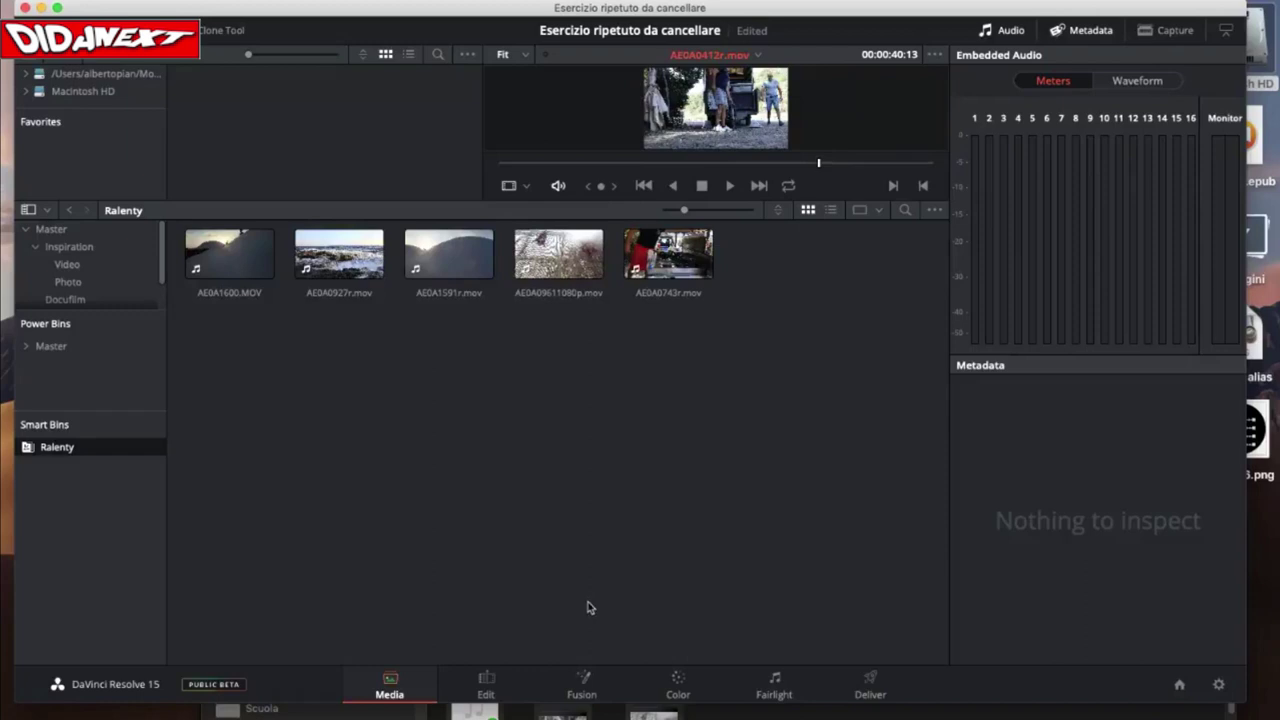
- Switch to the Edit page and enlarge the Smart Bins section by moving up the dividers above Power Bins and Smart Bins
left_click(488, 684)
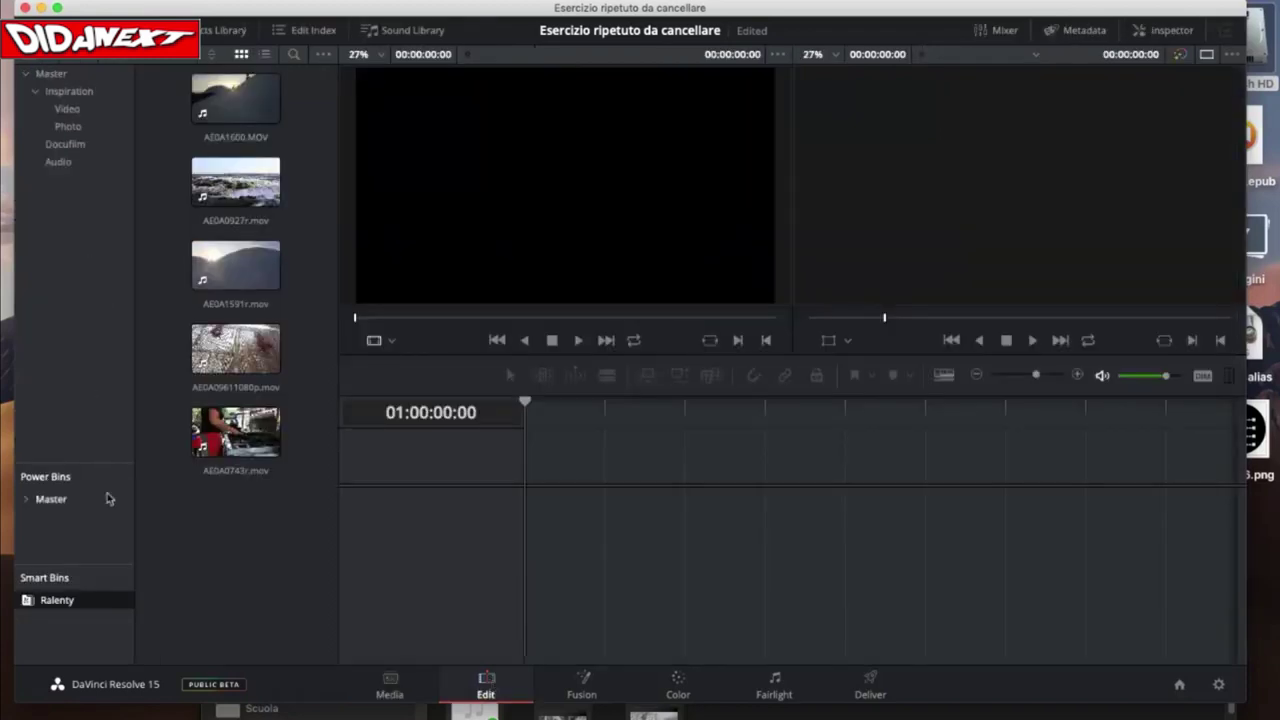
left_click_drag(126, 464, 121, 196)
left_click_drag(124, 560, 123, 274)
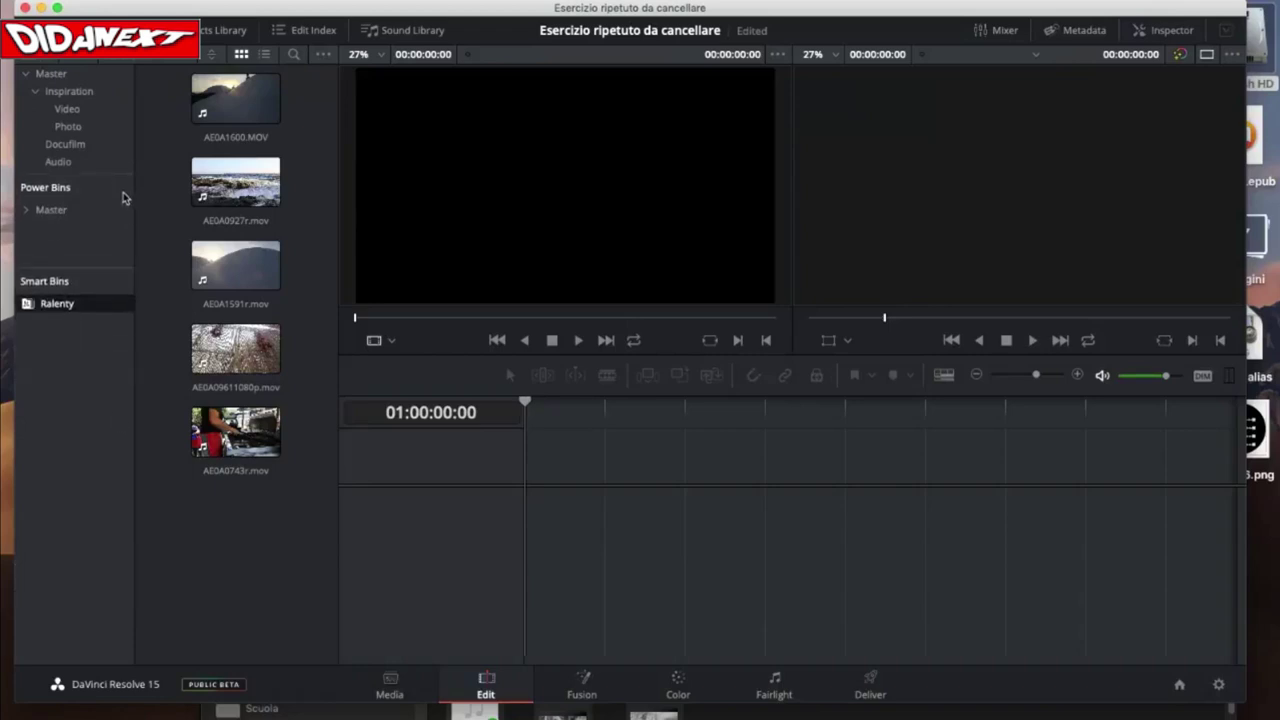
left_click_drag(123, 182, 121, 187)
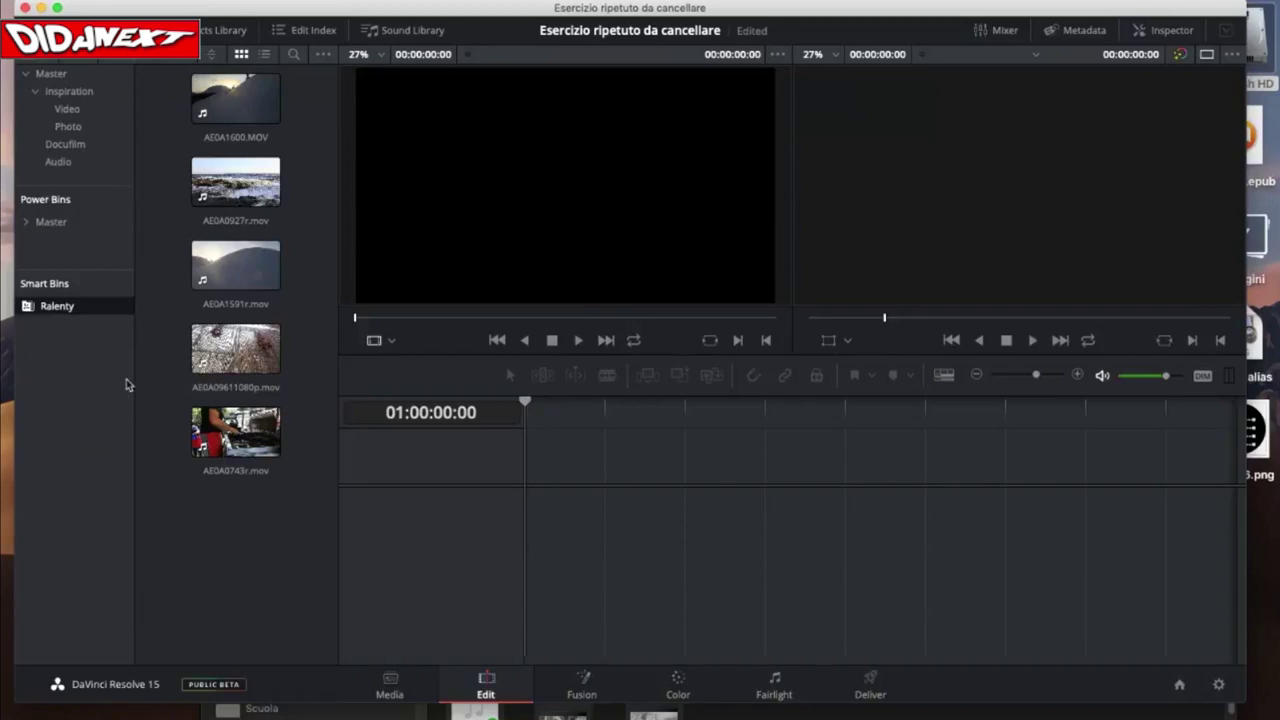
left_click(201, 85)
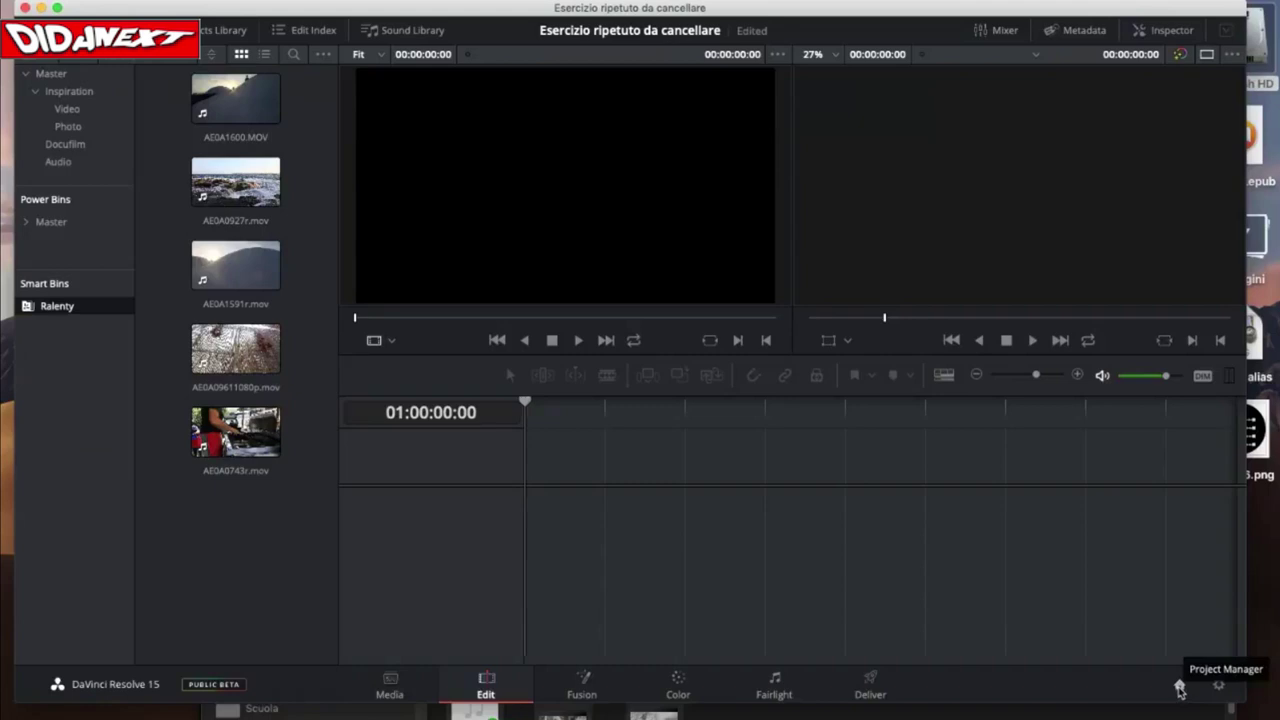
- Open the project Progetto esercizio from the Project Manager, saving the current project before it closes
left_click(1180, 687)
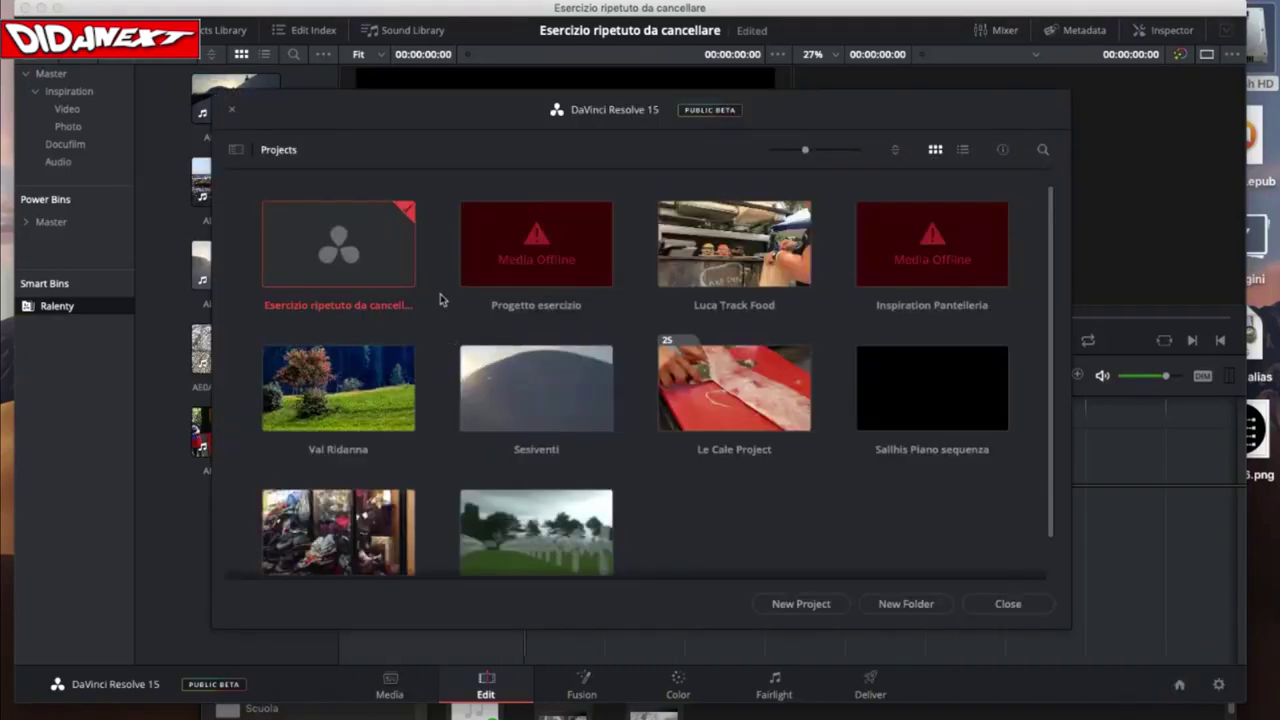
double_click(545, 257)
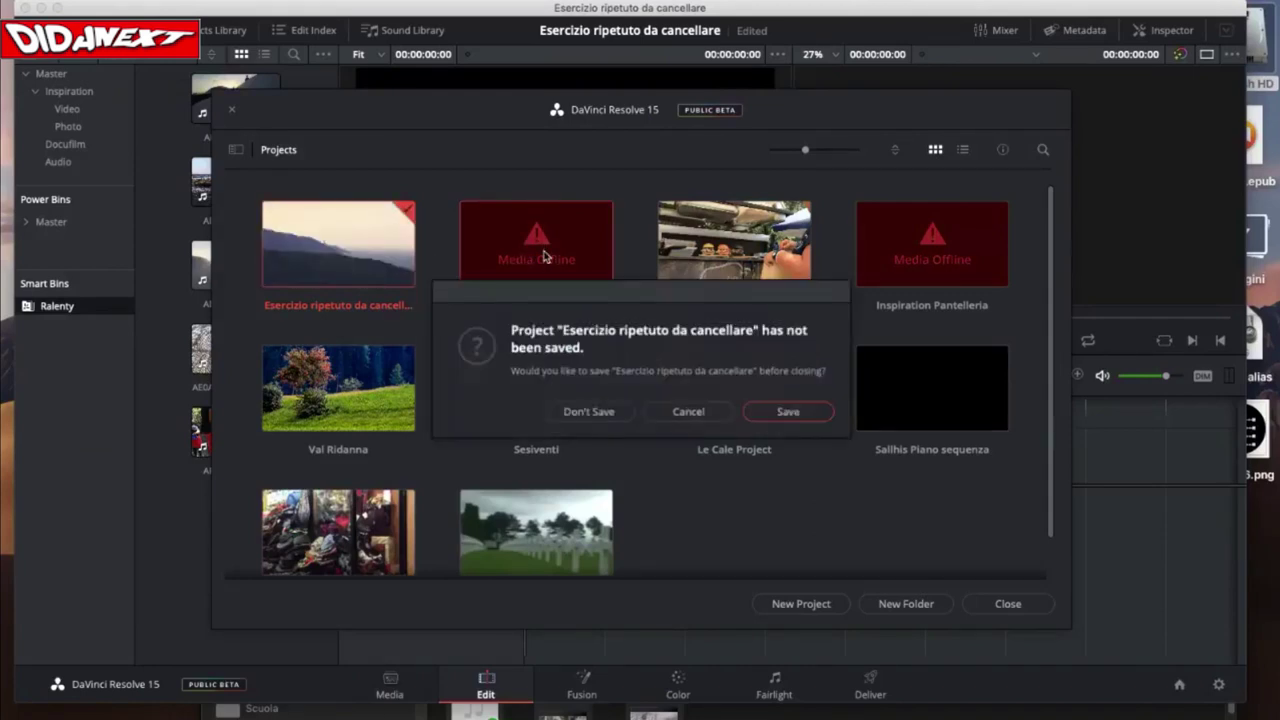
left_click(770, 413)
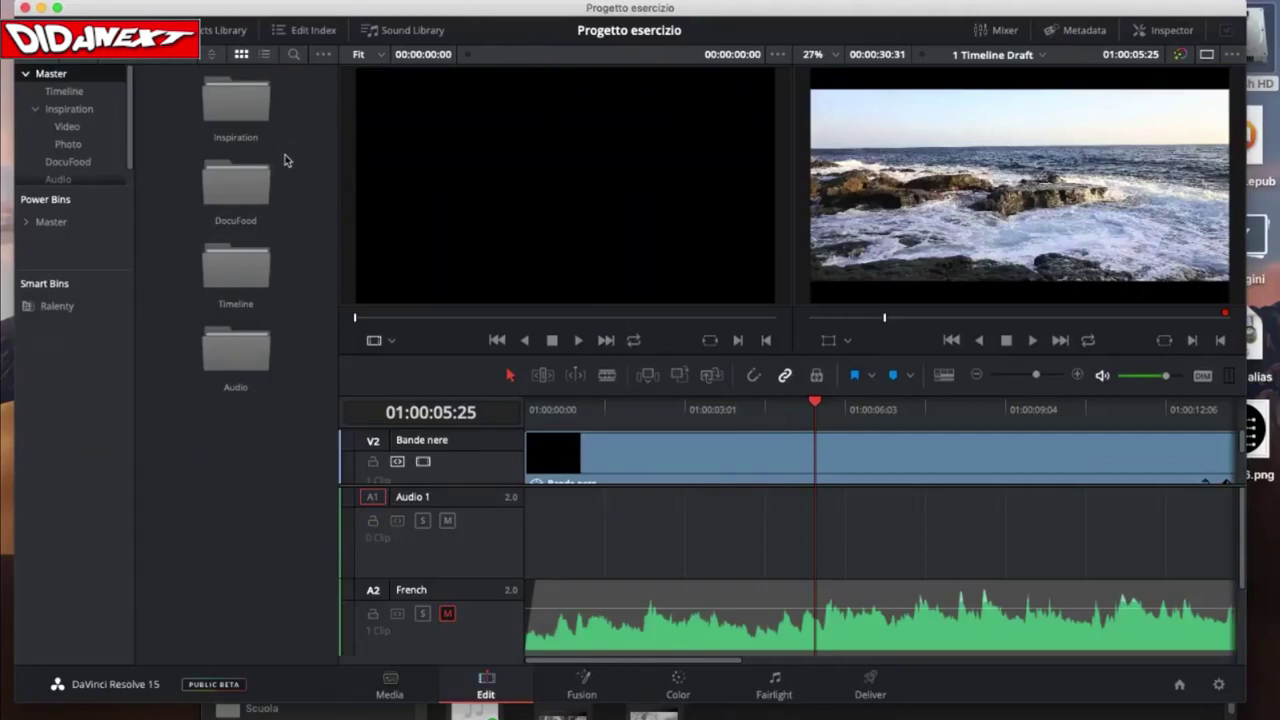
scroll(730, 472, "down", 2)
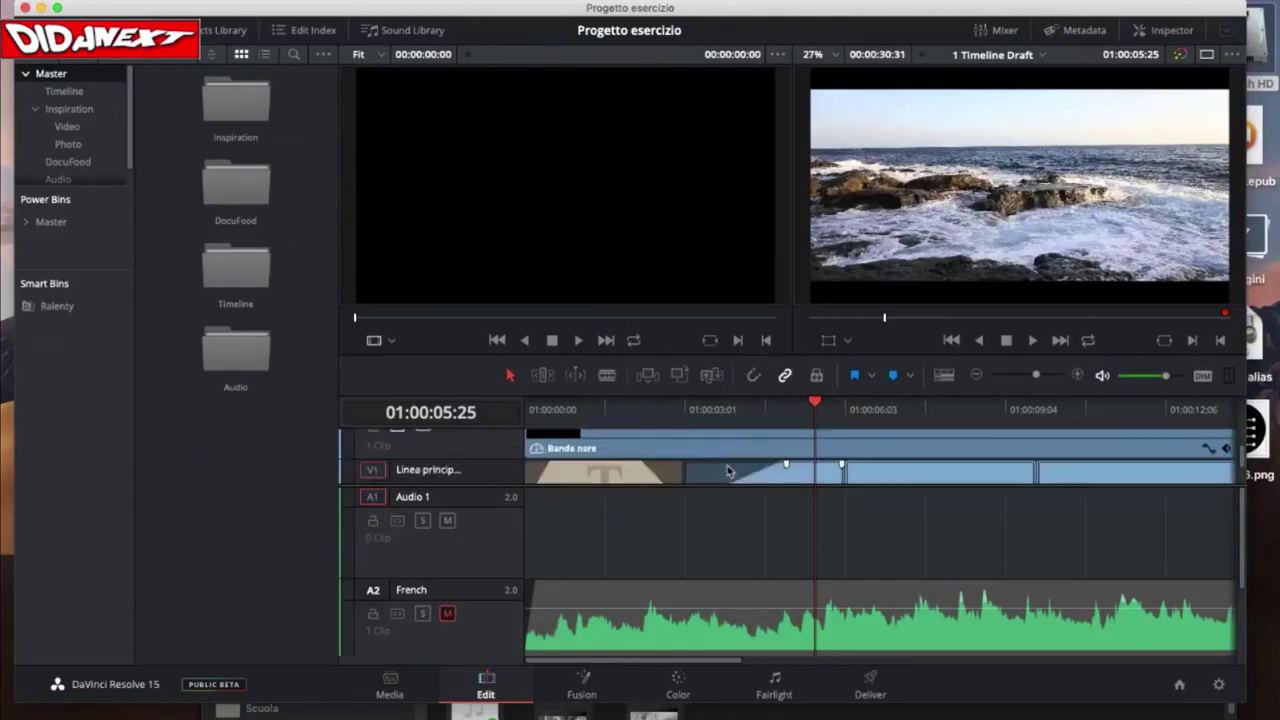
- Lower the divider between the video and audio tracks to reveal V1 and V2 fully, and reposition and widen the application window
scroll(728, 471, "up", 2)
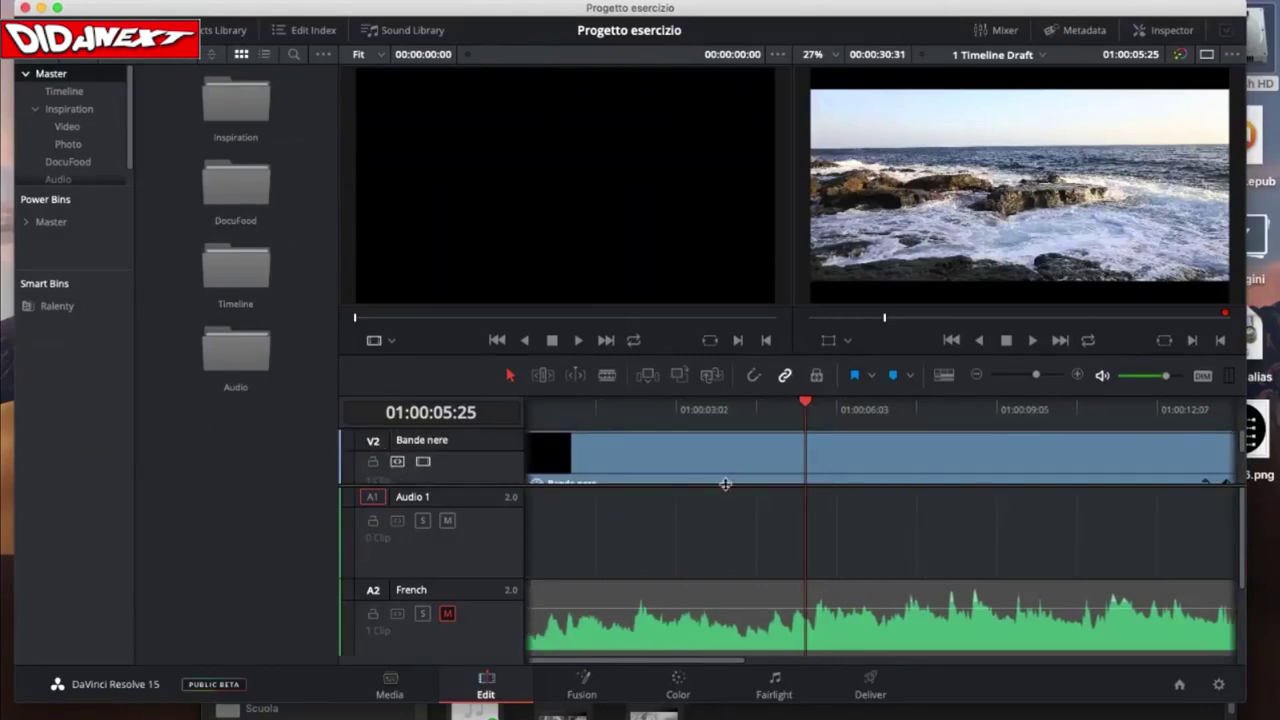
left_click_drag(725, 484, 723, 568)
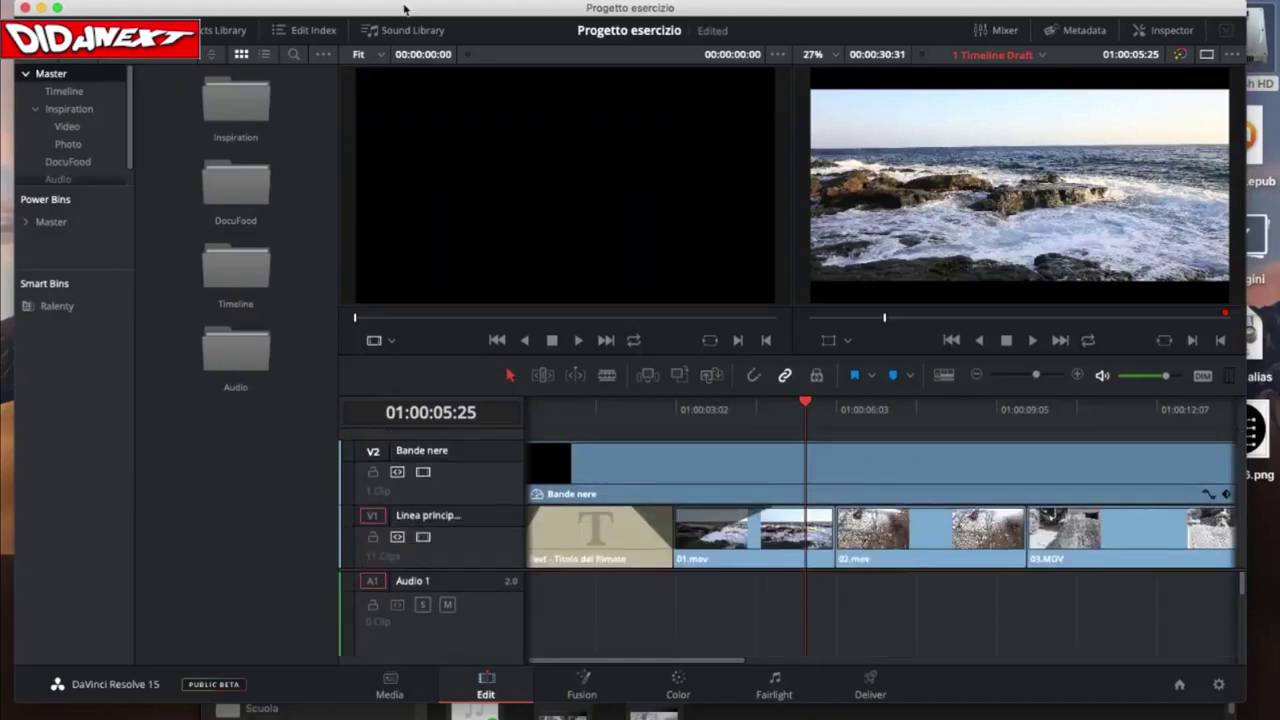
left_click_drag(495, 20, 481, 20)
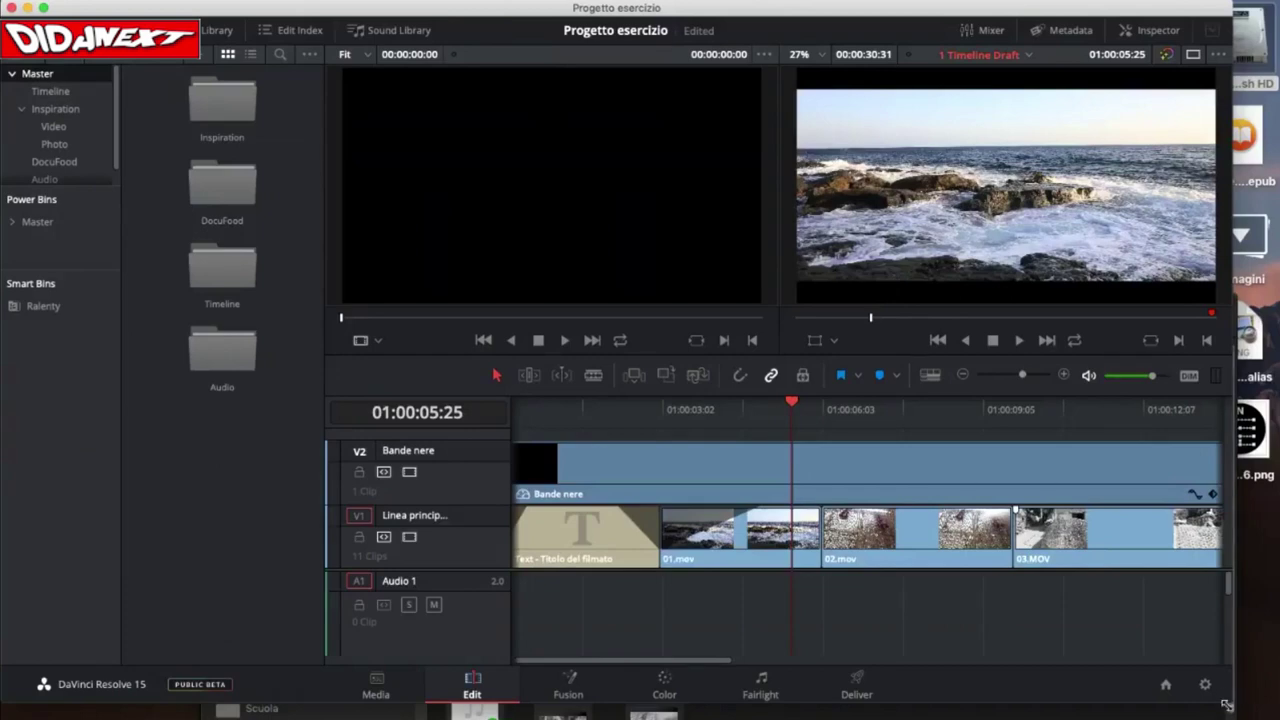
left_click_drag(1227, 705, 1269, 690)
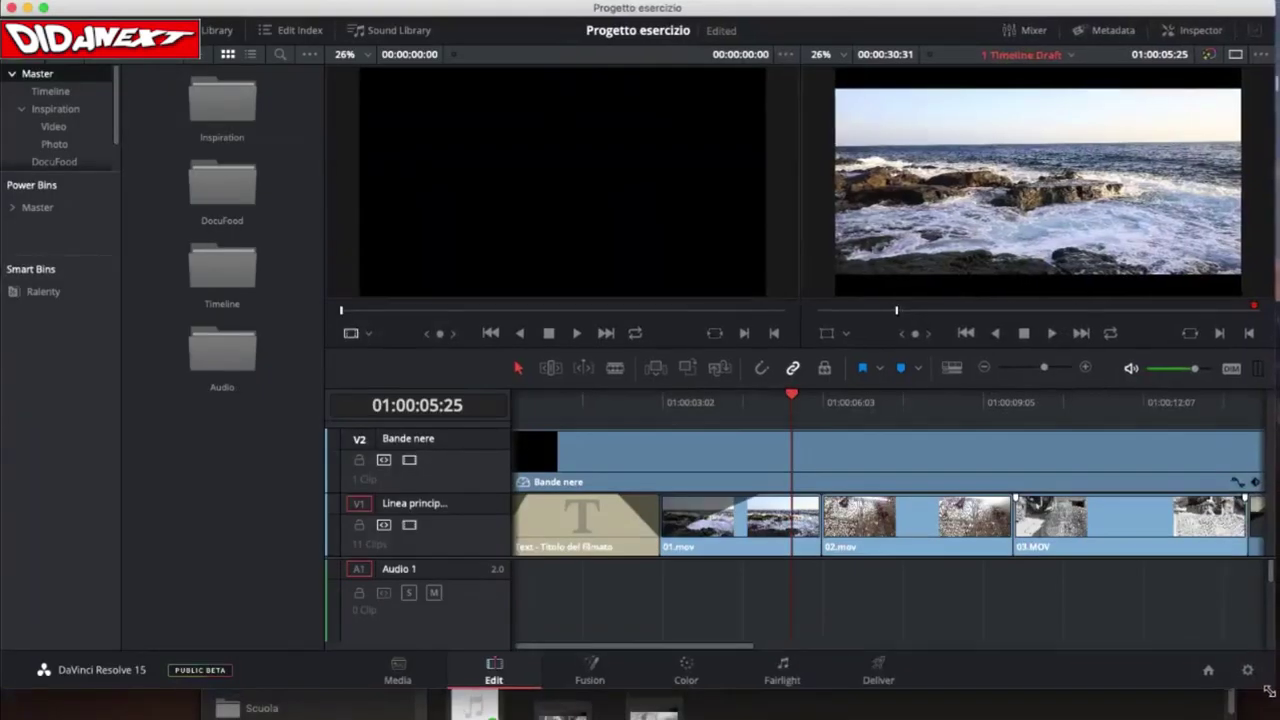
- Preview the opening title and the clips 01.mov, 02.mov and 03.MOV on track V1 at successive playhead positions
left_click(572, 527)
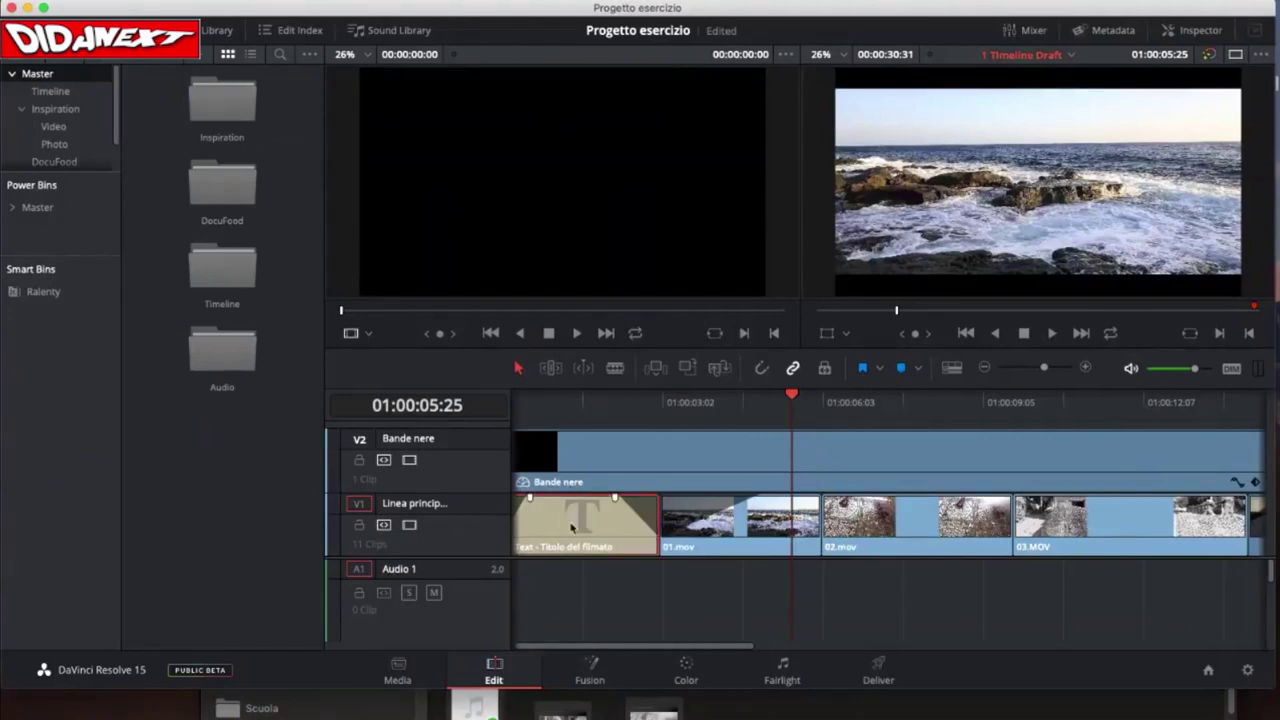
left_click(569, 394)
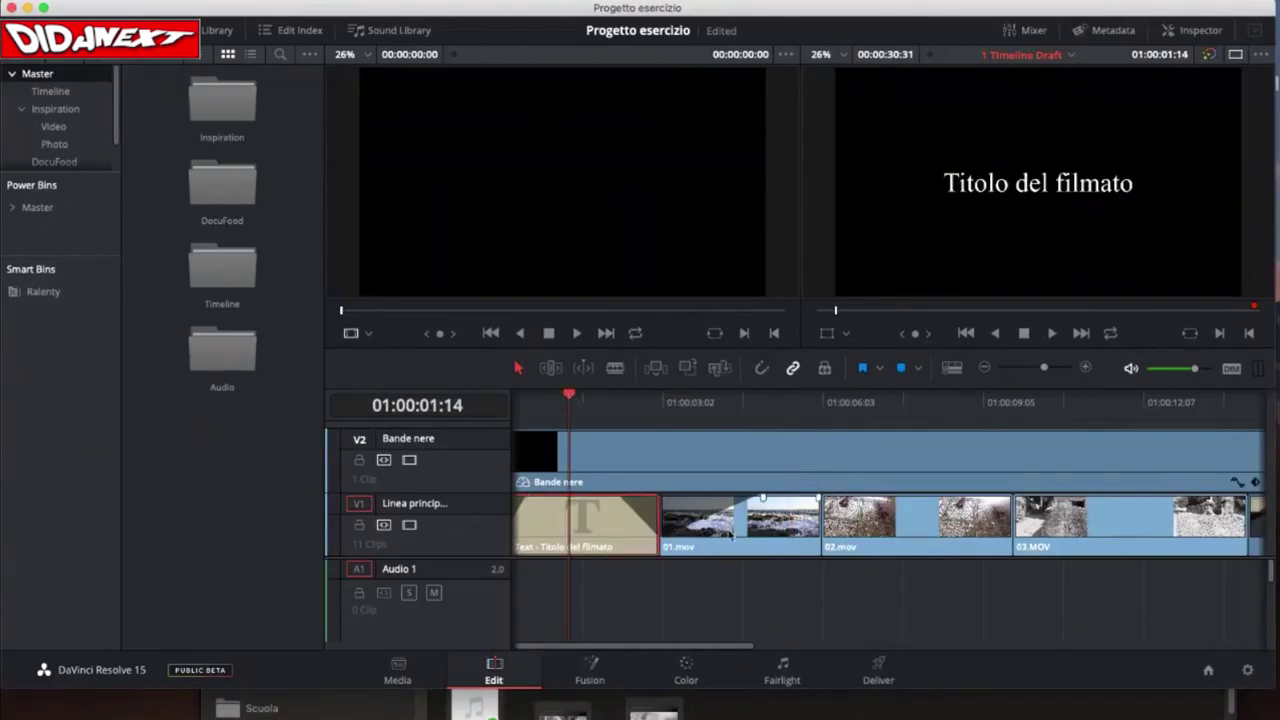
left_click(731, 402)
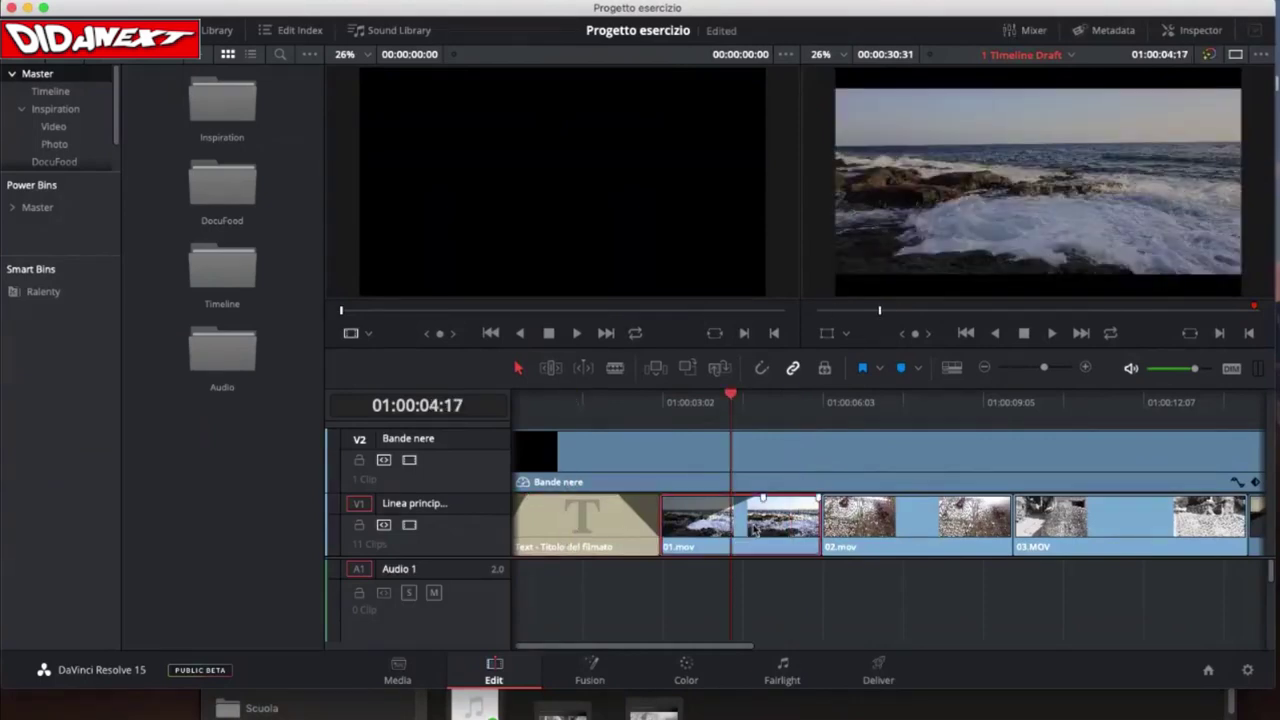
left_click(881, 402)
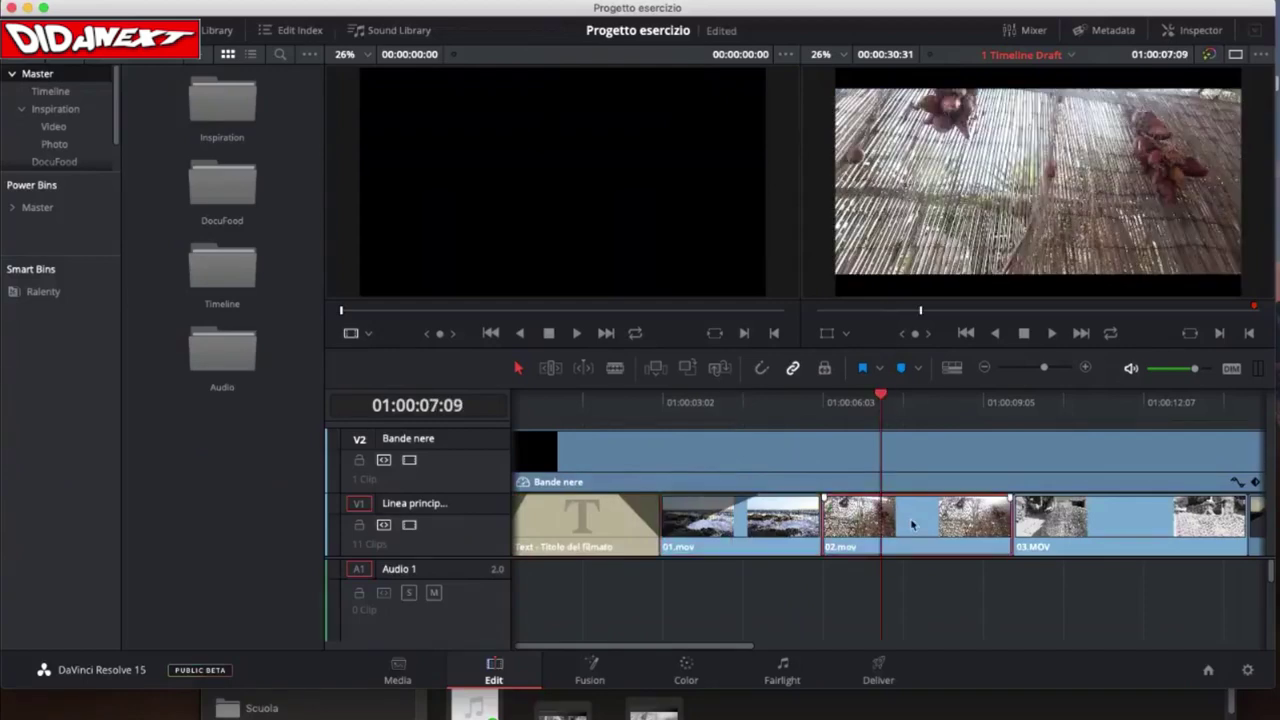
left_click(1041, 401)
left_click(1052, 515)
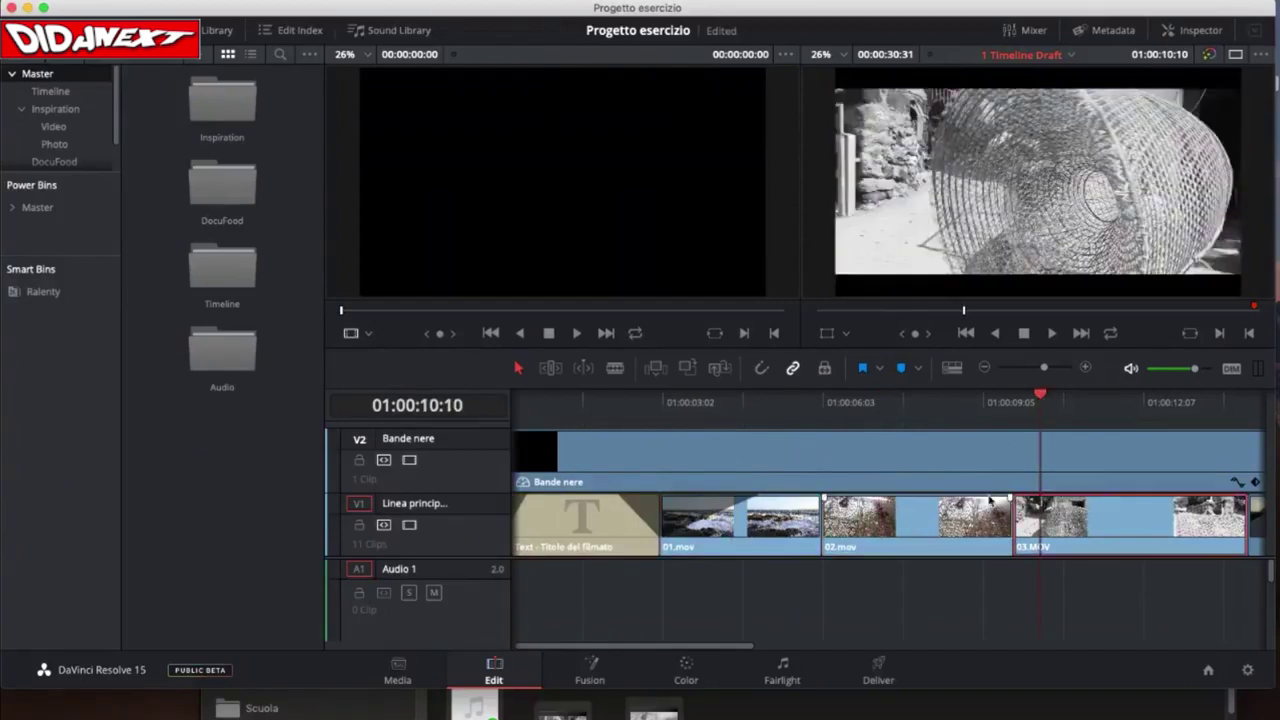
scroll(990, 503, "right", 5)
scroll(990, 503, "left", 5)
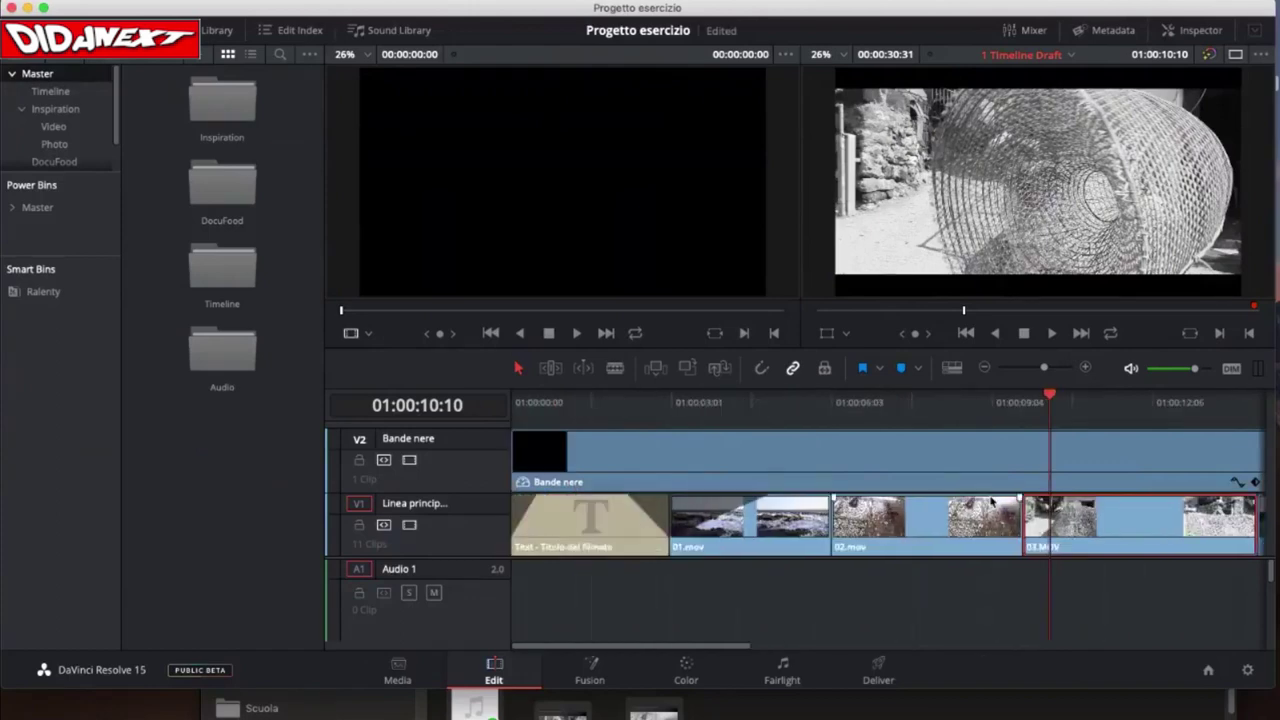
- Move the playhead through the start of 01.mov to 01:00:04:19 and review the timeline clips through to the closing titles
left_click(698, 400)
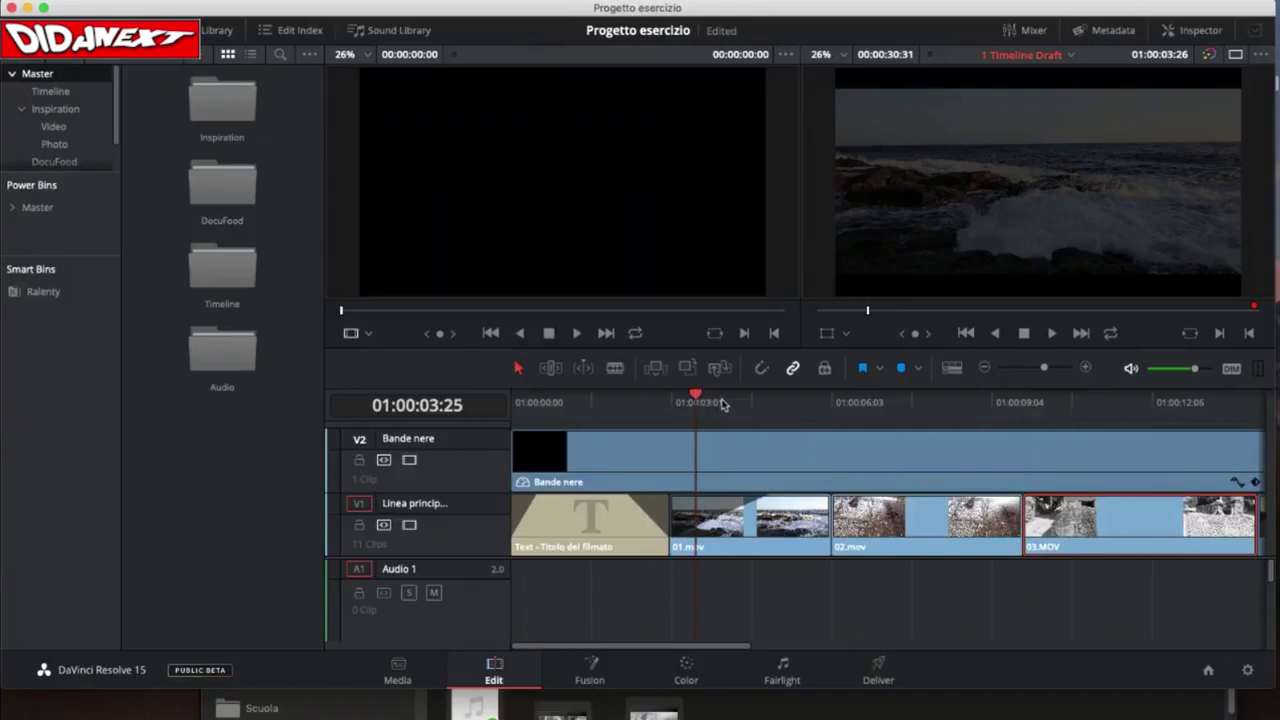
left_click(722, 401)
left_click(743, 401)
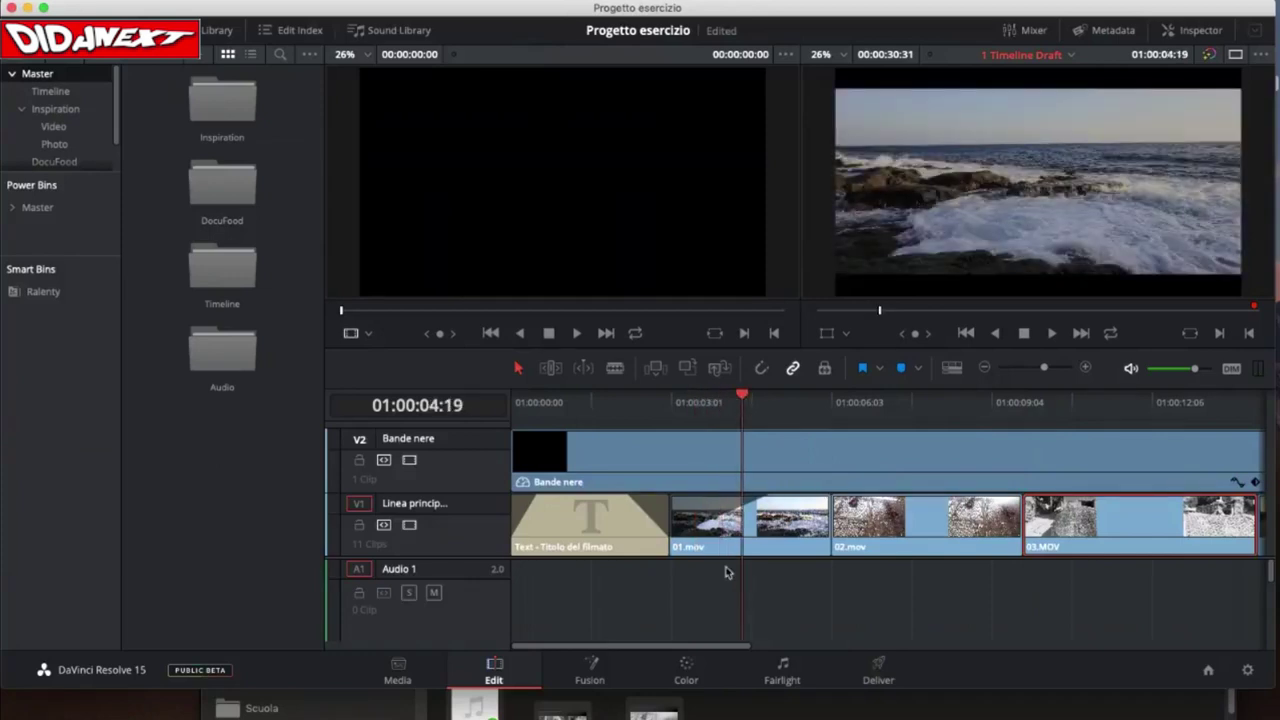
scroll(737, 573, "right", 5)
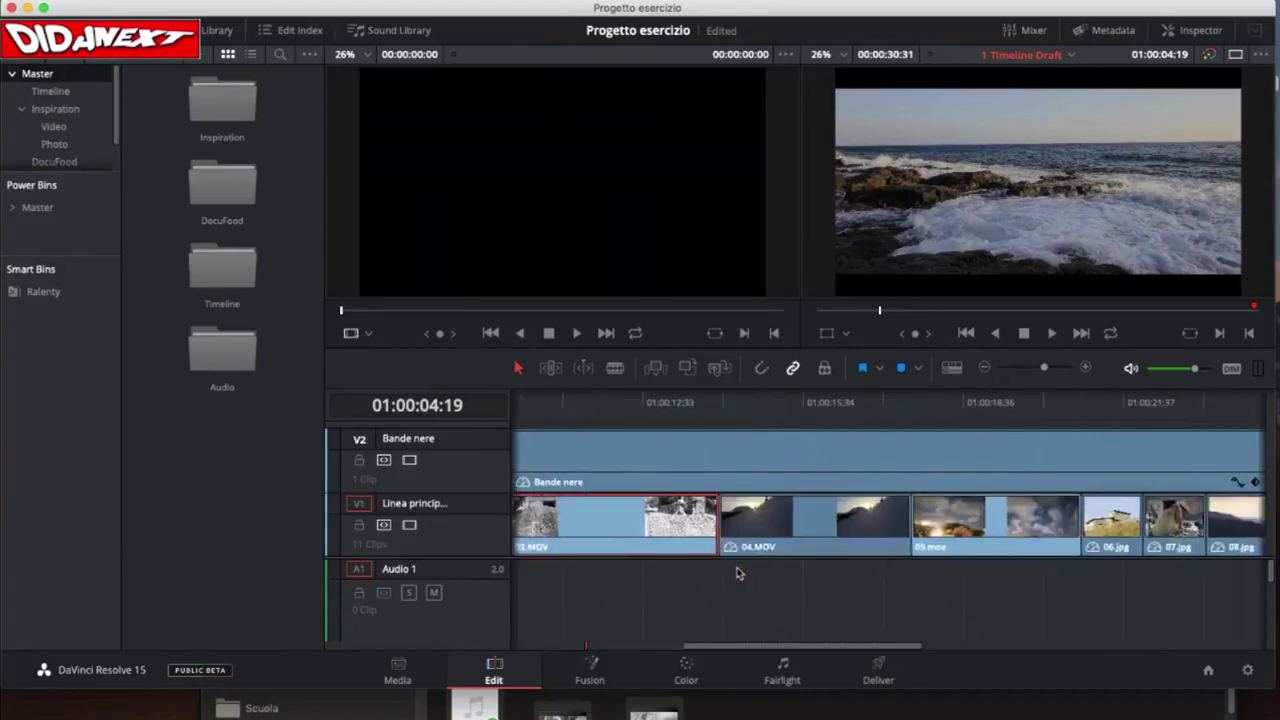
scroll(737, 573, "right", 5)
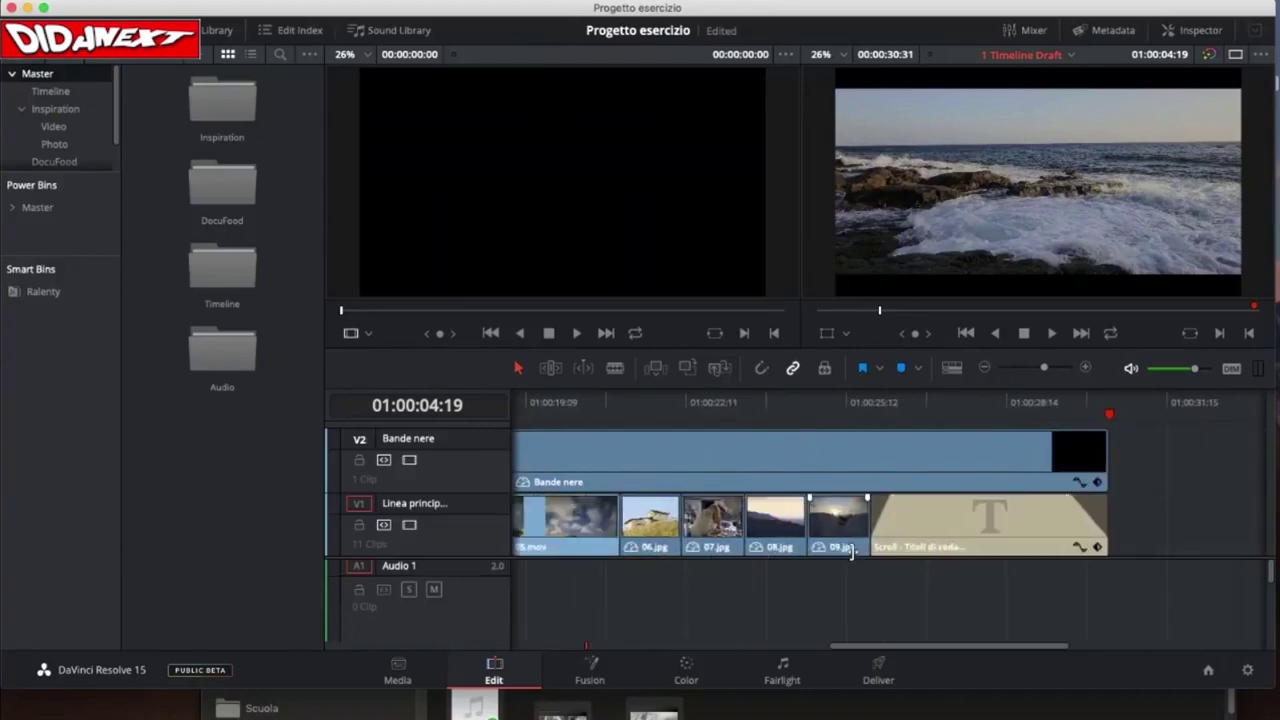
scroll(834, 560, "left", 4)
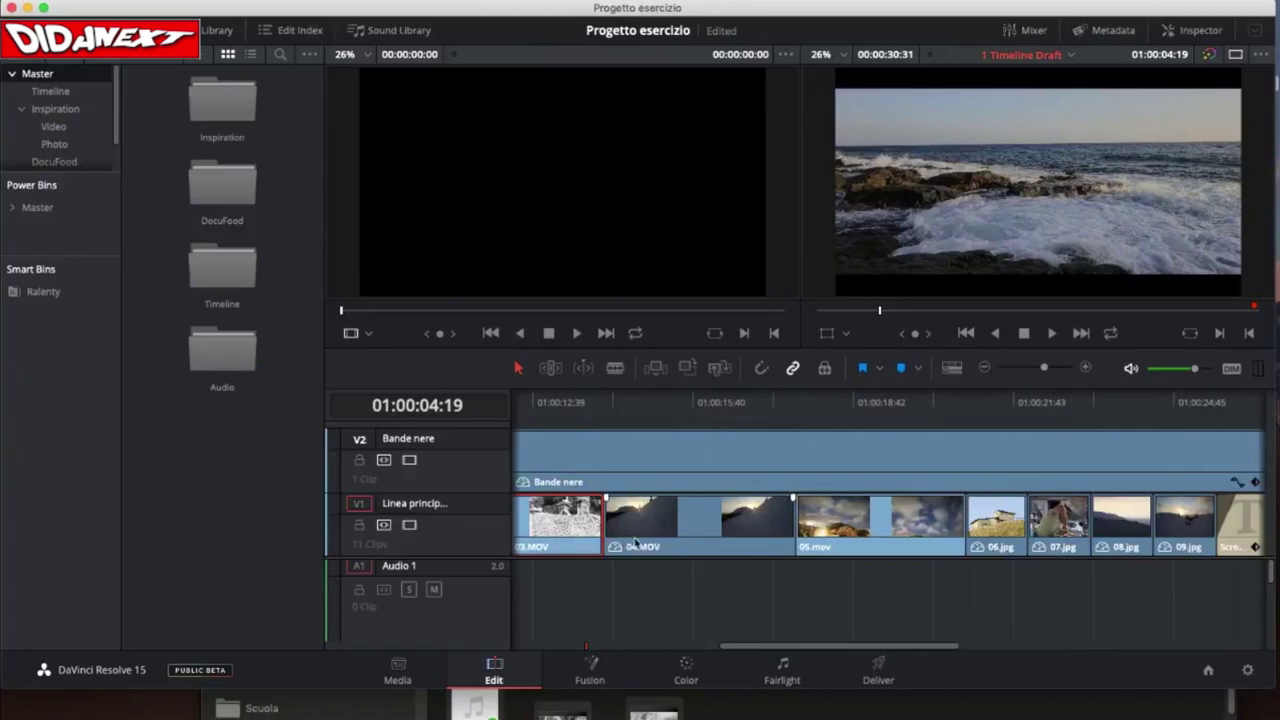
scroll(634, 540, "left", 4)
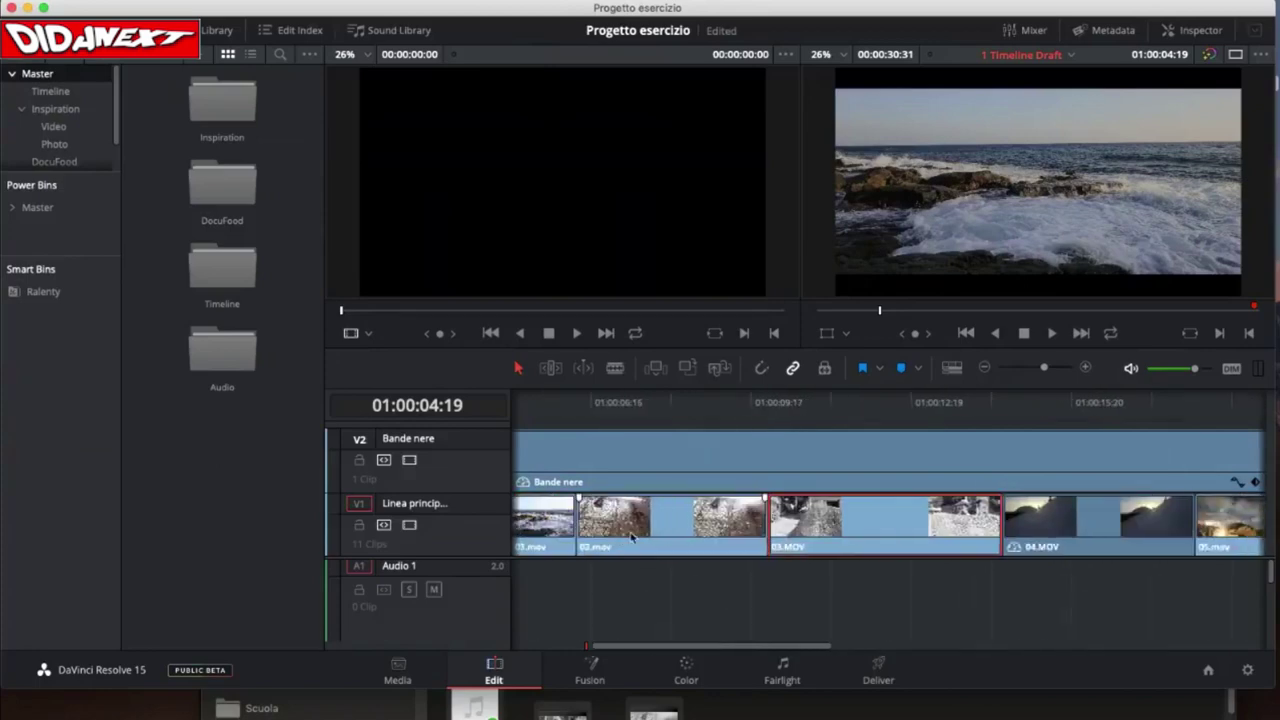
scroll(631, 537, "left", 5)
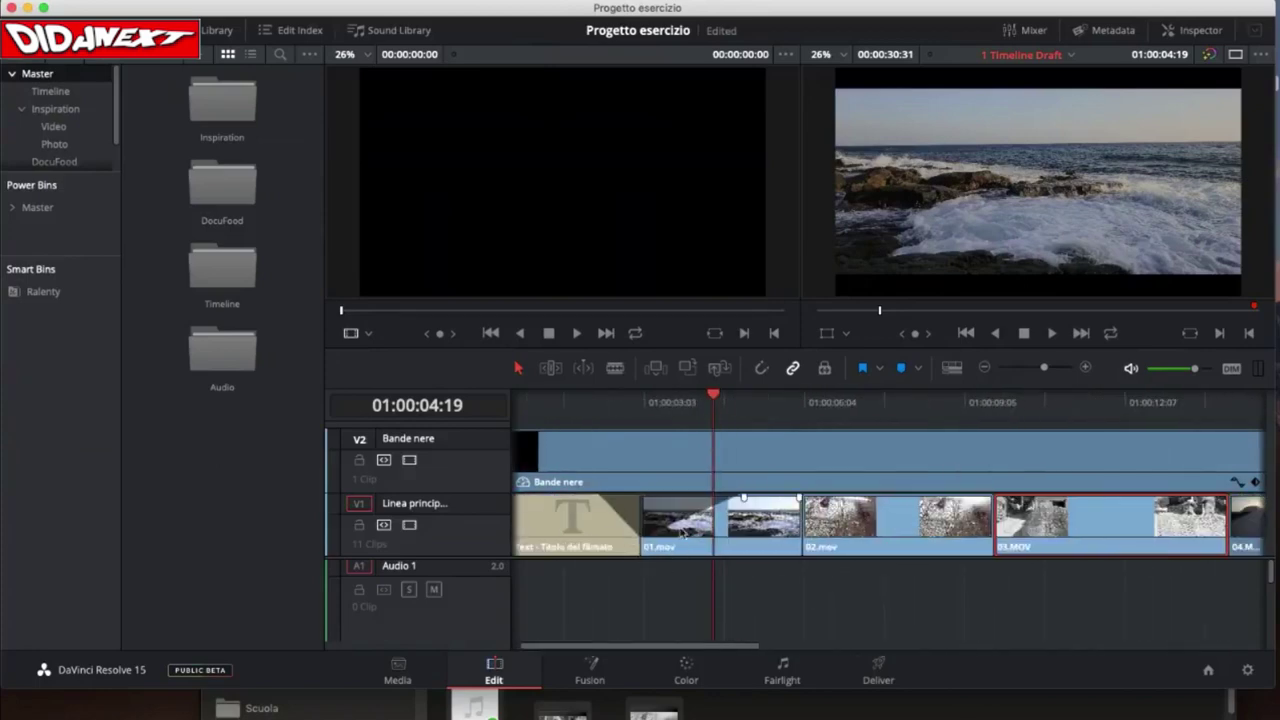
- Select 01.mov, 02.mov and 03.MOV one after another on track V1 to point out their names
left_click(684, 533)
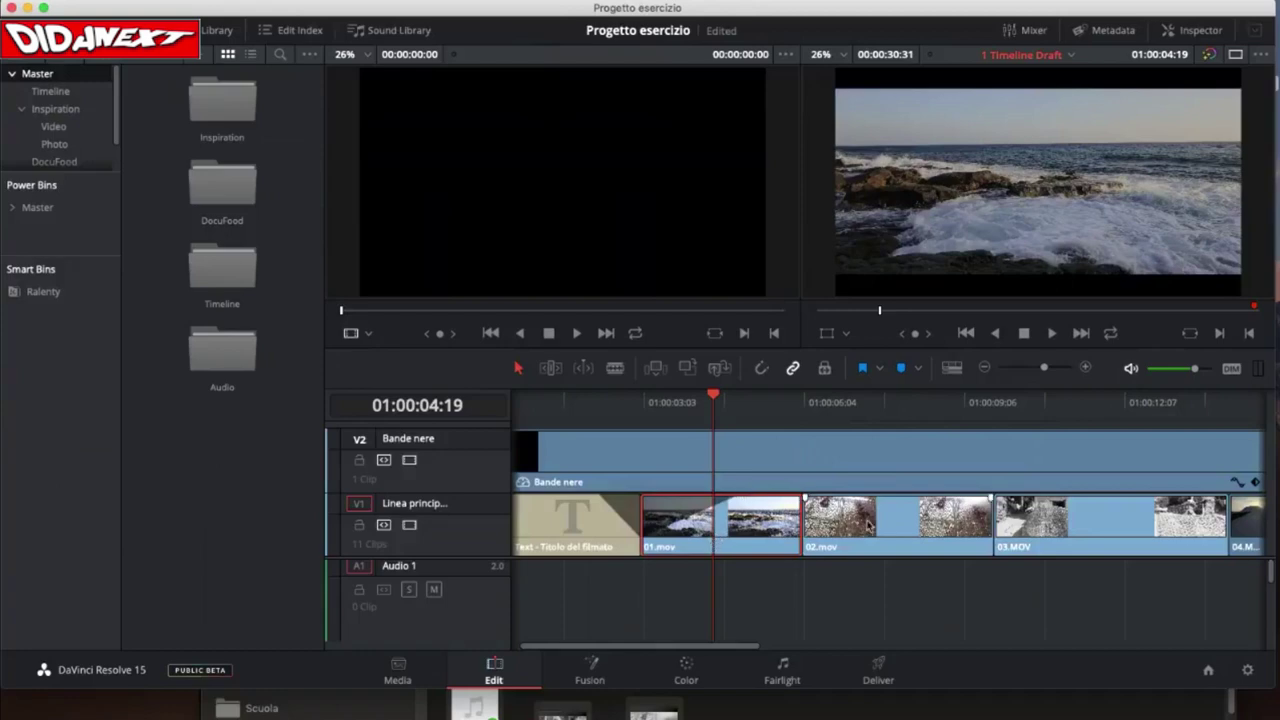
left_click(870, 527)
left_click(1081, 525)
scroll(1081, 525, "right", 3)
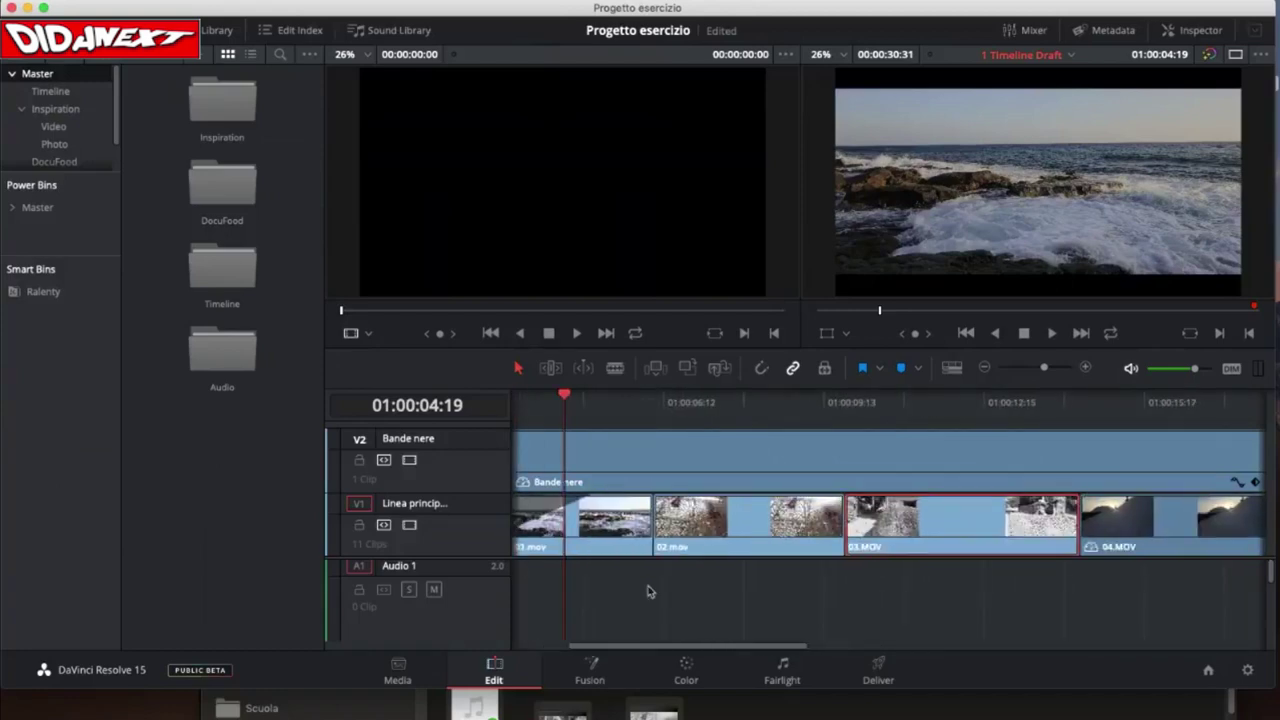
- Open the Video bin under Inspiration and view its clips as a list and as thumbnails again
left_click(52, 128)
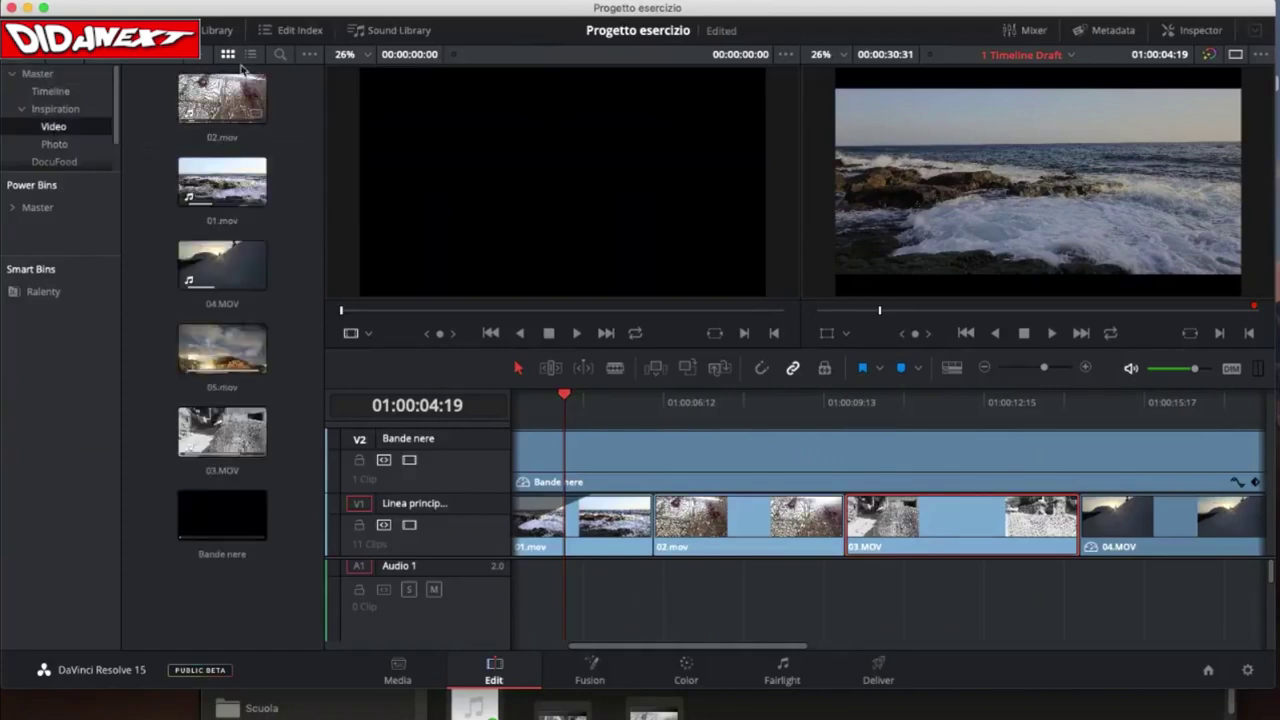
left_click(310, 54)
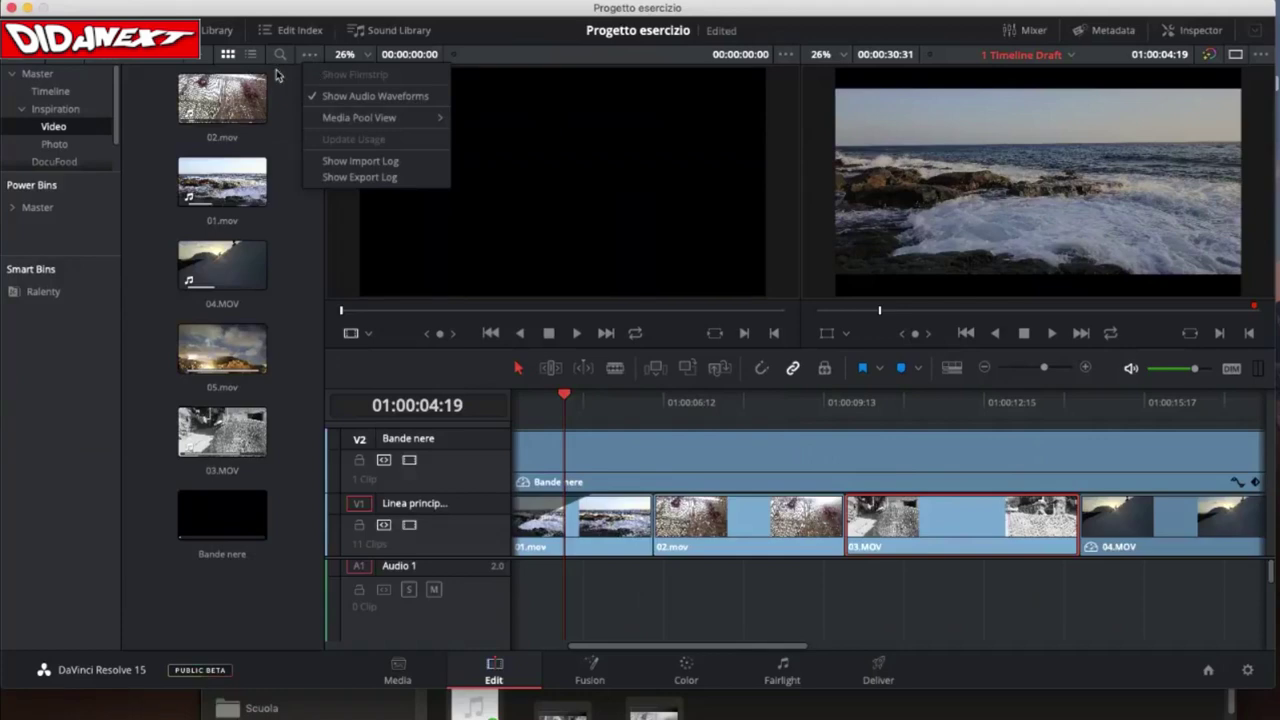
left_click(279, 75)
left_click(251, 55)
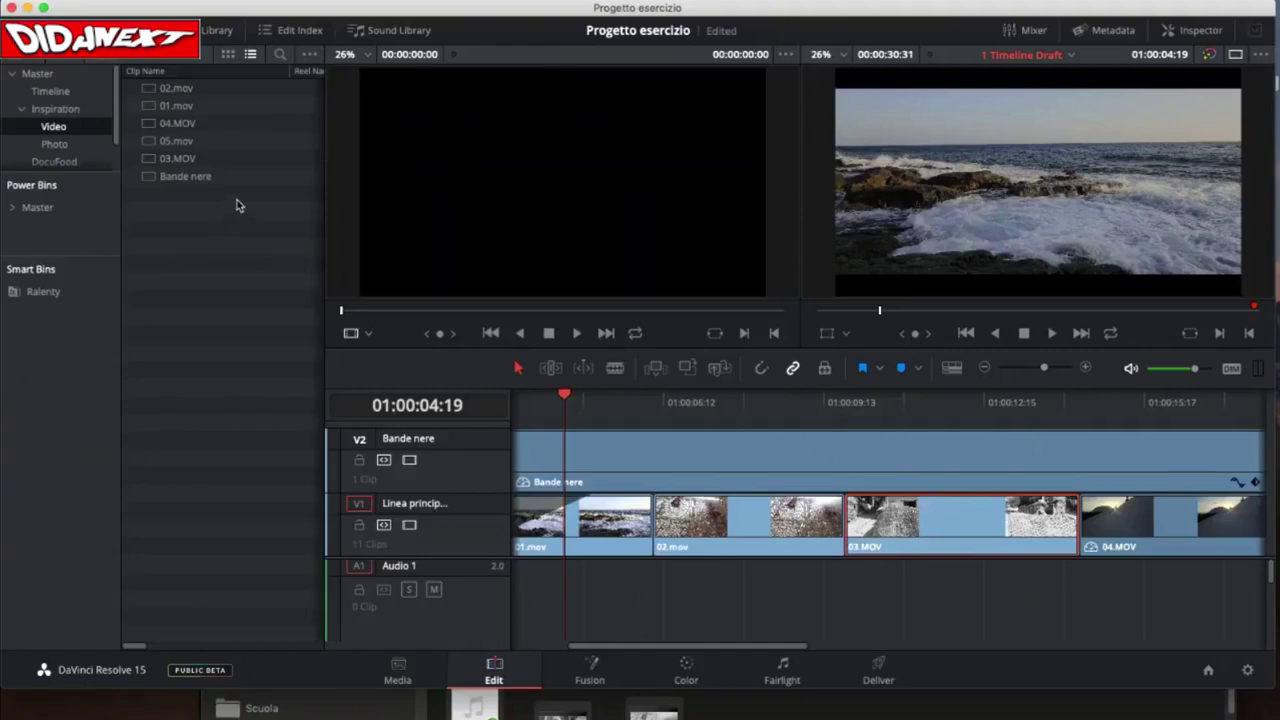
left_click(228, 55)
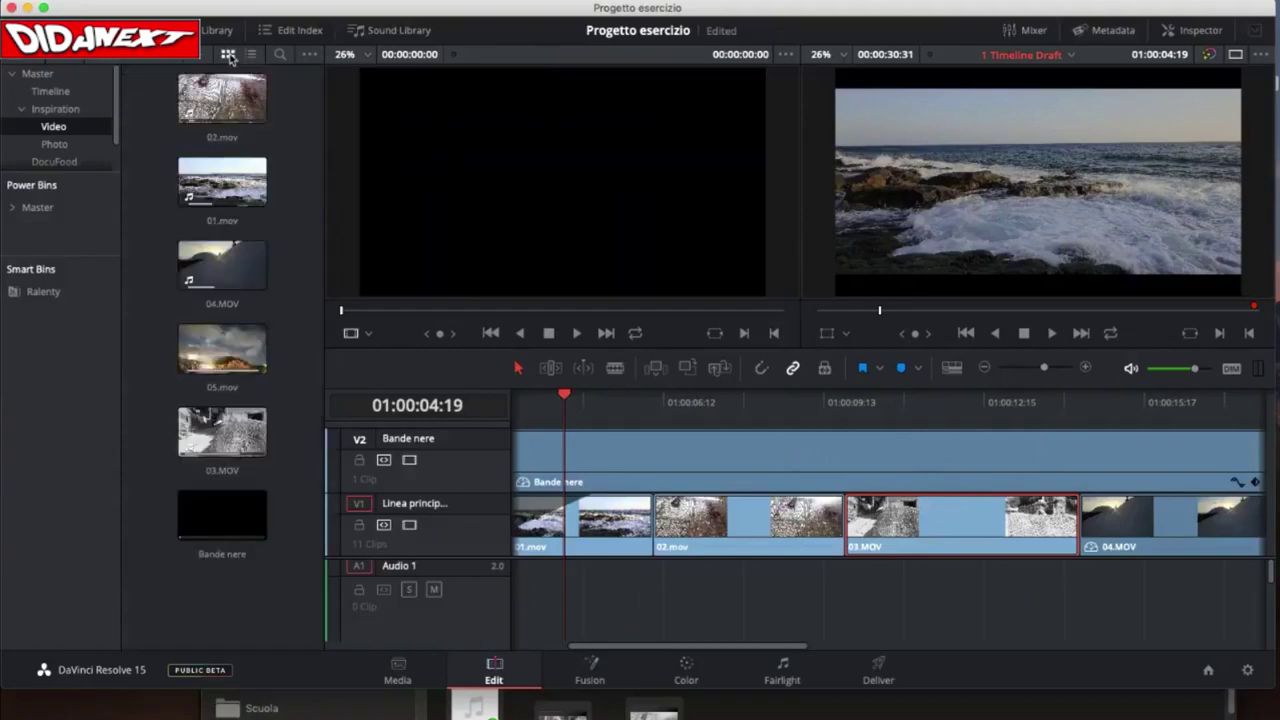
- Show and hide the media pool's search and filter fields, and look over the media pool's display options
left_click(281, 55)
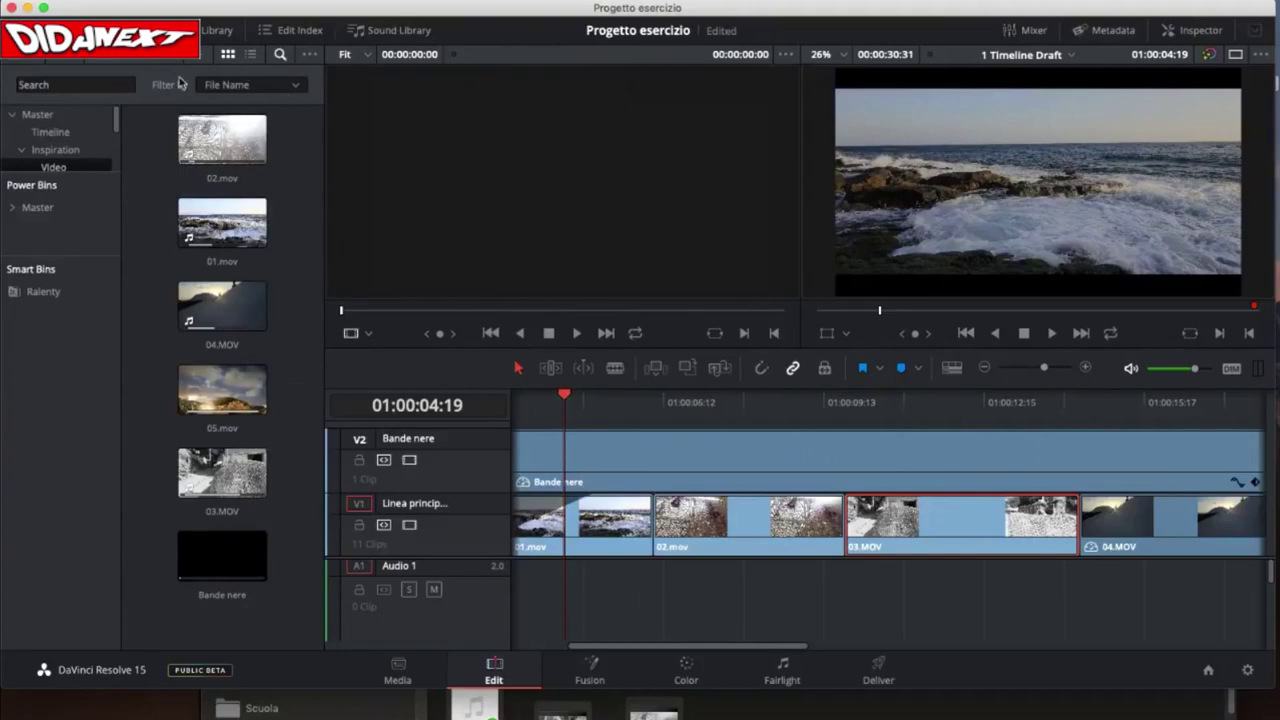
left_click(281, 55)
left_click(309, 55)
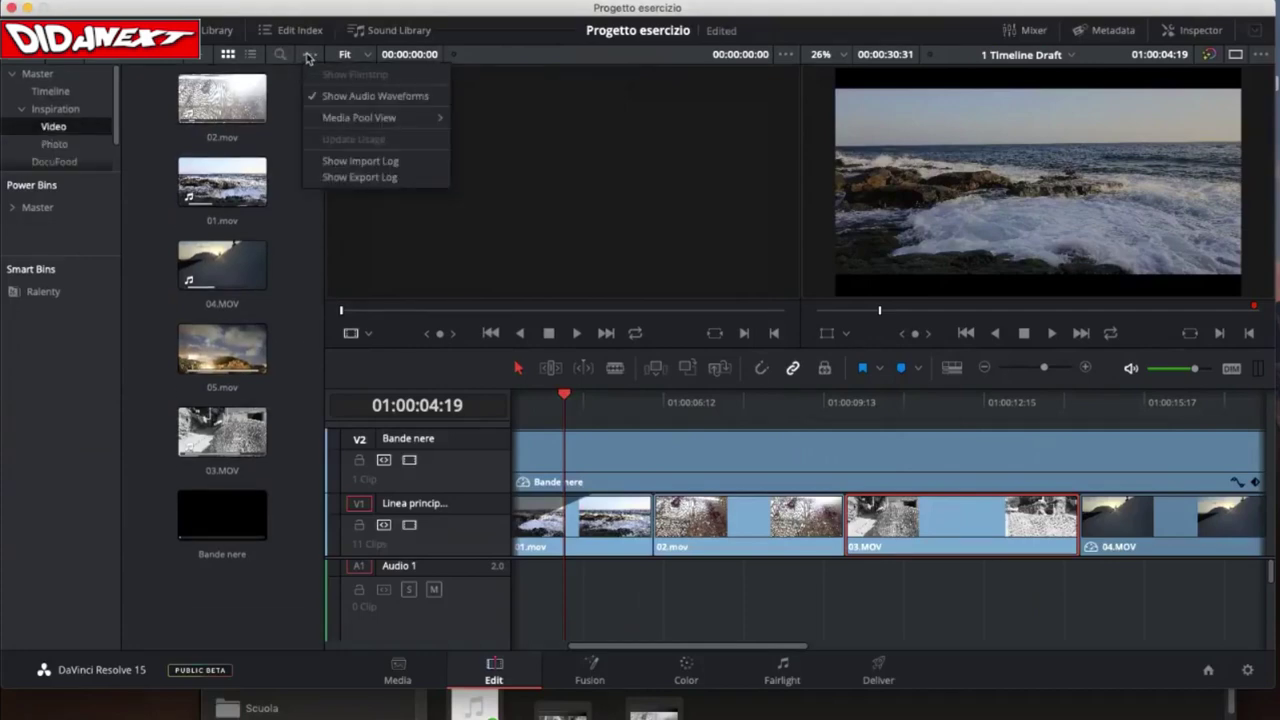
left_click(309, 55)
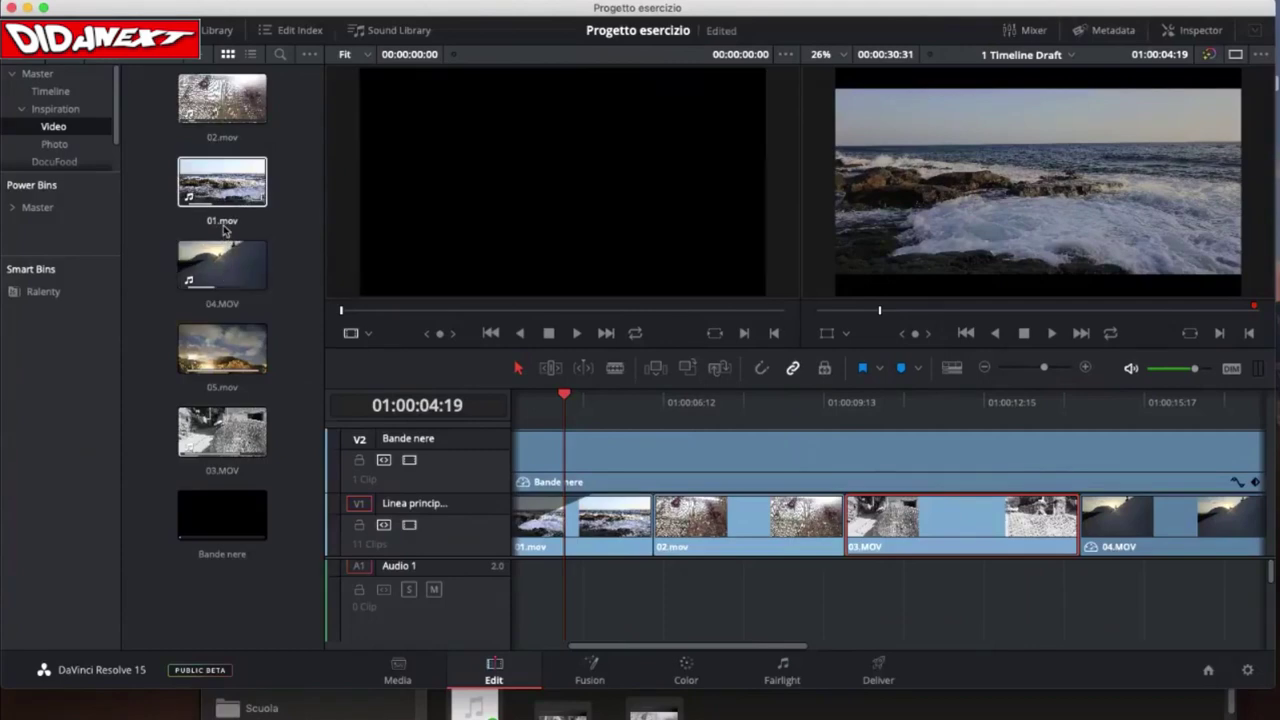
left_click(196, 141)
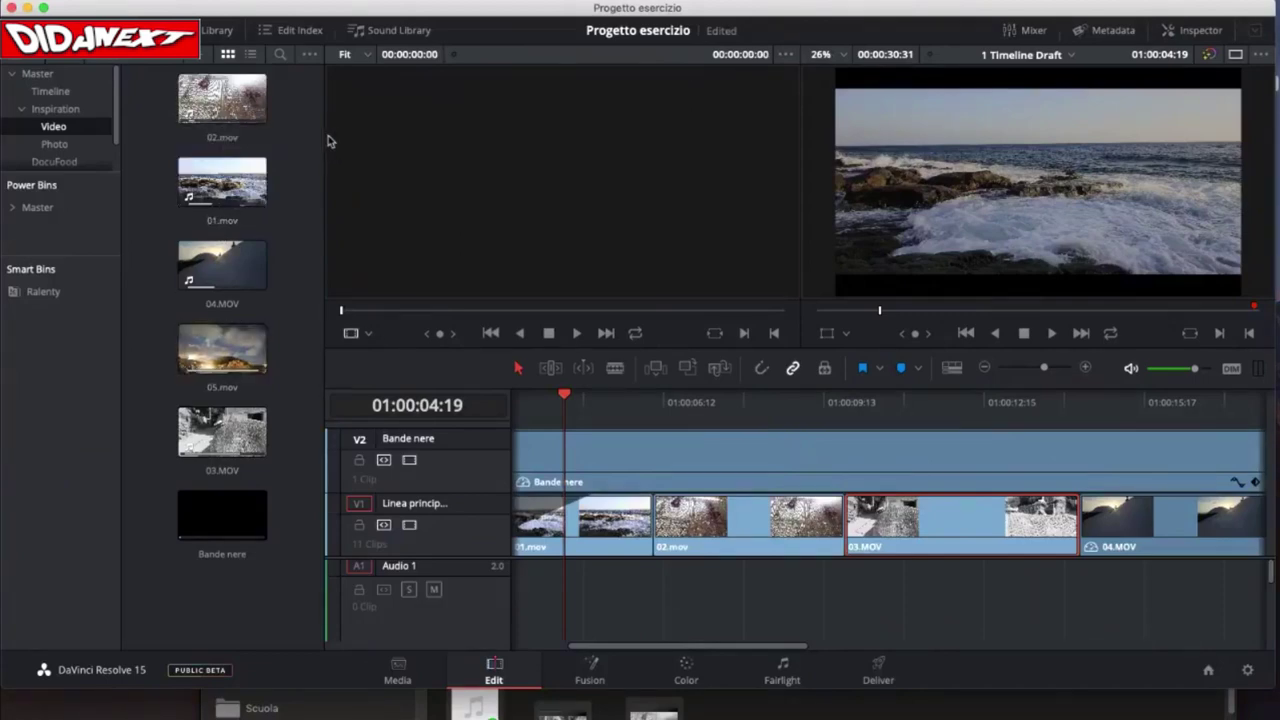
- Switch to the Finder folder Cartella risorse webinar DaVinci, move and enlarge its window to show all files, and clear the selection
key("super+Tab")
left_click(509, 367)
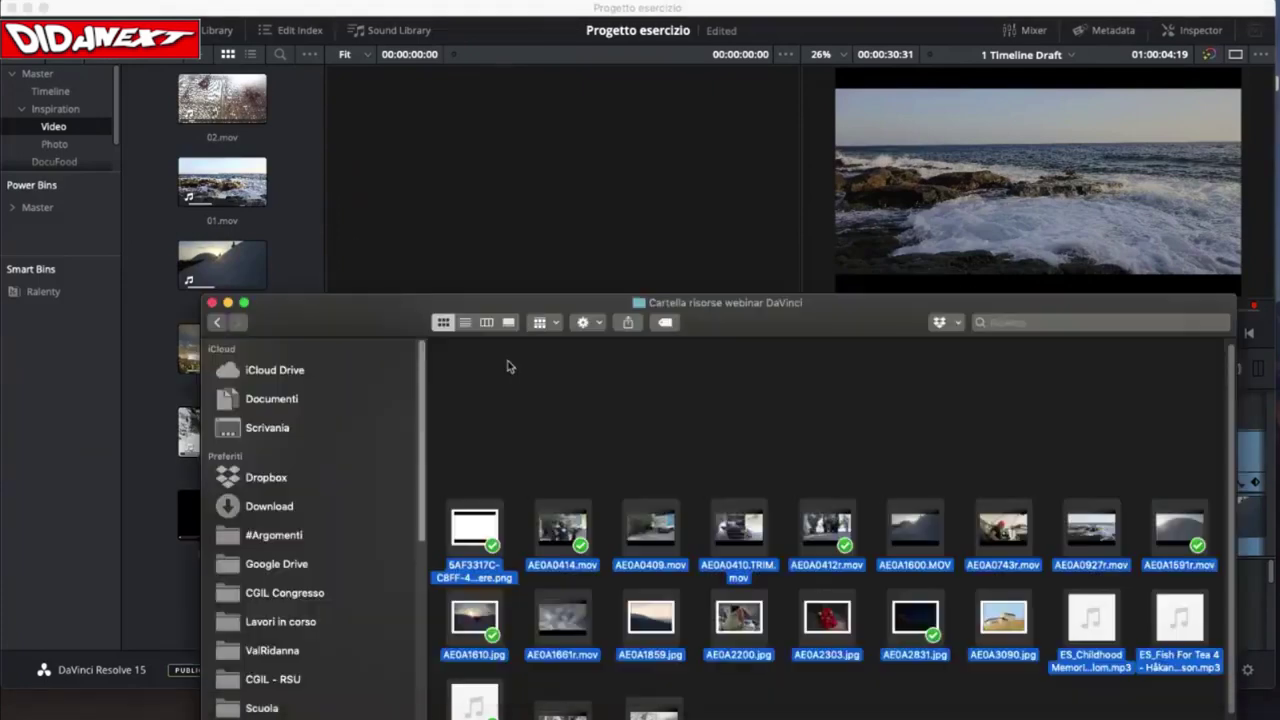
left_click_drag(766, 320, 715, 111)
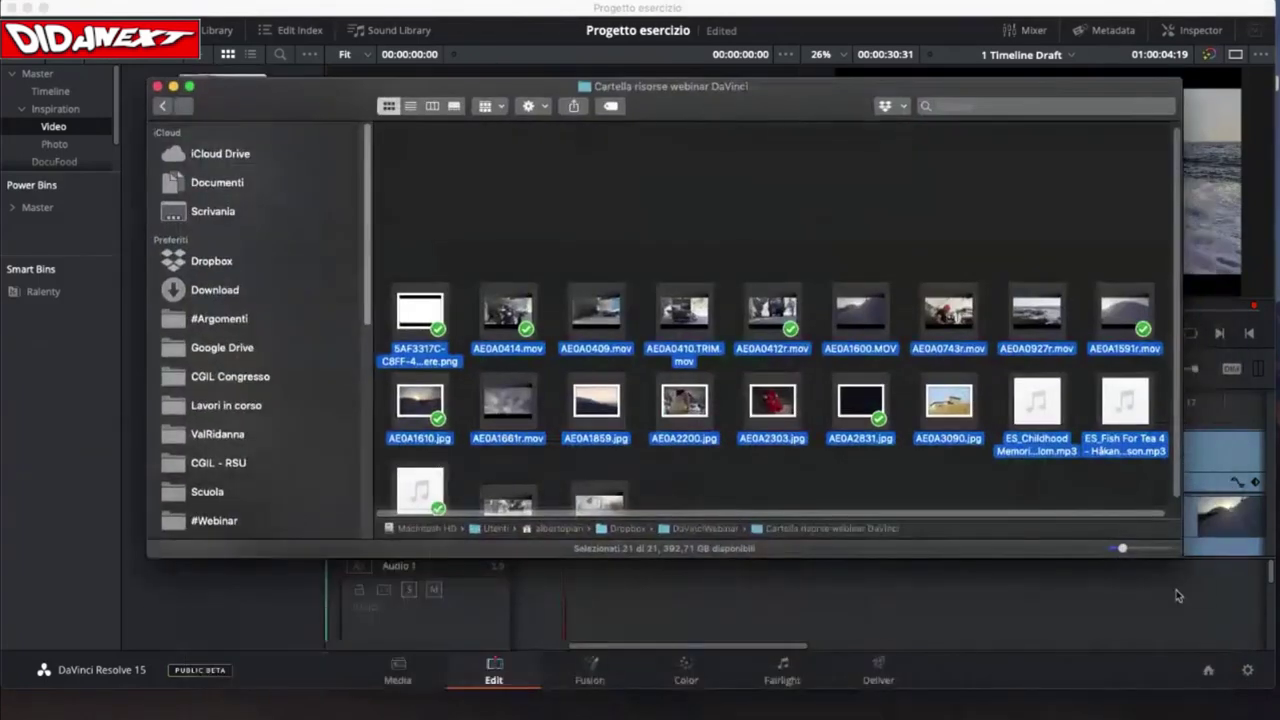
left_click(920, 590)
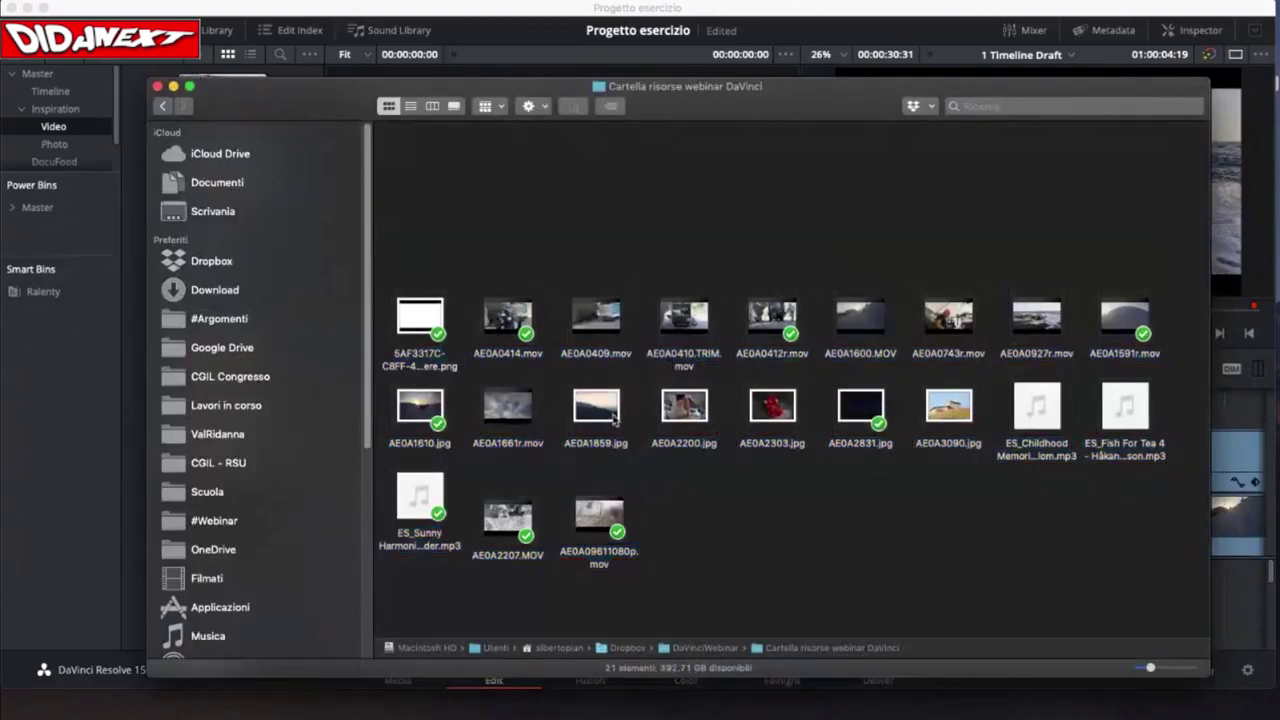
- Examine the original file names by selecting the PNG, AE0A0414.mov, AE0A0409.mov and AE0A0410.TRIM.mov in turn, and clear the selection
left_click(416, 364)
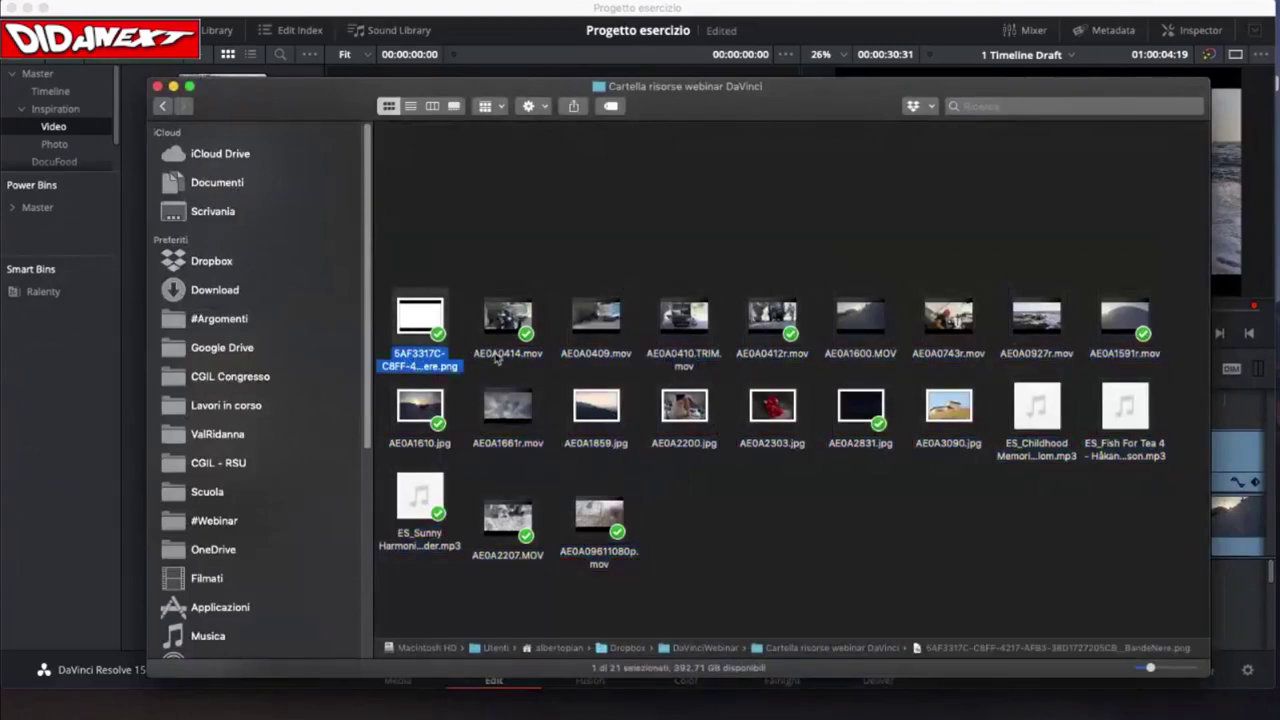
left_click(498, 358)
left_click(590, 356)
left_click(685, 358)
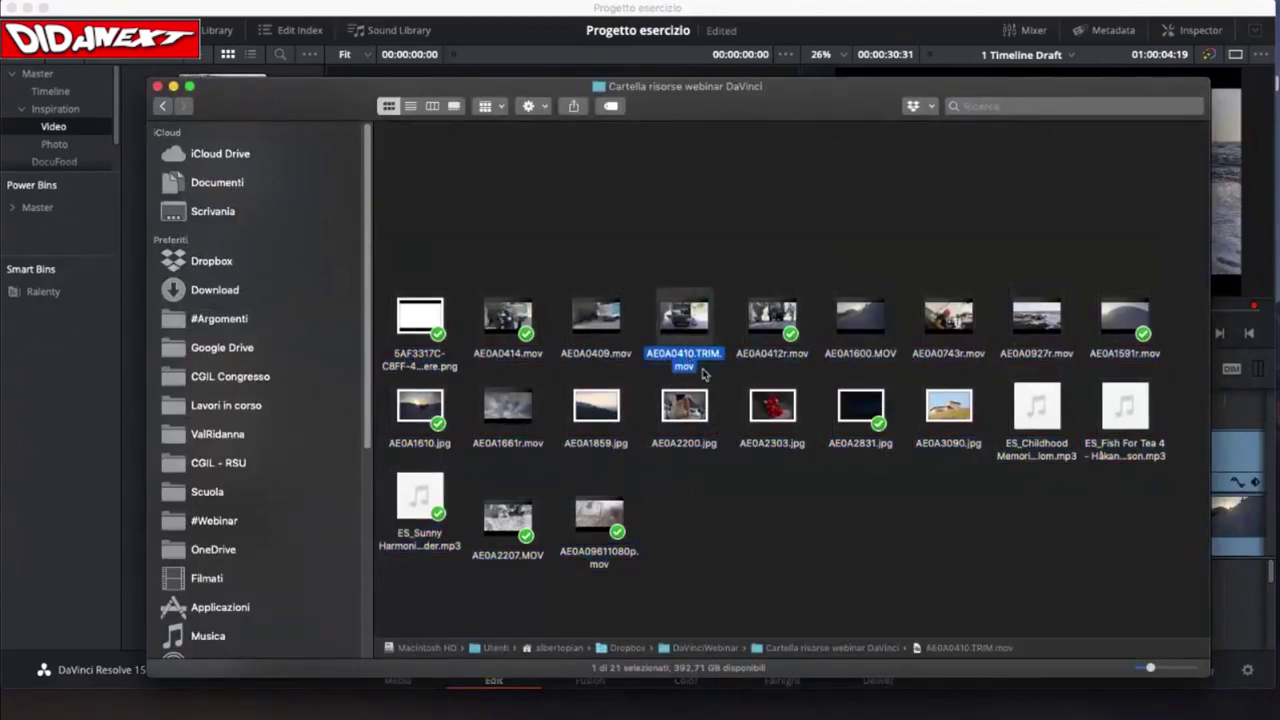
left_click(725, 541)
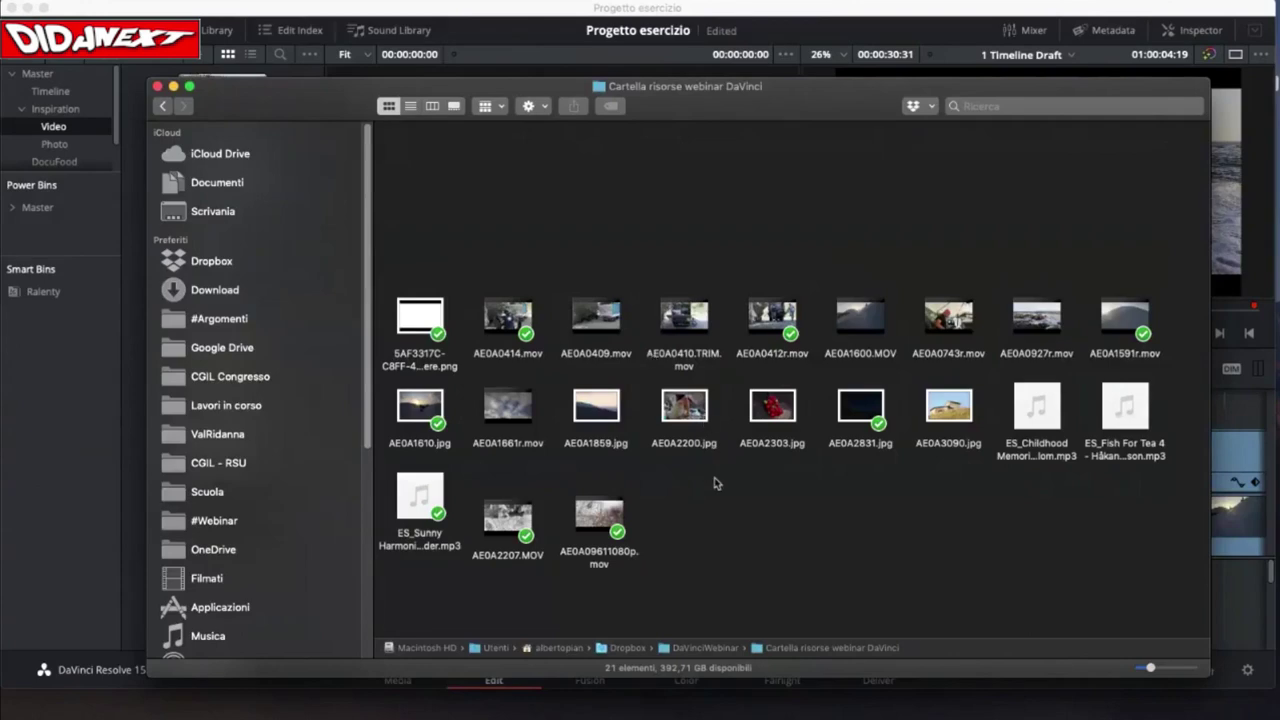
- Select all the files in Cartella risorse webinar DaVinci, move them up within the folder window, and clear the selection
left_click_drag(420, 251, 1146, 618)
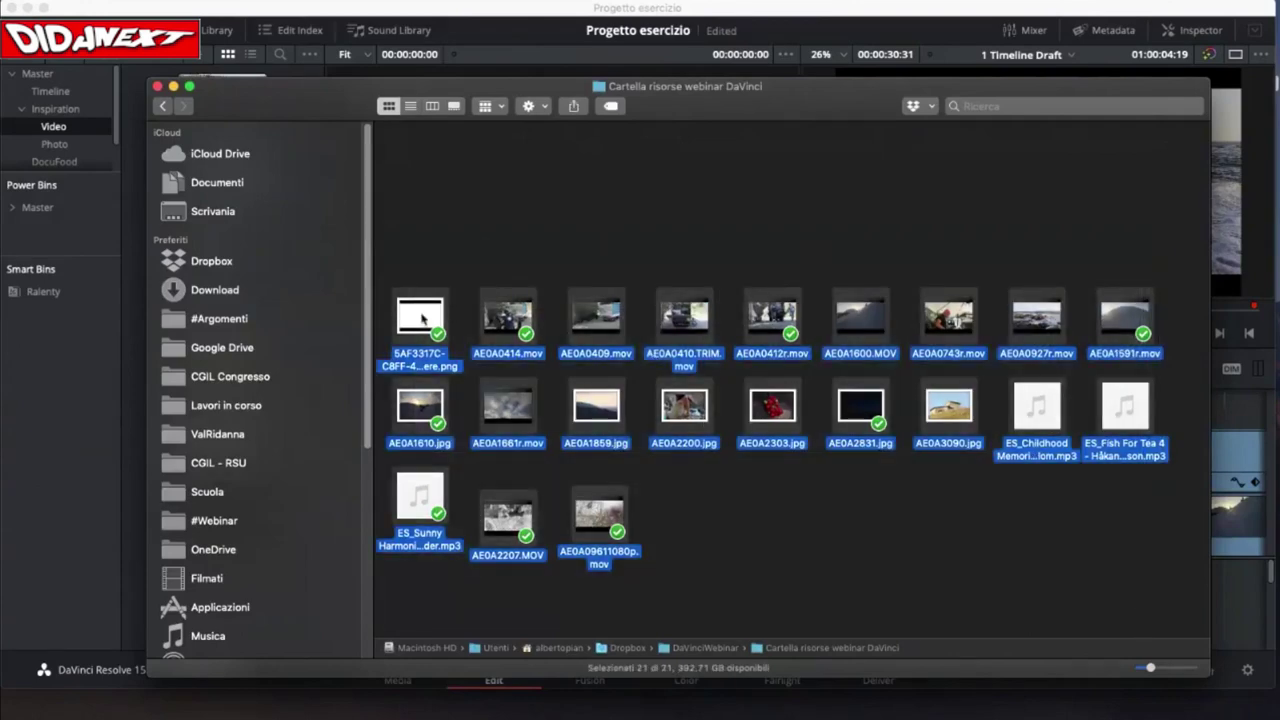
left_click_drag(424, 320, 758, 375)
left_click(758, 375)
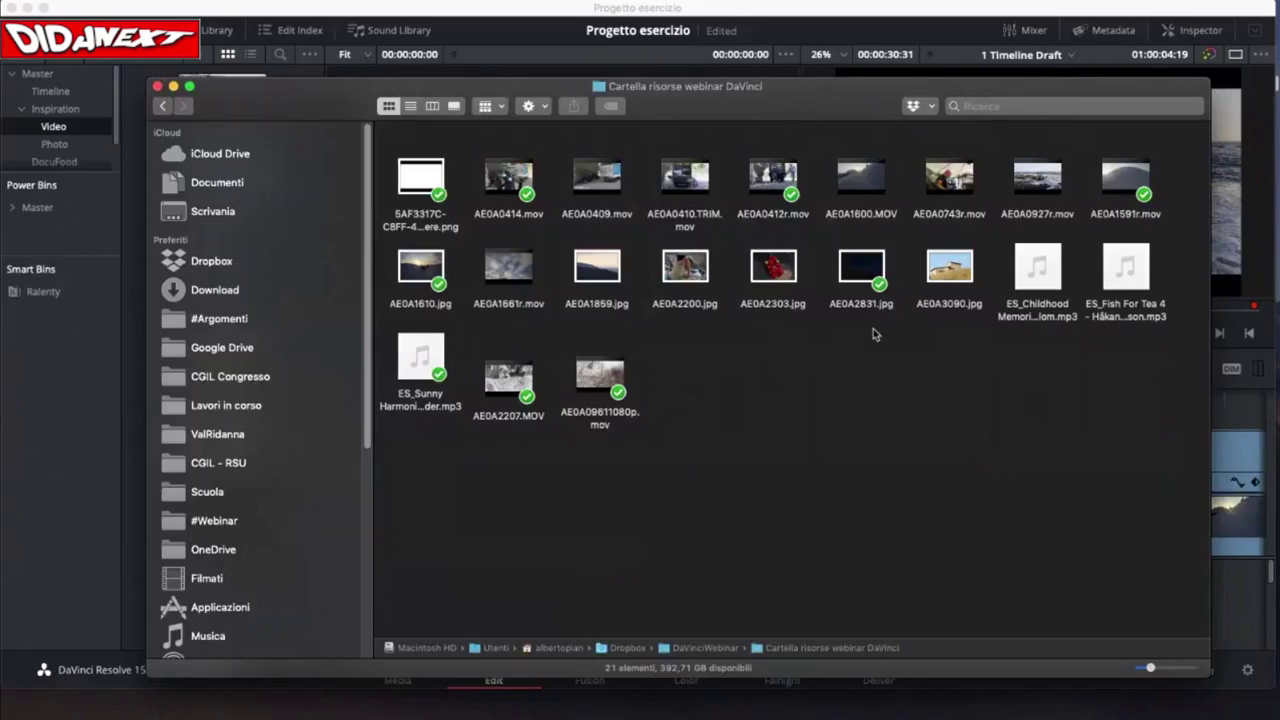
- Return to DaVinci Resolve, select 02.mov in the Video bin, and look over its clip commands and the media pool's display options
left_click(214, 14)
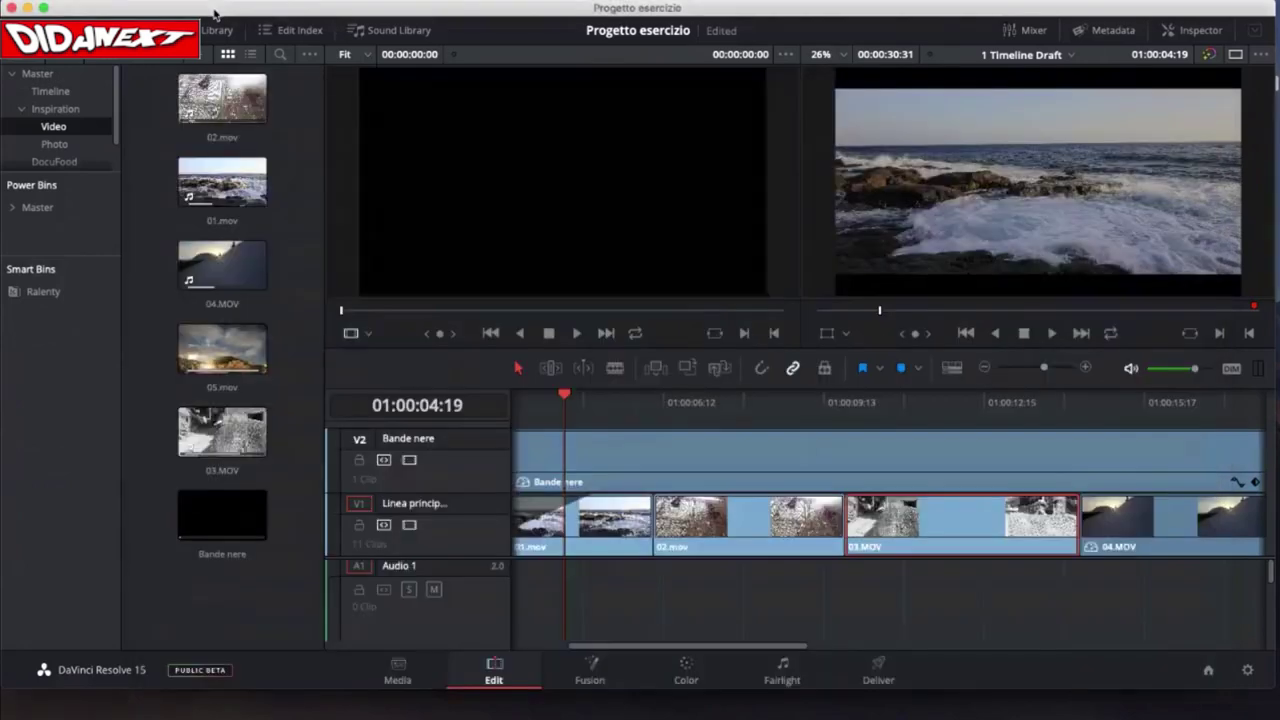
left_click(218, 141)
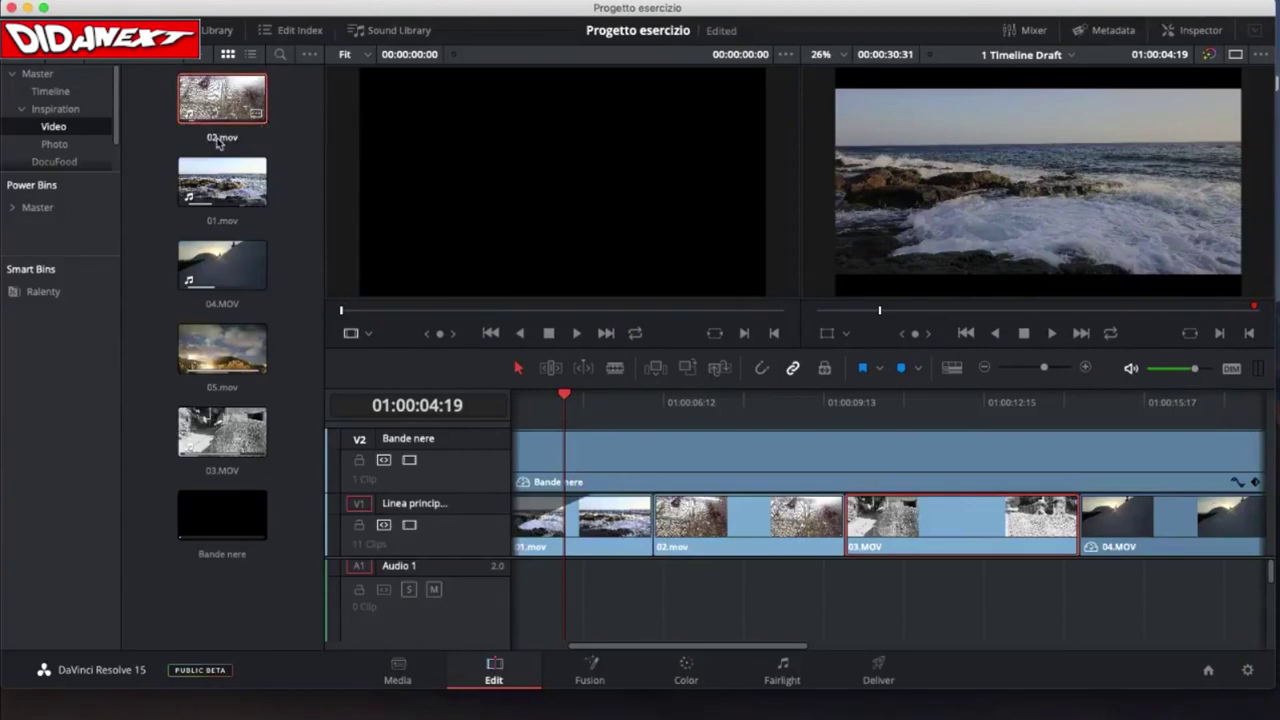
right_click(218, 141)
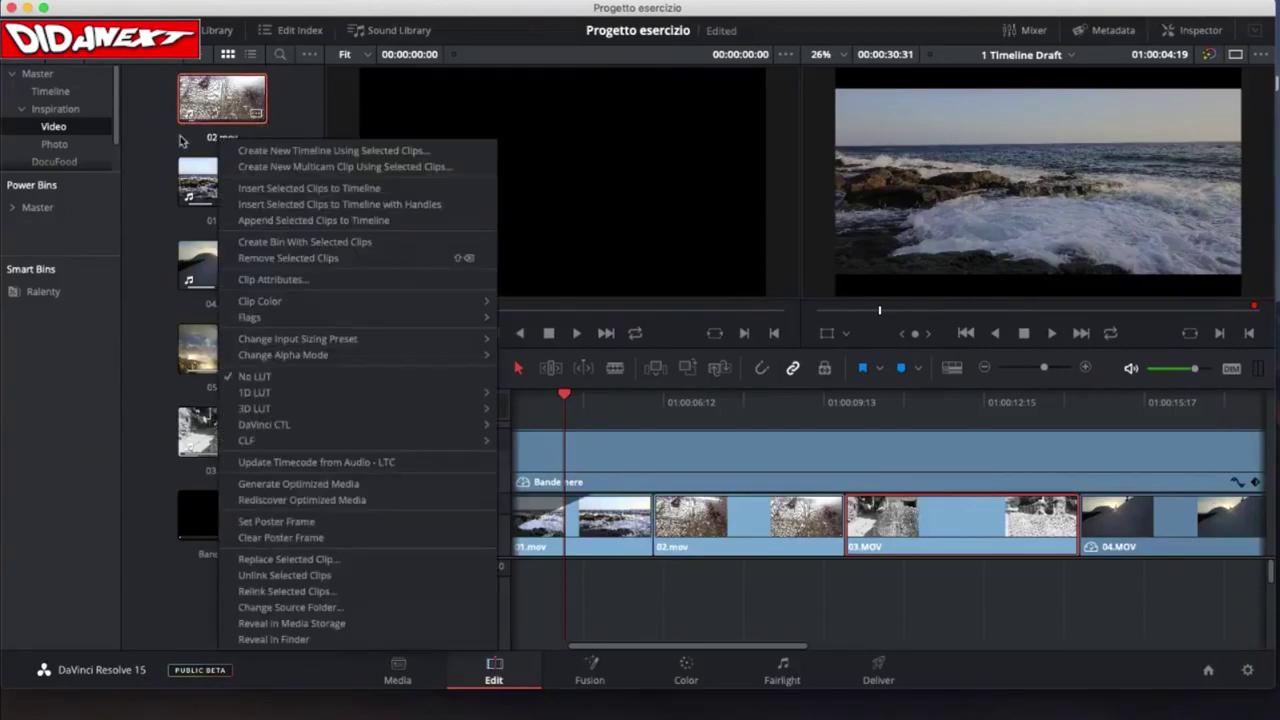
left_click(176, 130)
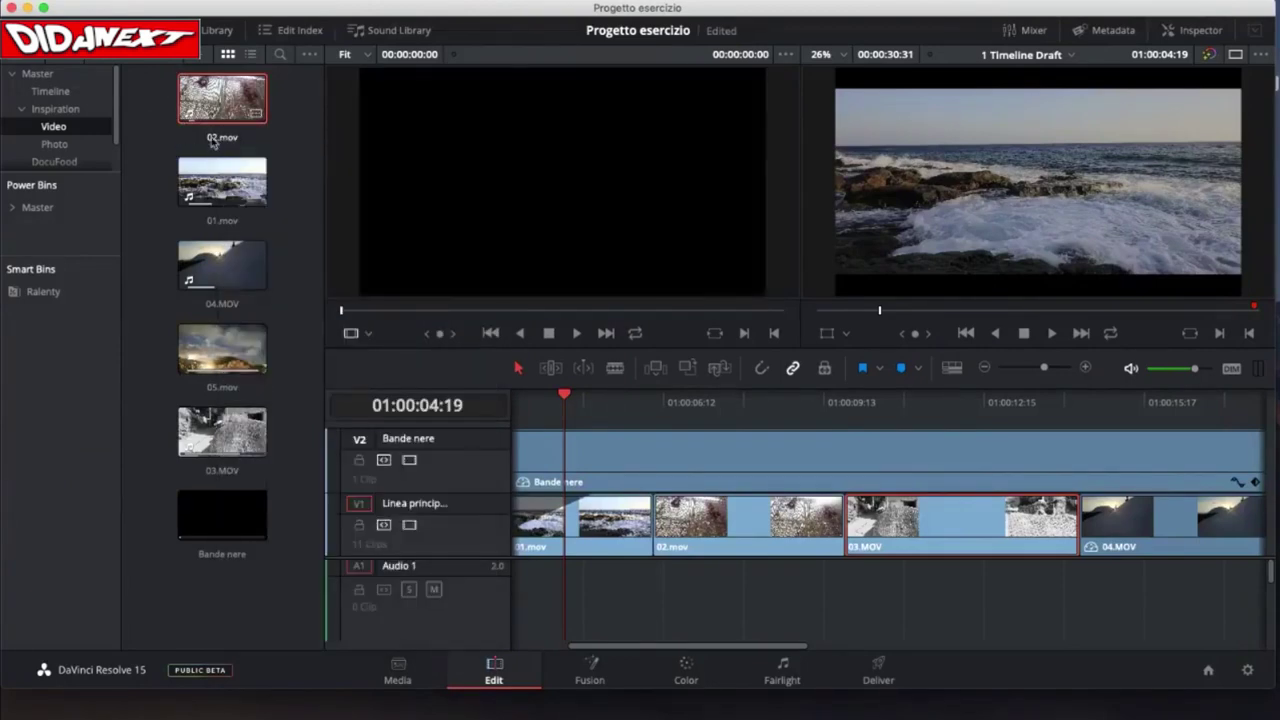
left_click(311, 55)
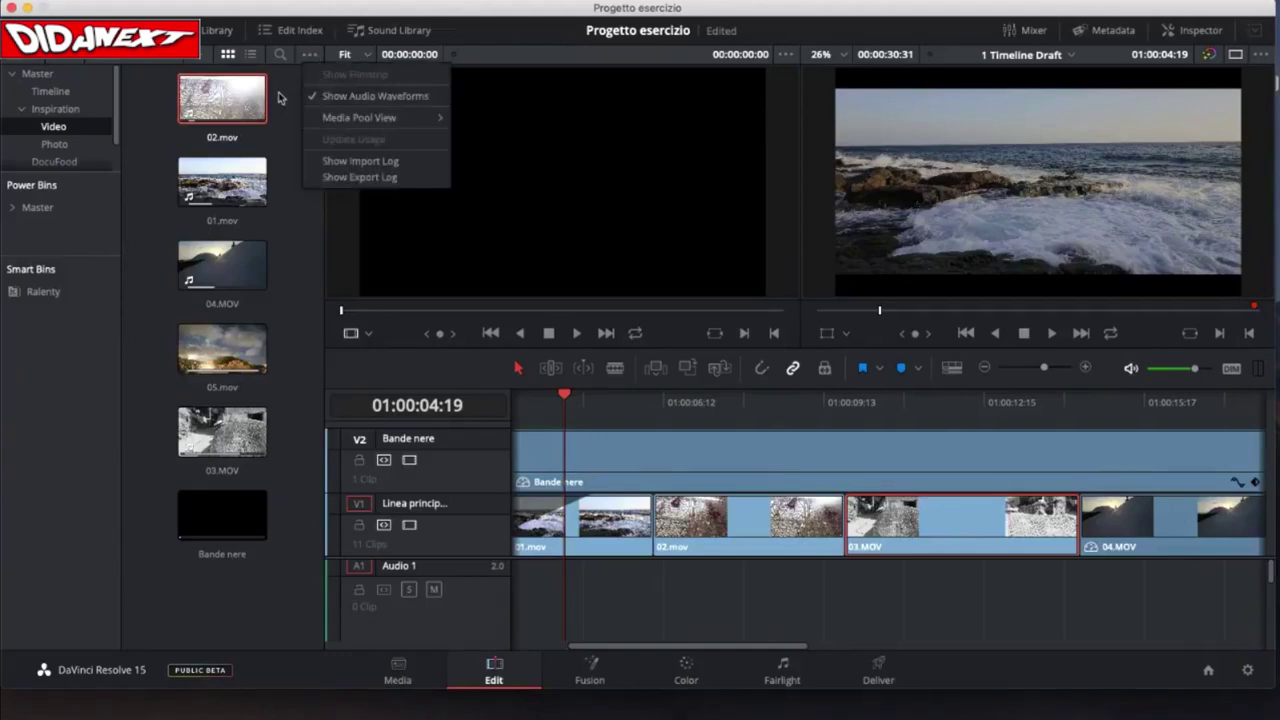
left_click(281, 95)
left_click(311, 55)
- Show the Video bin as a list, open the clip name 02.mov for editing, and leave it without retyping the name
left_click(251, 56)
left_click(251, 56)
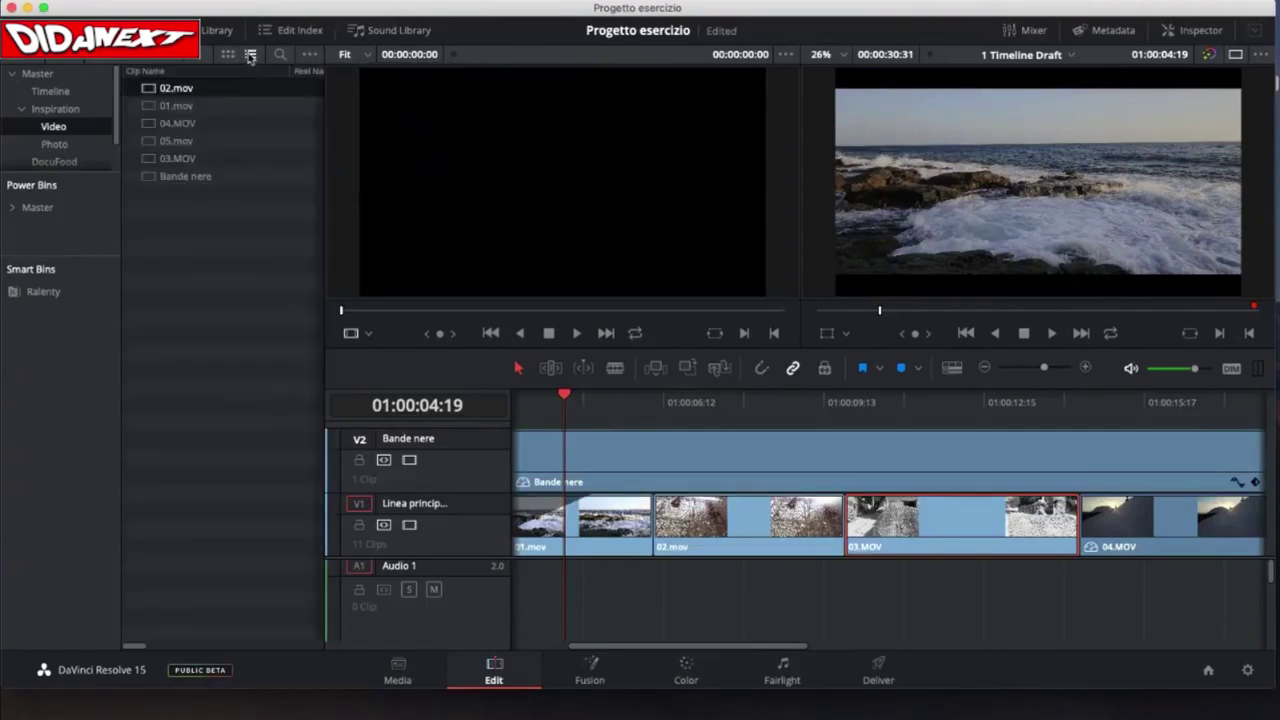
left_click(182, 90)
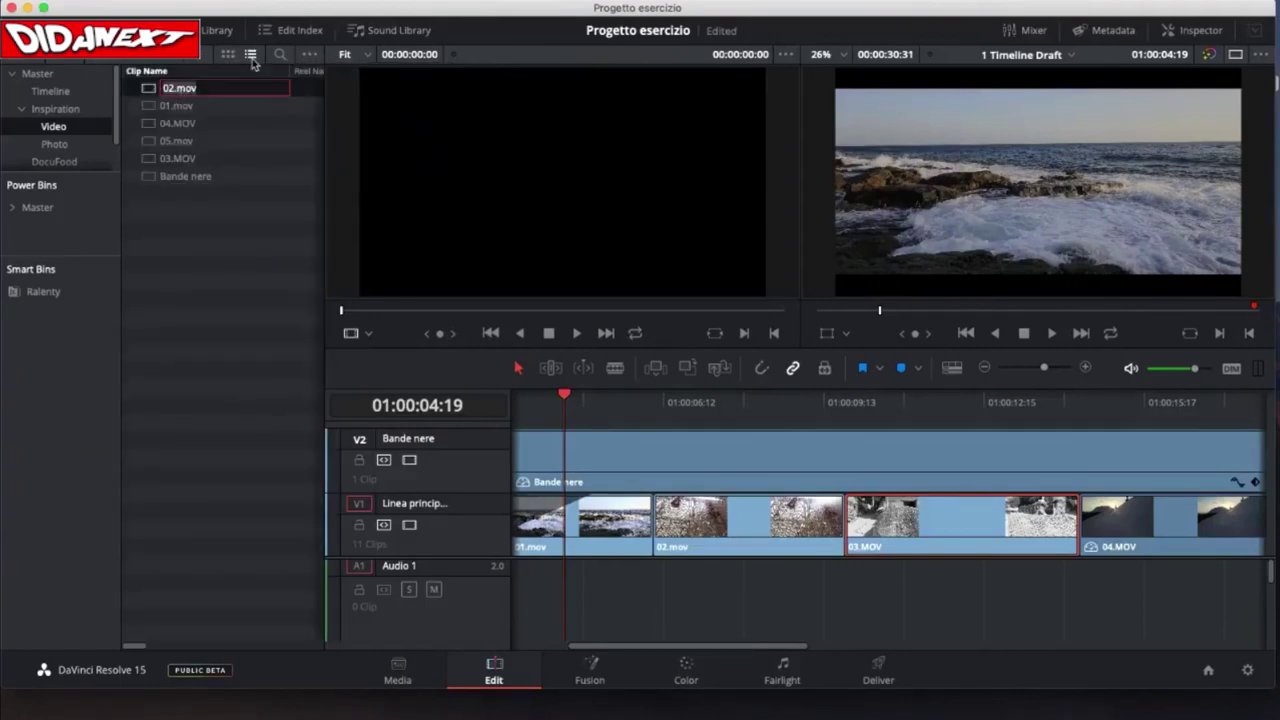
left_click(166, 86)
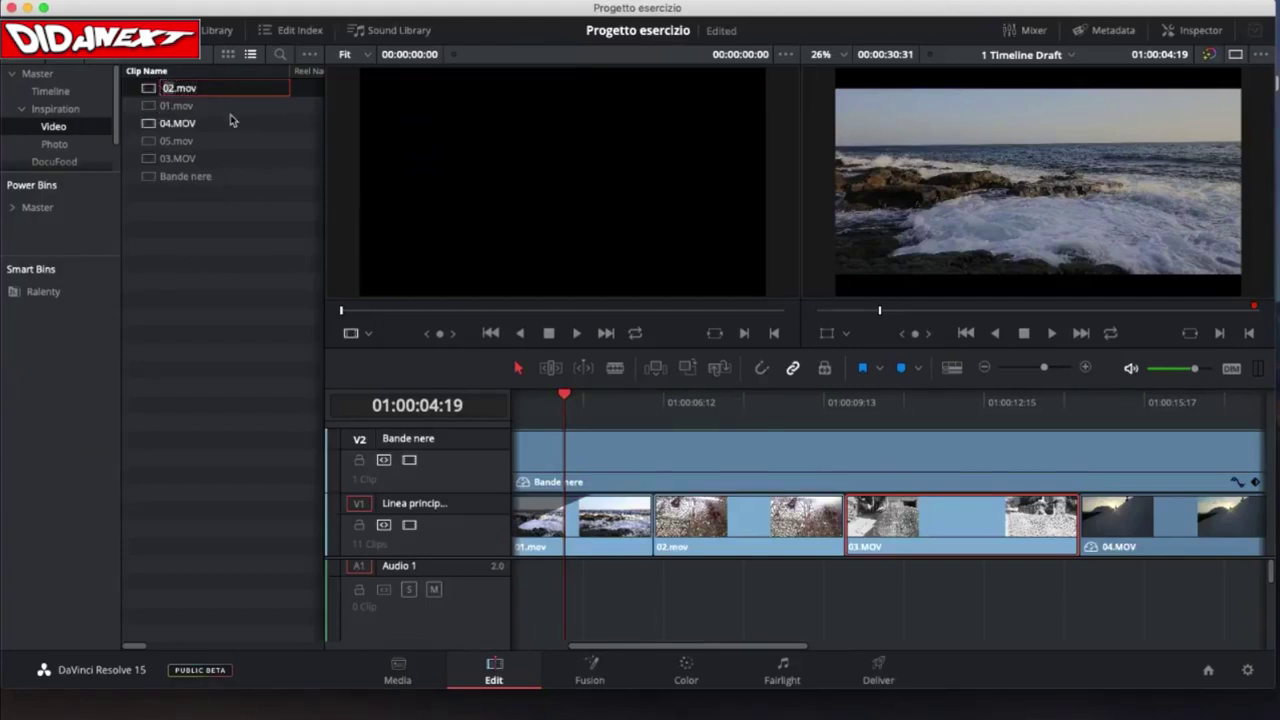
key("Return")
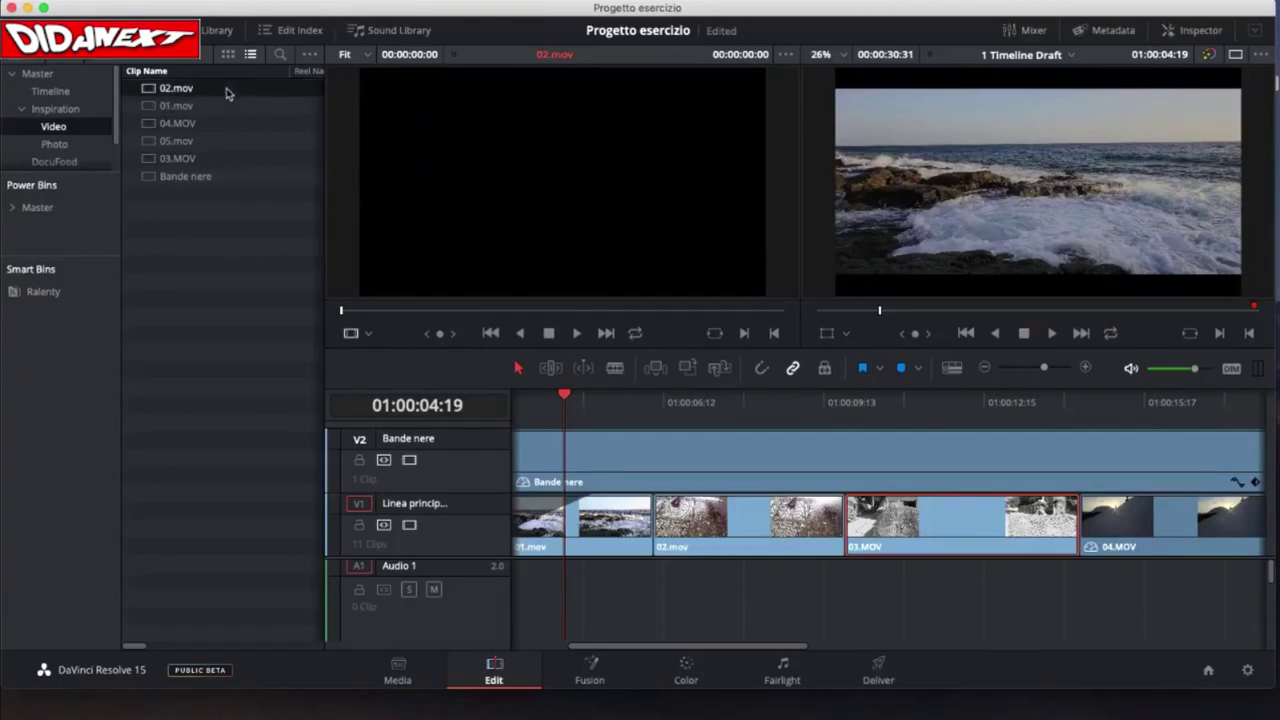
- Compare the bin's clip names with the timeline by selecting 01.mov in the list and clips 01 to 04 in turn on the main video track
left_click(222, 112)
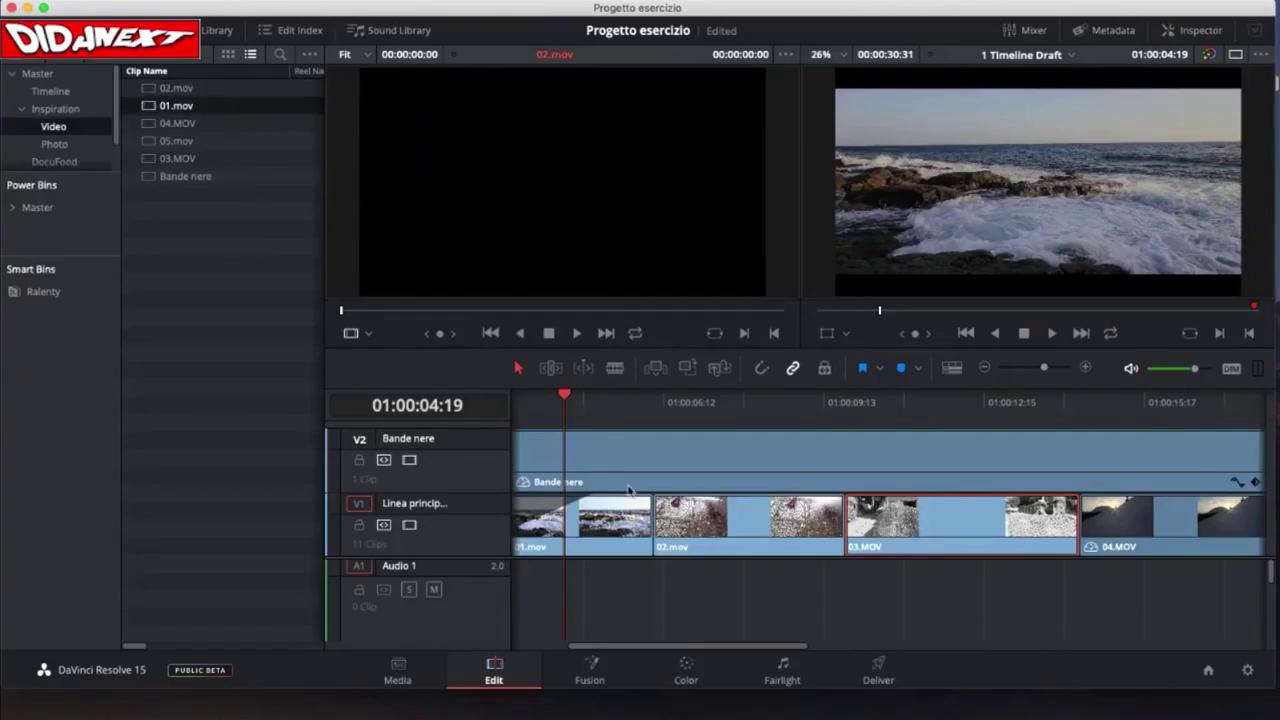
scroll(660, 510, "left", 5)
left_click(697, 521)
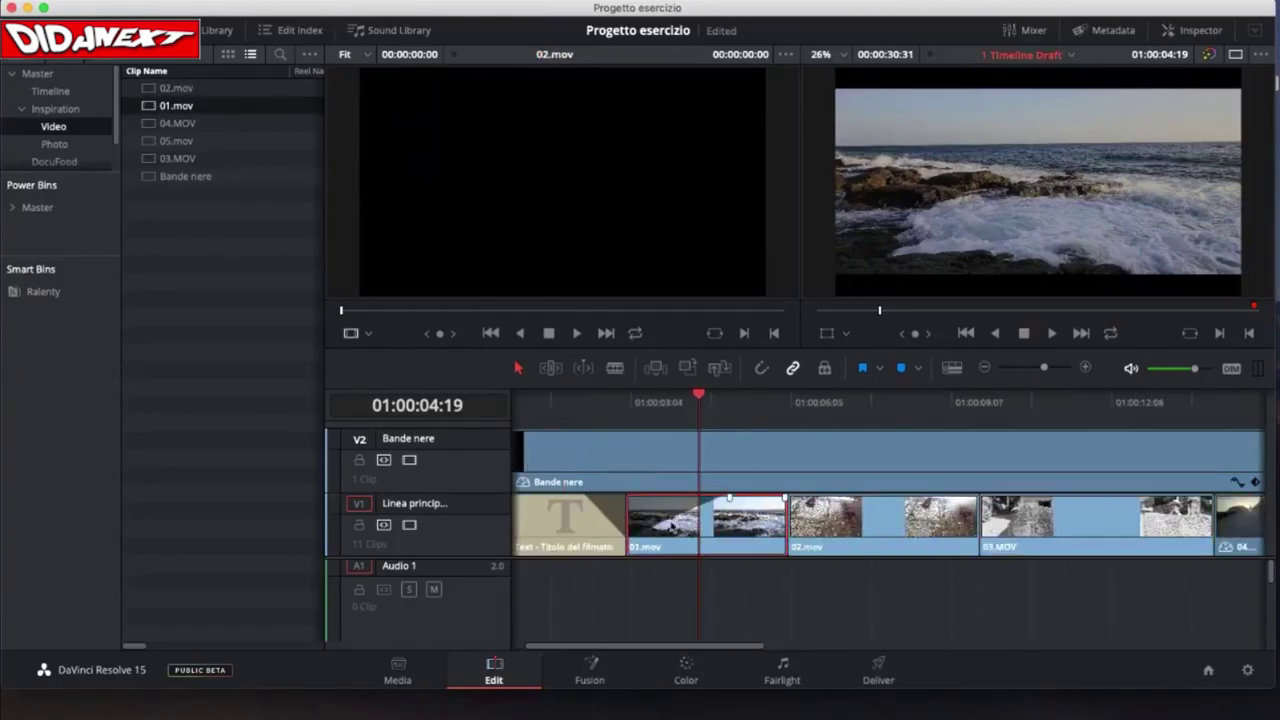
left_click(863, 525)
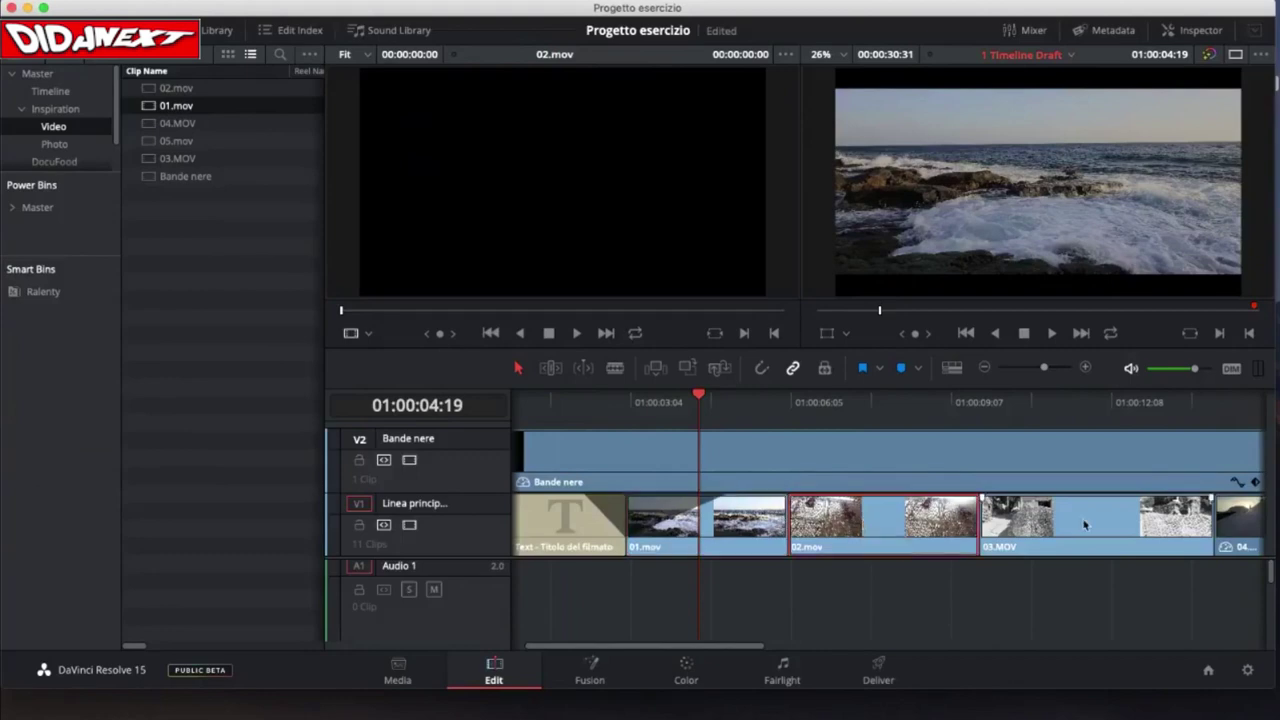
scroll(1080, 520, "right", 10)
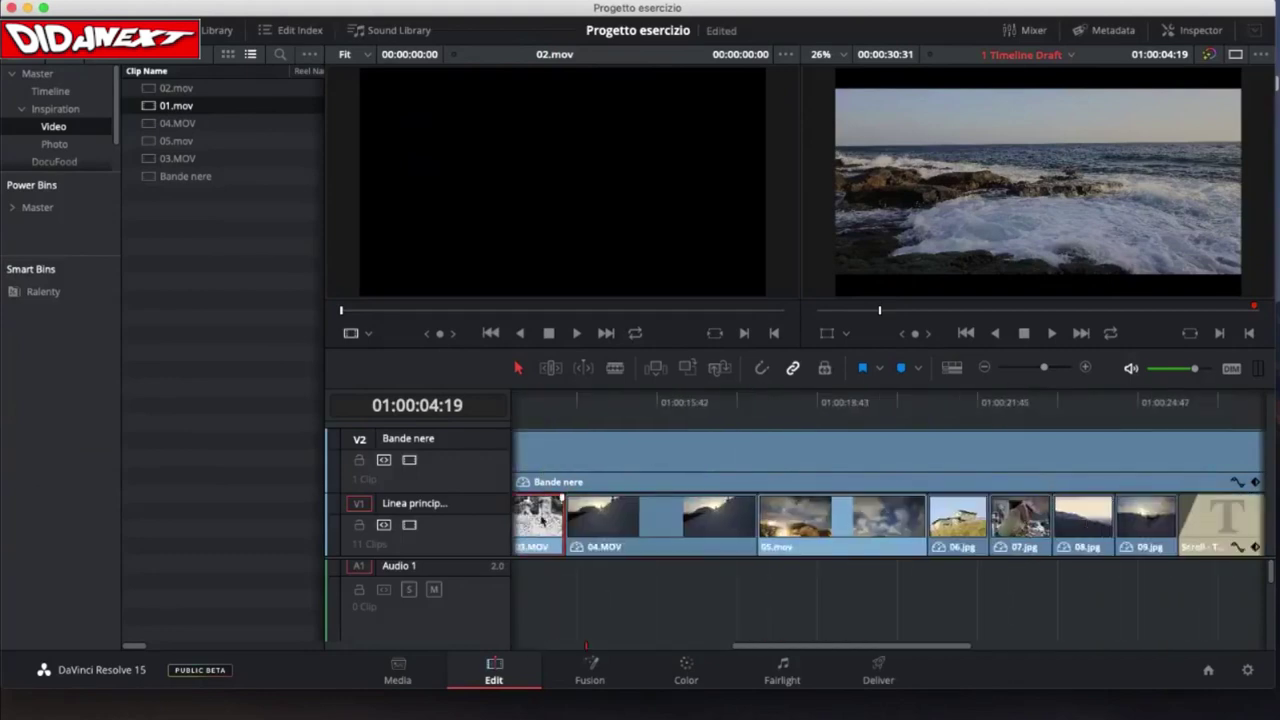
left_click(612, 530)
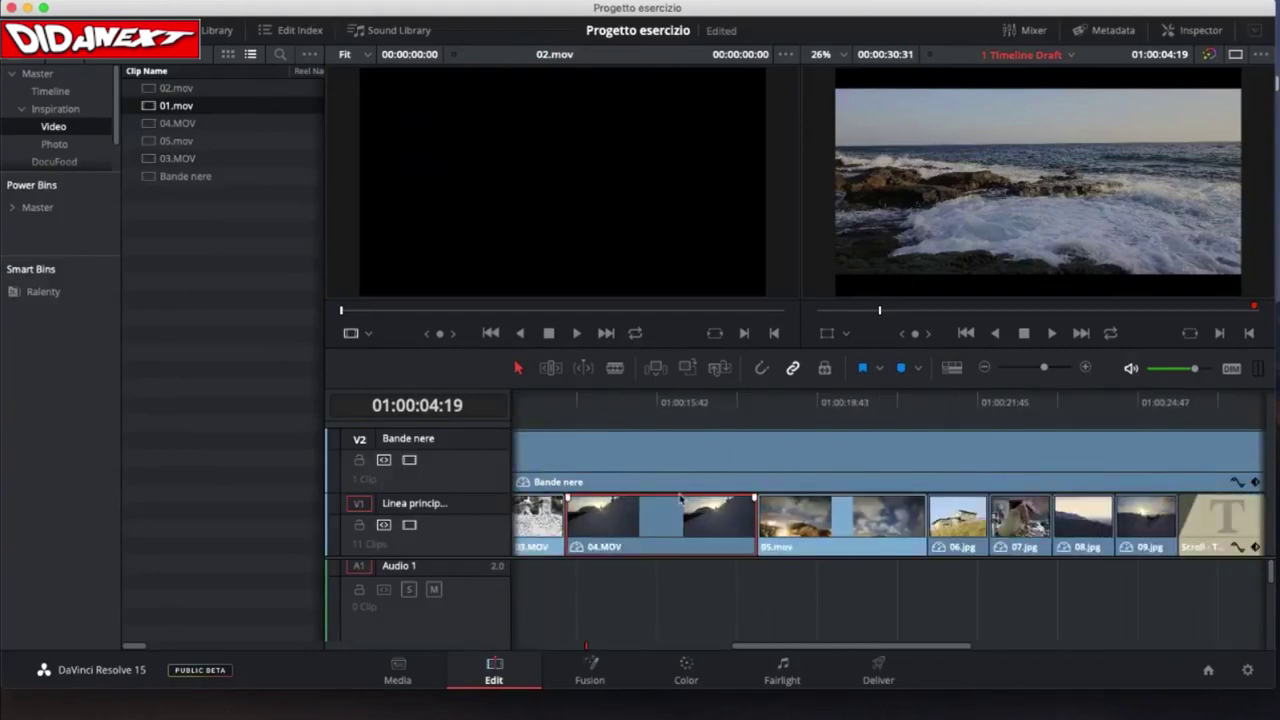
scroll(680, 497, "left", 8)
scroll(680, 497, "left", 4)
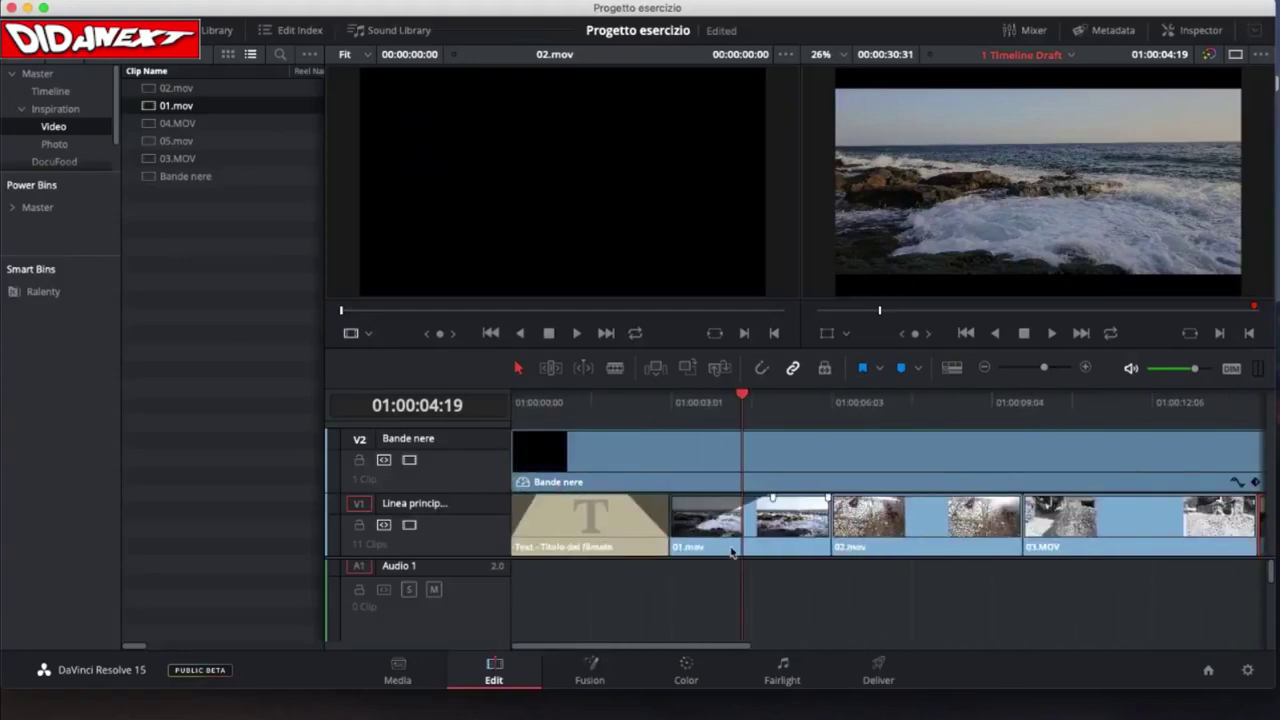
- Compare the media pool's thumbnail and list views, clear the clip selection, and leave the Video bin shown as thumbnails
left_click(228, 55)
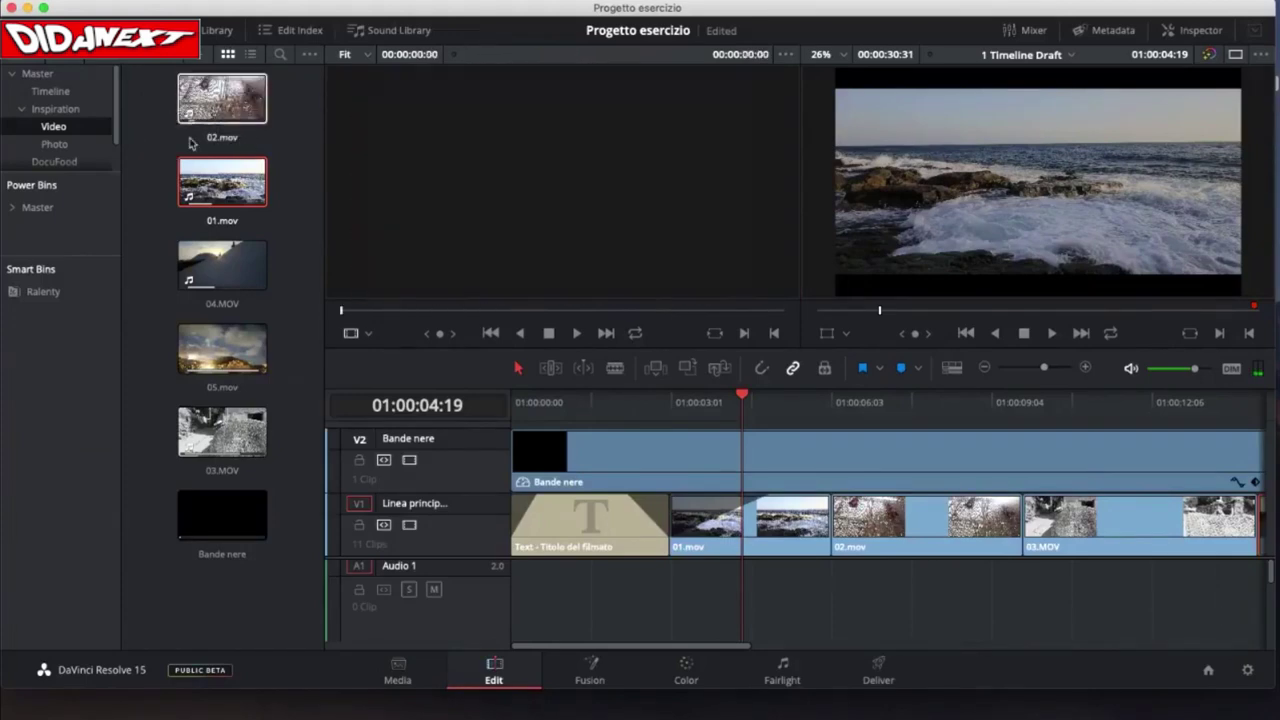
left_click(282, 138)
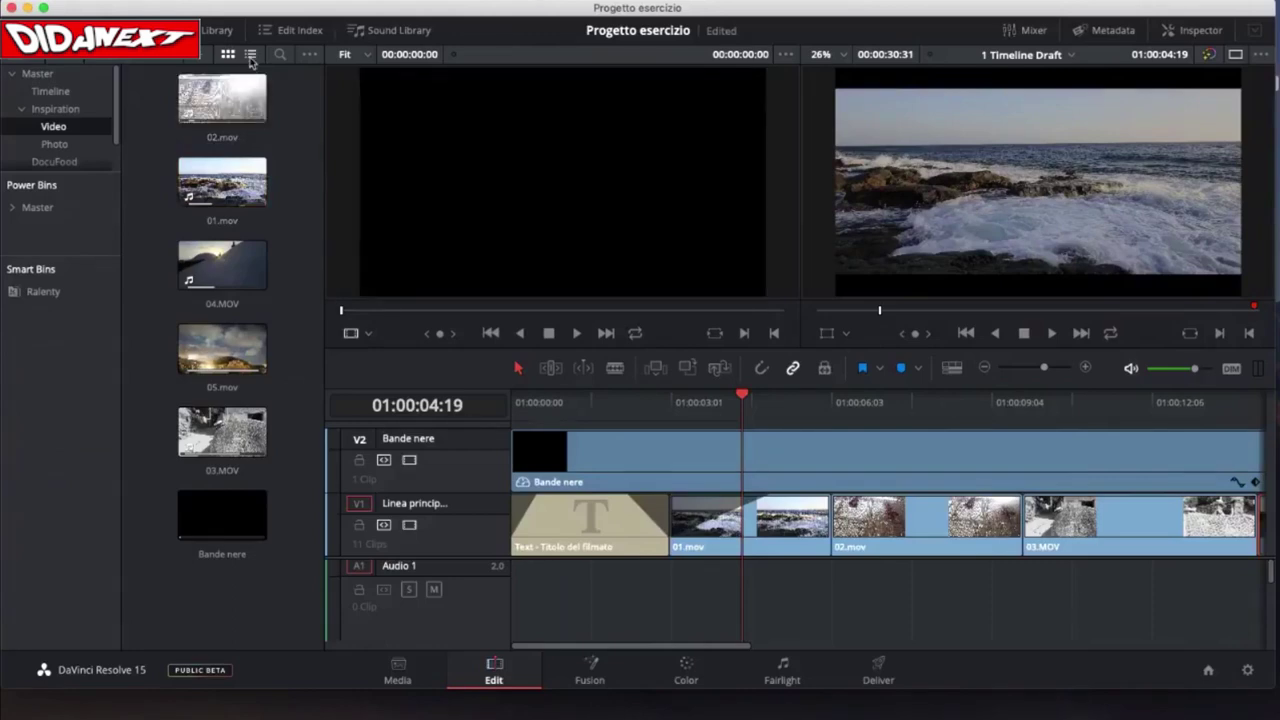
left_click(251, 55)
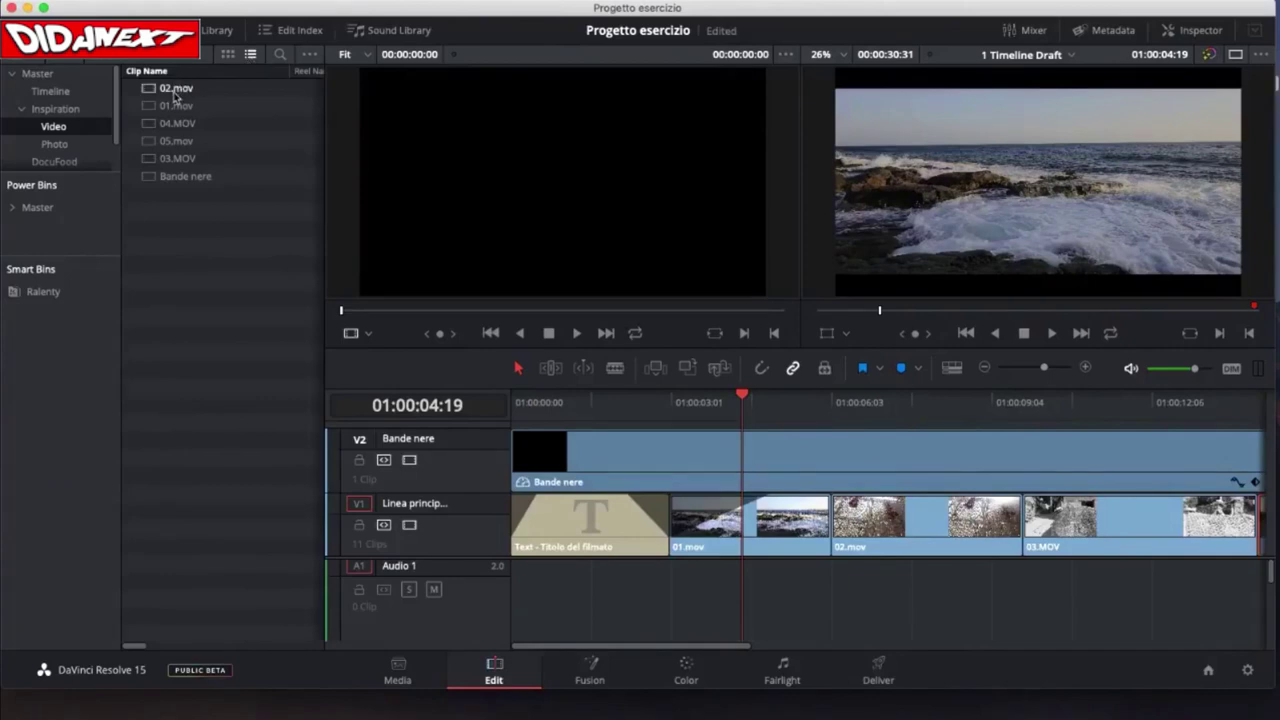
left_click(228, 55)
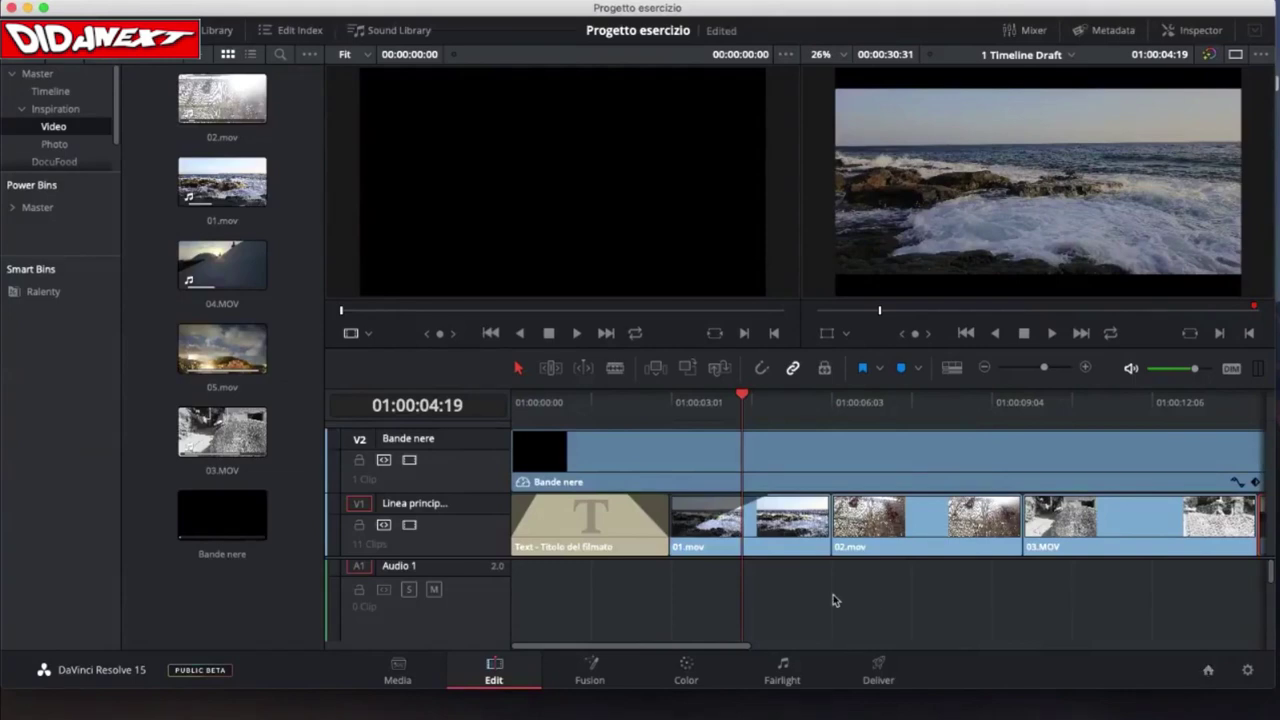
- Open the project Esercizio ripetuto da cancellare from the project manager, saving Progetto esercizio before it closes
scroll(833, 594, "right", 2)
left_click(1208, 673)
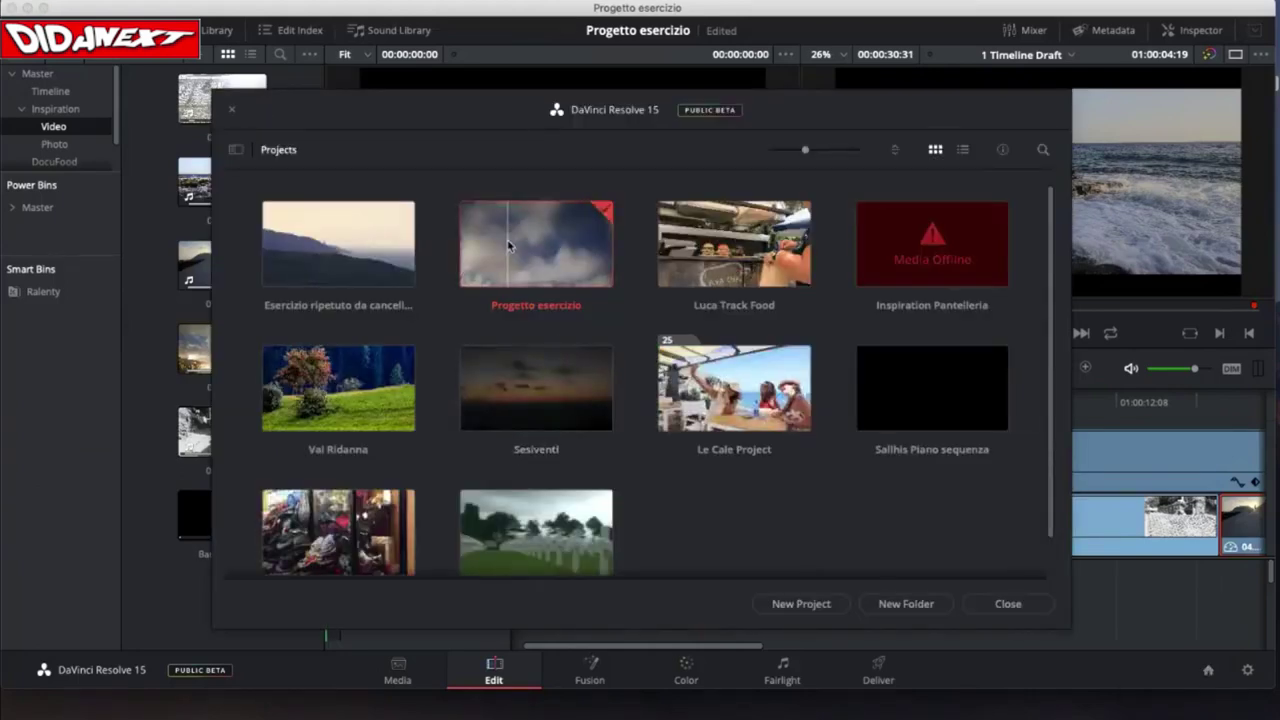
double_click(341, 257)
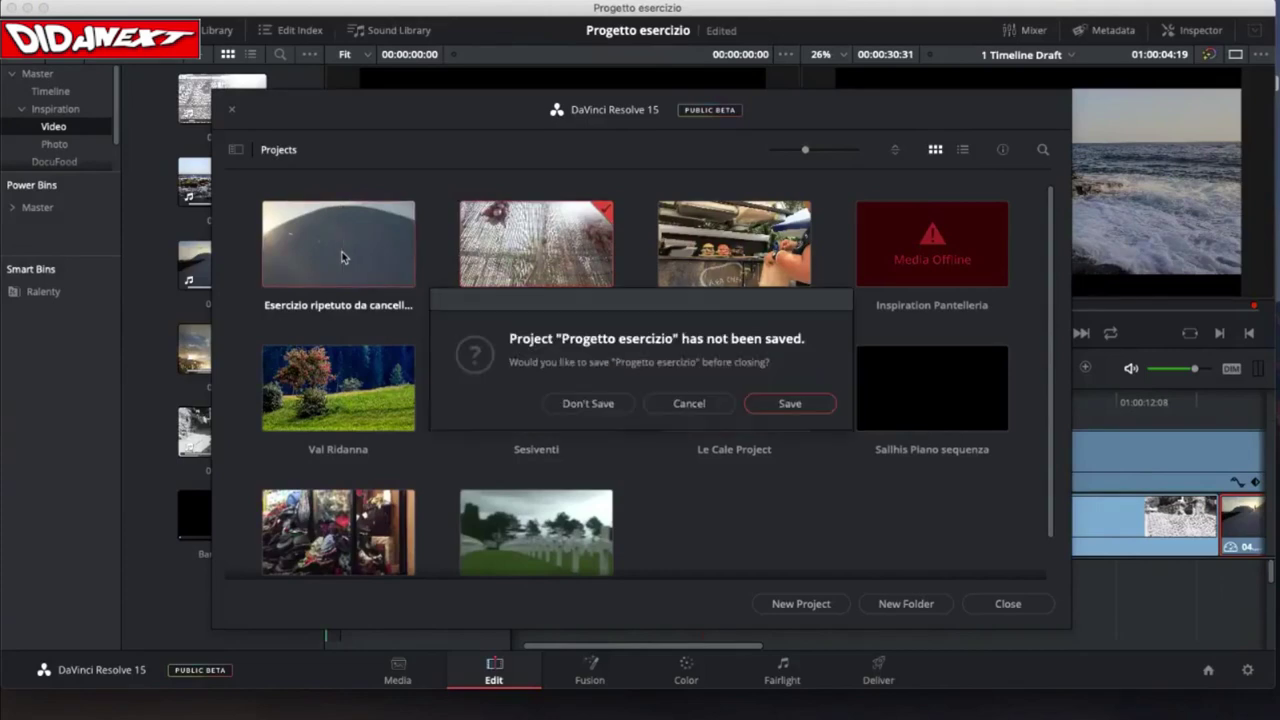
left_click(799, 410)
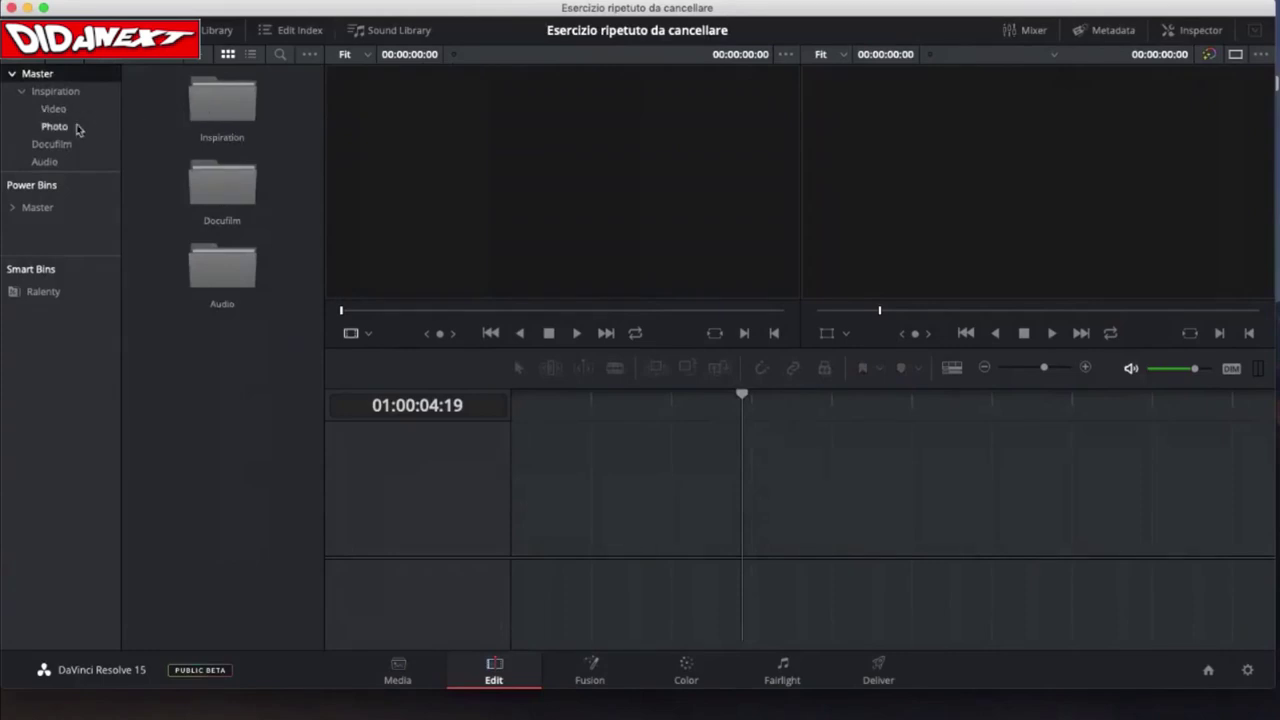
- Open the Video bin inside Inspiration, then shrink the DaVinci Resolve window and move it slightly away from the screen corner
left_click(52, 91)
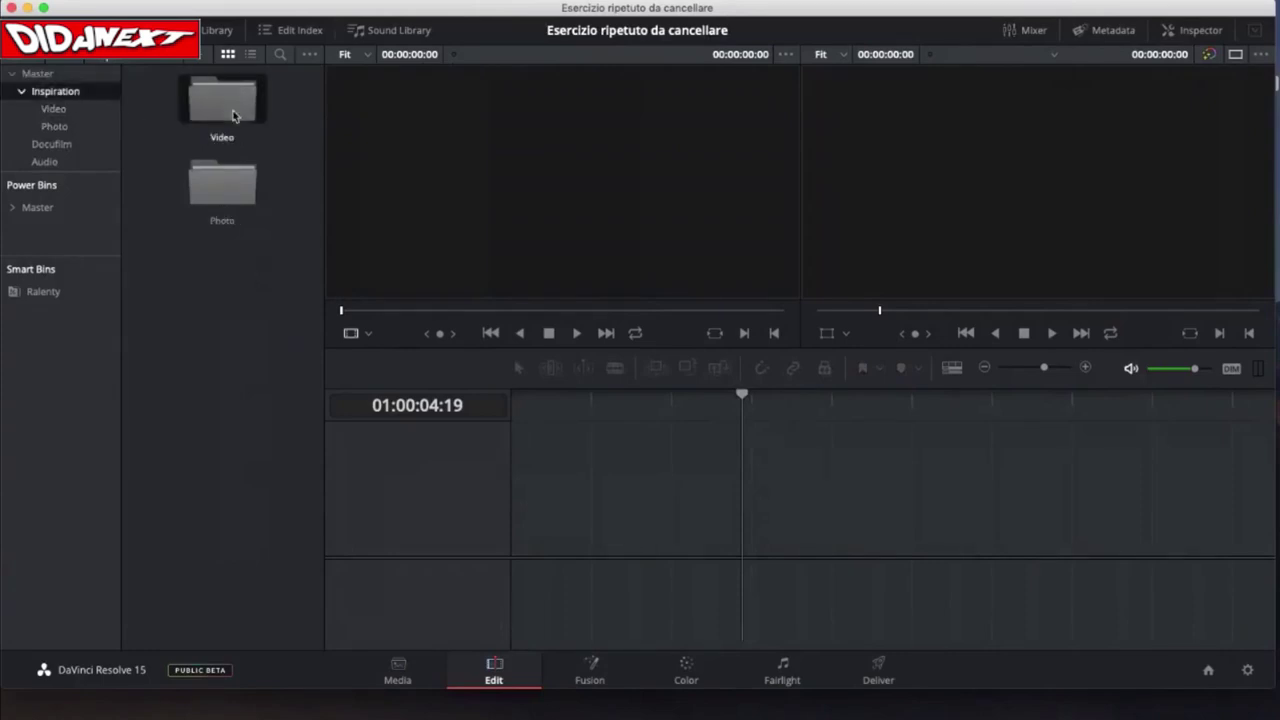
double_click(233, 116)
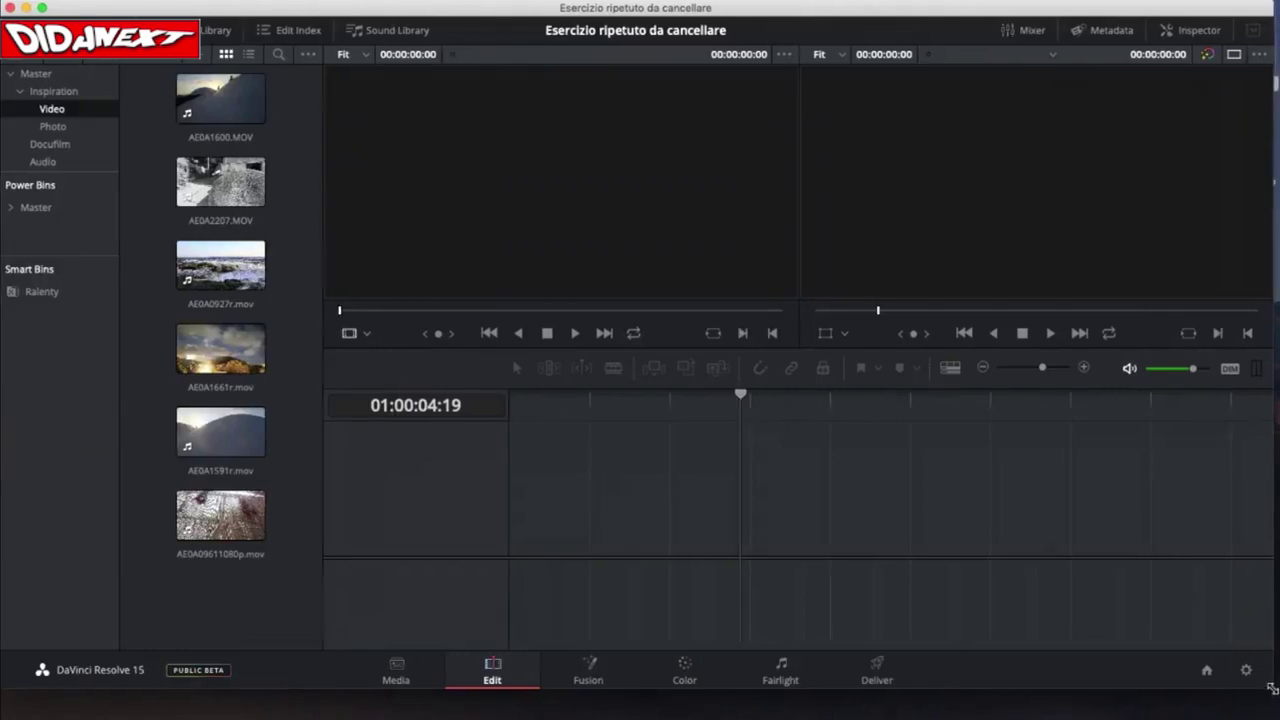
left_click_drag(1272, 688, 1228, 658)
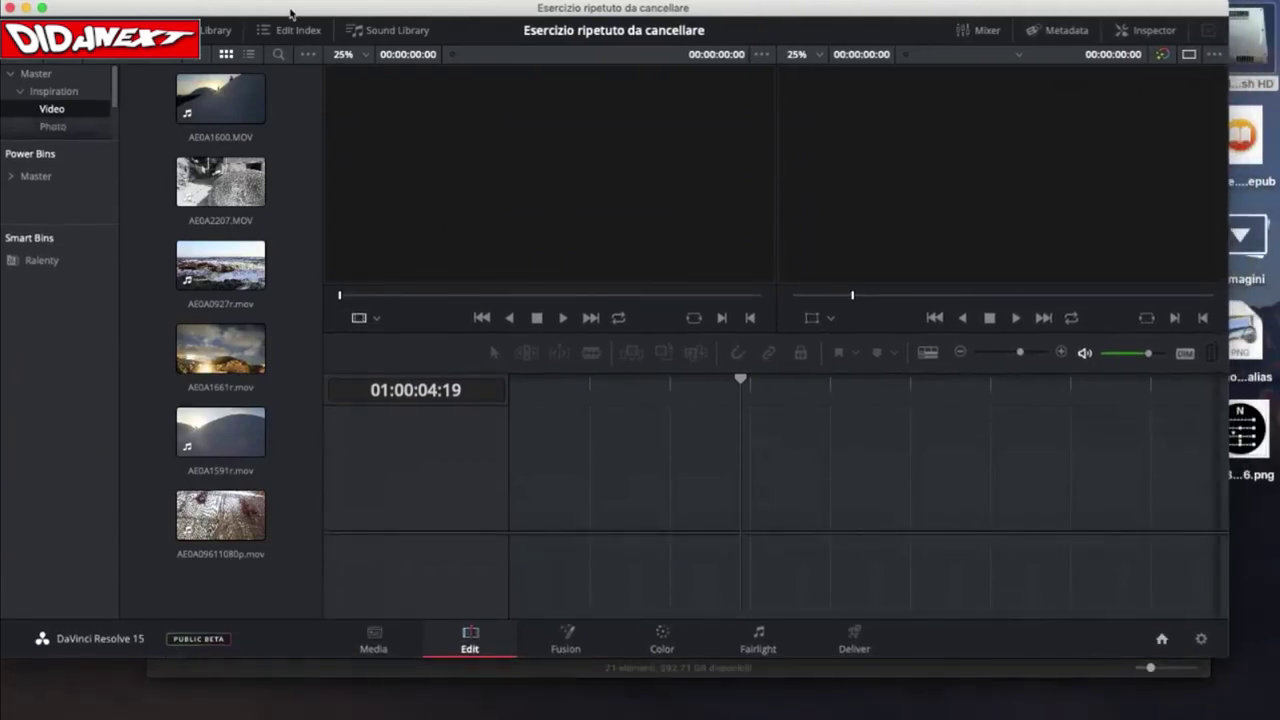
left_click_drag(291, 13, 296, 20)
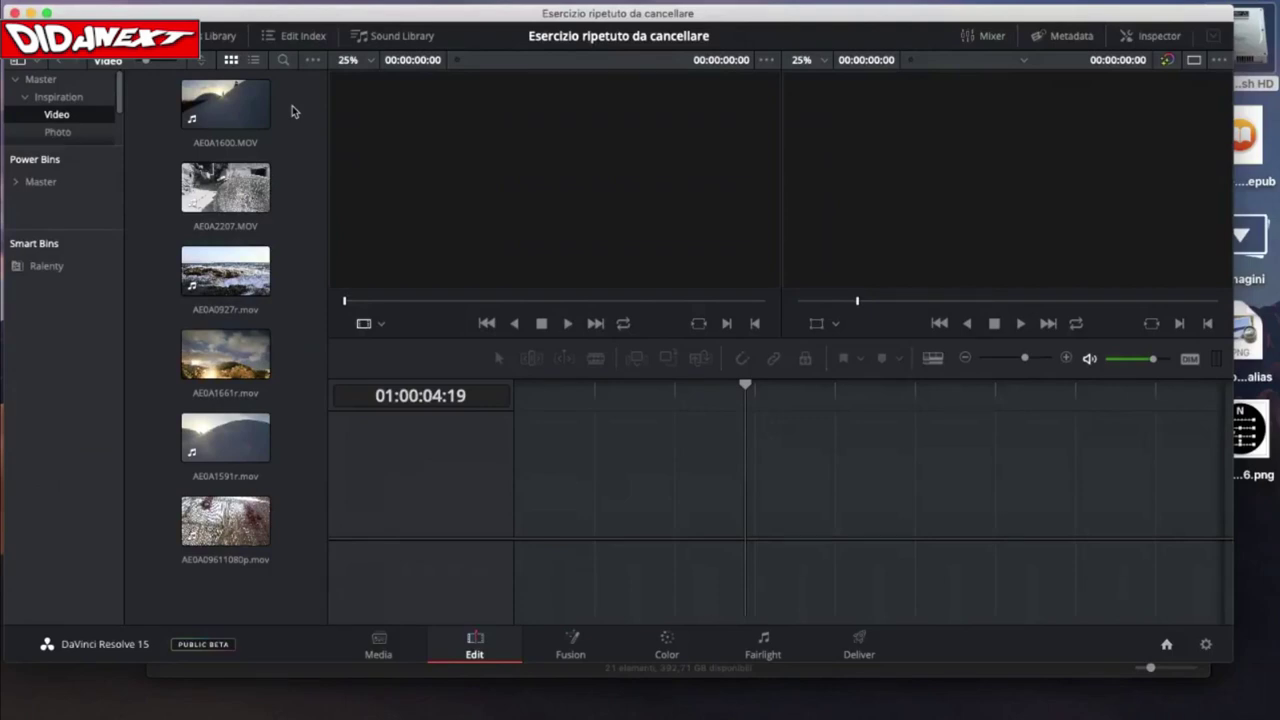
- Try to place the clip AE0A0927r.mov from the Video bin at the start of the empty timeline
left_click(235, 275)
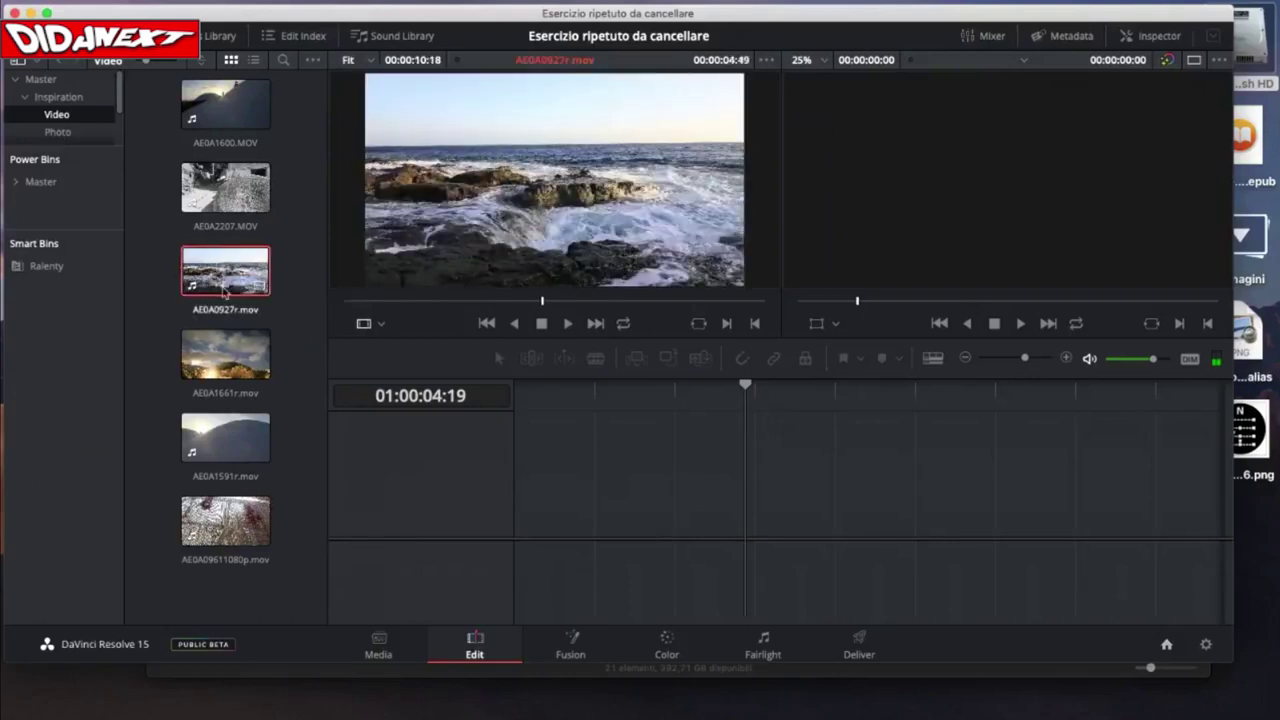
left_click_drag(222, 282, 232, 224)
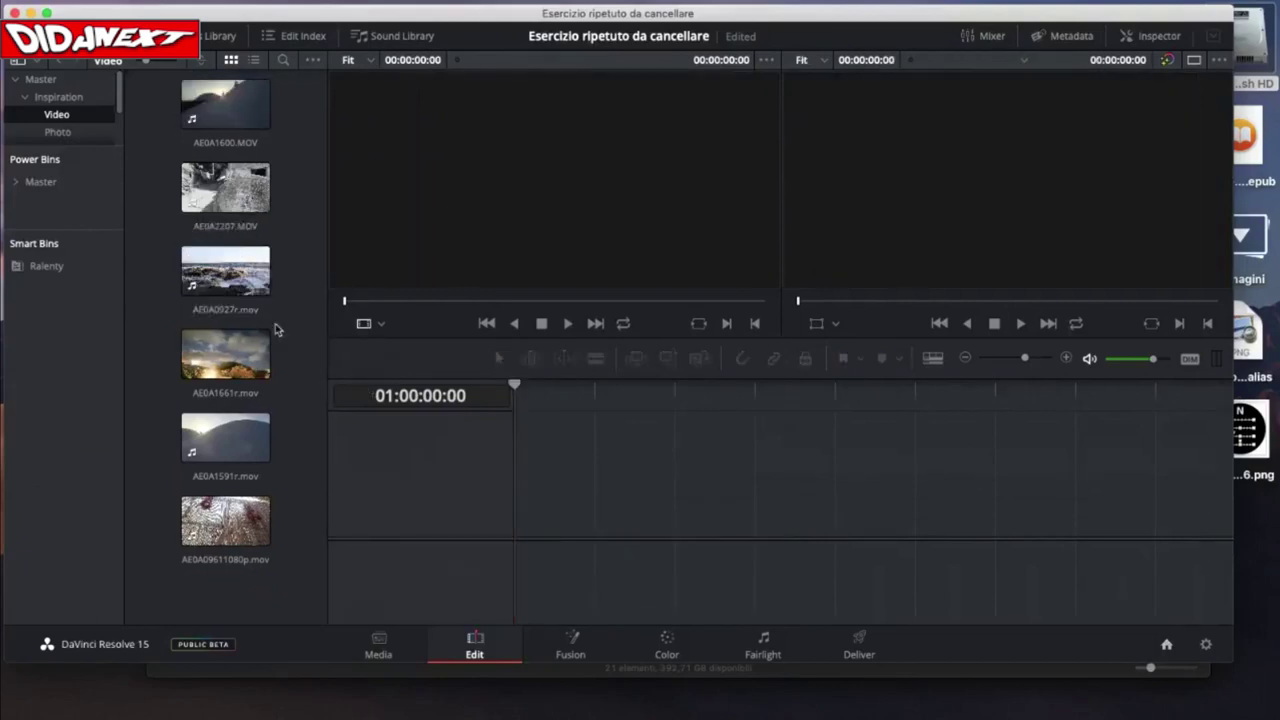
left_click(230, 275)
left_click_drag(240, 280, 512, 542)
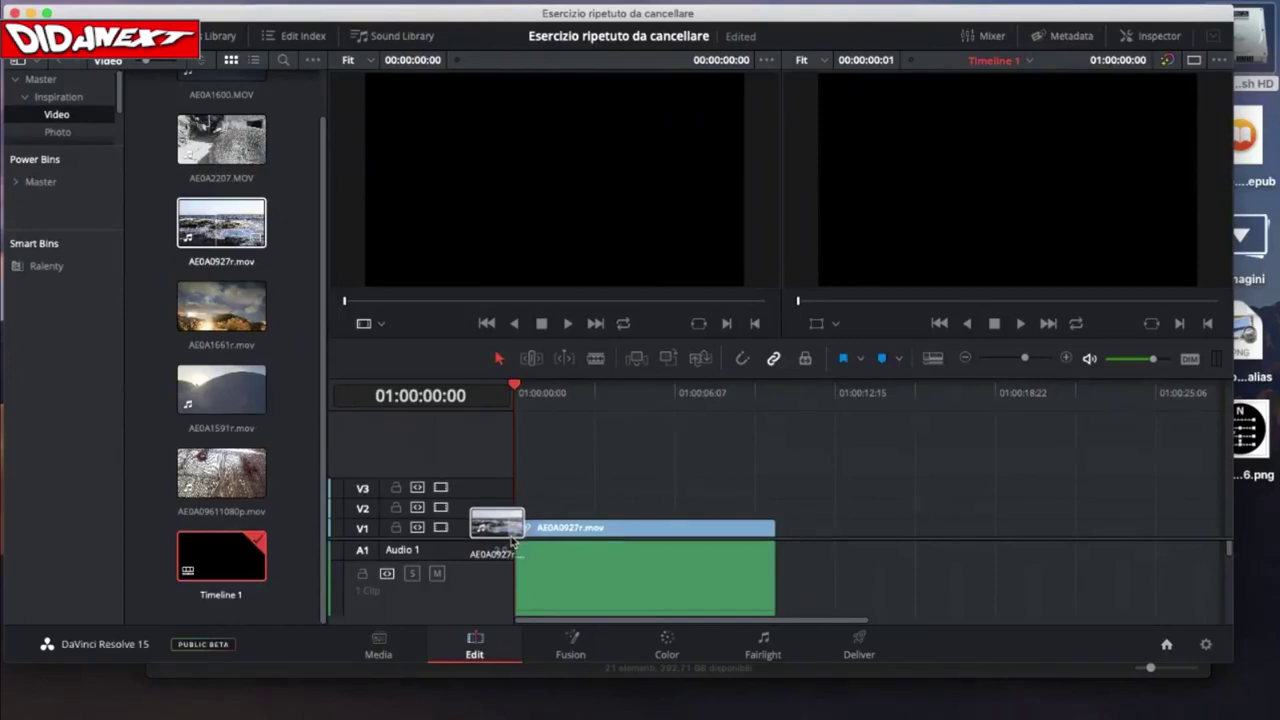
left_click_drag(512, 542, 526, 537)
- Preview AE0A0927r.mov, create a timeline by placing it at the start of V1 with its audio, and clear the selection
double_click(203, 268)
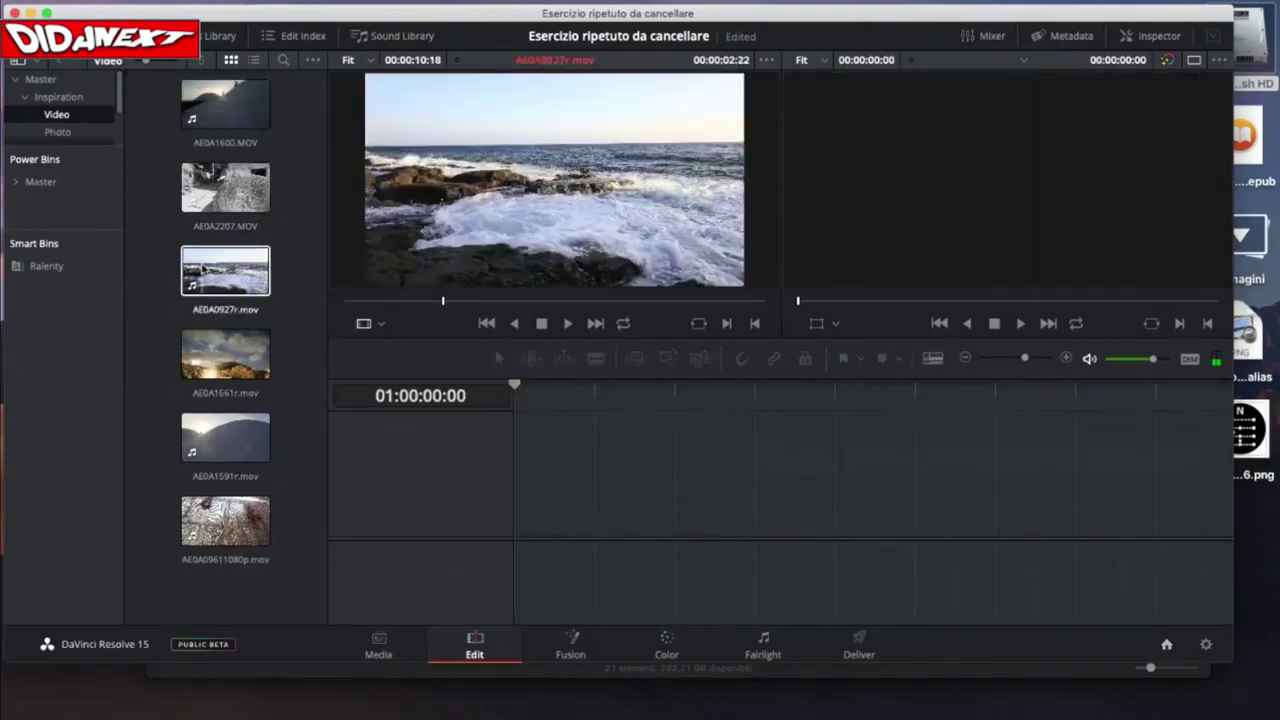
left_click_drag(203, 268, 570, 537)
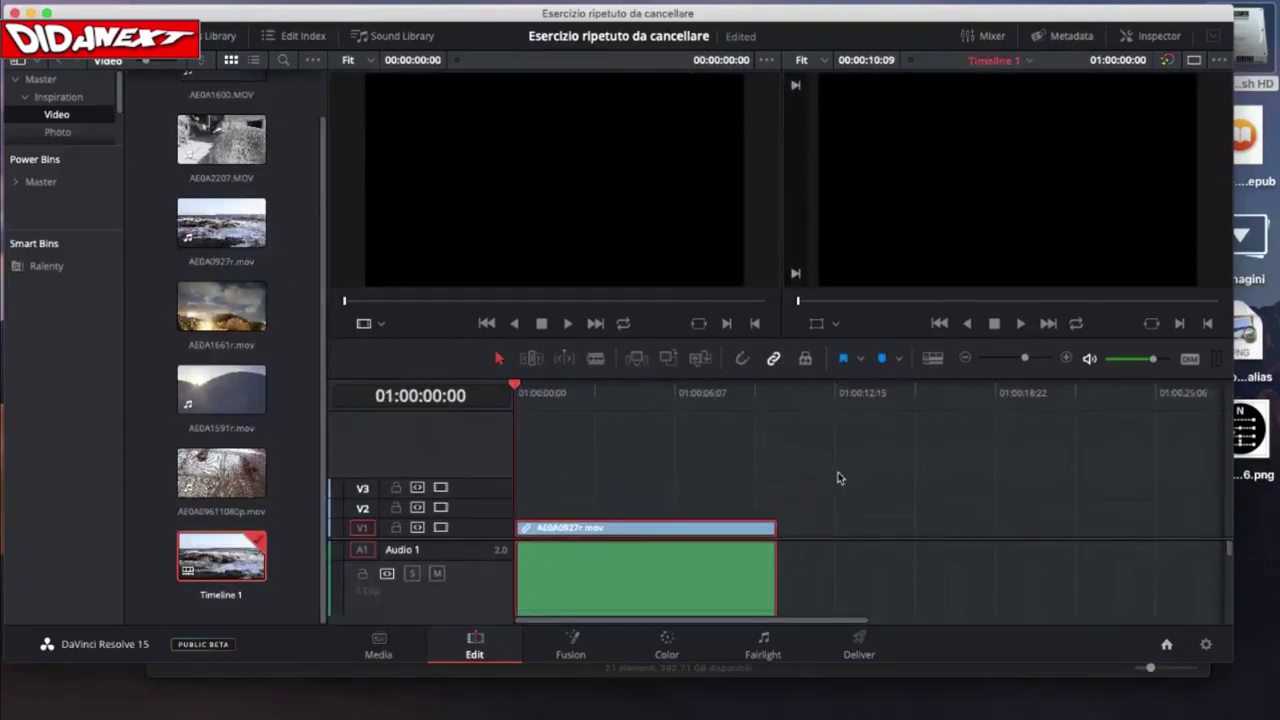
left_click(920, 545)
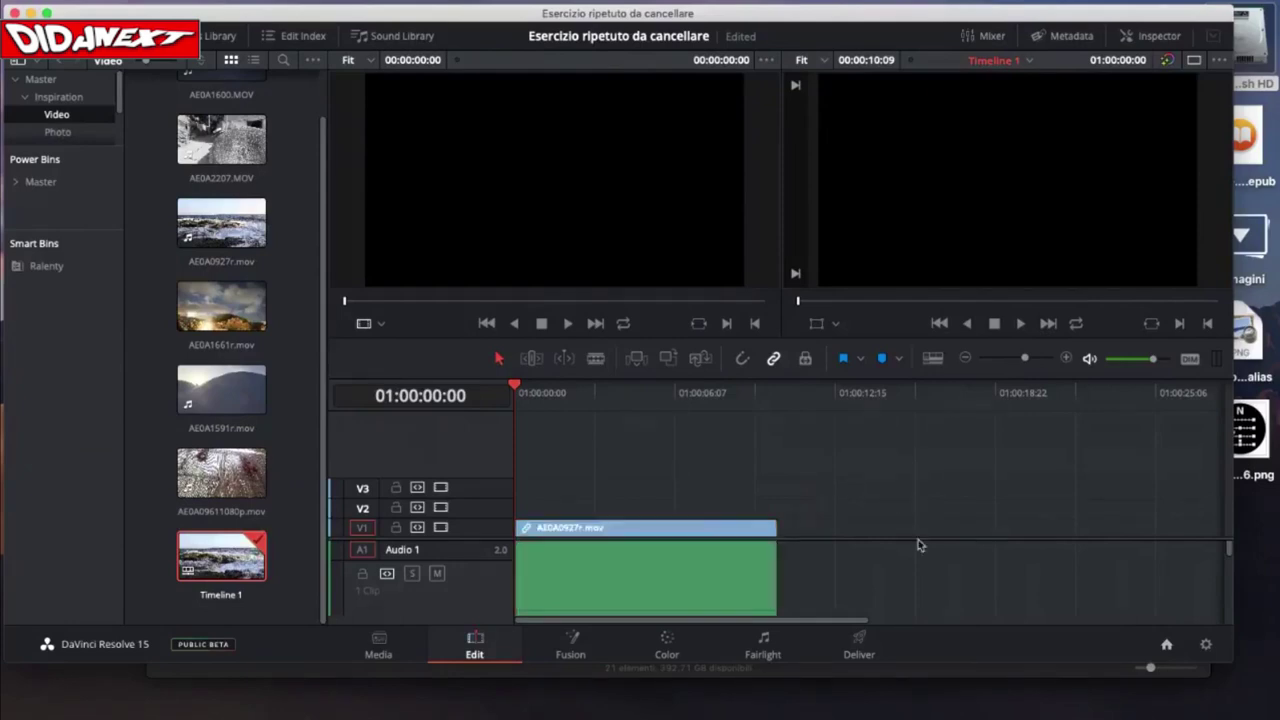
- Enlarge the timeline's audio track area, zoom the timeline out slightly, and move the playhead to 01:00:07:09
left_click_drag(919, 541, 911, 476)
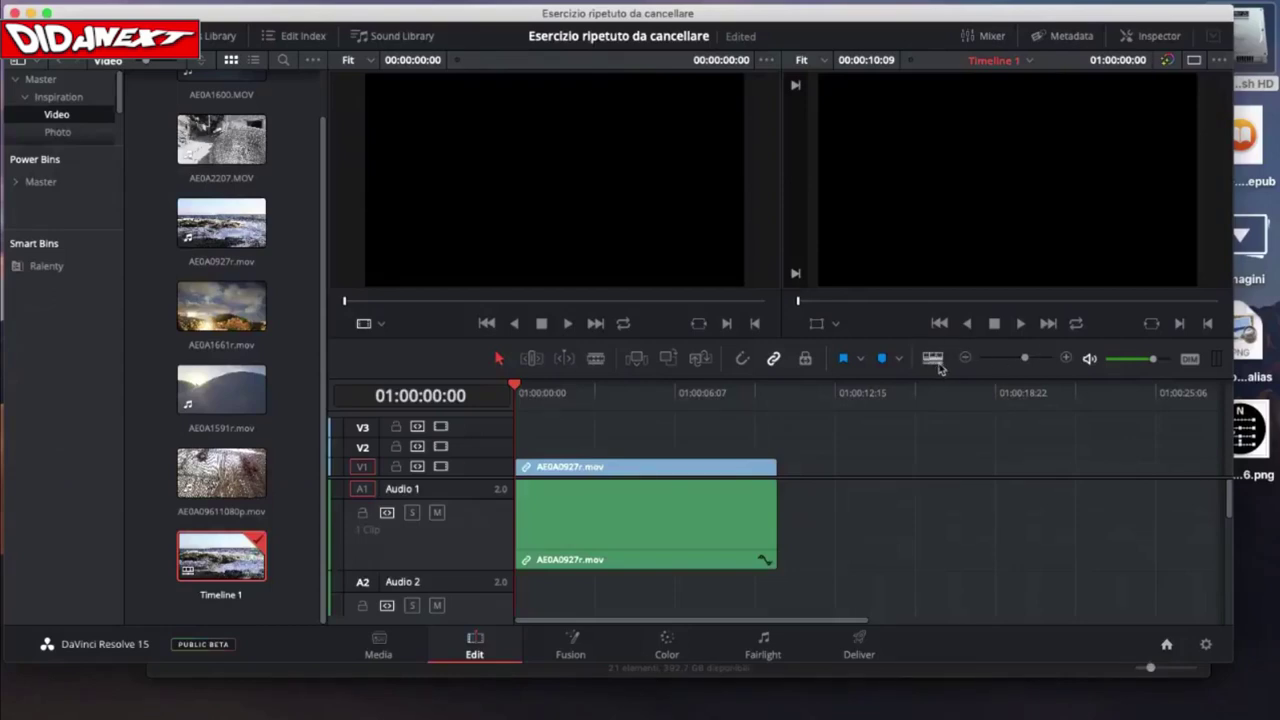
left_click_drag(1023, 361, 1022, 360)
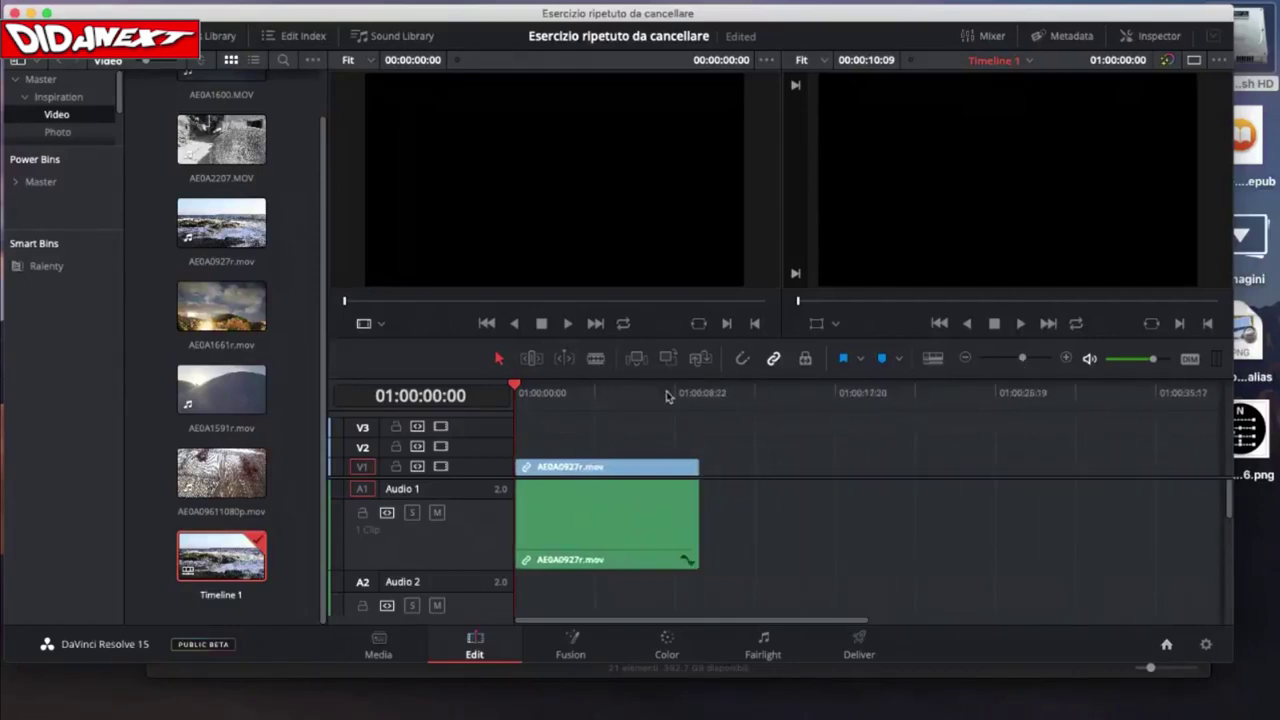
left_click_drag(515, 385, 648, 390)
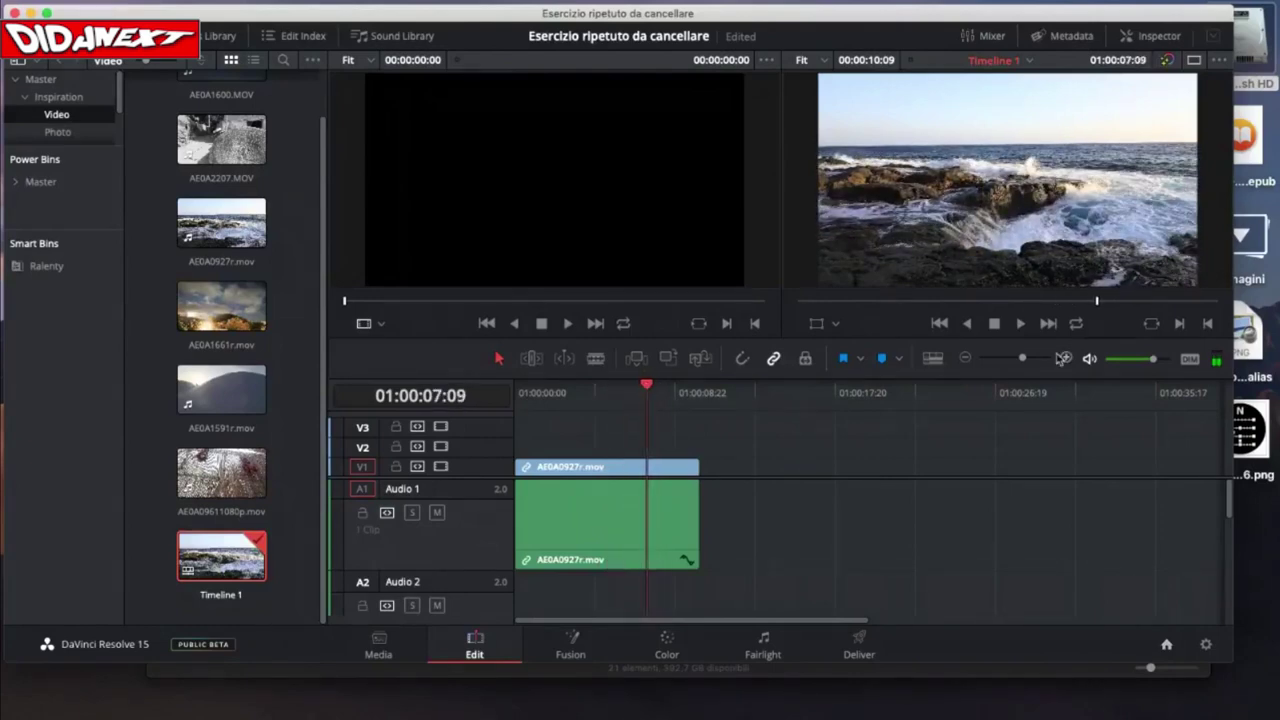
- Zoom the timeline in so the clip spans most of its width, move the playhead to 01:00:04:02, and select AE0A0927r.mov
left_click_drag(1022, 358, 1027, 359)
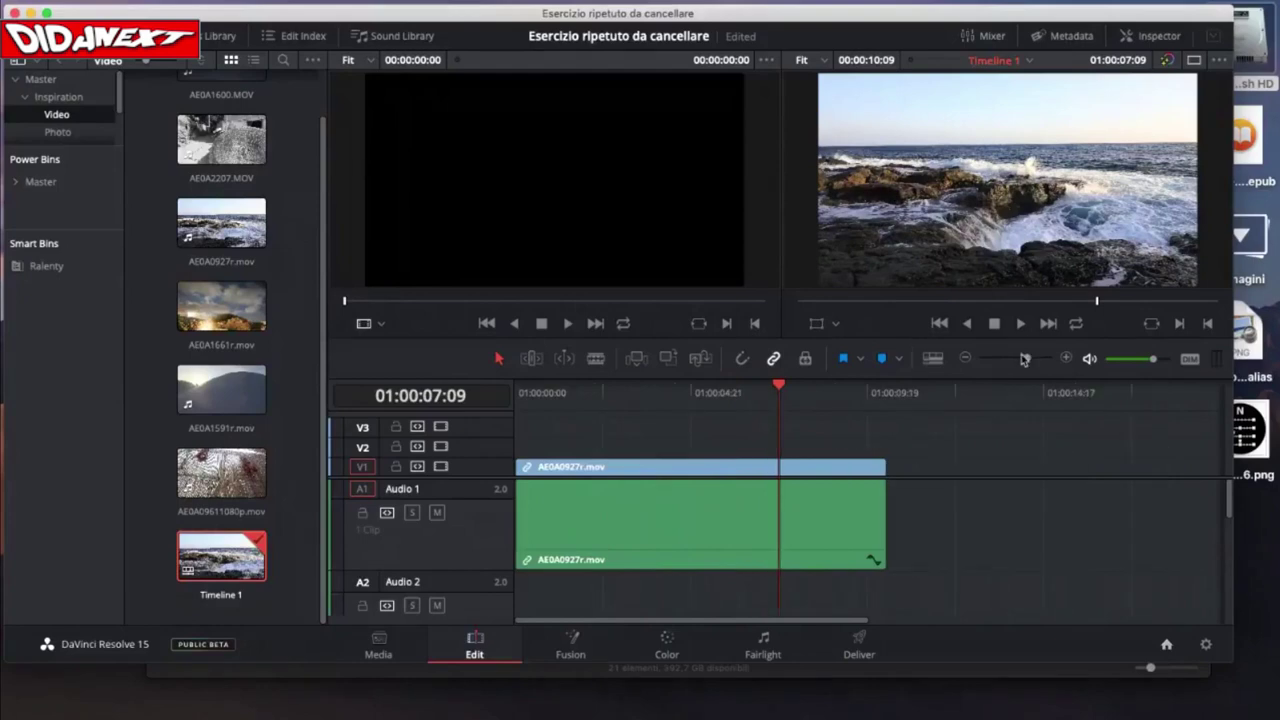
left_click_drag(779, 388, 789, 389)
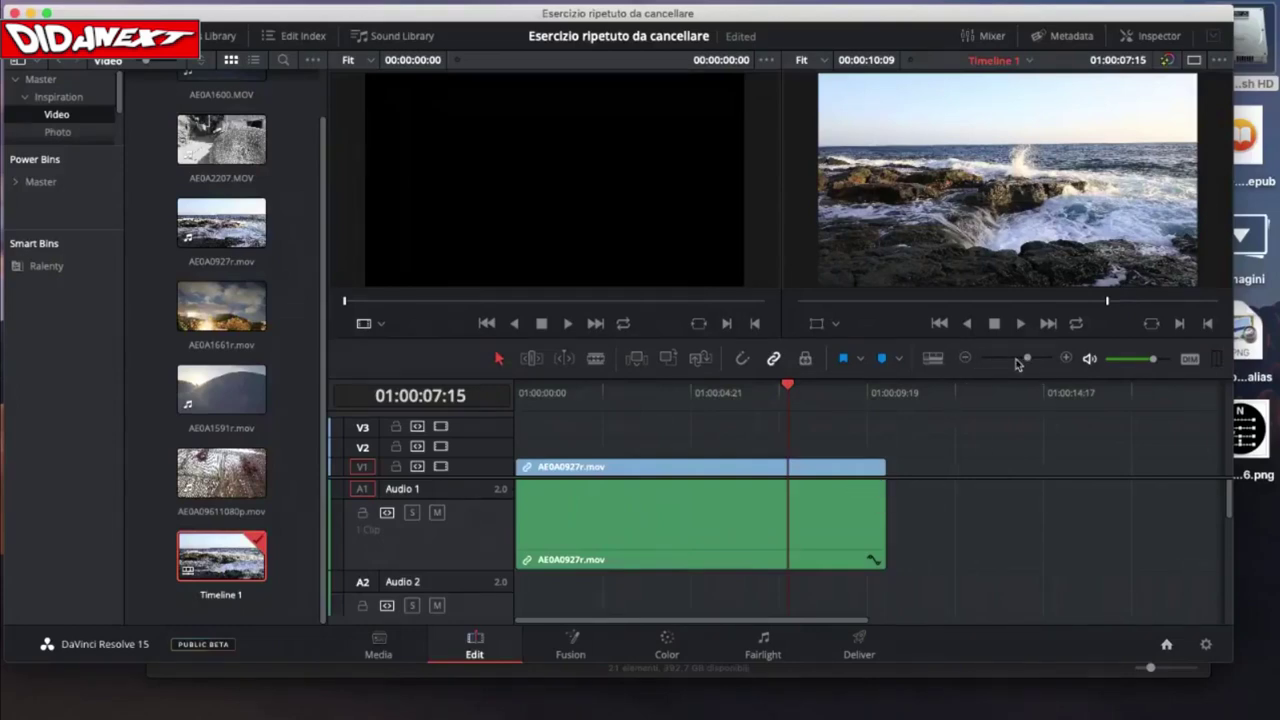
left_click(1066, 358)
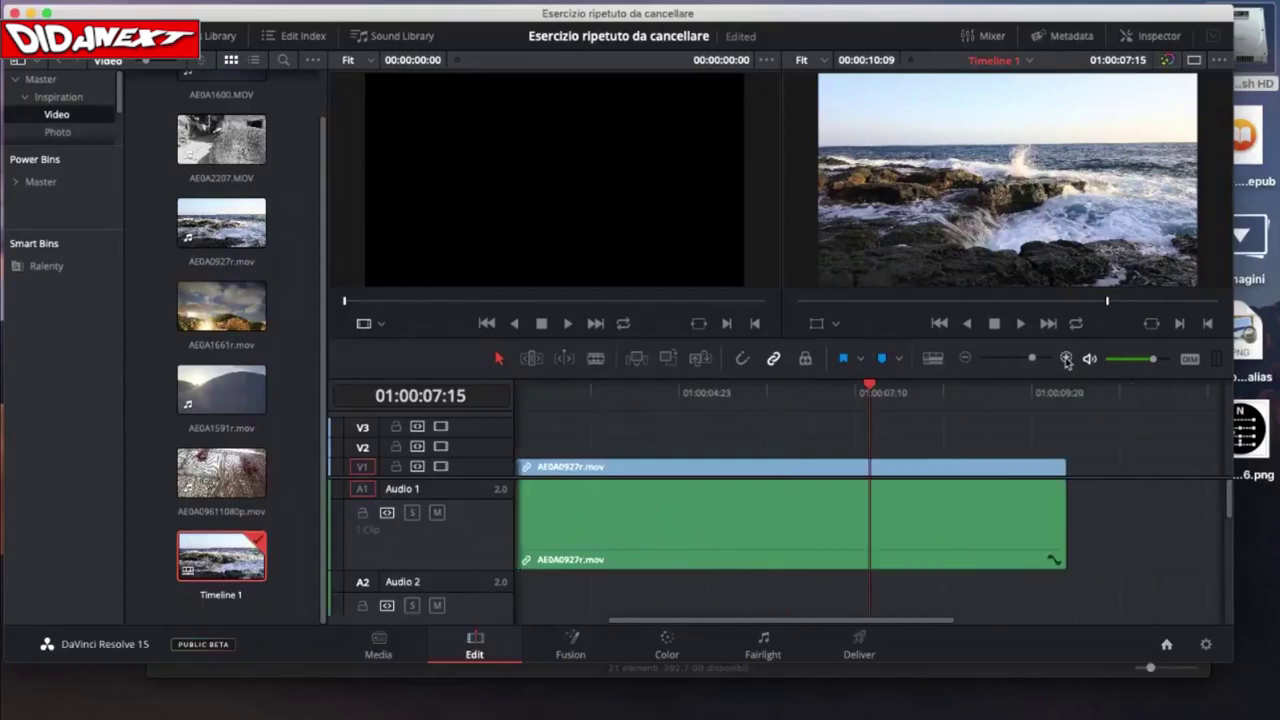
left_click(967, 358)
left_click_drag(1018, 364, 1027, 363)
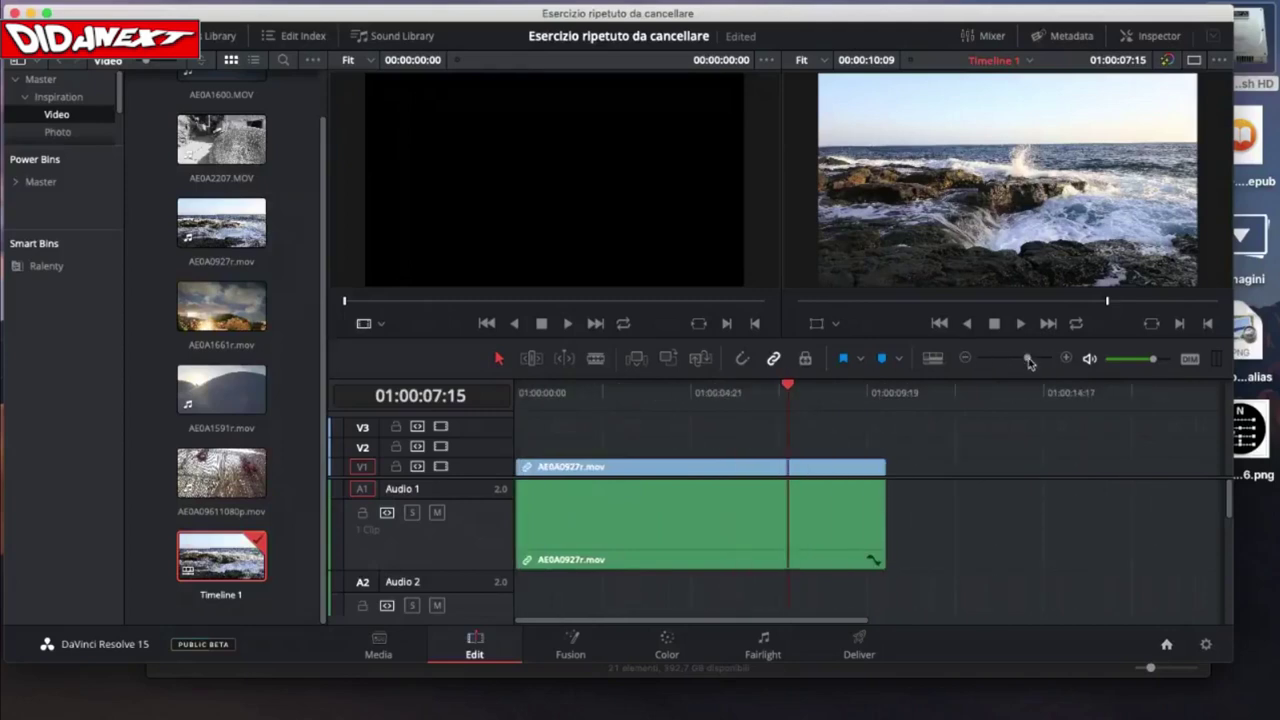
left_click_drag(1030, 362, 1028, 362)
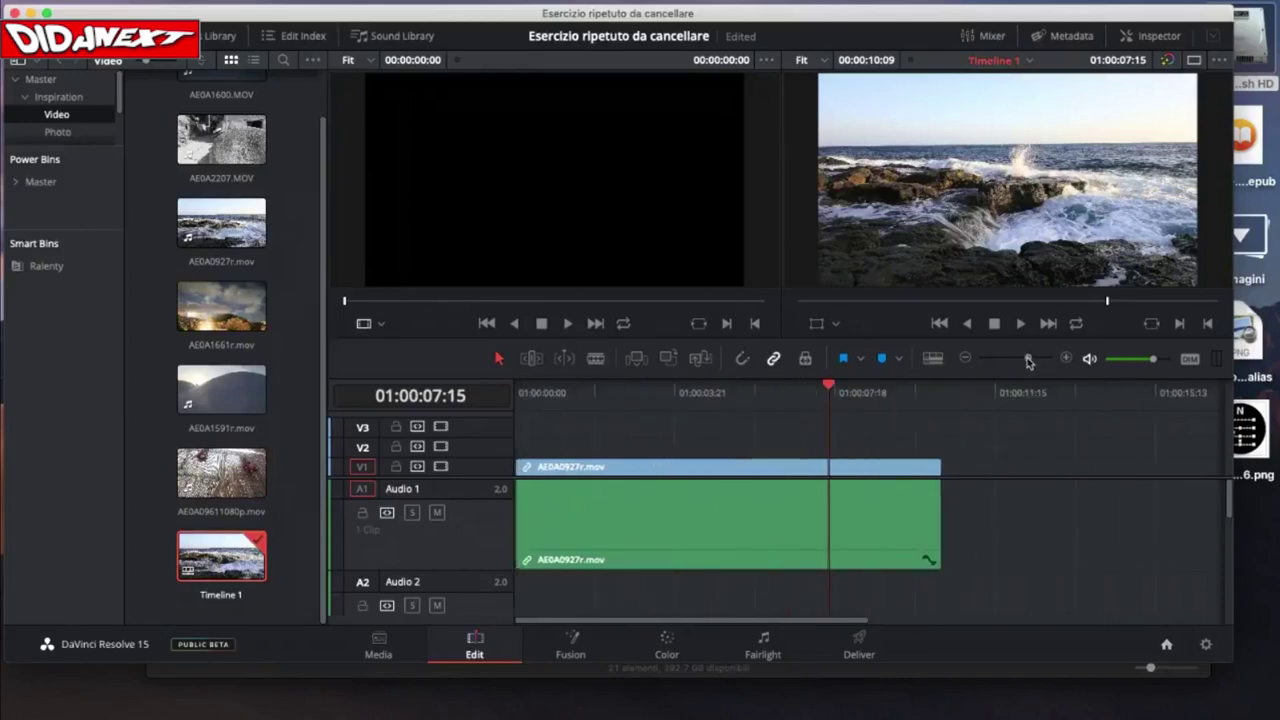
left_click(682, 394)
left_click(717, 472)
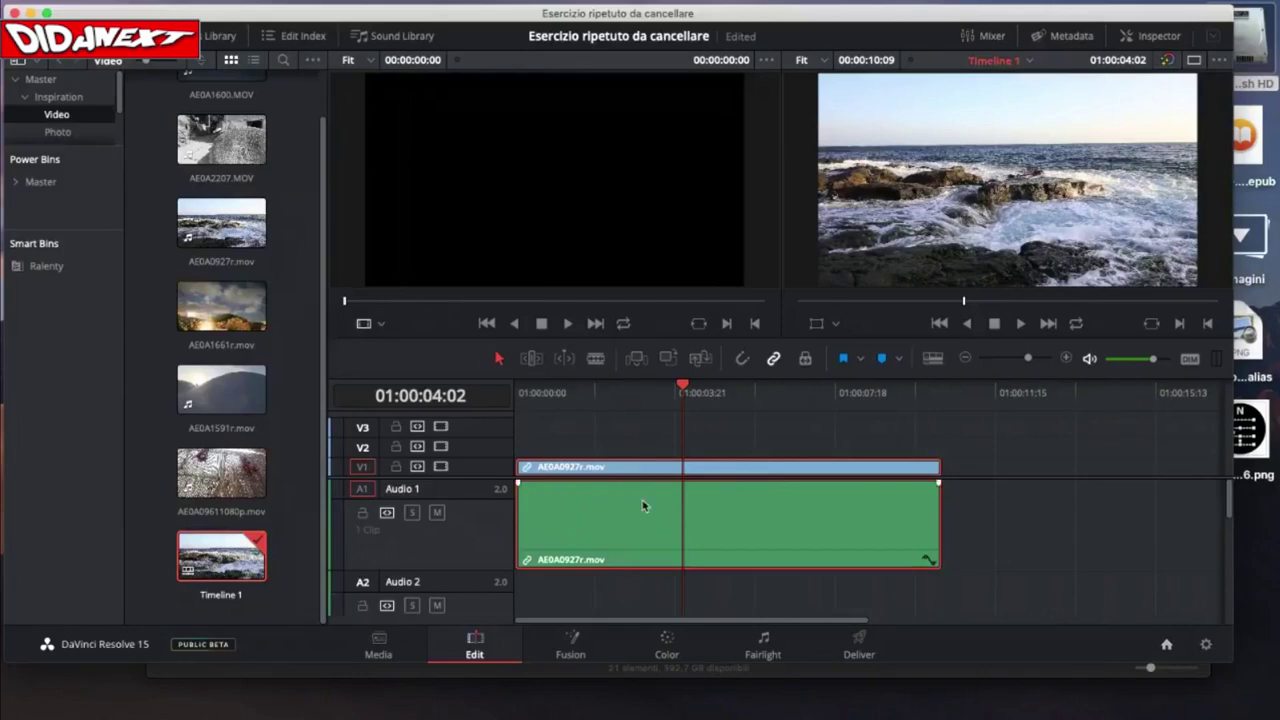
- Switch the timeline clip view to filmstrip thumbnails and slightly increase the video and audio track heights
left_click(933, 360)
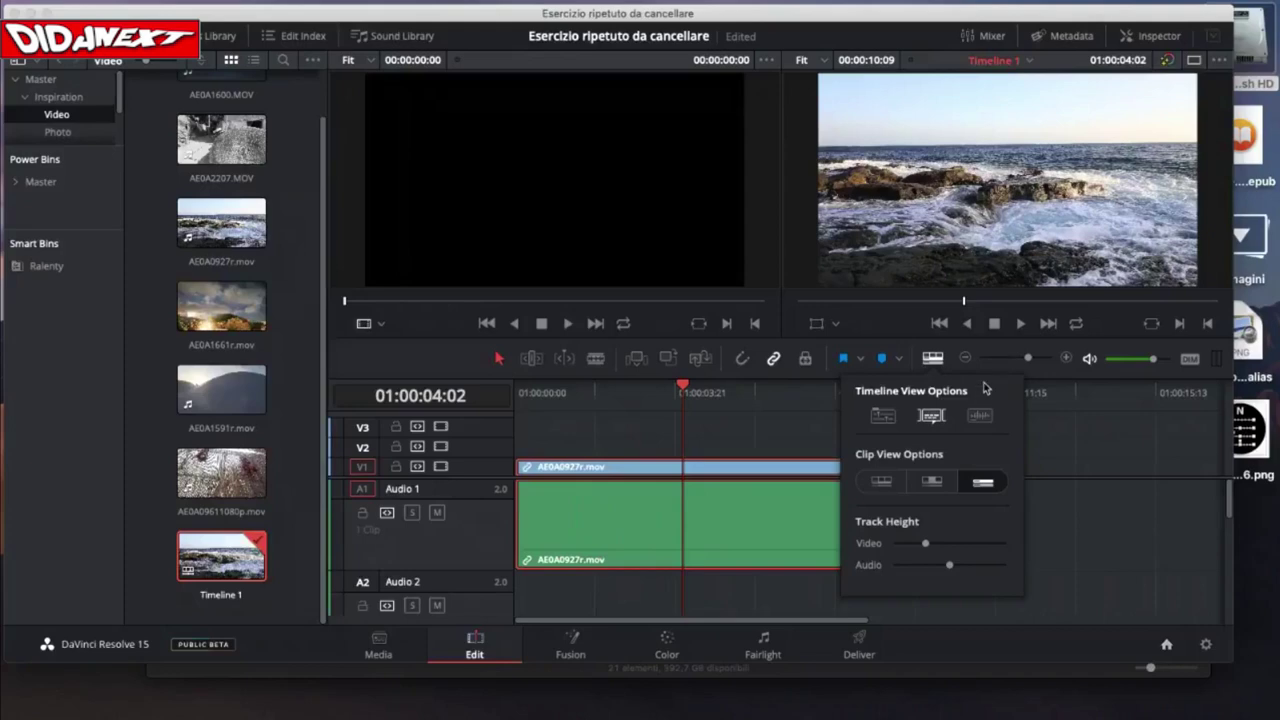
left_click(881, 482)
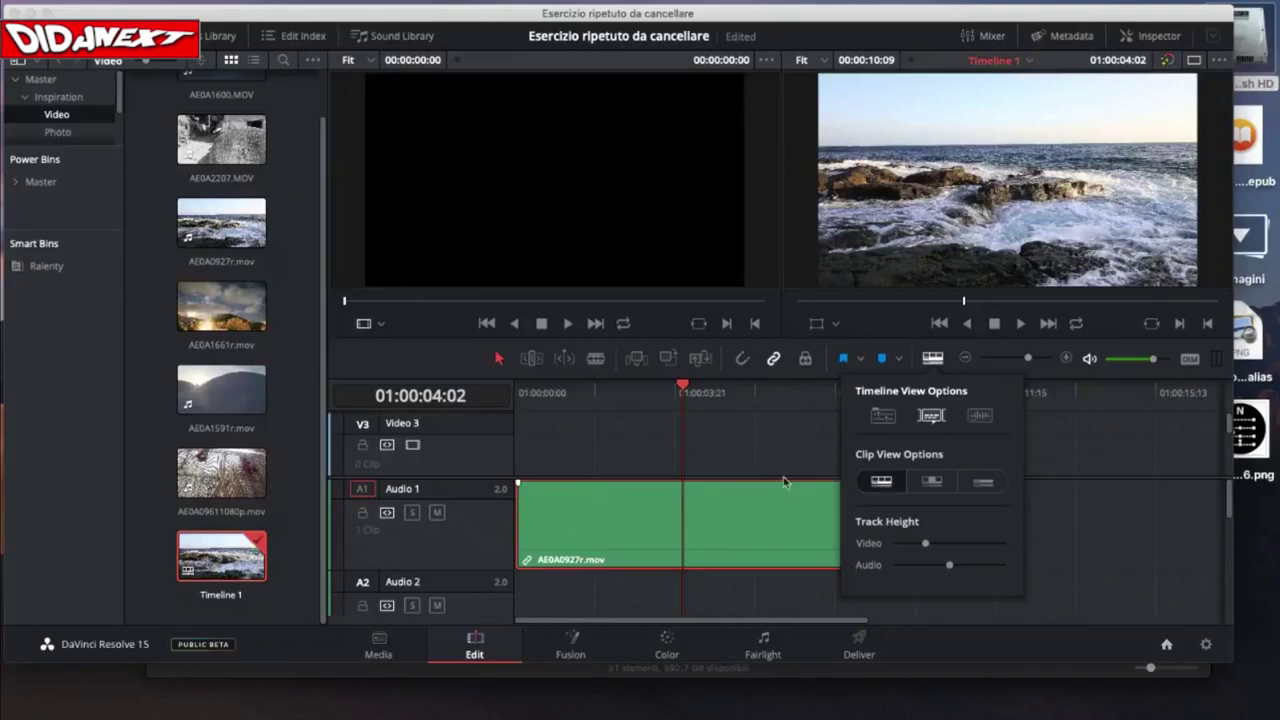
left_click(928, 482)
left_click(881, 482)
left_click_drag(924, 544, 932, 545)
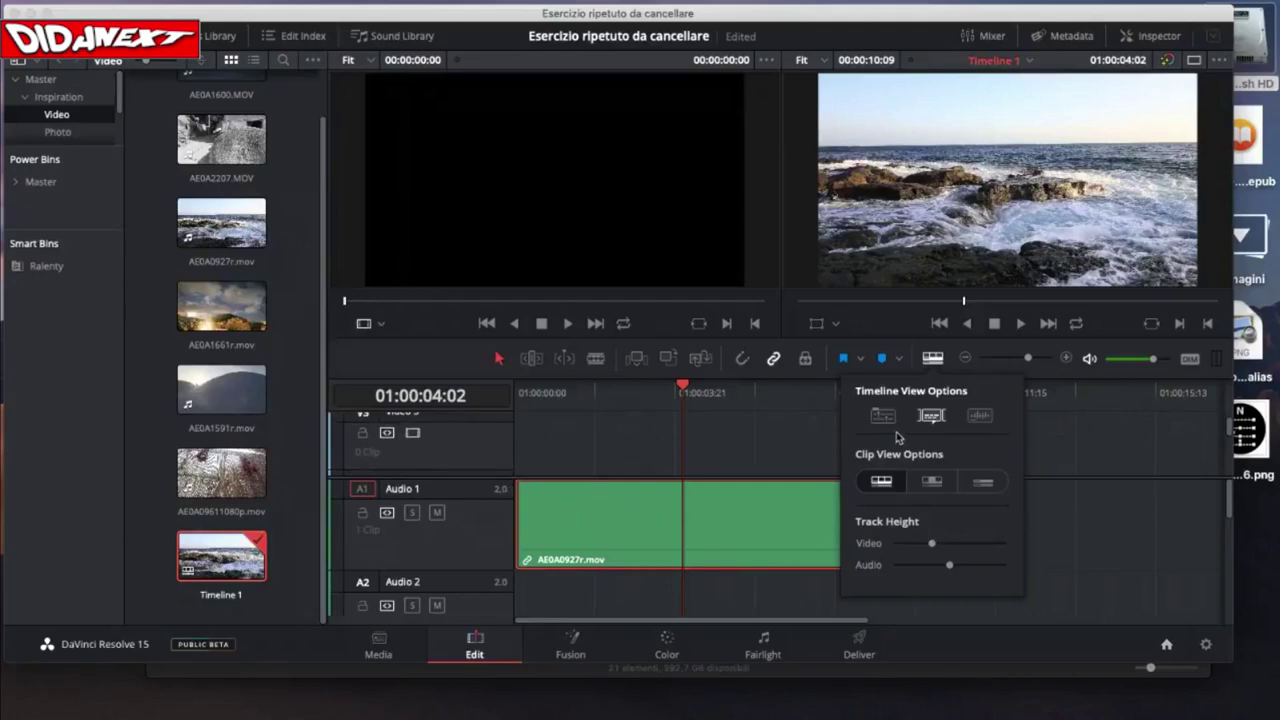
left_click_drag(950, 565, 958, 565)
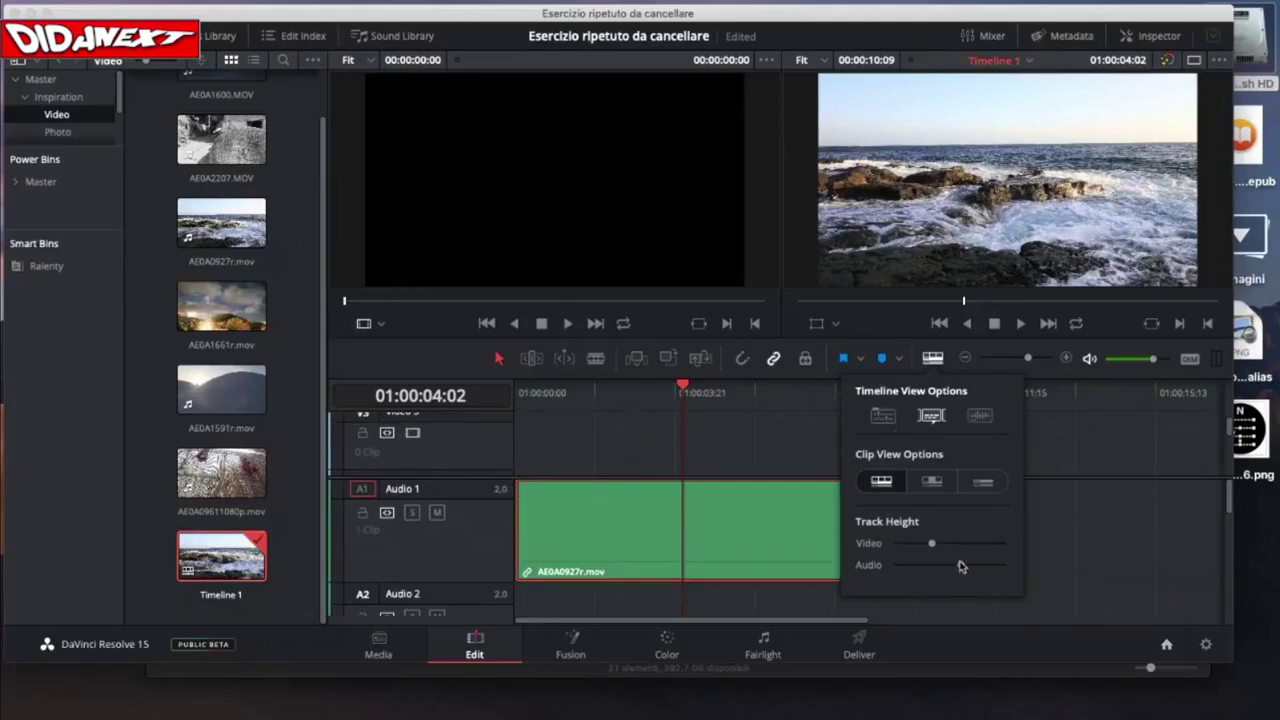
- Enable audio waveforms and stacked timelines in the timeline view options, and reduce the audio track height
left_click(981, 418)
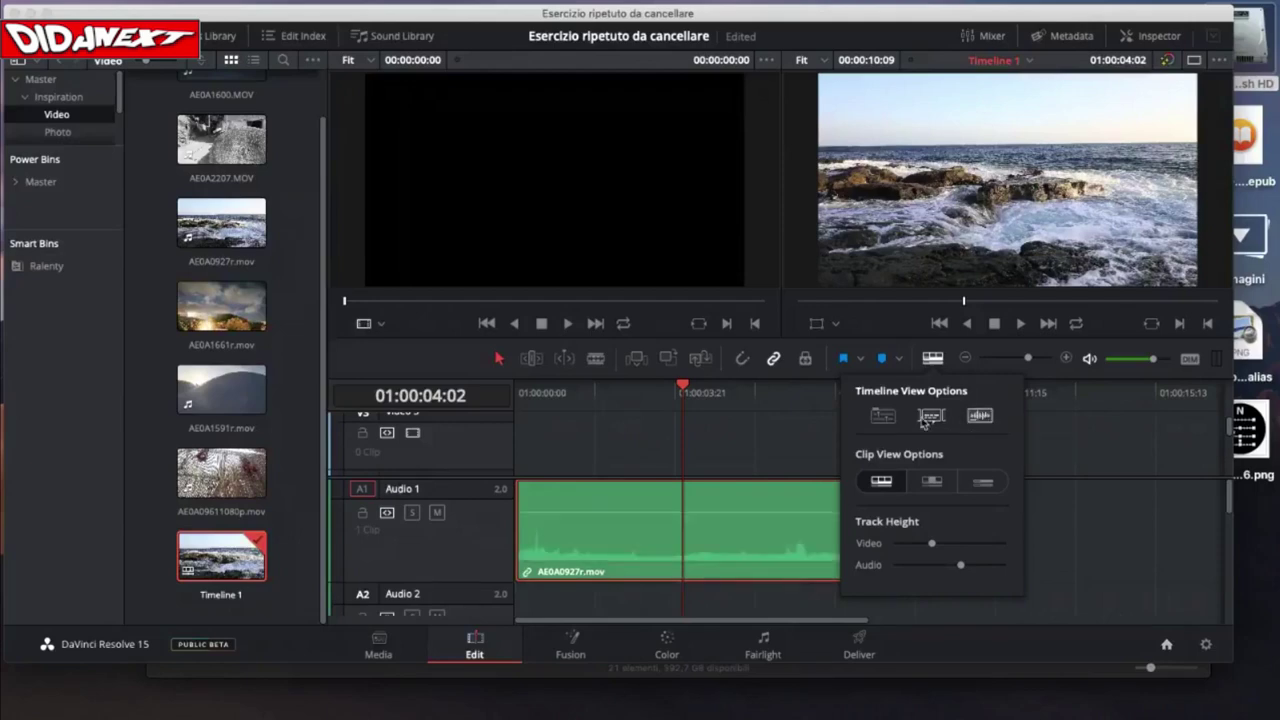
left_click(884, 417)
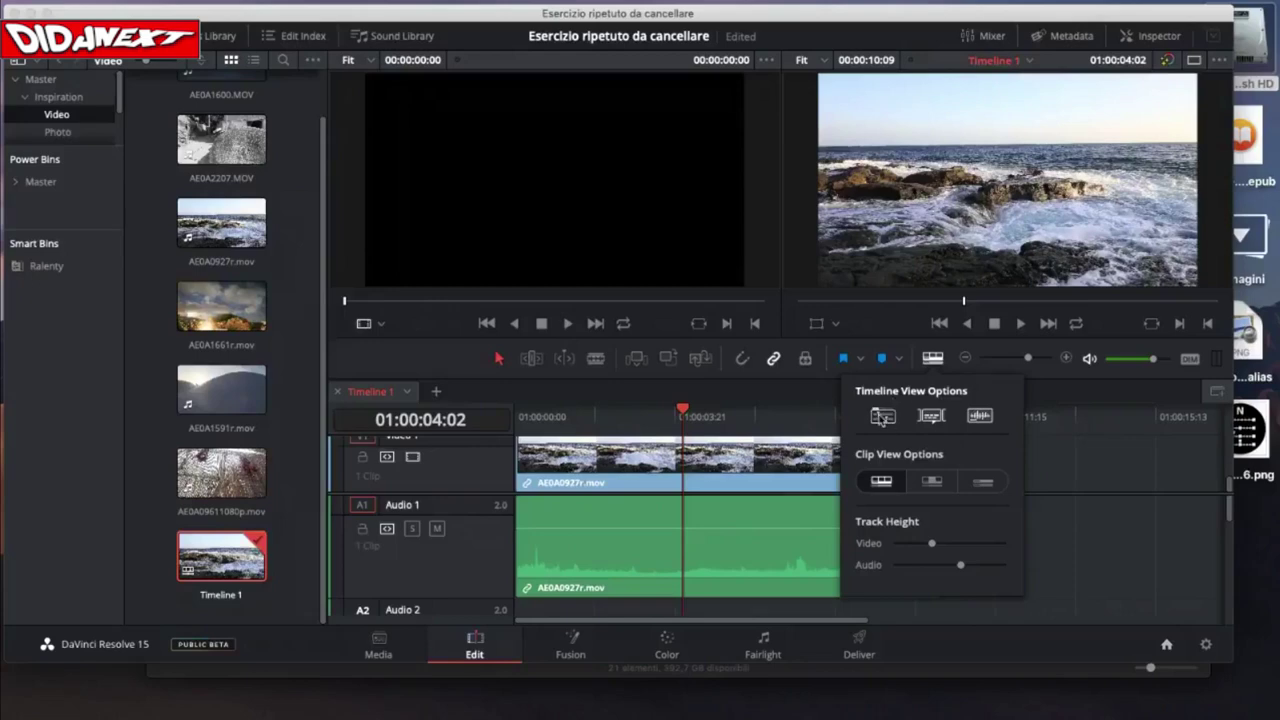
left_click(882, 482)
mouse_move(930, 544)
left_mouse_down()
mouse_move(951, 543)
mouse_move(903, 543)
mouse_move(942, 543)
mouse_move(929, 544)
mouse_move(966, 566)
mouse_move(931, 572)
mouse_move(926, 547)
mouse_move(931, 568)
left_mouse_up()
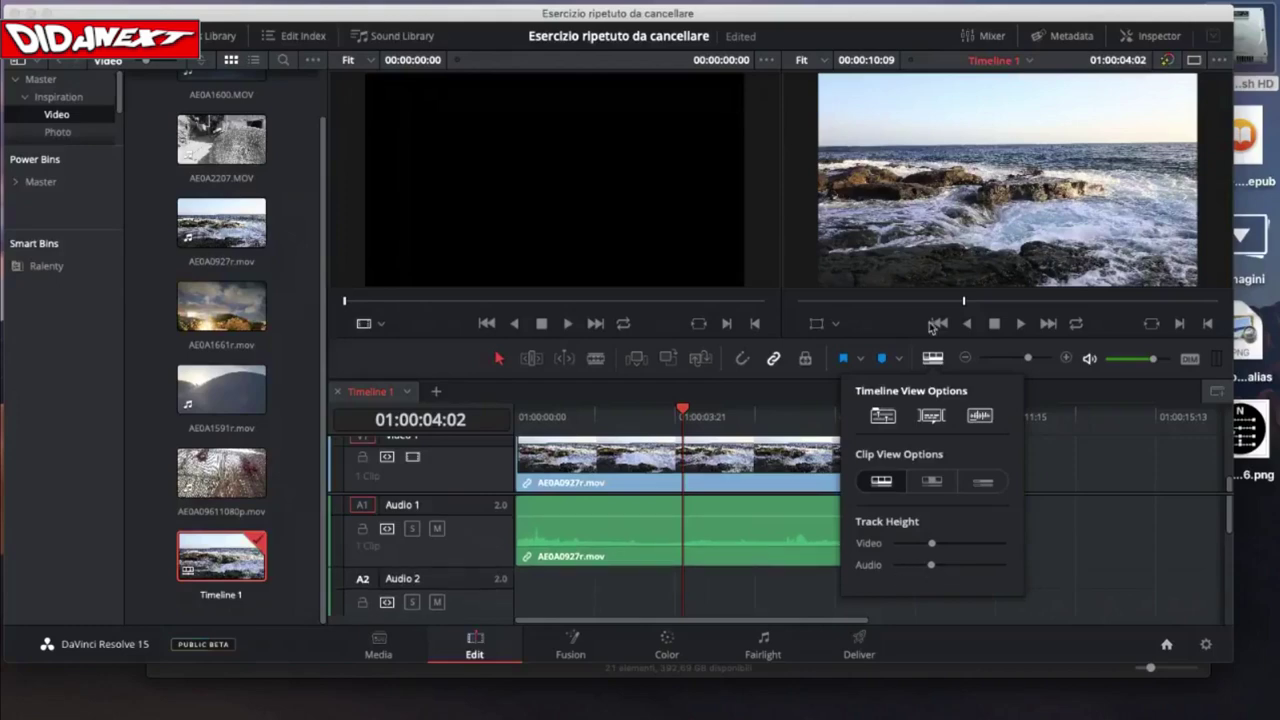
left_click(934, 359)
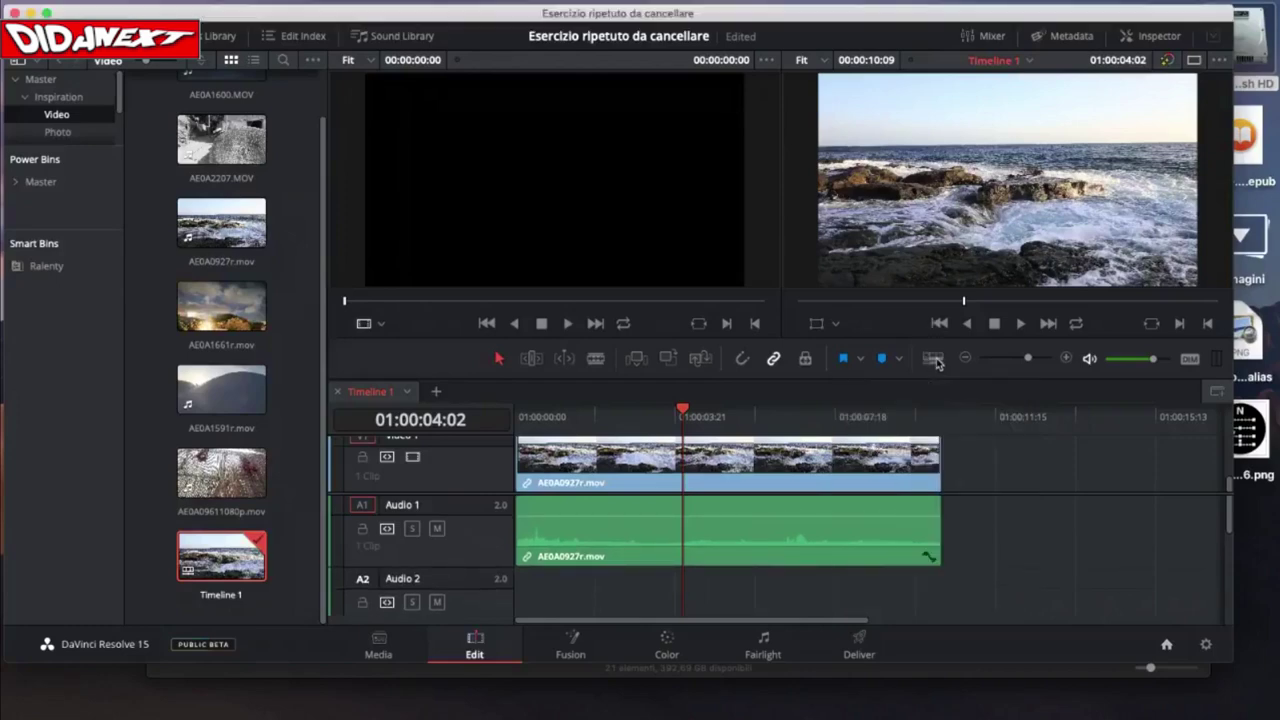
- Lower the divider between the video and audio tracks to show all of Video 1, and make that track slightly taller
scroll(988, 485, "down", 3)
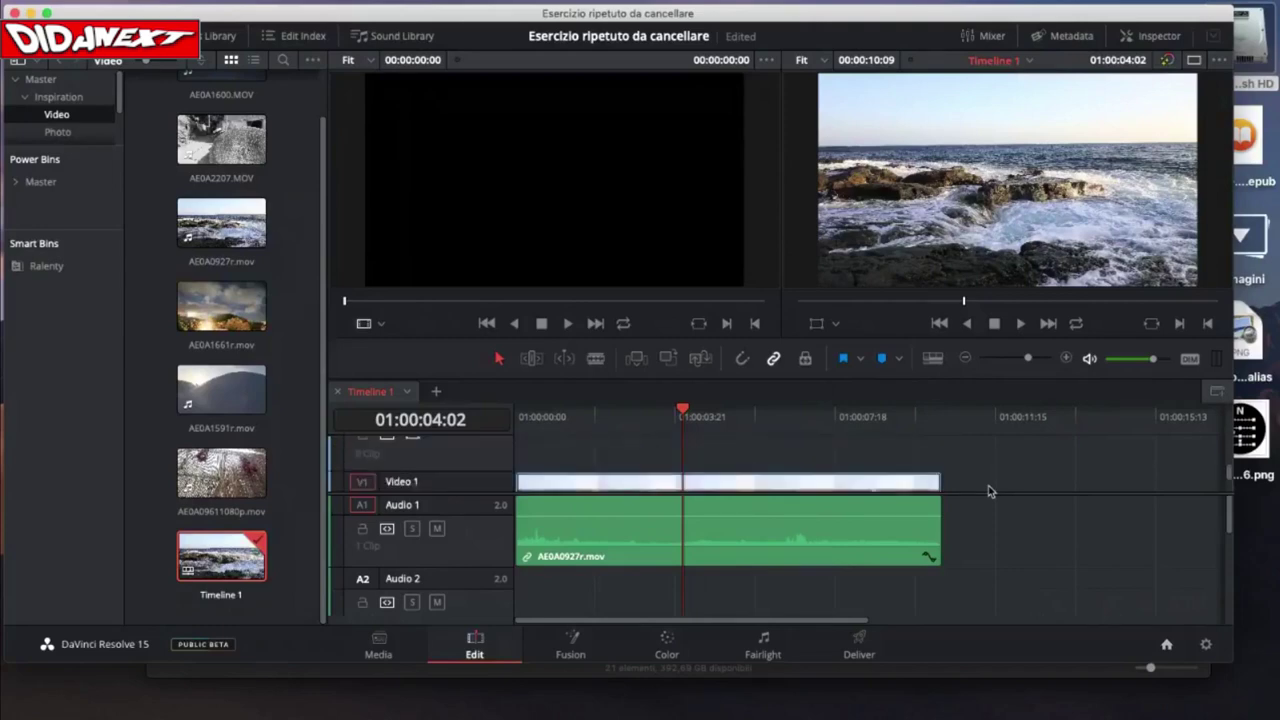
scroll(988, 485, "up", 3)
scroll(988, 485, "right", 1)
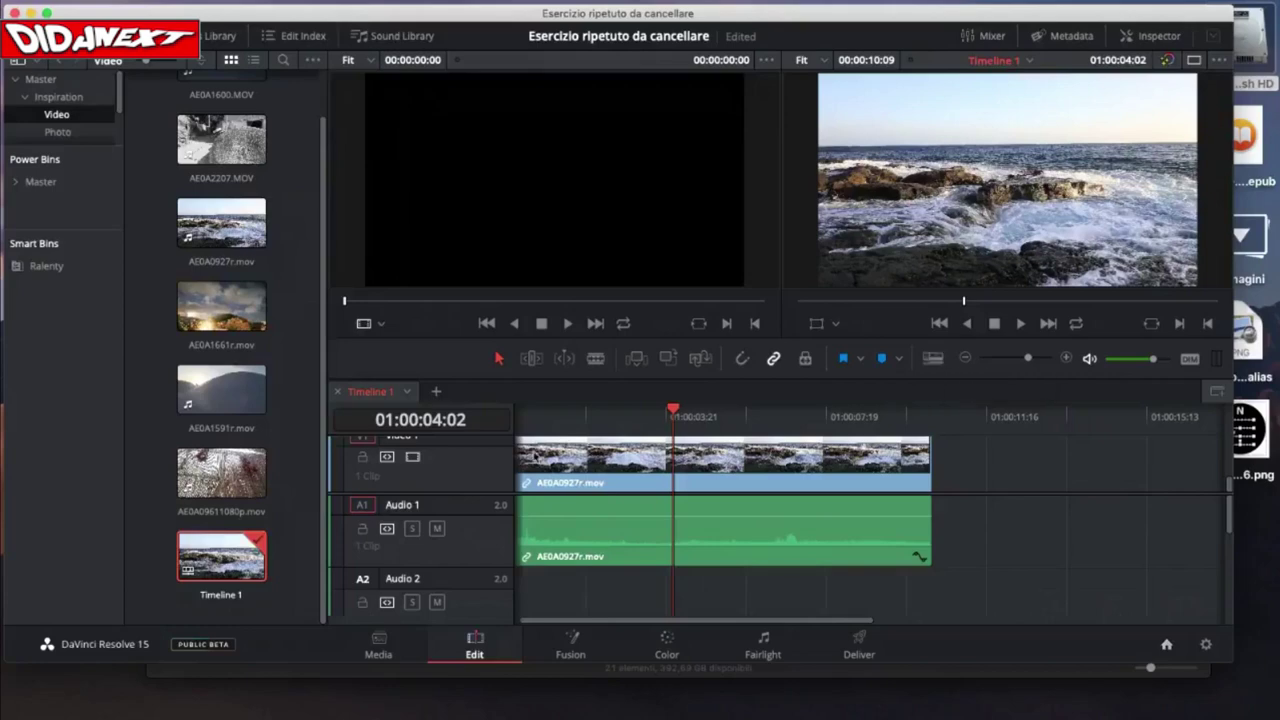
mouse_move(522, 490)
left_mouse_down()
mouse_move(523, 528)
mouse_move(528, 508)
left_mouse_up()
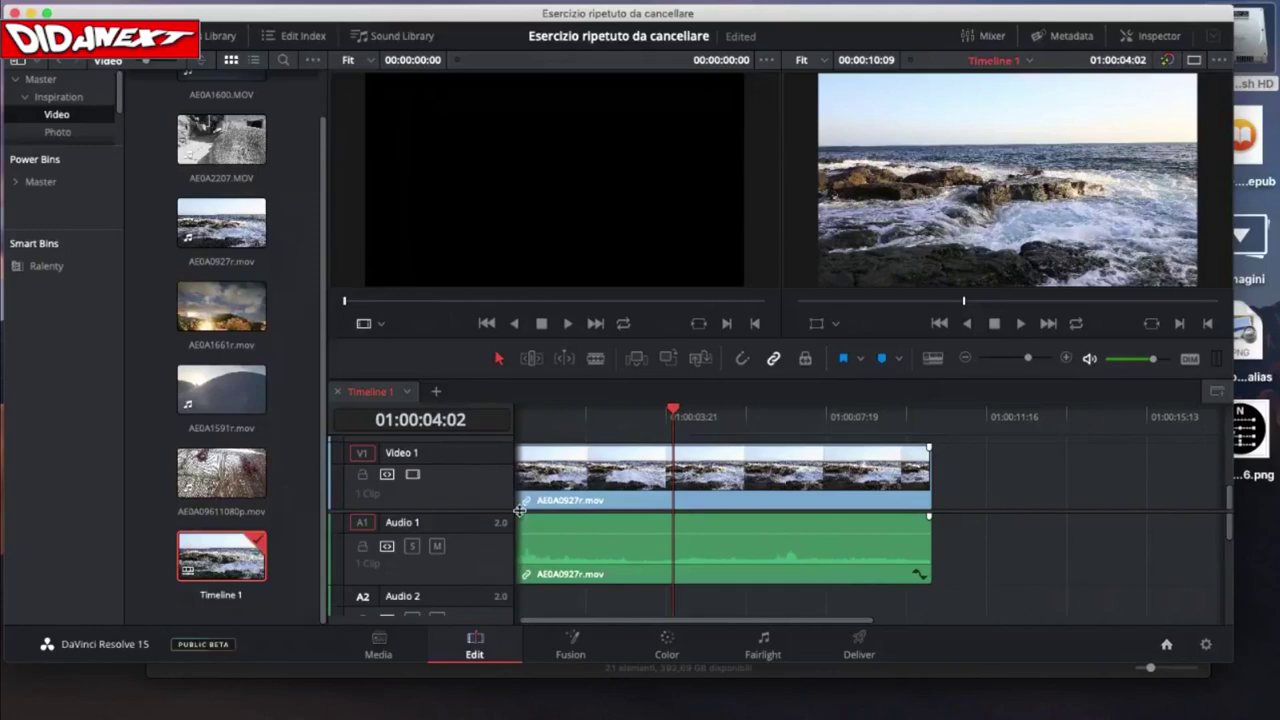
left_click_drag(519, 510, 519, 508)
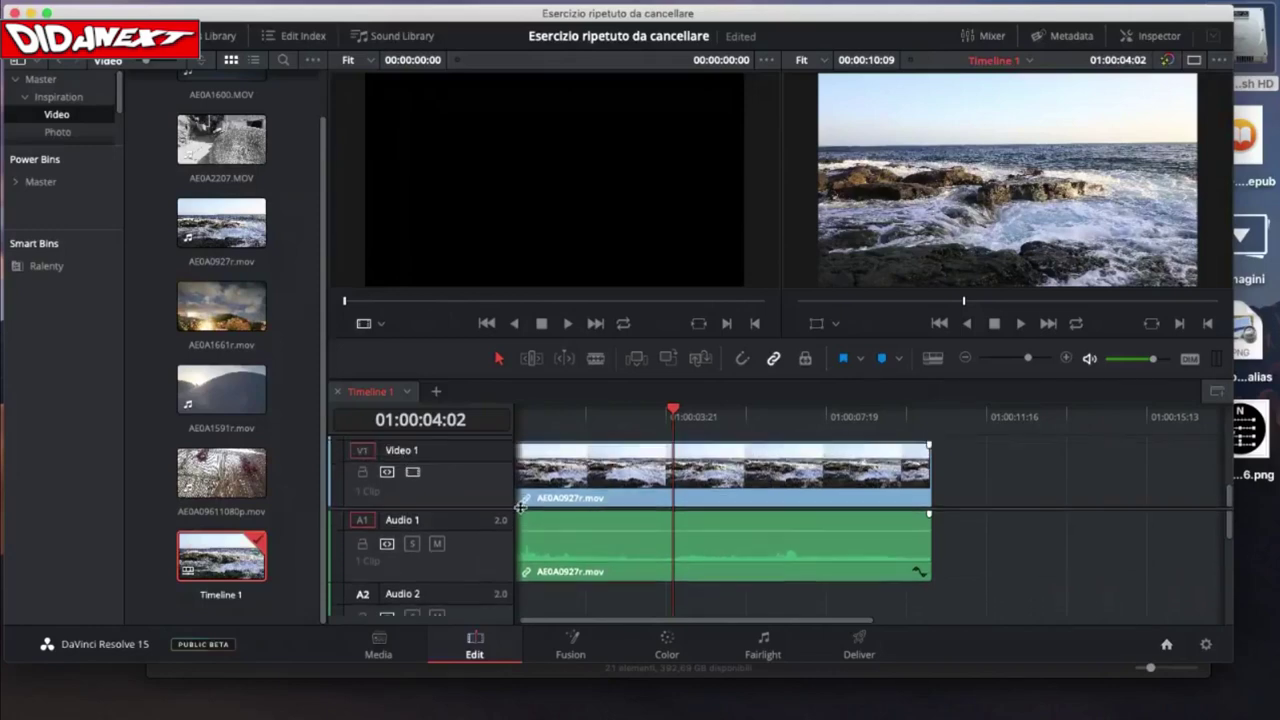
mouse_move(499, 439)
left_mouse_down()
mouse_move(500, 462)
mouse_move(505, 430)
mouse_move(512, 438)
left_mouse_up()
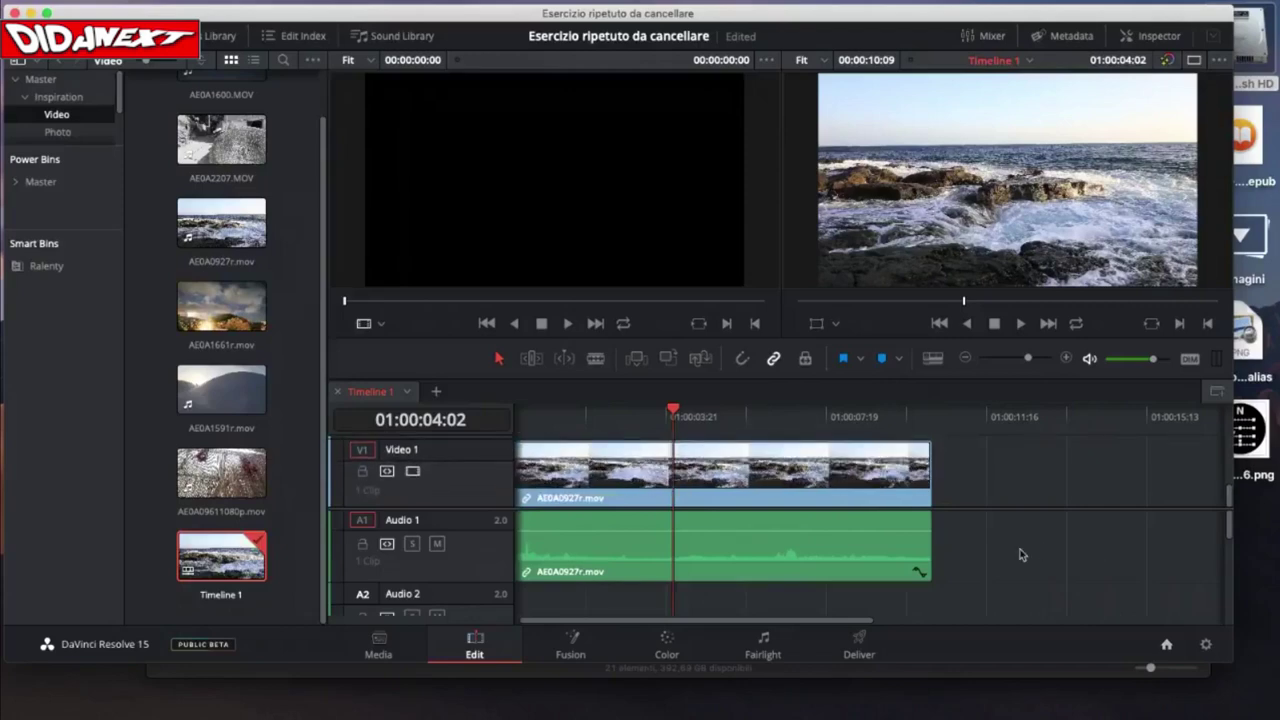
- Scrub the playhead back to 01:00:02:20 and forward to 01:00:04:02 over AE0A0927r.mov, leaving the clip deselected
left_click_drag(676, 412, 633, 456)
left_click(653, 467)
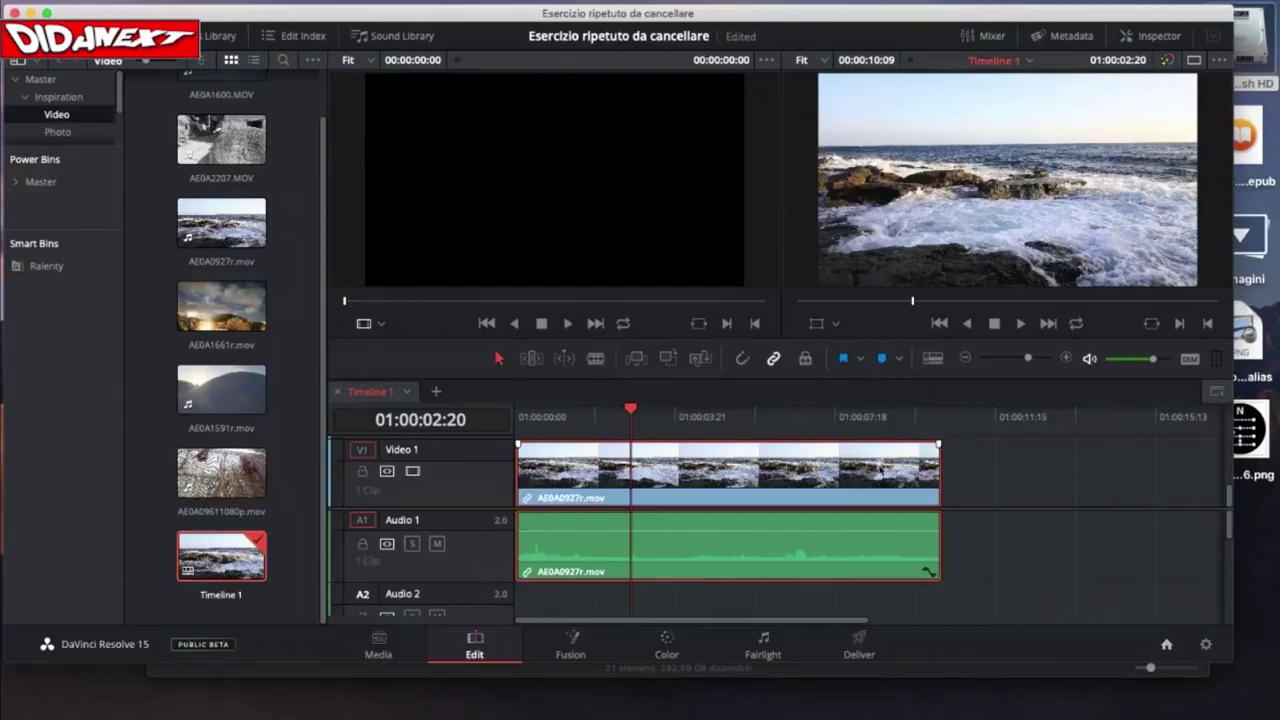
left_click(955, 465)
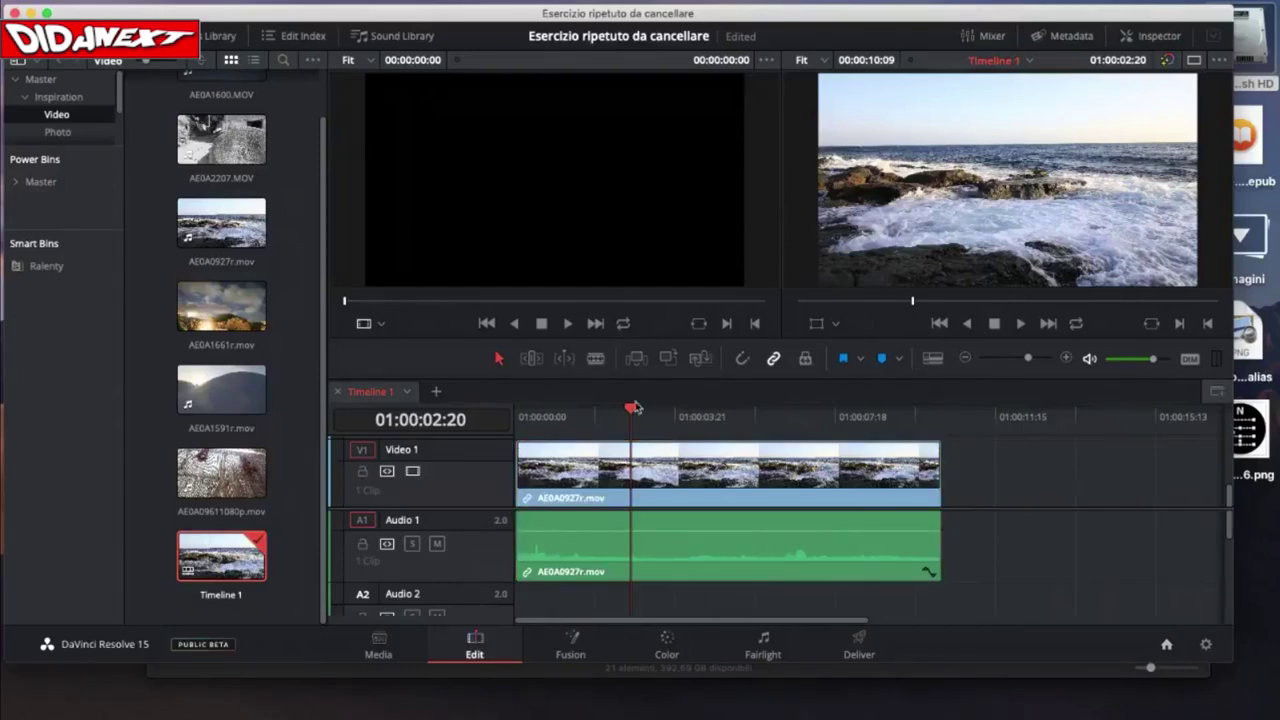
left_click_drag(631, 412, 683, 455)
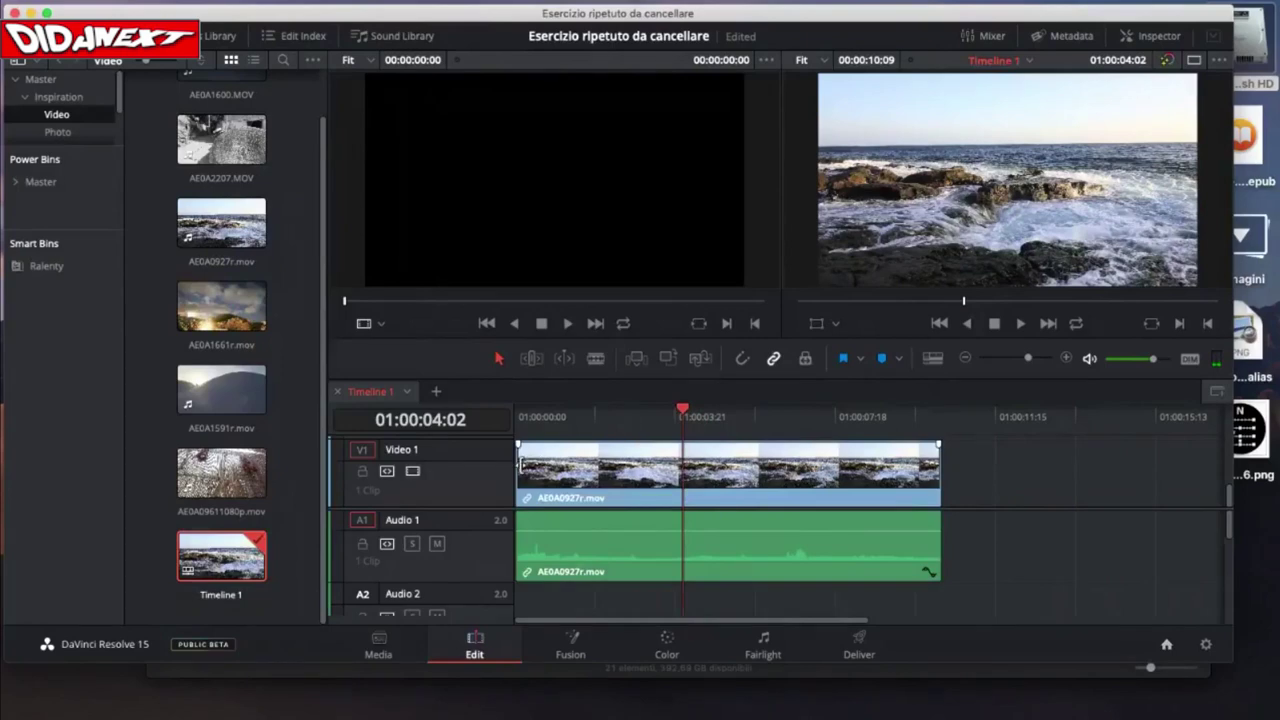
- Trim the AE0A0927r.mov clip to the section from 01:00:04:02 to 01:00:08:01 and move it to the start of the timeline
left_click_drag(518, 458, 686, 463)
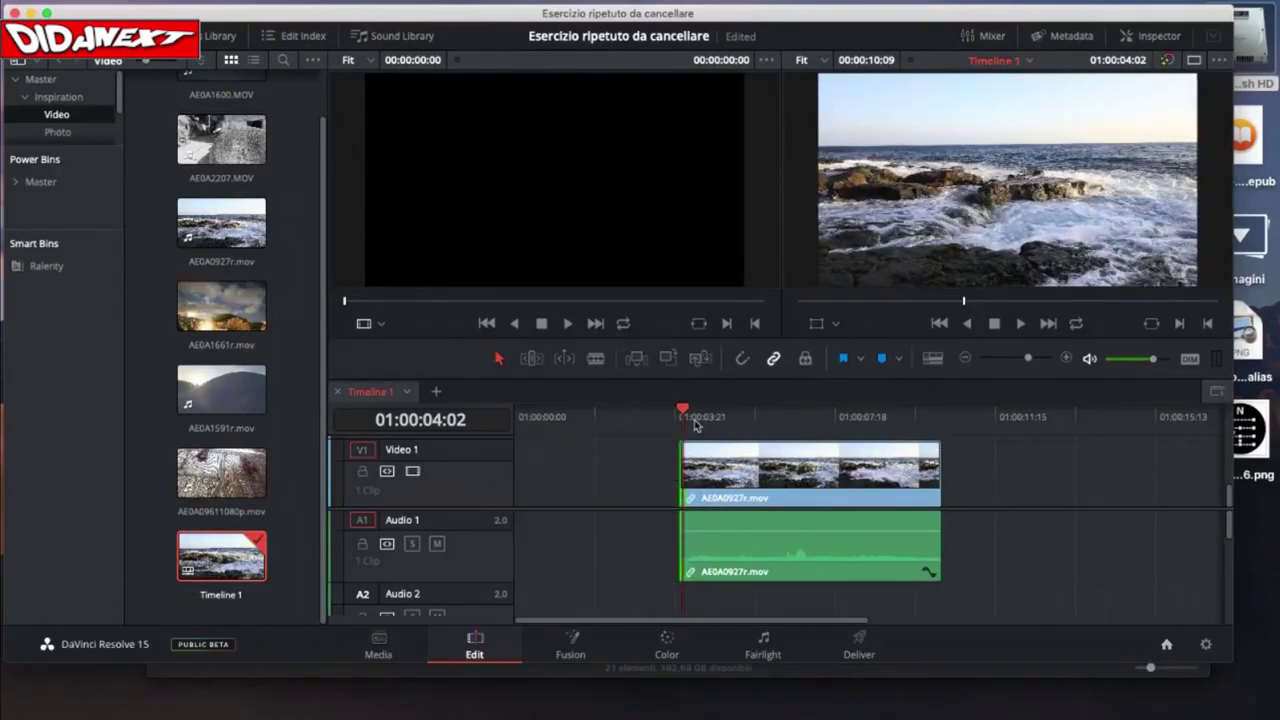
left_click_drag(684, 416, 845, 430)
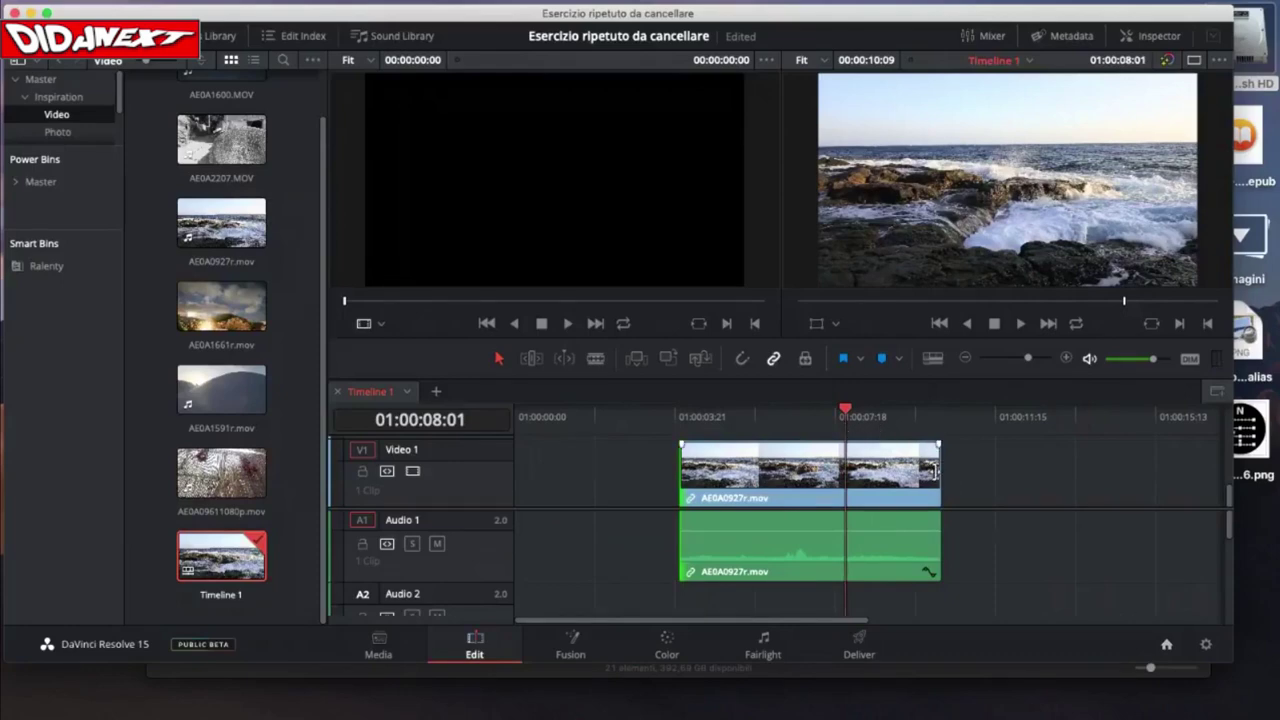
left_click_drag(938, 474, 847, 474)
left_click_drag(765, 476, 602, 480)
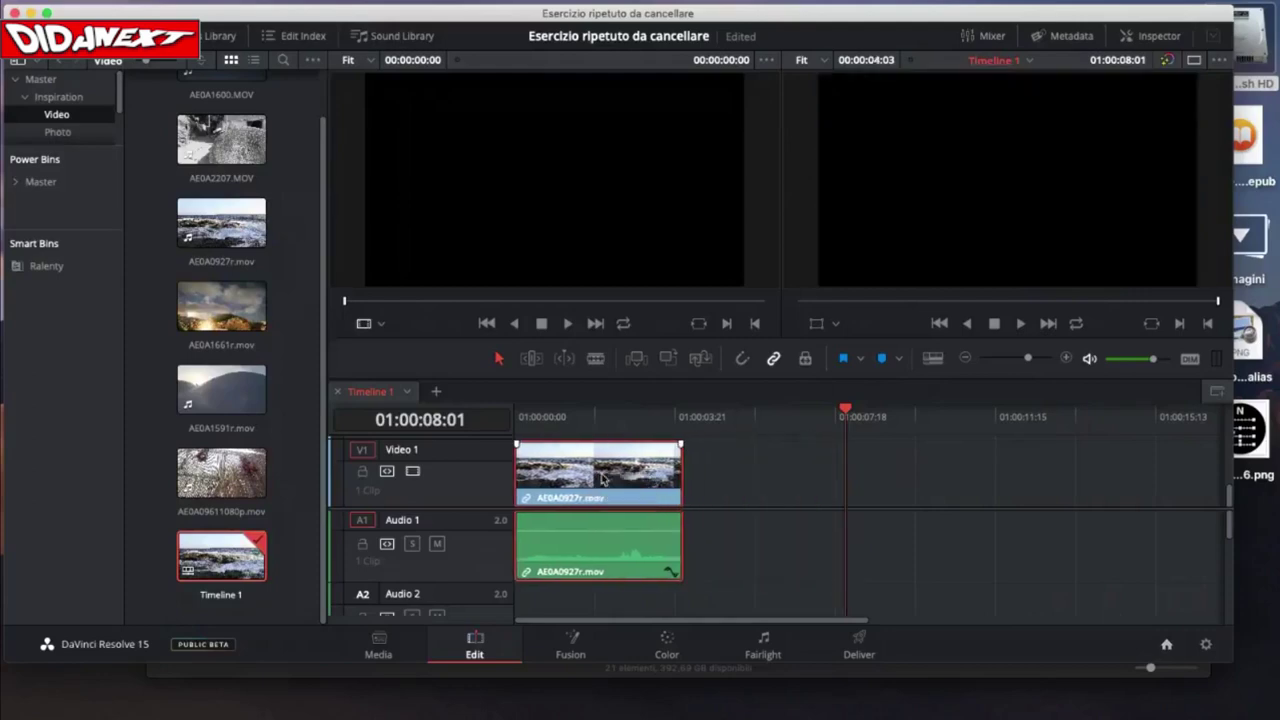
- Return the playhead to 01:00:00:02 and undo the clip move and both trims to restore the full clip
left_click(524, 417)
left_click_drag(524, 417, 517, 446)
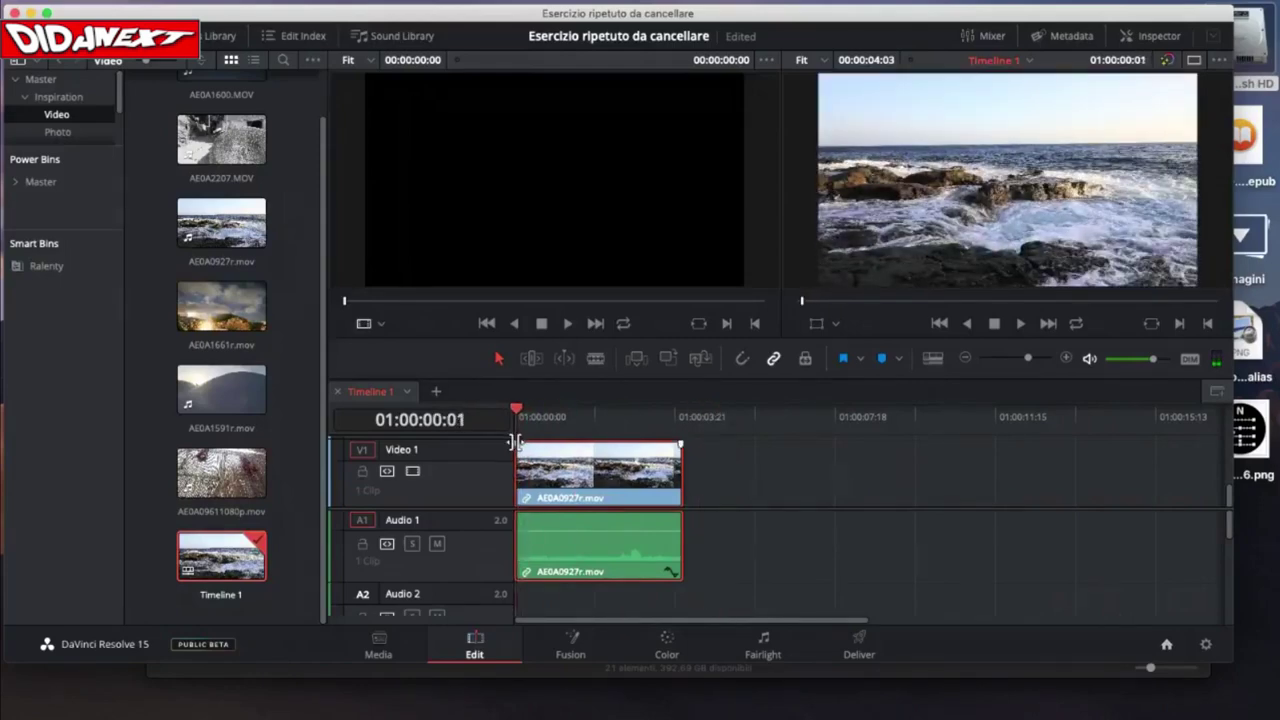
left_click(513, 414)
mouse_move(513, 414)
left_mouse_down()
mouse_move(665, 420)
mouse_move(518, 432)
left_mouse_up()
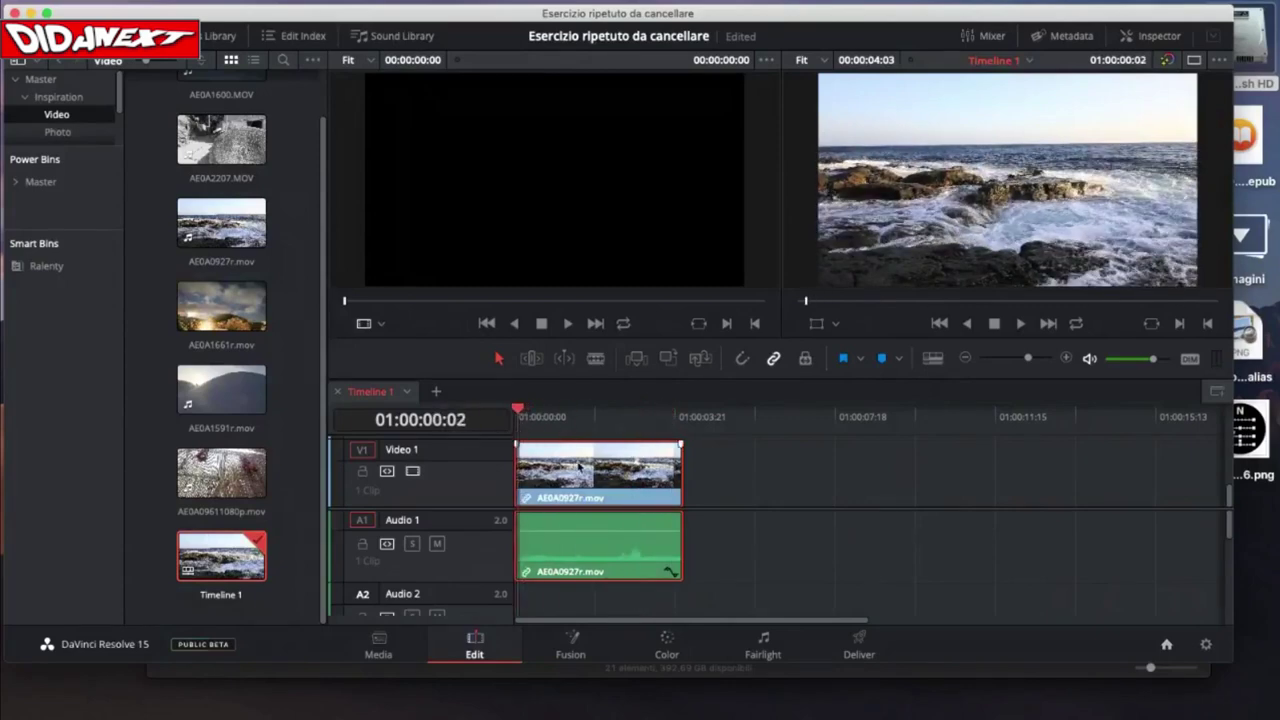
key("super+z")
key("super+z")
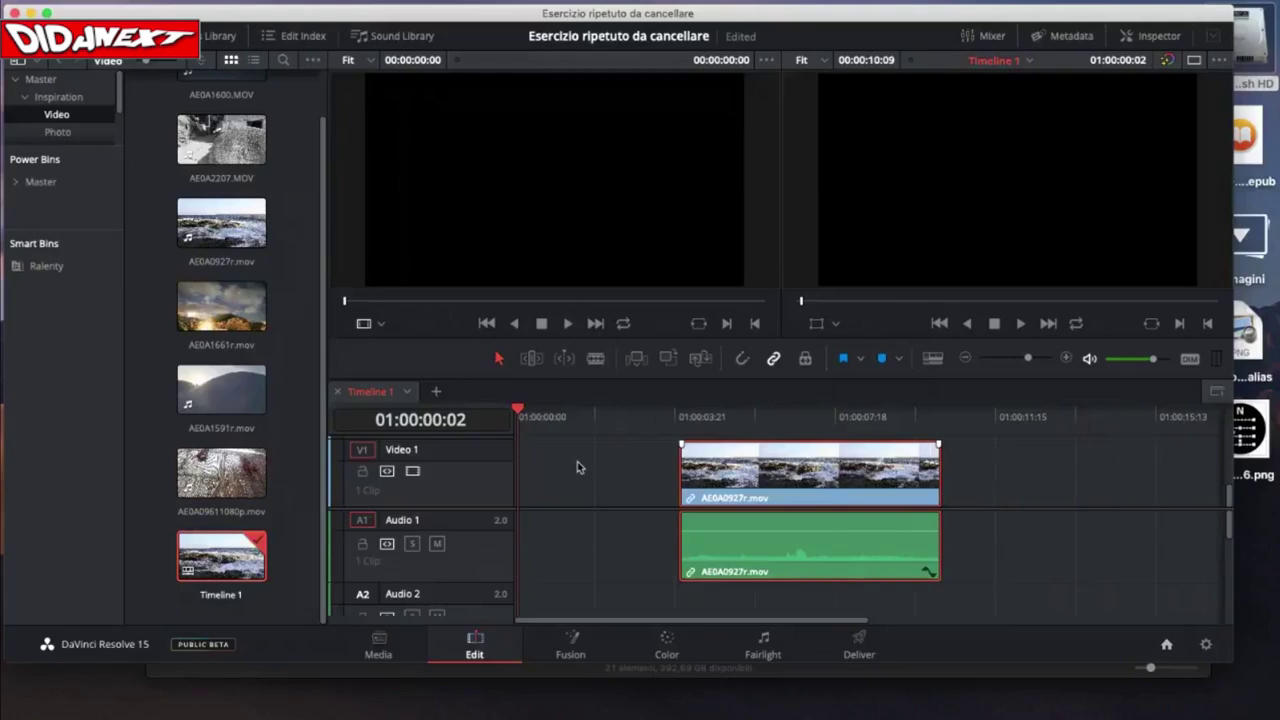
key("super+z")
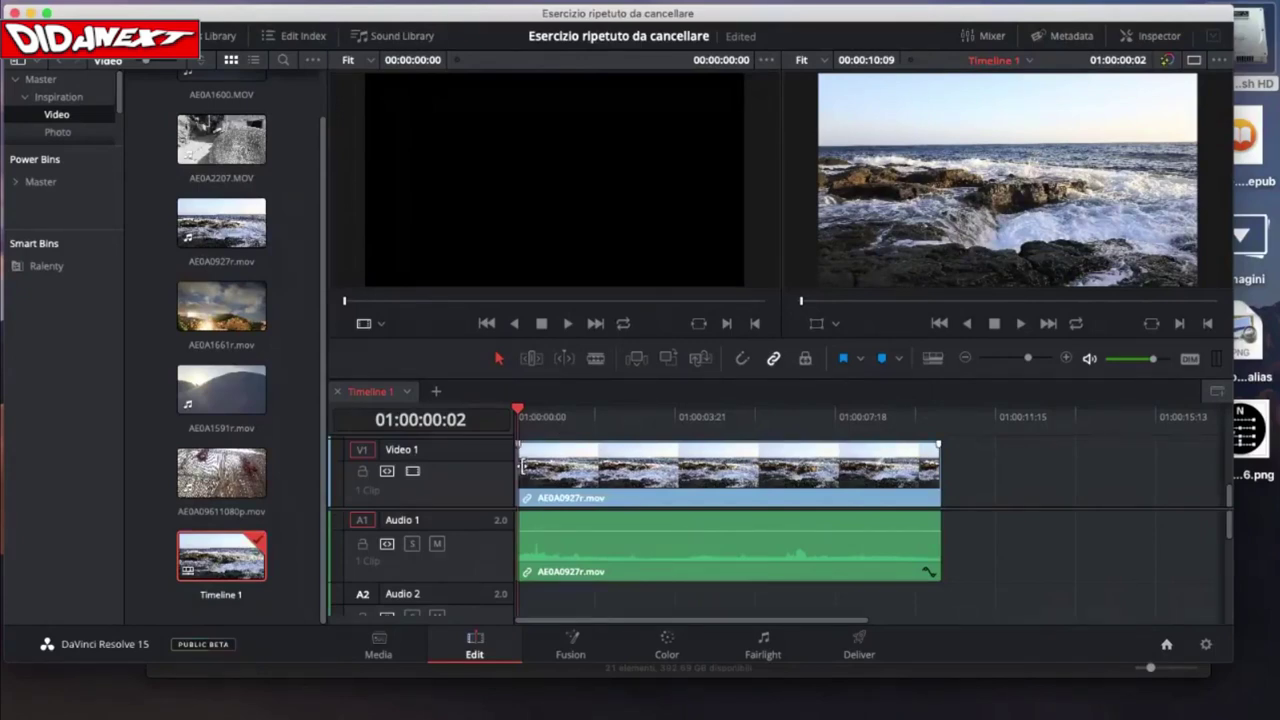
- With snapping off, trim the clip's start to the playhead at 01:00:03:20 and check their alignment up close
mouse_move(520, 467)
left_mouse_down()
mouse_move(677, 470)
mouse_move(518, 483)
left_mouse_up()
left_click(672, 415)
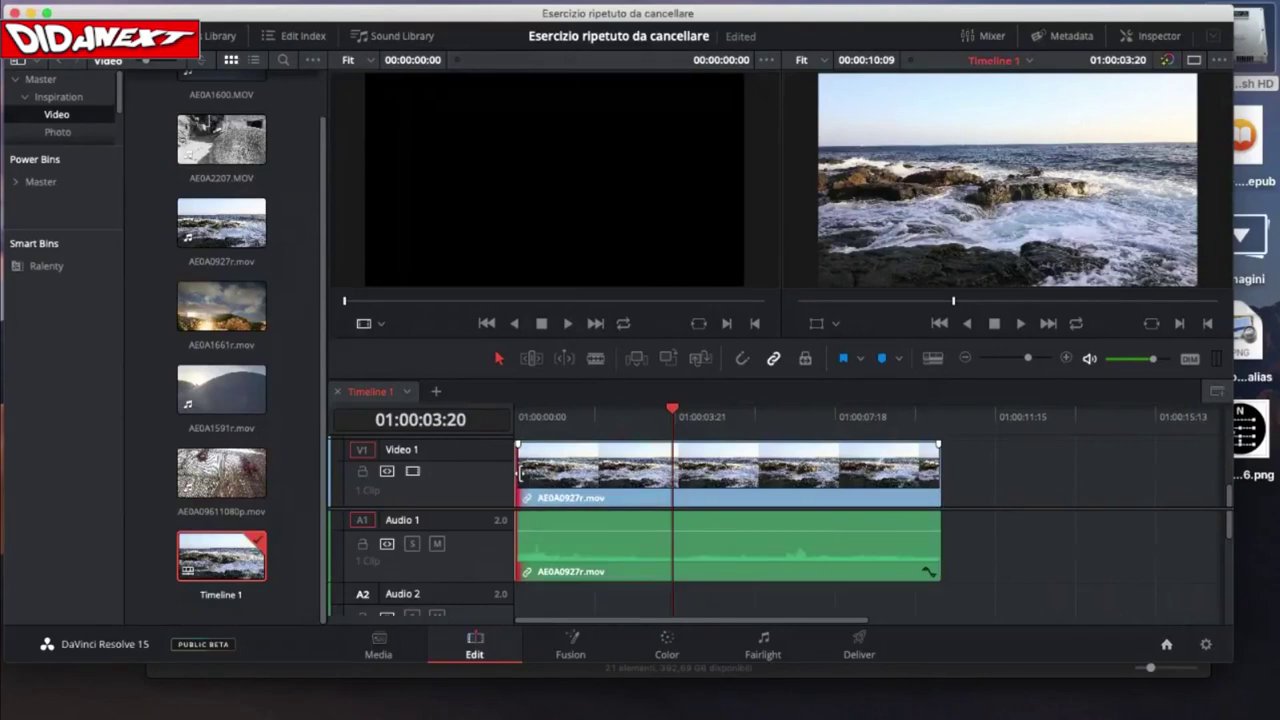
left_click_drag(520, 478, 671, 477)
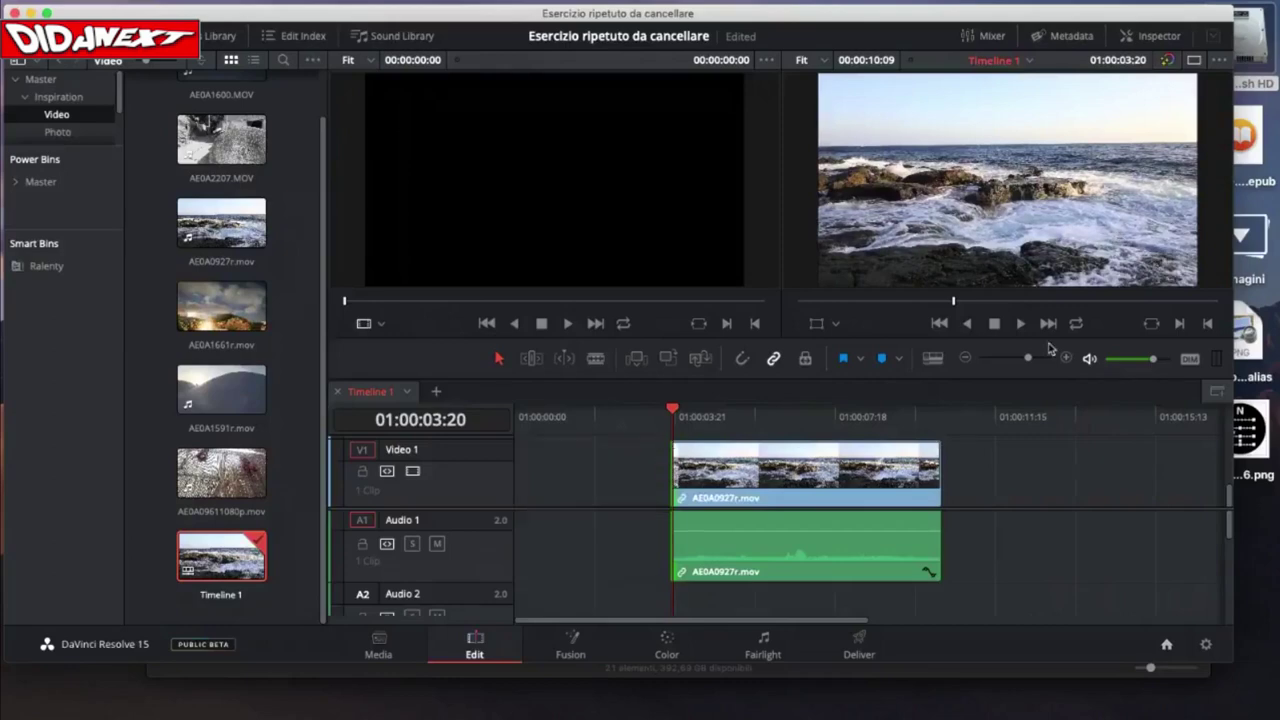
left_click_drag(1031, 358, 1051, 359)
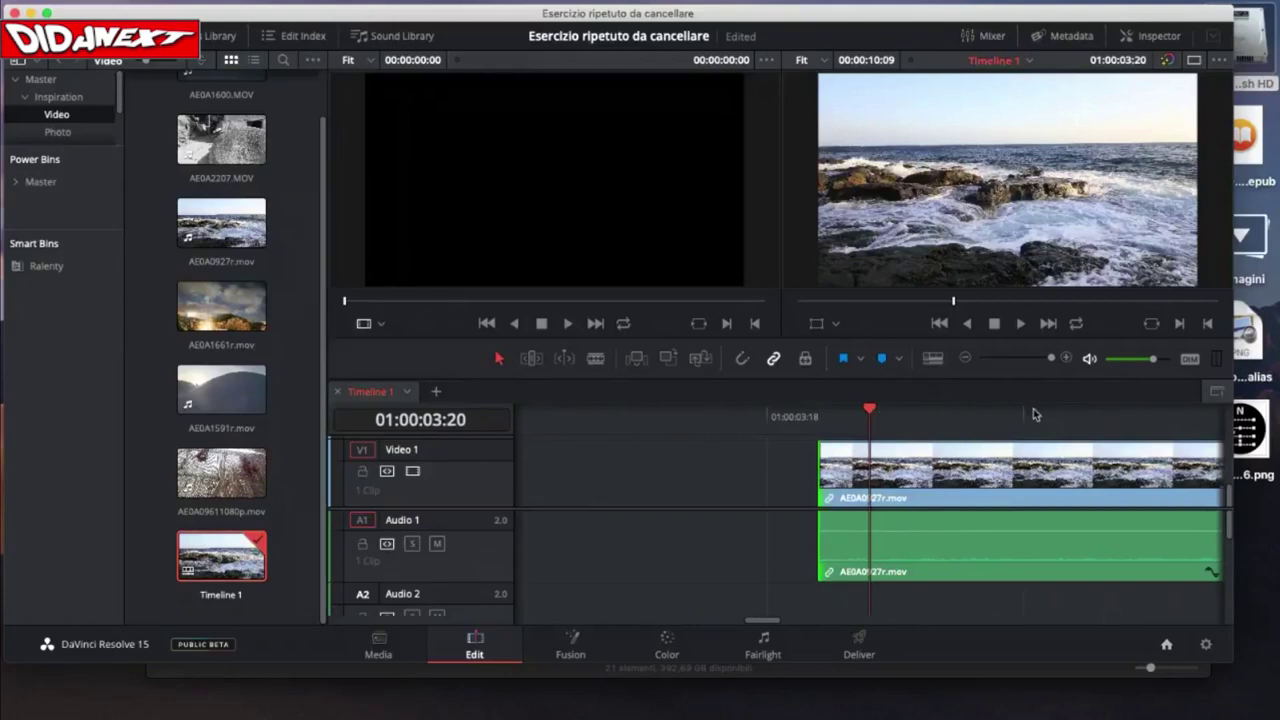
left_click_drag(1051, 358, 1027, 369)
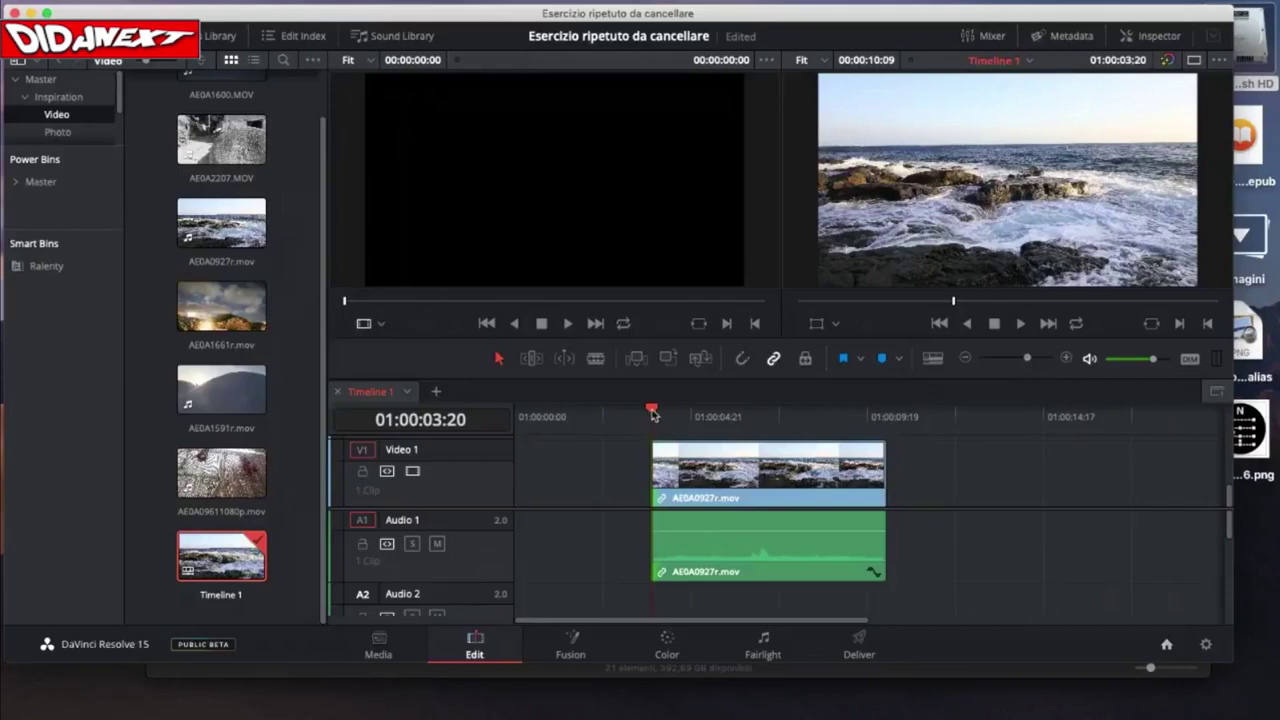
- Place the playhead at 01:00:01:22 and undo the last trim of the clip's start
left_click_drag(652, 412, 653, 413)
left_click_drag(653, 413, 584, 443)
key("super+z")
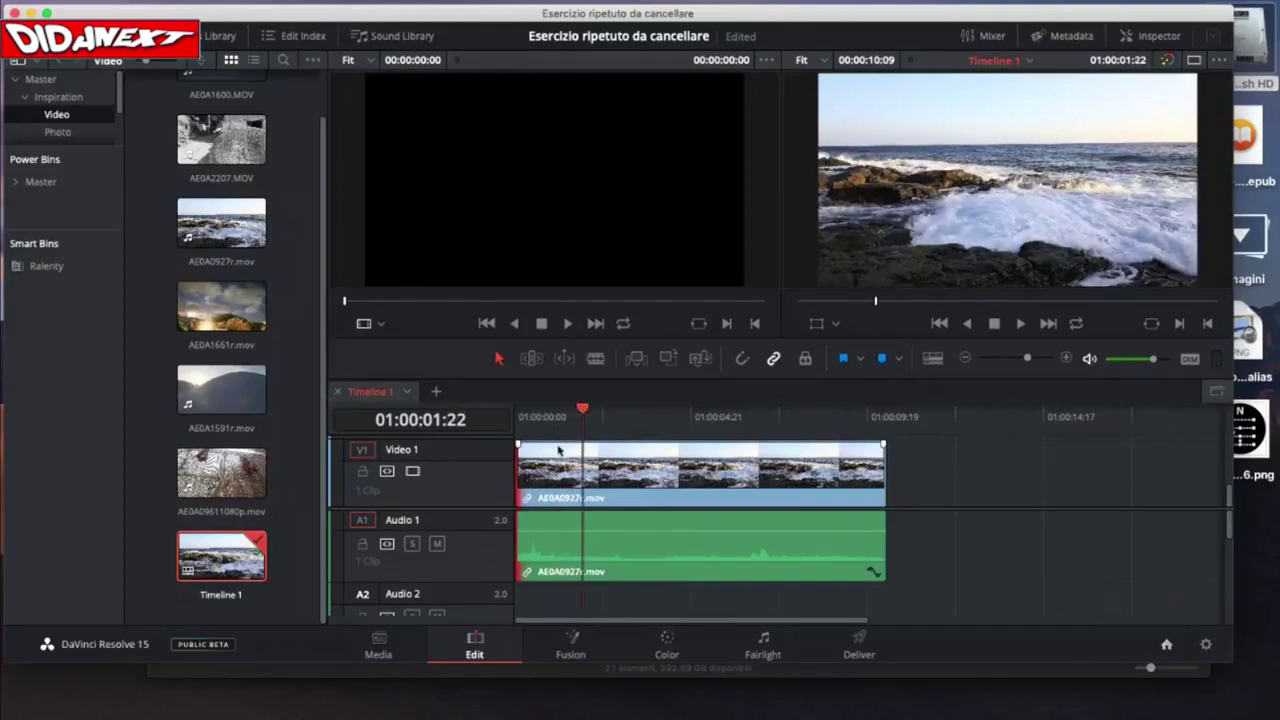
- Turn on snapping and trim the clip's start to the playhead placed at 01:00:01:15
mouse_move(574, 415)
left_mouse_down()
mouse_move(587, 415)
mouse_move(572, 420)
left_mouse_up()
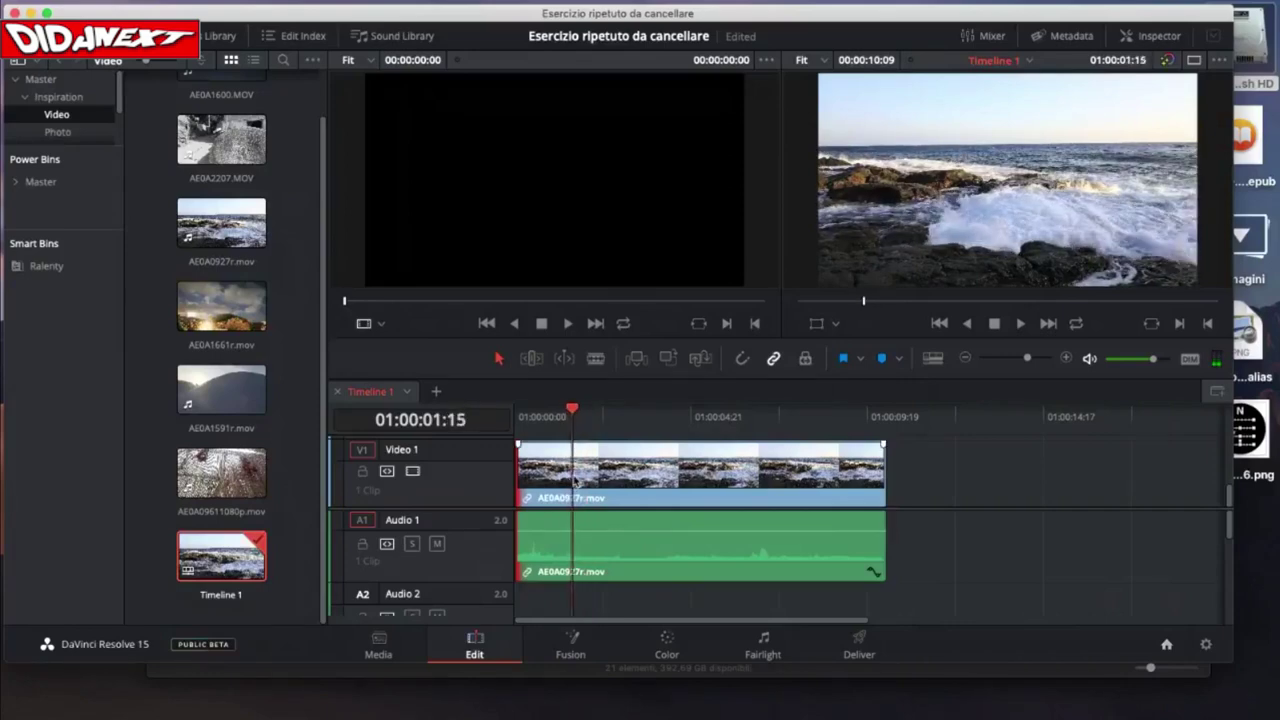
left_click(743, 361)
left_click_drag(521, 455, 573, 461)
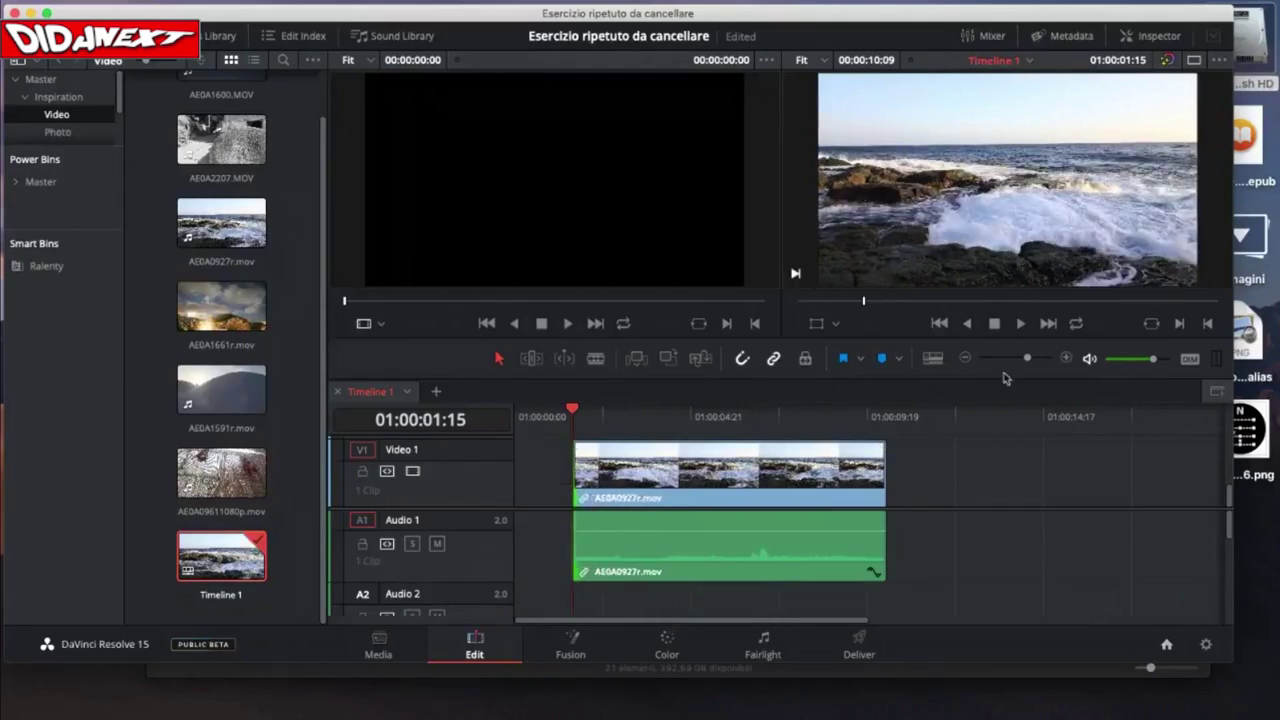
- Trim the clip's end to the playhead placed at 01:00:08:09 and move the clip to the start of the timeline
mouse_move(1030, 362)
left_mouse_down()
mouse_move(1058, 366)
mouse_move(1027, 364)
left_mouse_up()
left_click_drag(594, 416, 906, 411)
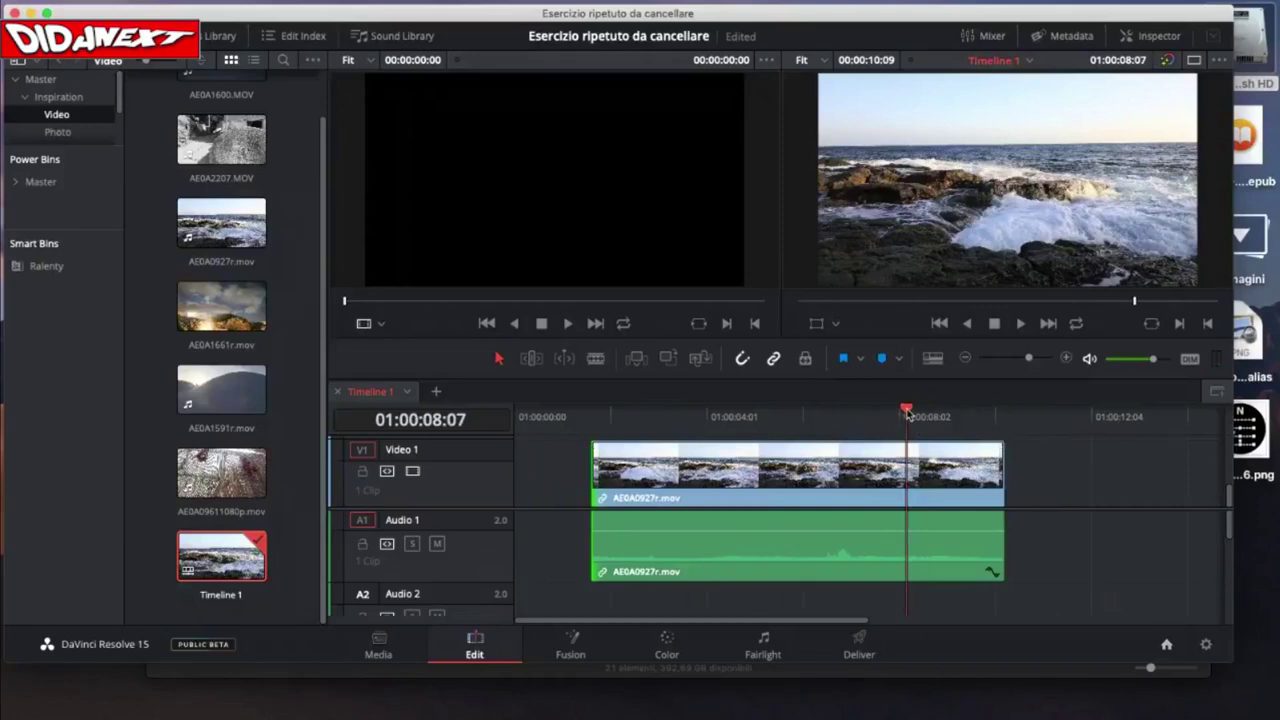
left_click_drag(907, 412, 910, 412)
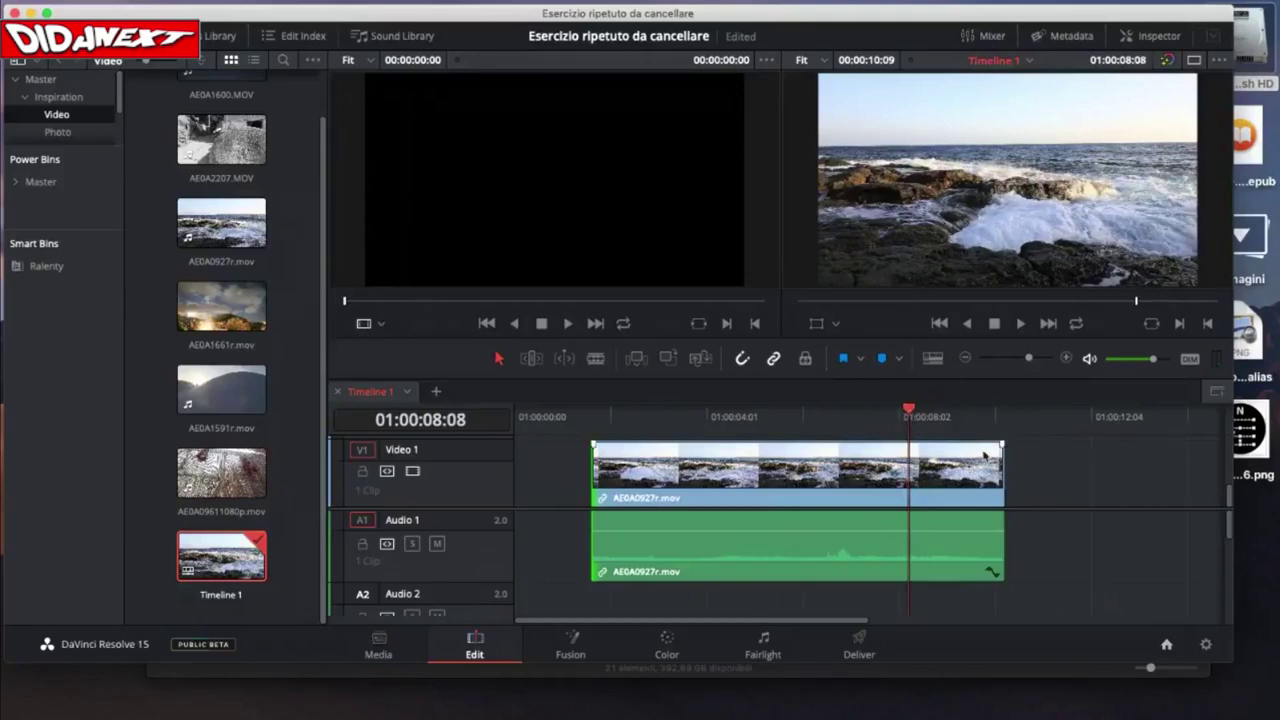
left_click(907, 411)
left_click_drag(907, 411, 910, 411)
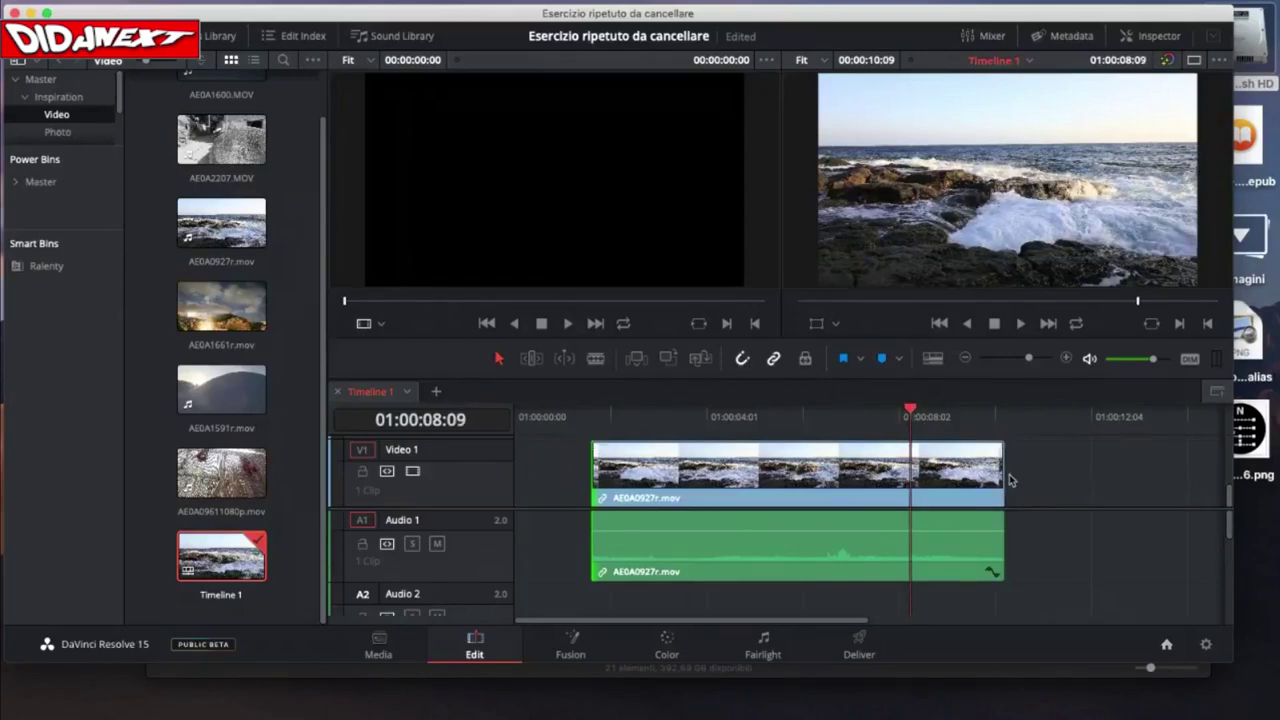
left_click_drag(1002, 476, 769, 470)
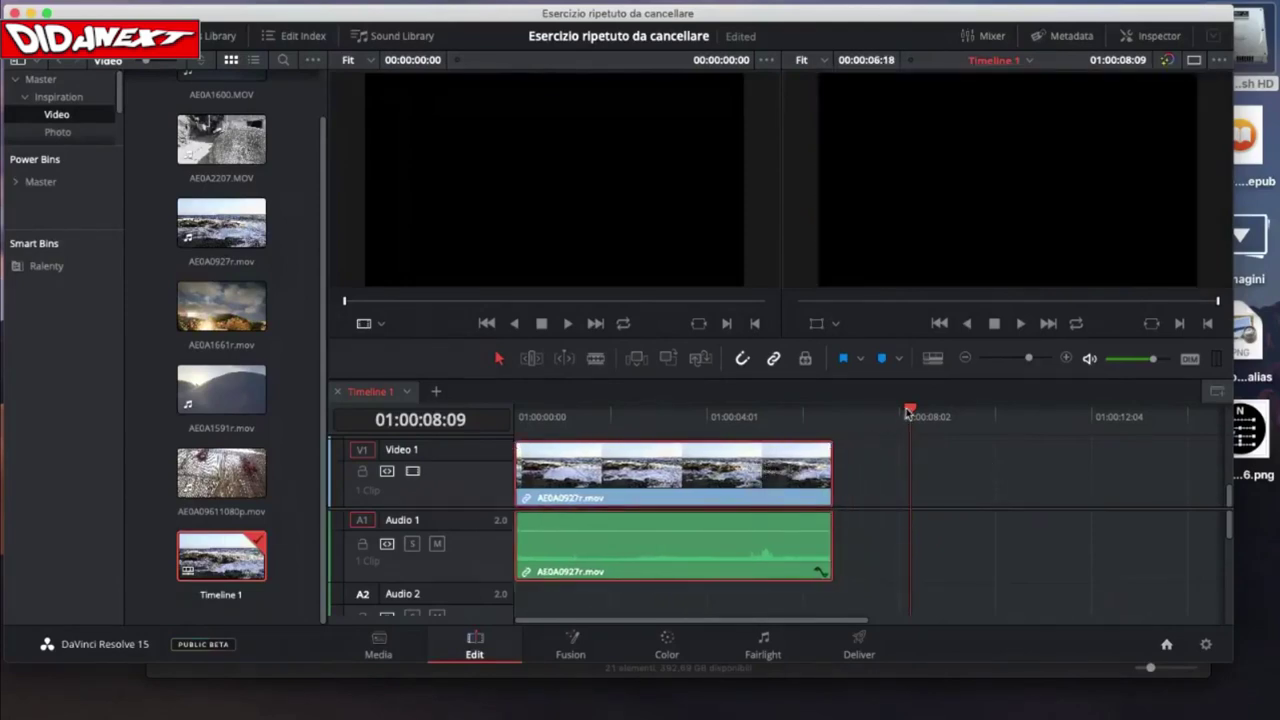
- Undo the clip move and the trims to restore the full clip, and place the playhead at 01:00:02:19
left_click_drag(908, 414, 521, 425)
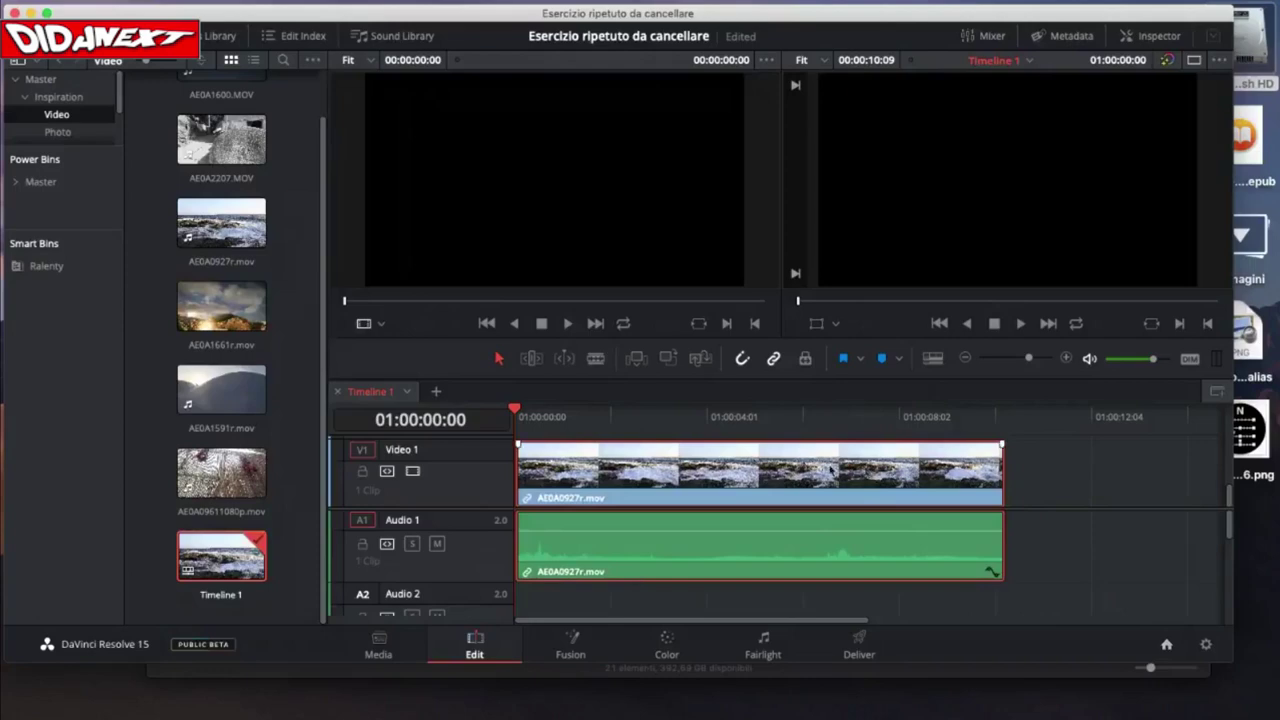
left_click(1030, 486)
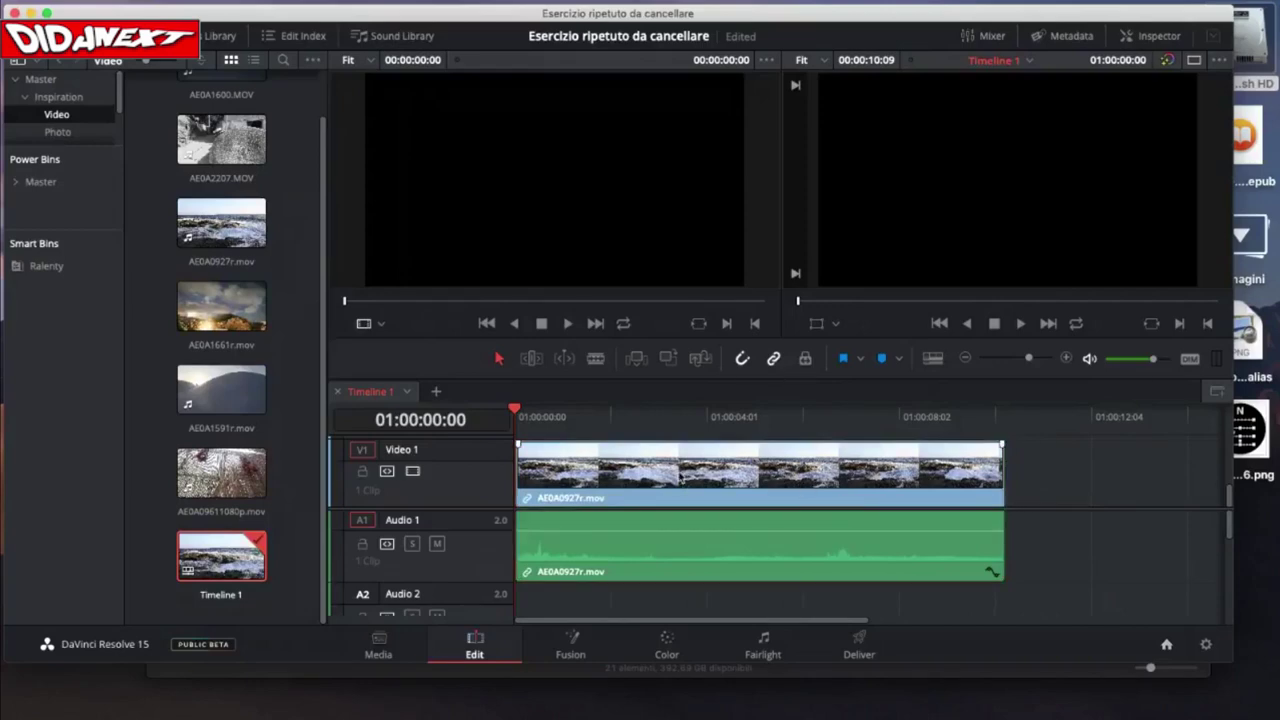
left_click(646, 414)
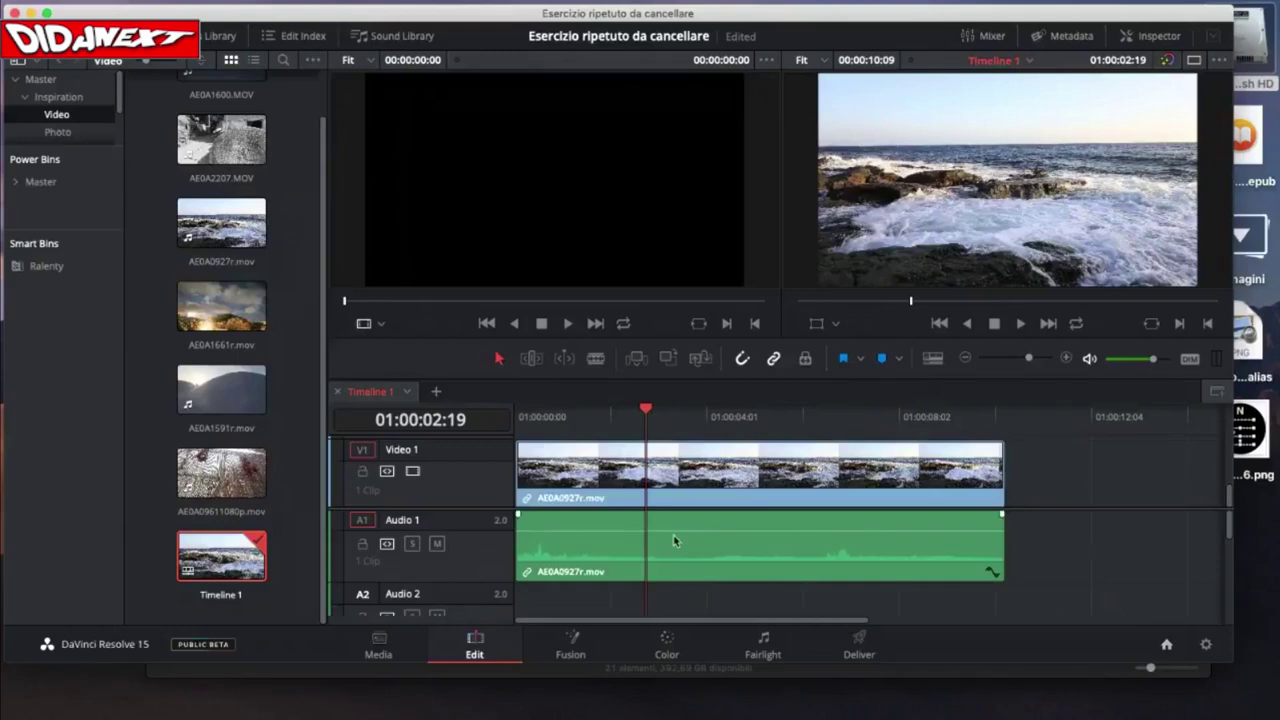
- With linked selection on, delete the clip's video and audio together, and undo the deletion
left_click_drag(677, 540, 675, 550)
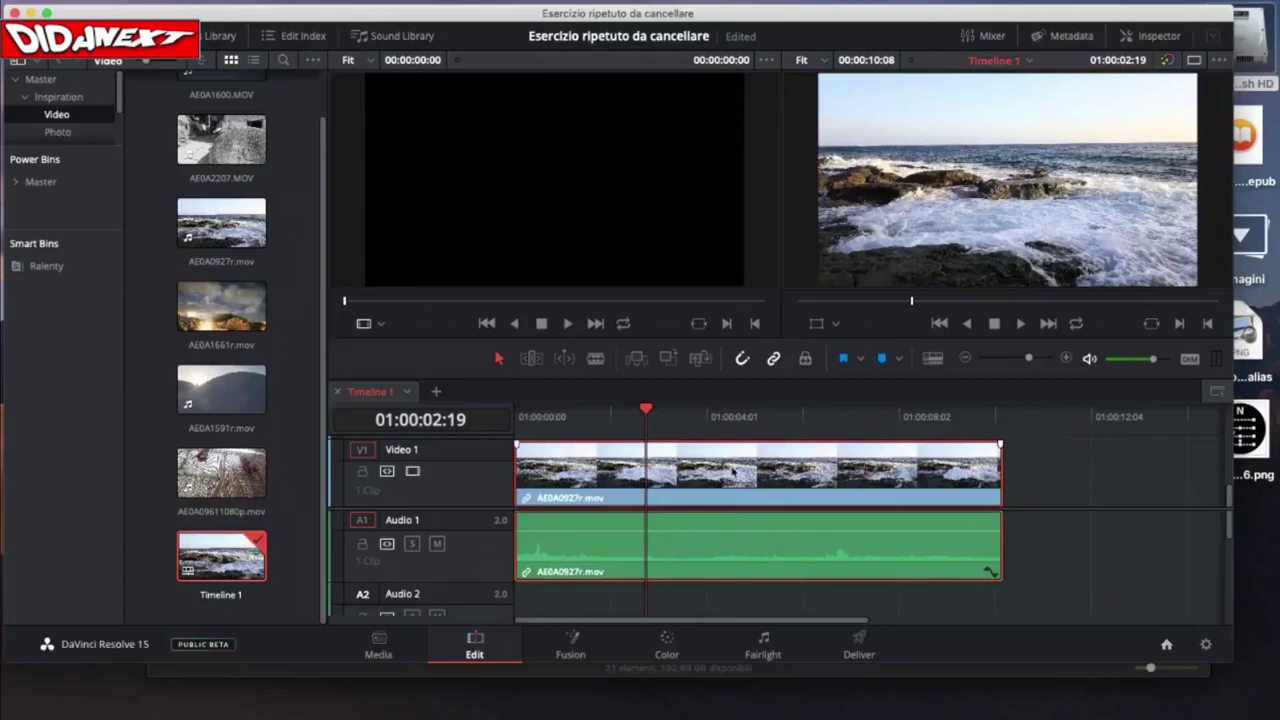
left_click(1090, 530)
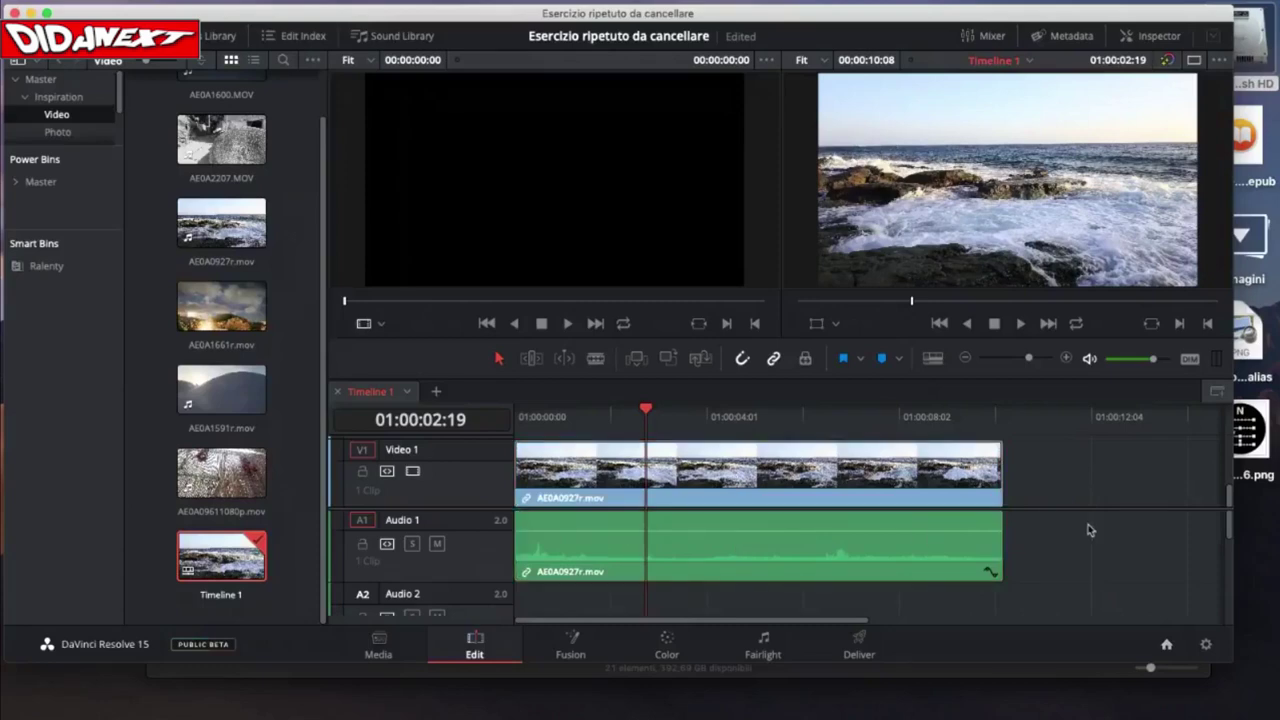
left_click(720, 522)
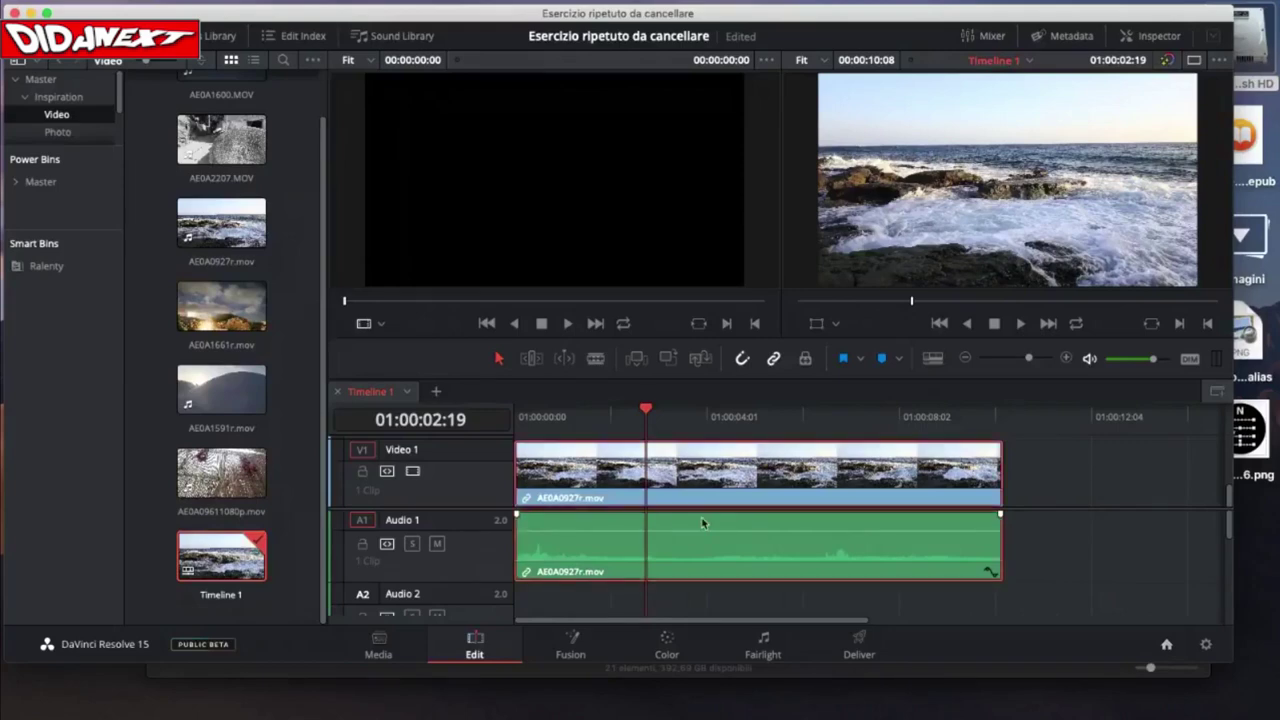
key("Delete")
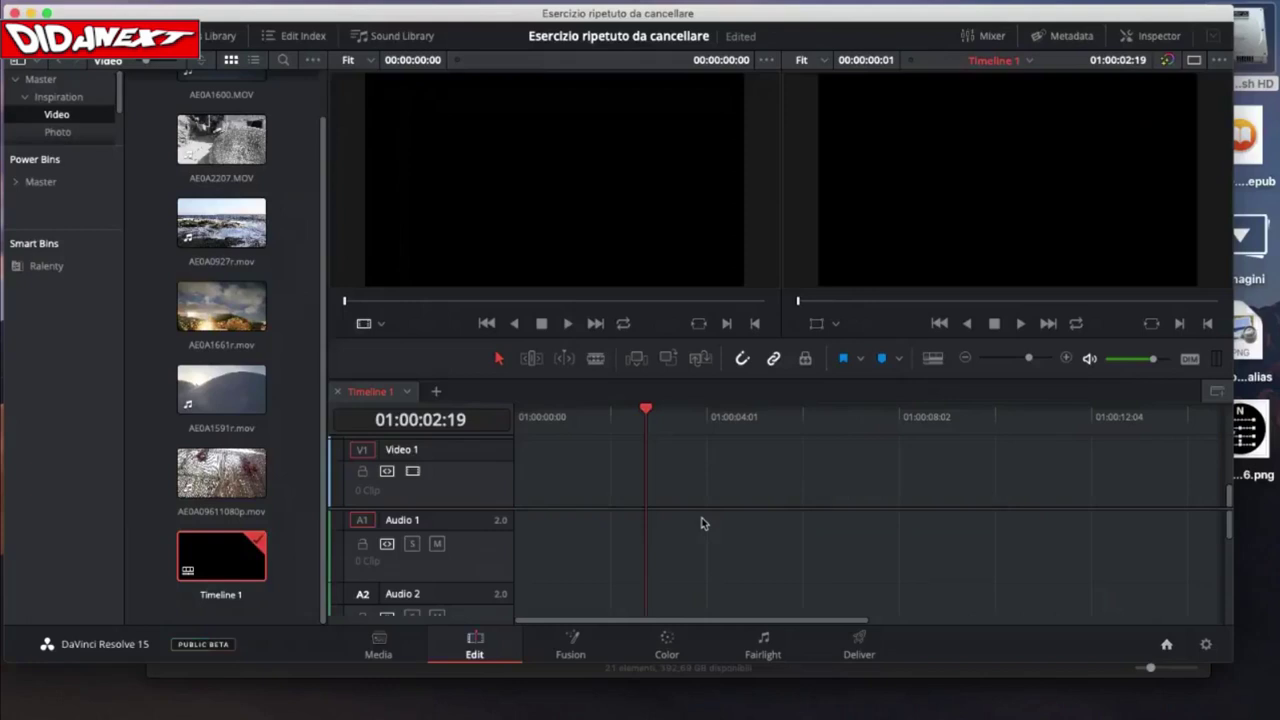
key("super+z")
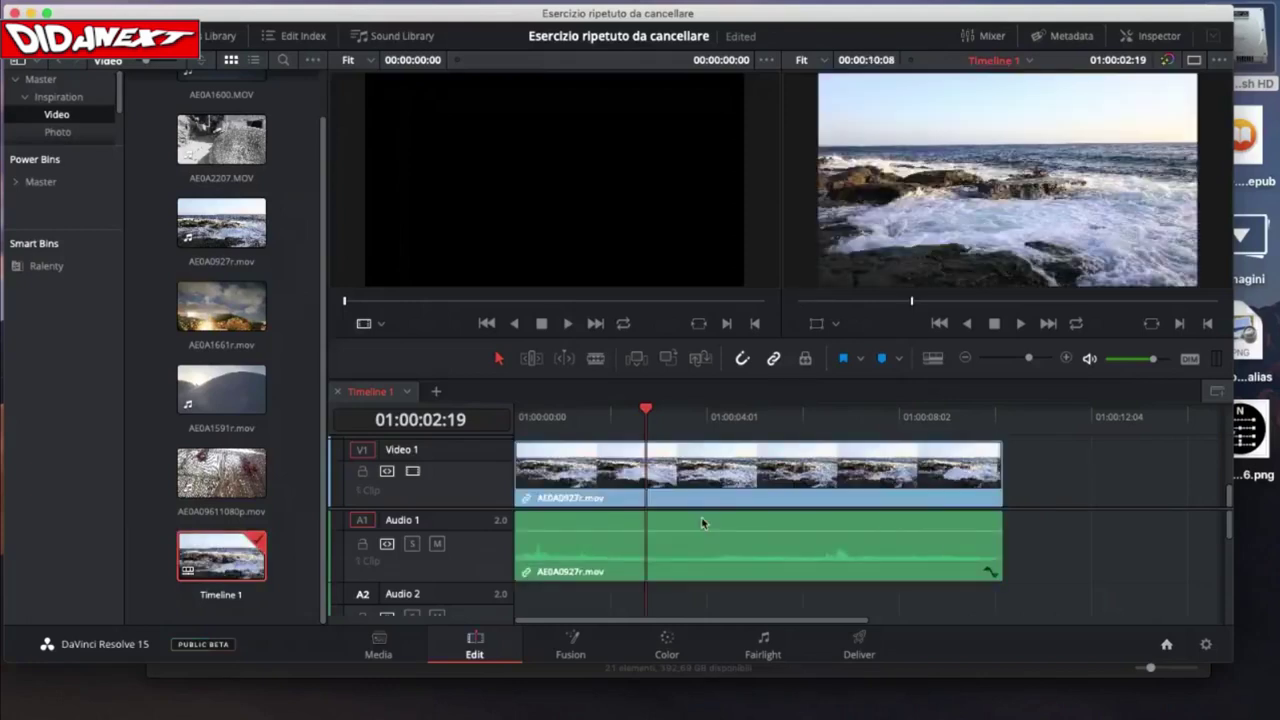
- Select the clip's linked video and audio, turn off linked selection and clear the selection
left_click(724, 466)
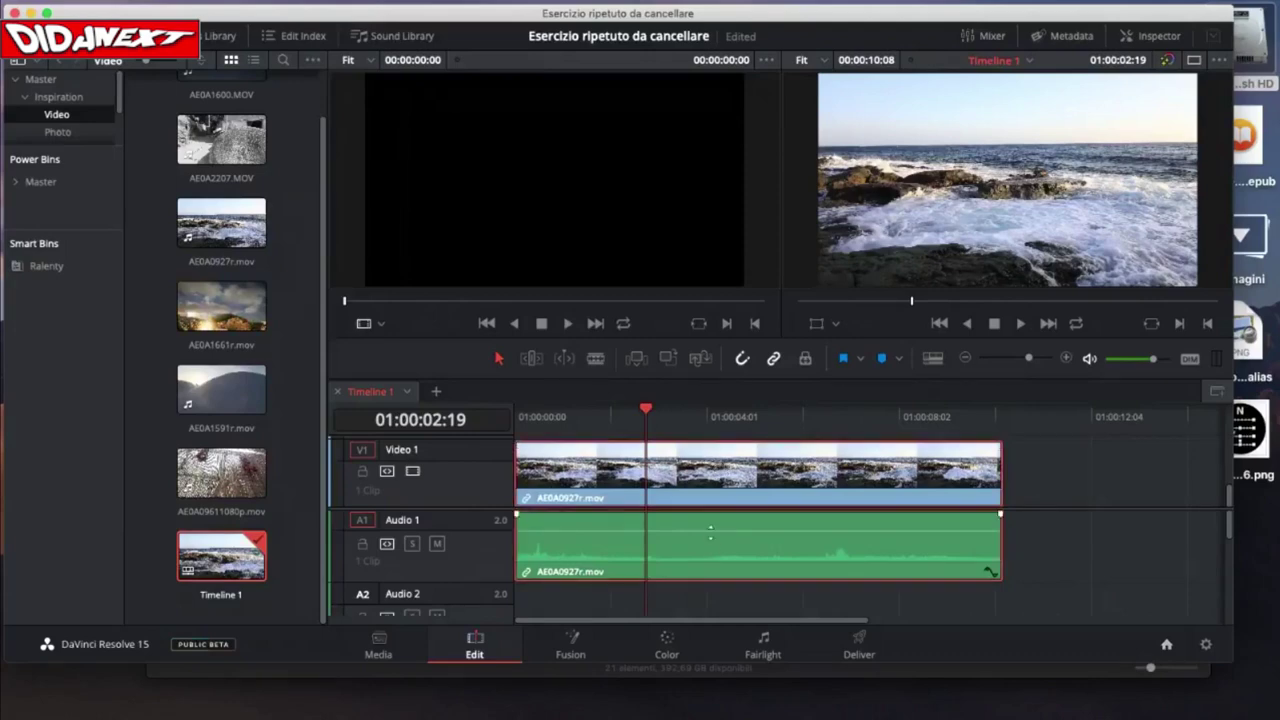
left_click(1049, 538)
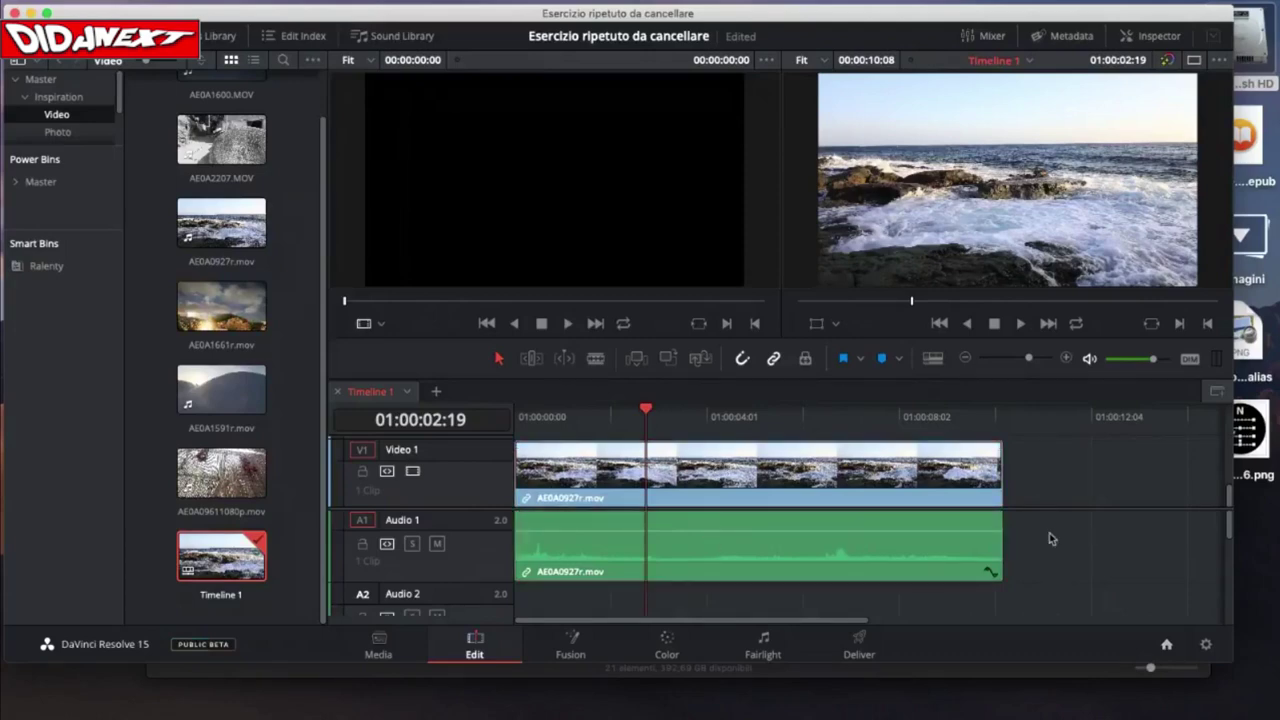
left_click(729, 541)
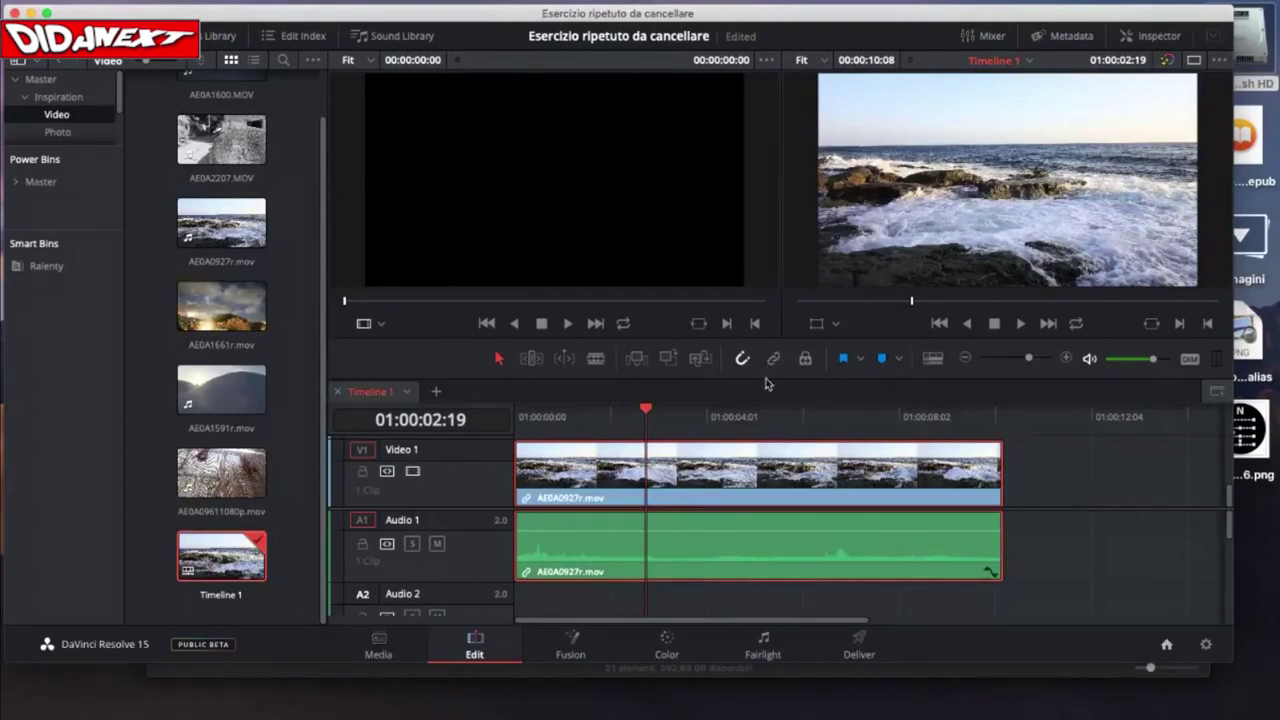
left_click(1080, 488)
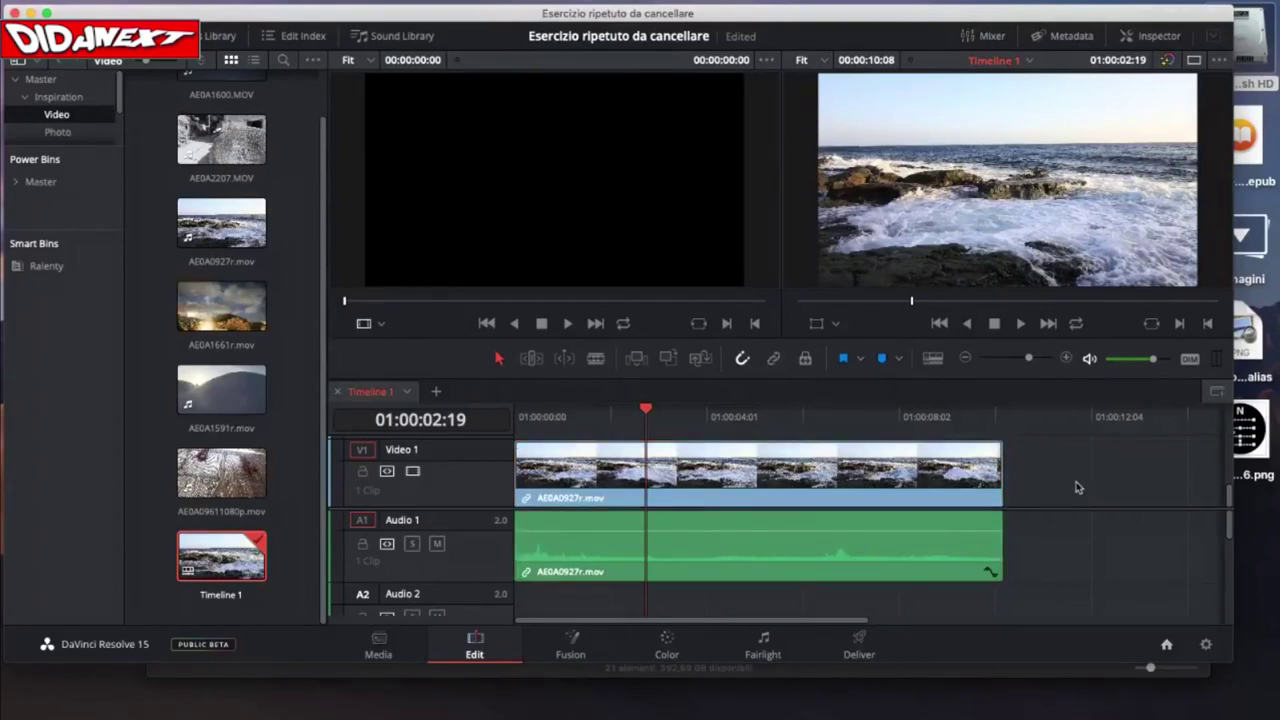
- Delete only the audio part of the AE0A0927r.mov clip, undo the deletion and turn linked selection back on
left_click(744, 527)
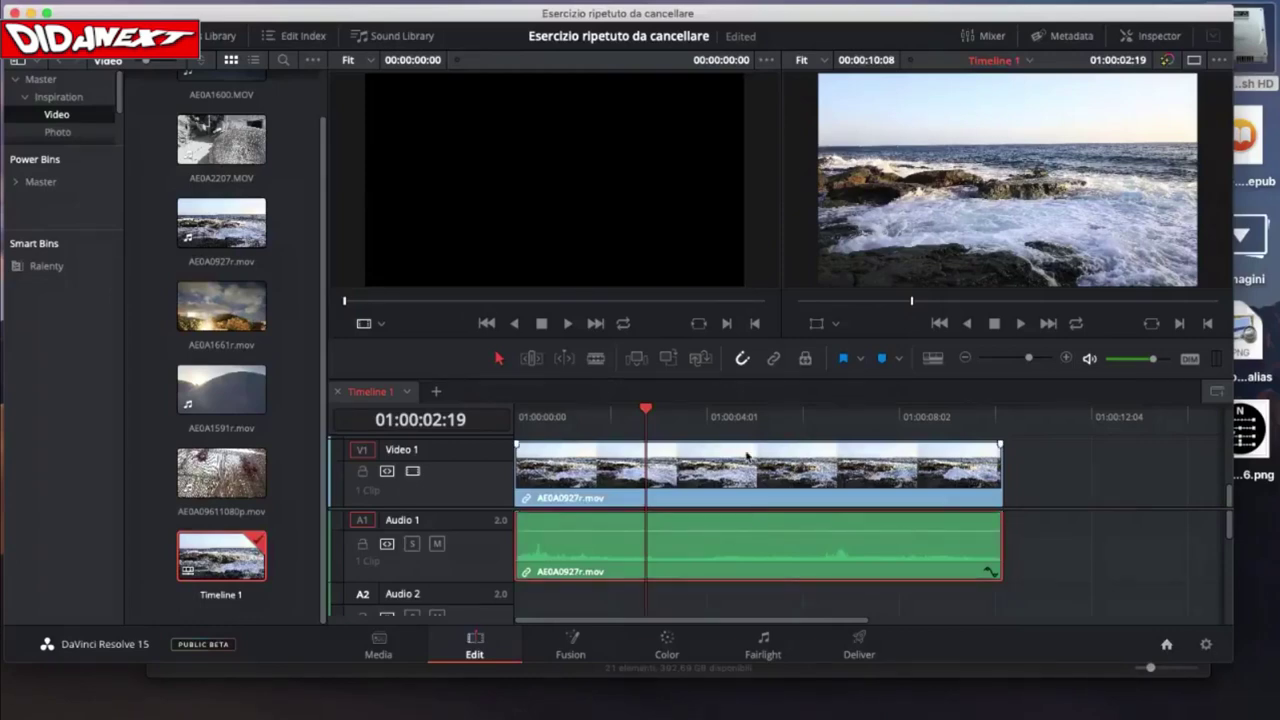
key("Delete")
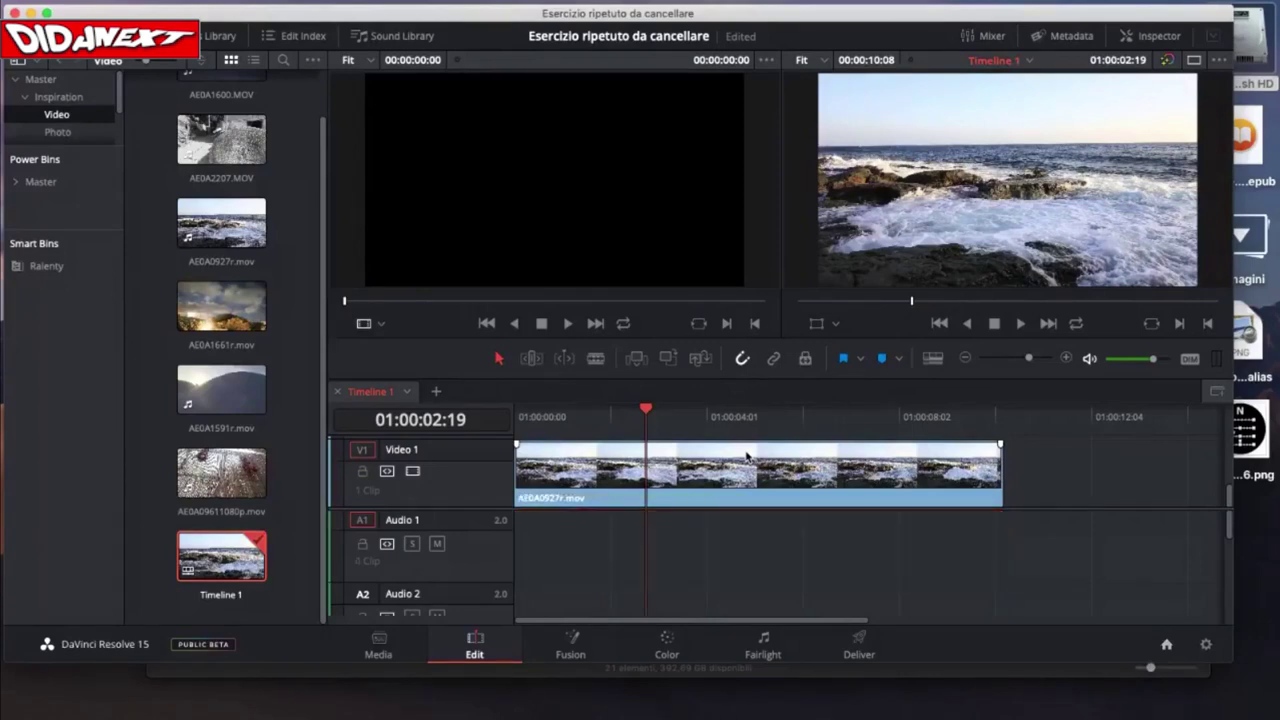
key("super+z")
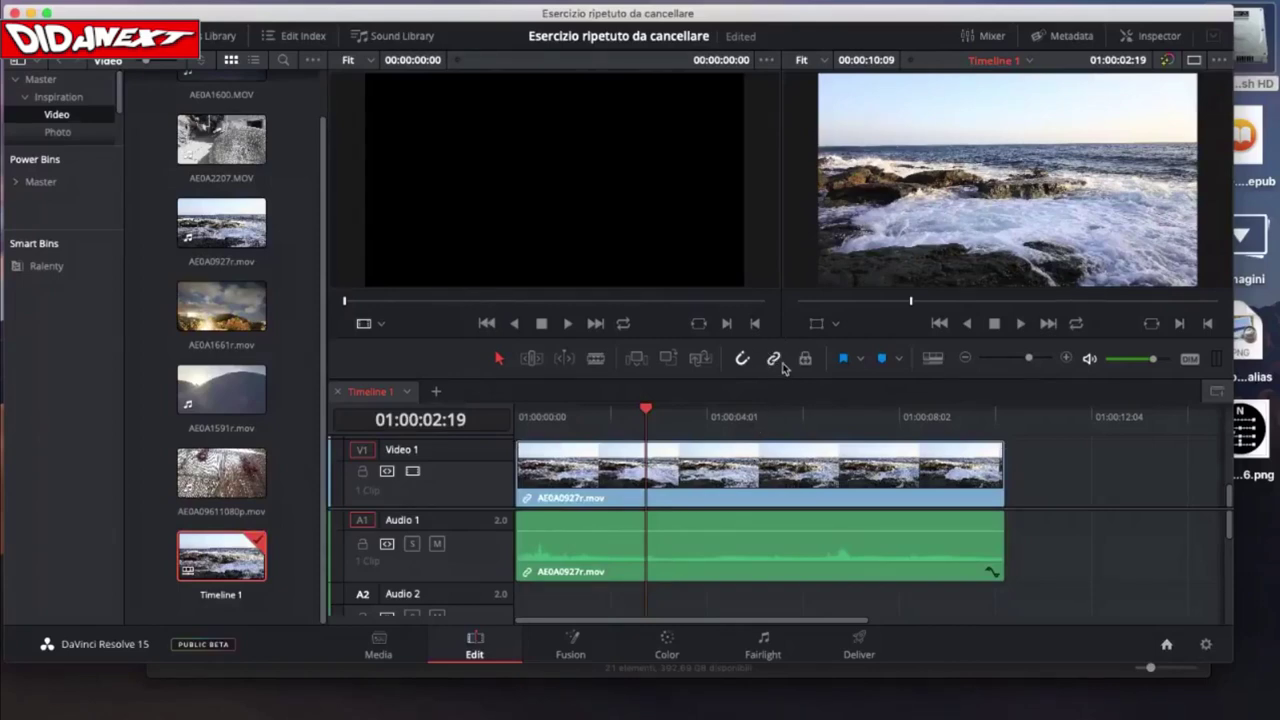
- Select the clip's video and audio together, turn off linked selection and deselect the clip
left_click(750, 468)
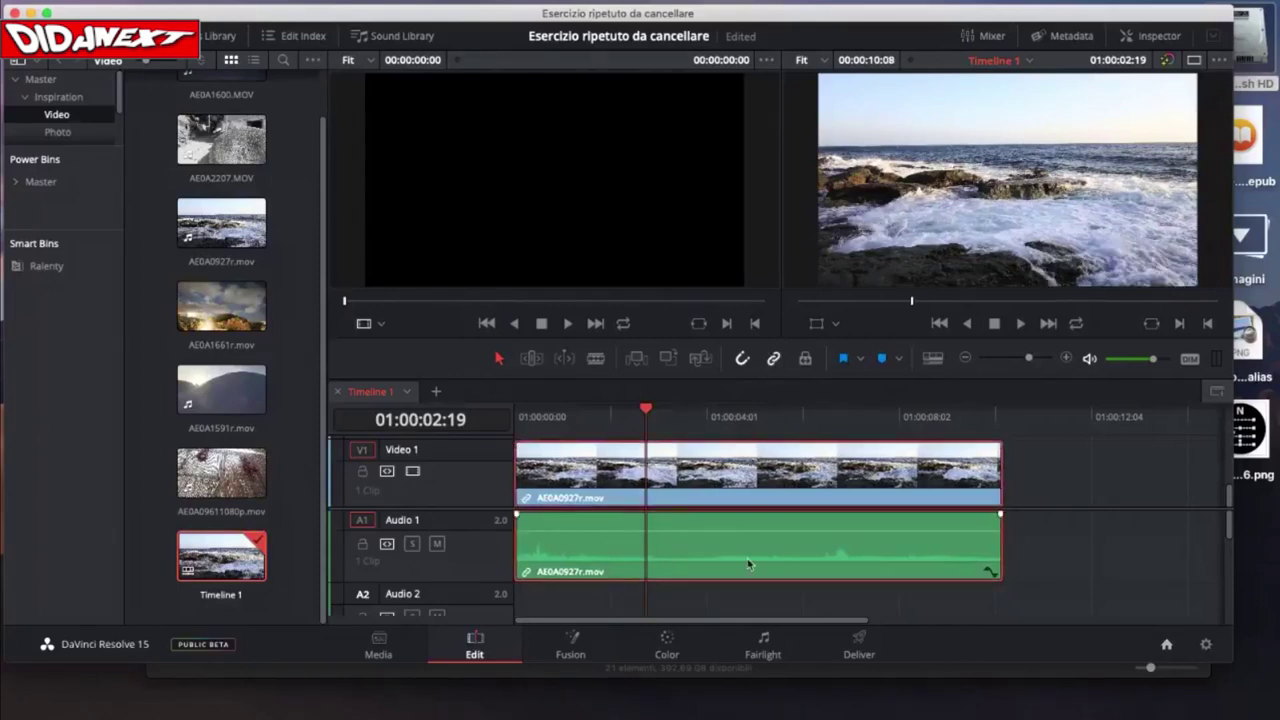
left_click(774, 360)
left_click(1060, 484)
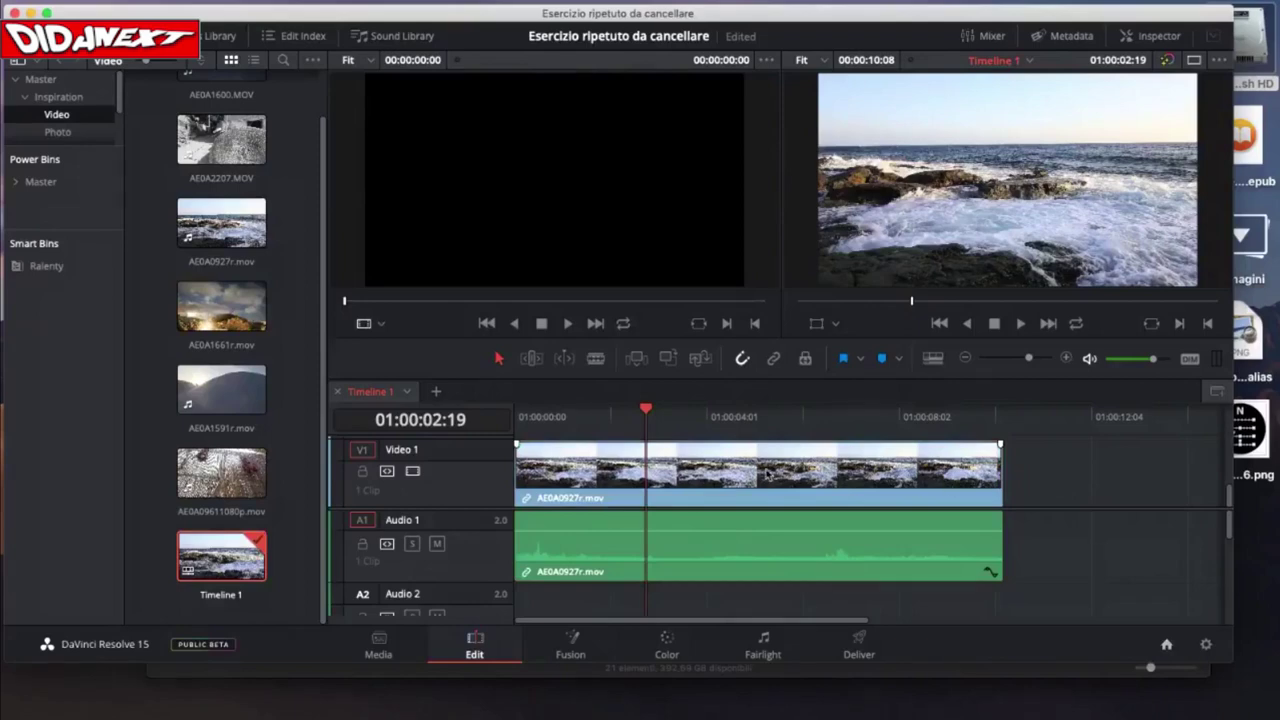
- With linked selection off, delete only the audio part of the AE0A0927r.mov clip on Audio 1
left_click(768, 472)
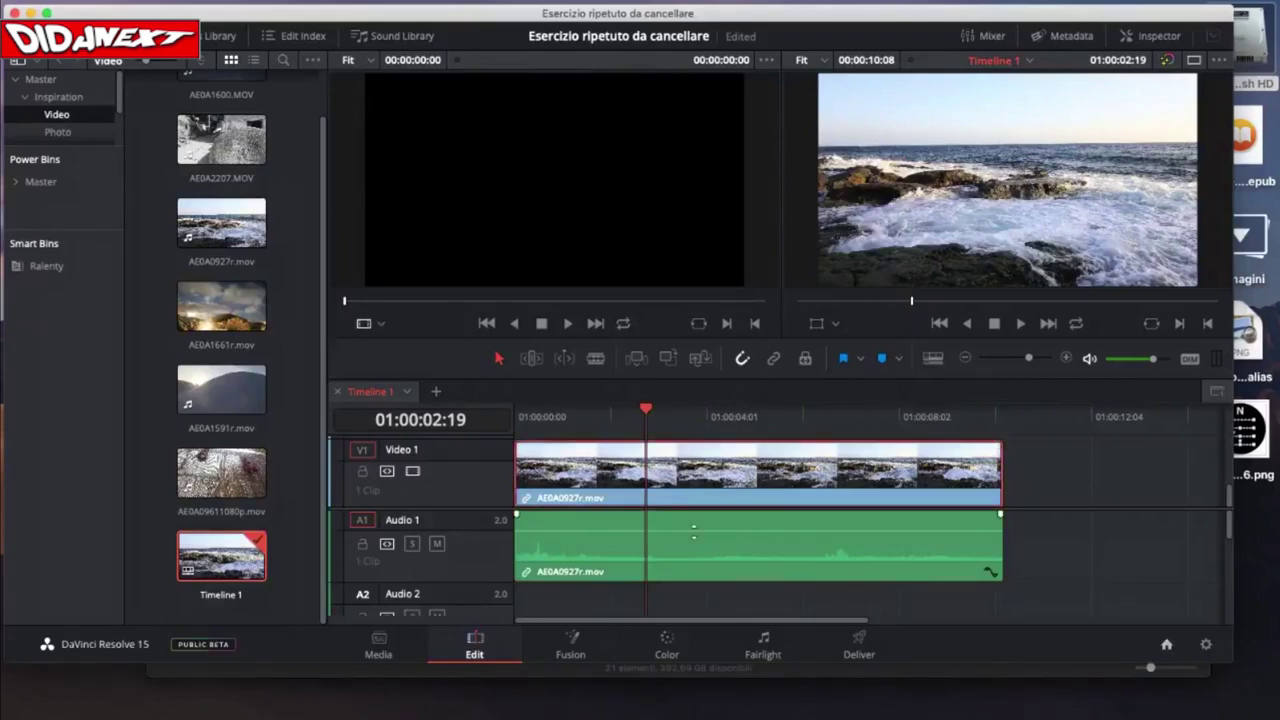
left_click(728, 548)
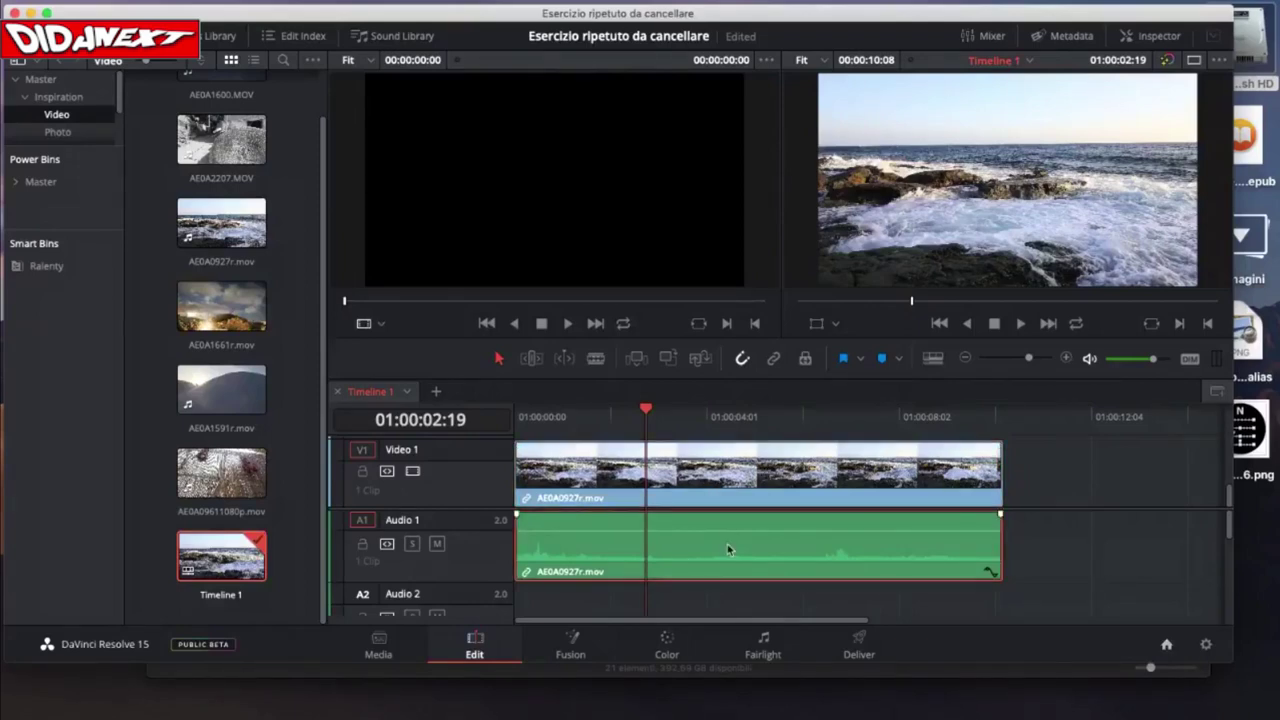
key("Delete")
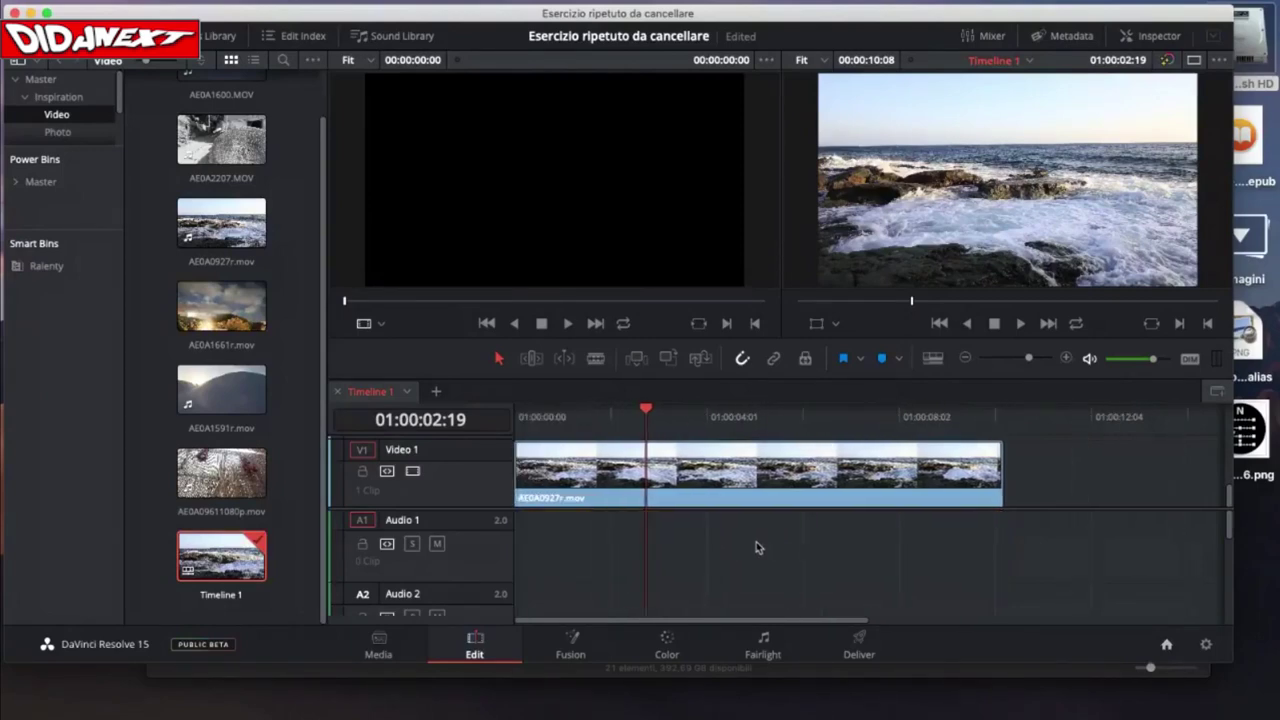
- Trim the AE0A0927r.mov video clip to span 01:00:02:19 to 01:00:08:11 and move it to the timeline's beginning
left_click_drag(517, 465, 648, 462)
left_click(899, 416)
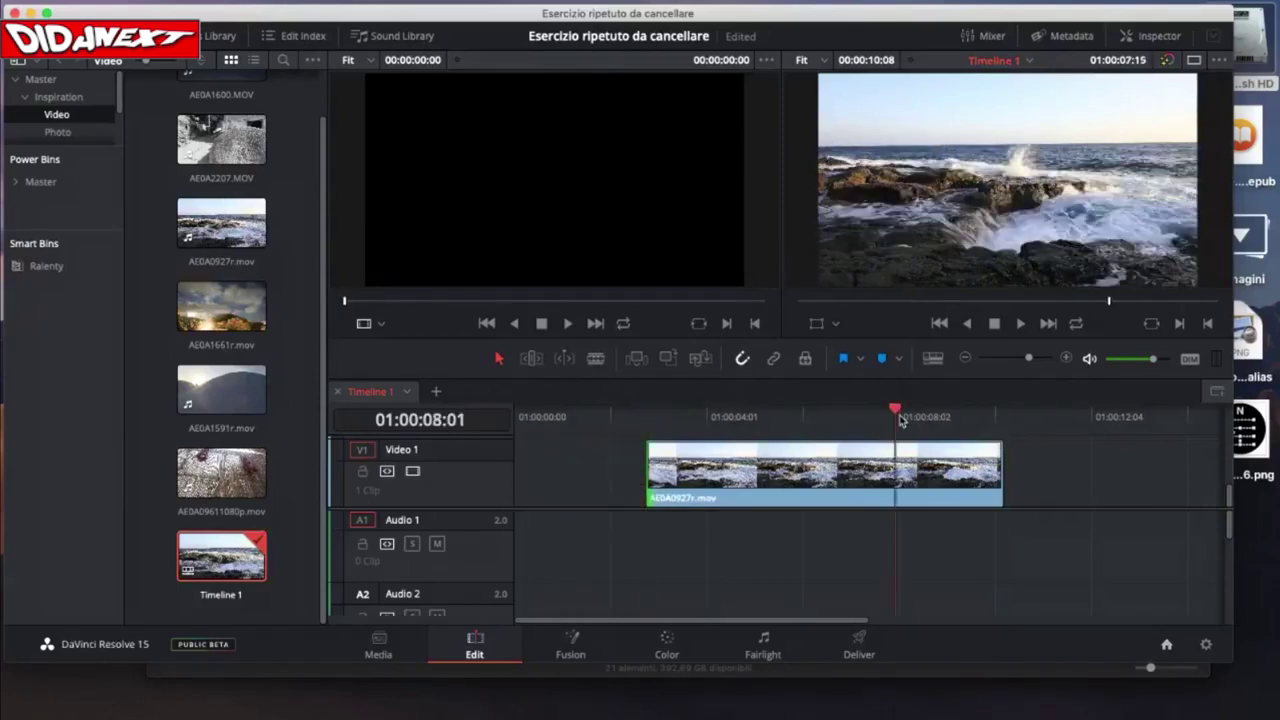
left_click_drag(996, 472, 912, 472)
left_click_drag(832, 476, 700, 476)
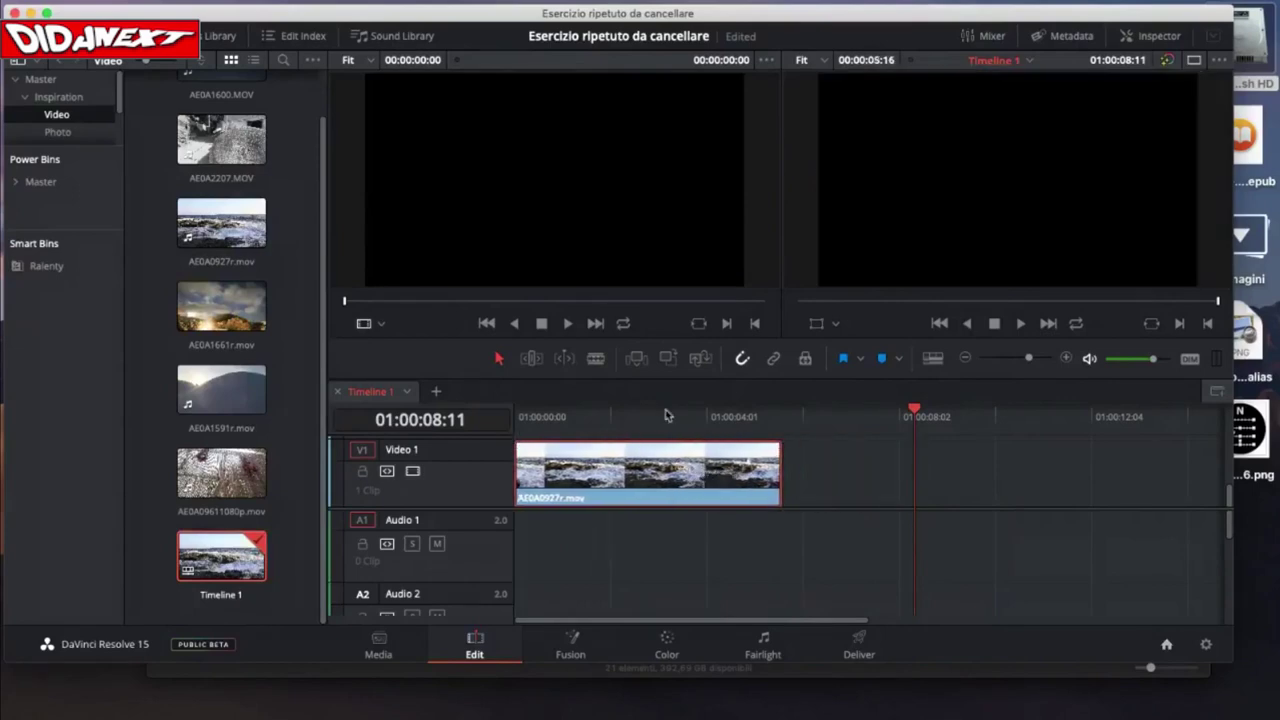
- Place AE0A1661r.mov directly after the first clip on Video 1, starting at 01:00:05:16, and slightly shorten its end
left_click(783, 414)
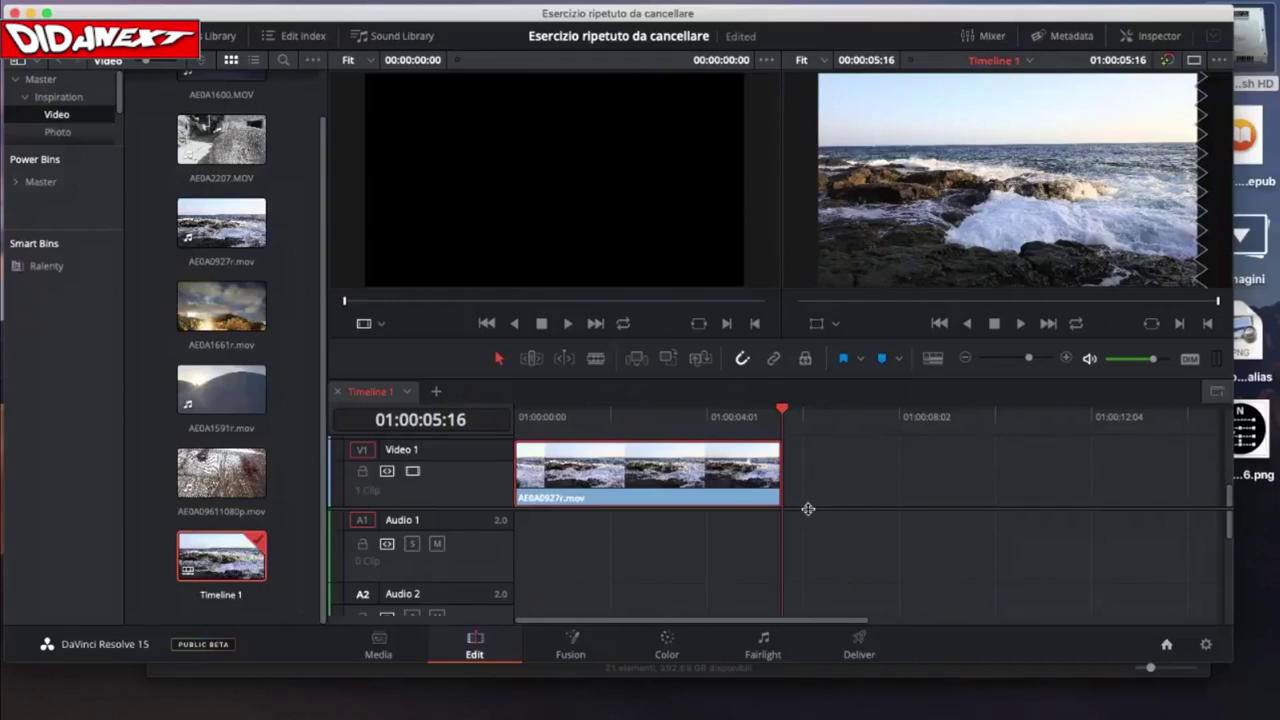
left_click_drag(807, 509, 803, 527)
scroll(806, 523, "down", 2)
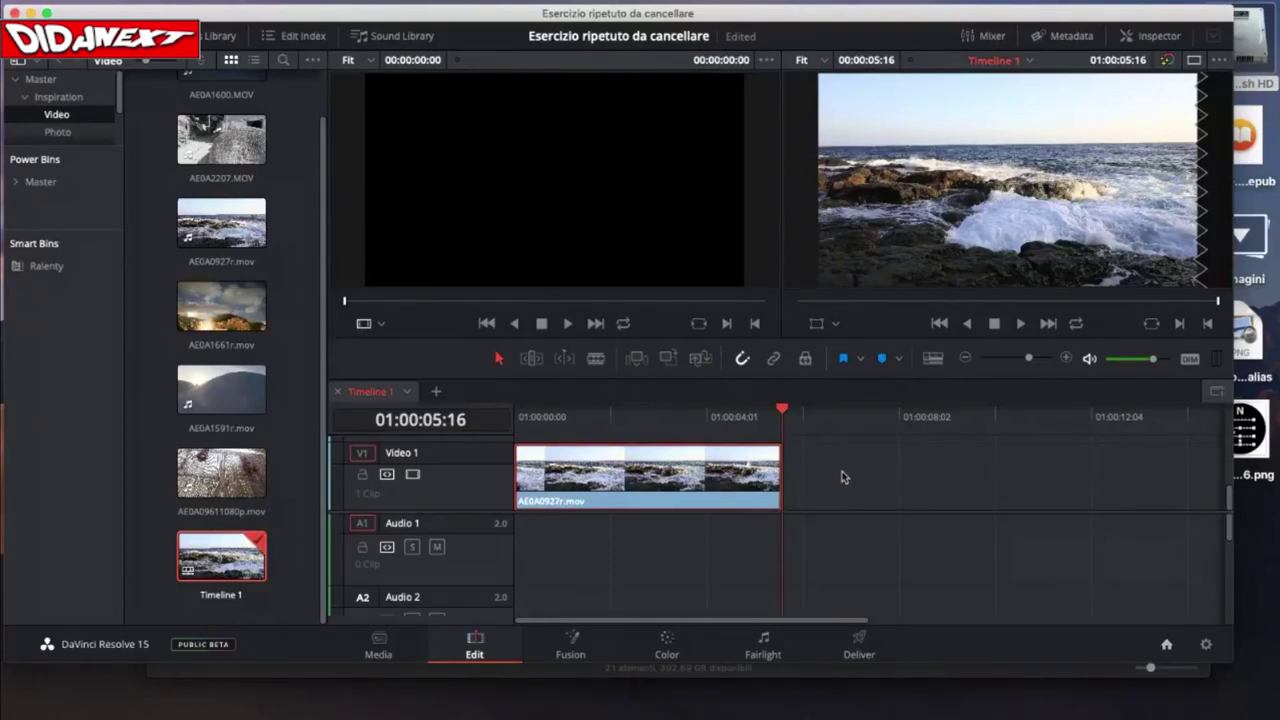
left_click_drag(231, 310, 834, 471)
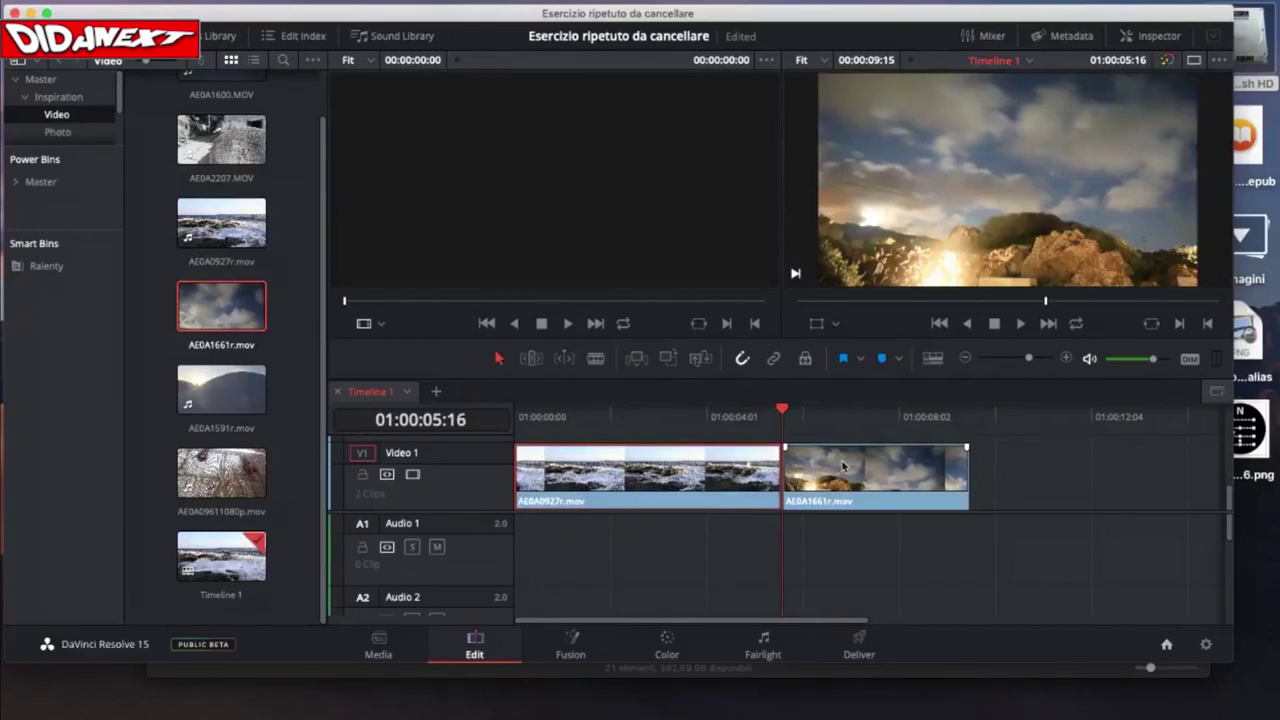
left_click(842, 468)
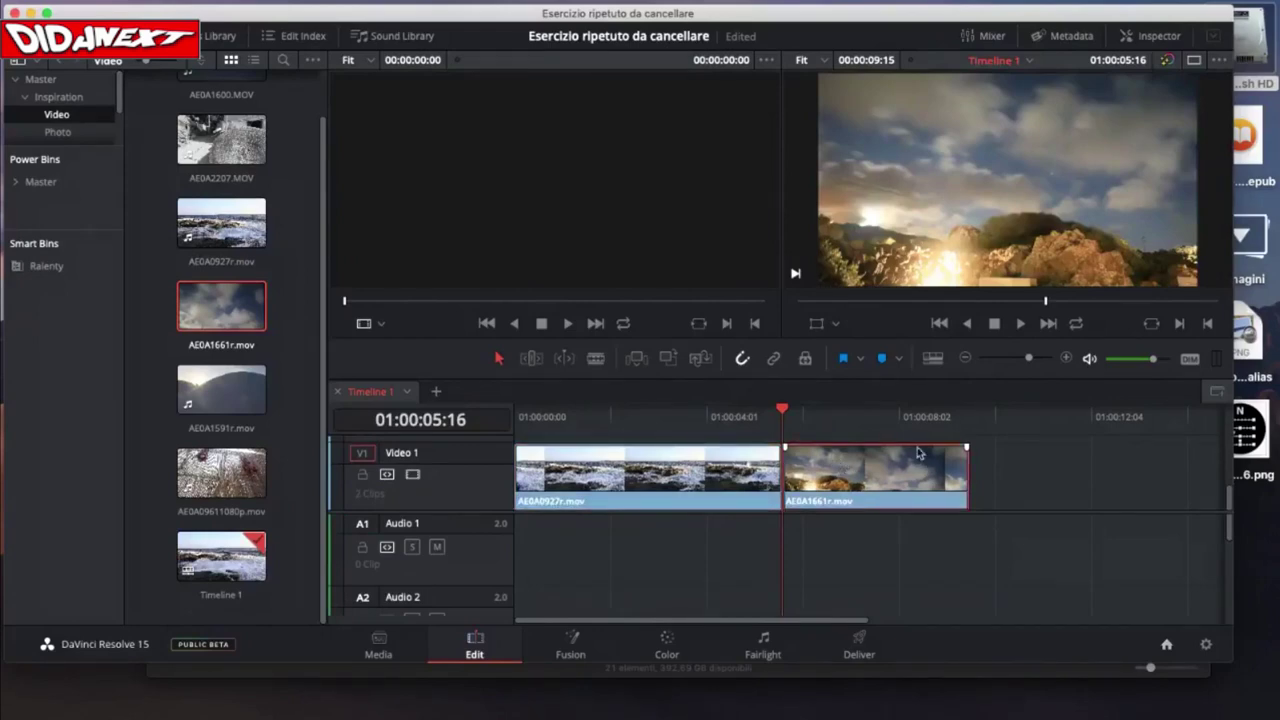
mouse_move(965, 468)
left_mouse_down()
mouse_move(891, 470)
mouse_move(964, 472)
left_mouse_up()
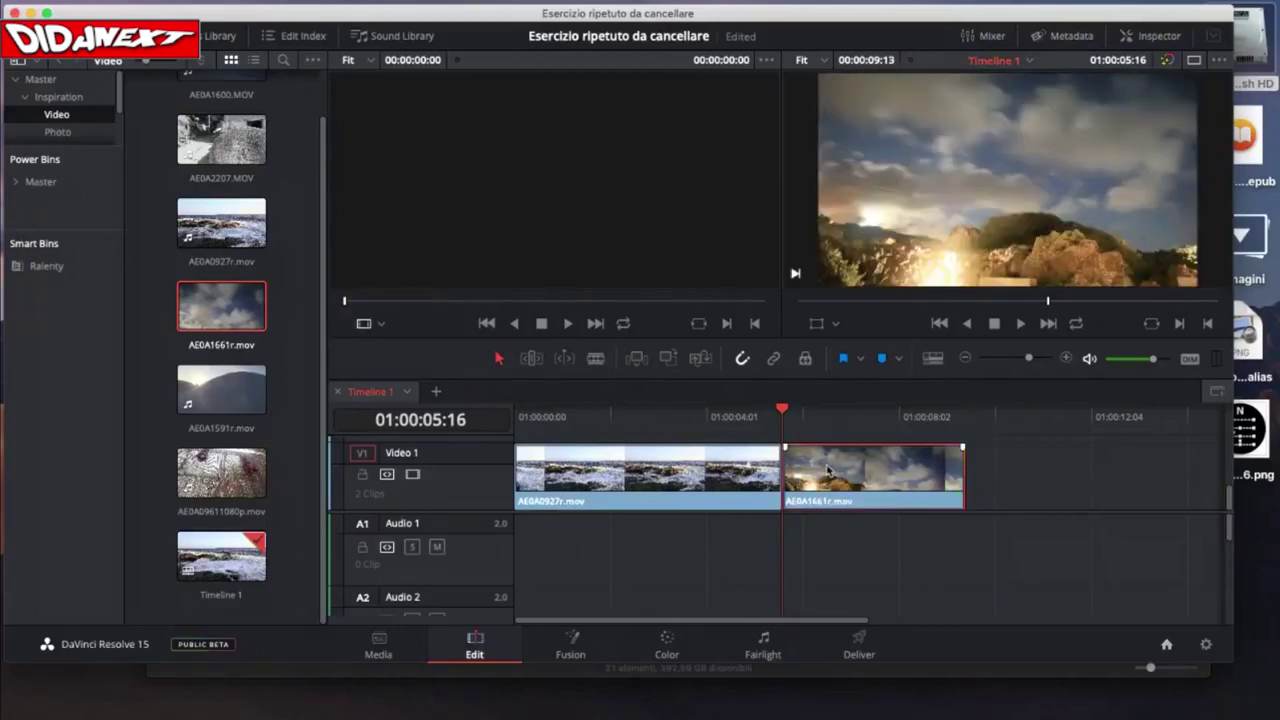
- Delete the AE0A1661r.mov and AE0A0927r.mov clips from Video 1 to empty the timeline
key("Delete")
scroll(830, 466, "up", 3)
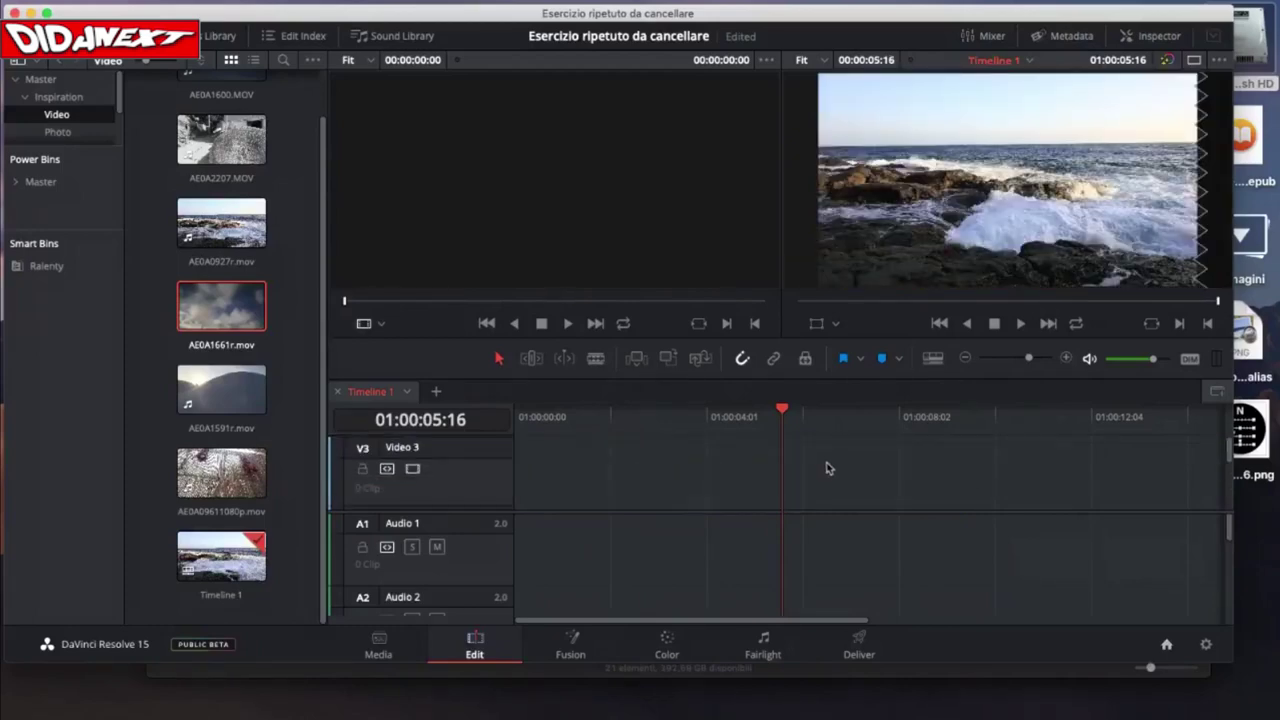
scroll(830, 464, "down", 3)
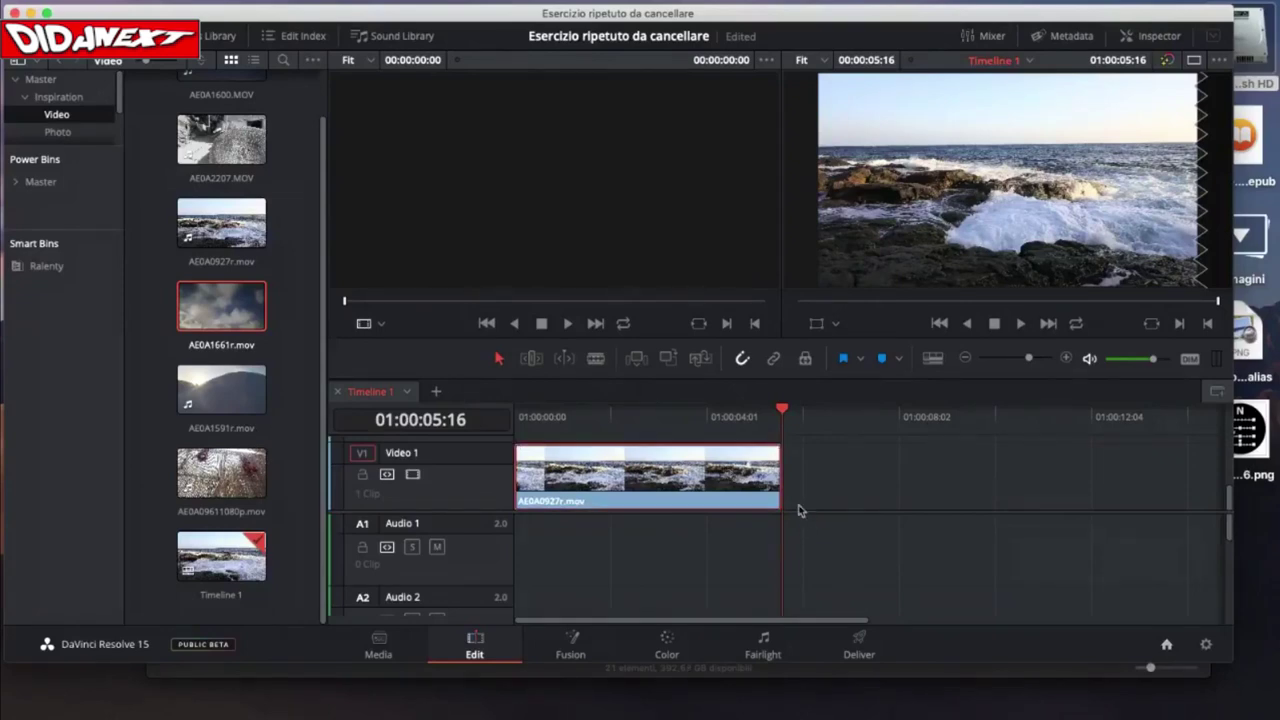
key("Delete")
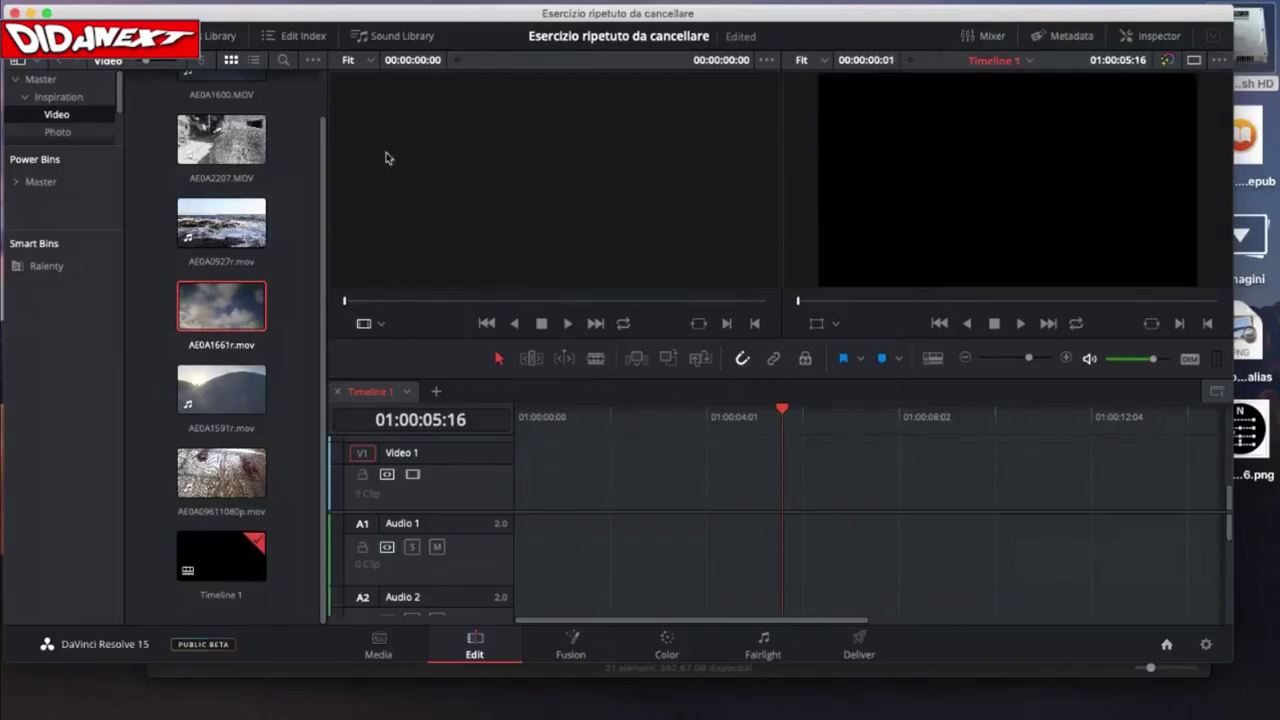
- Preview AE0A0927r.mov, AE0A1661r.mov and AE0A1591r.mov in the source viewer, and return to AE0A0927r.mov
left_click(229, 231)
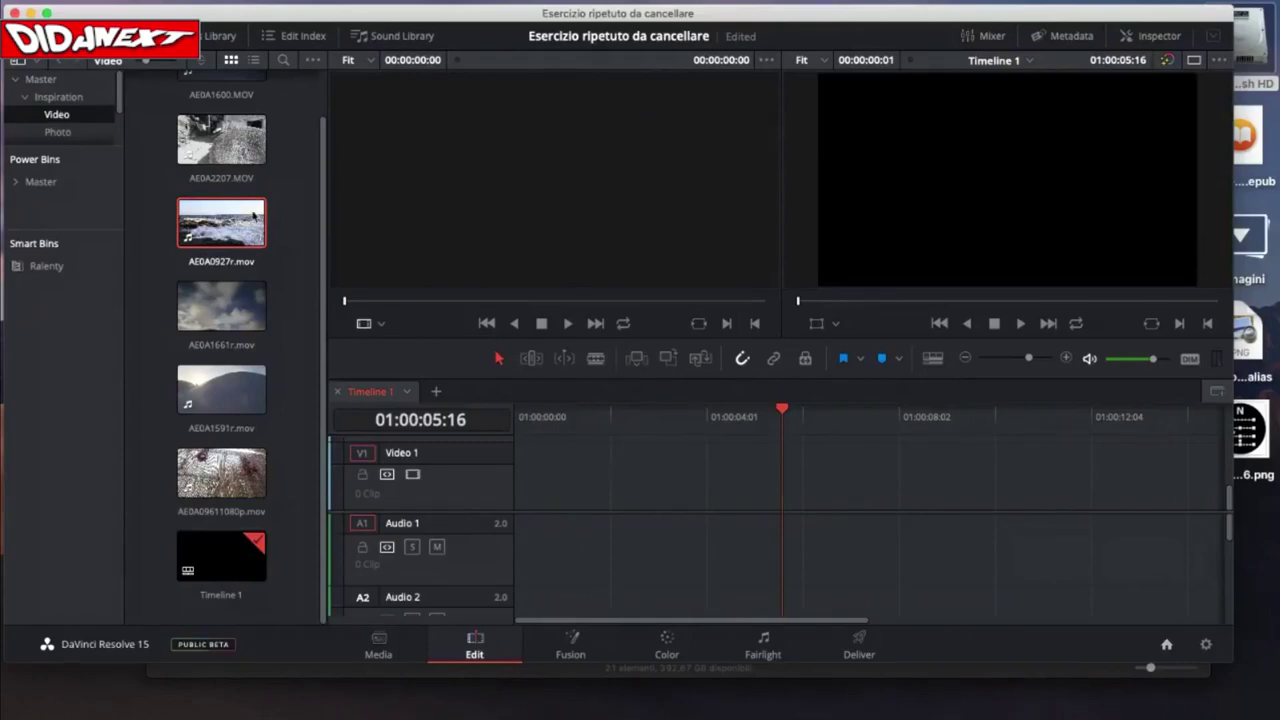
left_click(210, 226)
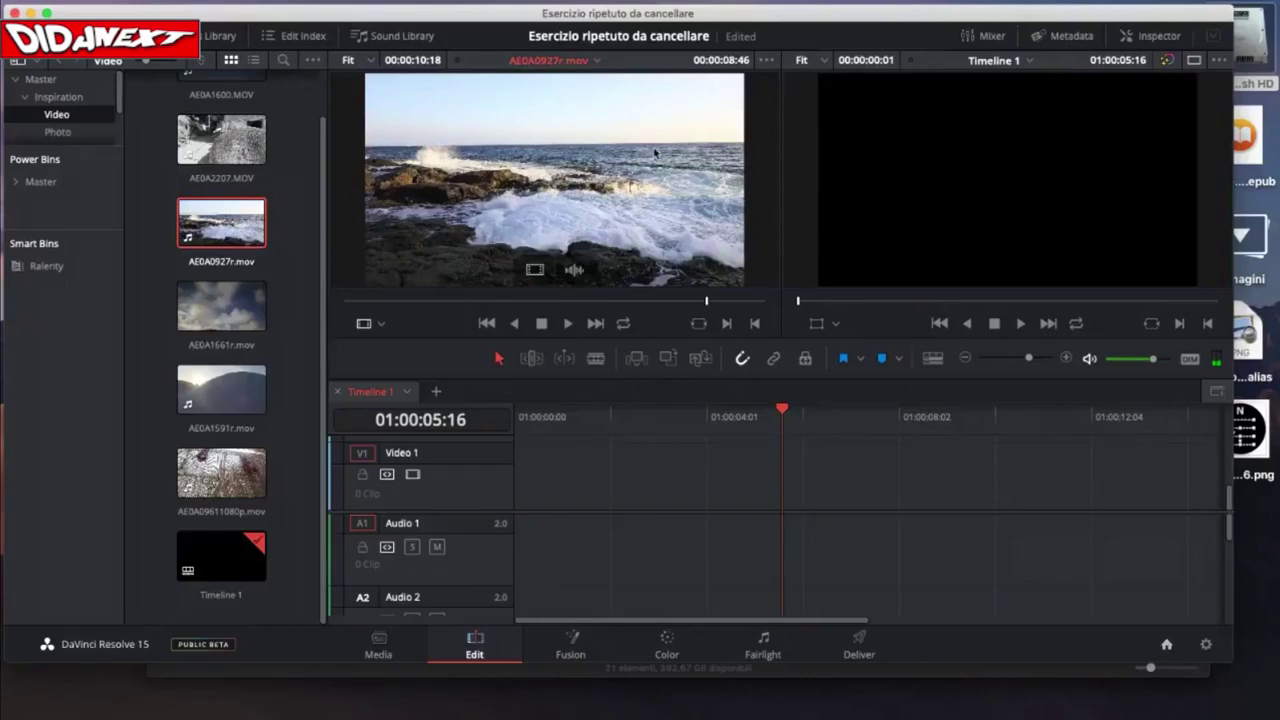
left_click(210, 308)
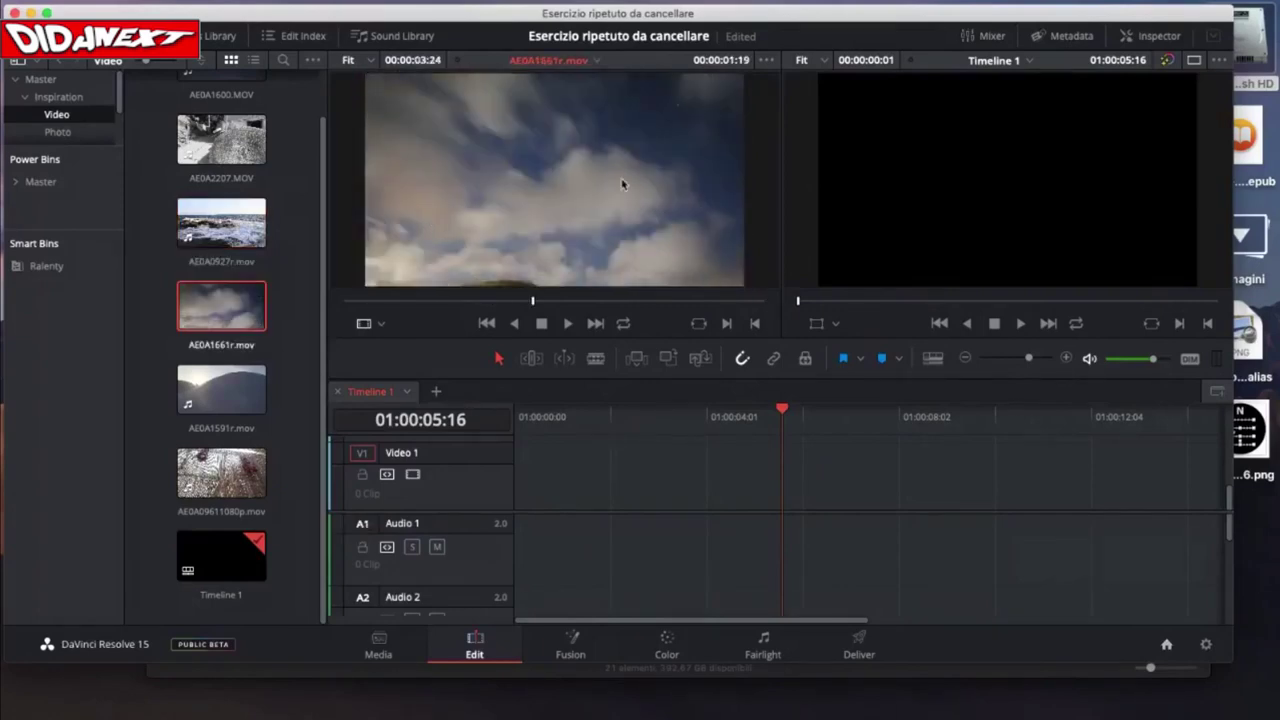
left_click(254, 390)
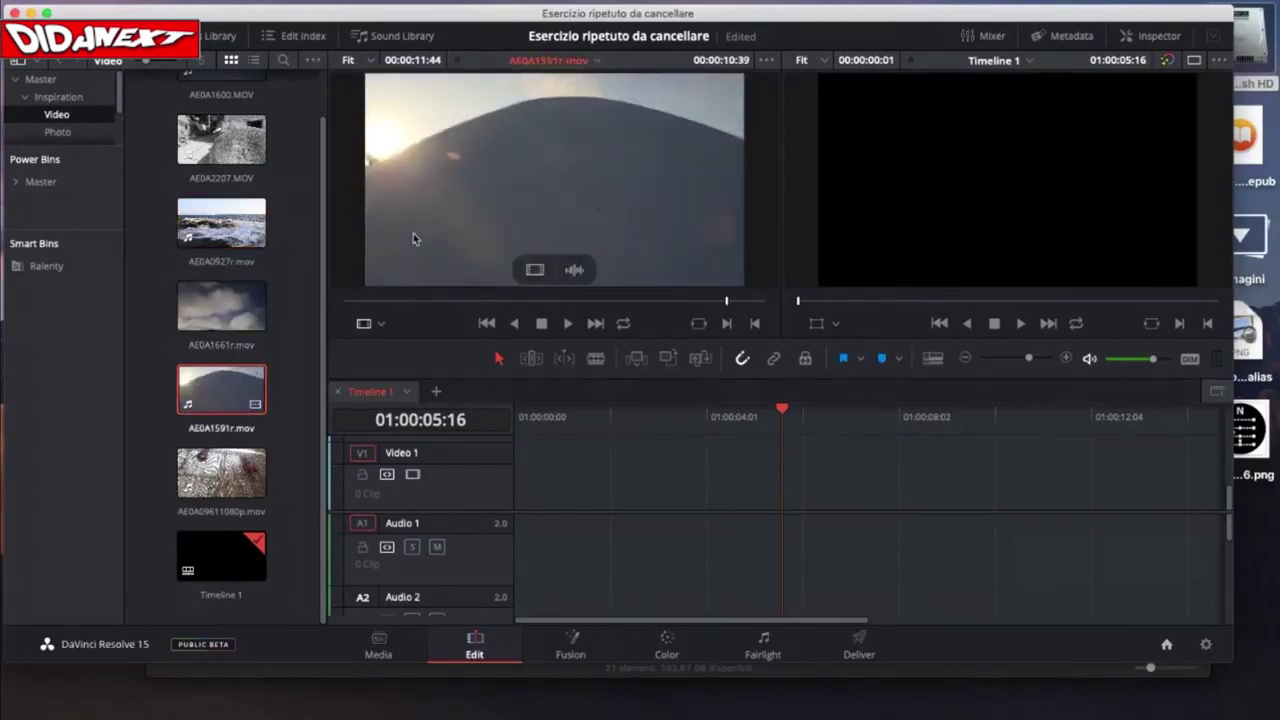
left_click(211, 222)
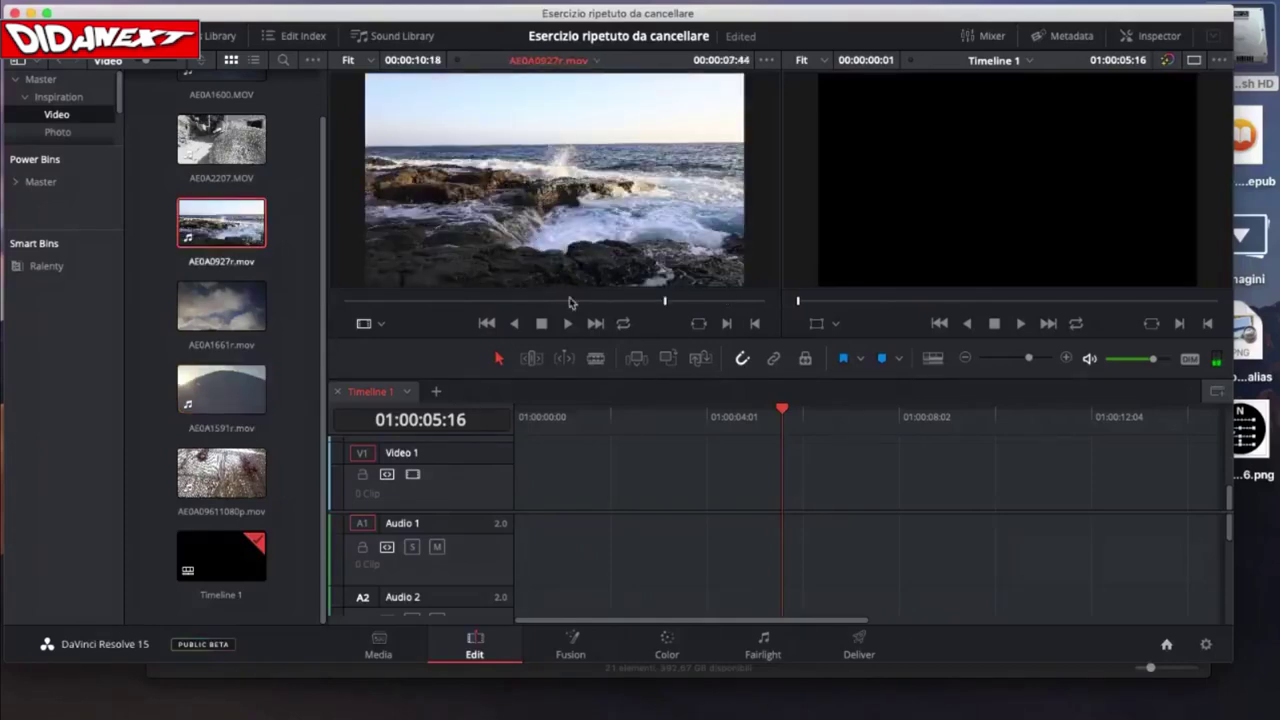
- Play AE0A0927r.mov from its start, mark an in point during playback at 00:05:09, and return the source playhead to it
left_click_drag(667, 303, 344, 301)
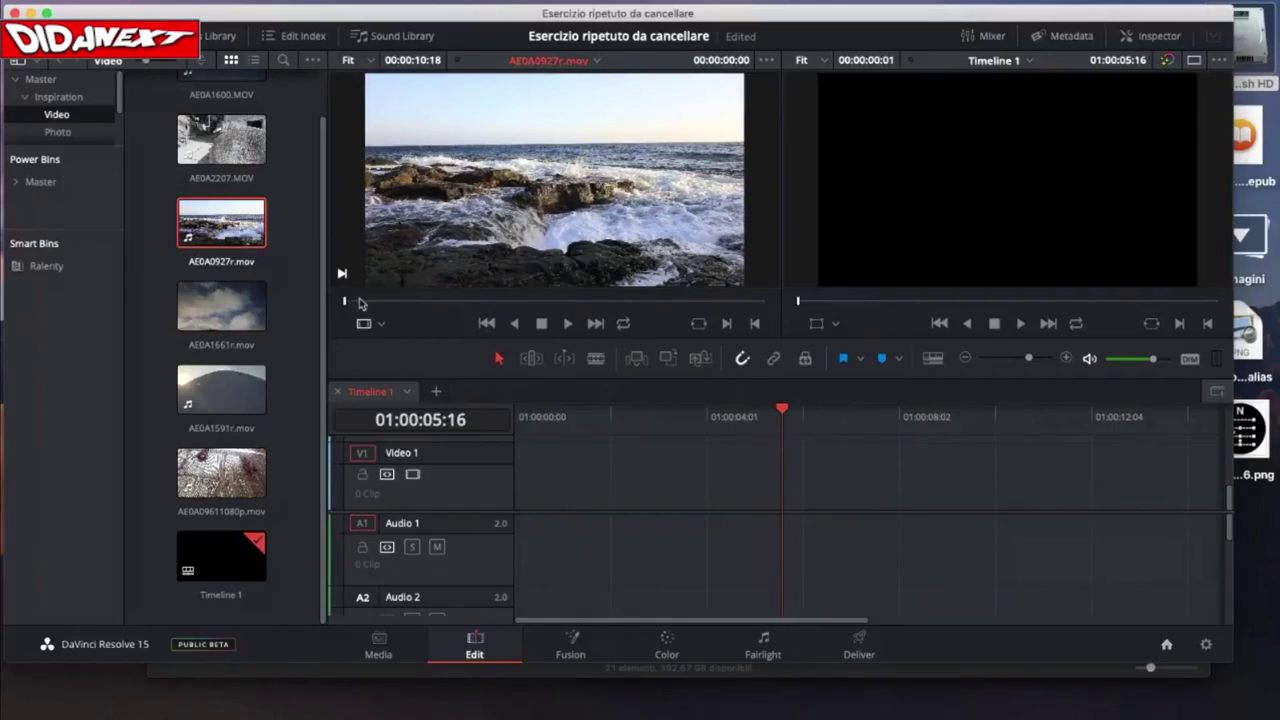
key("space")
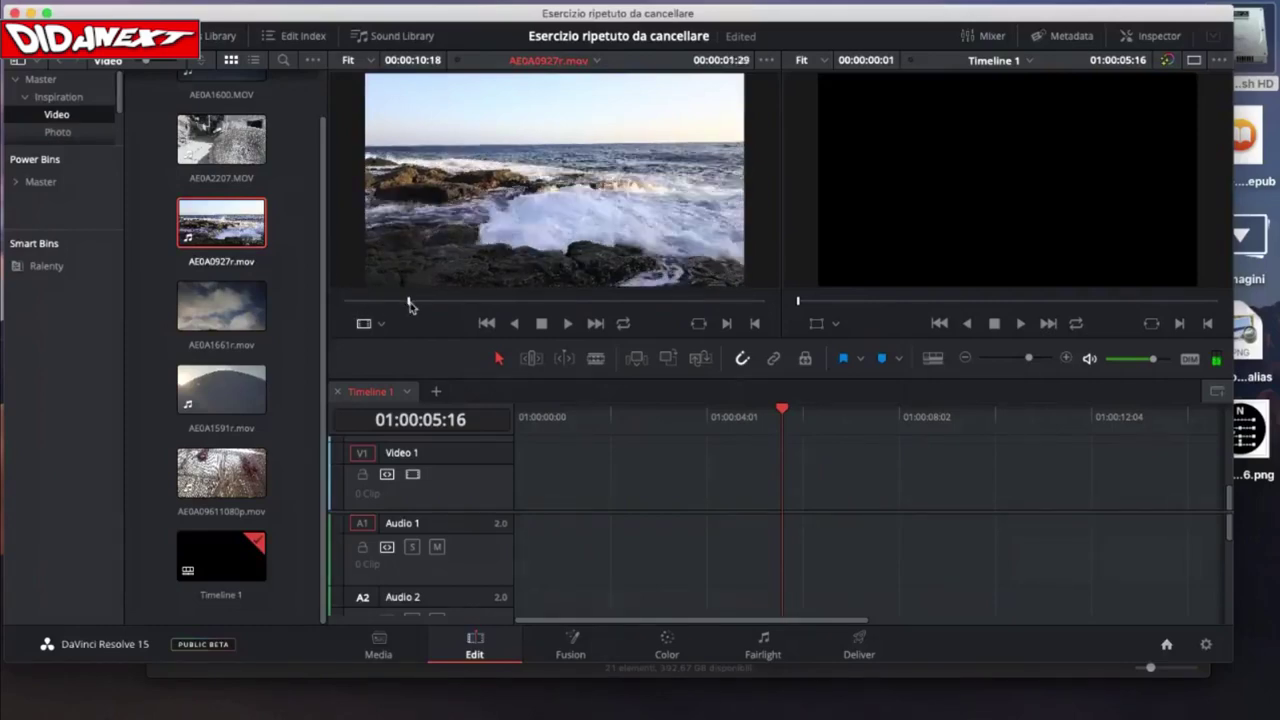
left_click(347, 301)
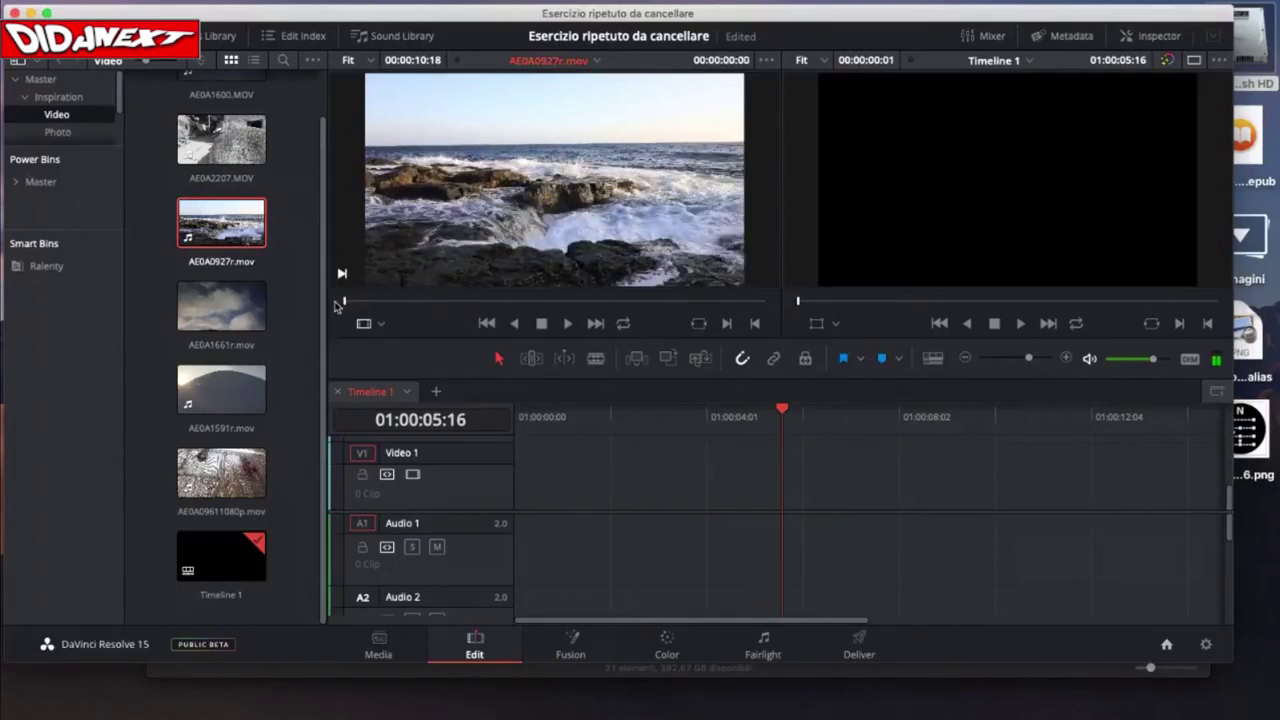
left_click_drag(408, 308, 330, 308)
key("space")
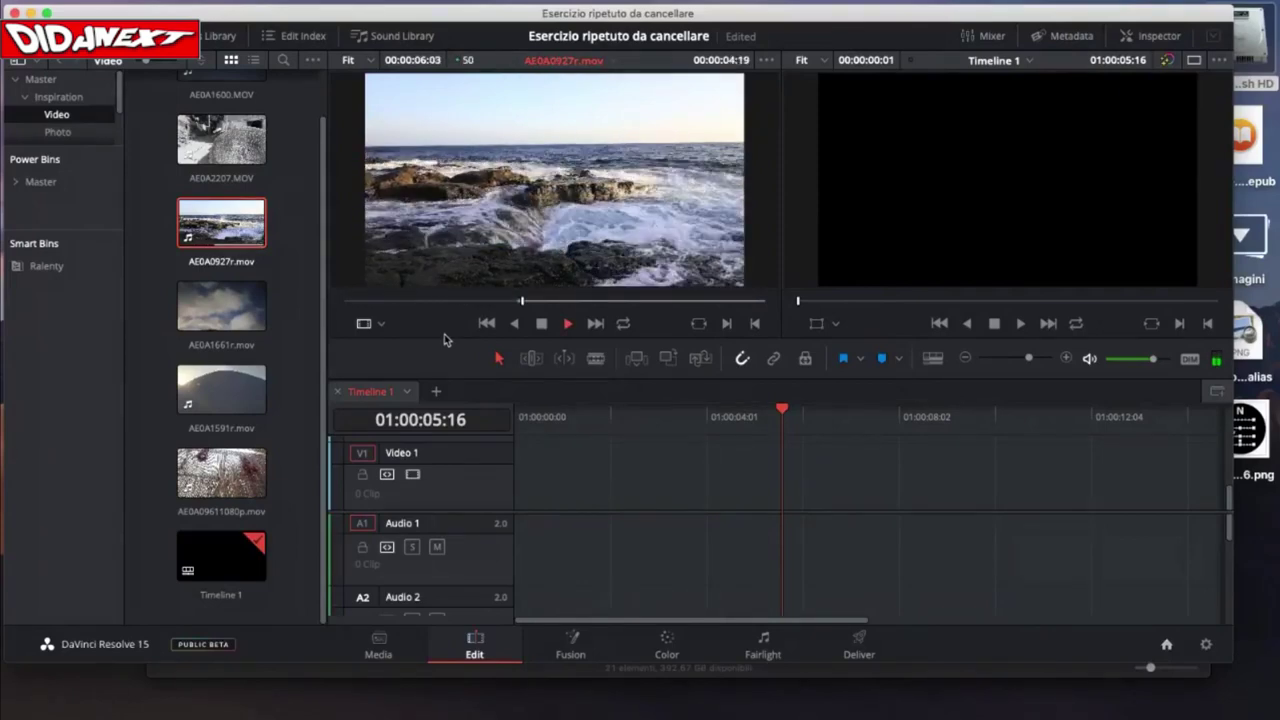
key("i")
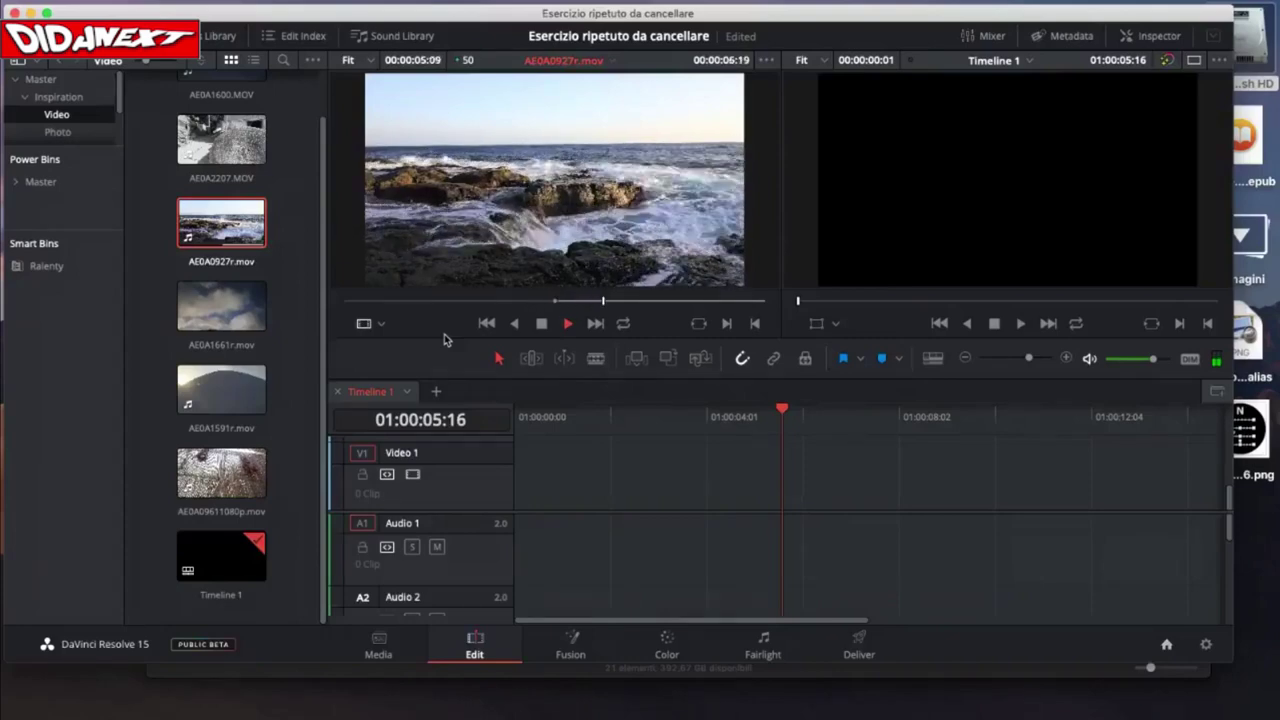
key("space")
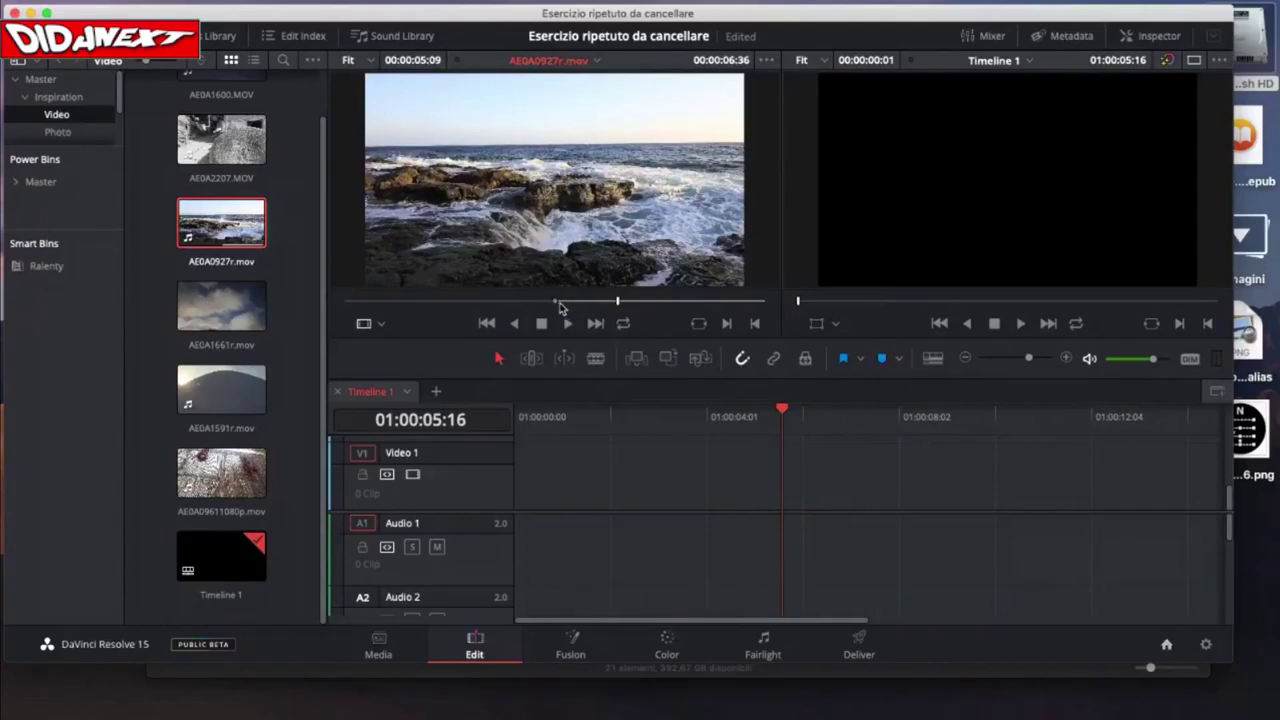
left_click_drag(617, 301, 556, 306)
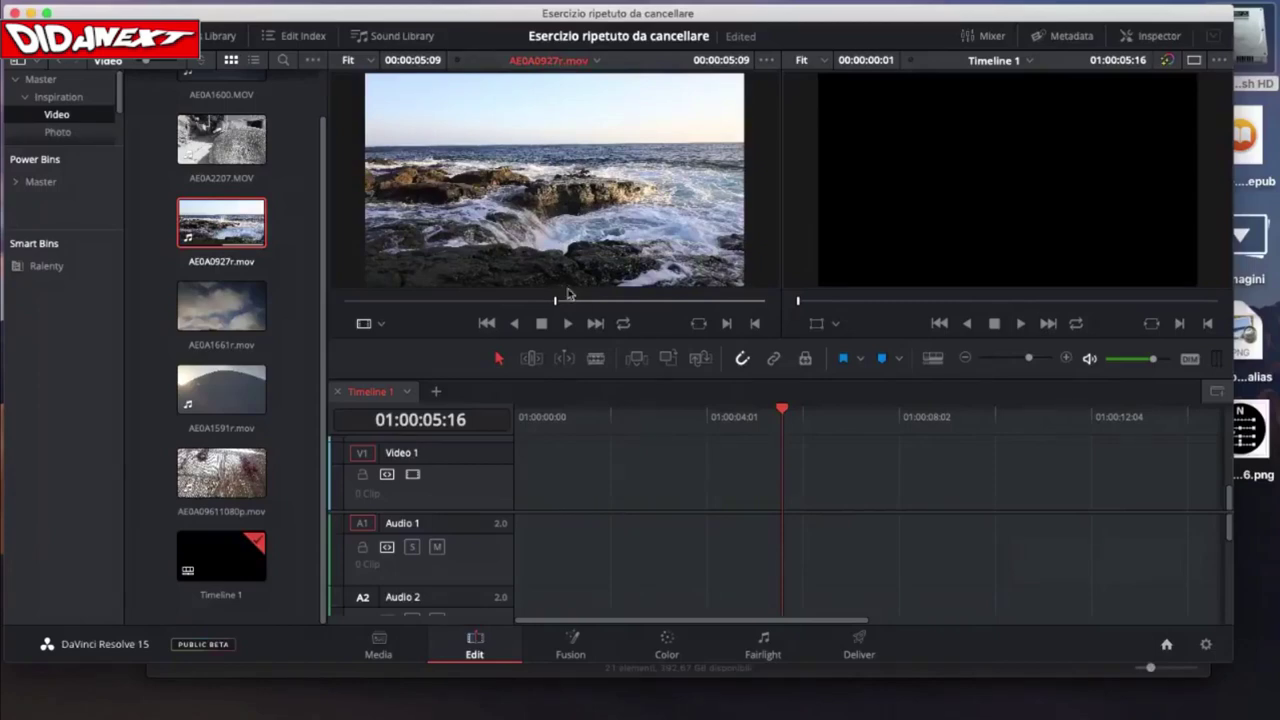
- Move the in point of AE0A0927r.mov back to the start of the source clip
left_click_drag(581, 300, 328, 310)
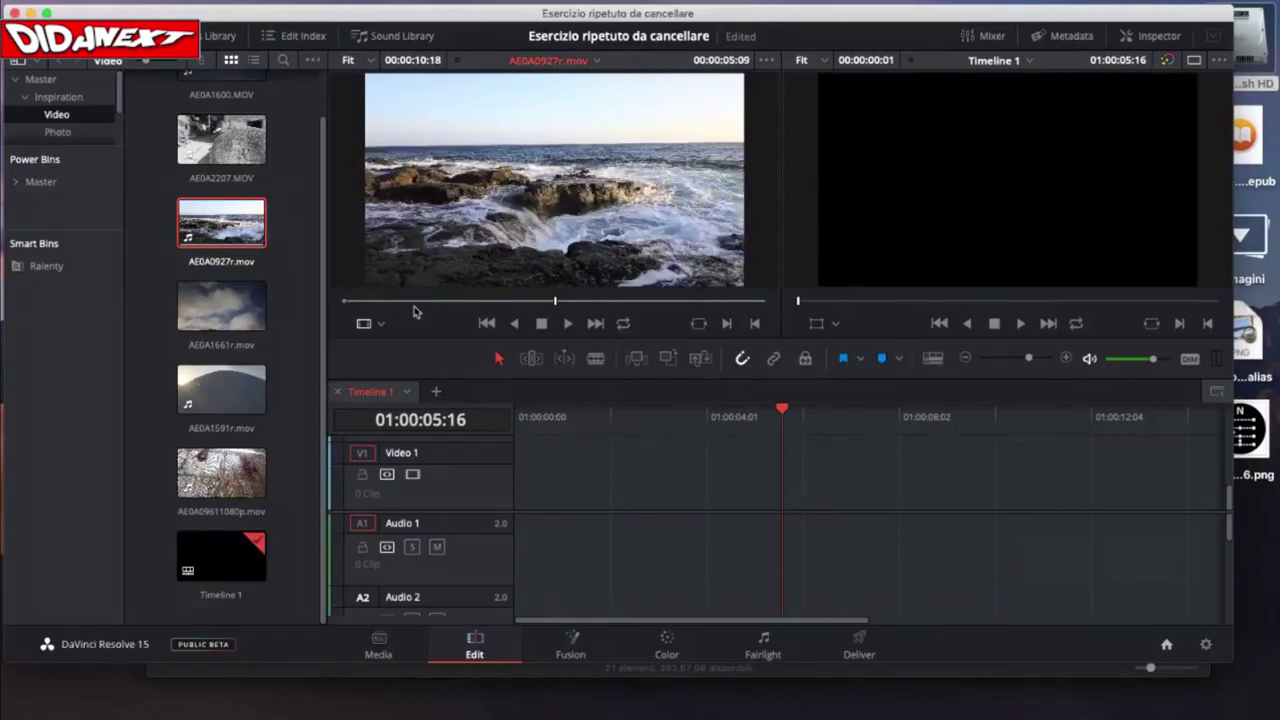
key("i")
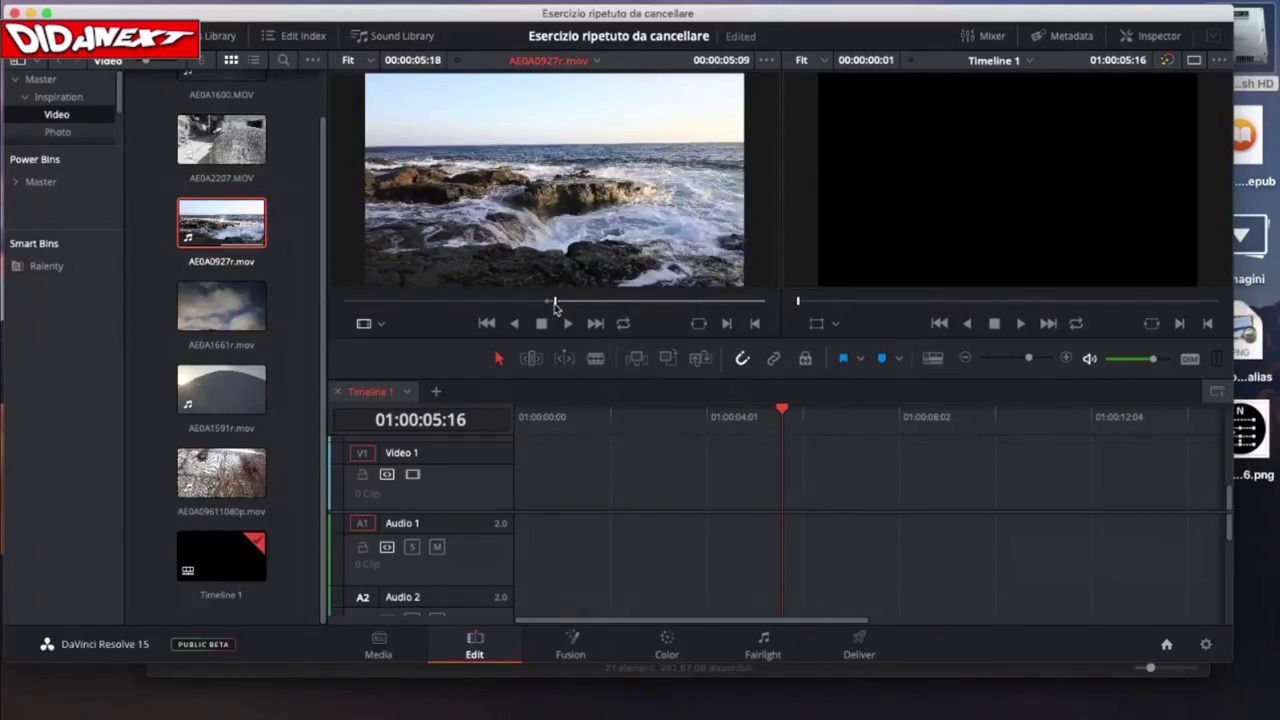
left_click_drag(555, 308, 354, 306)
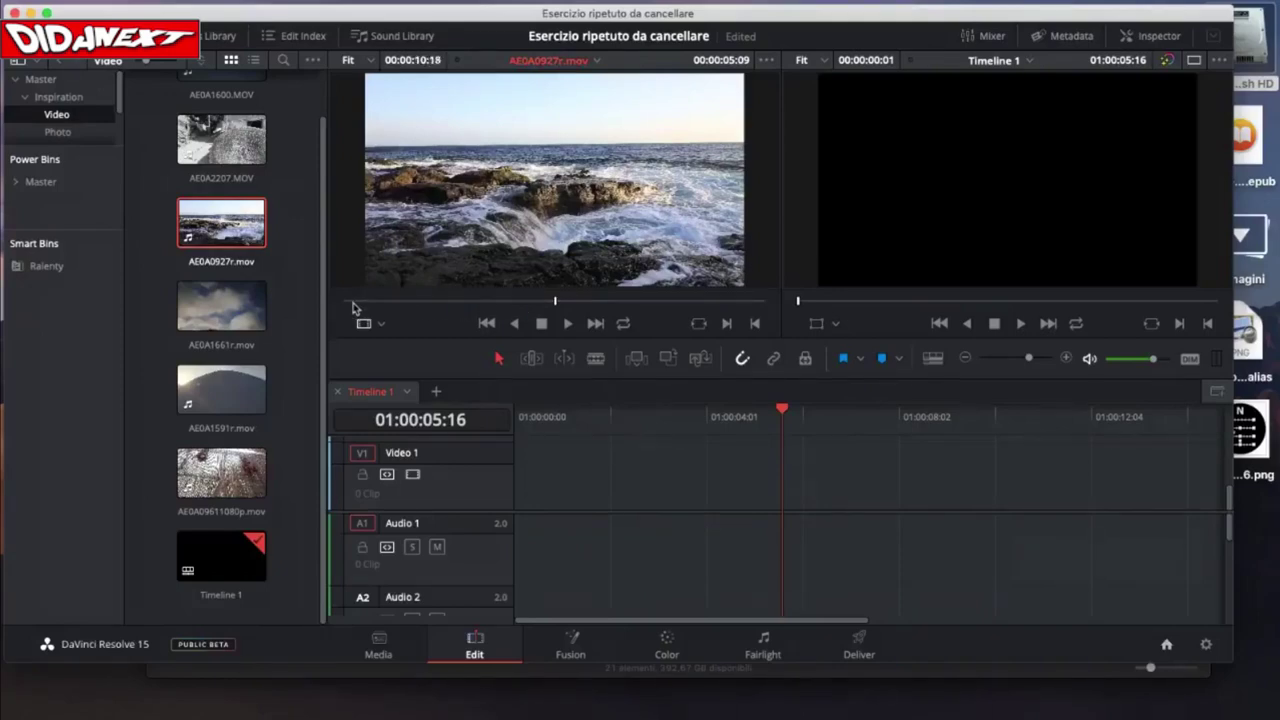
- Replay AE0A0927r.mov from its start, mark in and out points during playback, and extend the out point for a 00:03:39 duration
left_click_drag(554, 300, 343, 303)
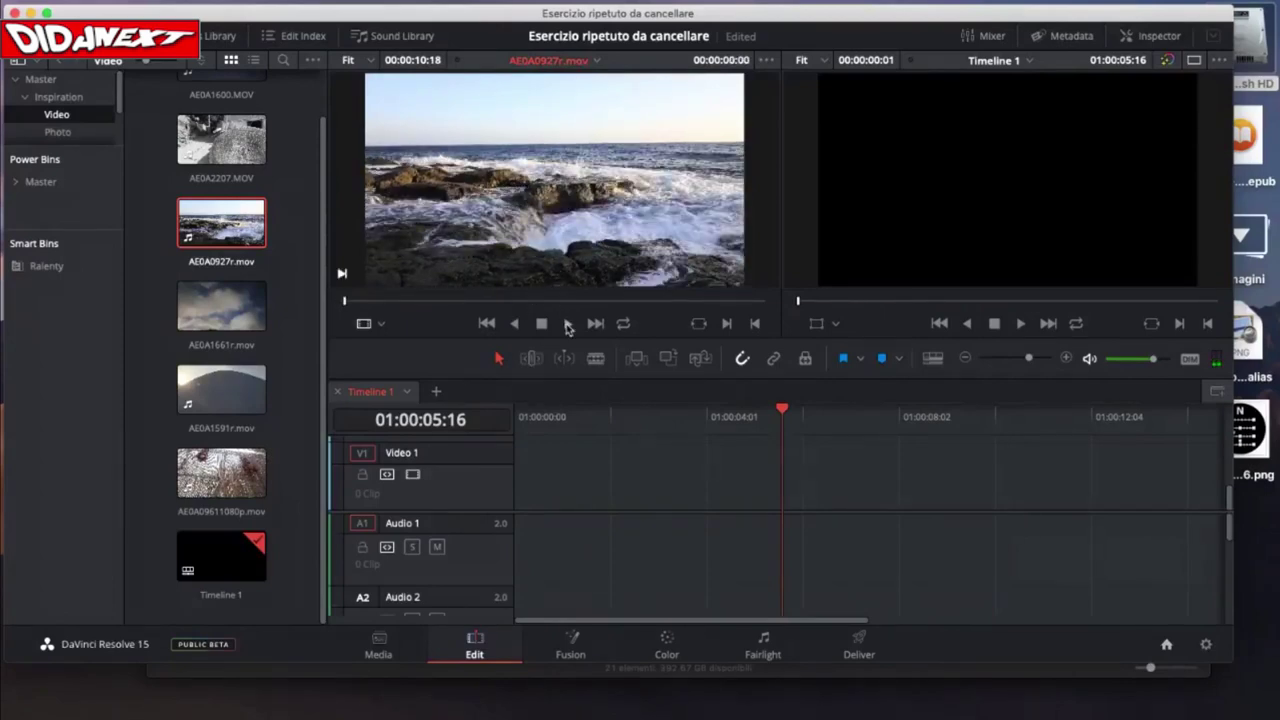
left_click(567, 324)
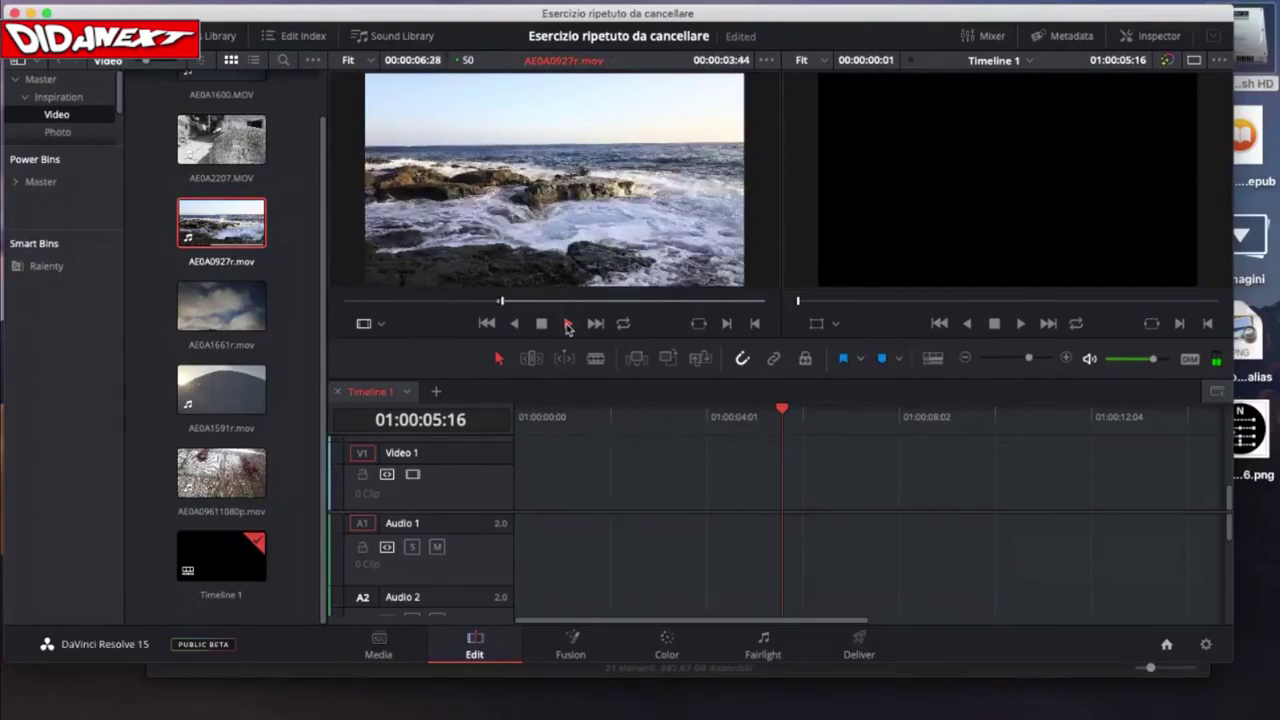
key("i")
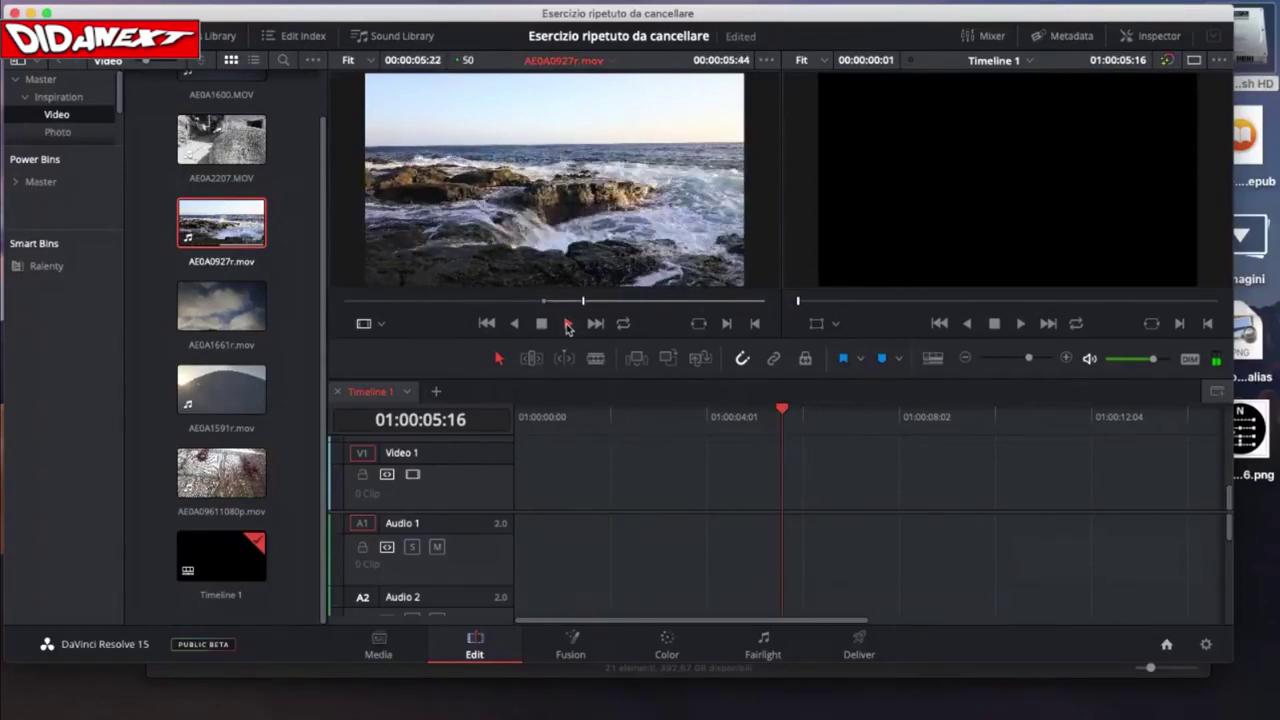
key("o")
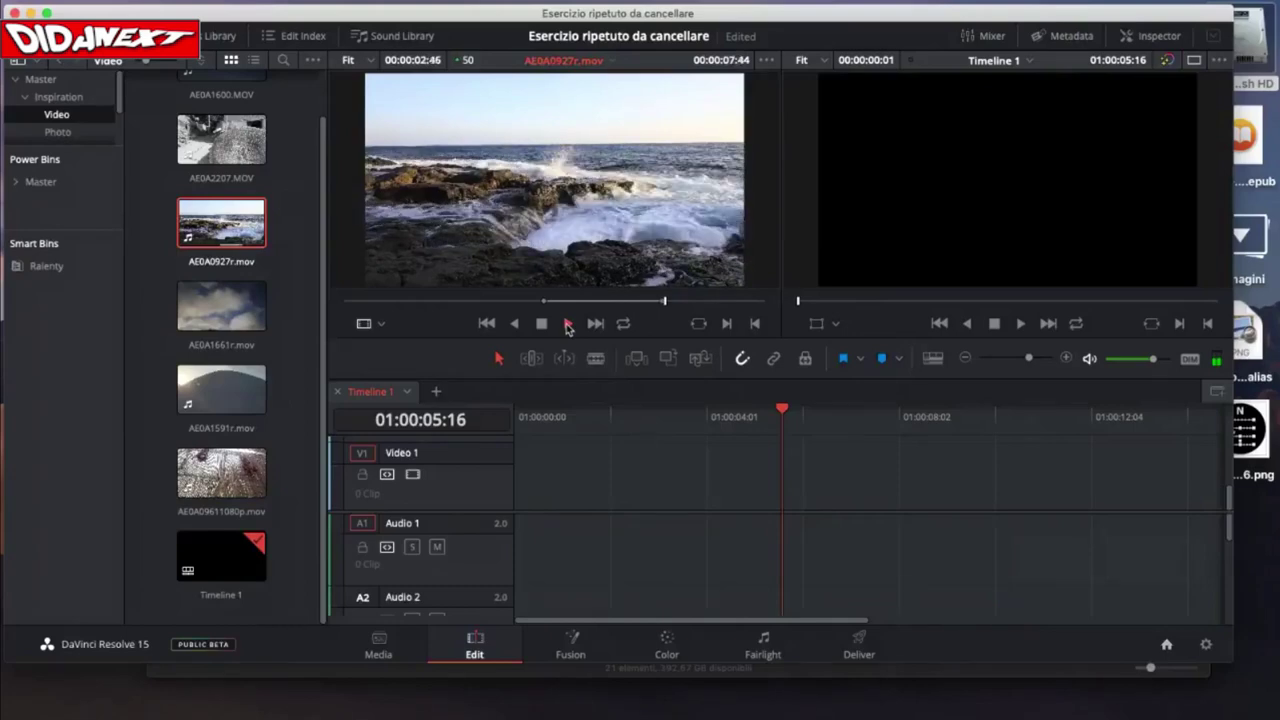
key("o")
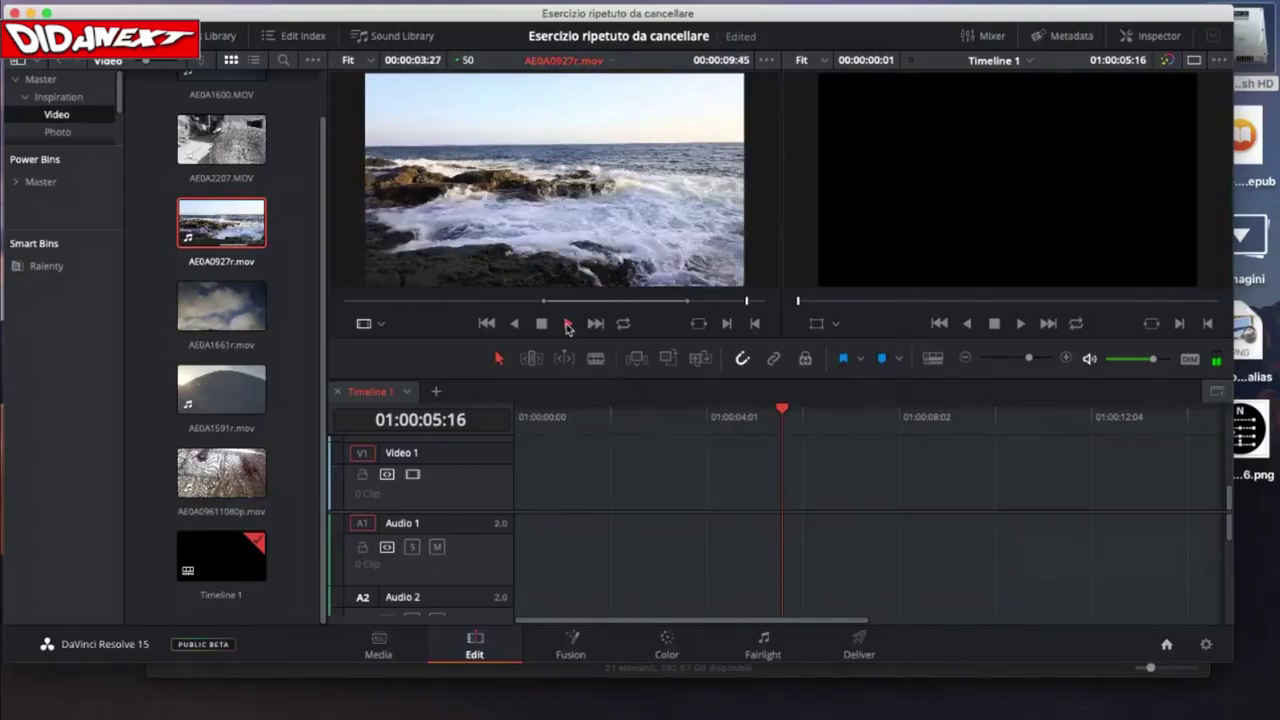
left_click(567, 324)
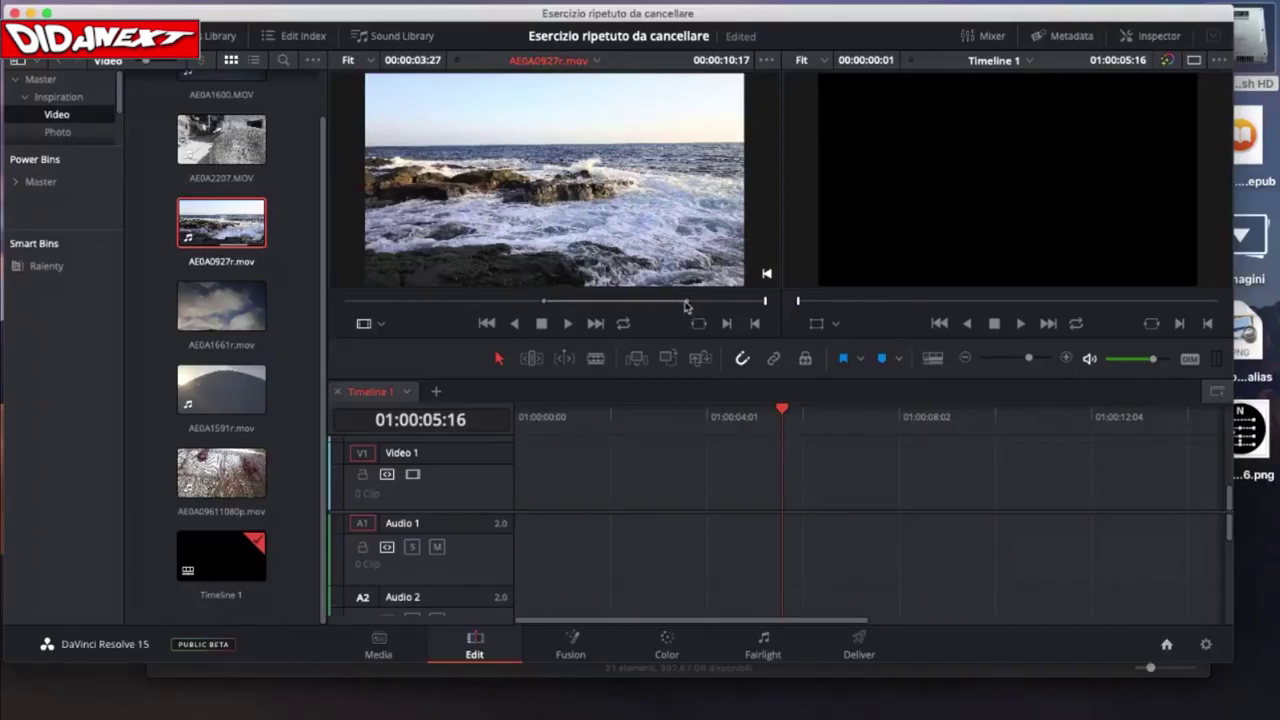
mouse_move(687, 305)
left_mouse_down()
mouse_move(671, 306)
mouse_move(696, 304)
left_mouse_up()
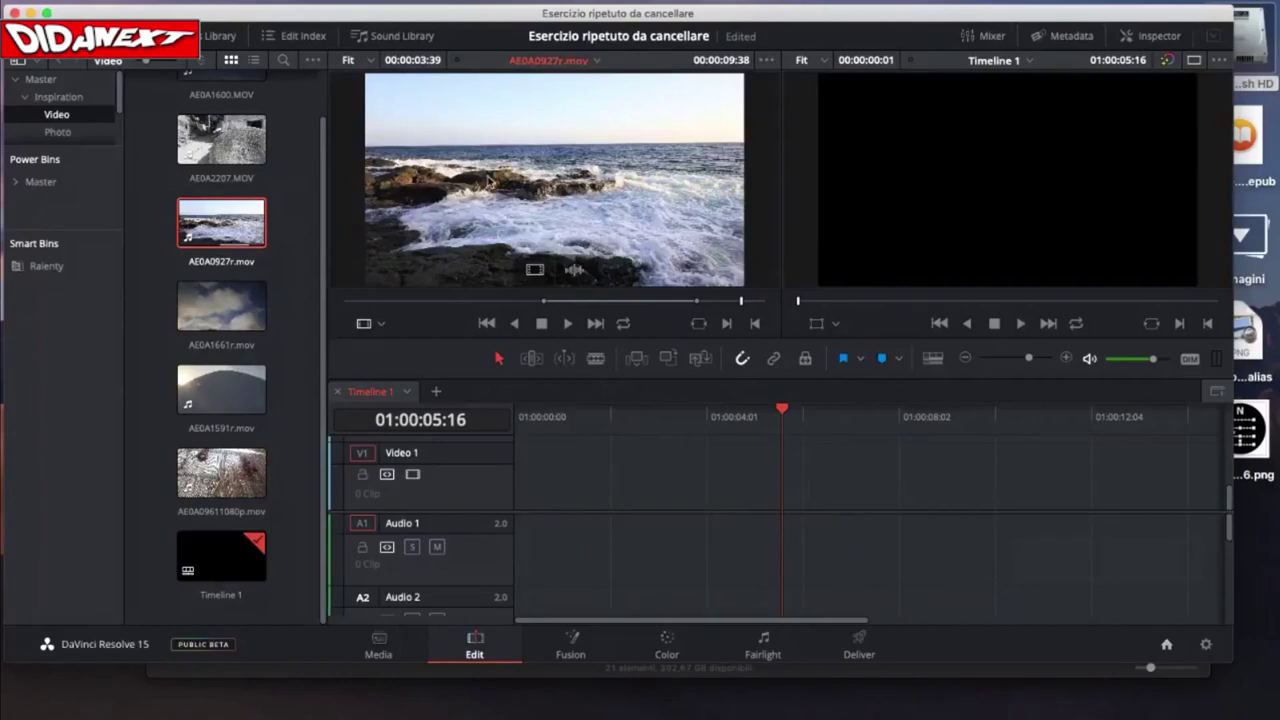
- Add the marked part of AE0A0927r.mov at the start of Timeline 1, play it through, and return the playhead to its start
left_click_drag(486, 178, 522, 462)
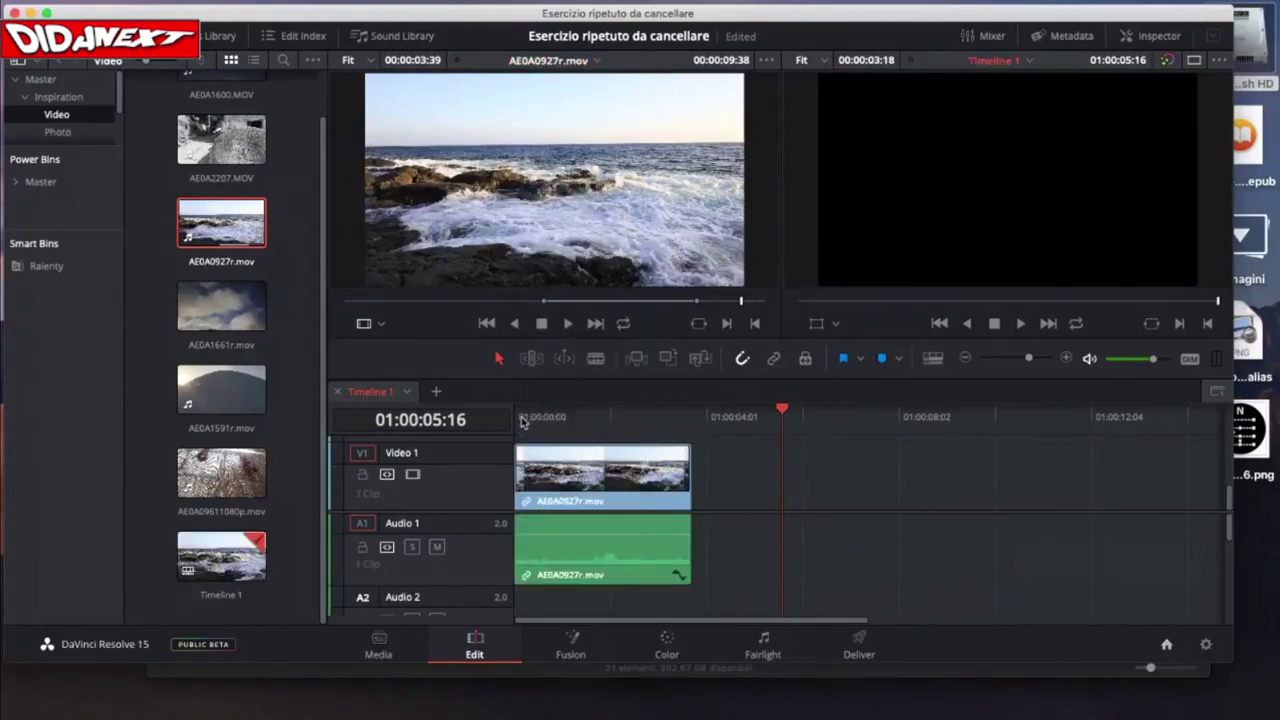
left_click(516, 414)
key("space")
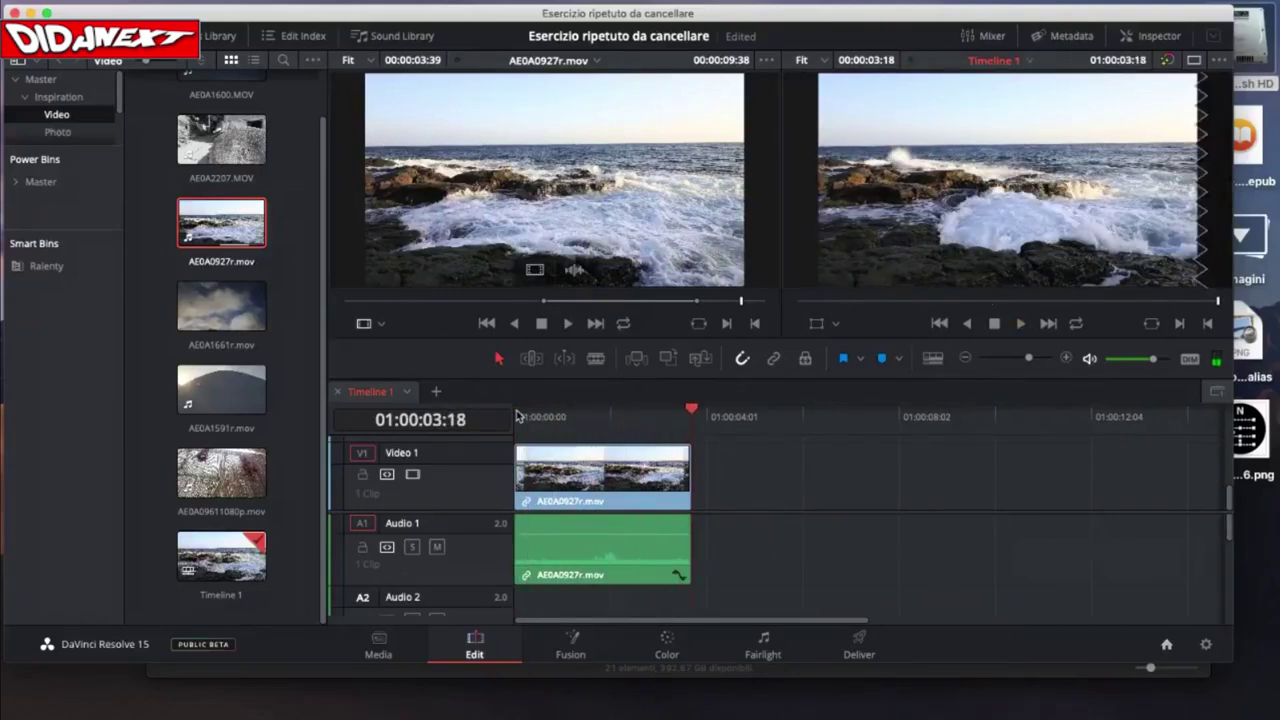
left_click_drag(678, 418, 514, 418)
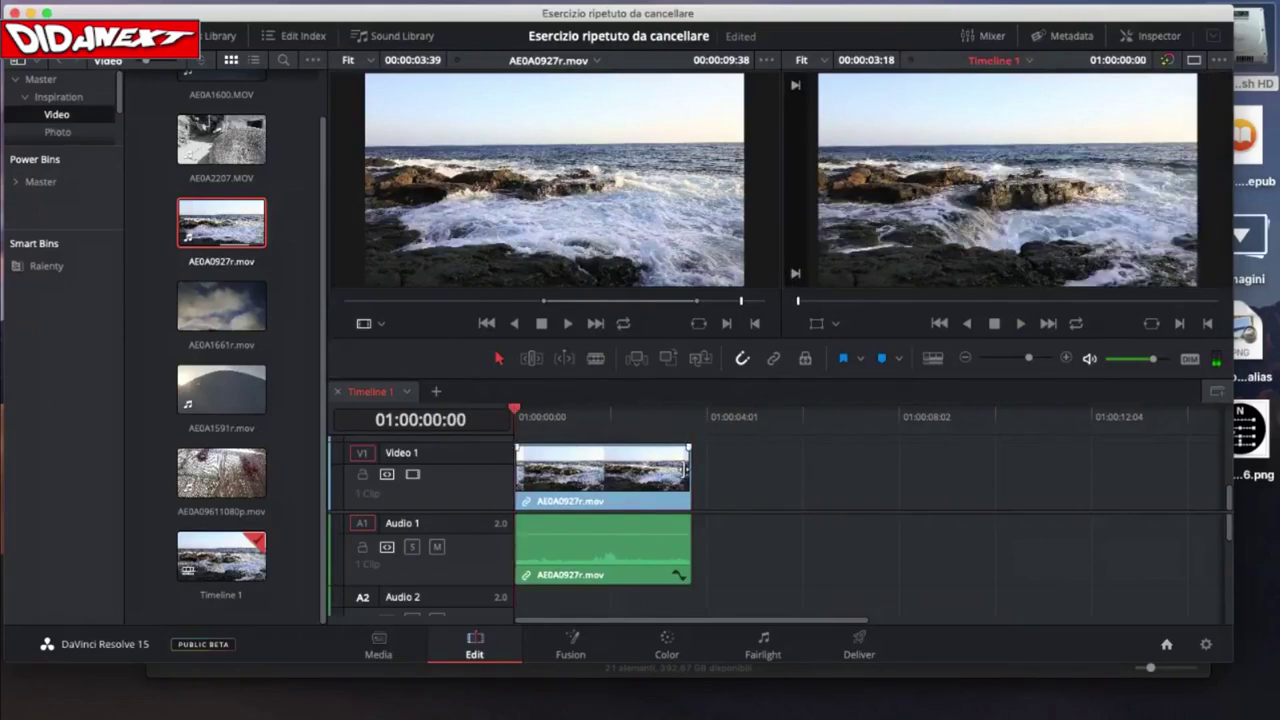
- Delete the video part and the audio part of AE0A0927r.mov from the timeline one after the other
left_click(207, 238)
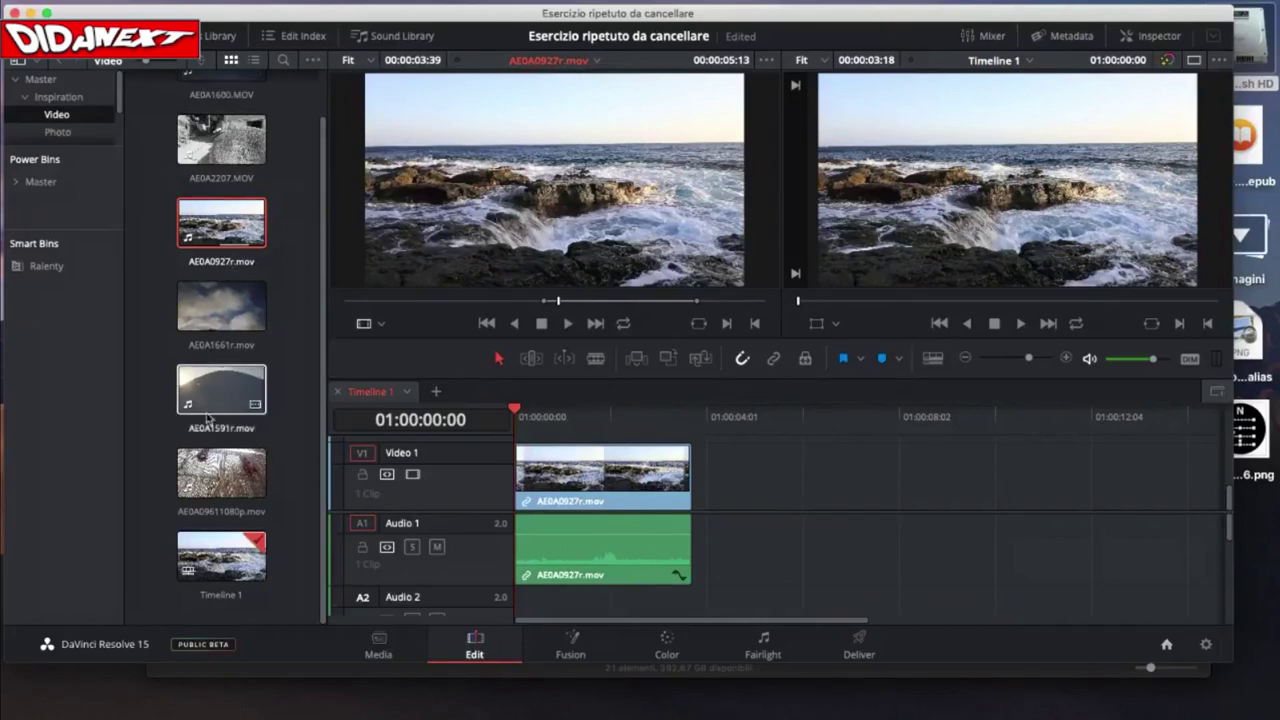
left_click(632, 483)
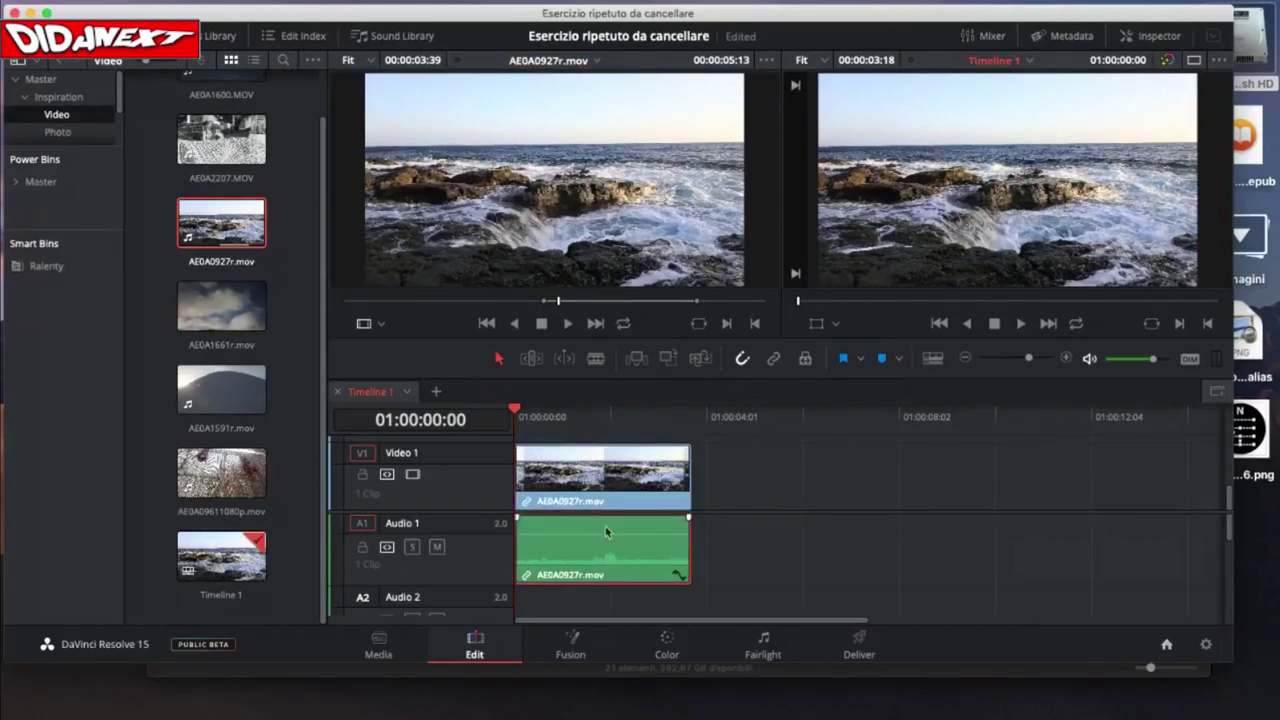
key("BackSpace")
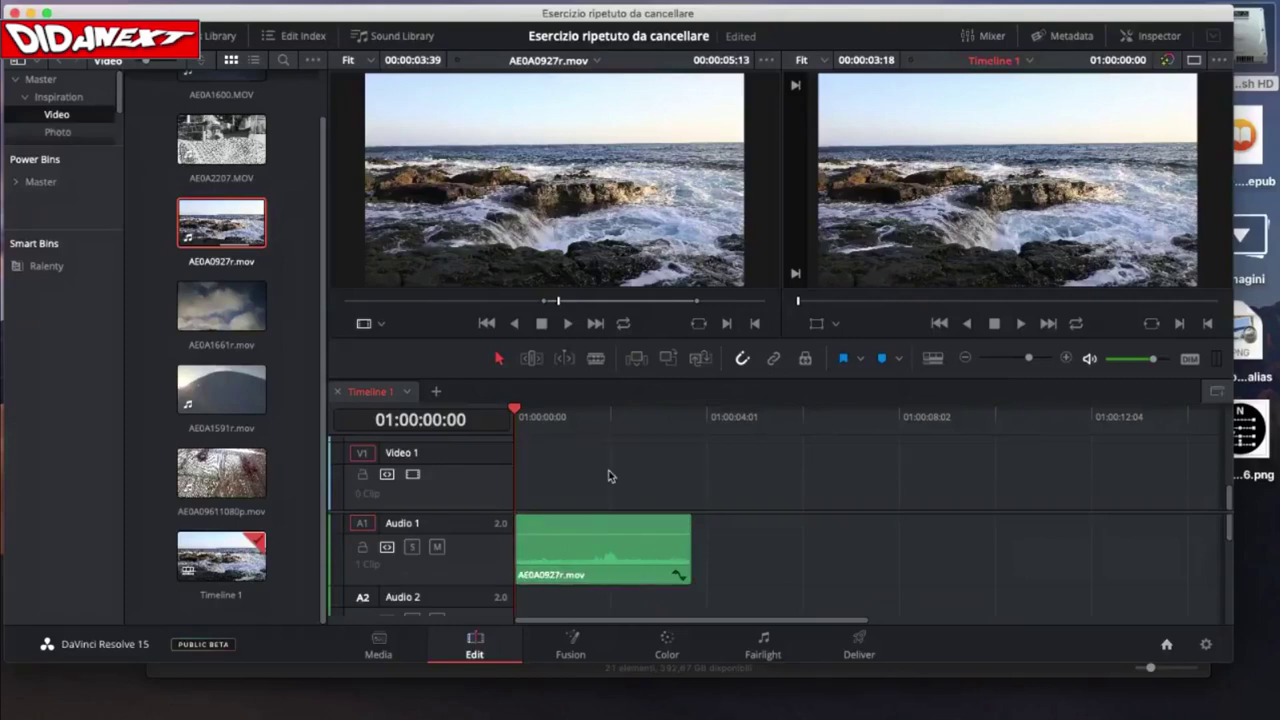
left_click(609, 527)
key("BackSpace")
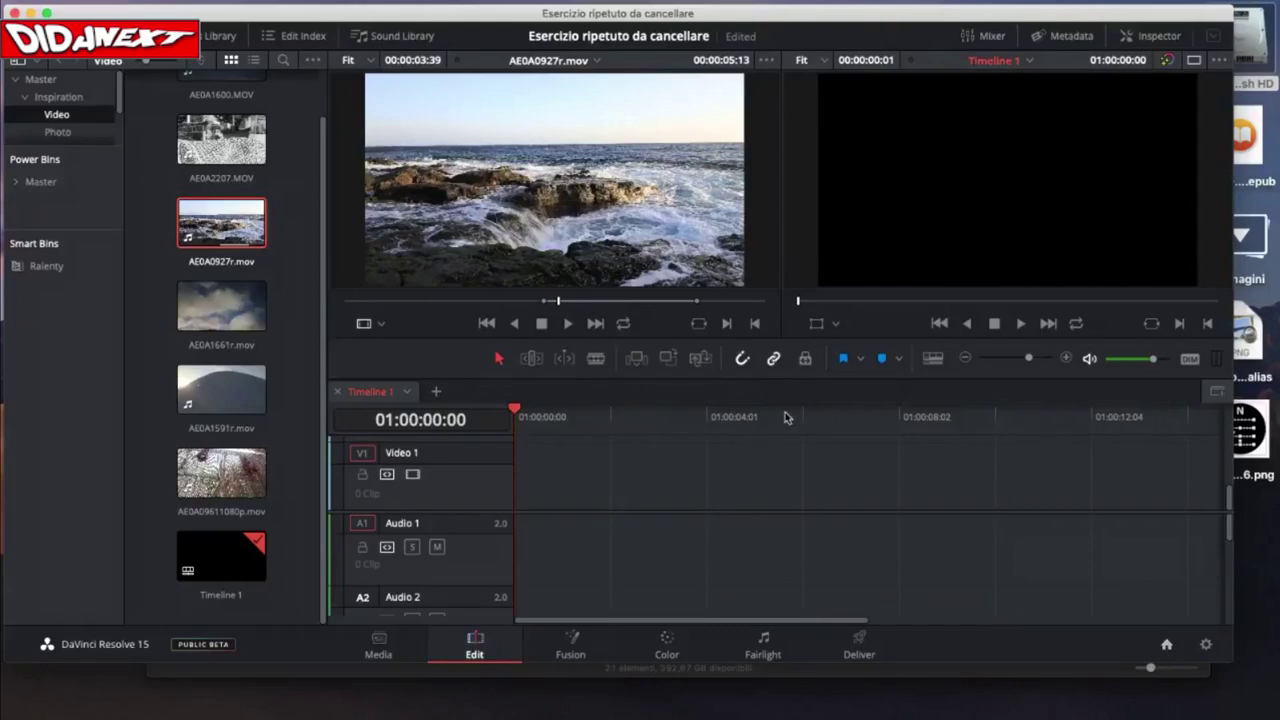
- Turn on linked selection, then add the marked part of AE0A0927r.mov to the timeline and delete its video and audio together
left_click(772, 360)
left_click(221, 228)
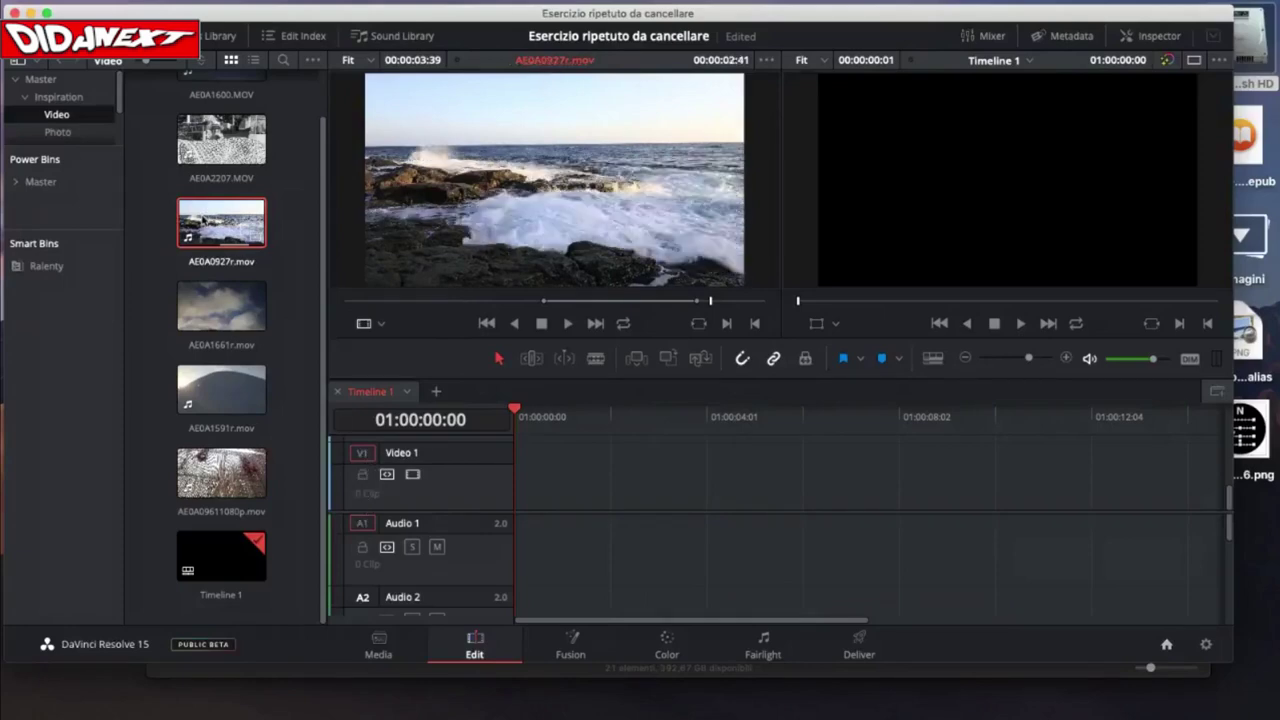
left_click_drag(203, 220, 555, 553)
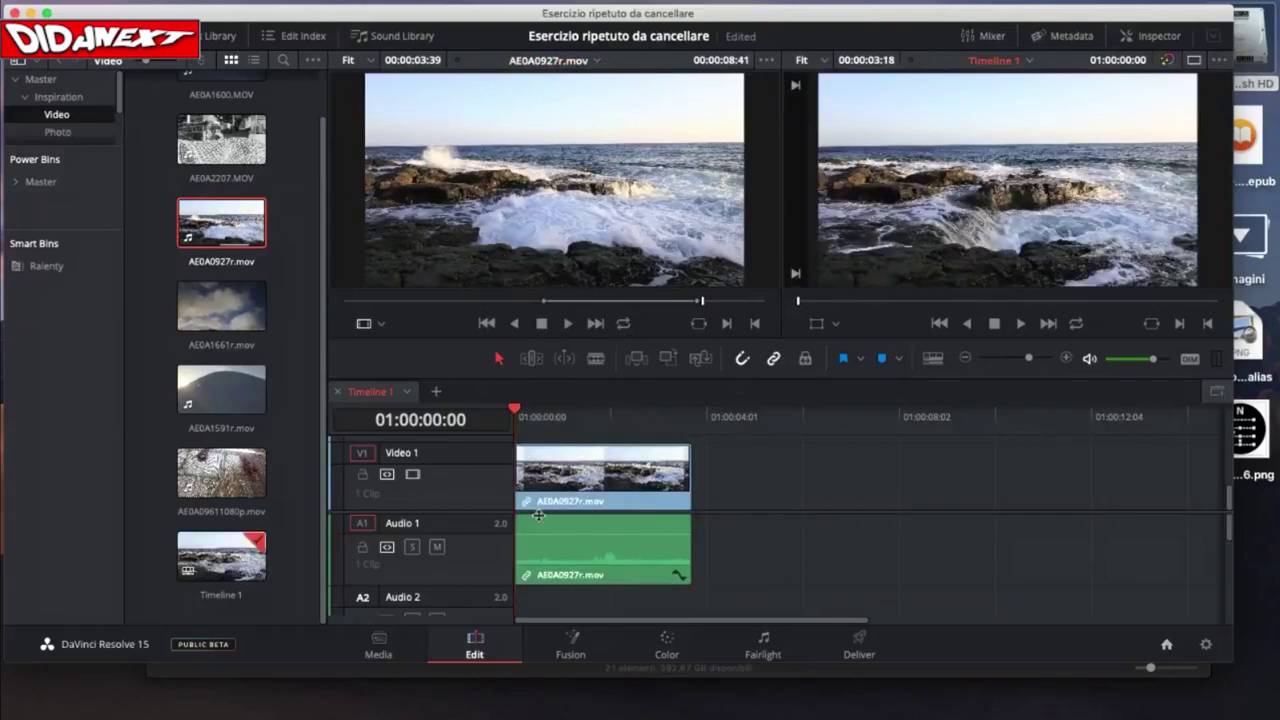
left_click(608, 536)
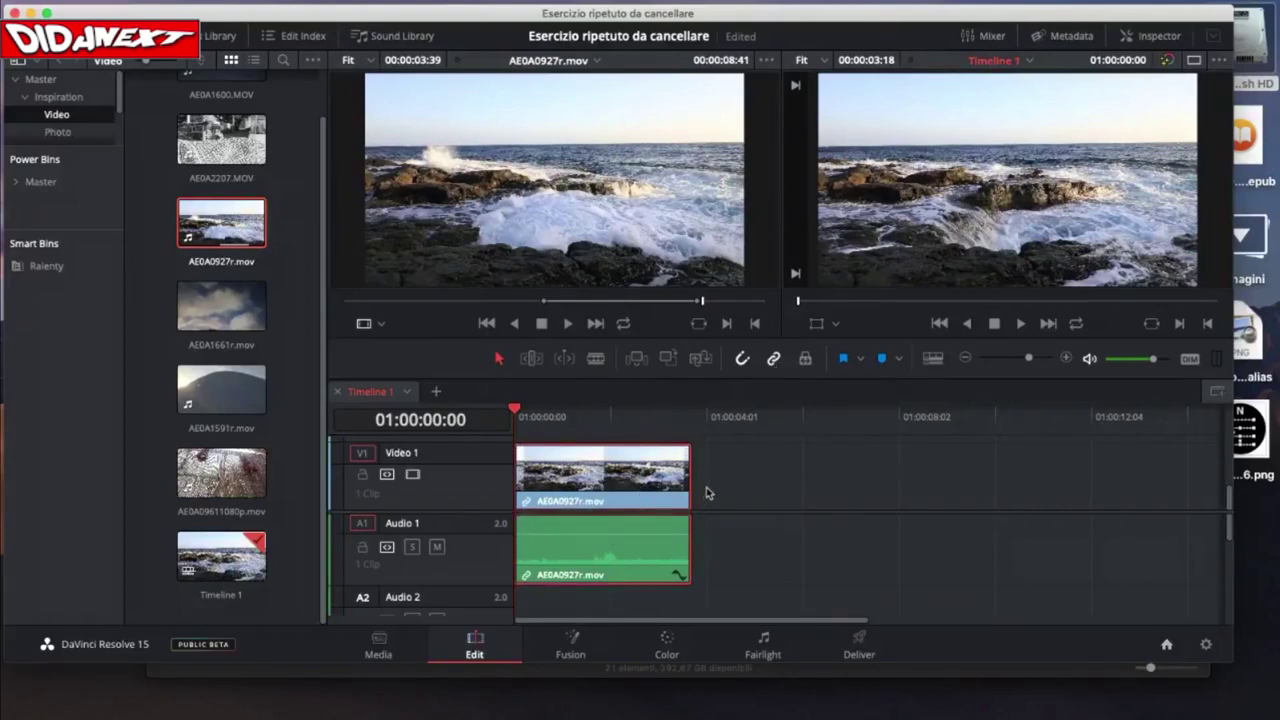
key("Delete")
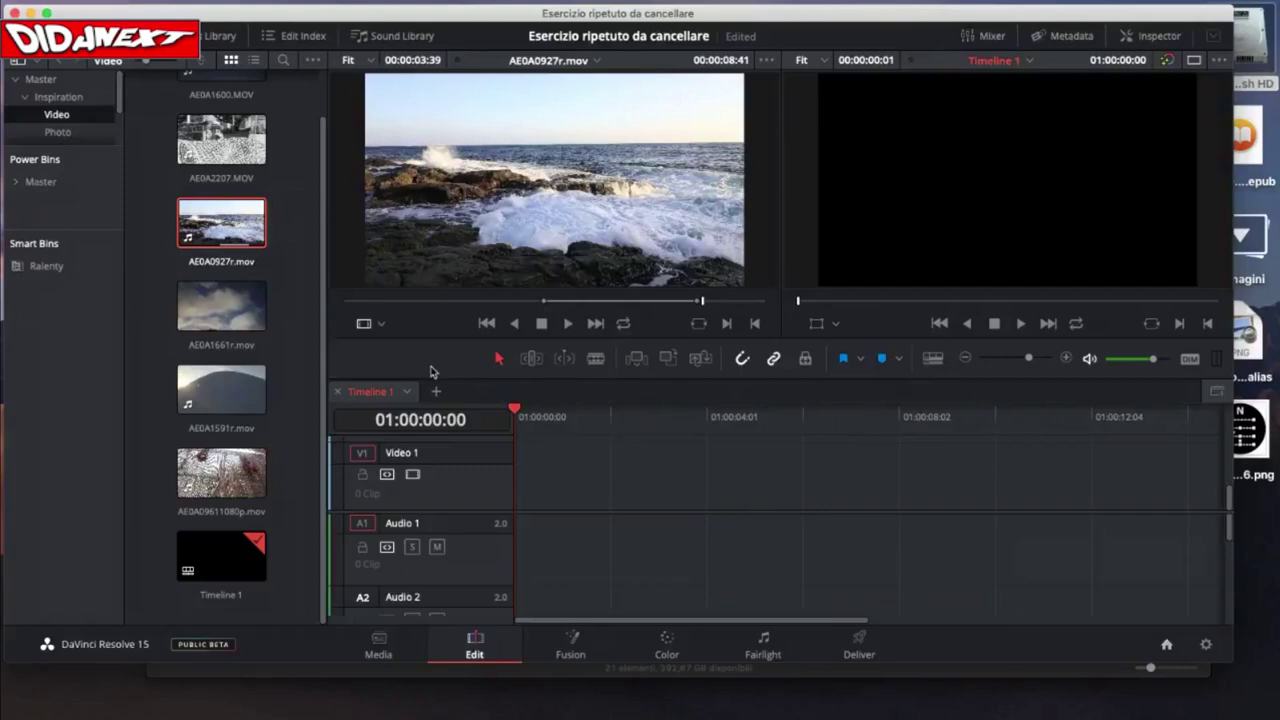
- Toggle the A1 audio destination, add the marked part of AE0A0927r.mov at the timeline start, and delete the linked clips again
left_click(368, 525)
left_click(364, 524)
left_click_drag(250, 235, 490, 500)
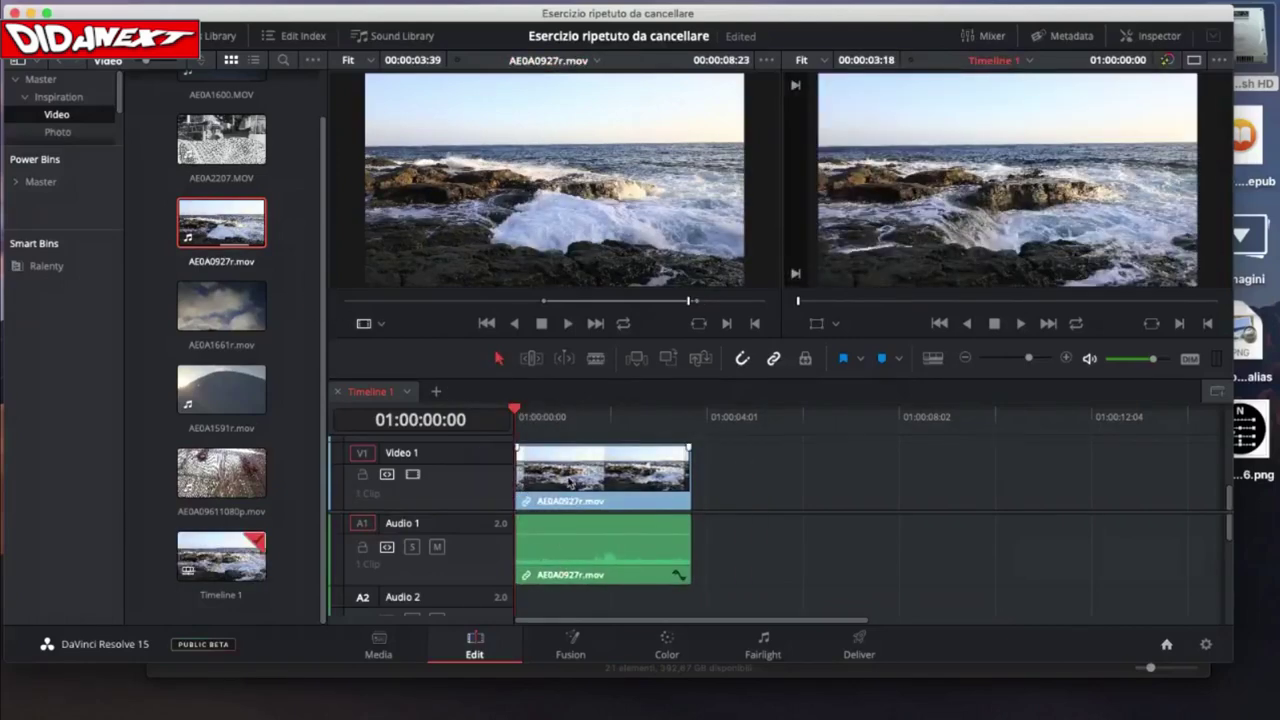
left_click(569, 481)
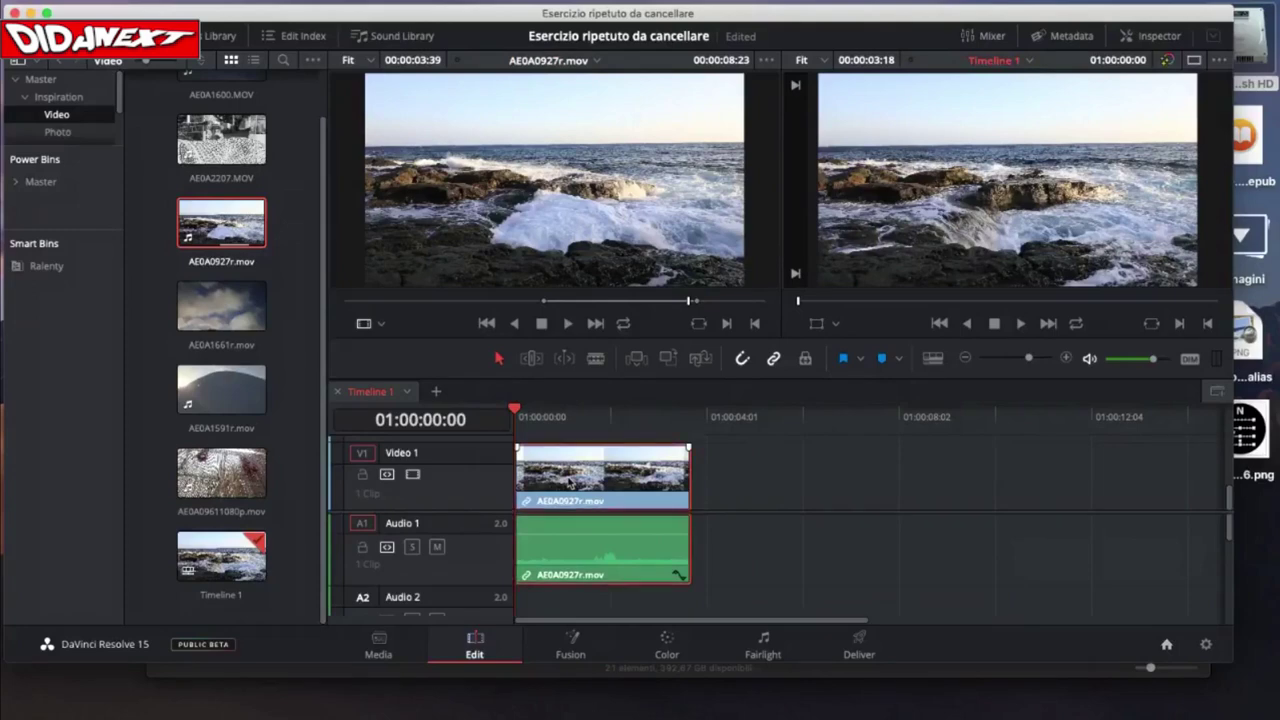
key("Delete")
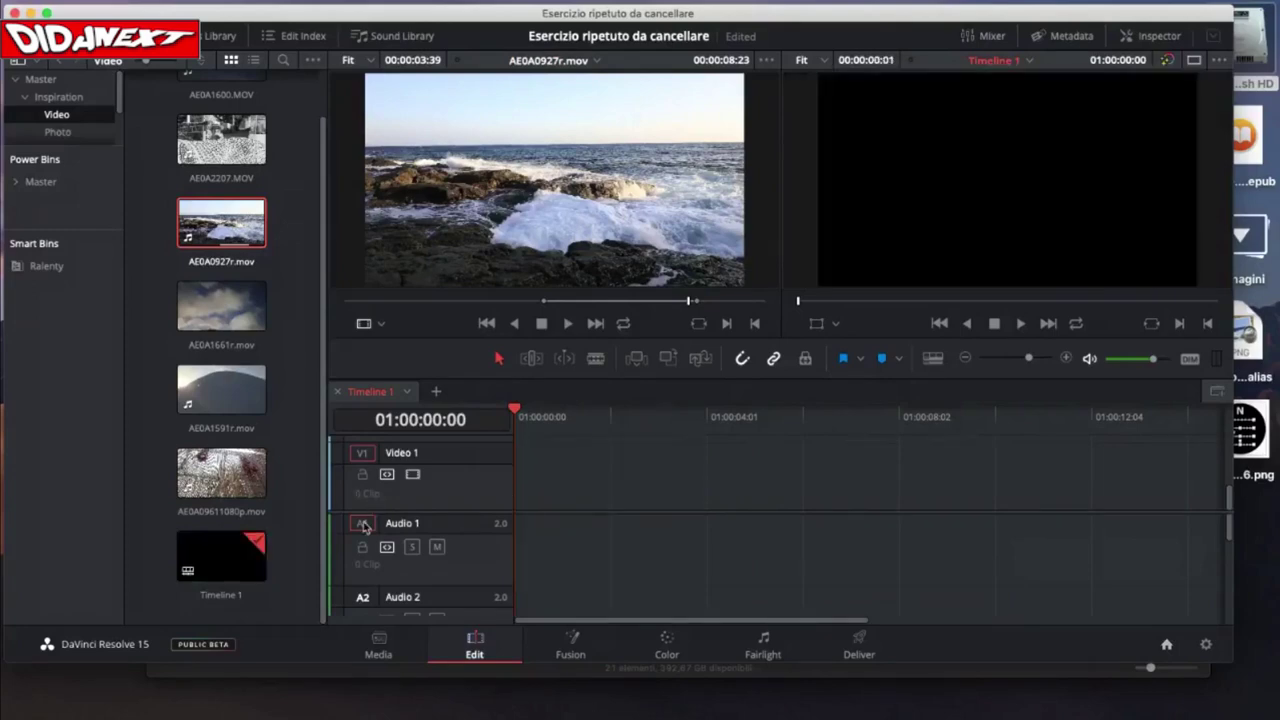
- Add only the video of AE0A0927r.mov's marked part at the start of Video 1 and move the playhead to its end
left_click_drag(535, 269, 514, 461)
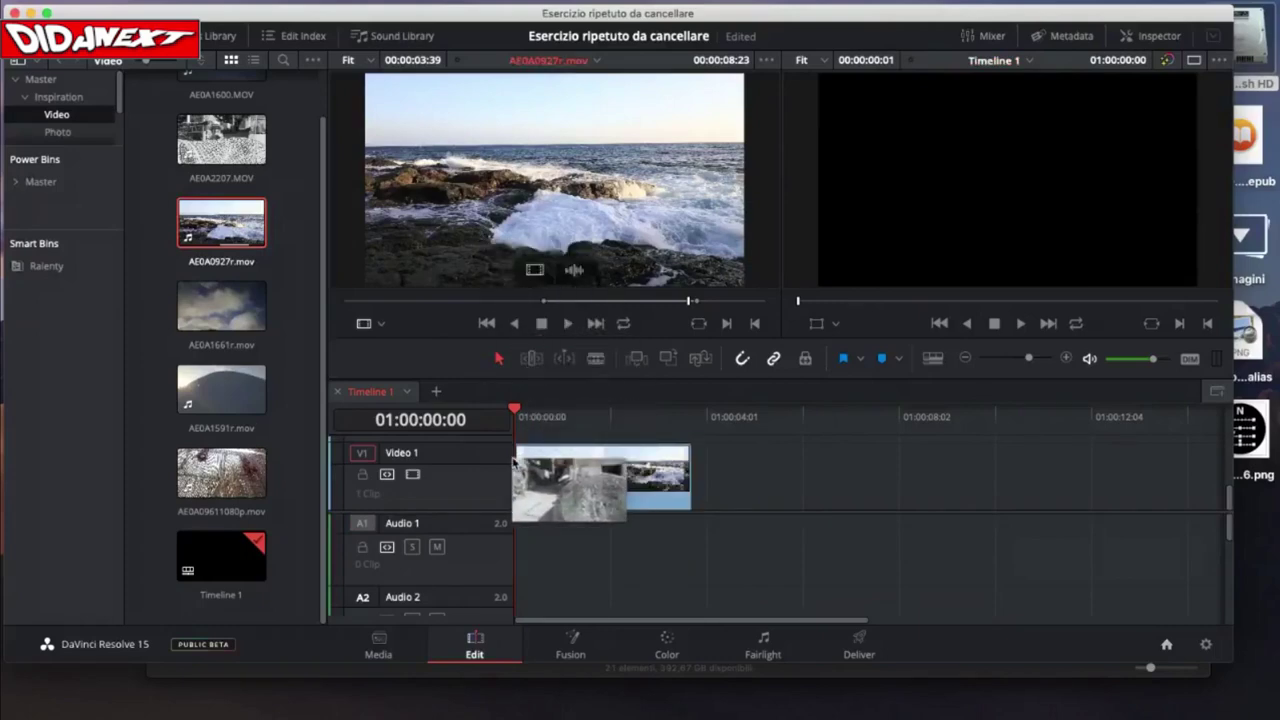
left_click_drag(514, 461, 515, 462)
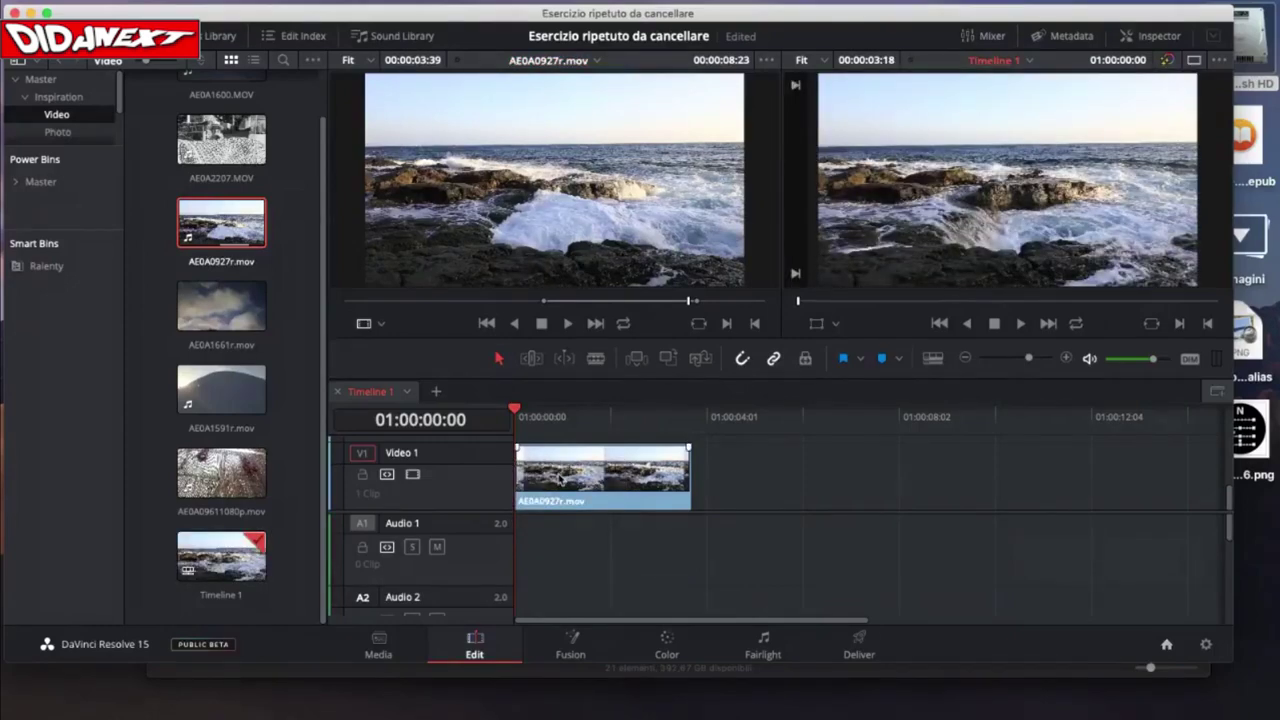
left_click_drag(515, 411, 688, 417)
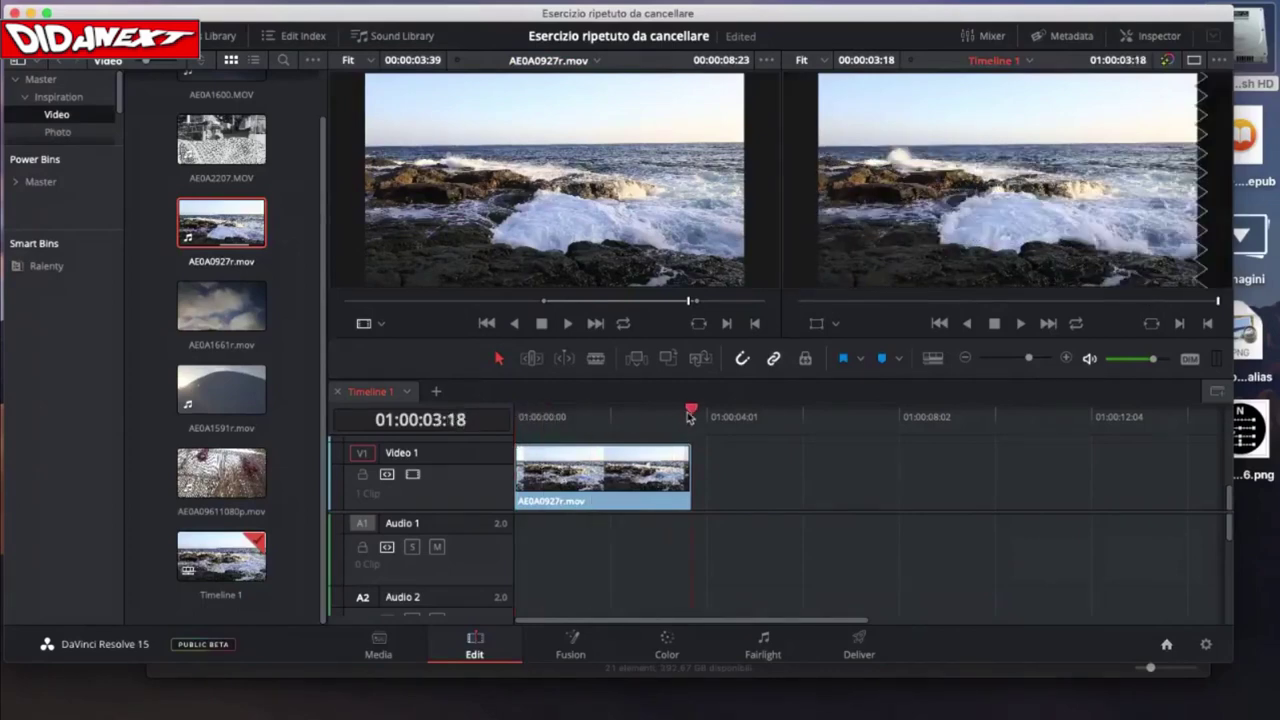
- Play AE0A1661r.mov from its start, mark in and out points during playback, and shorten the out point for a 00:01:12 duration
left_click(228, 310)
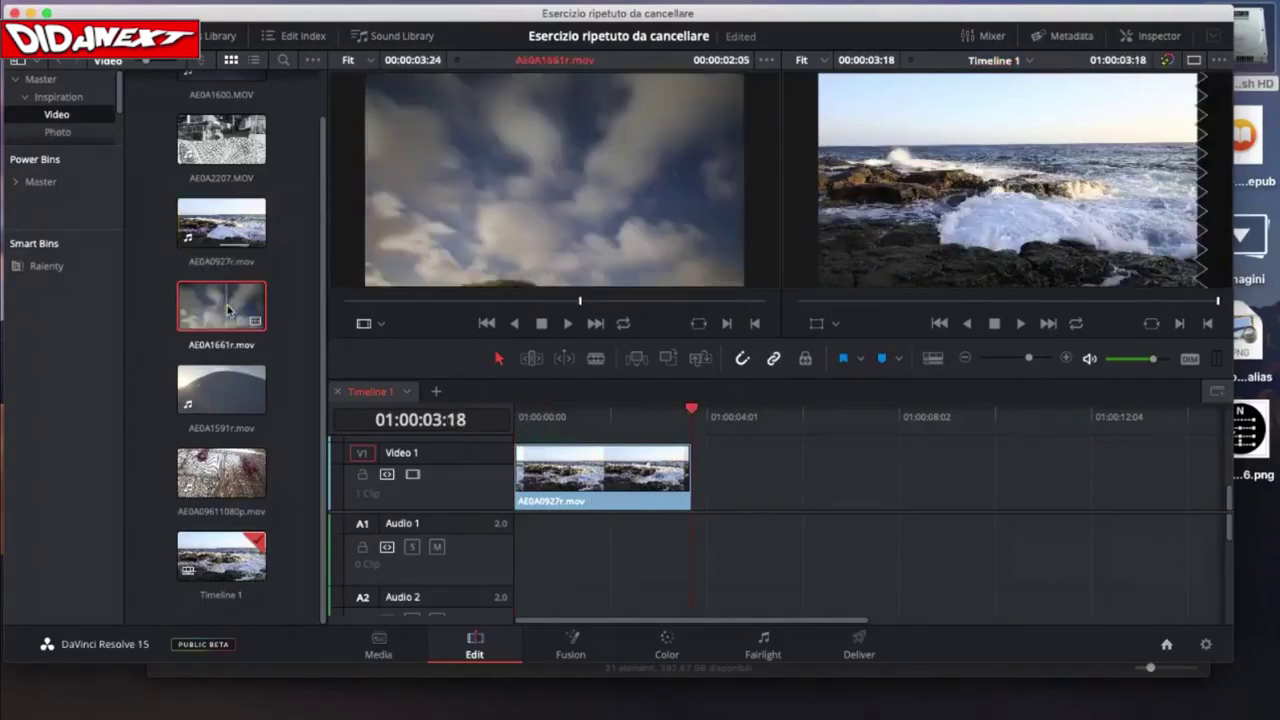
left_click(346, 301)
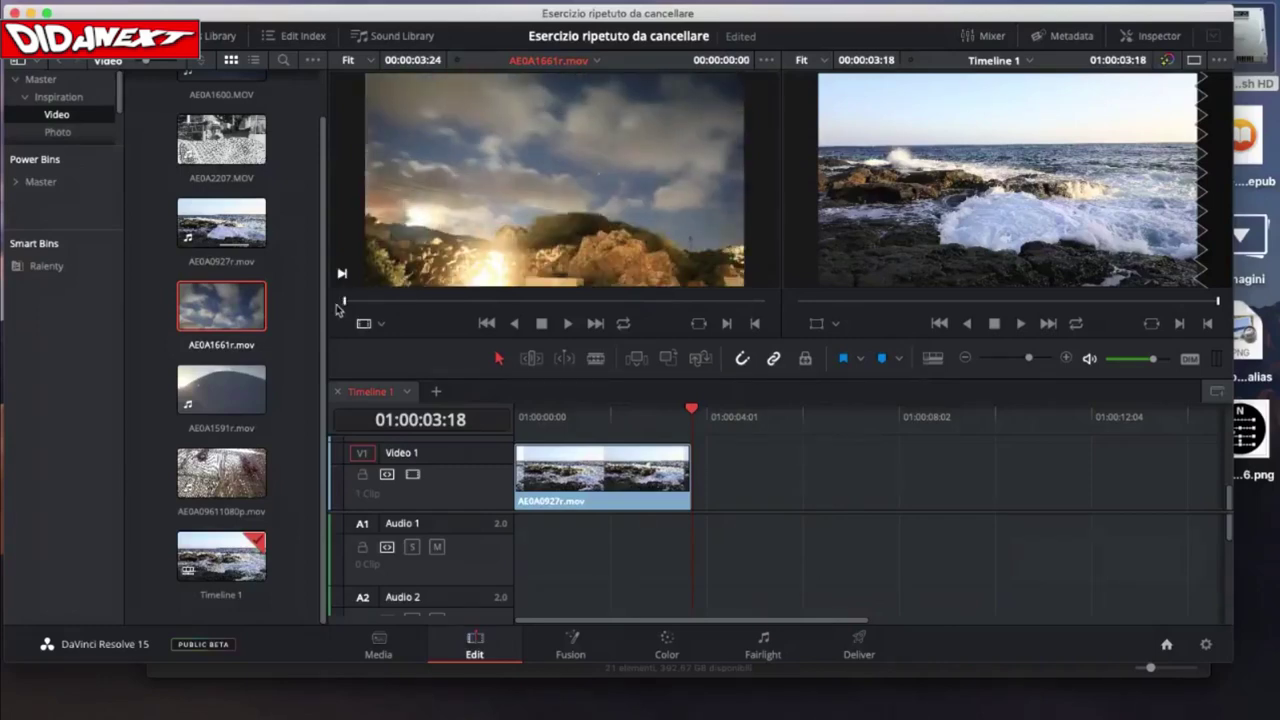
key("space")
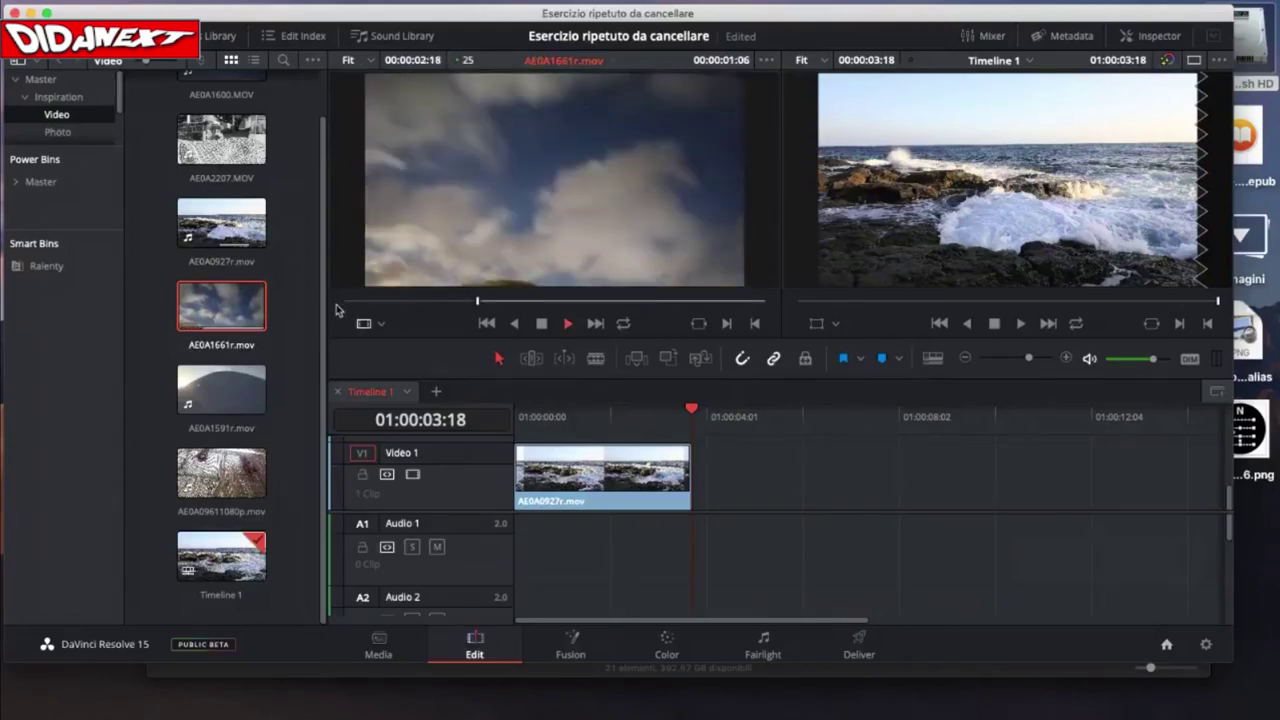
key("i")
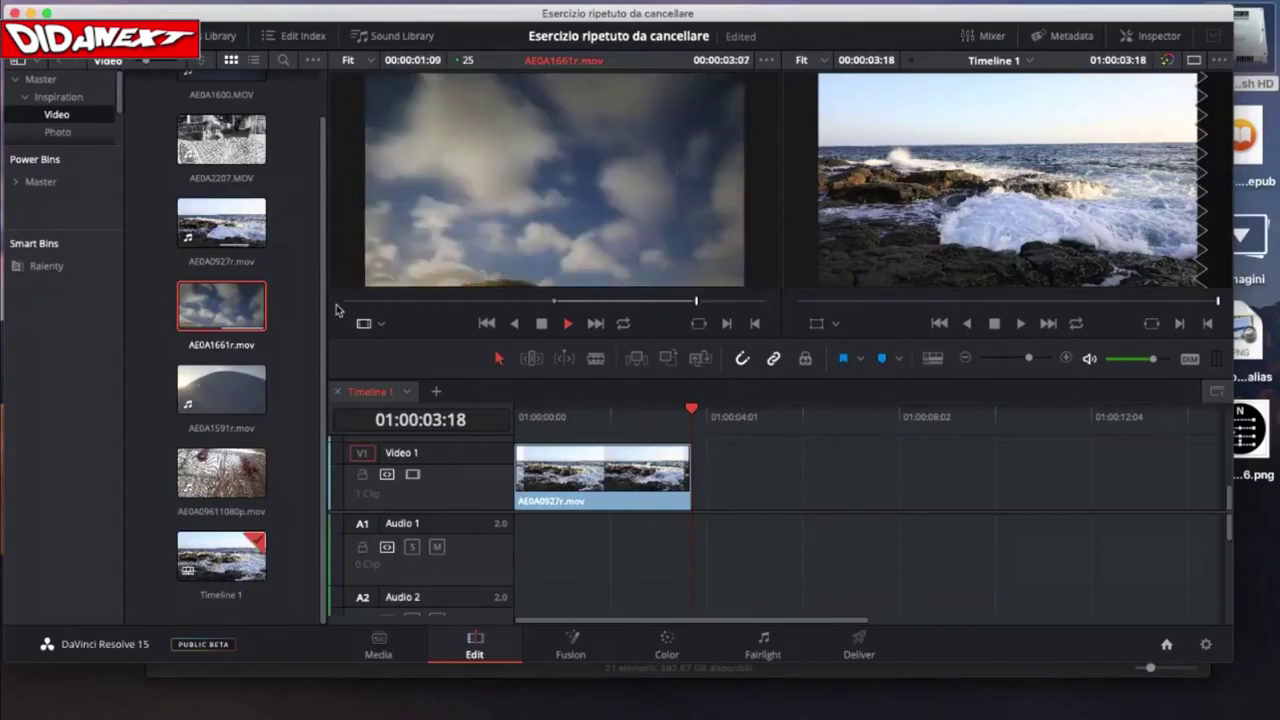
key("o")
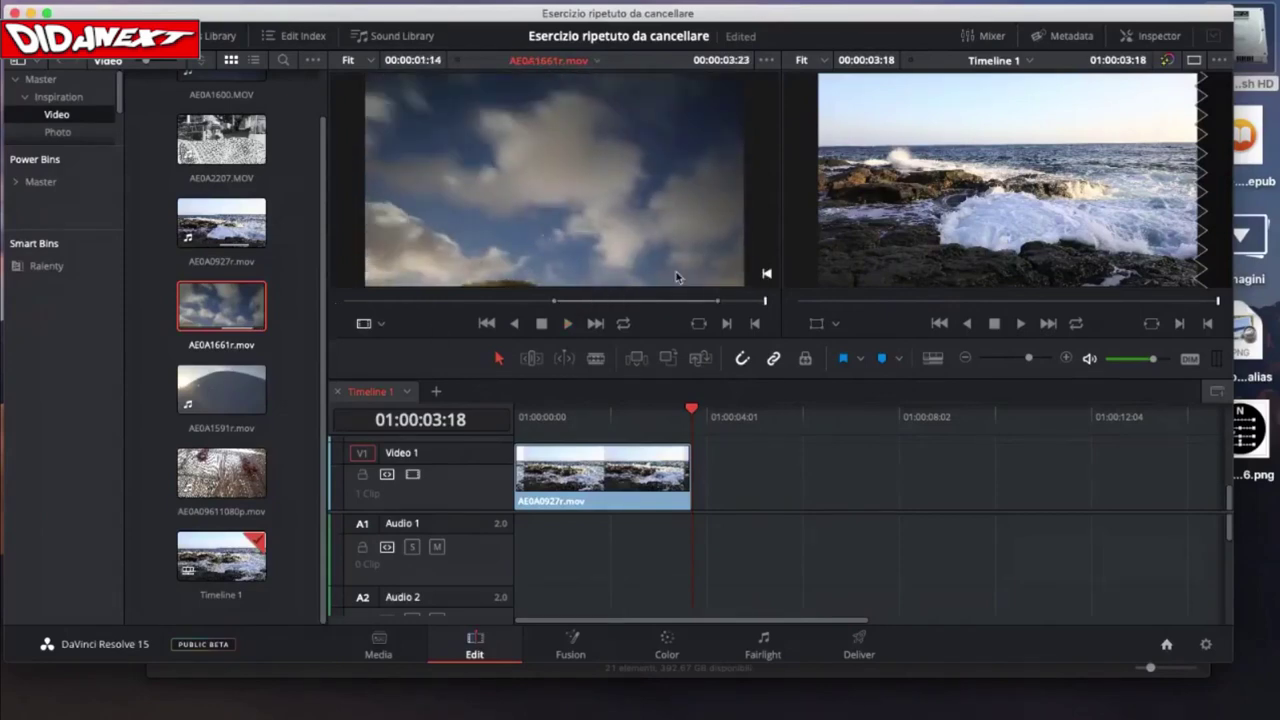
left_click_drag(717, 301, 708, 301)
- Add the marked part of AE0A1661r.mov right after the first clip on Video 1 and move the playhead to its end
left_click_drag(599, 178, 696, 462)
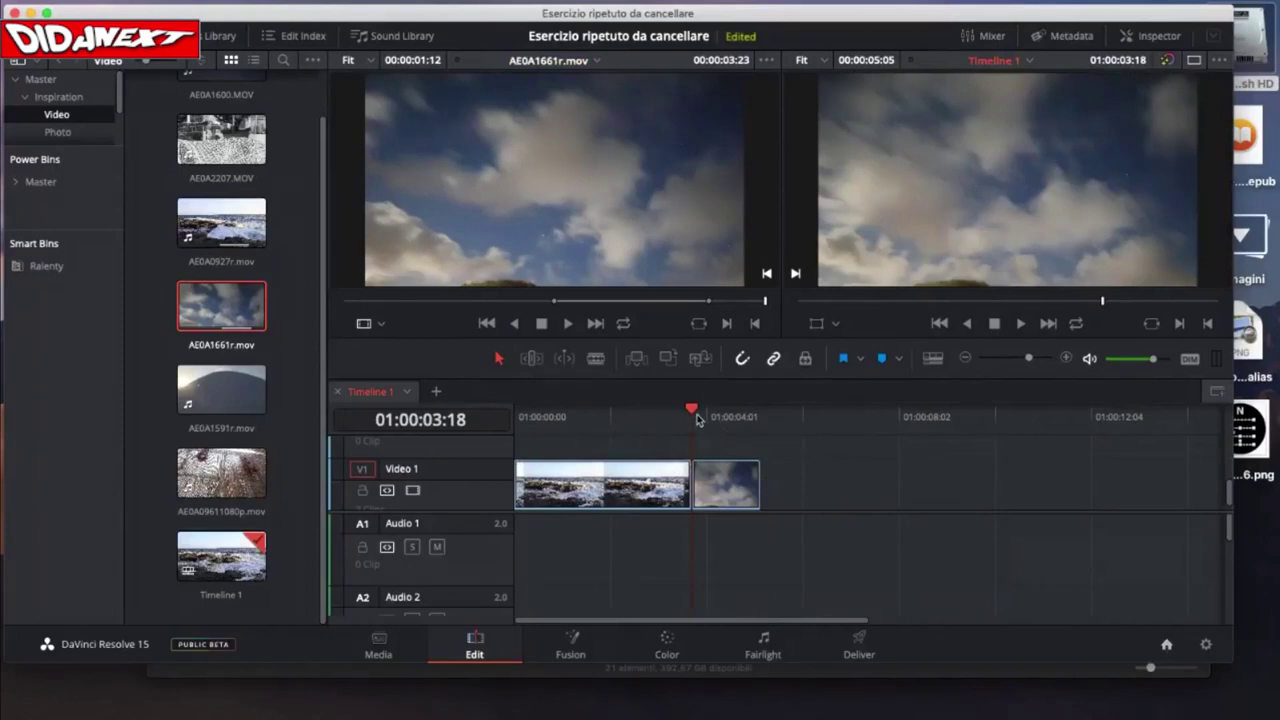
left_click_drag(693, 410, 755, 414)
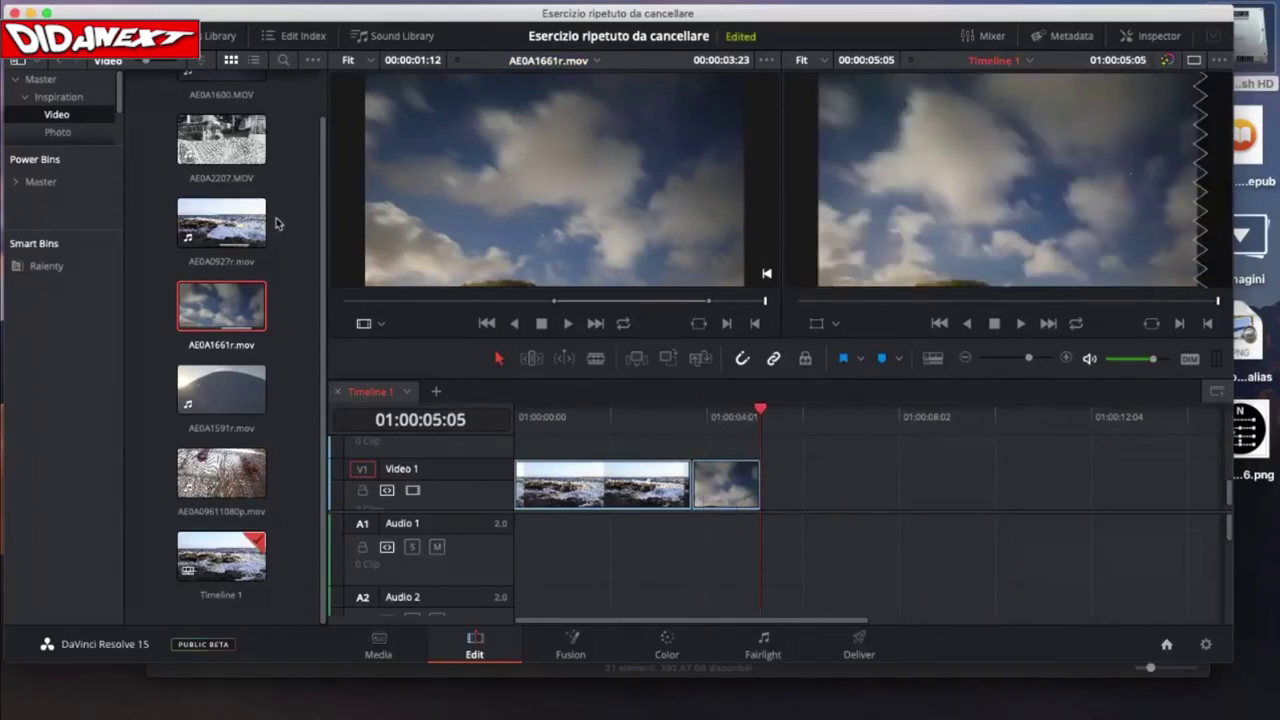
- Open AE0A1591r.mov in the source viewer and play its opening twice, stopping the second pass at 00:02:14
left_click(211, 400)
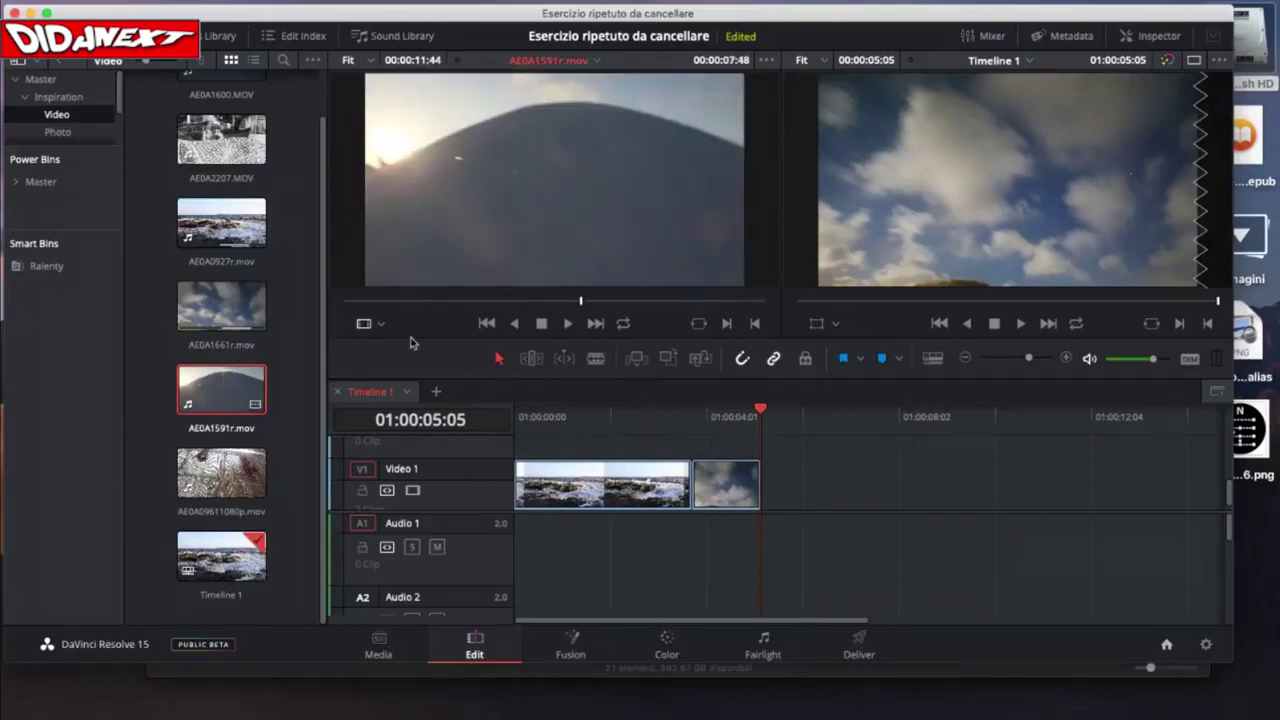
left_click(345, 302)
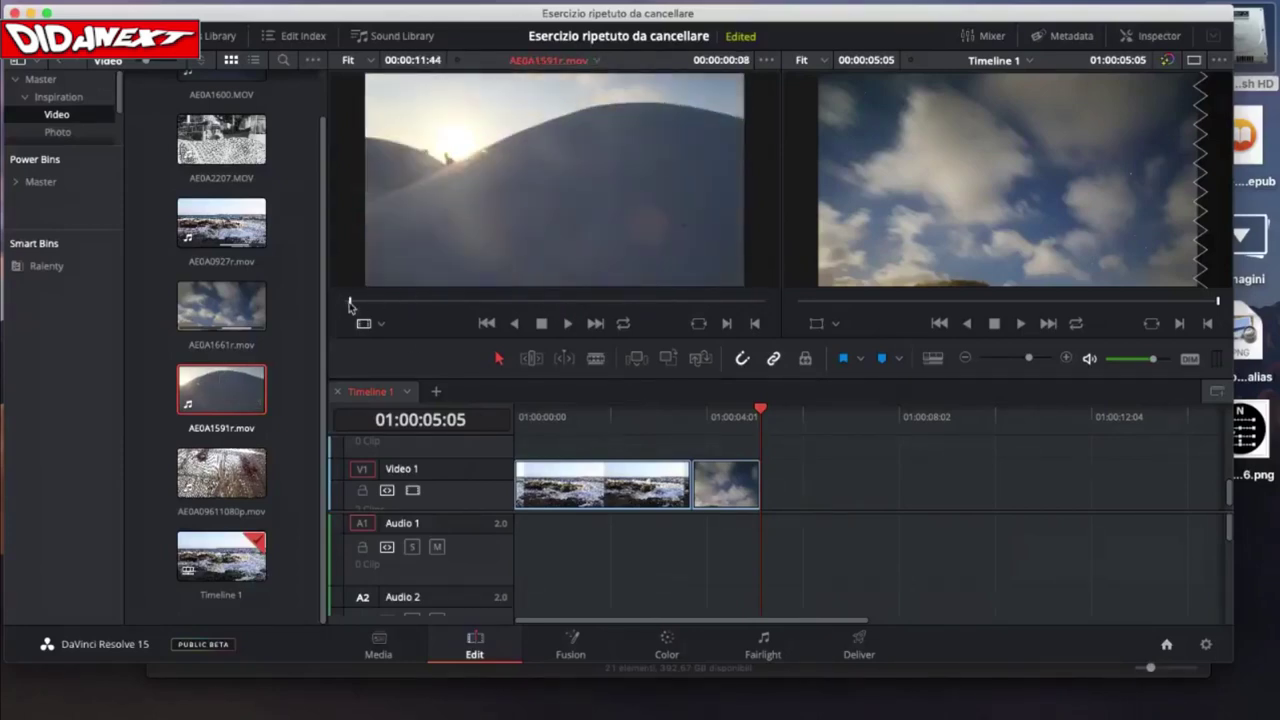
key("space")
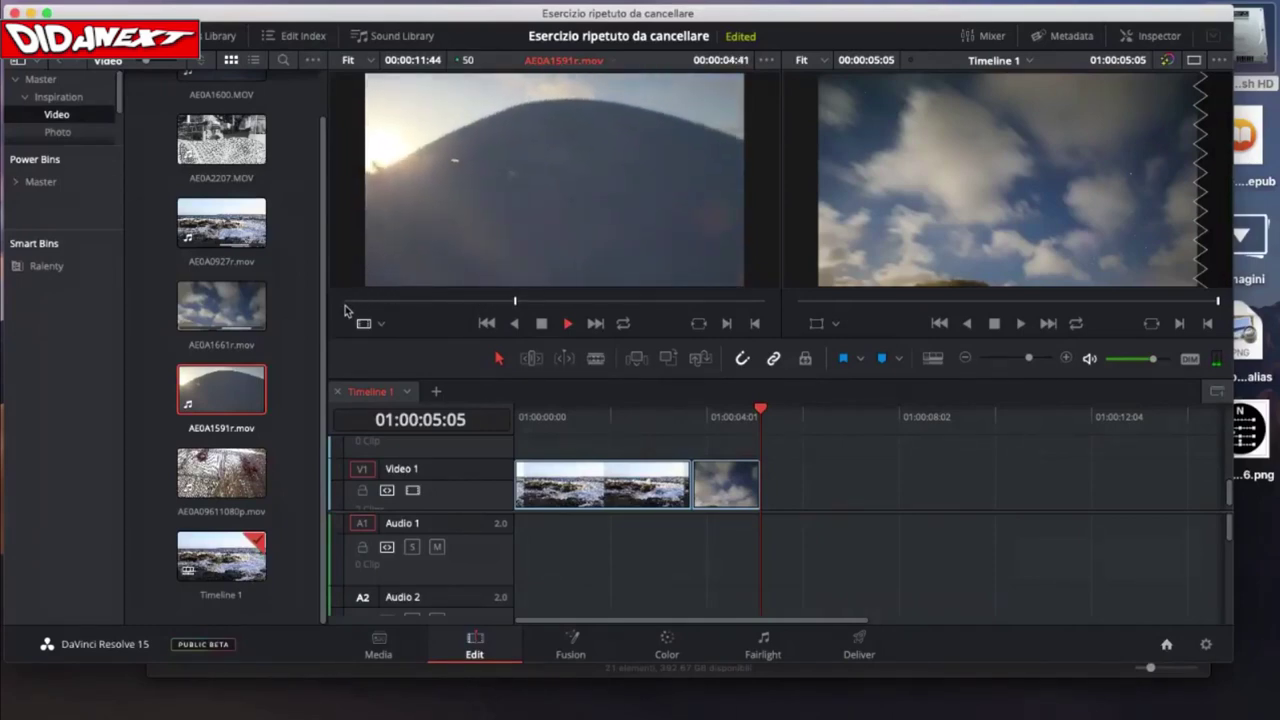
key("space")
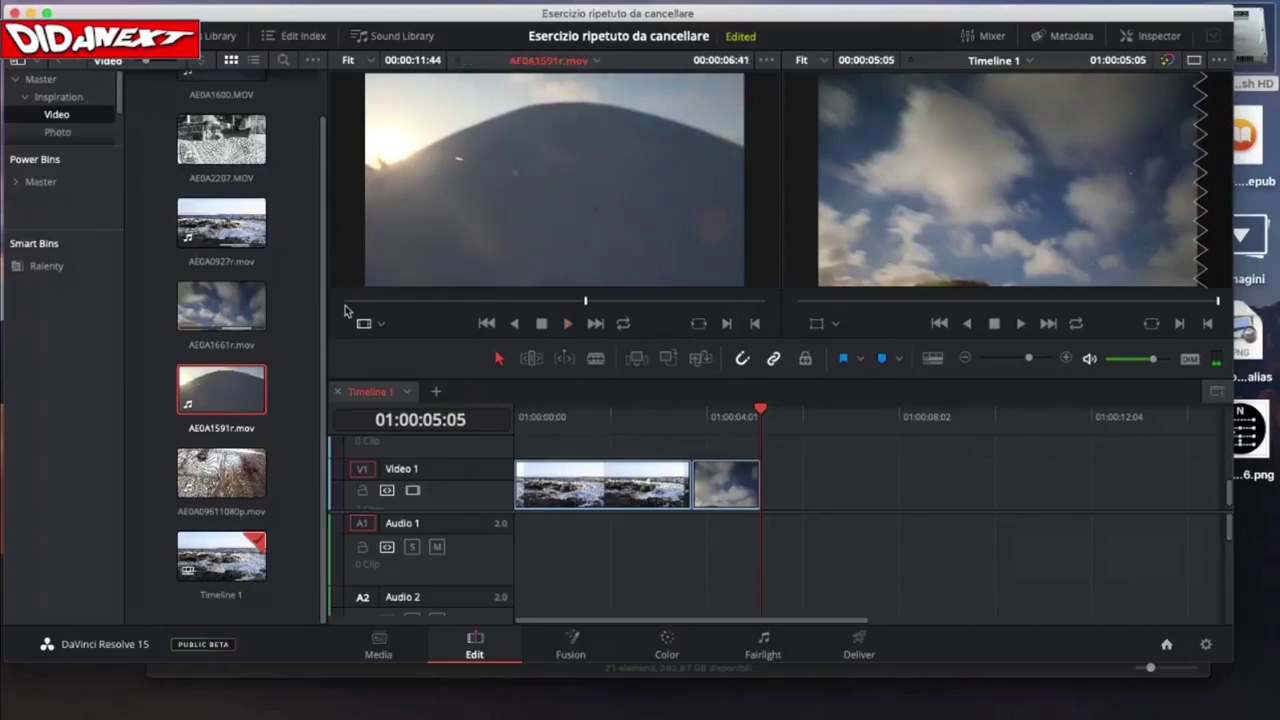
left_click_drag(587, 303, 370, 307)
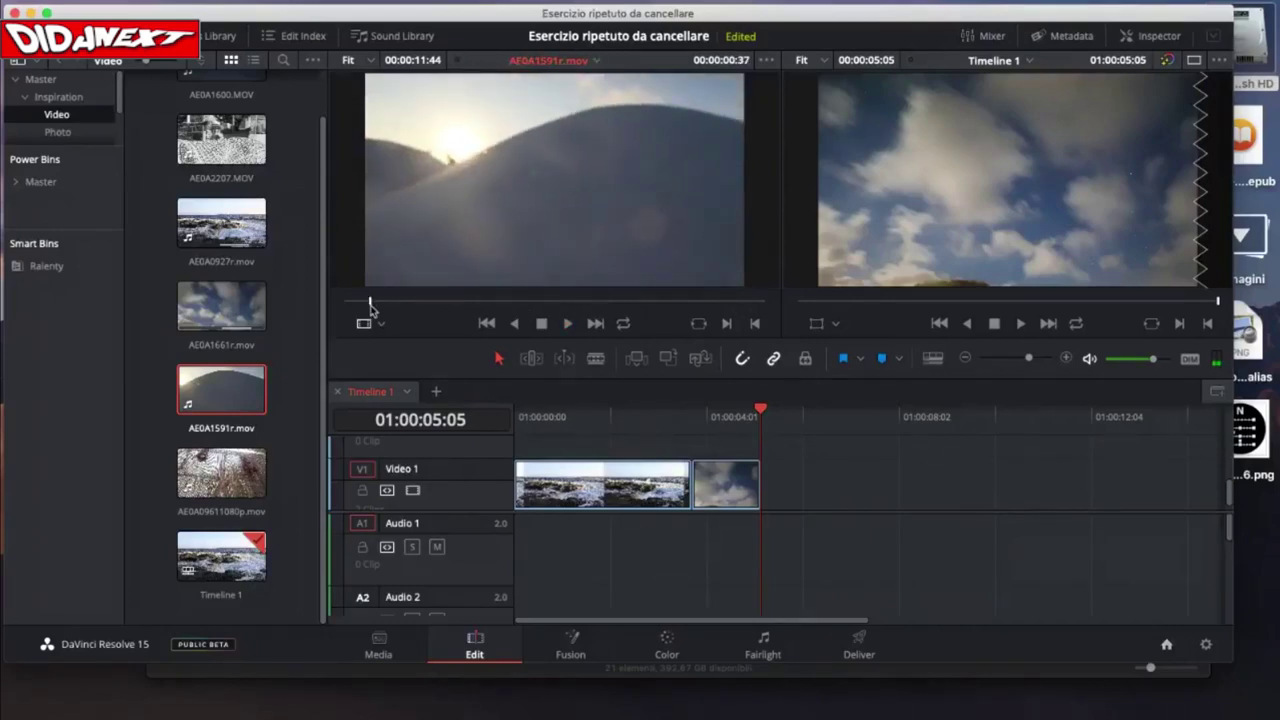
key("space")
key("space")
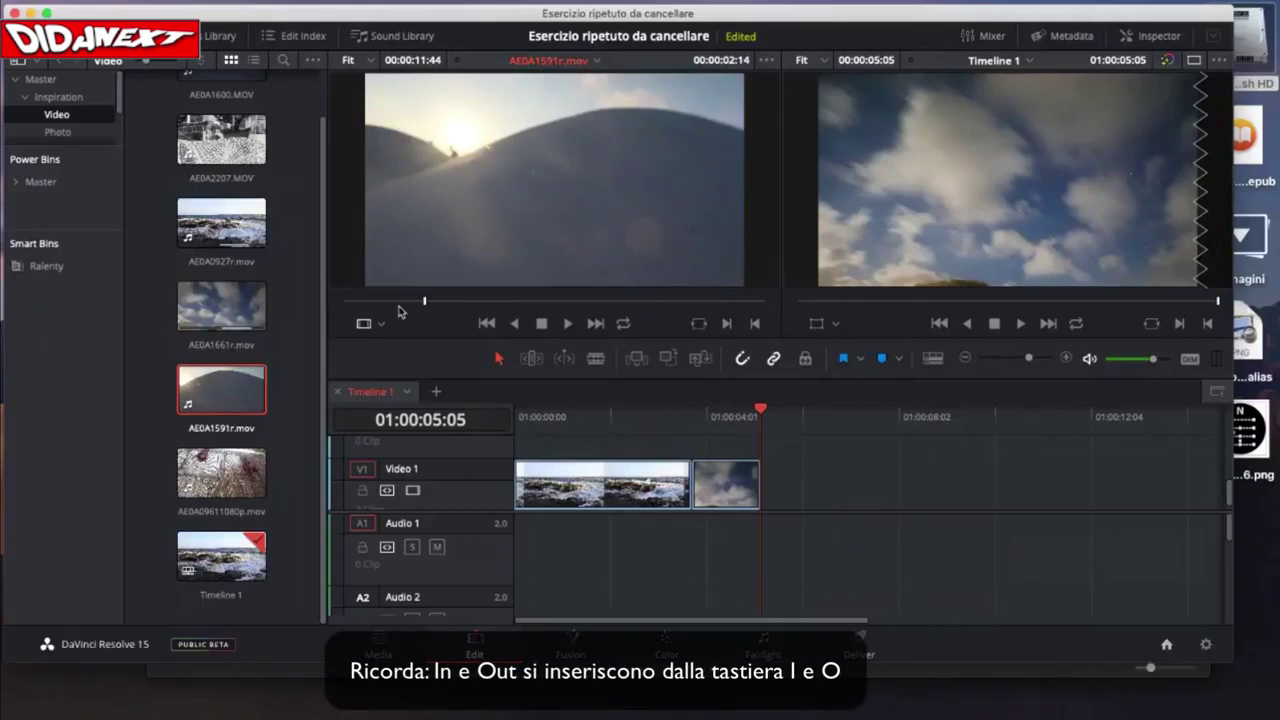
- Mark an out point on AE0A1591r.mov at 00:02:14, return to the clip's start, and clear its in and out points
key("o")
left_click_drag(426, 302, 325, 305)
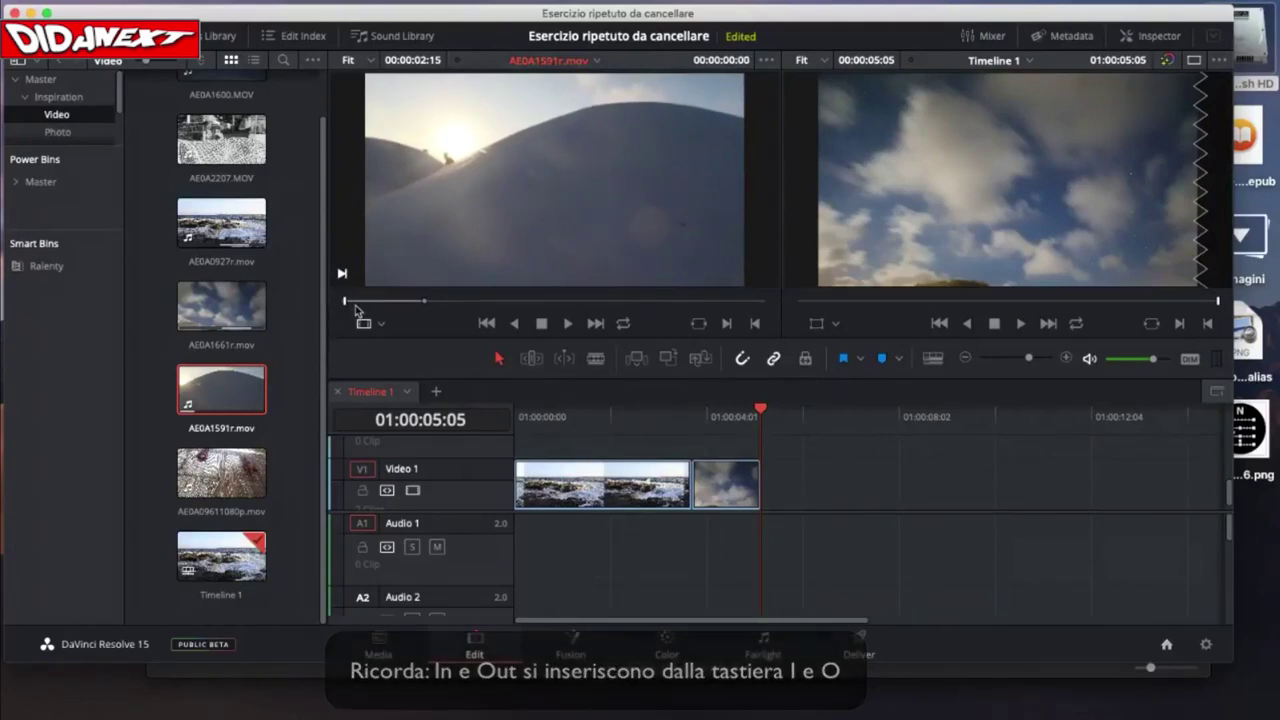
key("alt+x")
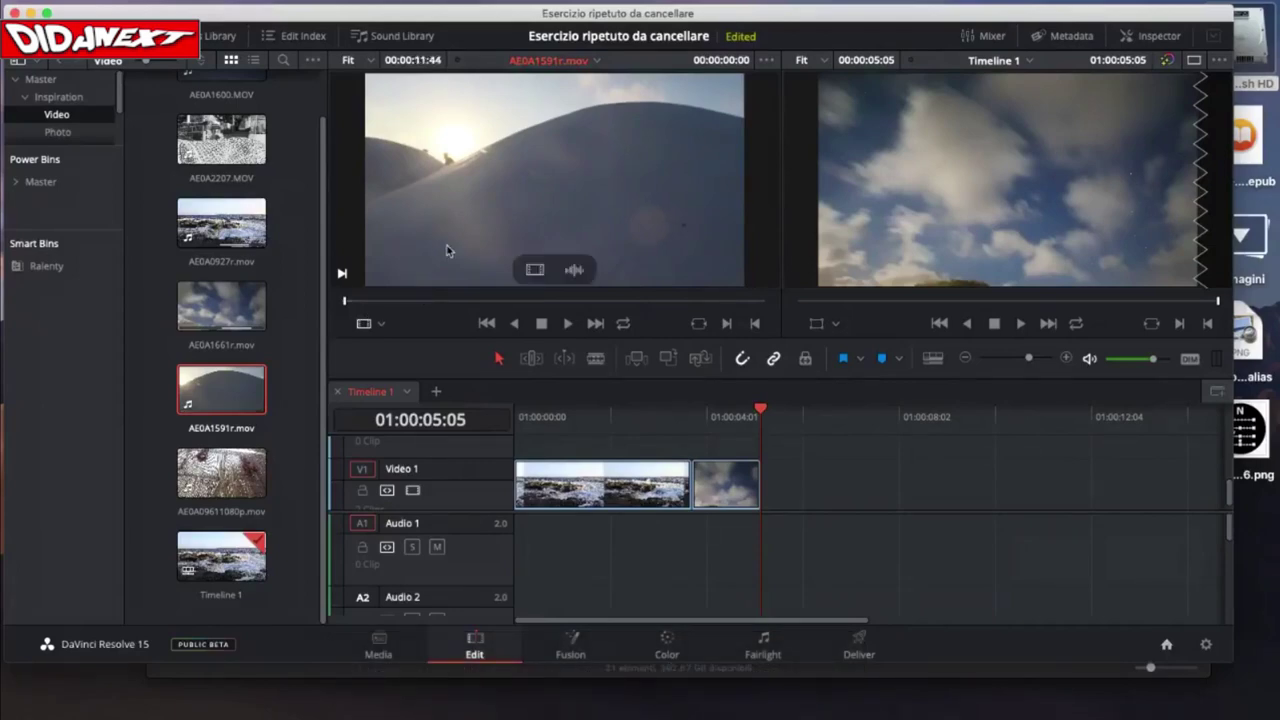
- Undo the addition of AE0A1661r.mov to the timeline
key("super+z")
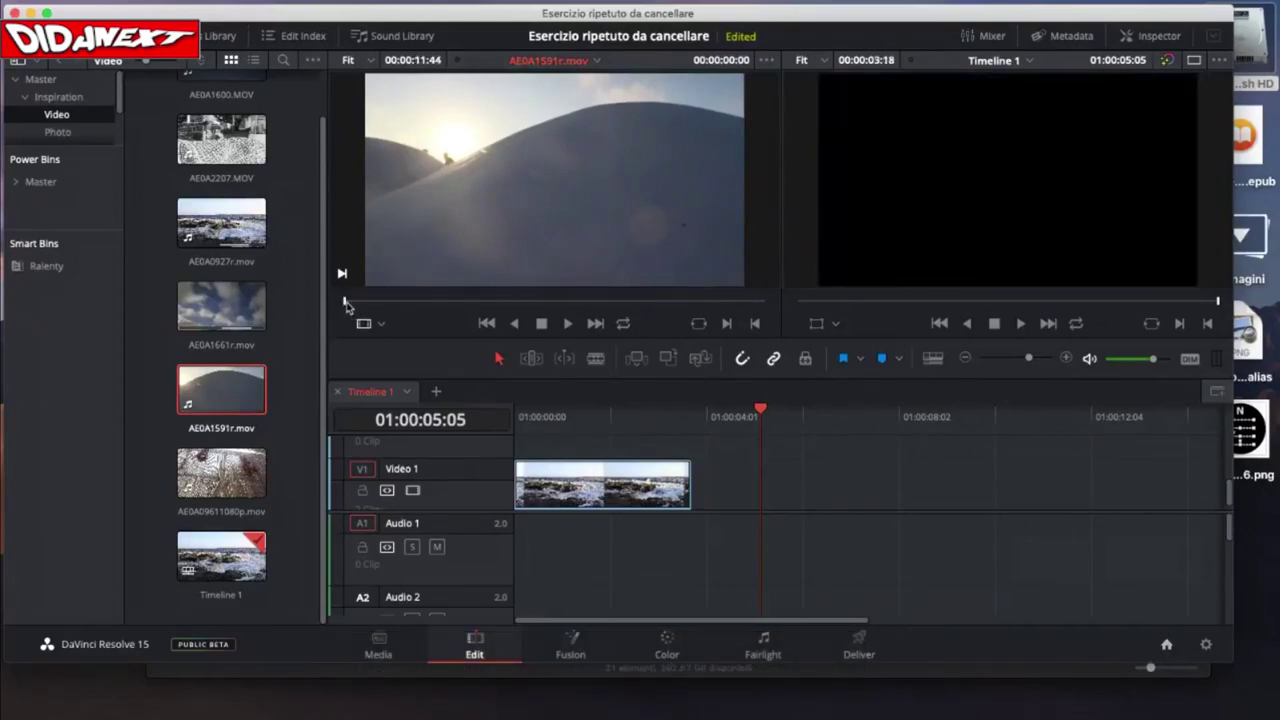
- Mark the out point of AE0A1591r.mov at 00:02:19 and return the source playhead to the clip's start
left_click_drag(345, 304, 428, 309)
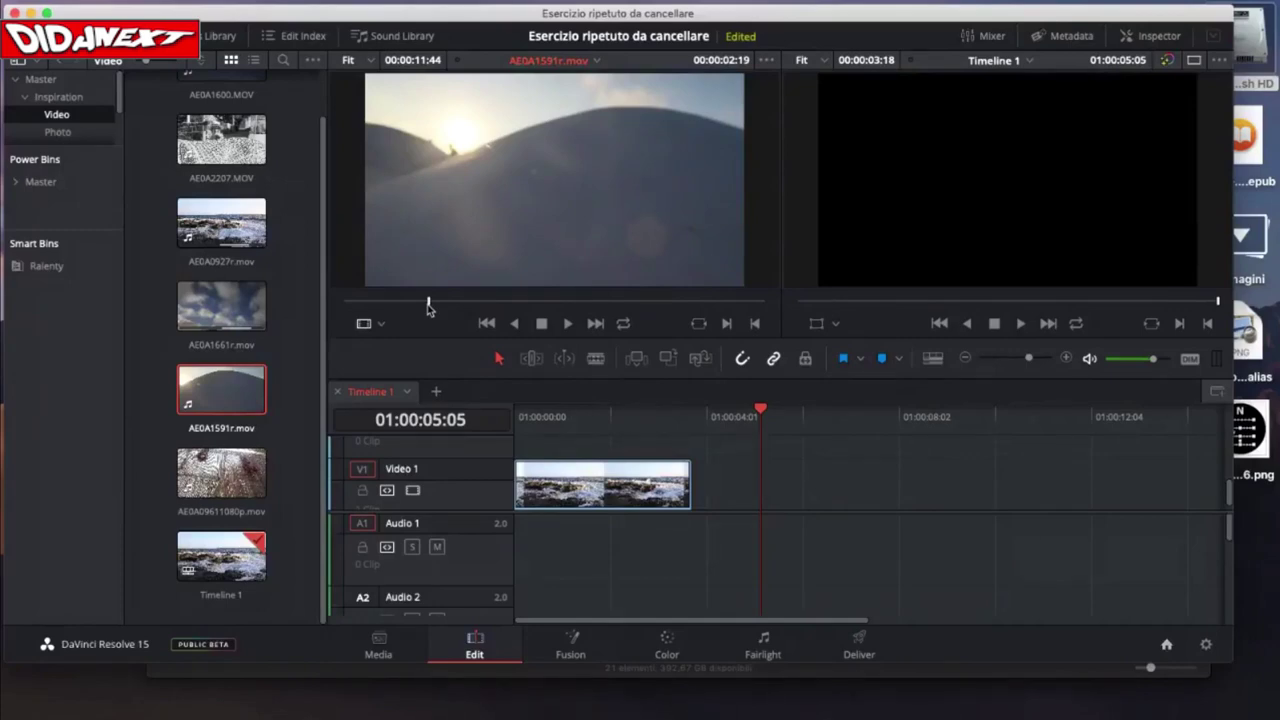
key("o")
left_click(346, 301)
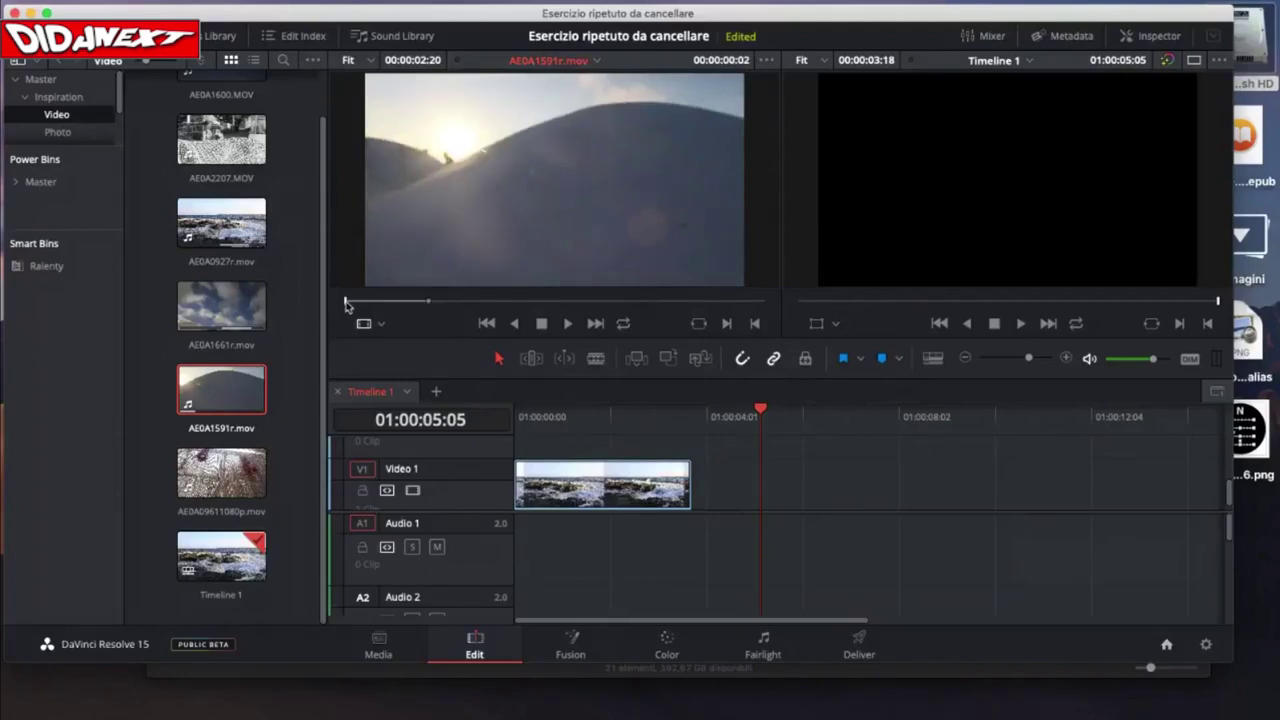
- Add the marked part of AE0A1591r.mov with its audio to the timeline directly after the AE0A0927r.mov clip on Video 1
left_click(344, 301)
left_click(366, 303)
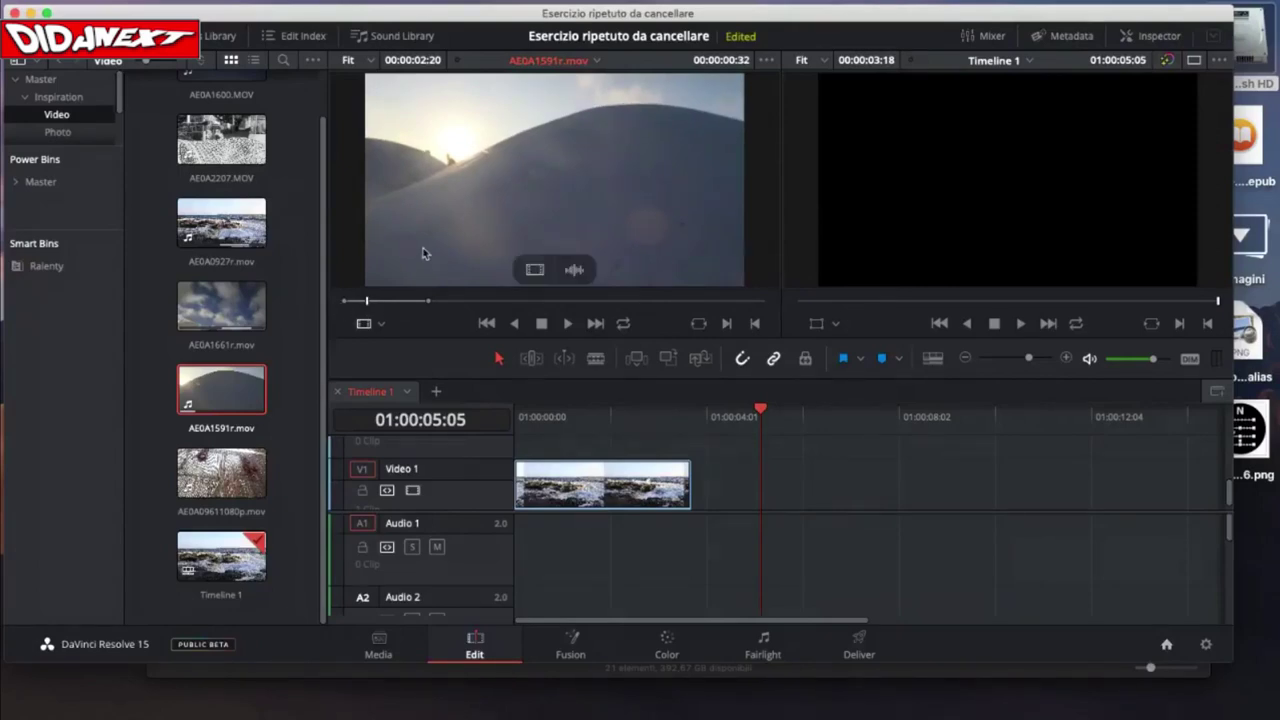
left_click_drag(450, 190, 697, 482)
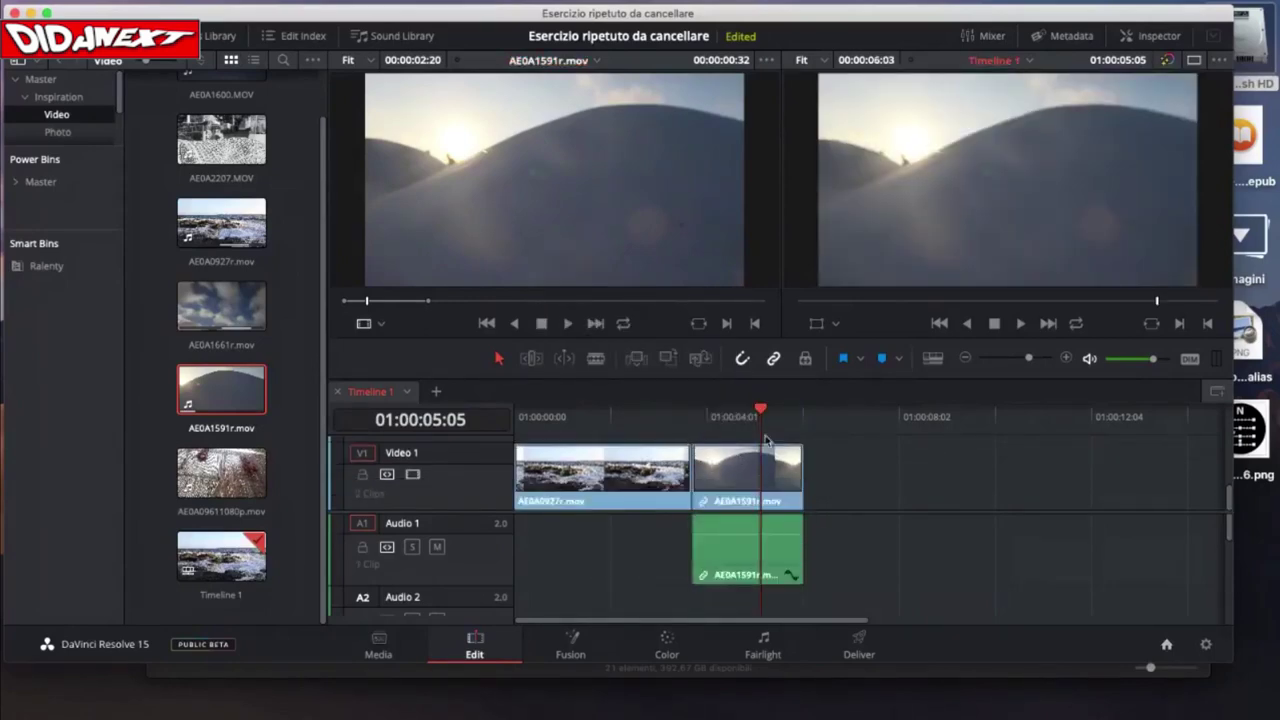
- Disable Audio 1 as a destination for source clips and delete the AE0A1591r.mov clip together with its linked audio
scroll(600, 490, "up", 2)
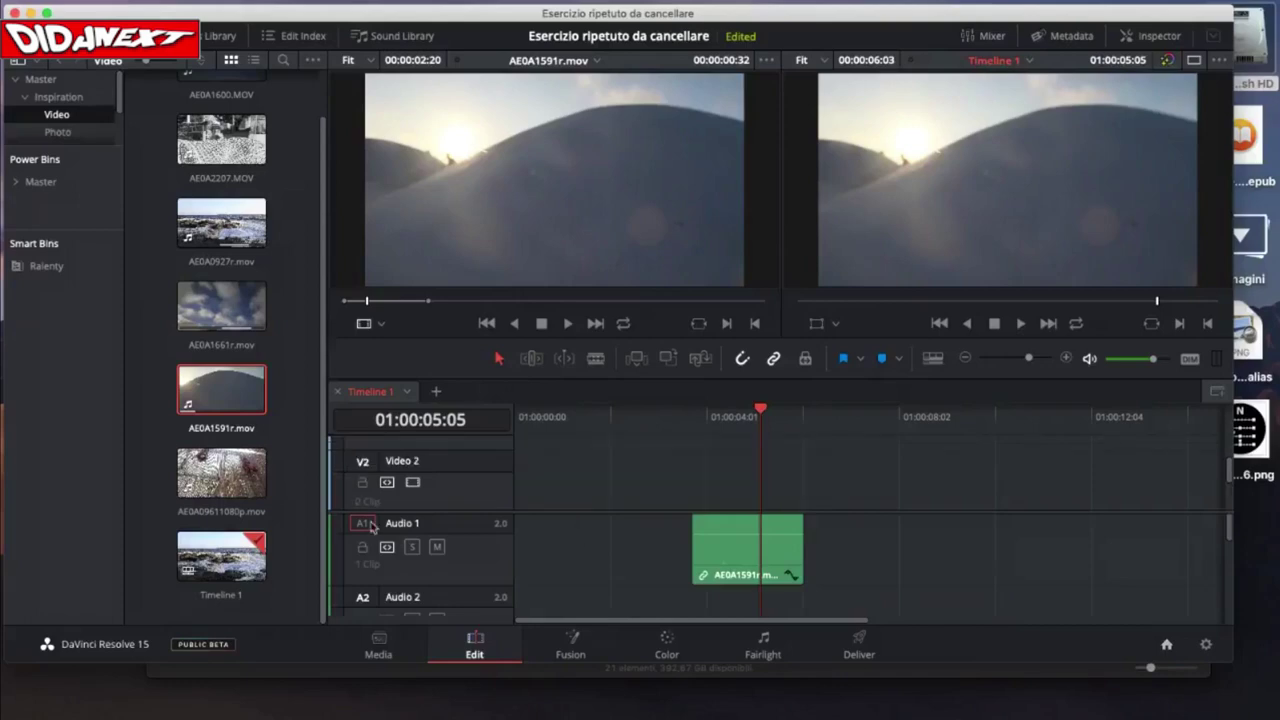
scroll(765, 535, "down", 2)
scroll(763, 532, "up", 2)
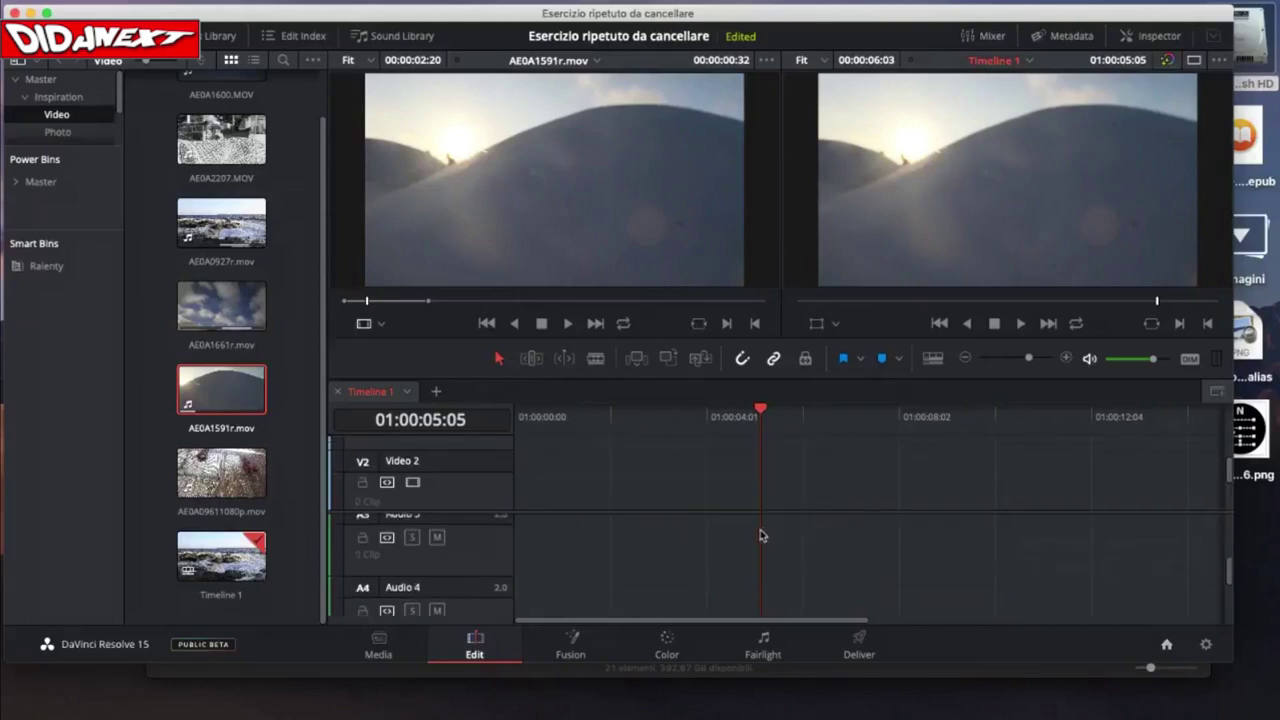
scroll(689, 466, "down", 2)
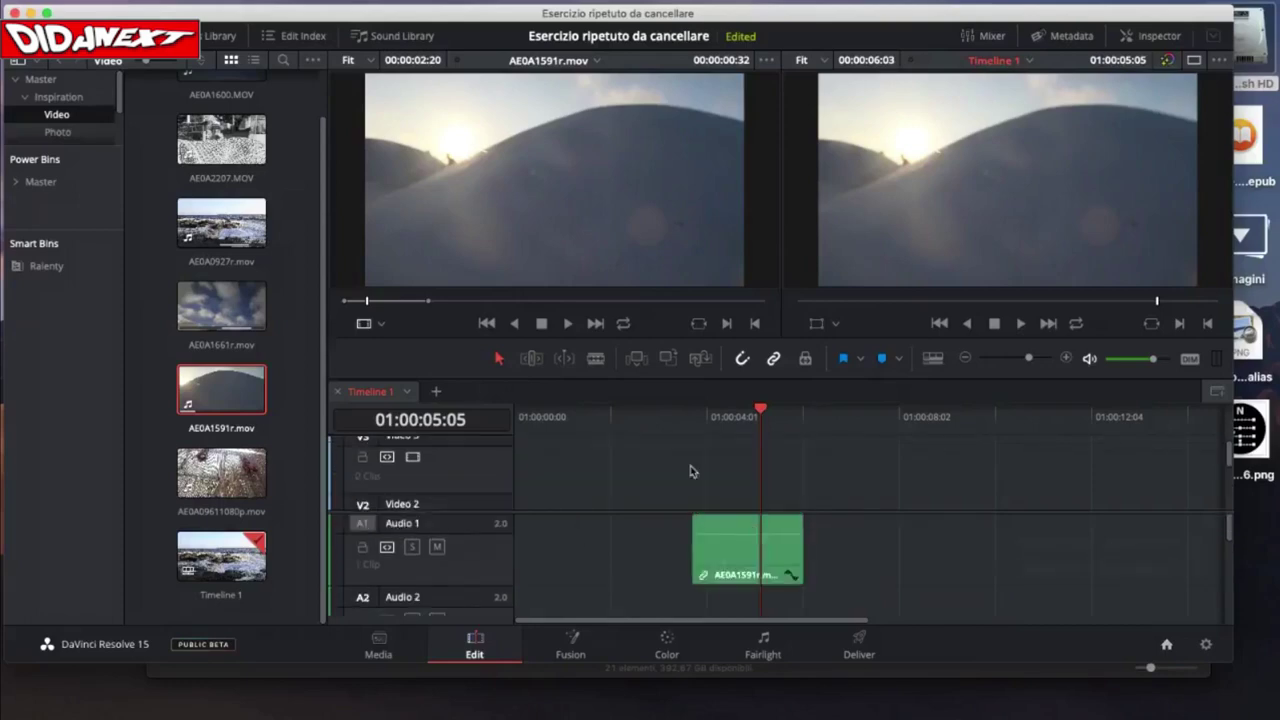
left_click(727, 546)
key("BackSpace")
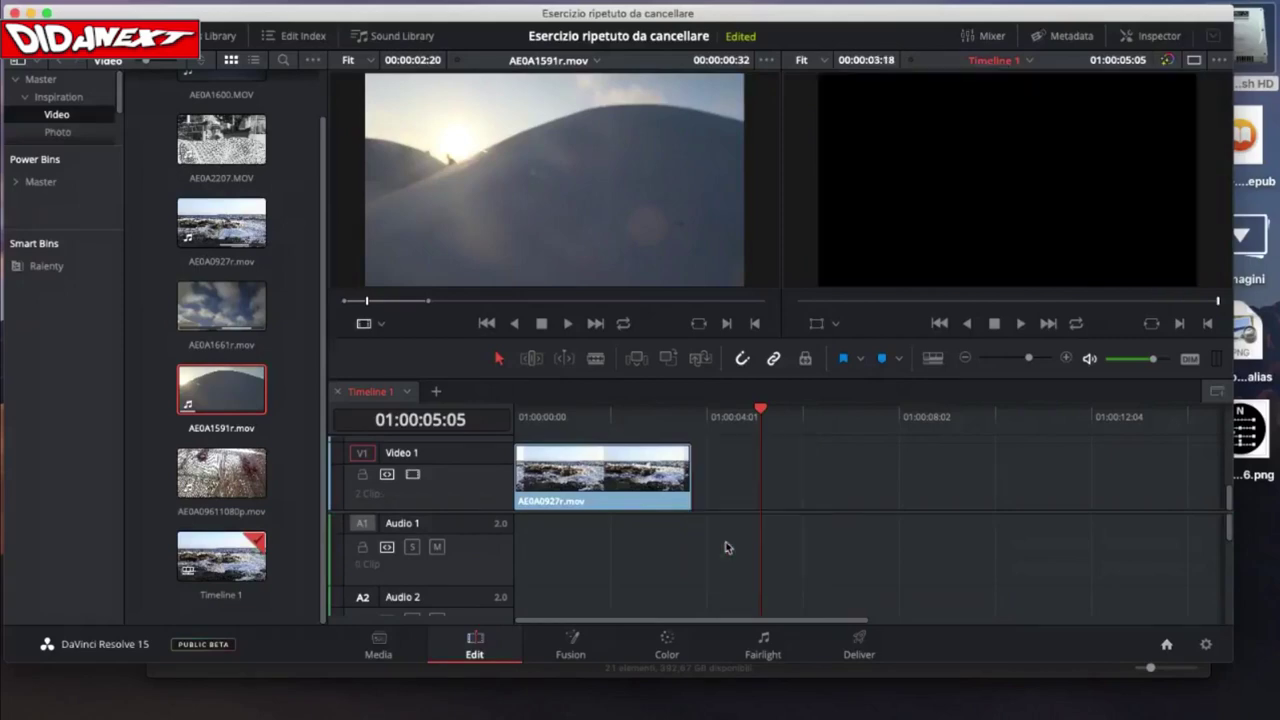
- Place only the video of AE0A1591r.mov on Video 1, leaving a gap after the AE0A0927r.mov clip
left_click_drag(541, 226, 707, 468)
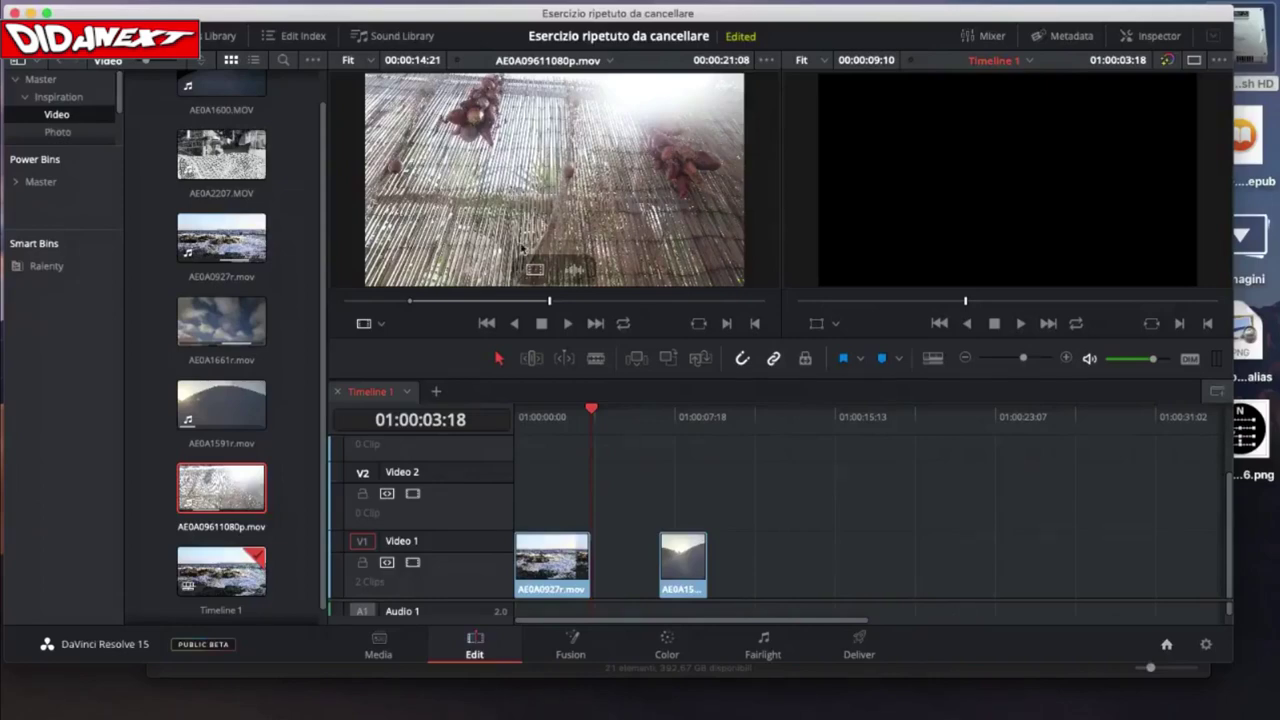
- Add AE0A09611080p.mov to Video 1 and rearrange the clips so it sits between AE0A0927r.mov and AE0A1591r.mov
left_click_drag(521, 248, 710, 552)
left_click_drag(953, 478, 1046, 555)
left_click_drag(868, 553, 751, 553)
left_click_drag(1000, 566, 884, 566)
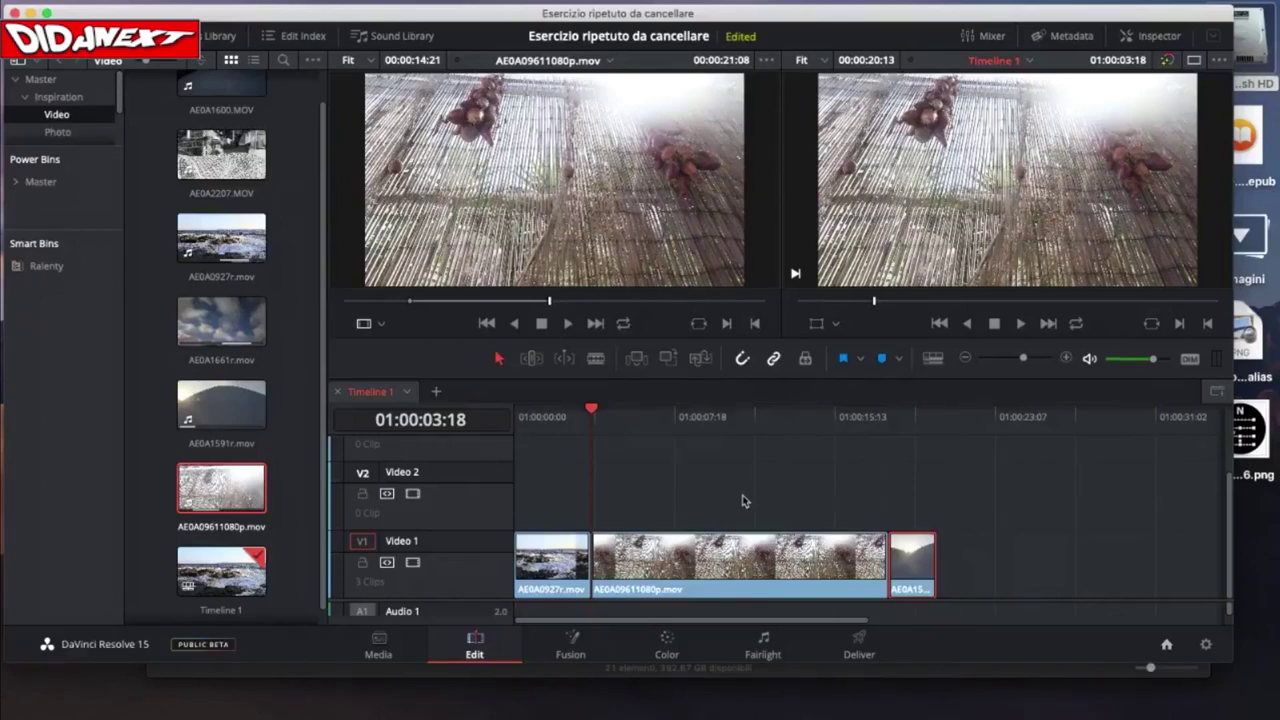
- Undo the clip rearrangement and the addition of AE0A09611080p.mov to the timeline
key("super+z")
key("super+z")
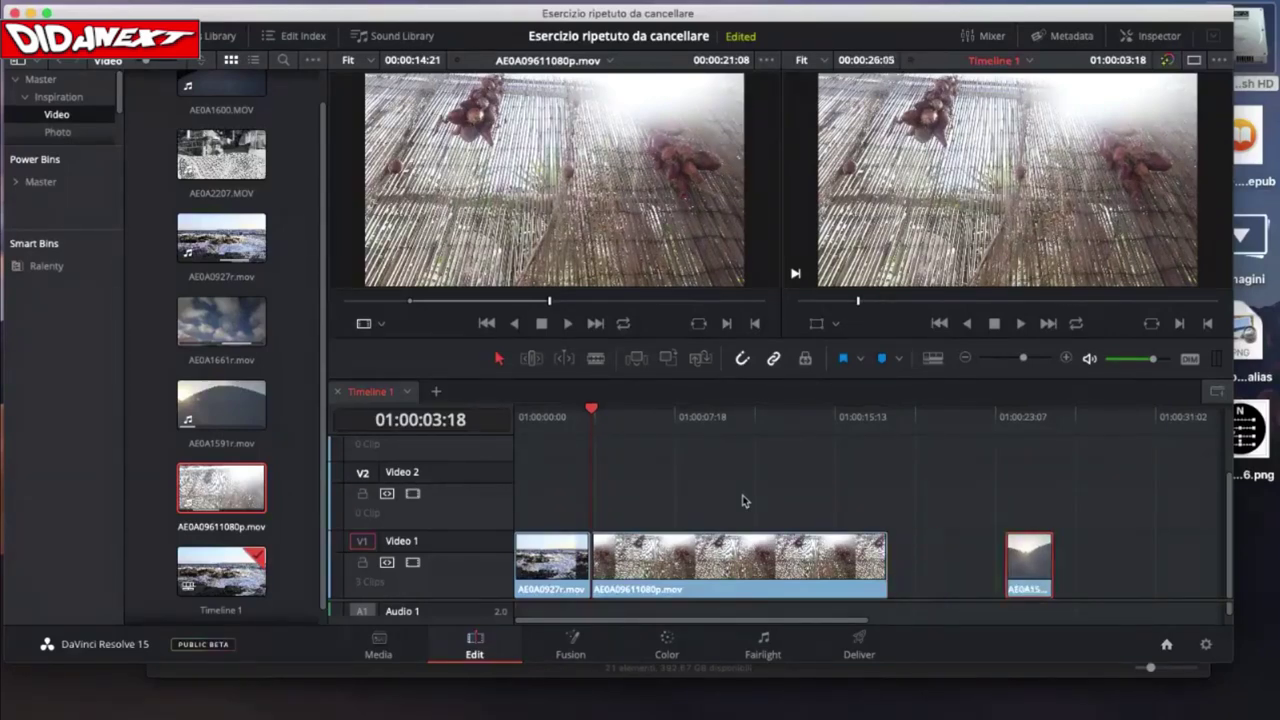
key("super+z")
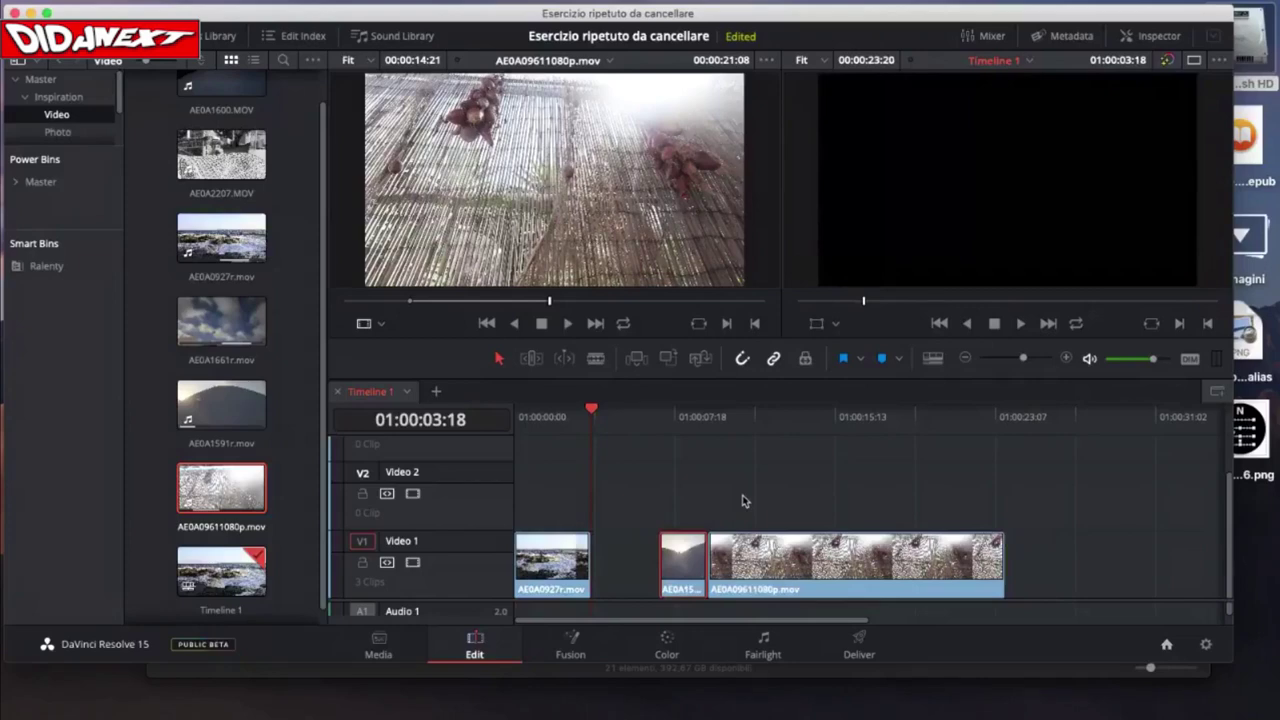
key("super+z")
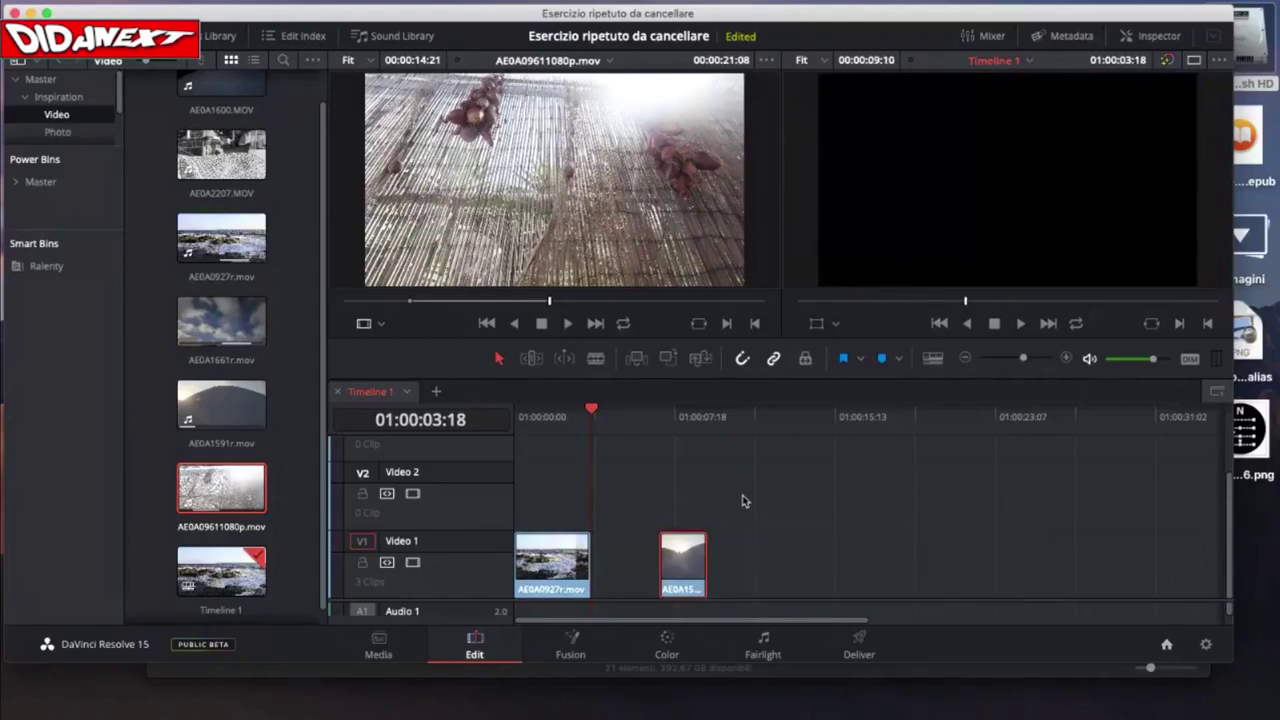
- Examine the gap between the two clips, checking its end at 01:00:07:01 and returning the playhead to 01:00:03:18
left_click(622, 568)
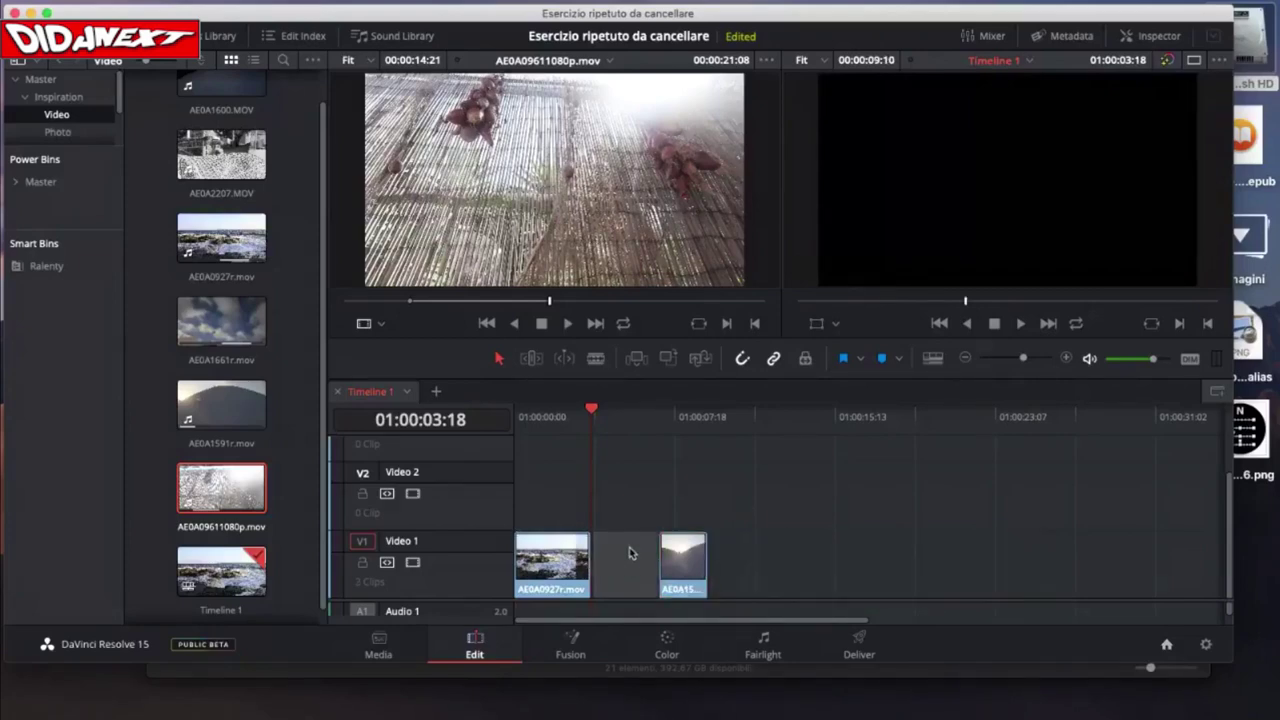
left_click(630, 510)
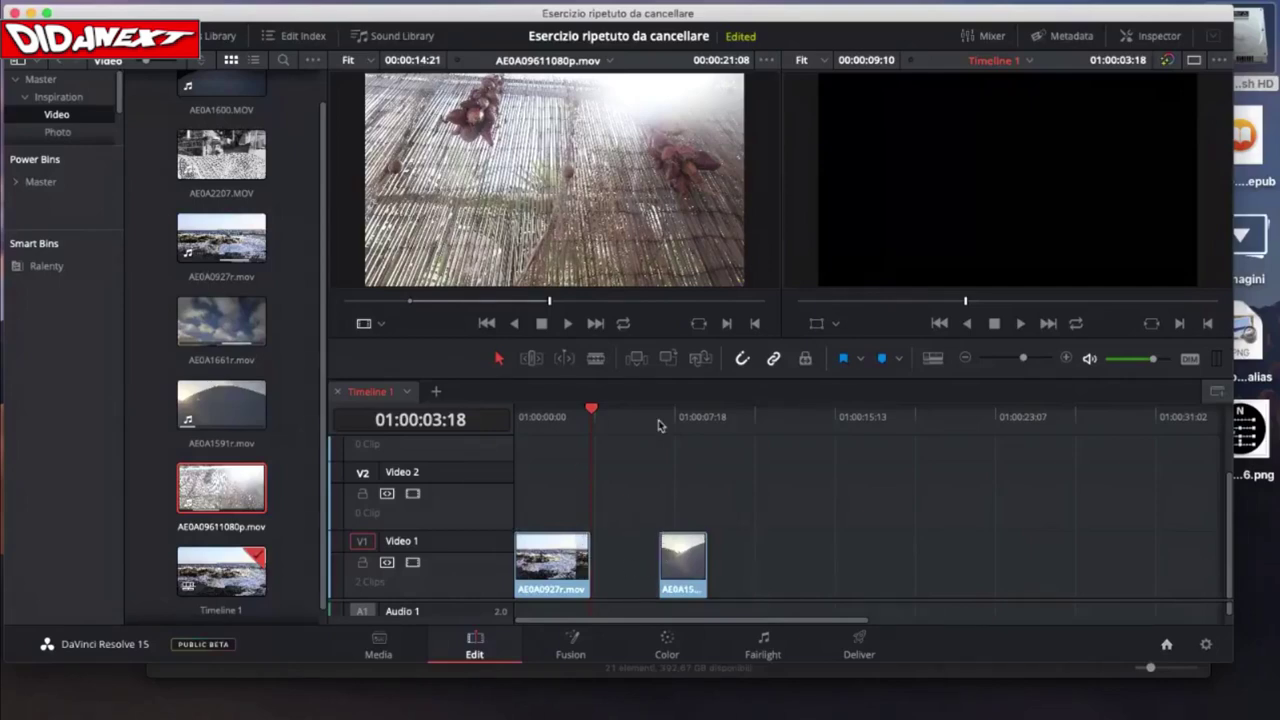
left_click_drag(592, 412, 659, 413)
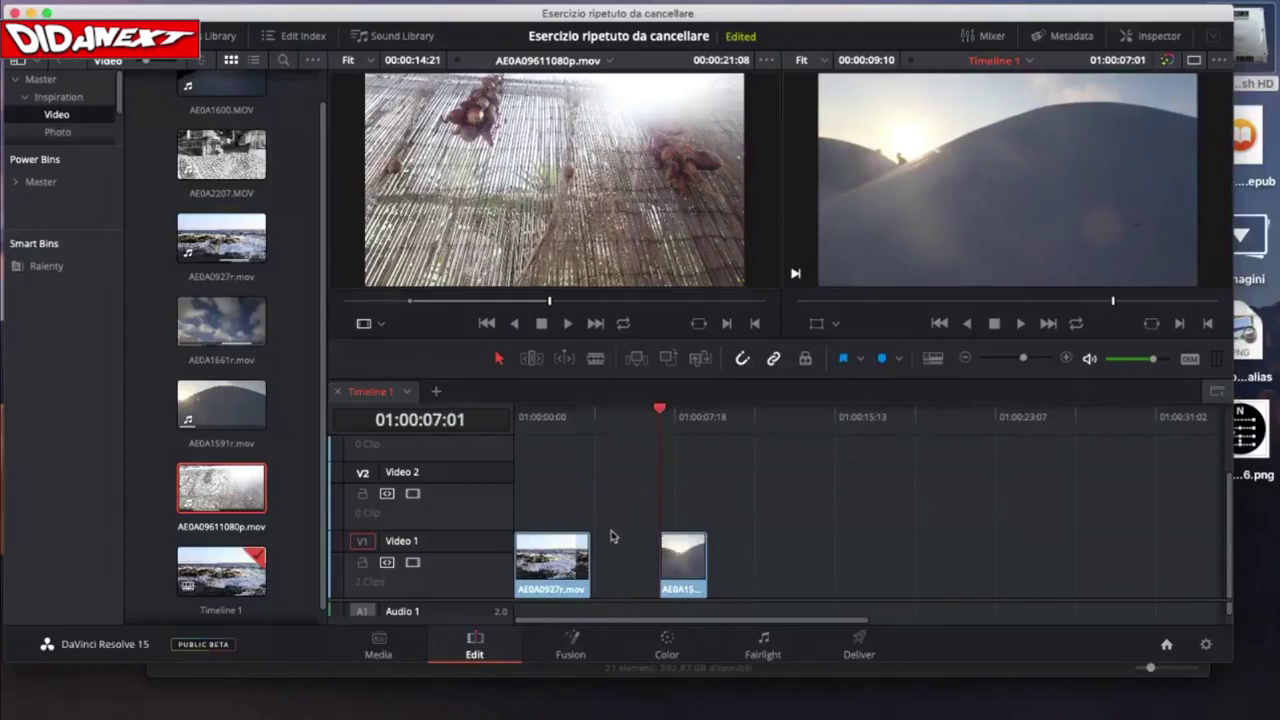
left_click(596, 414)
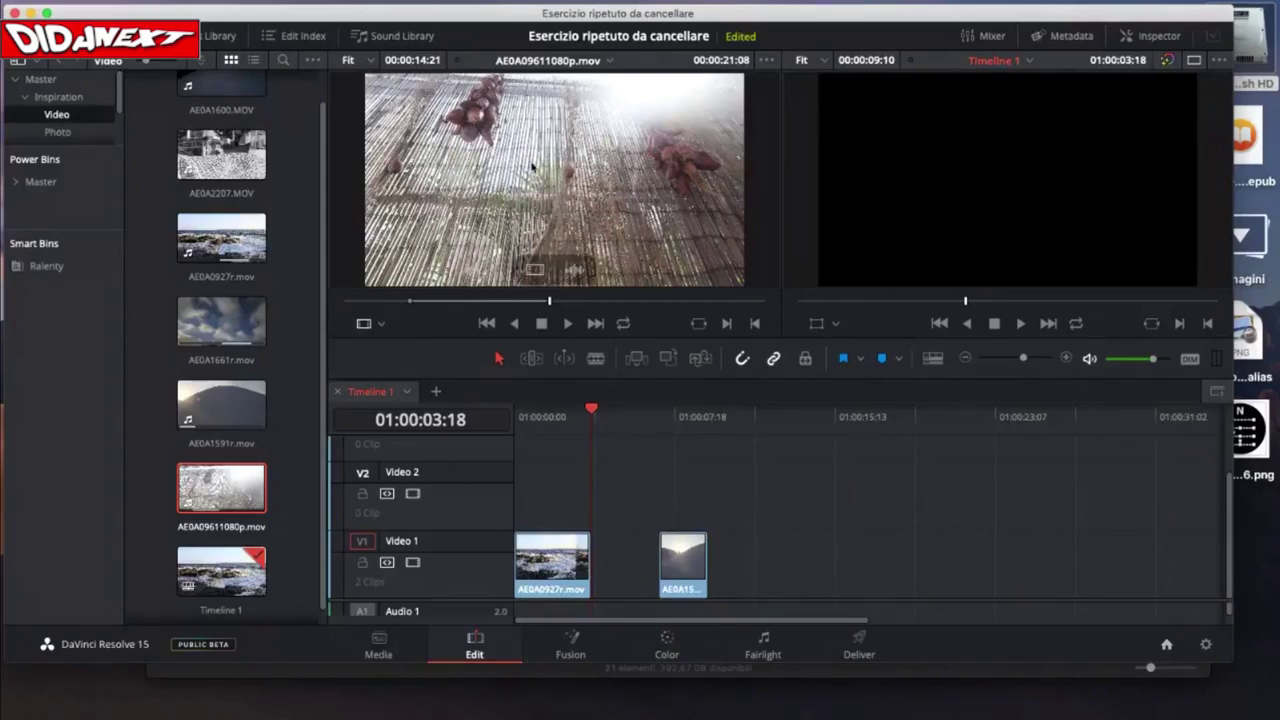
- Insert AE0A09611080p.mov at 01:00:03:18 twice, undoing the insertion each time
left_click_drag(505, 181, 893, 147)
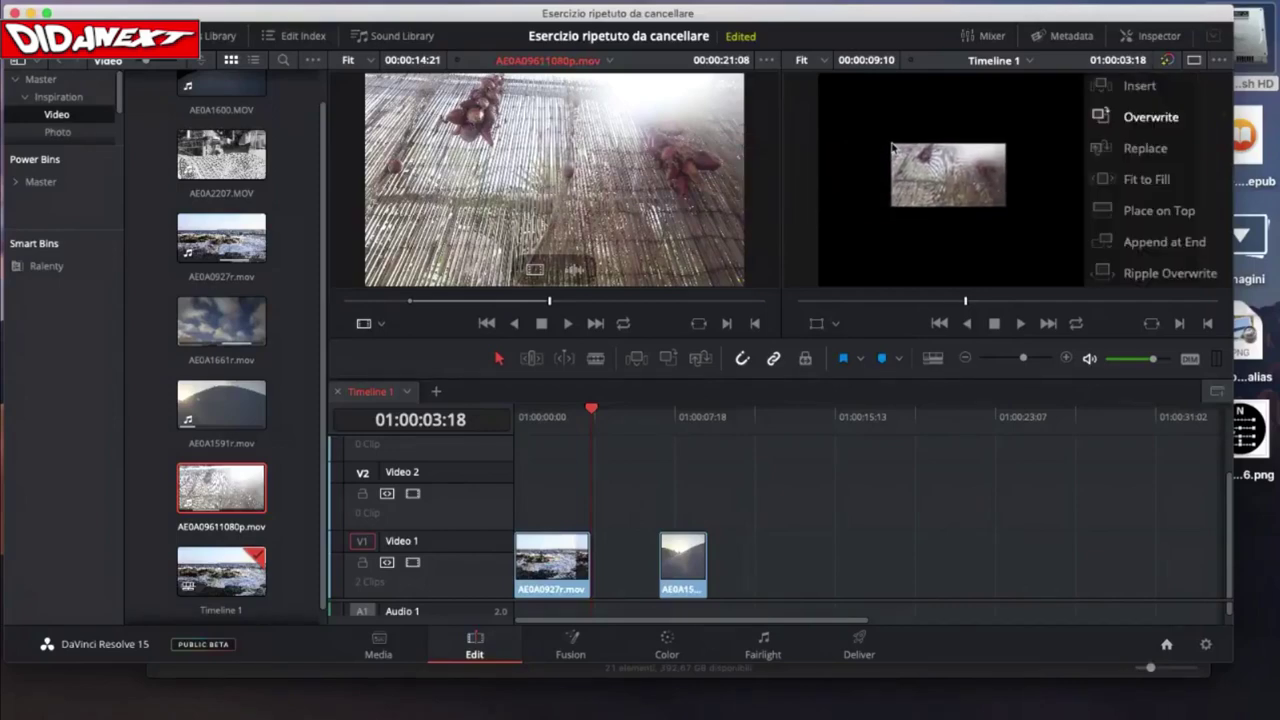
left_click_drag(893, 147, 1105, 96)
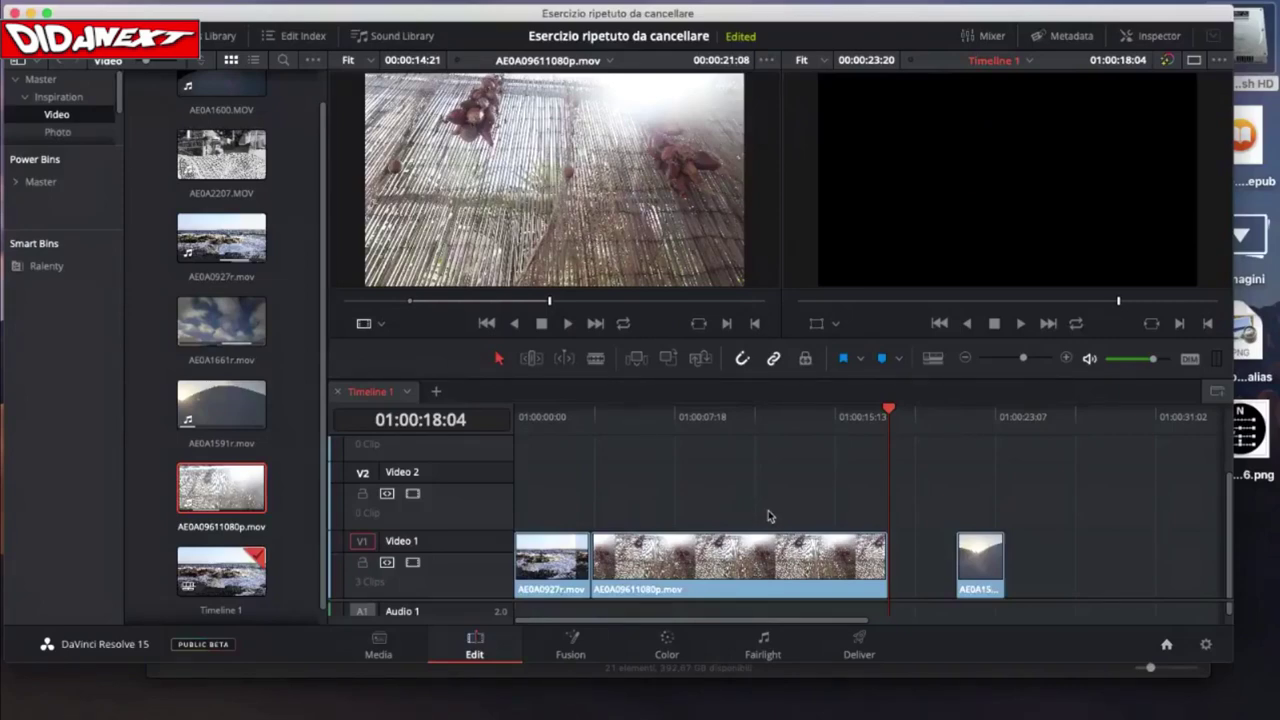
key("Delete")
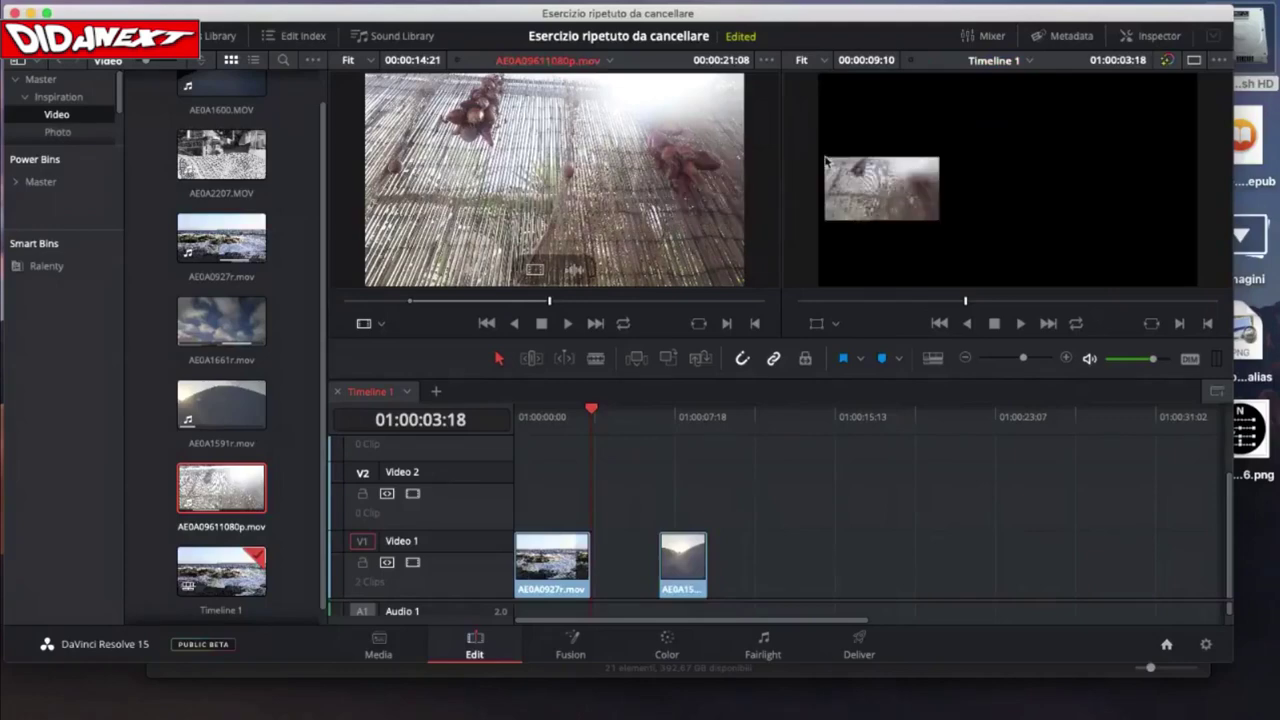
left_click_drag(825, 160, 1126, 93)
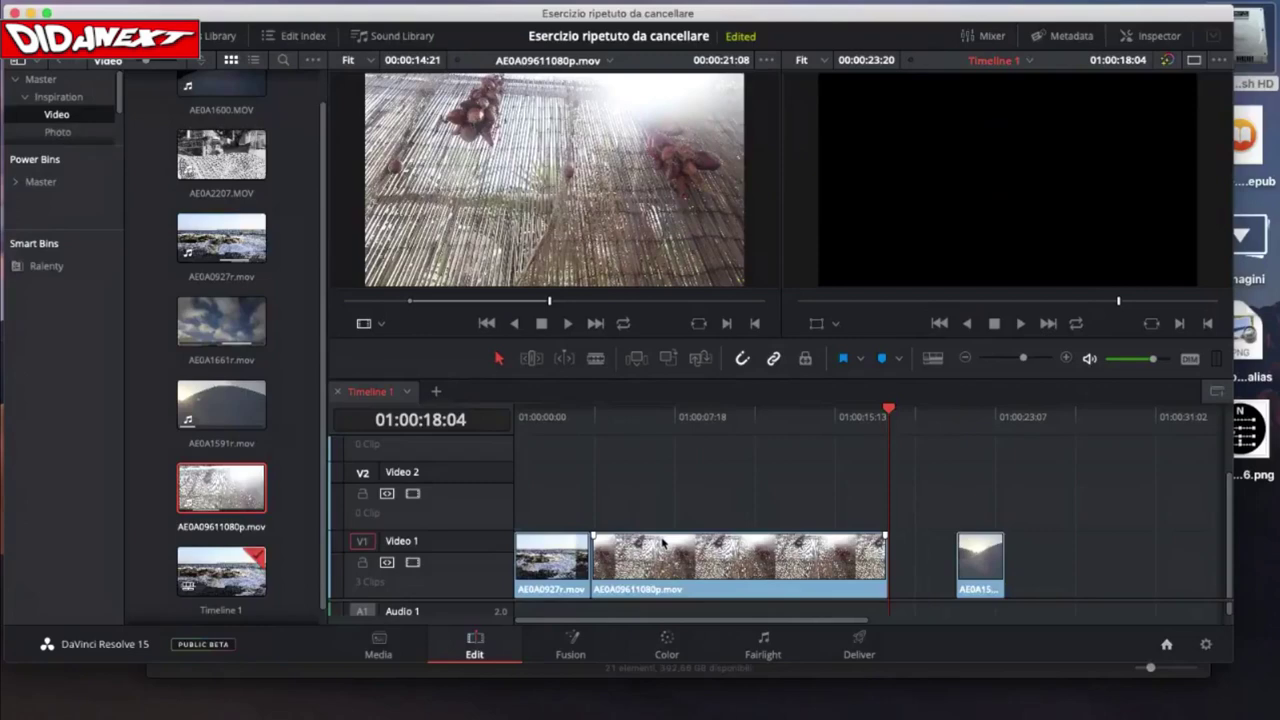
key("shift+BackSpace")
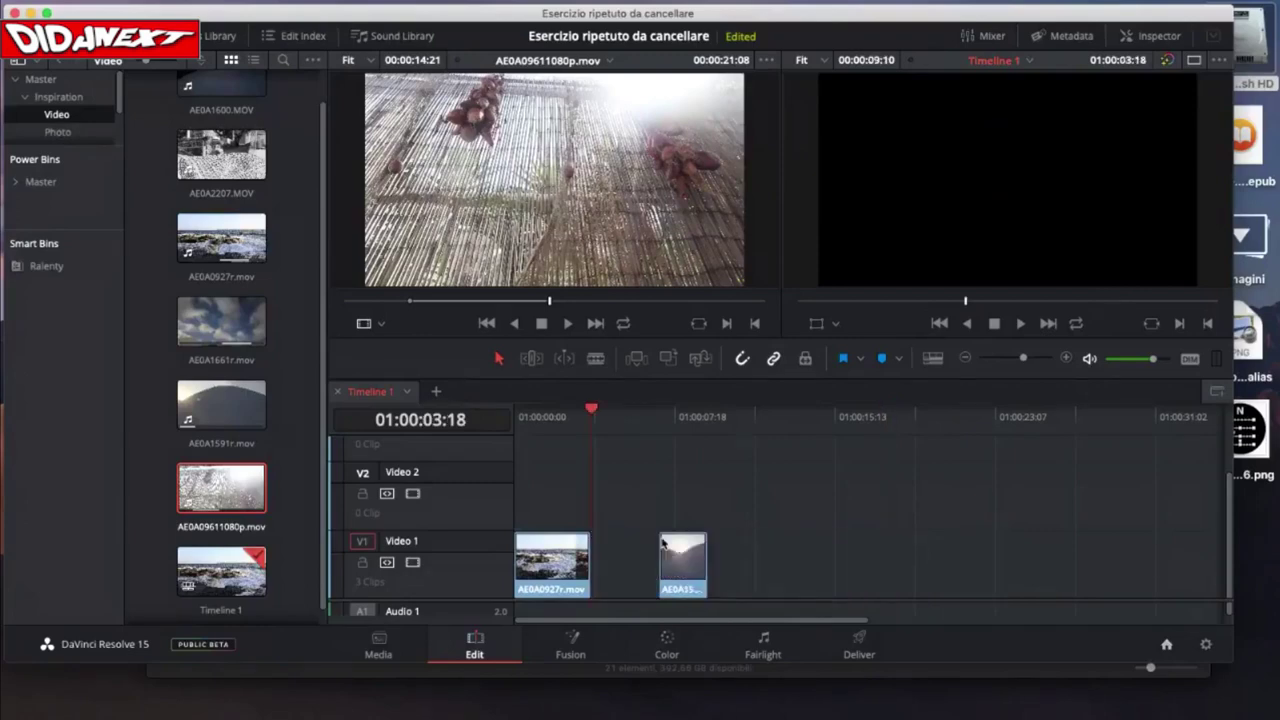
- Move the AE0A1591r.mov clip against AE0A0927r.mov and insert AE0A09611080p.mov between them at 01:00:03:18, undoing and repeating the insertion once
left_click(678, 563)
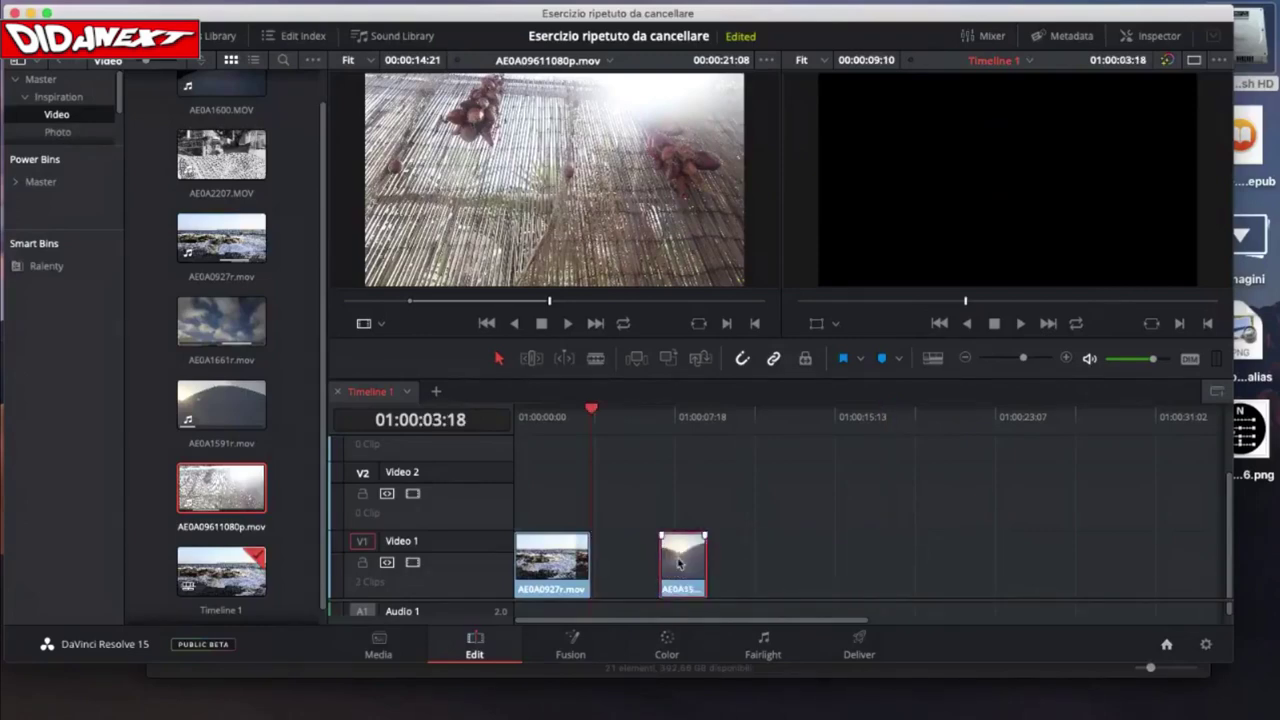
left_click_drag(678, 563, 600, 566)
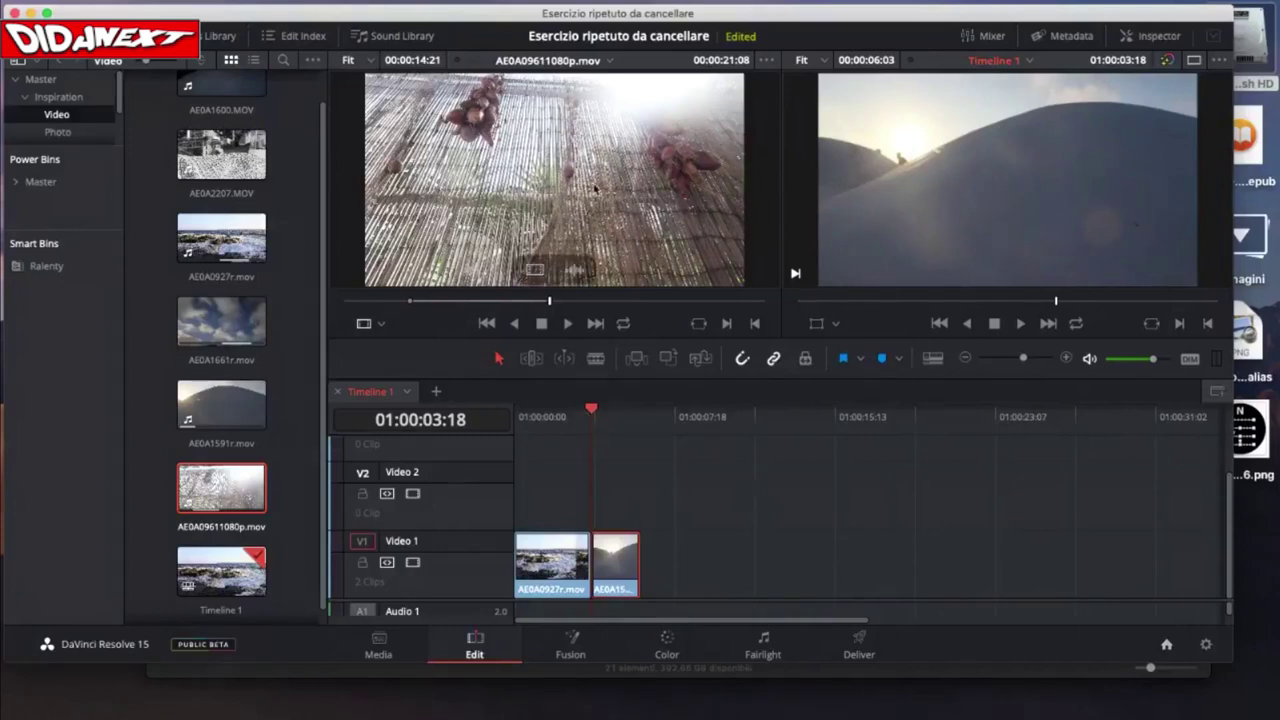
left_click_drag(597, 190, 1108, 93)
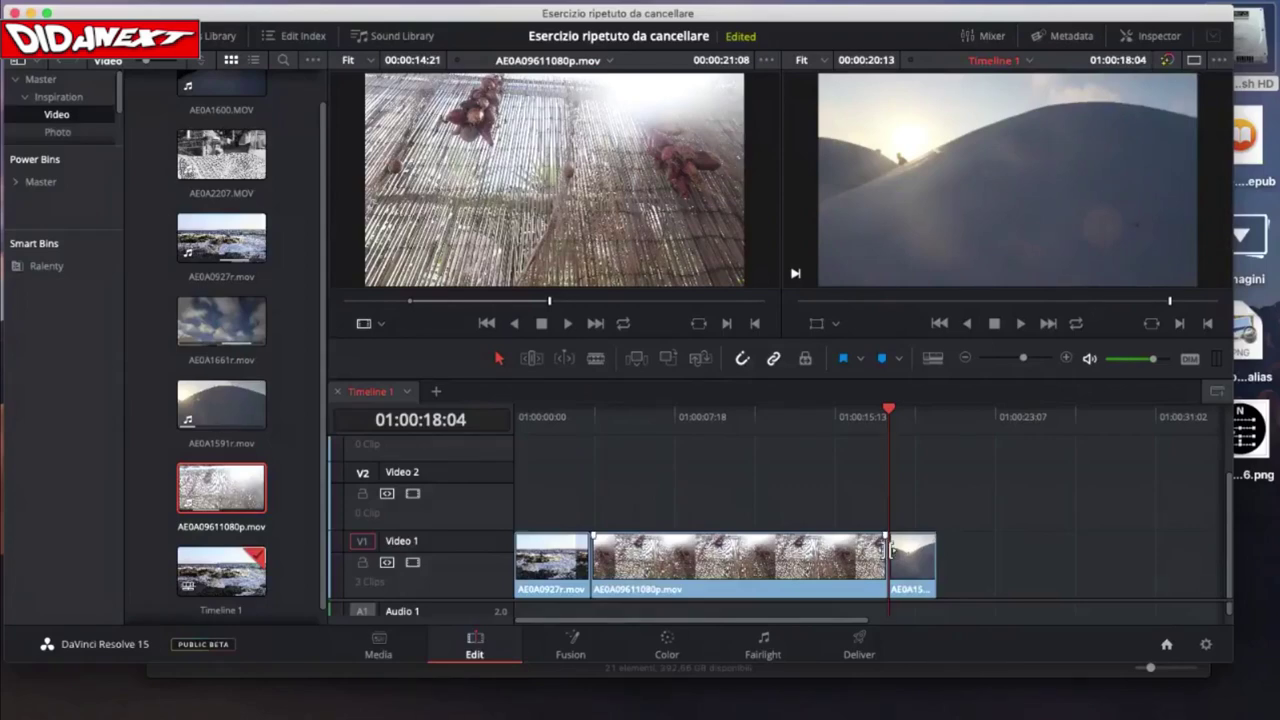
key("super+z")
left_click_drag(545, 190, 1155, 94)
- Delete the inserted AE0A09611080p.mov clip and move AE0A1591r.mov closer to AE0A0927r.mov, keeping a gap between them selected
left_click(622, 571)
key("BackSpace")
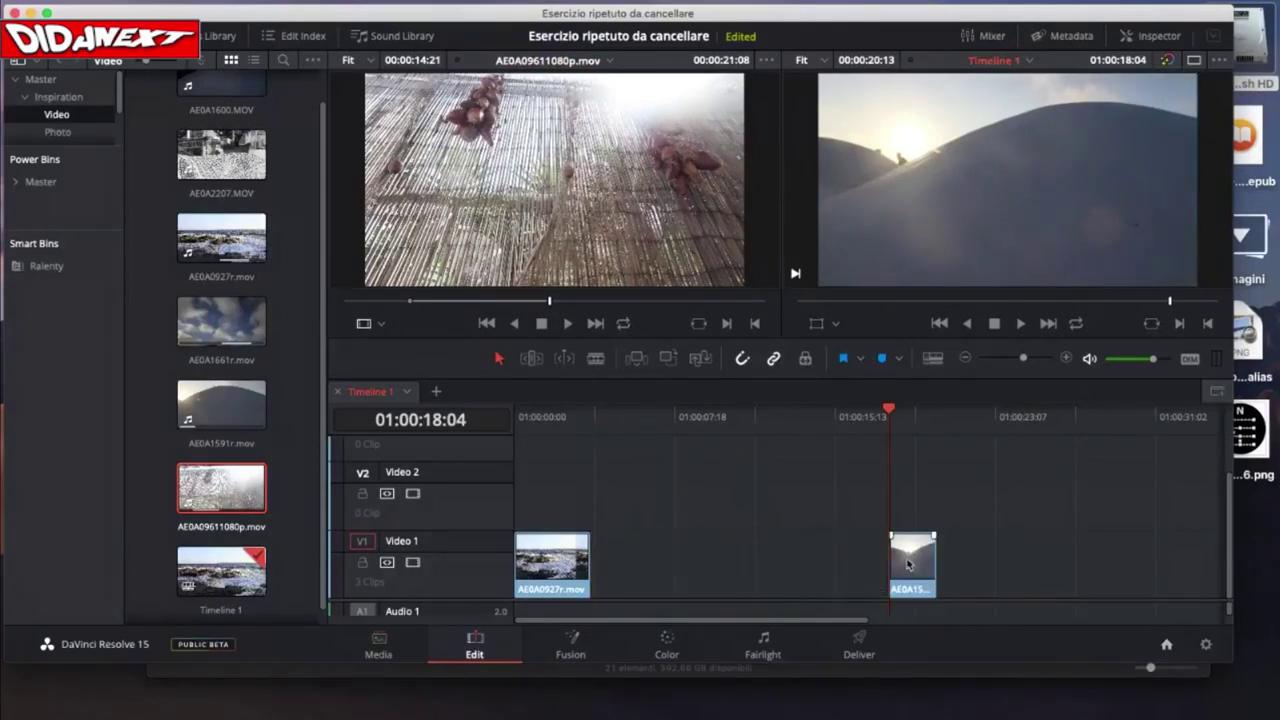
left_click_drag(908, 568, 741, 568)
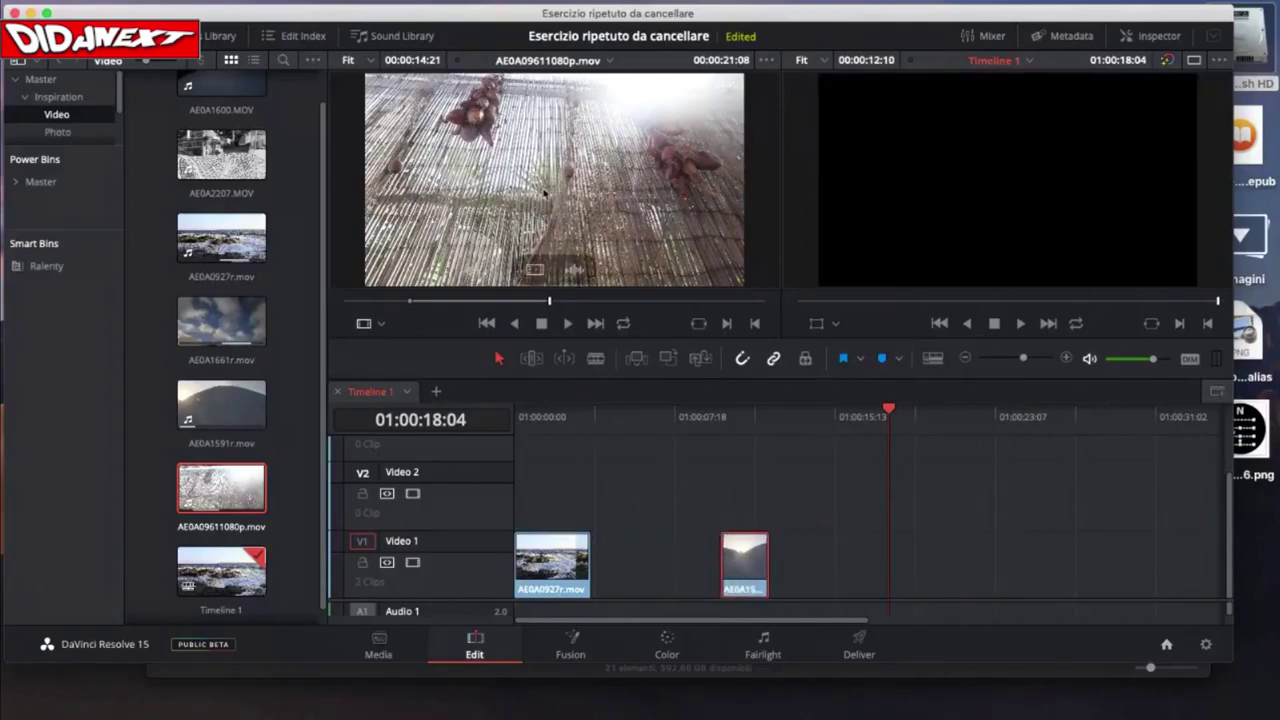
left_click(632, 582)
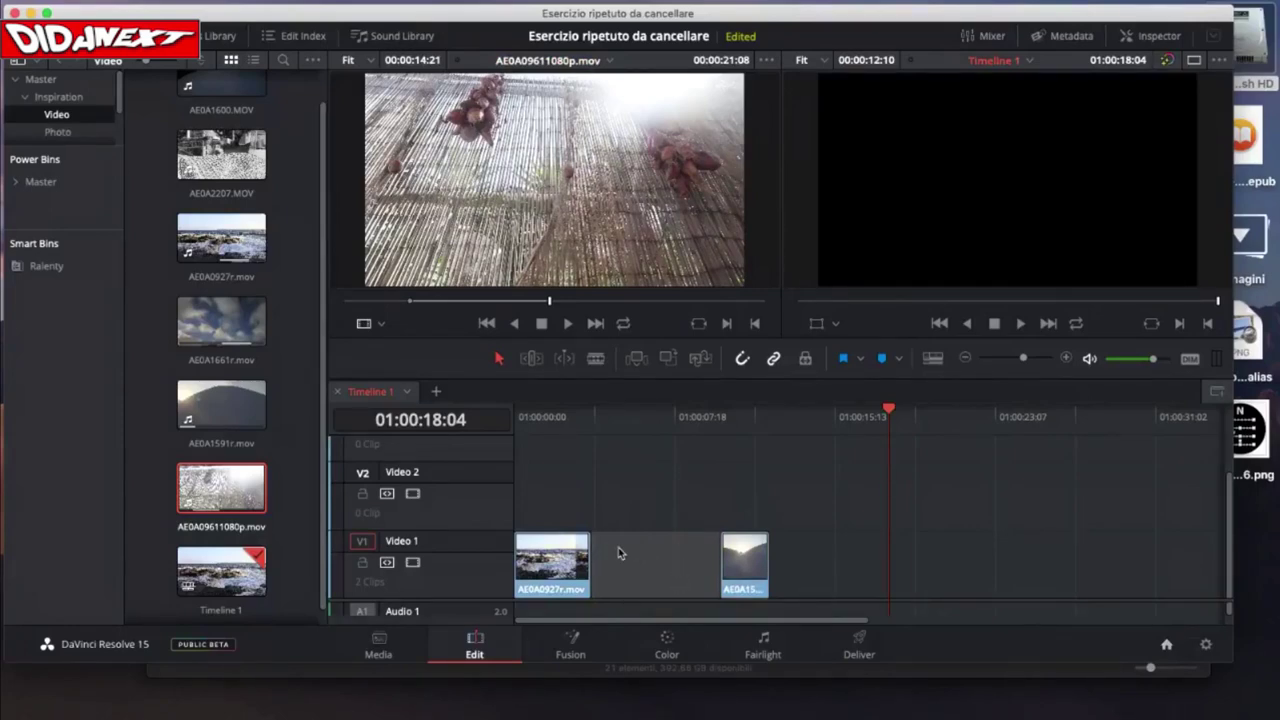
- Try the Overwrite edit with AE0A09611080p.mov at 01:00:18:04 and undo it
left_click_drag(584, 177, 1152, 125)
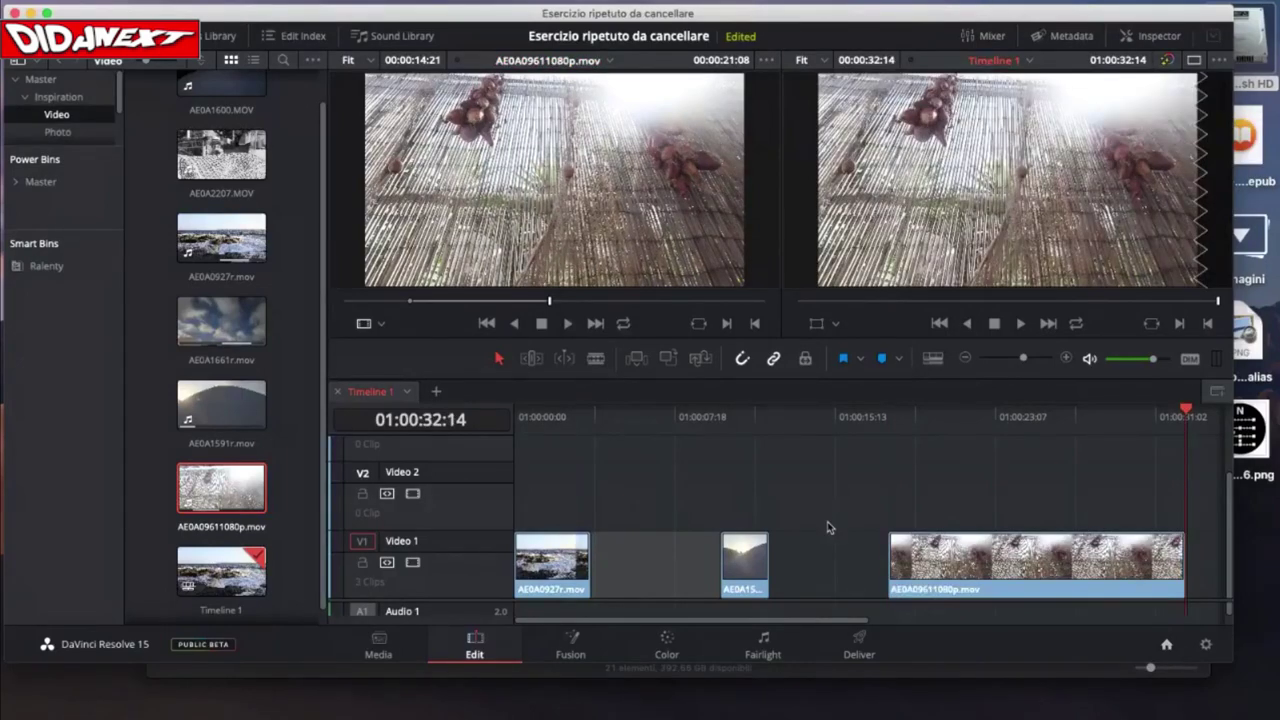
key("super+z")
- Move the playhead to 01:00:03:18, try the Overwrite edit with AE0A09611080p.mov from there, and undo it
left_click(593, 416)
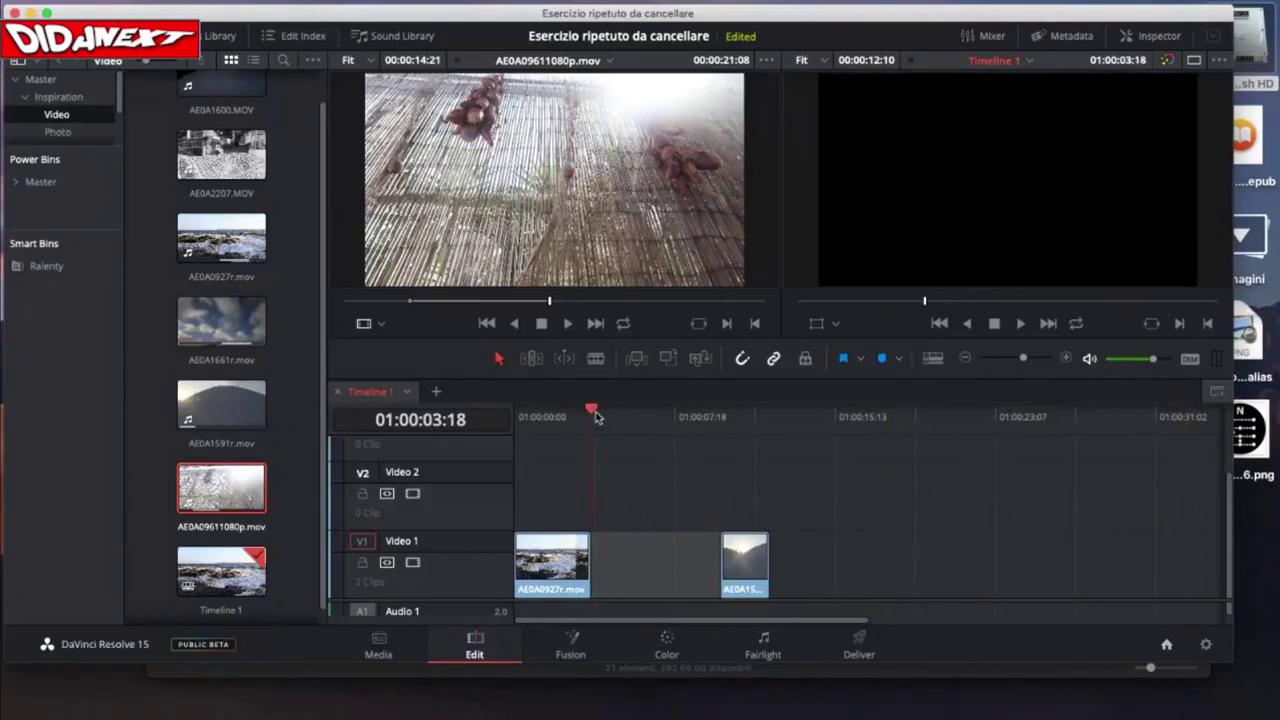
left_click_drag(583, 160, 1126, 119)
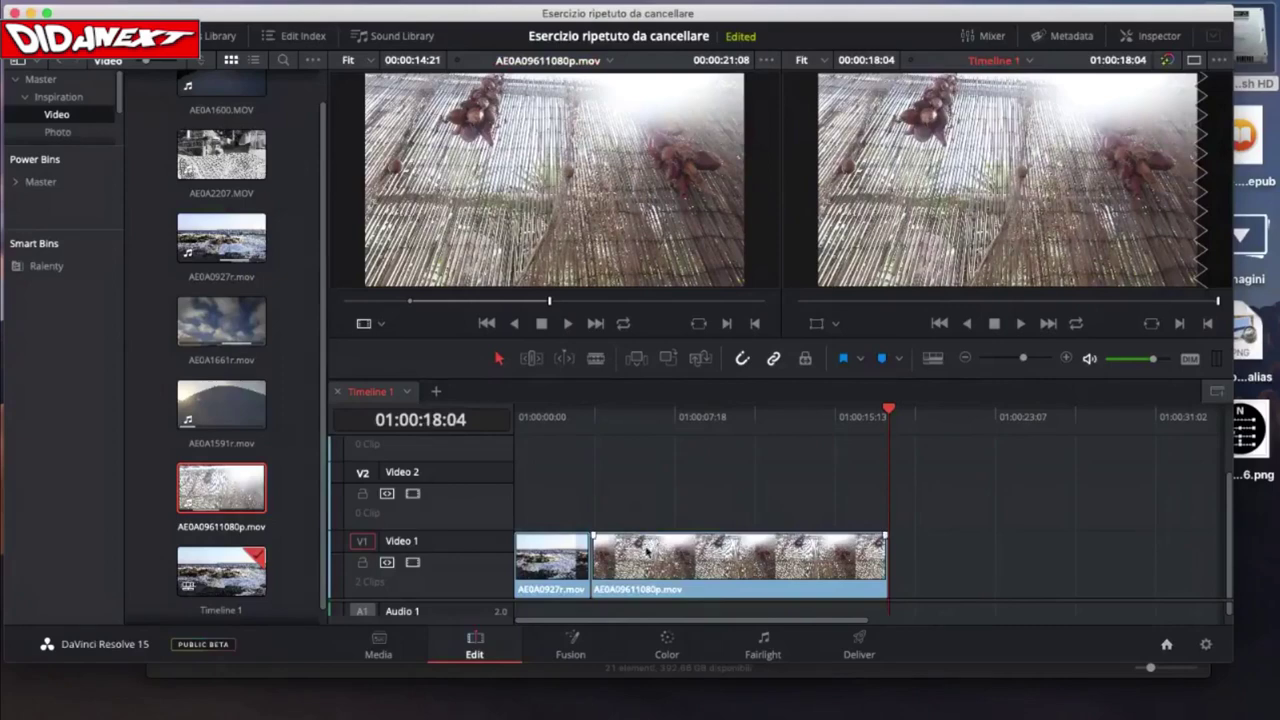
left_click(590, 417)
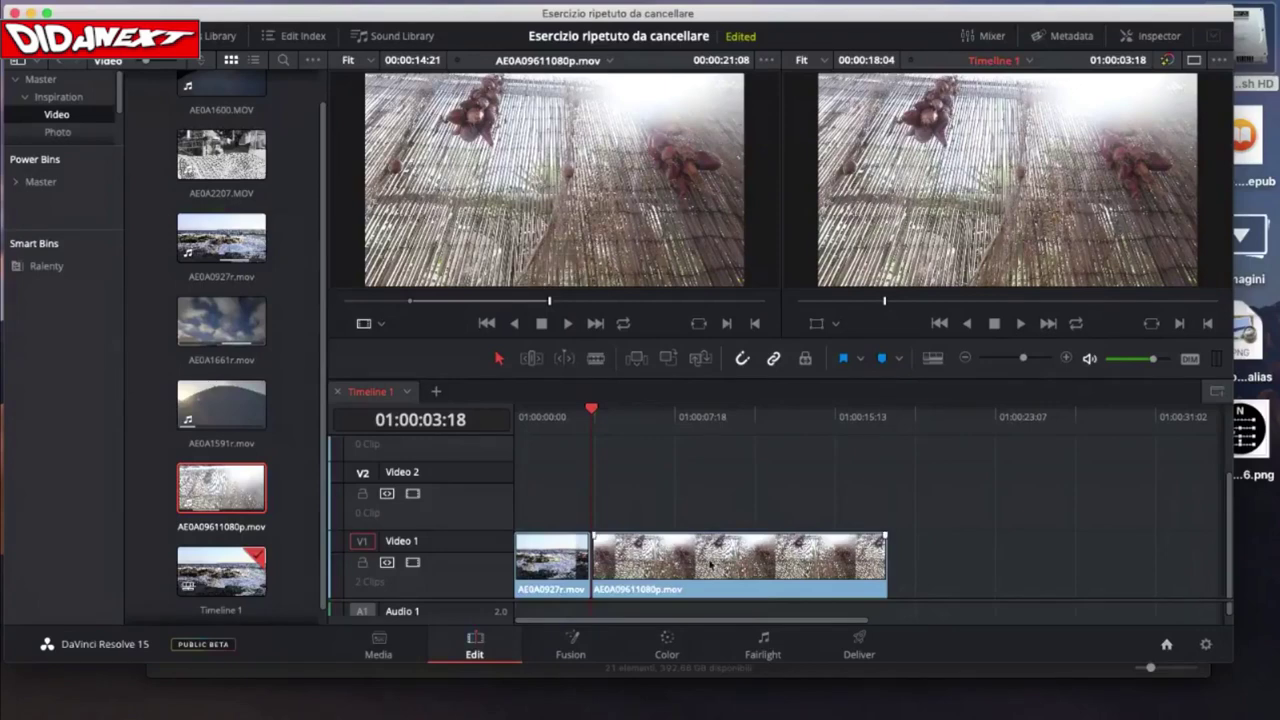
key("BackSpace")
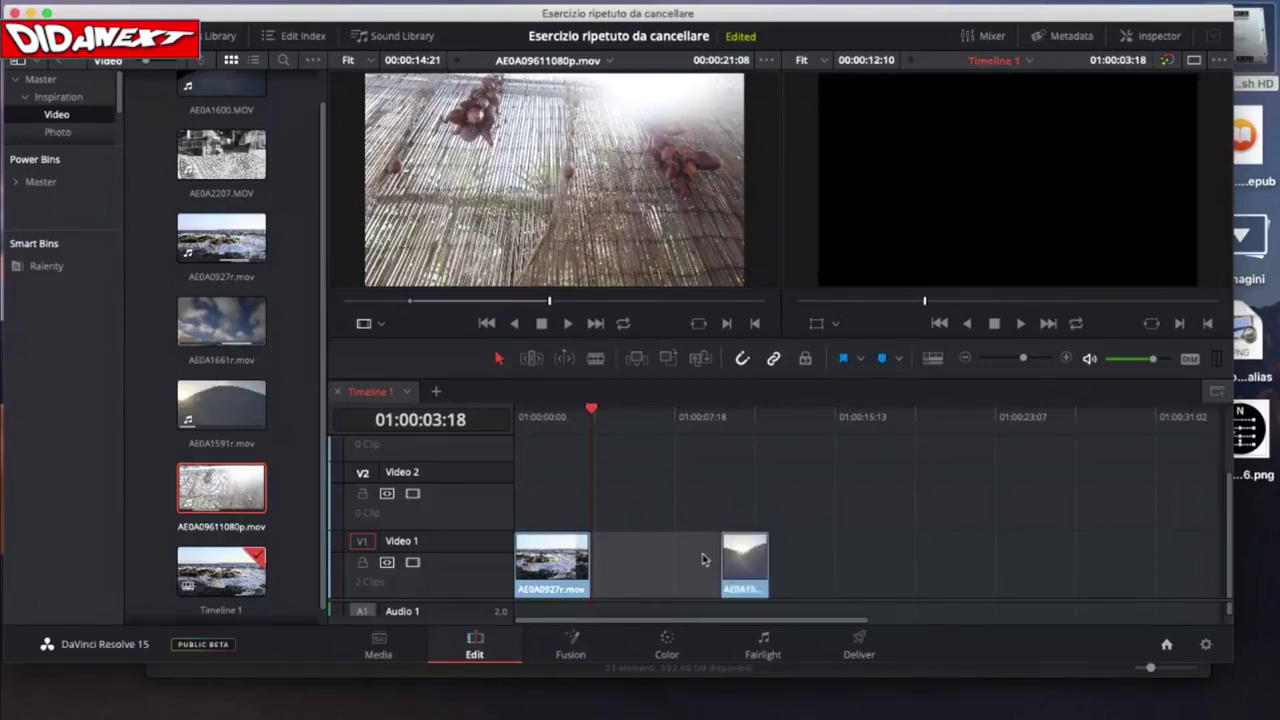
- Try the Replace edit with AE0A09611080p.mov on the gap at 01:00:03:18, and delete the resulting clip
left_click_drag(590, 195, 1150, 156)
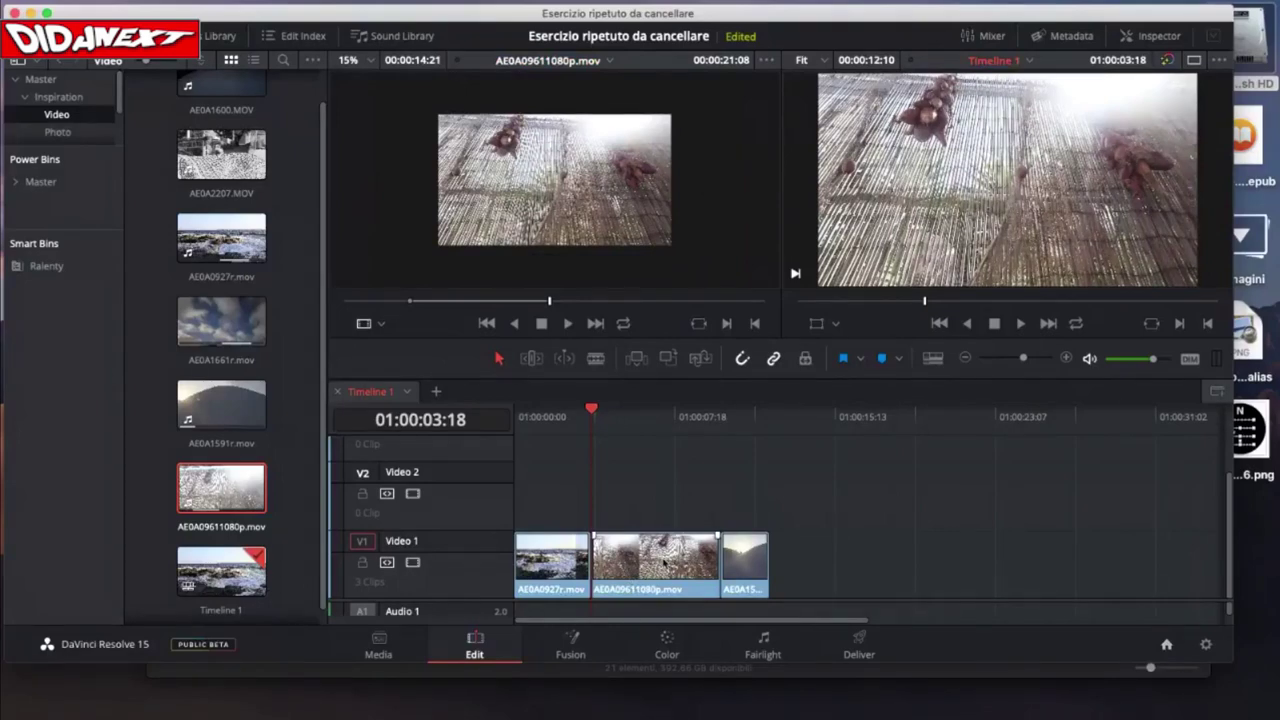
left_click(664, 566)
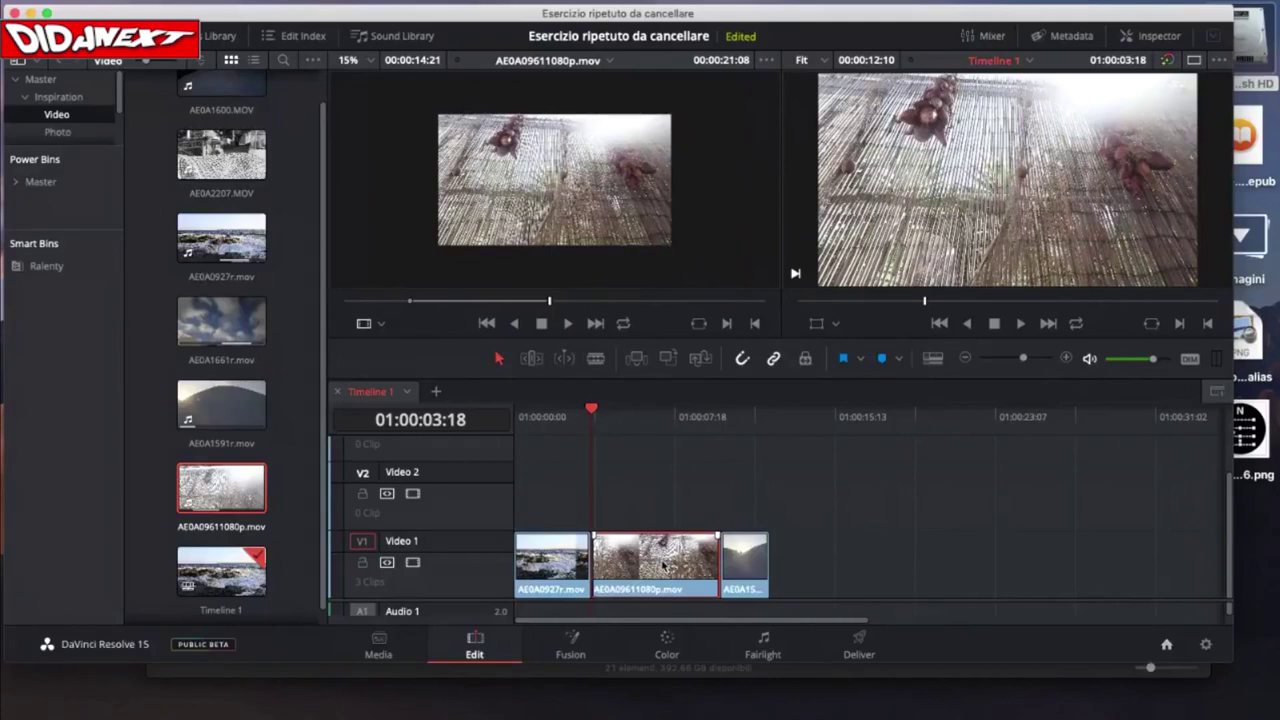
key("Delete")
- Select the gap between AE0A0927r.mov and AE0A1591r.mov and fill it with AE0A09611080p.mov using the Replace edit
left_click(655, 560)
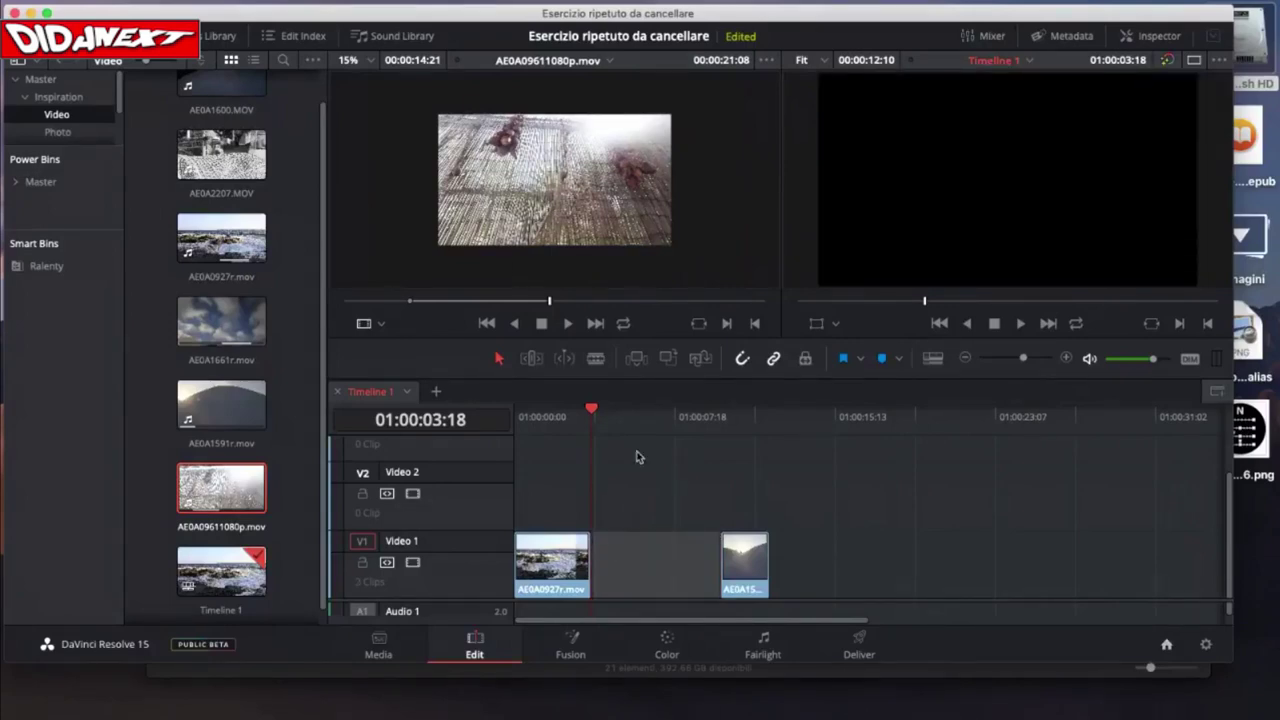
left_click_drag(537, 185, 1128, 150)
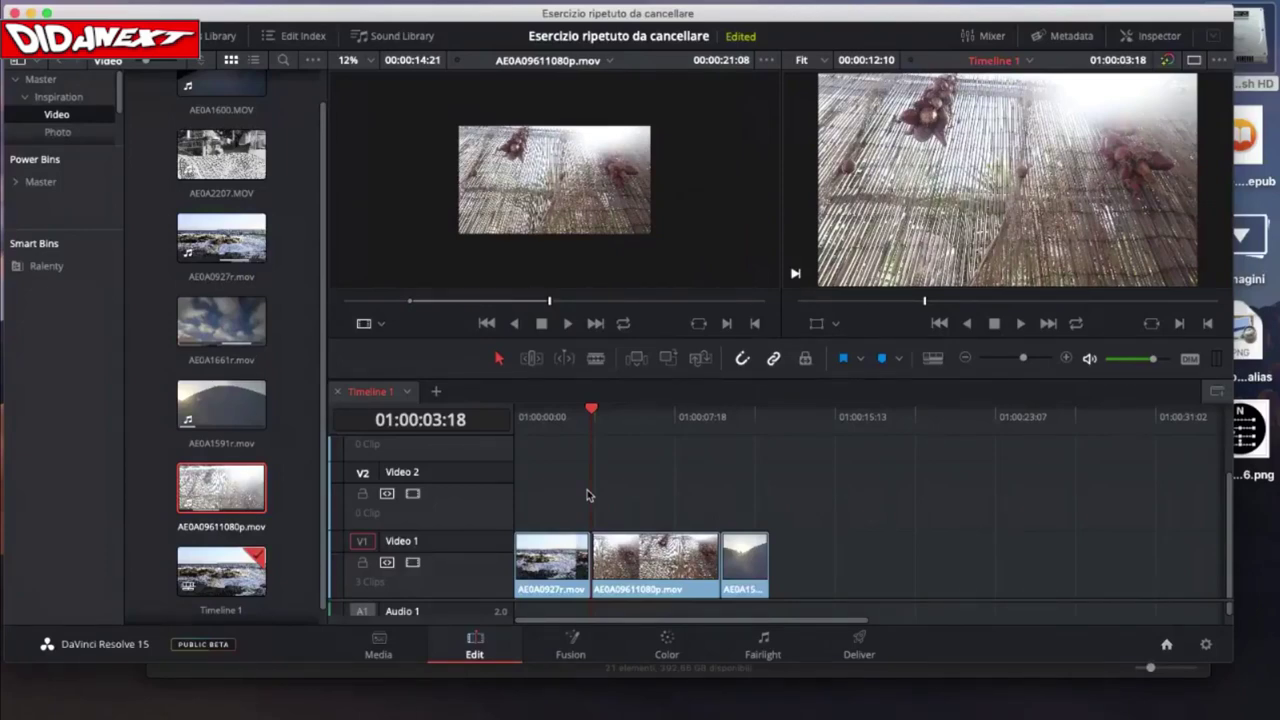
left_click(582, 197)
left_click_drag(582, 197, 1137, 136)
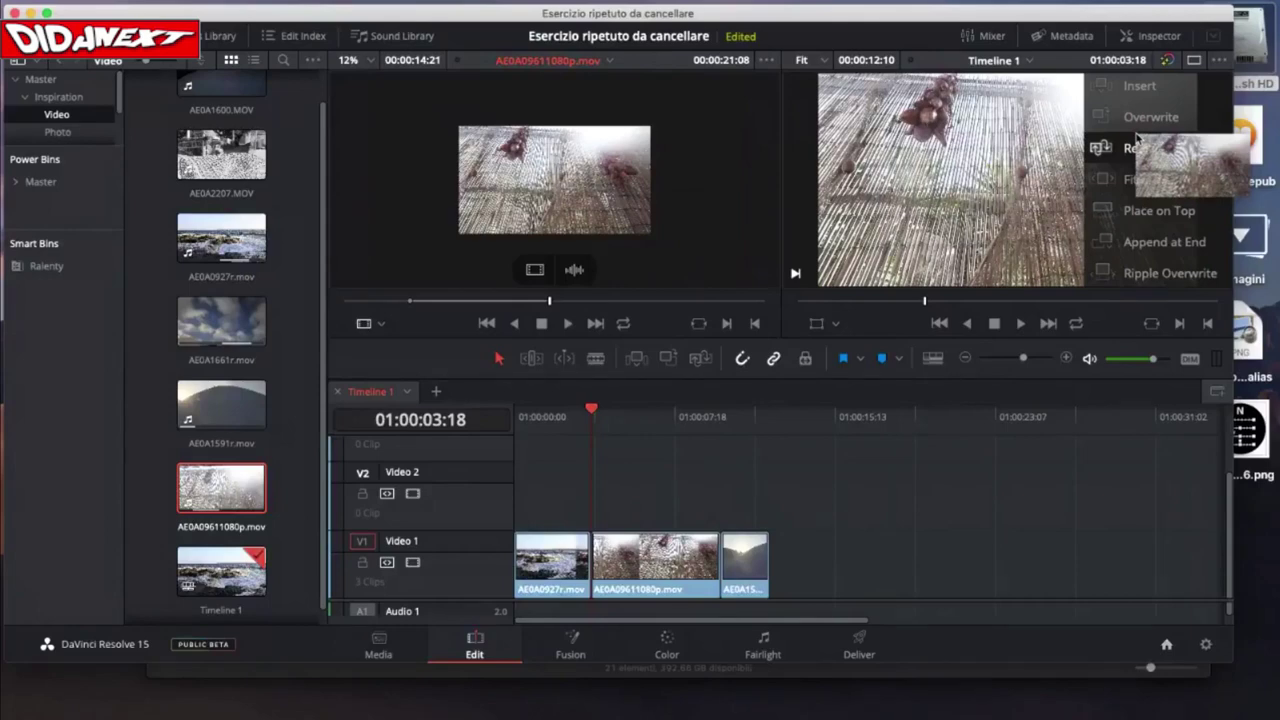
left_click_drag(1136, 138, 1137, 95)
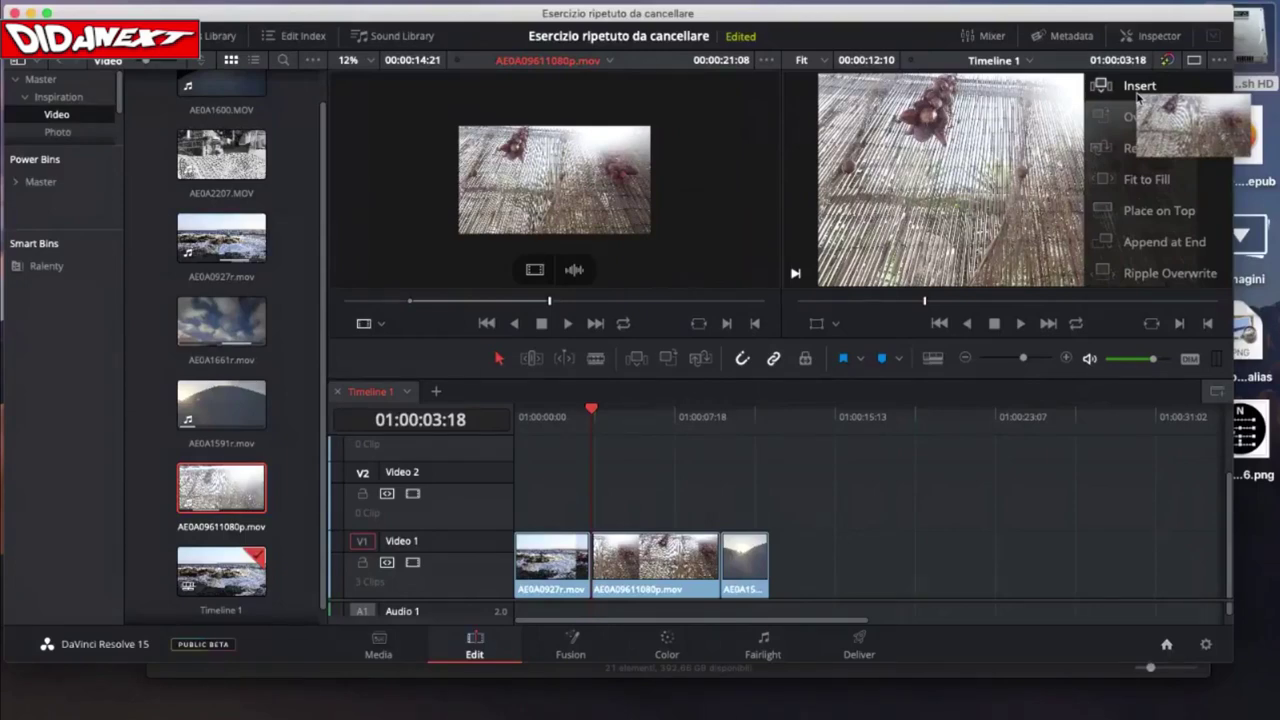
mouse_move(1137, 95)
left_mouse_down()
mouse_move(1135, 265)
mouse_move(1143, 95)
left_mouse_up()
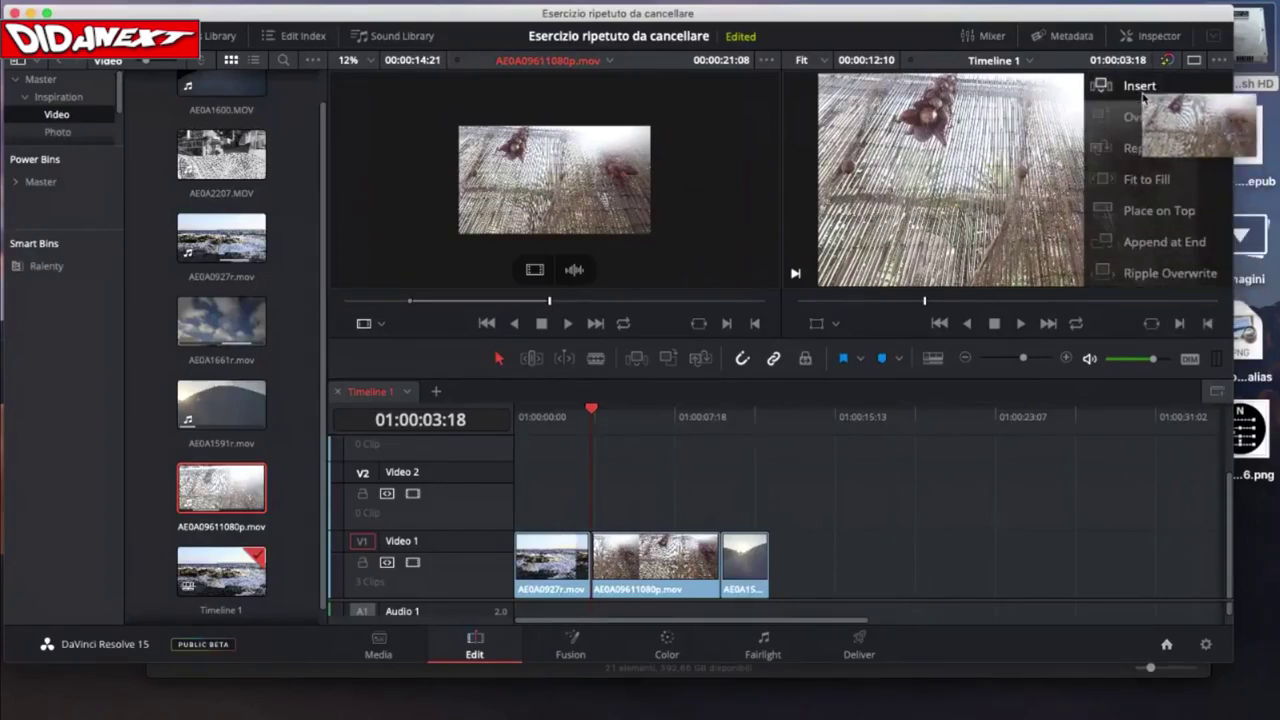
left_click_drag(1143, 95, 636, 170)
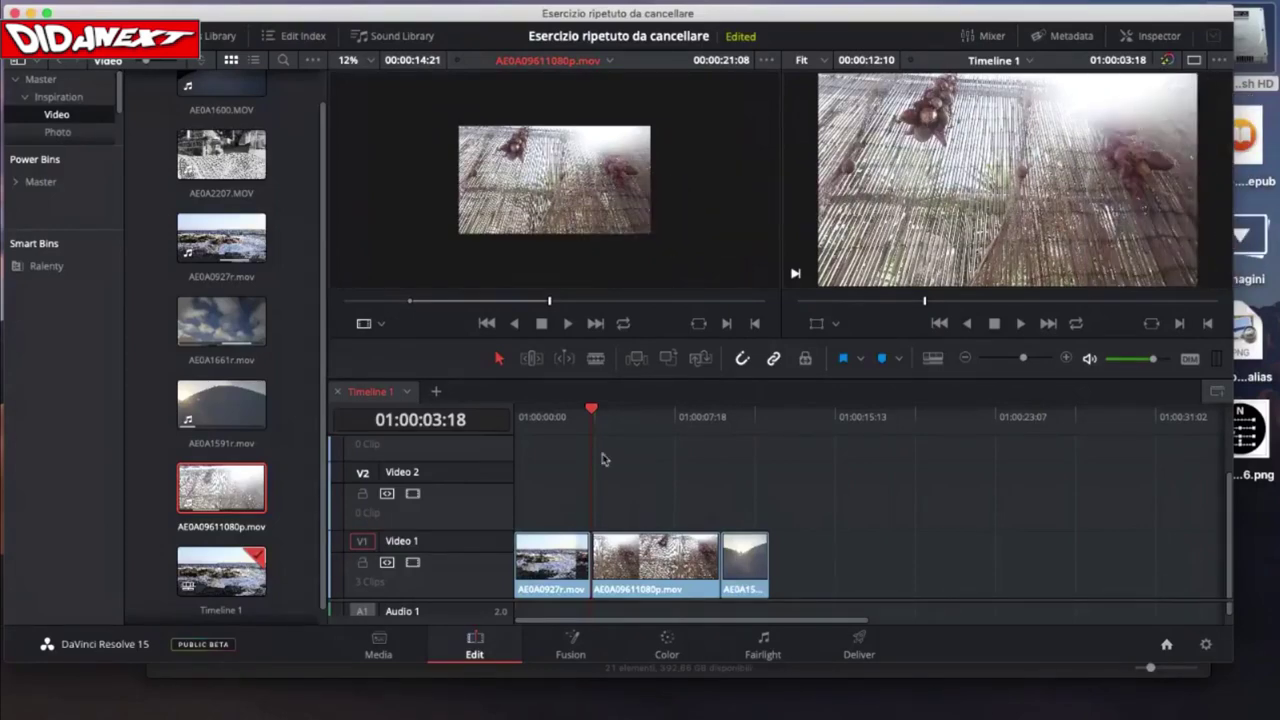
- Remove the replaced clip, fill the gap with AE0A09611080p.mov using the Fit to Fill edit, and play the result
left_click(648, 556)
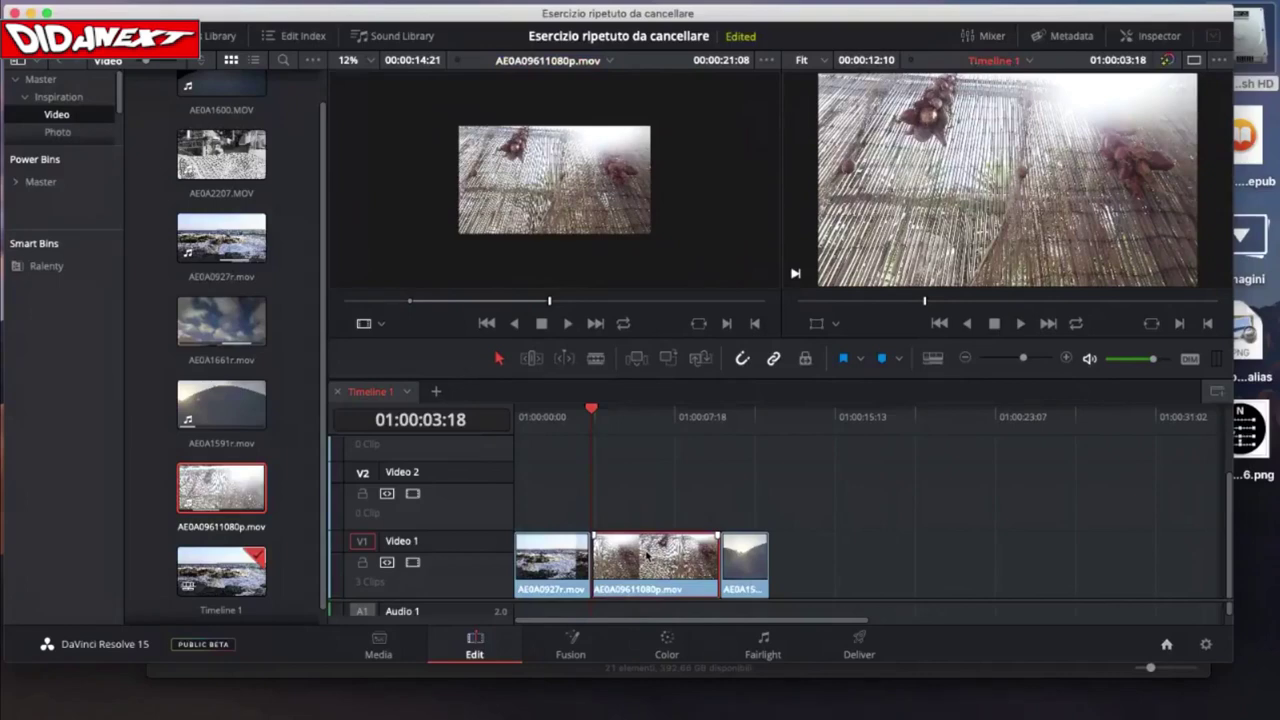
key("Delete")
left_click_drag(554, 180, 1120, 178)
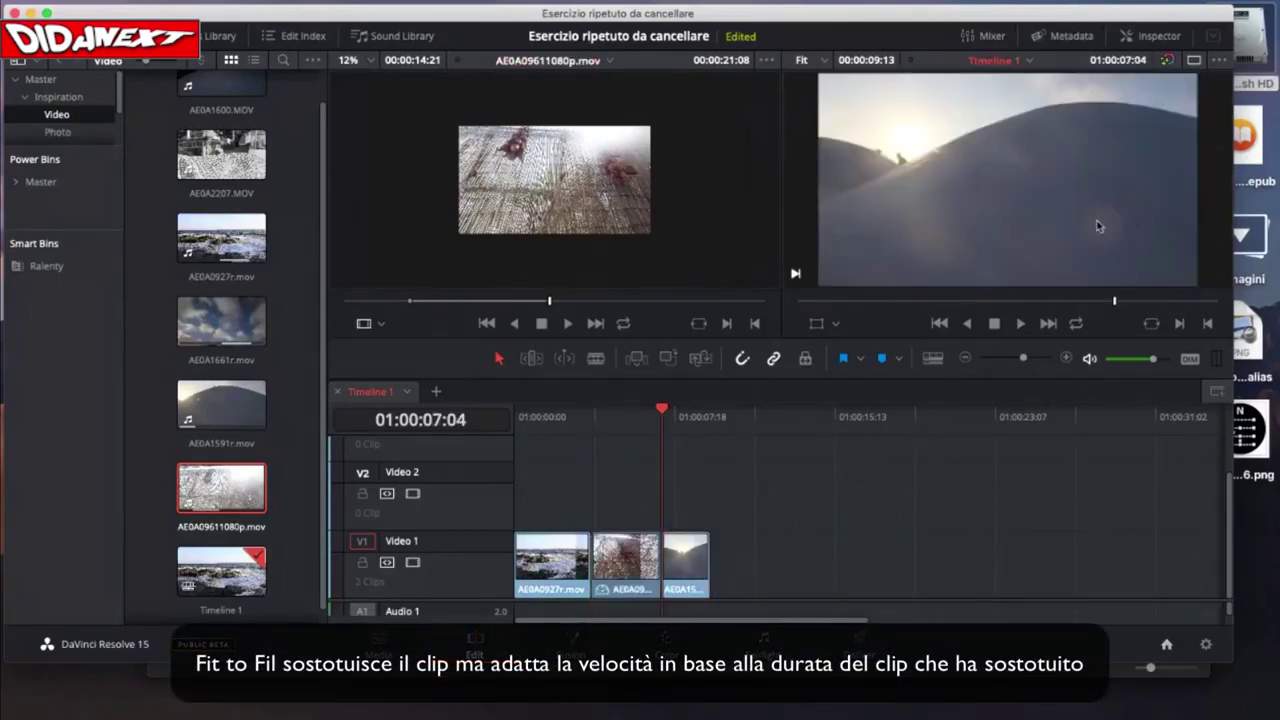
left_click(589, 416)
key("space")
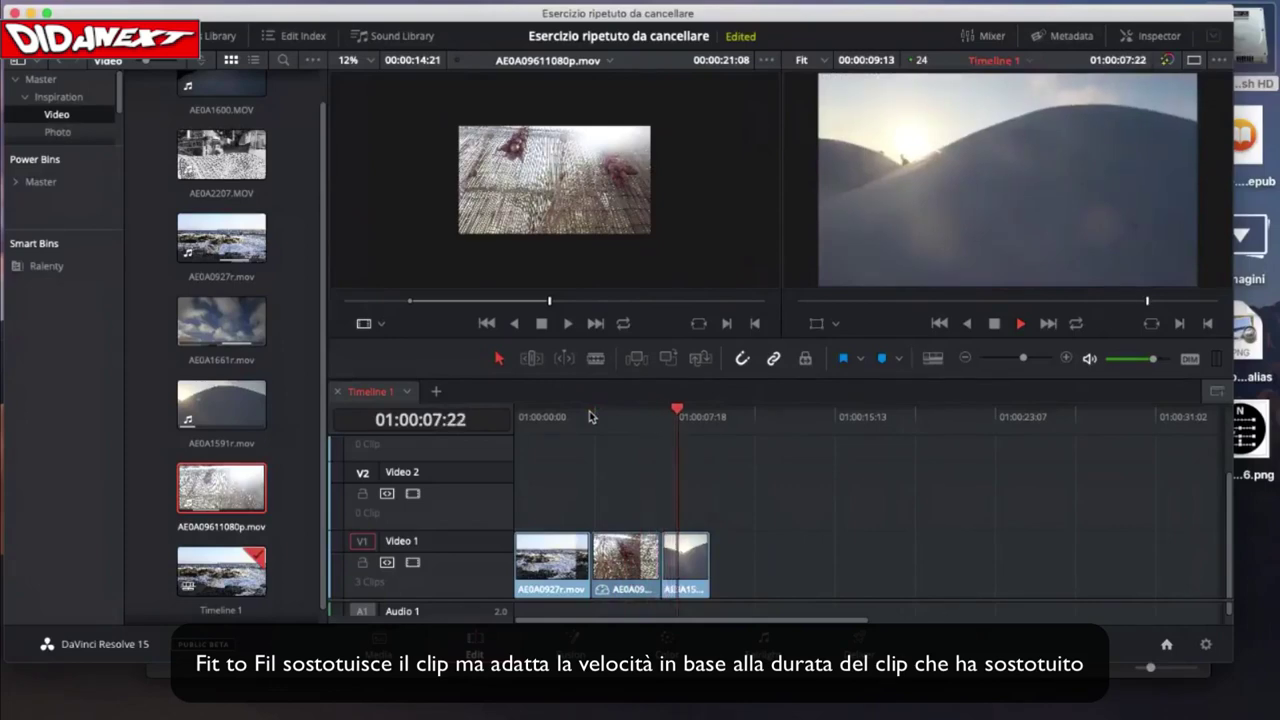
- Delete the AE0A09611080p.mov clip between AE0A0927r.mov and AE0A1591r.mov and select the gap
left_click(640, 567)
key("Delete")
left_click(645, 560)
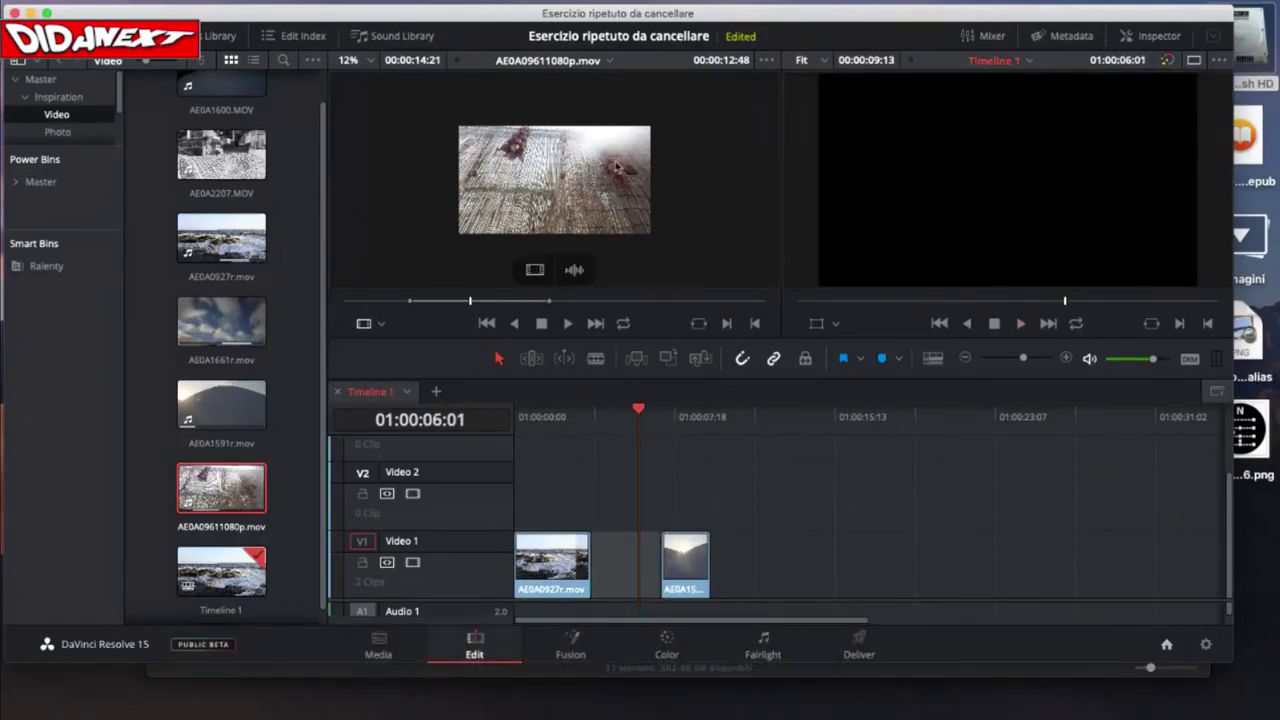
- Try the Place on Top edit with AE0A09611080p.mov at 01:00:05:06, and delete the resulting clip from Video 2
left_click_drag(554, 180, 600, 250)
left_click(640, 410)
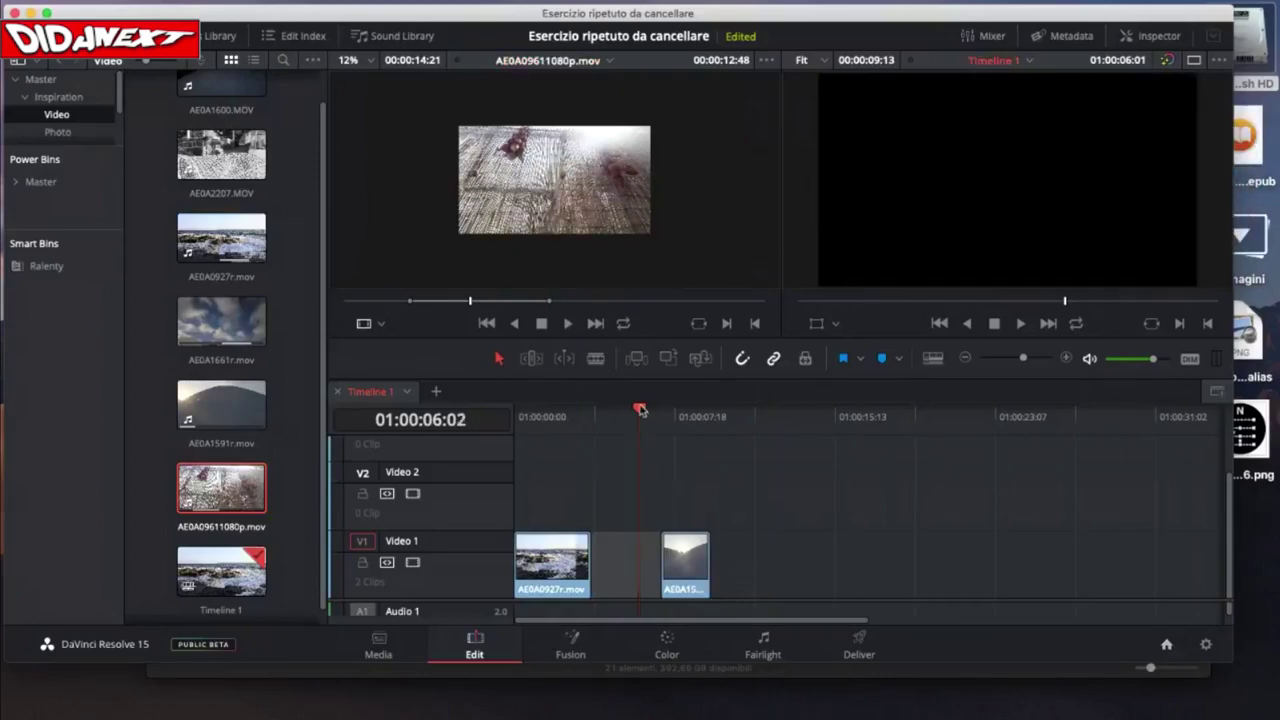
mouse_move(640, 410)
left_mouse_down()
mouse_move(606, 418)
mouse_move(622, 420)
left_mouse_up()
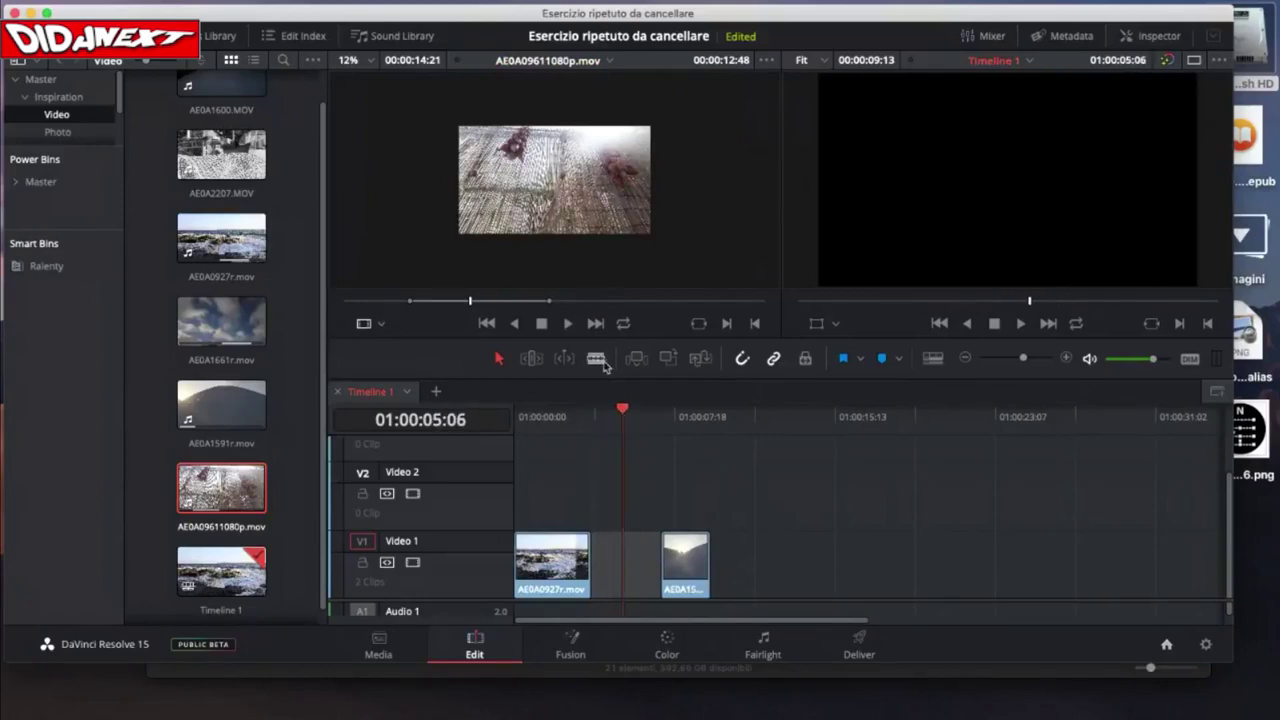
left_click_drag(573, 201, 1148, 209)
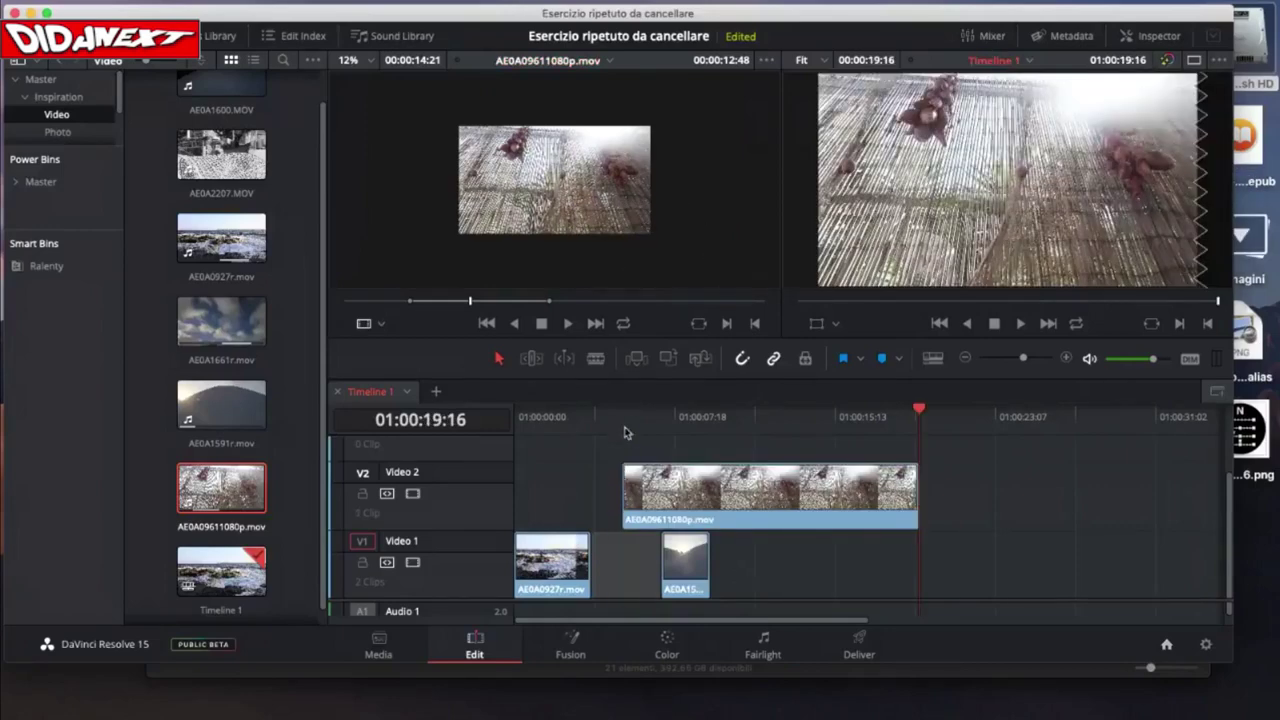
left_click(623, 420)
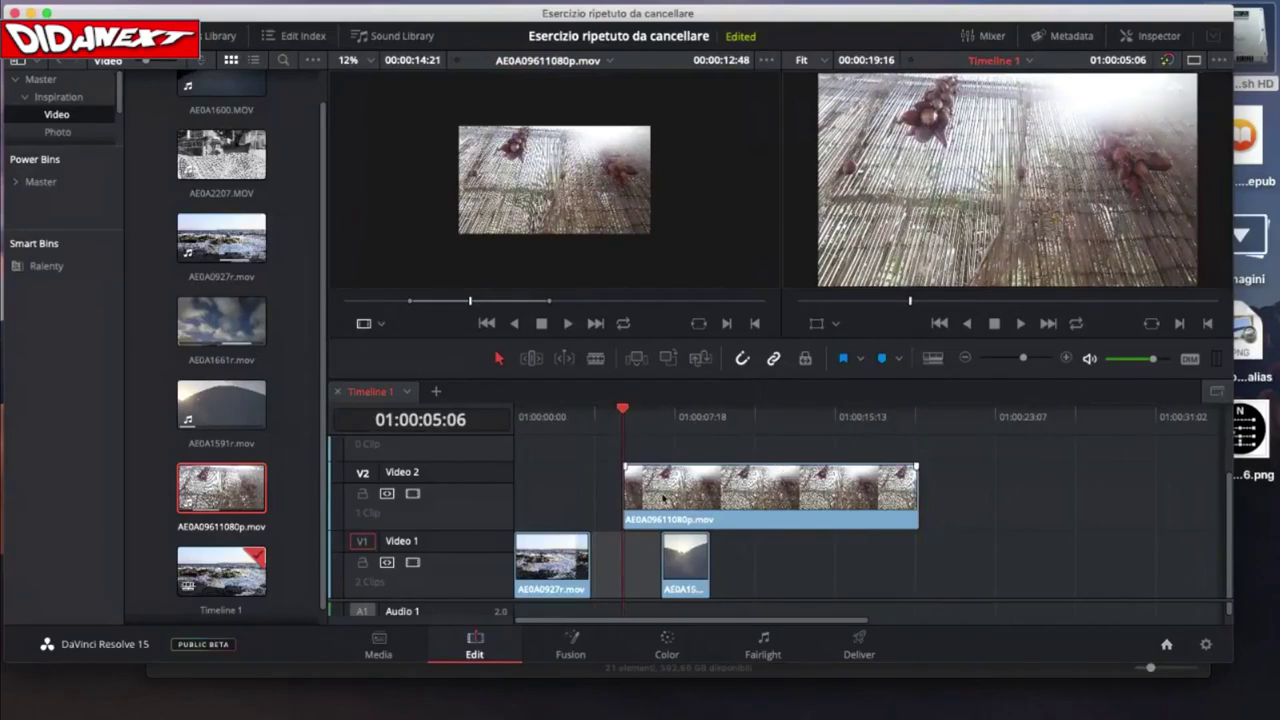
left_click(816, 497)
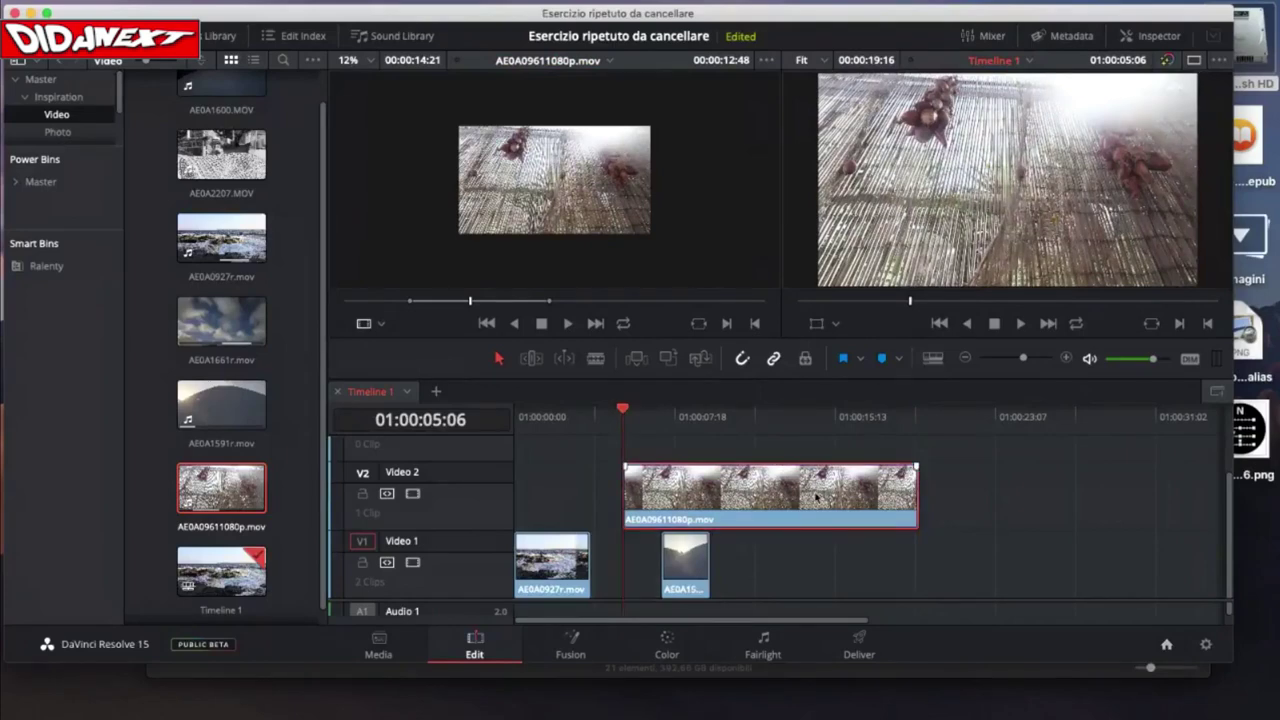
key("Delete")
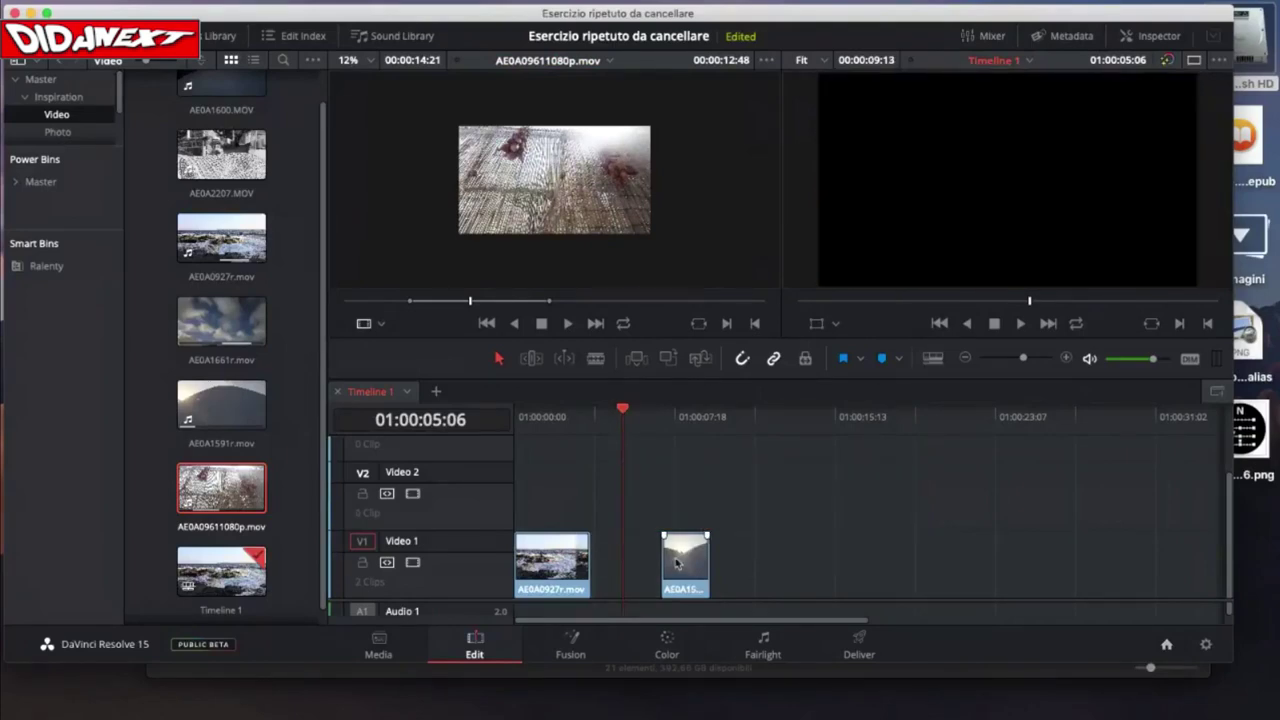
- Move AE0A1591r.mov against AE0A0927r.mov and place AE0A09611080p.mov between them at 01:00:03:18 using the Insert edit
left_click_drag(676, 562, 614, 562)
left_click_drag(622, 412, 597, 427)
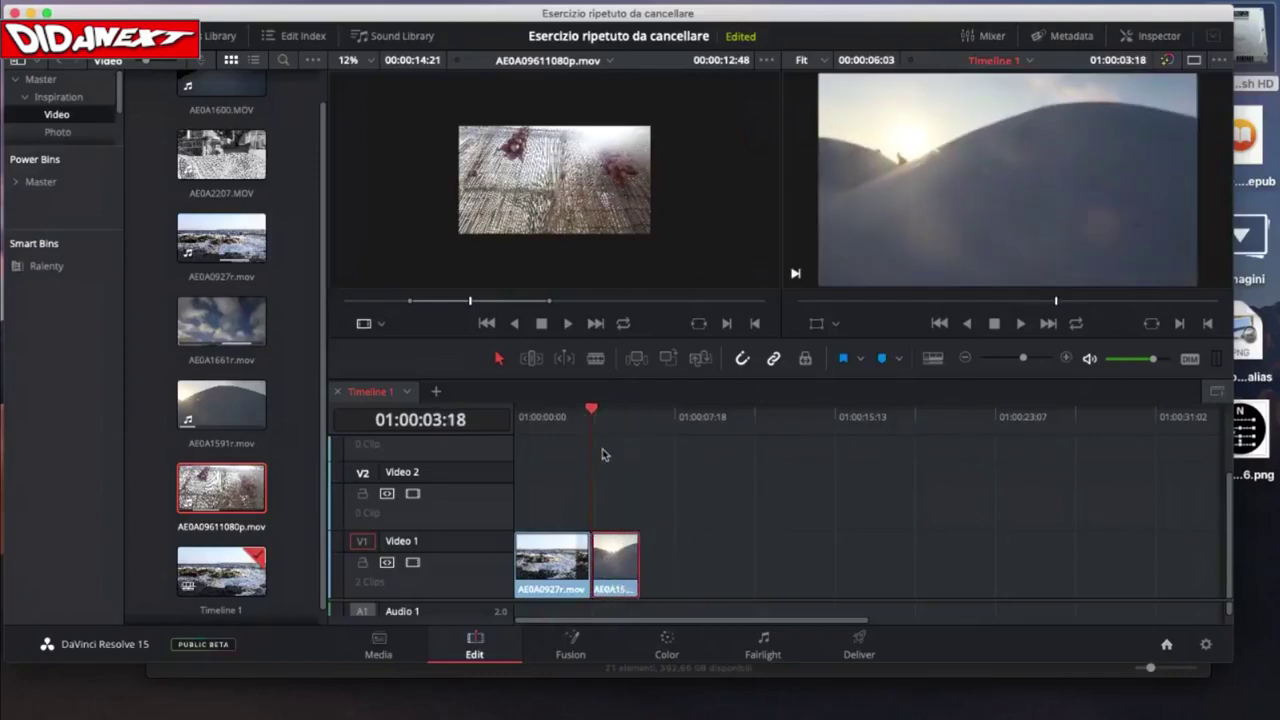
left_click(460, 215)
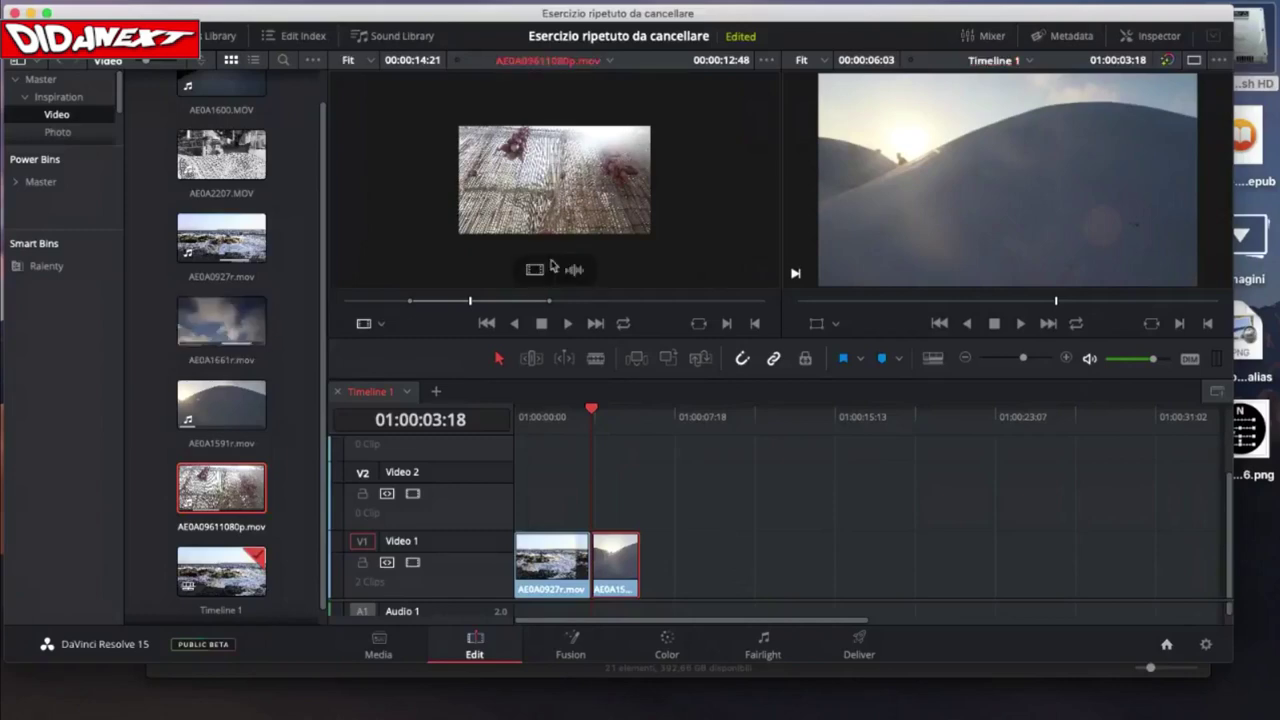
left_click_drag(548, 188, 980, 118)
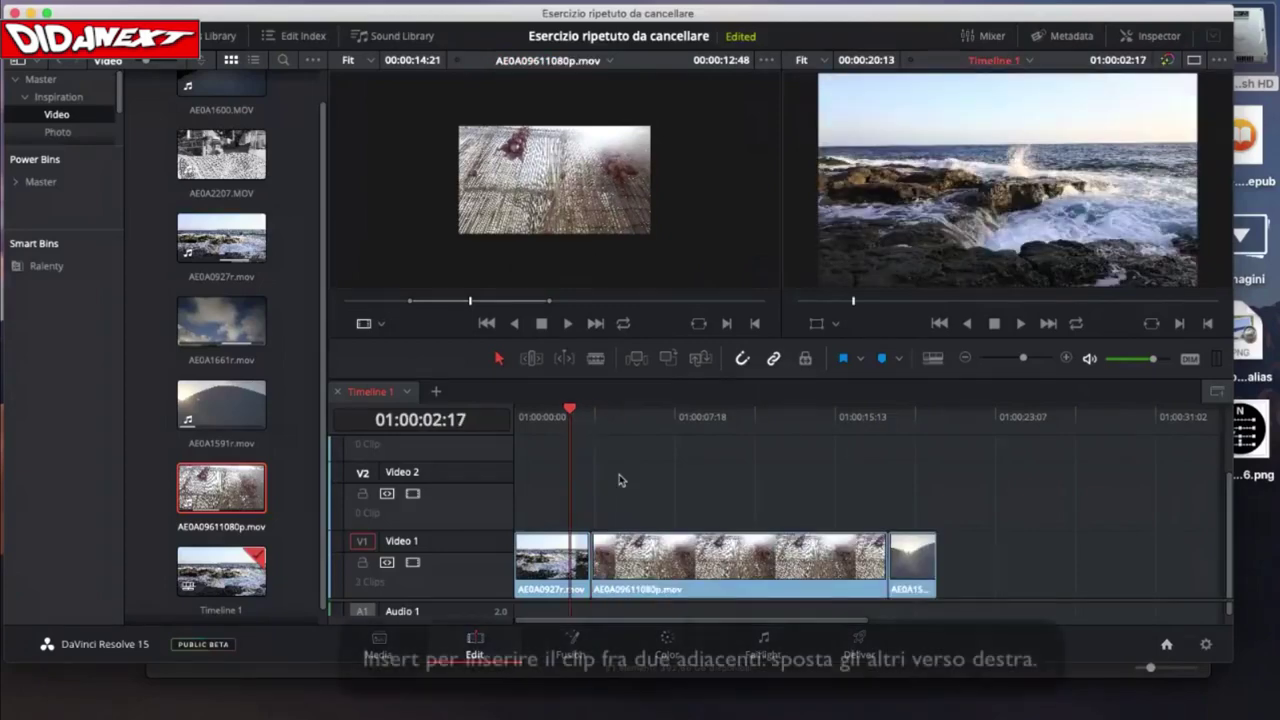
- Delete the inserted AE0A09611080p.mov clip and move AE0A1591r.mov back against AE0A0927r.mov
left_click_drag(569, 412, 591, 414)
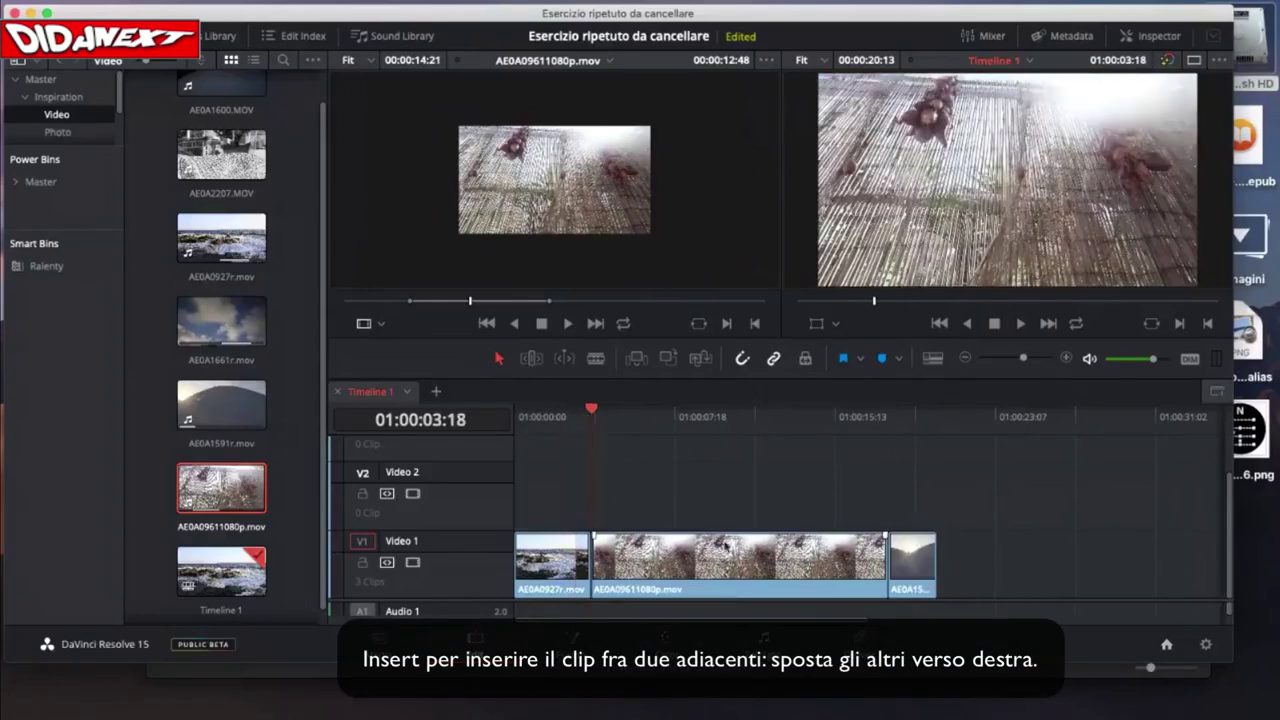
left_click(757, 570)
key("BackSpace")
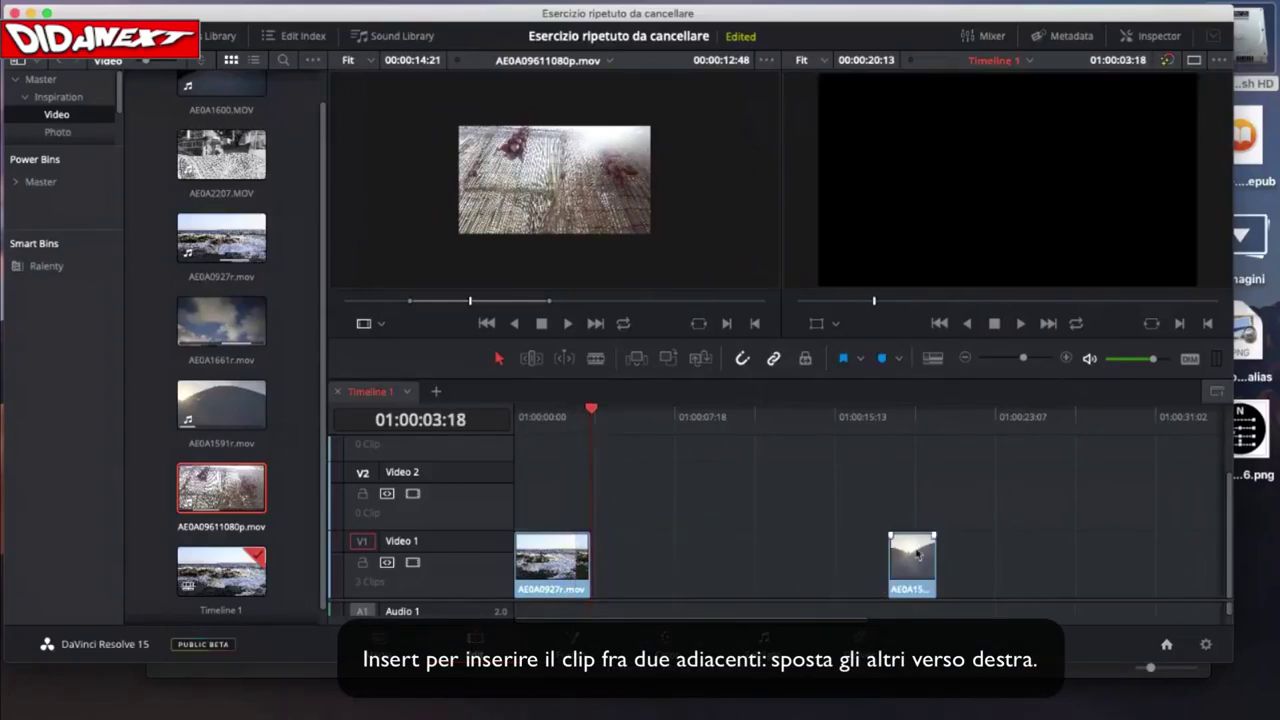
left_click_drag(919, 556, 585, 555)
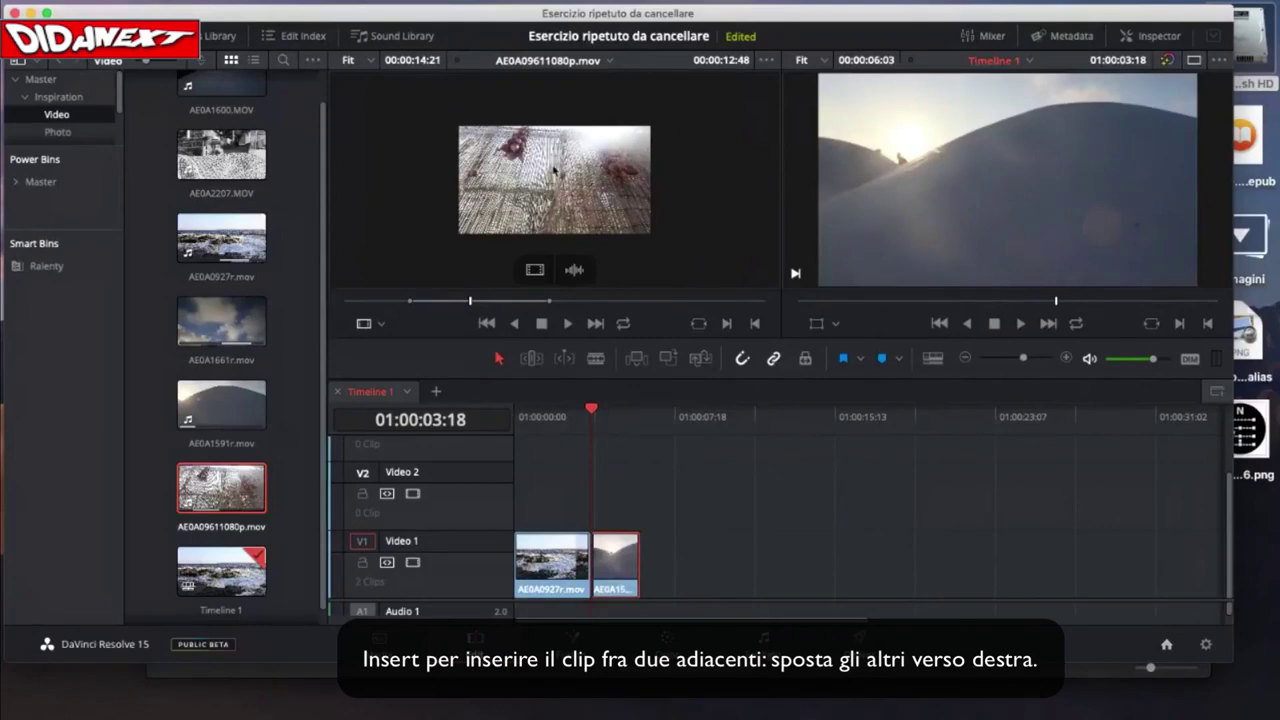
- Repeat the Insert edit with AE0A09611080p.mov at 01:00:03:18 and select the inserted clip
left_click_drag(221, 320, 1112, 92)
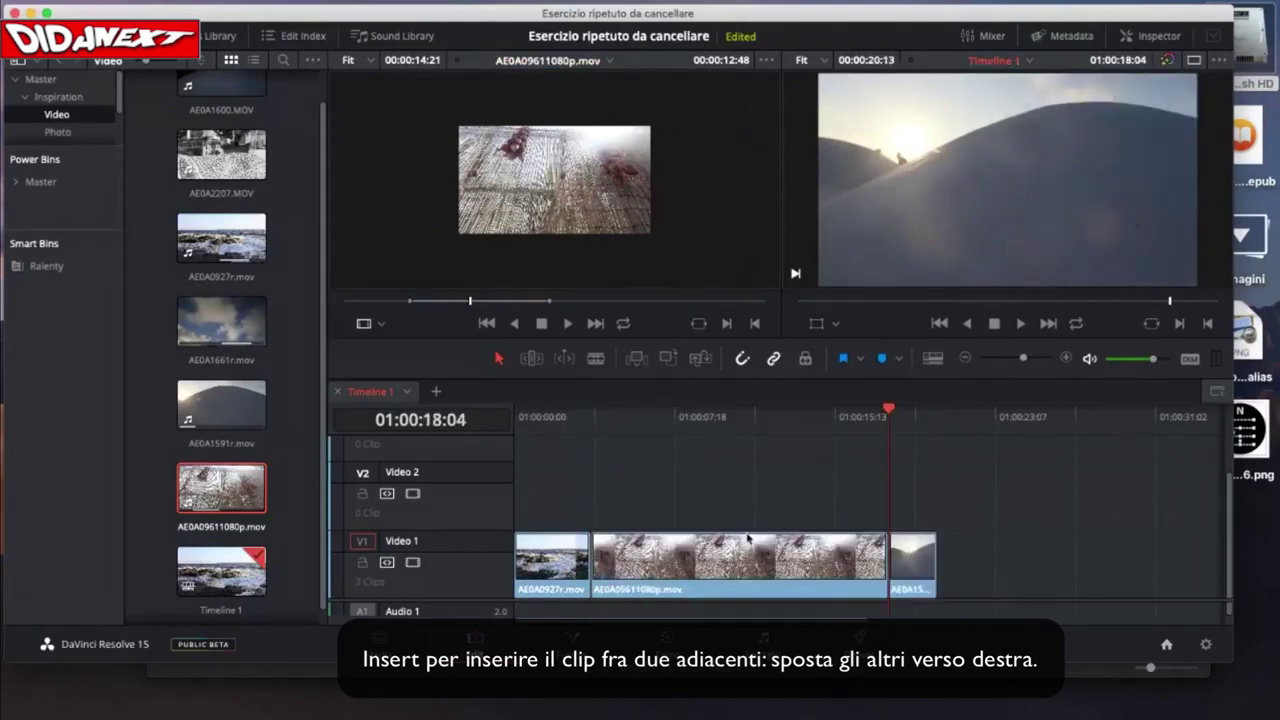
left_click(752, 572)
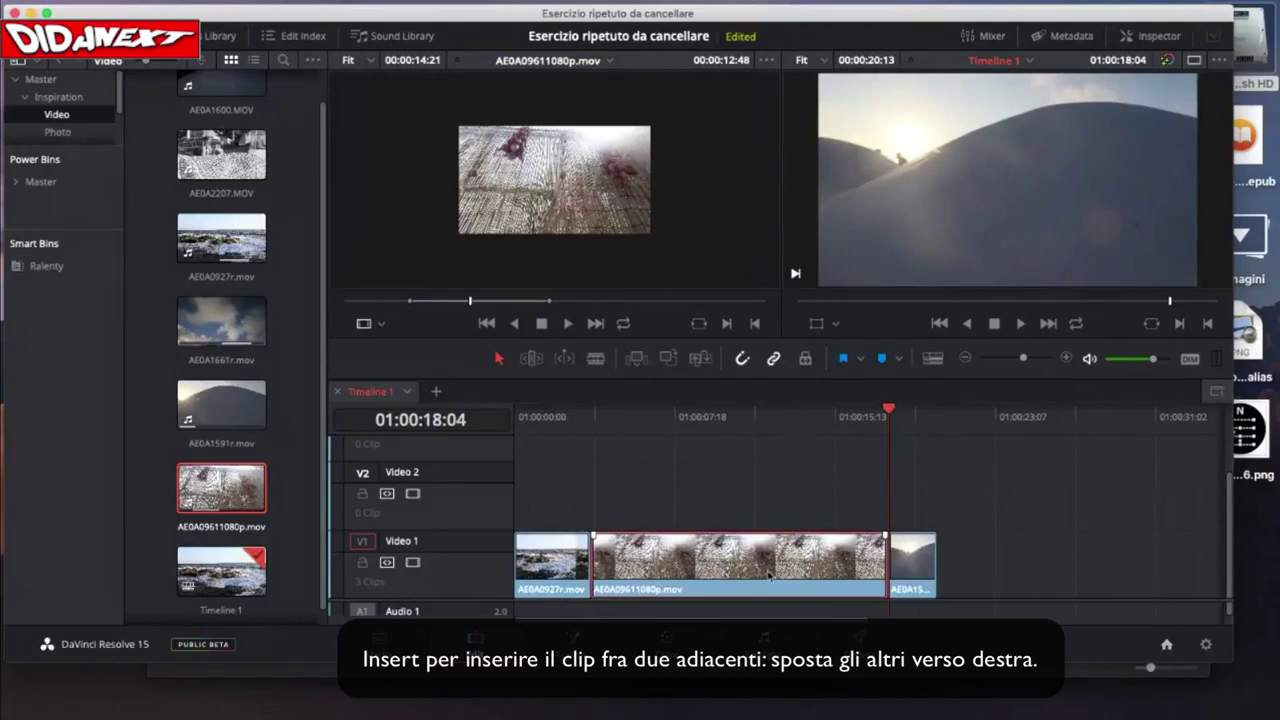
- Extend the end of AE0A1591r.mov on the timeline to about 01:00:22:08
left_click(931, 560)
left_click_drag(931, 560, 971, 560)
left_click_drag(888, 408, 919, 416)
left_click(936, 570)
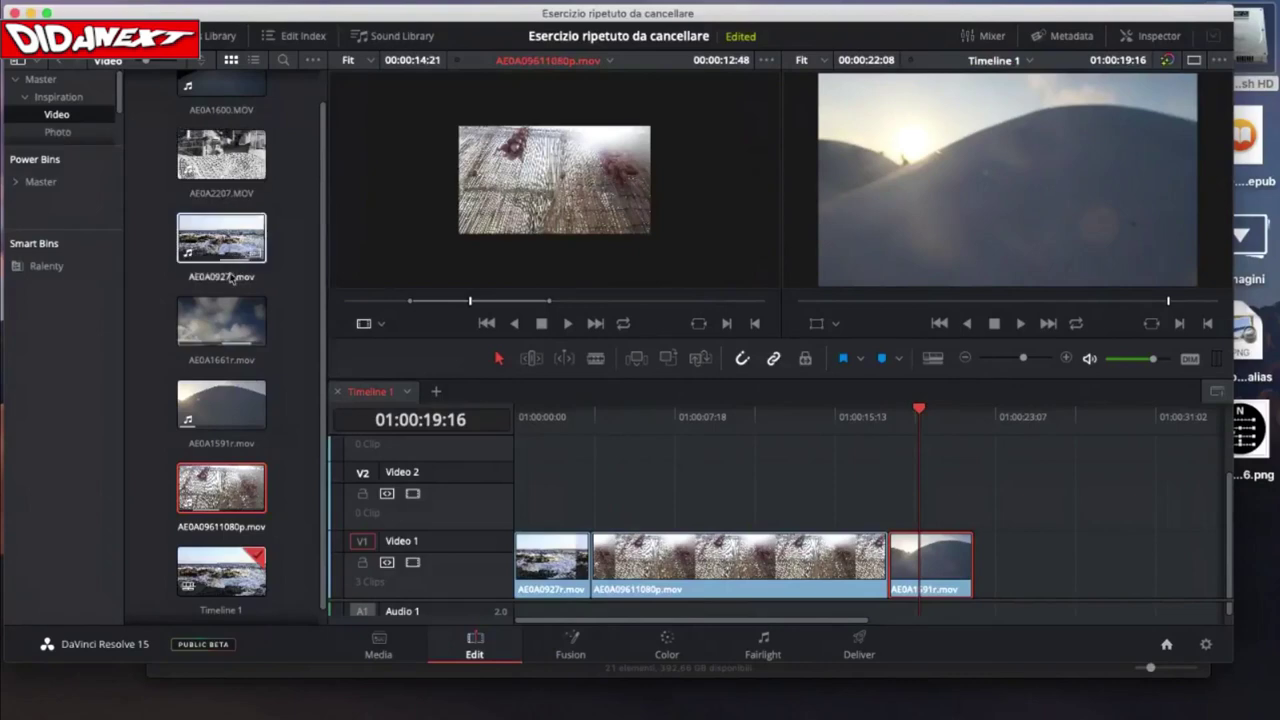
- Load AE0A1661r.mov as the source clip and move the playhead to the start of AE0A1591r.mov at 01:00:18:04
left_click(230, 322)
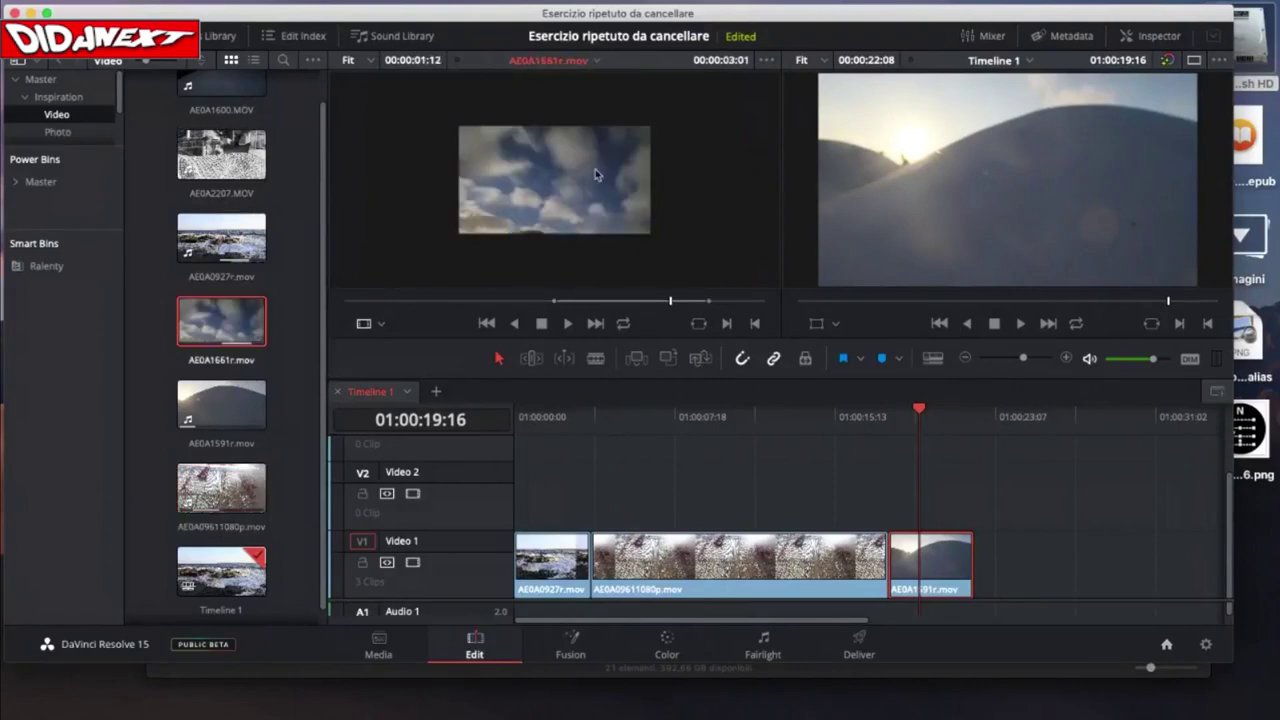
left_click_drag(927, 410, 897, 428)
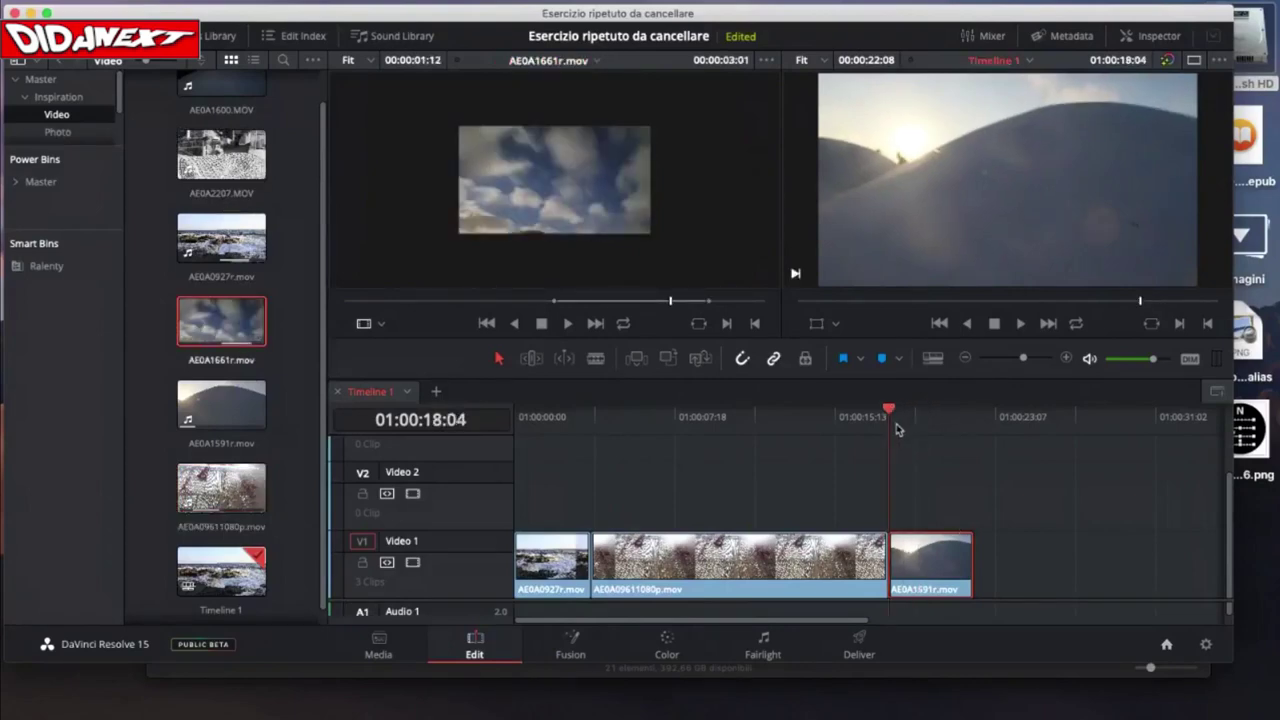
left_click(542, 196)
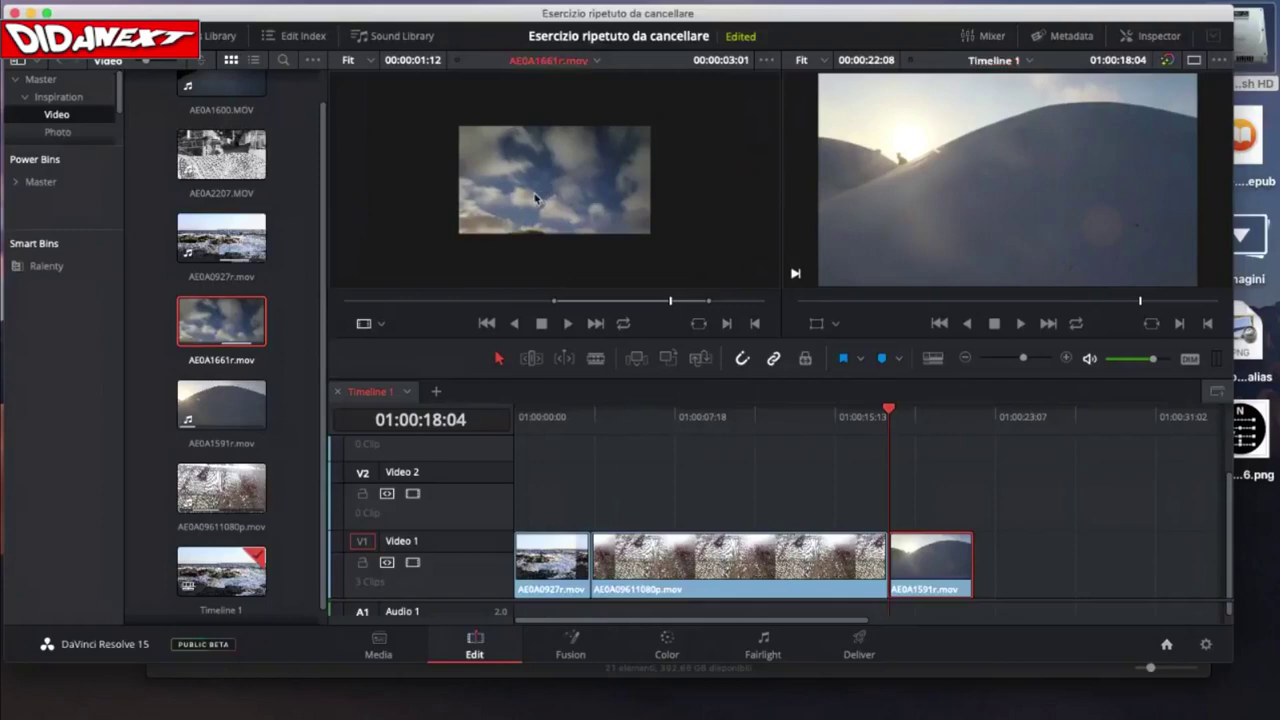
- Try the Replace edit with AE0A1661r.mov at 01:00:18:04 and undo it
left_click_drag(535, 198, 1125, 150)
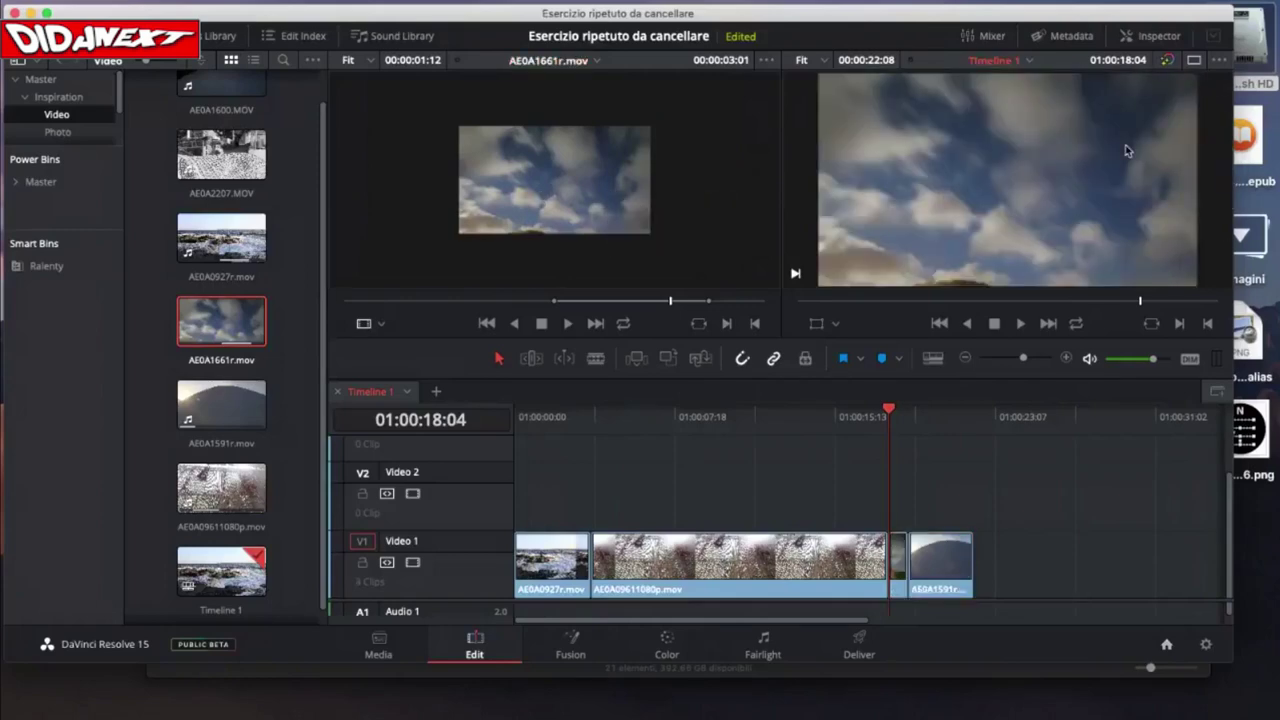
left_click(901, 564)
key("BackSpace")
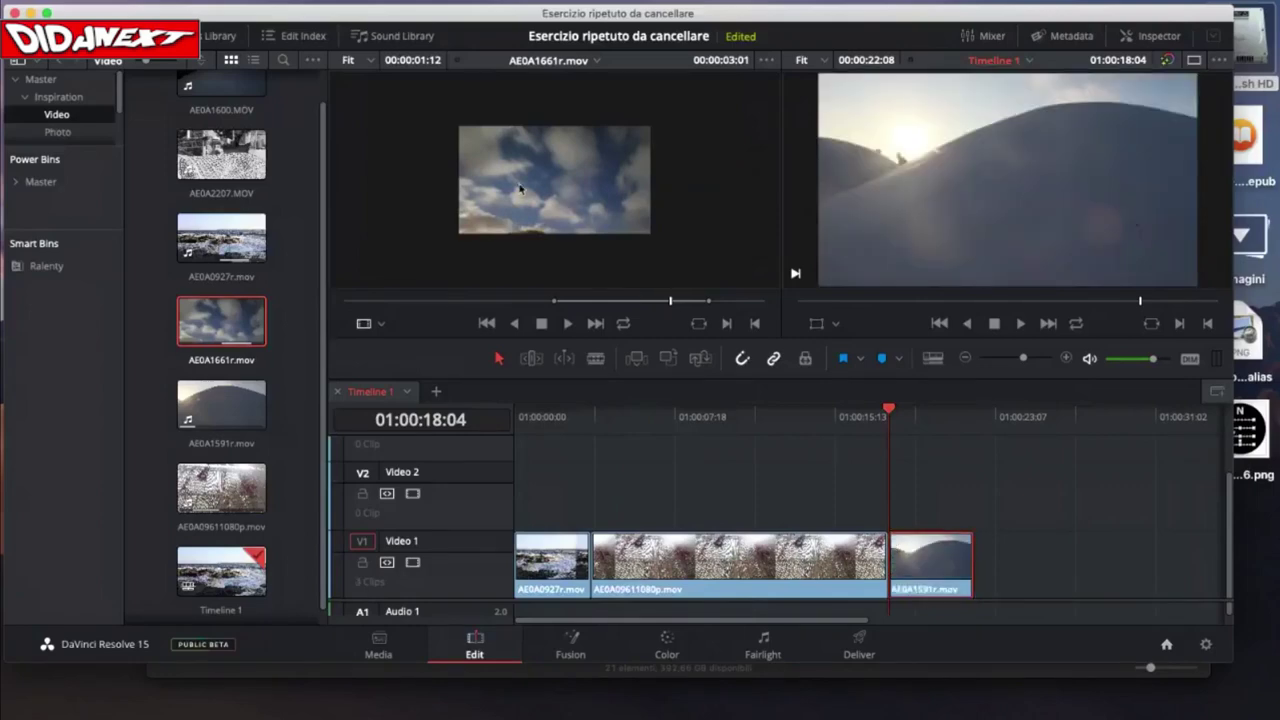
- Repeat the Replace edit with AE0A1661r.mov at the start of AE0A1591r.mov, and try an earlier In point for the source
left_click_drag(556, 214, 1099, 147)
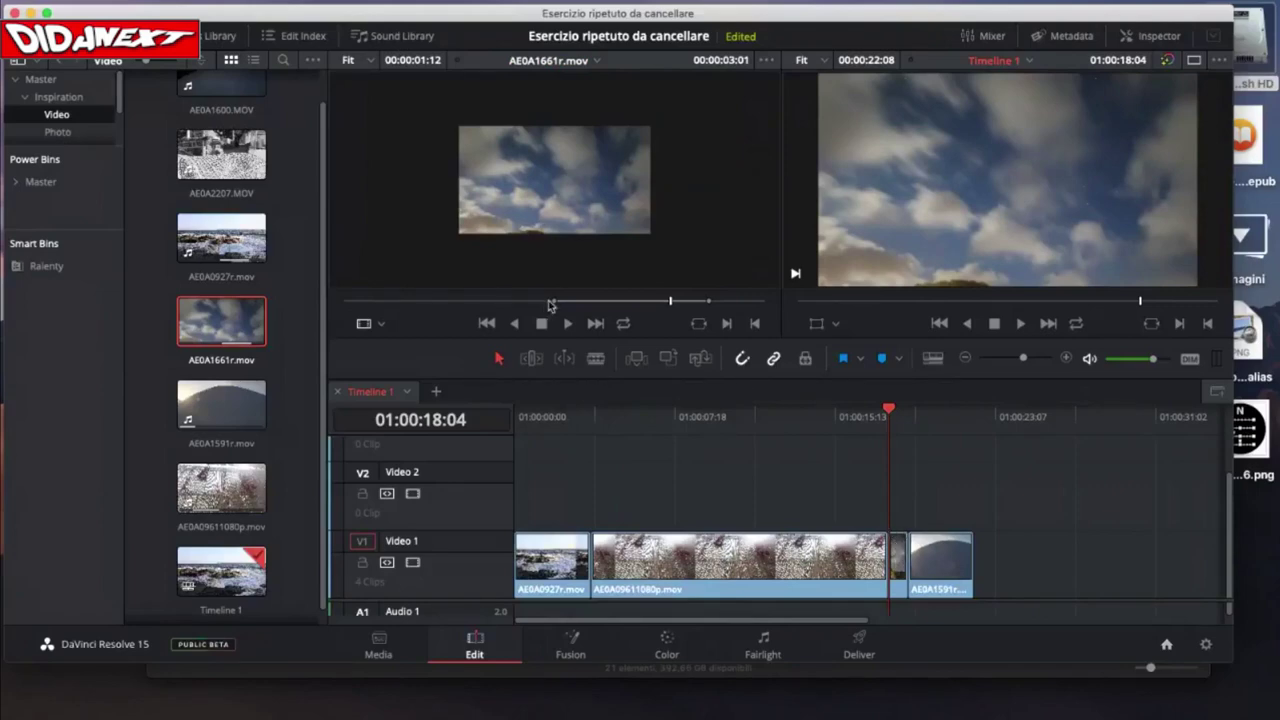
left_click_drag(555, 305, 775, 304)
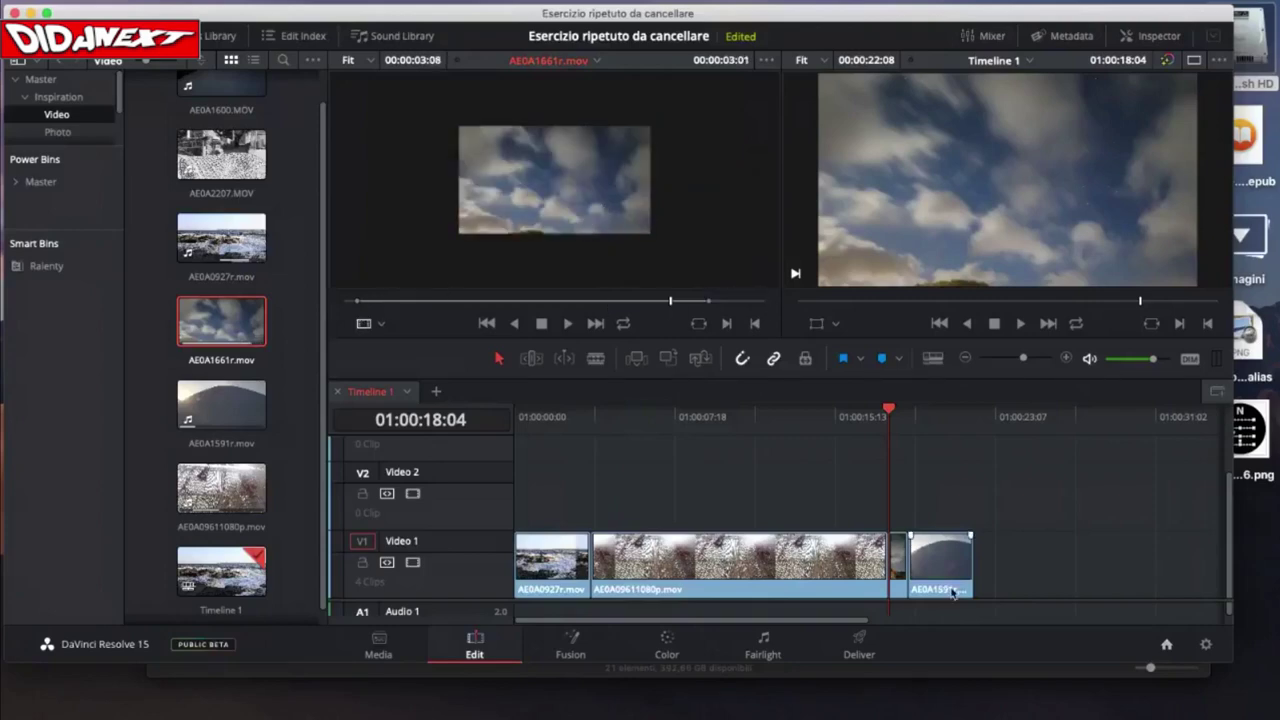
left_click(943, 566)
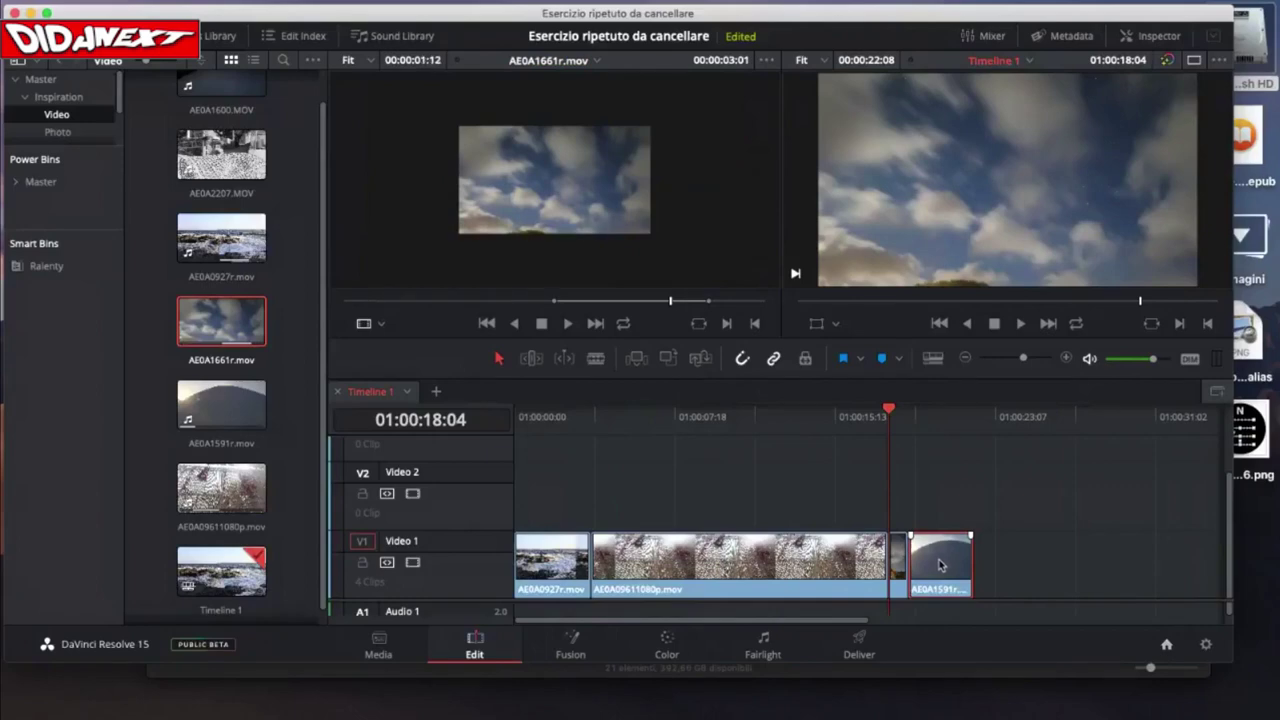
- Remove the AE0A1661r.mov clip from the timeline and make AE0A1591r.mov run from 01:00:18:04 to about 01:00:22:04
left_click(904, 566)
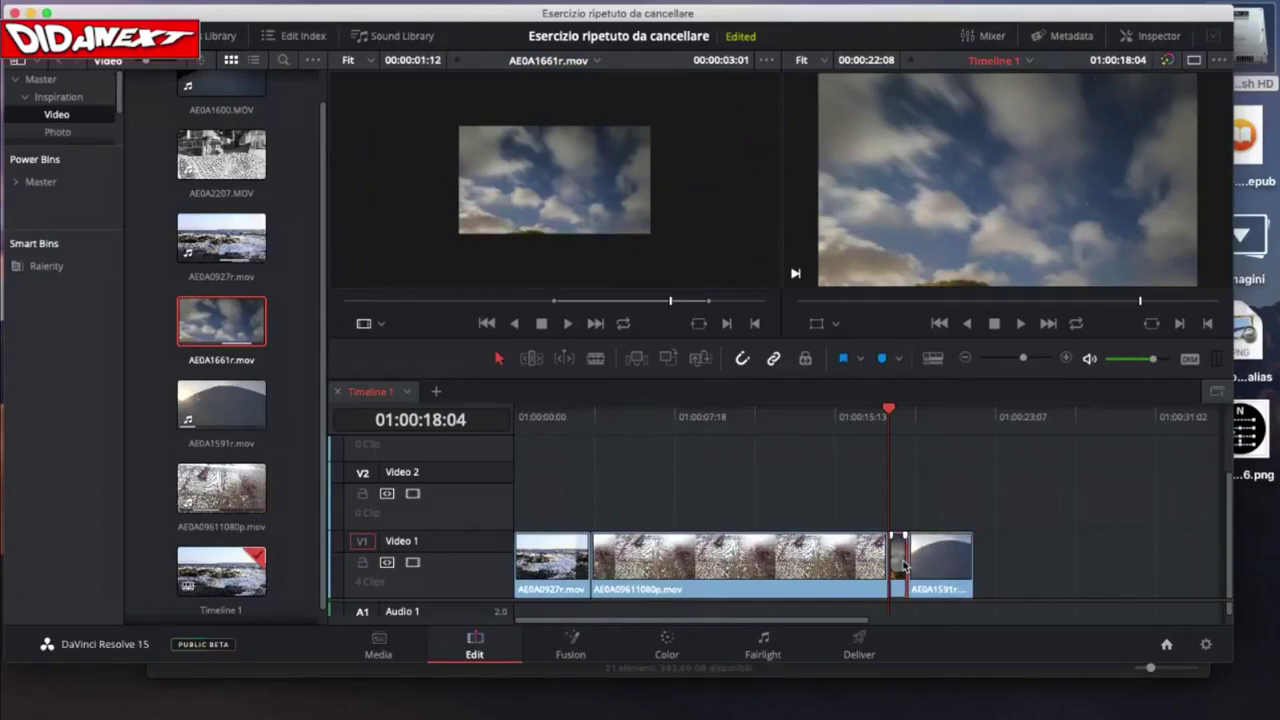
key("Delete")
mouse_move(945, 565)
left_mouse_down()
mouse_move(927, 565)
mouse_move(968, 560)
left_mouse_up()
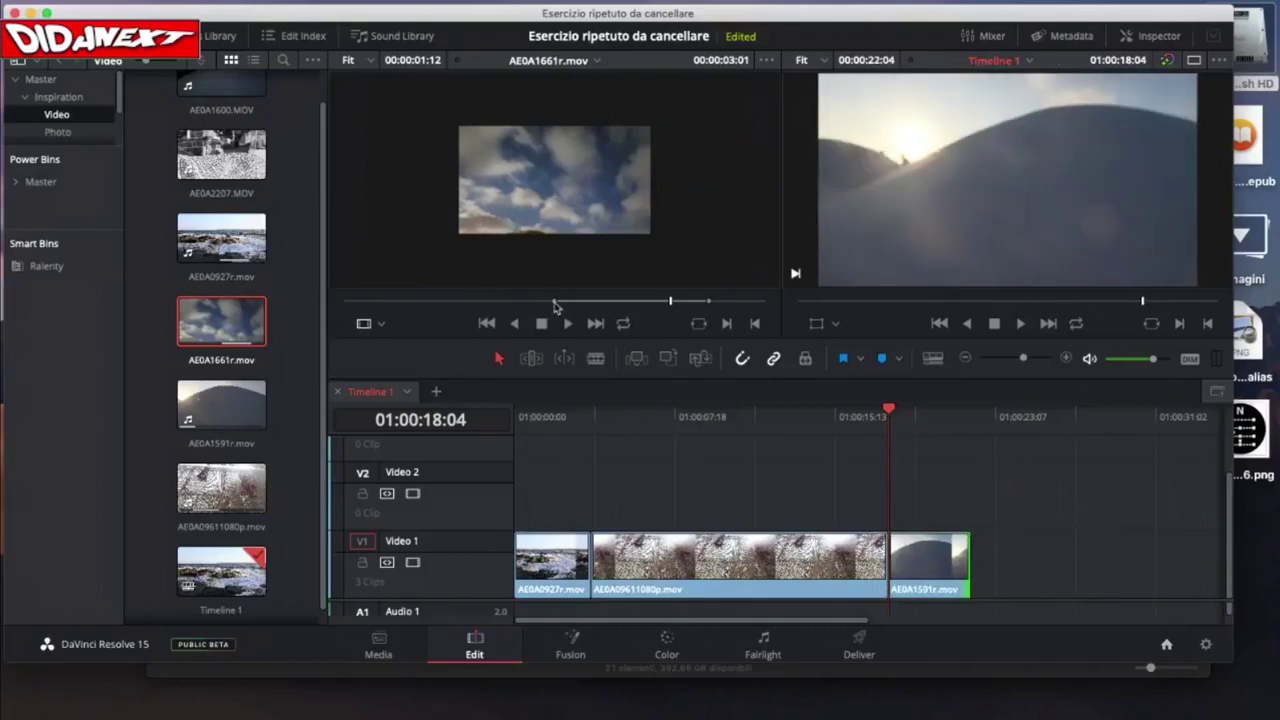
- Widen the marked range of AE0A1661r.mov to 00:00:02:19 and apply it at 01:00:18:04 using the Replace edit
left_click_drag(555, 302, 428, 311)
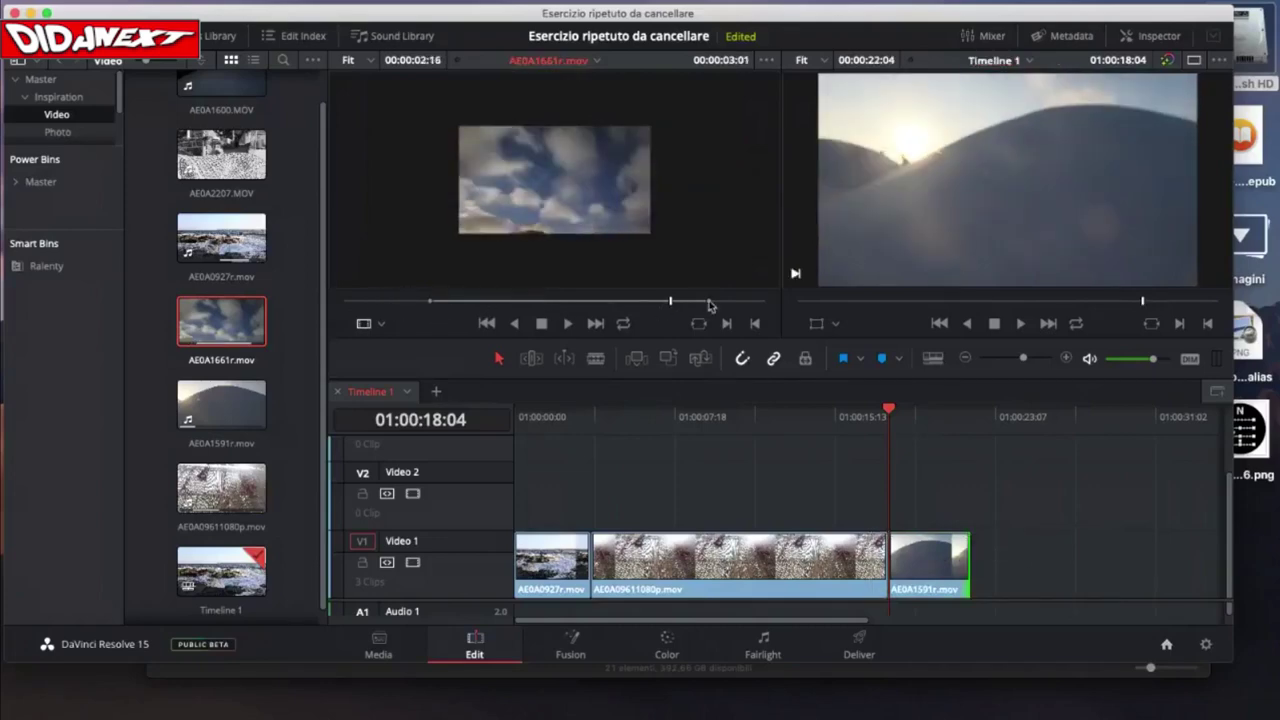
left_click_drag(706, 307, 722, 304)
left_click_drag(528, 160, 1123, 151)
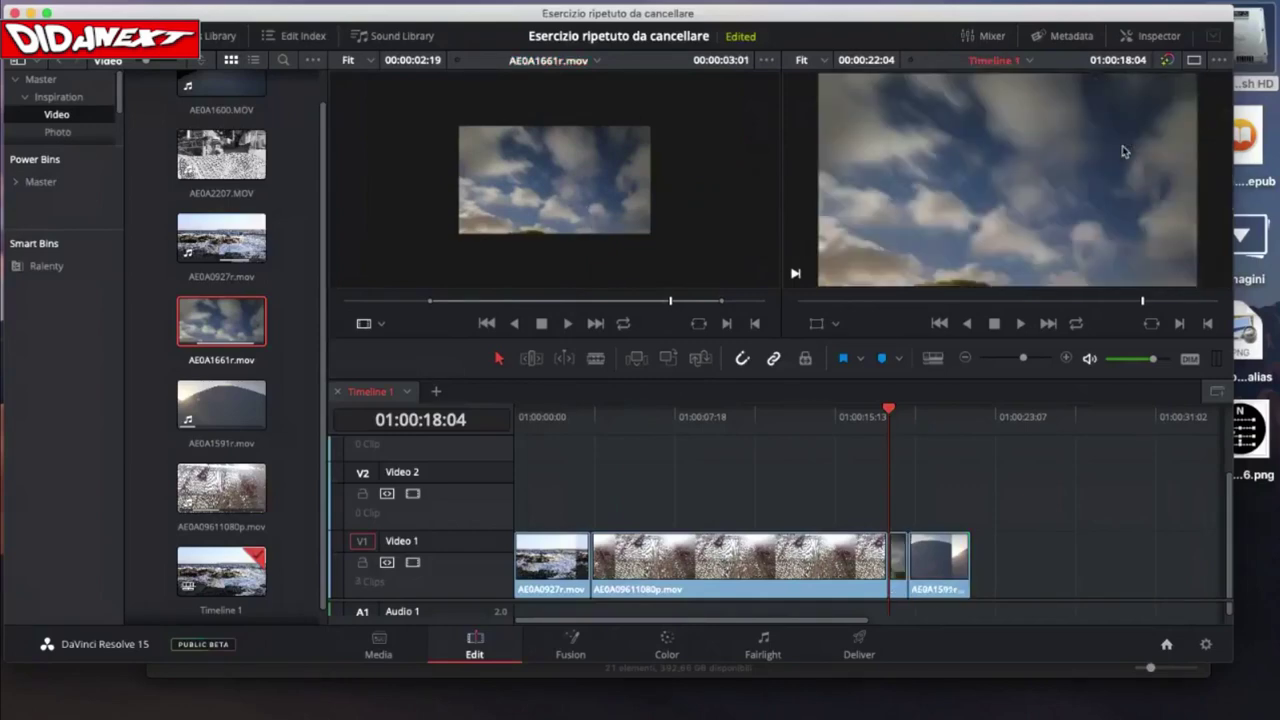
- Delete the AE0A1661r.mov clip from Video 1 and move AE0A1591r.mov so that it starts at 01:00:18:04
left_click(903, 557)
key("BackSpace")
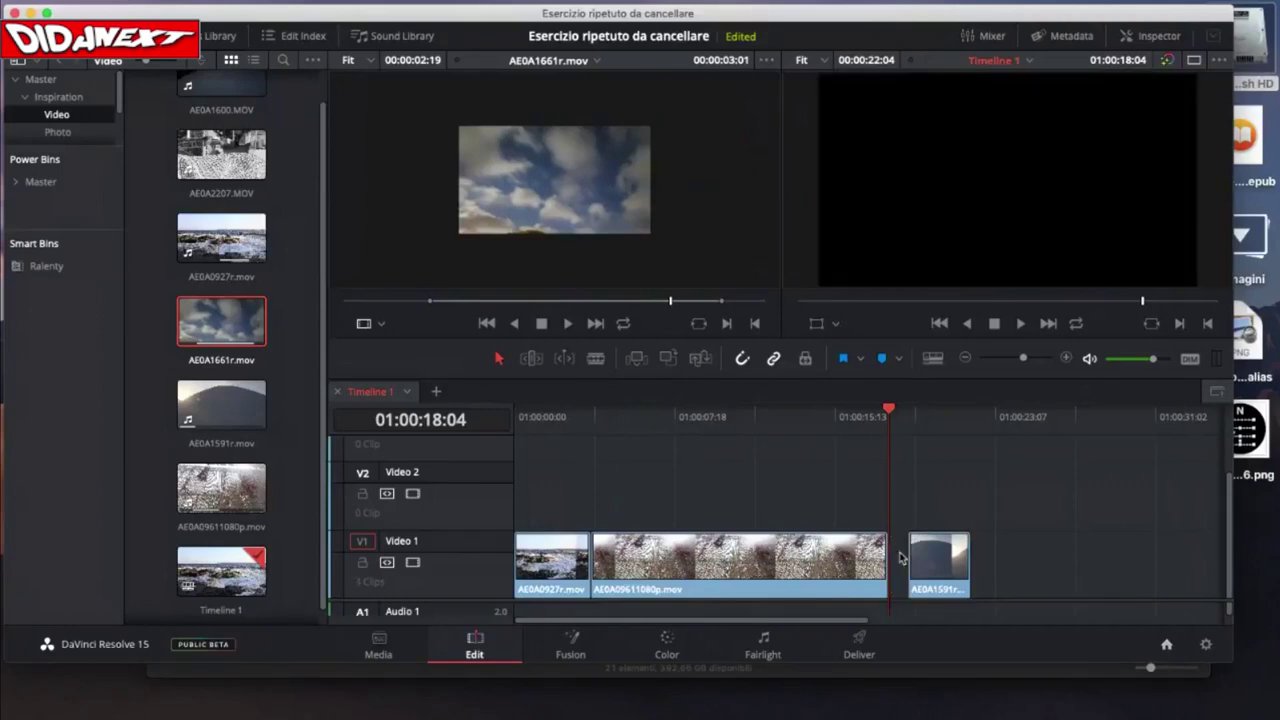
left_click_drag(933, 560, 912, 560)
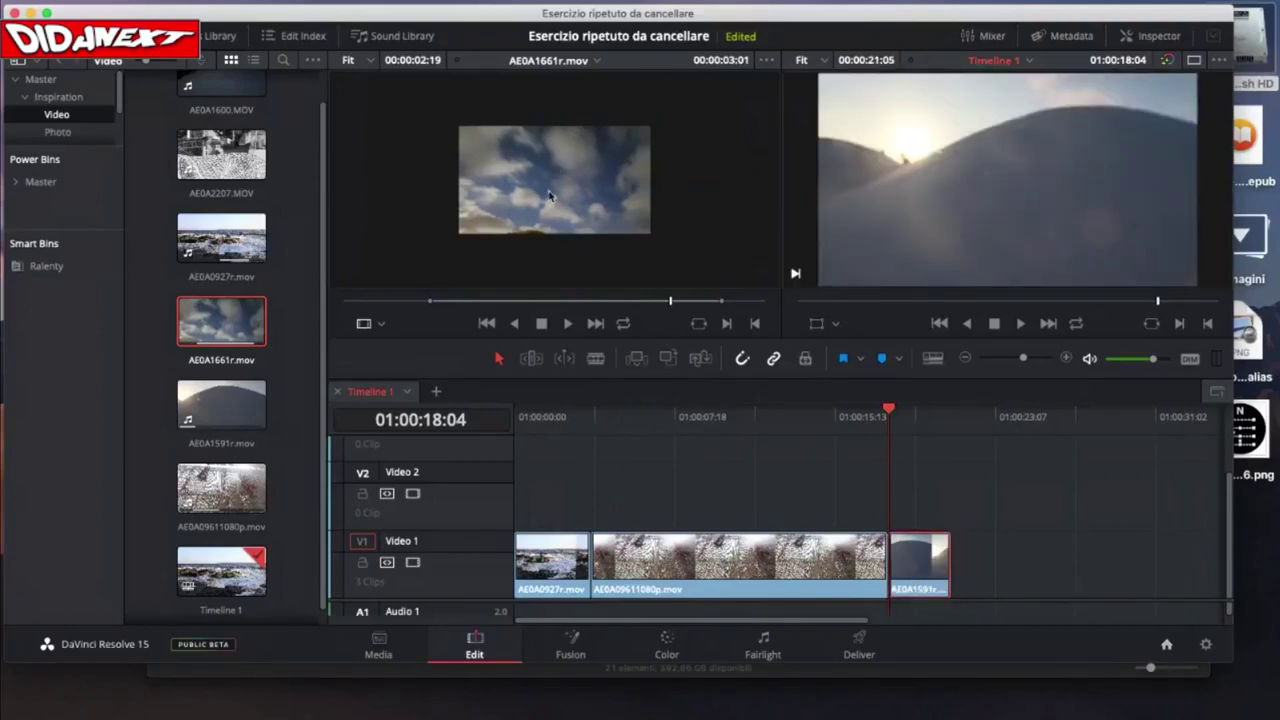
- Shorten the marked range of the AE0A1661r.mov source to 00:00:02:02 by adjusting its In and Out points
left_click_drag(432, 301, 493, 301)
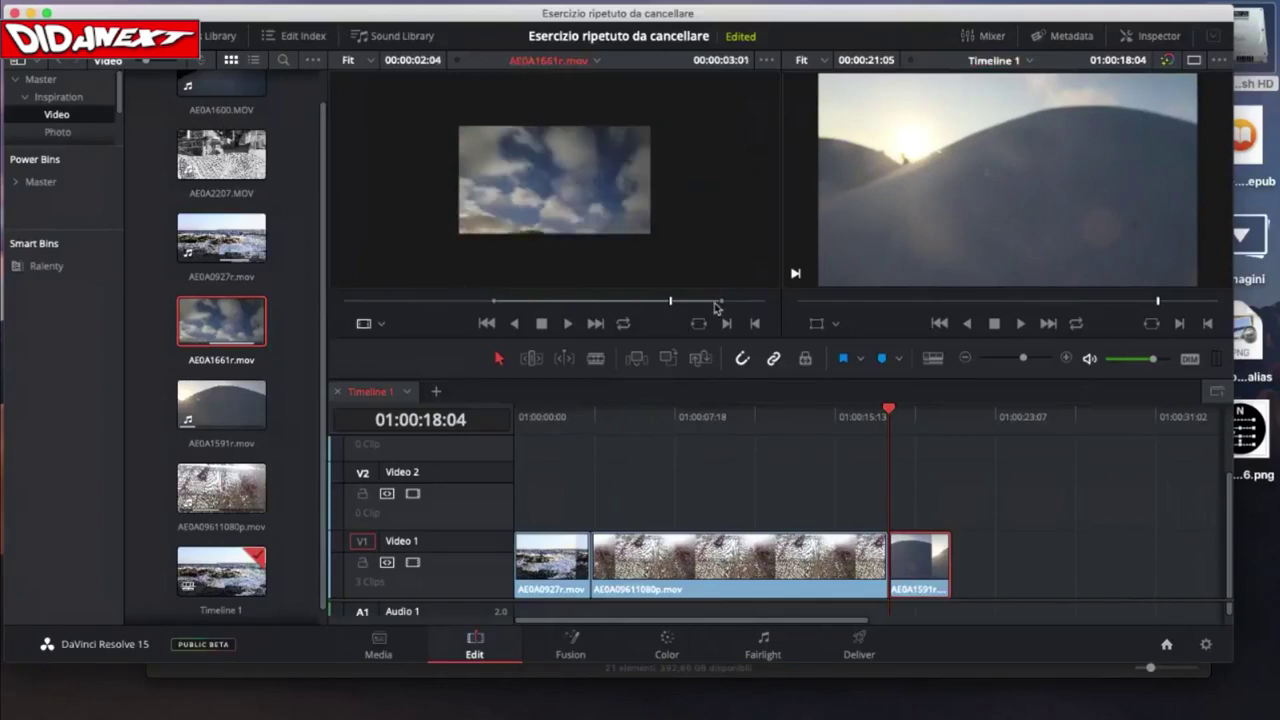
left_click_drag(720, 301, 713, 301)
left_click(575, 207)
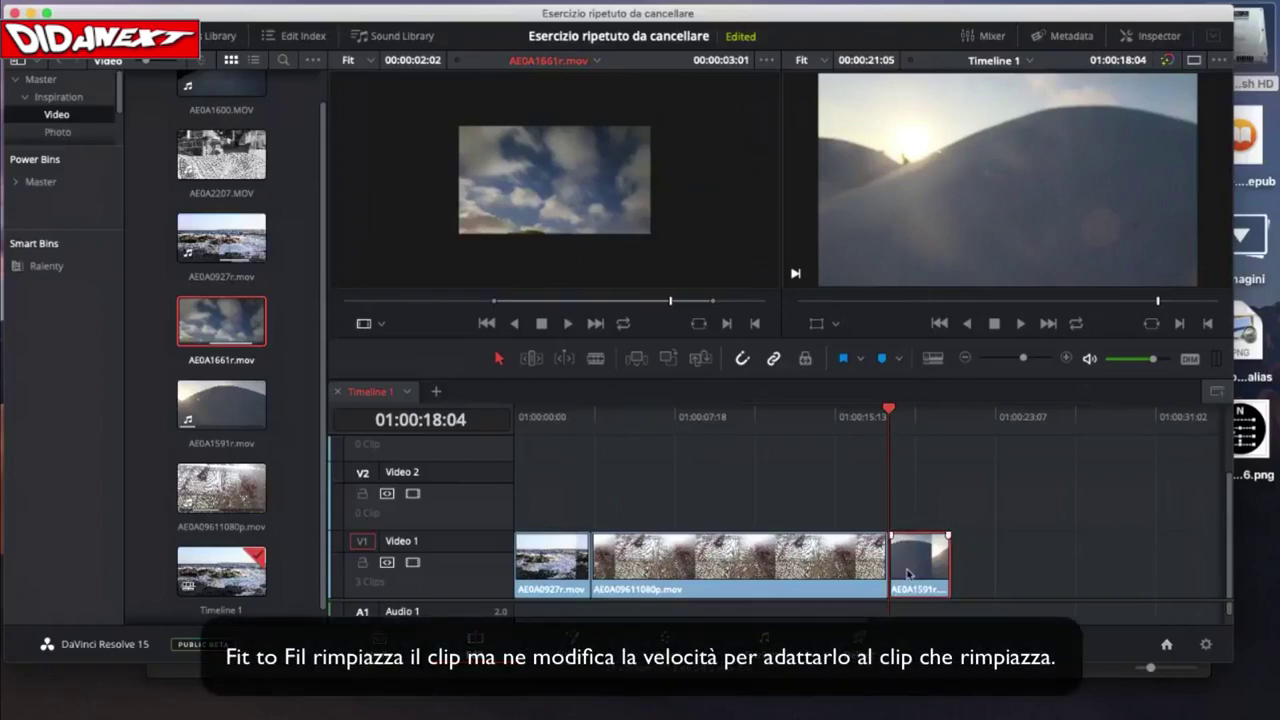
- Try the Fit to Fill edit with AE0A1661r.mov over AE0A1591r.mov at 01:00:18:04 and undo it
left_click_drag(640, 180, 1128, 177)
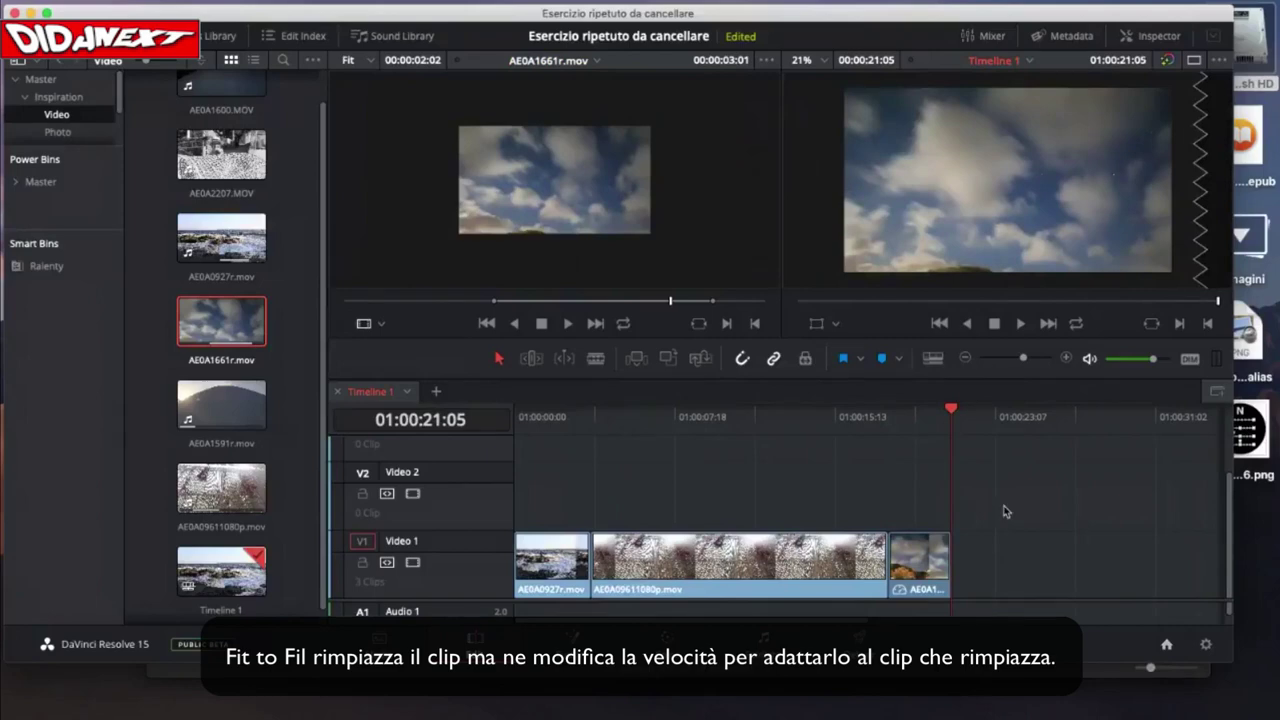
left_click(890, 416)
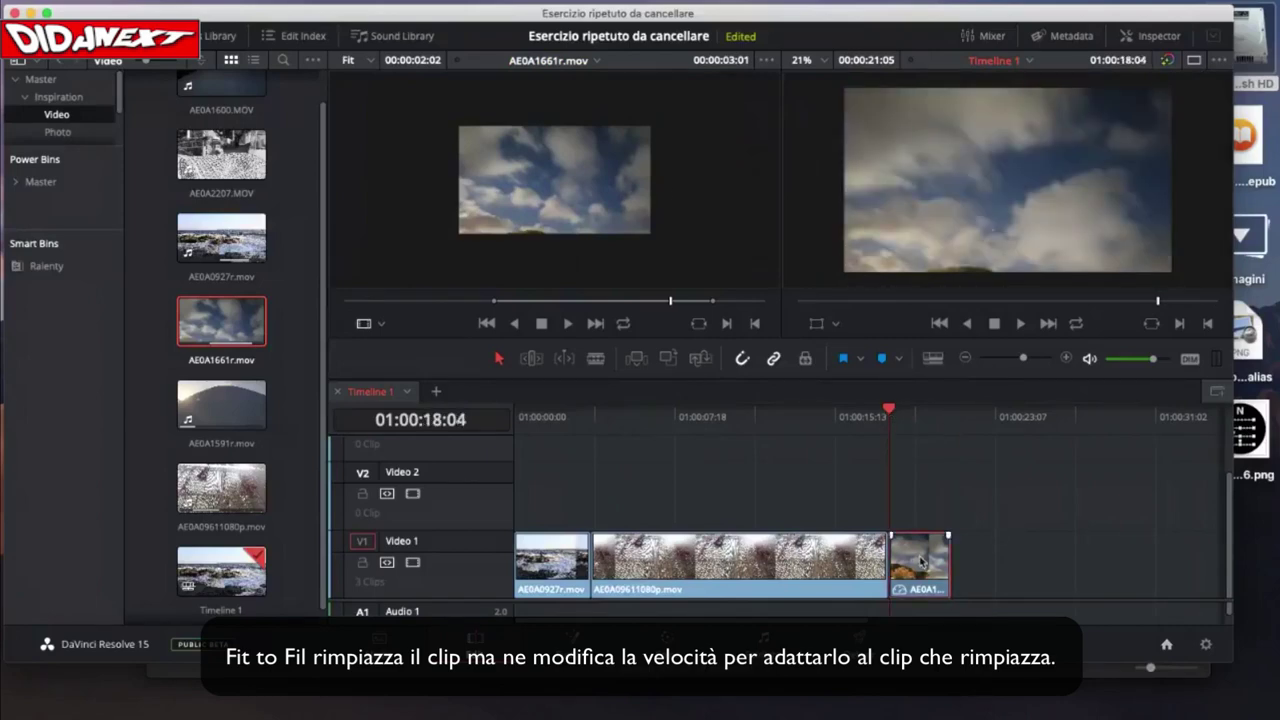
key("super+z")
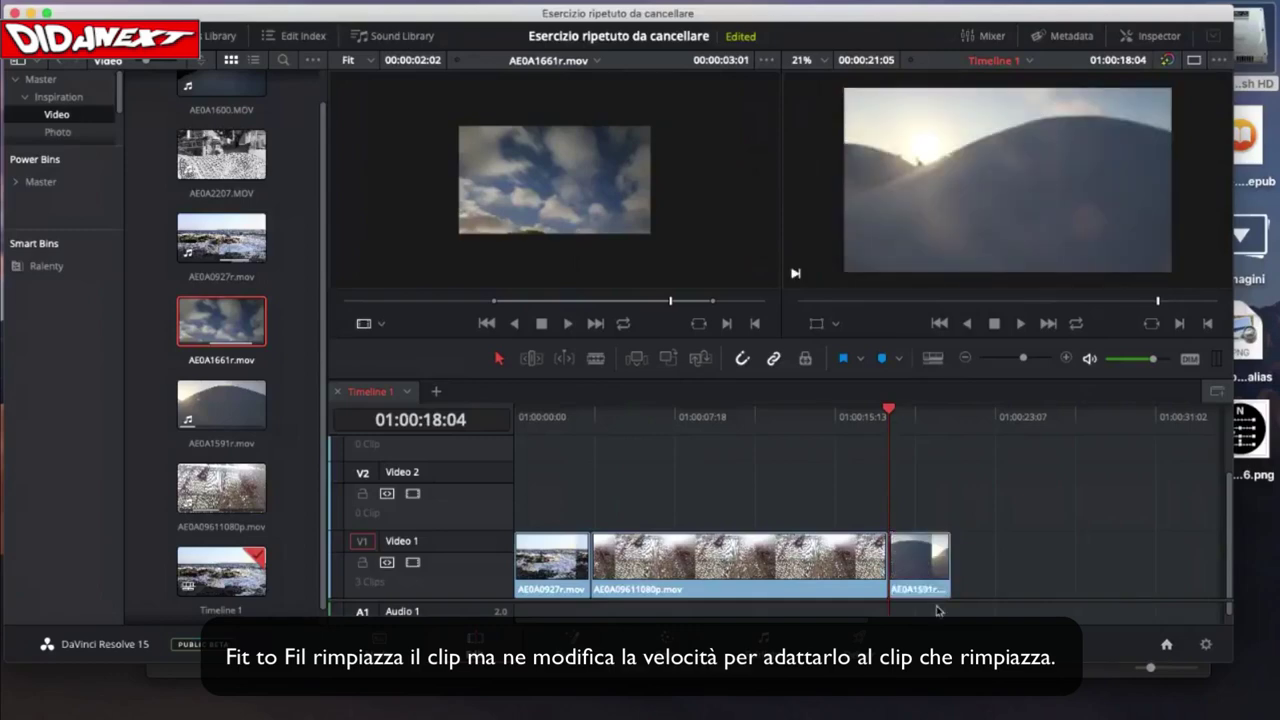
left_click_drag(582, 188, 1166, 180)
left_click_drag(544, 488, 850, 463)
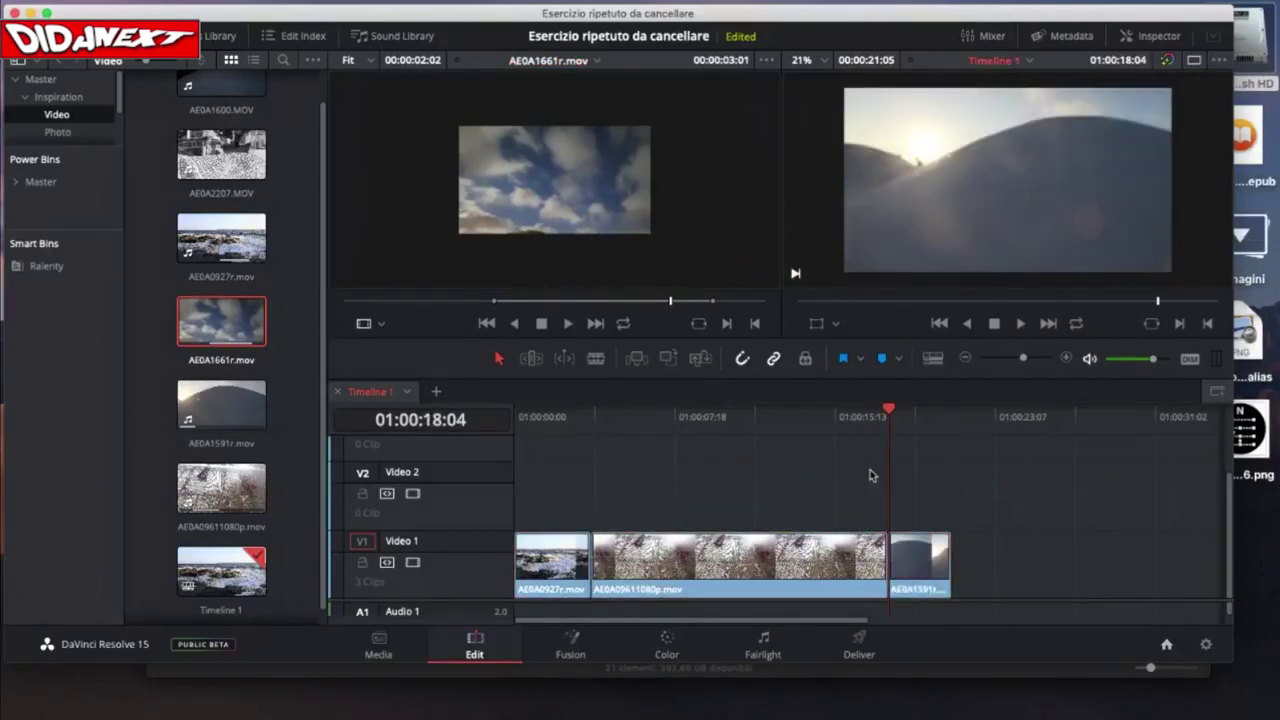
- Move the playhead to 01:00:00:00 and bring up the Titles category of the Effects Library
left_click_drag(893, 411, 514, 478)
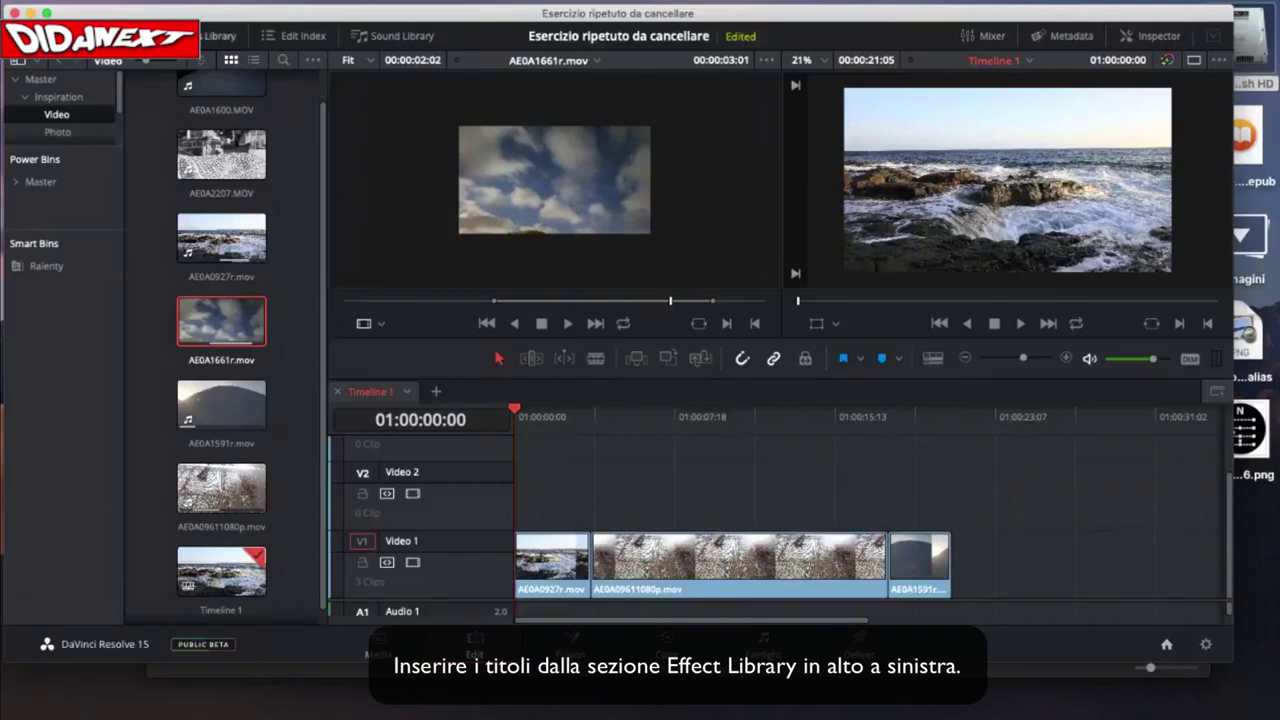
left_click(218, 35)
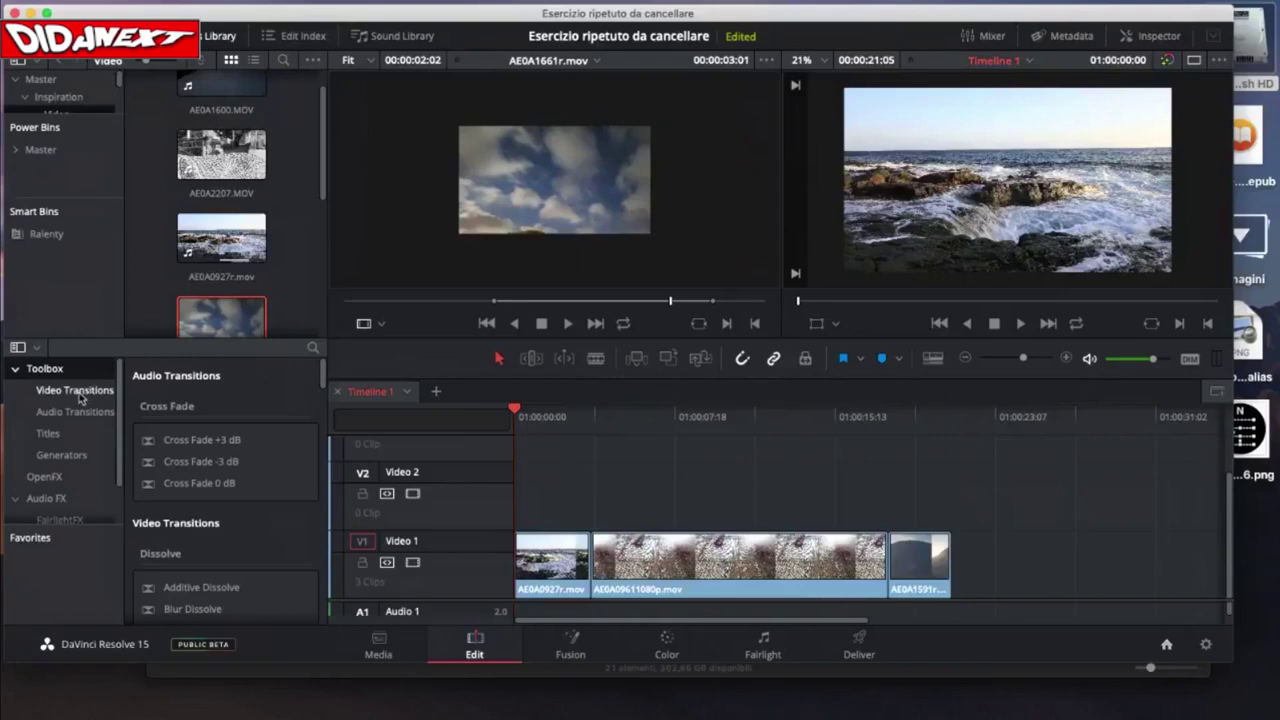
left_click(59, 443)
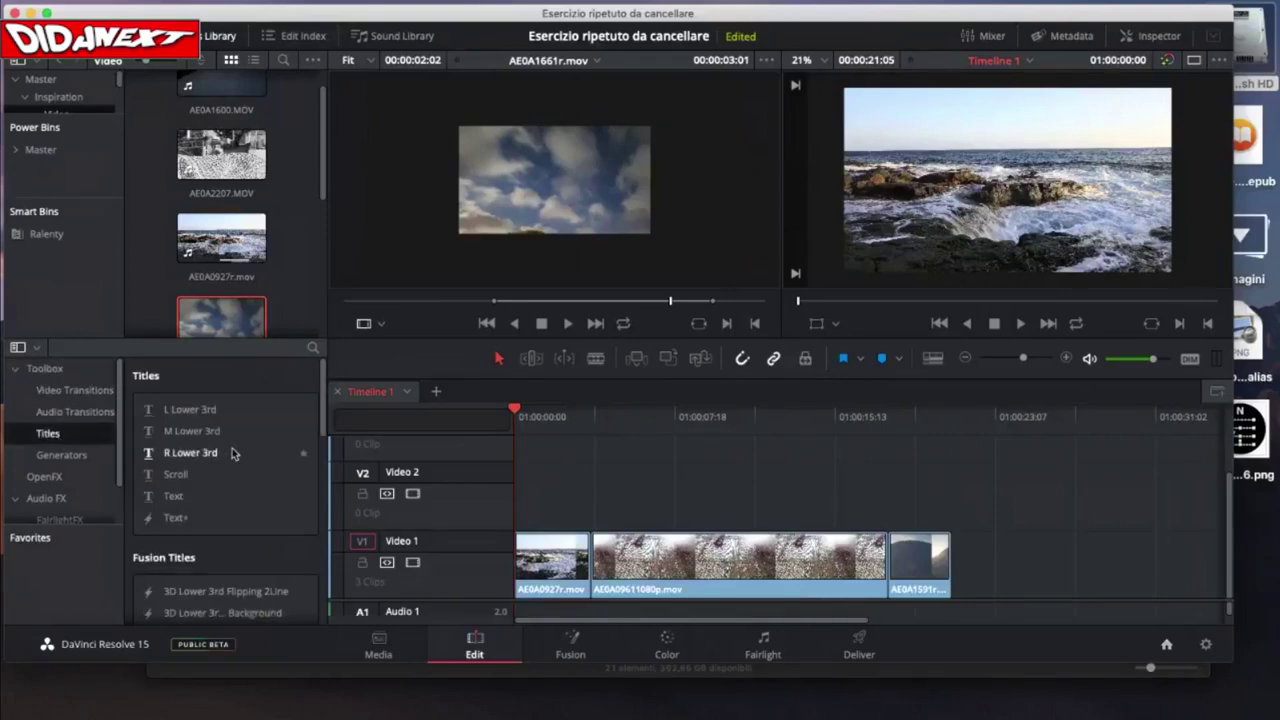
scroll(232, 454, "down", 2)
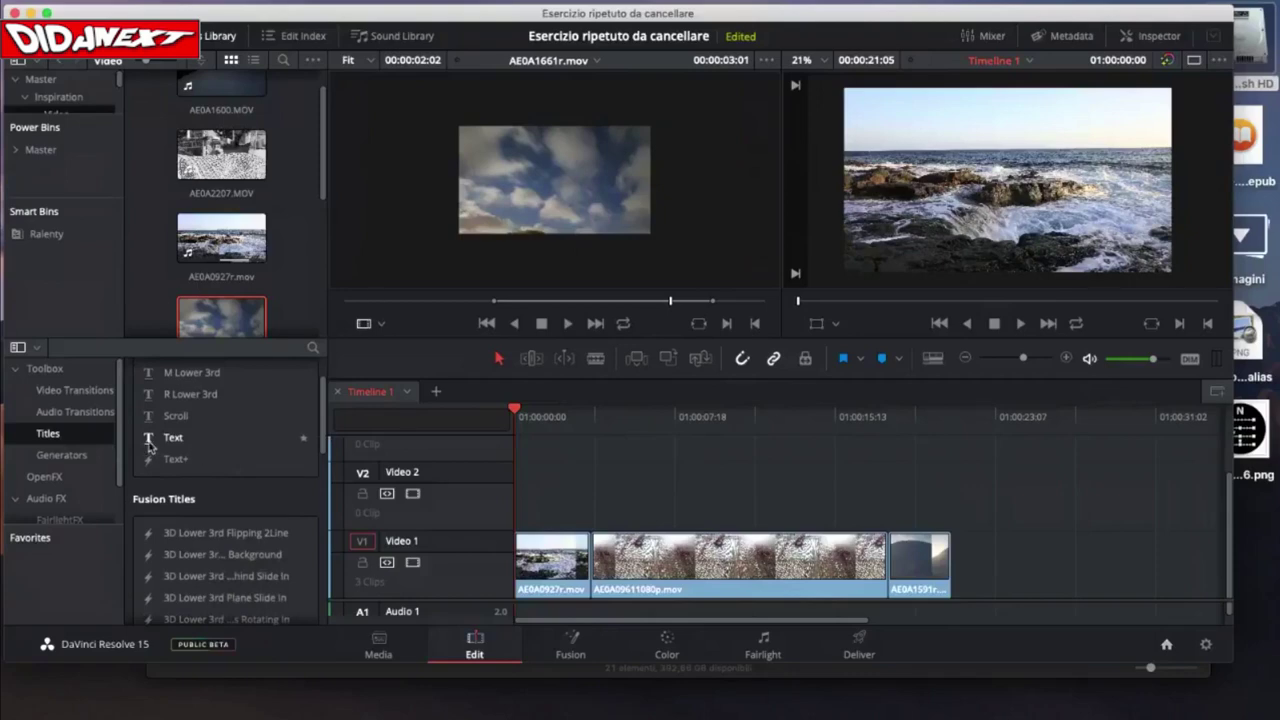
- Try inserting a Text title at the start of the timeline with the Insert edit and undo it
left_click_drag(149, 447, 1127, 94)
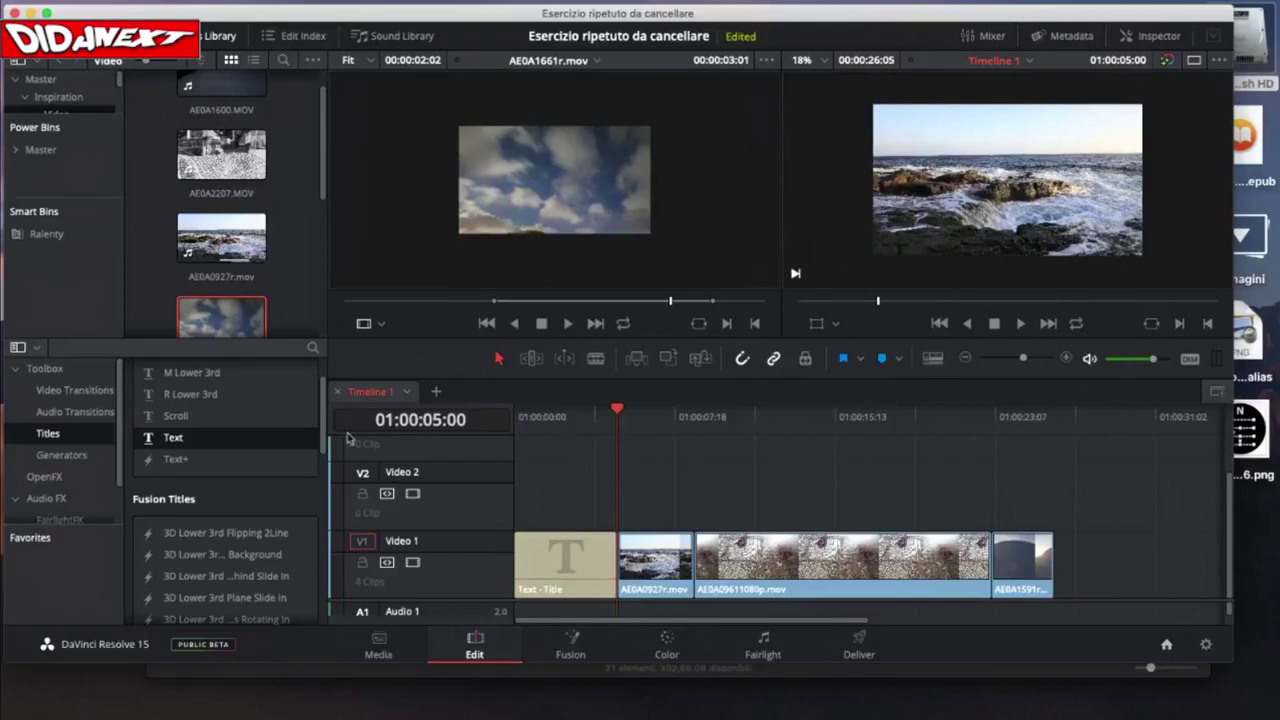
left_click_drag(150, 440, 276, 430)
key("super+z")
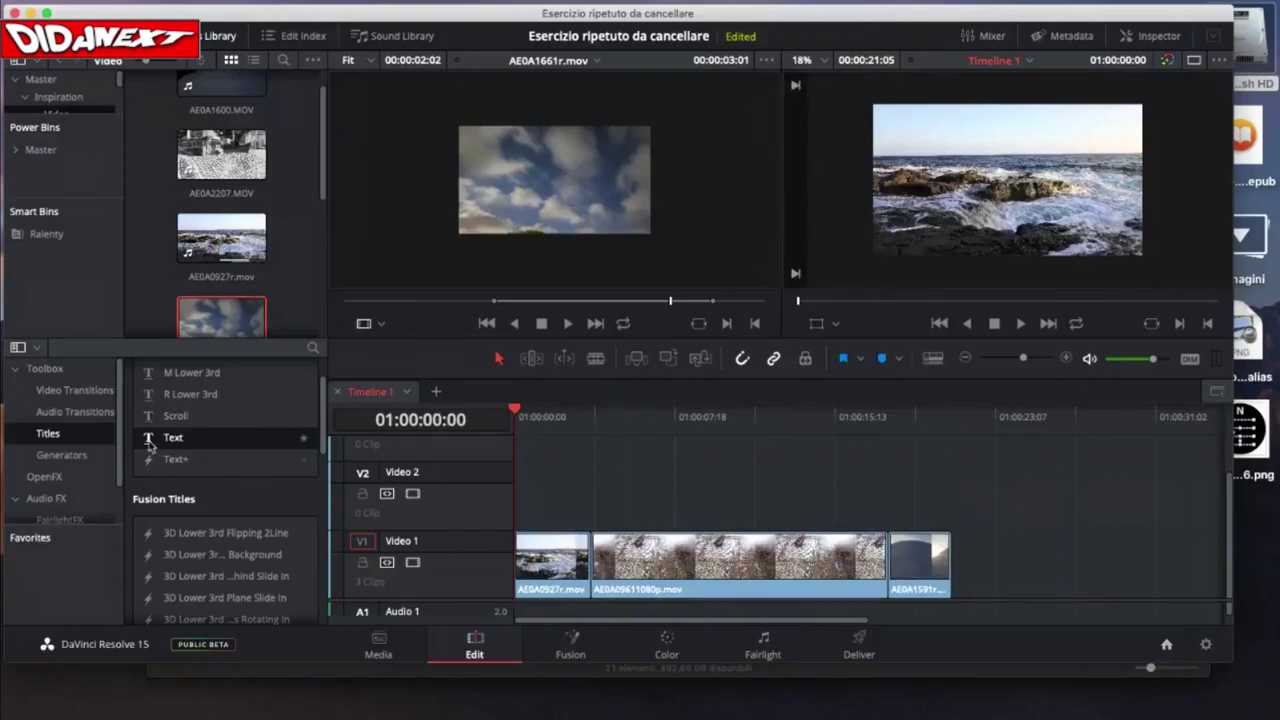
- Try placing a Text title on Video 2, shifting the clips to make room and moving it onto Video 1, and undo these changes
left_click_drag(152, 445, 518, 482)
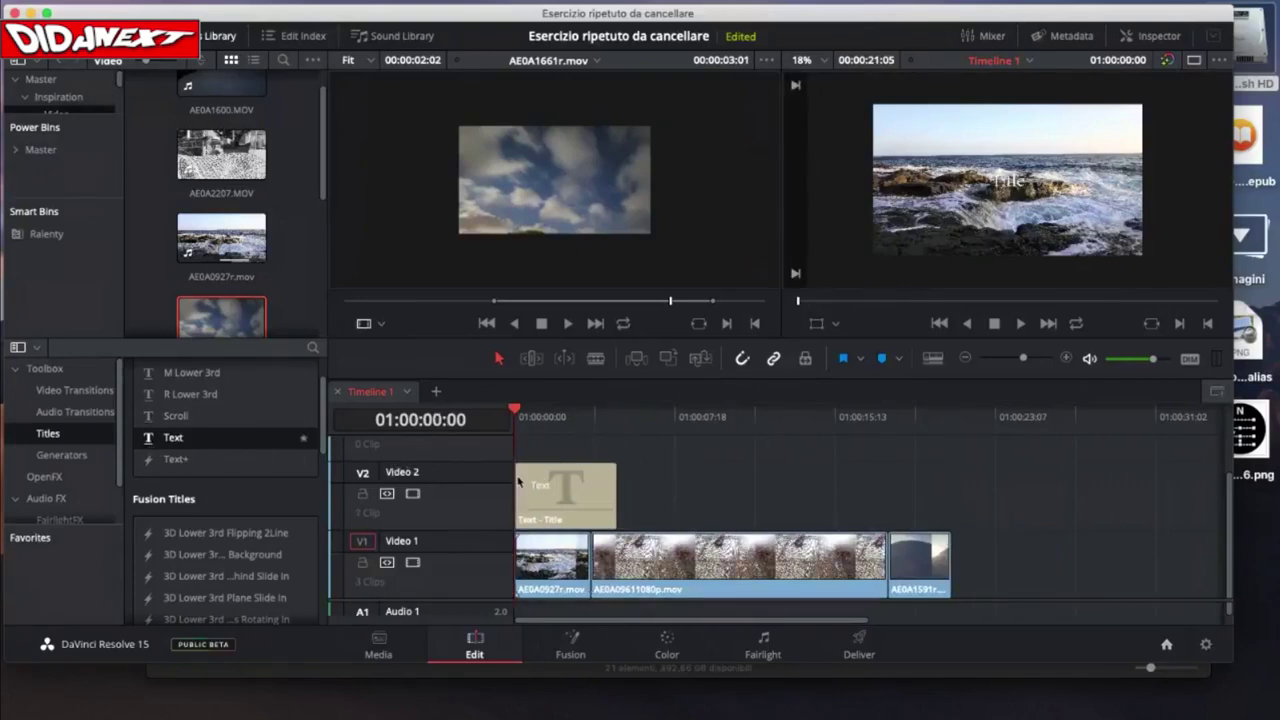
left_click_drag(990, 566, 639, 570)
left_click_drag(583, 493, 583, 563)
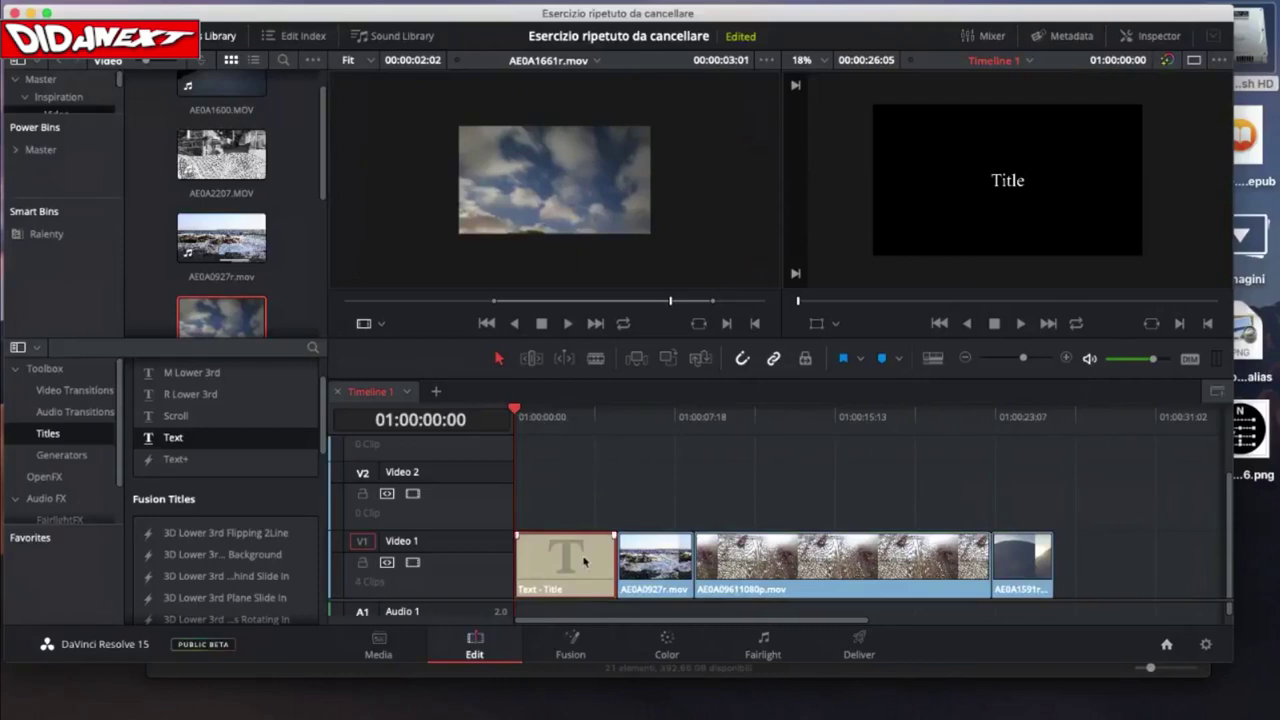
key("super+z")
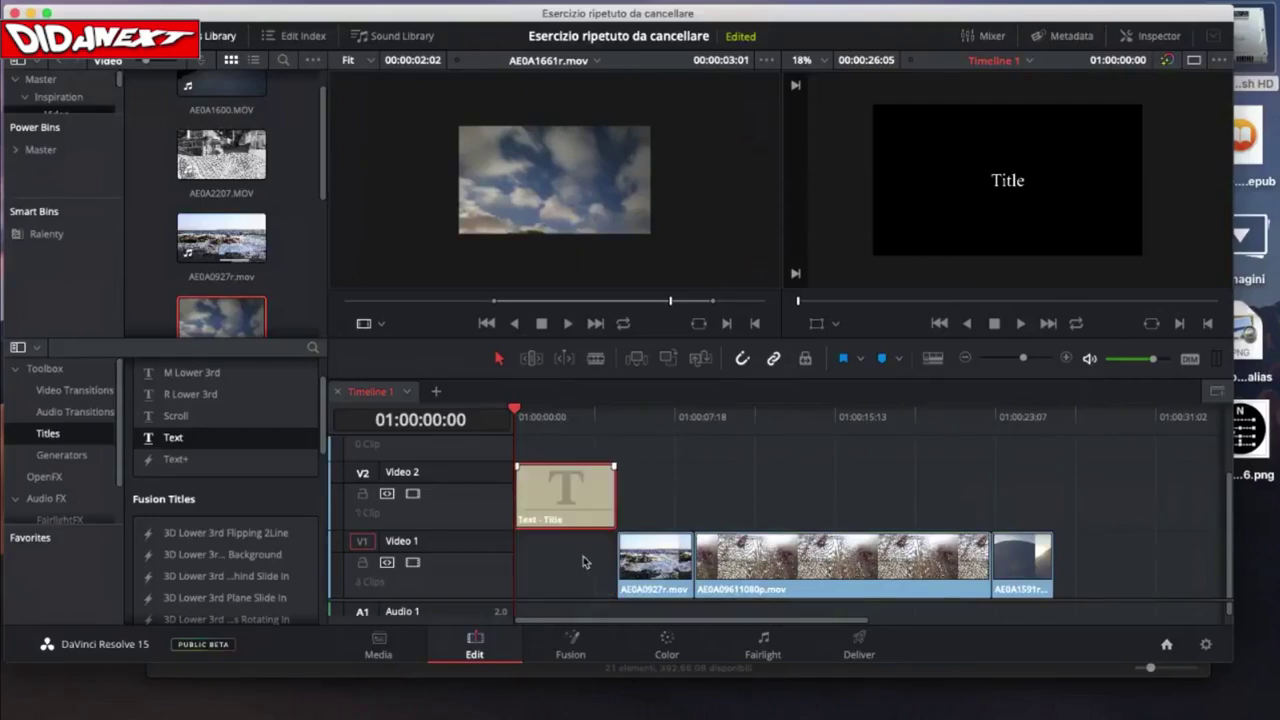
key("super+z")
key("super+z")
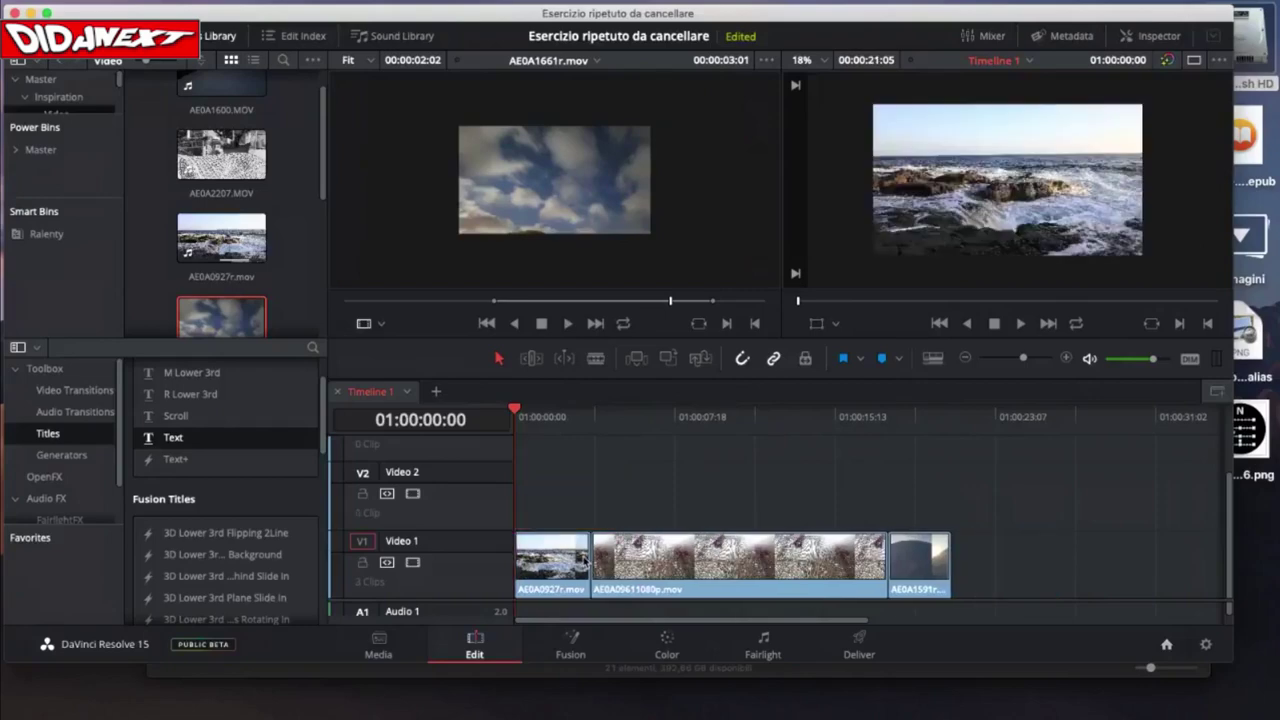
- Insert a Text title at the start of the timeline and another after the last clip at 01:00:26:05
left_click_drag(148, 446, 1117, 90)
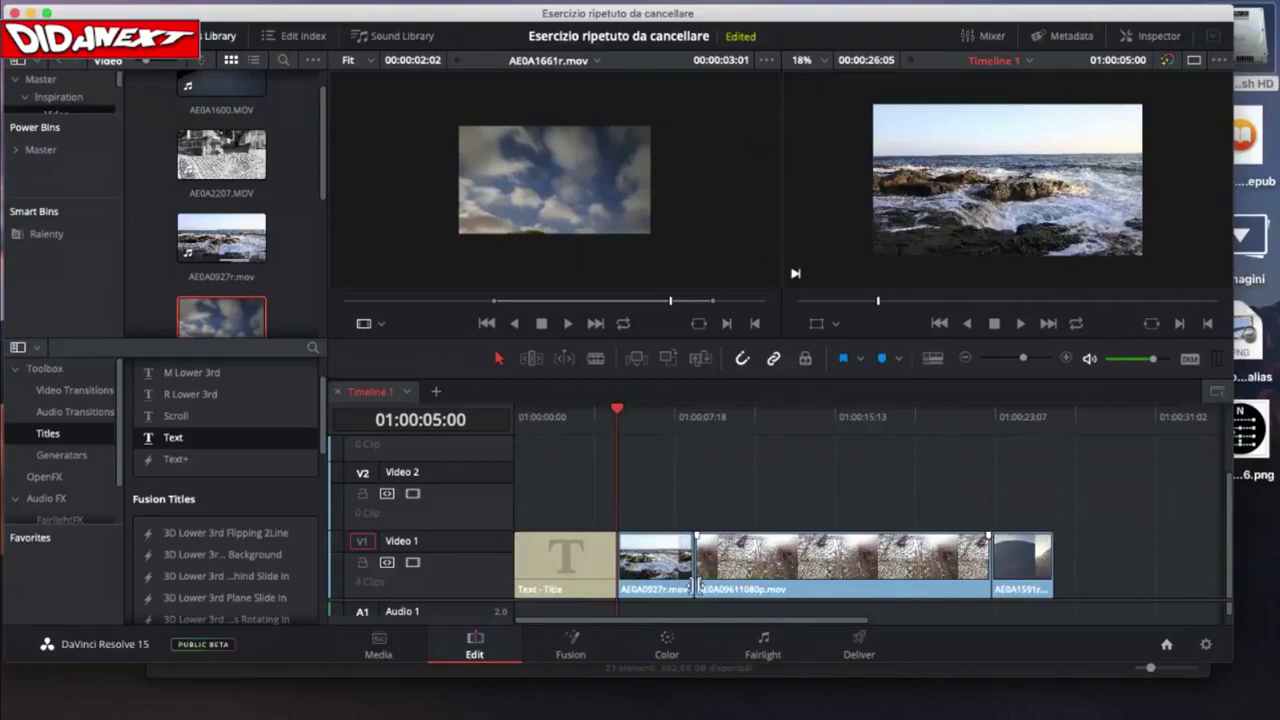
left_click(1053, 419)
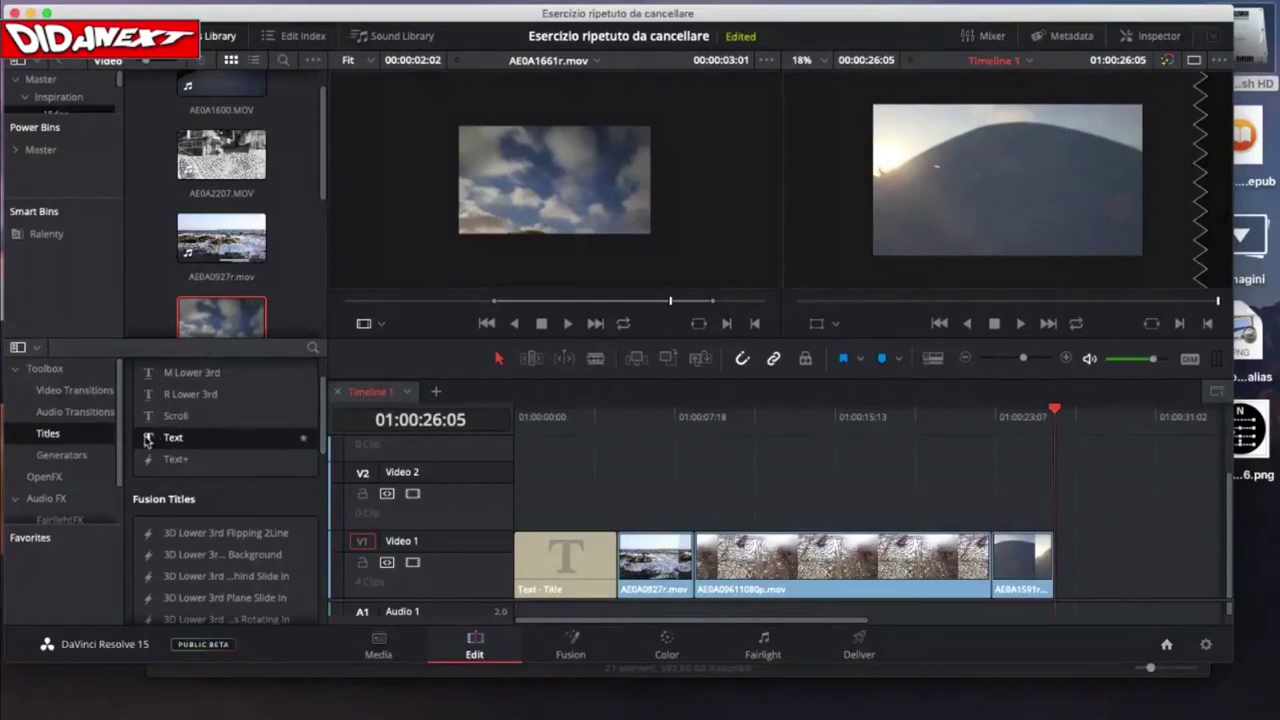
left_click_drag(147, 441, 1144, 88)
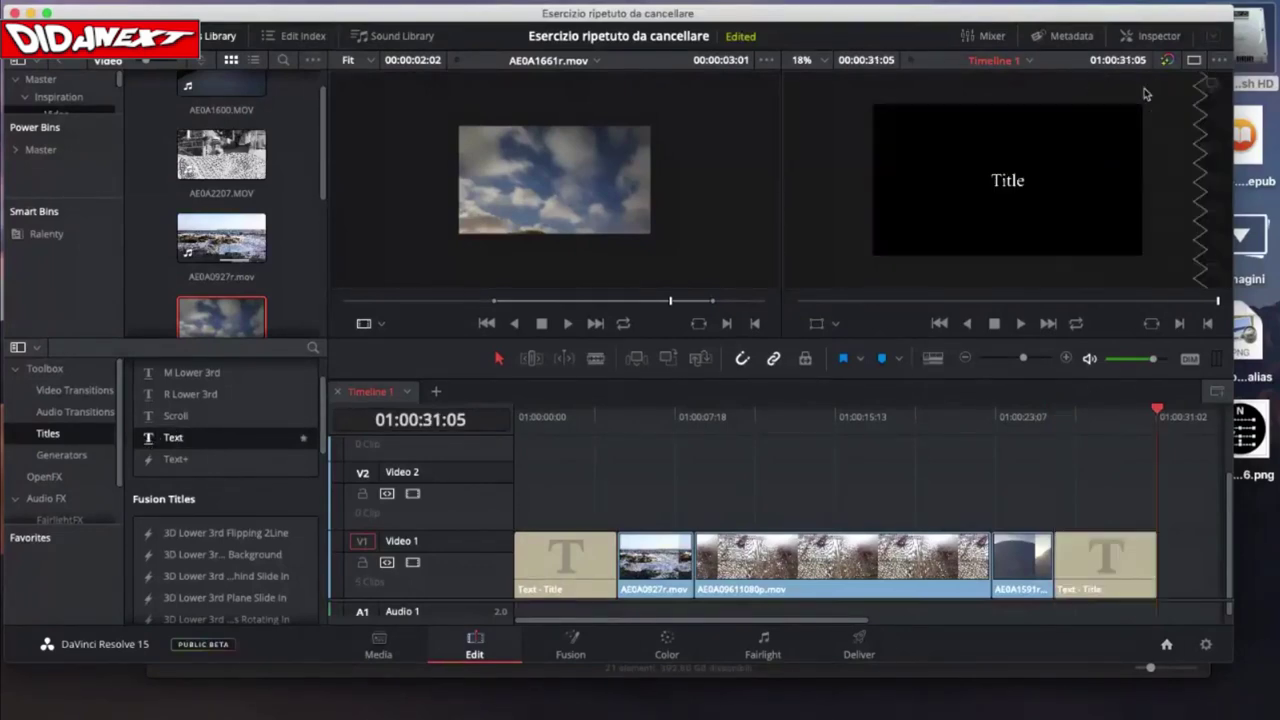
left_click(1090, 417)
left_click(541, 418)
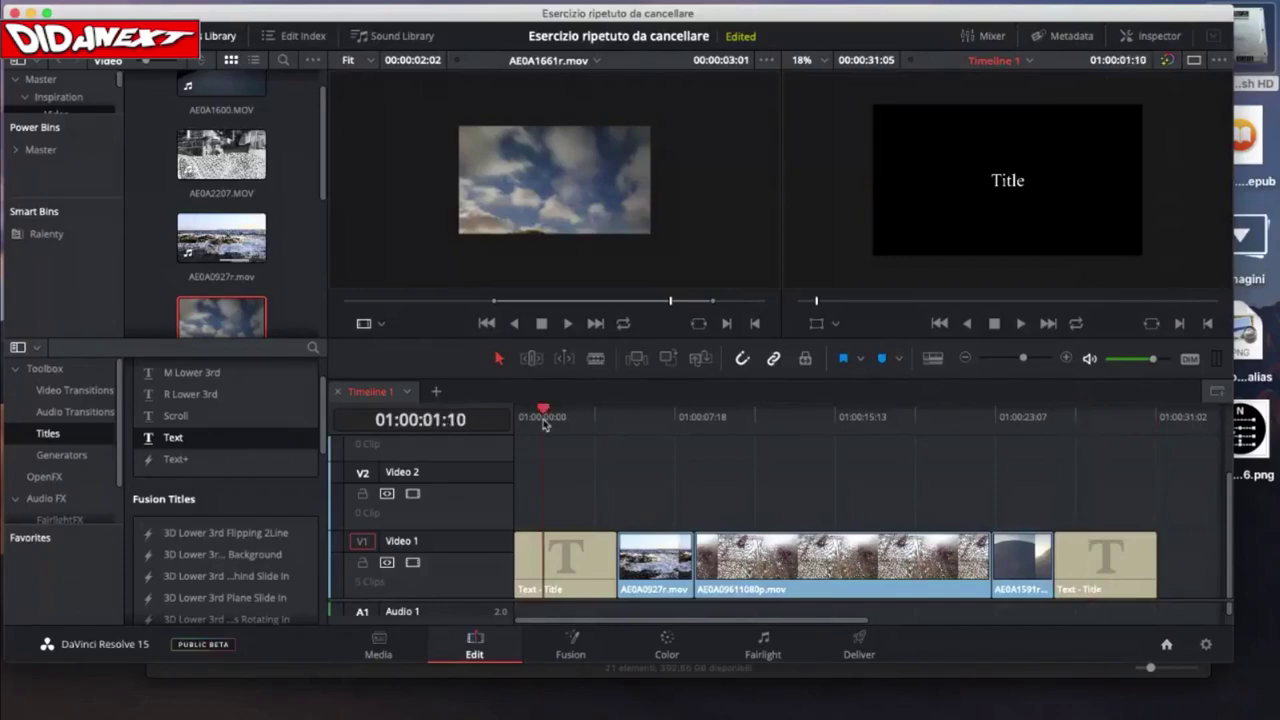
left_click(1105, 418)
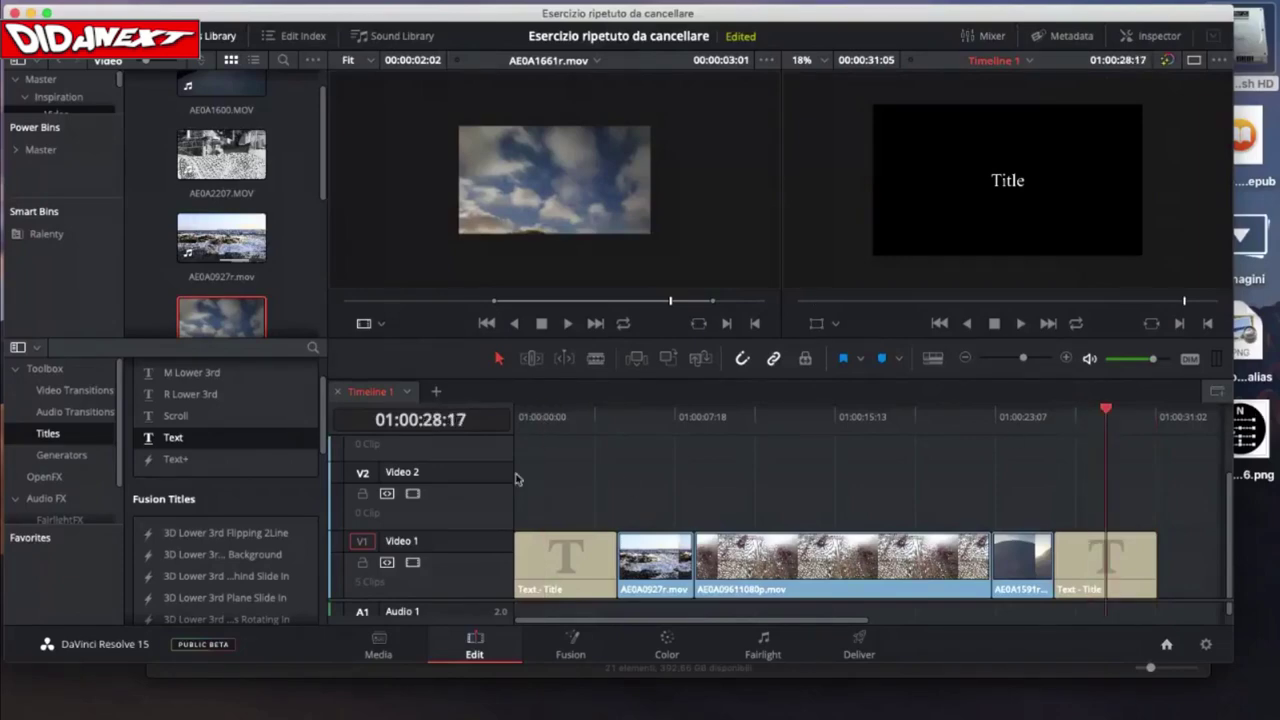
- Park the playhead at 01:00:01:19 and show the opening title's text settings in the Inspector
left_click(551, 418)
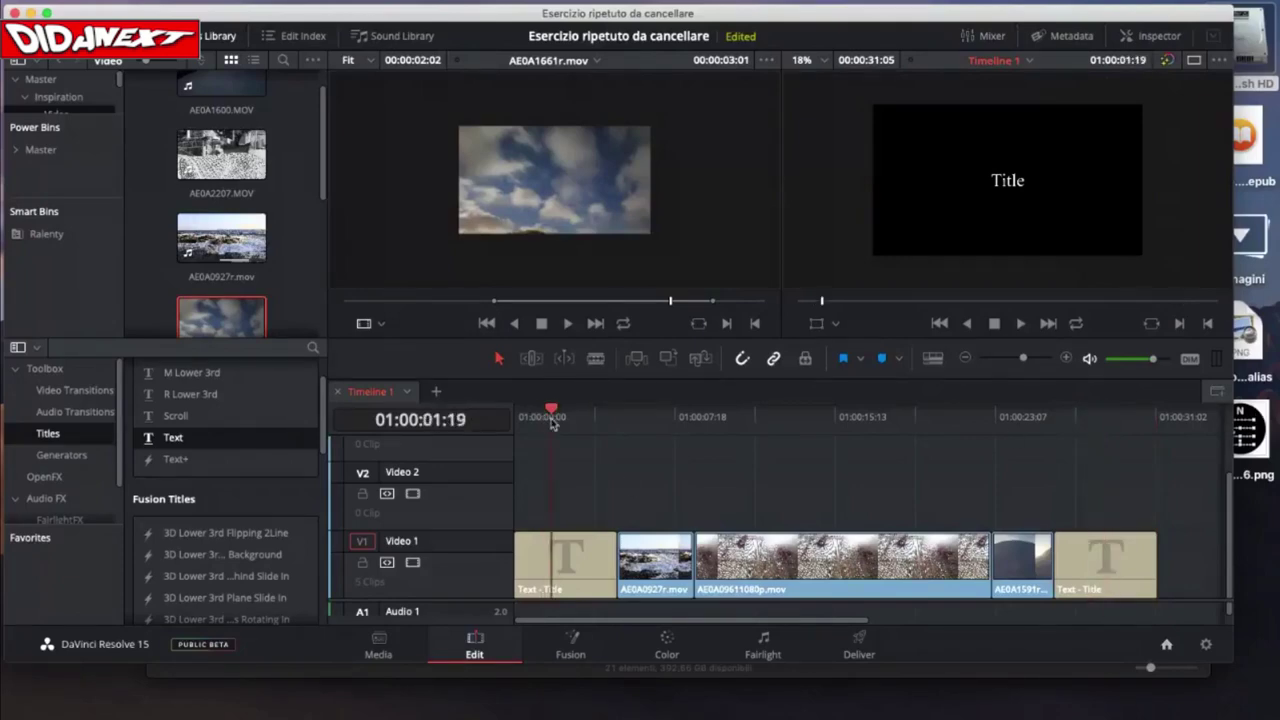
left_click(570, 562)
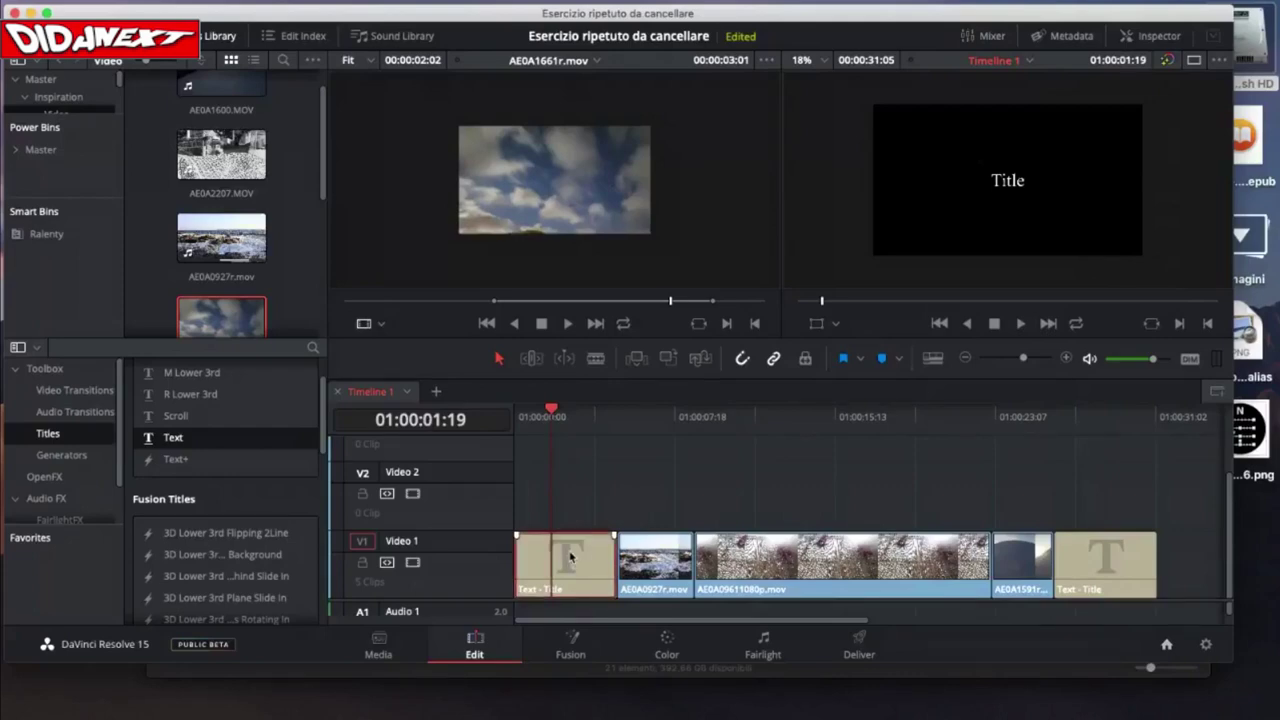
double_click(570, 557)
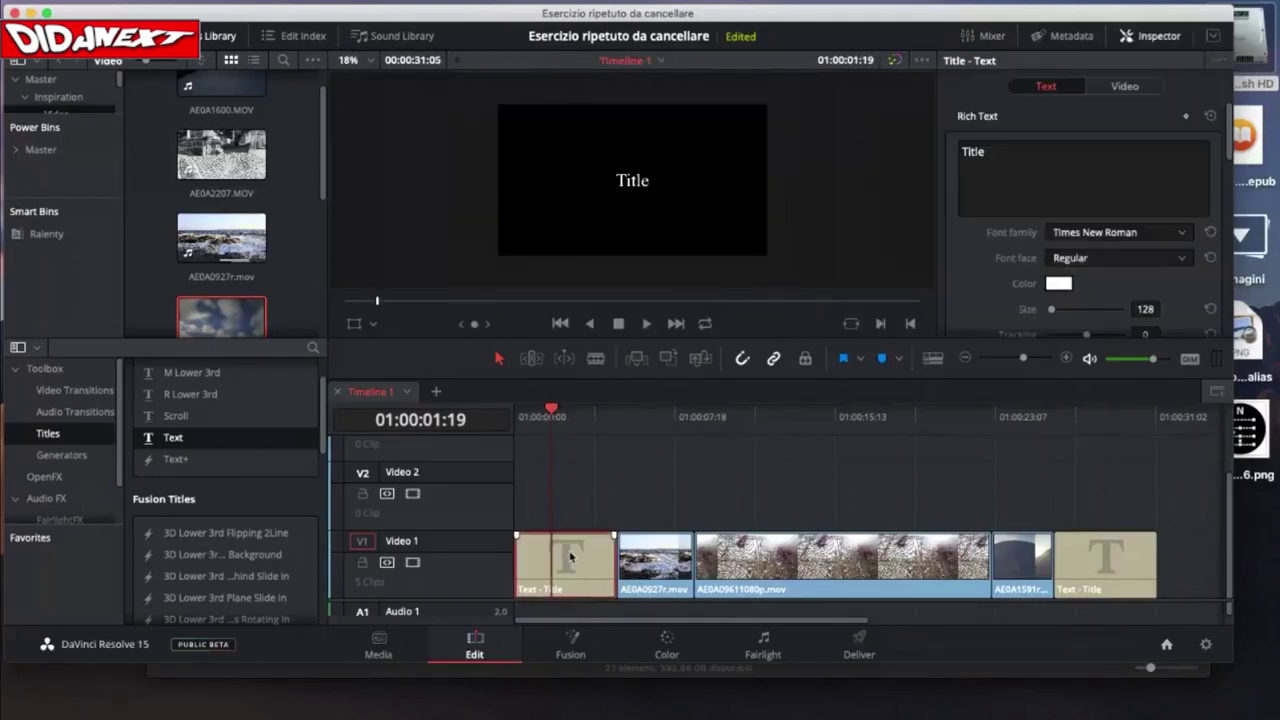
left_click(1142, 38)
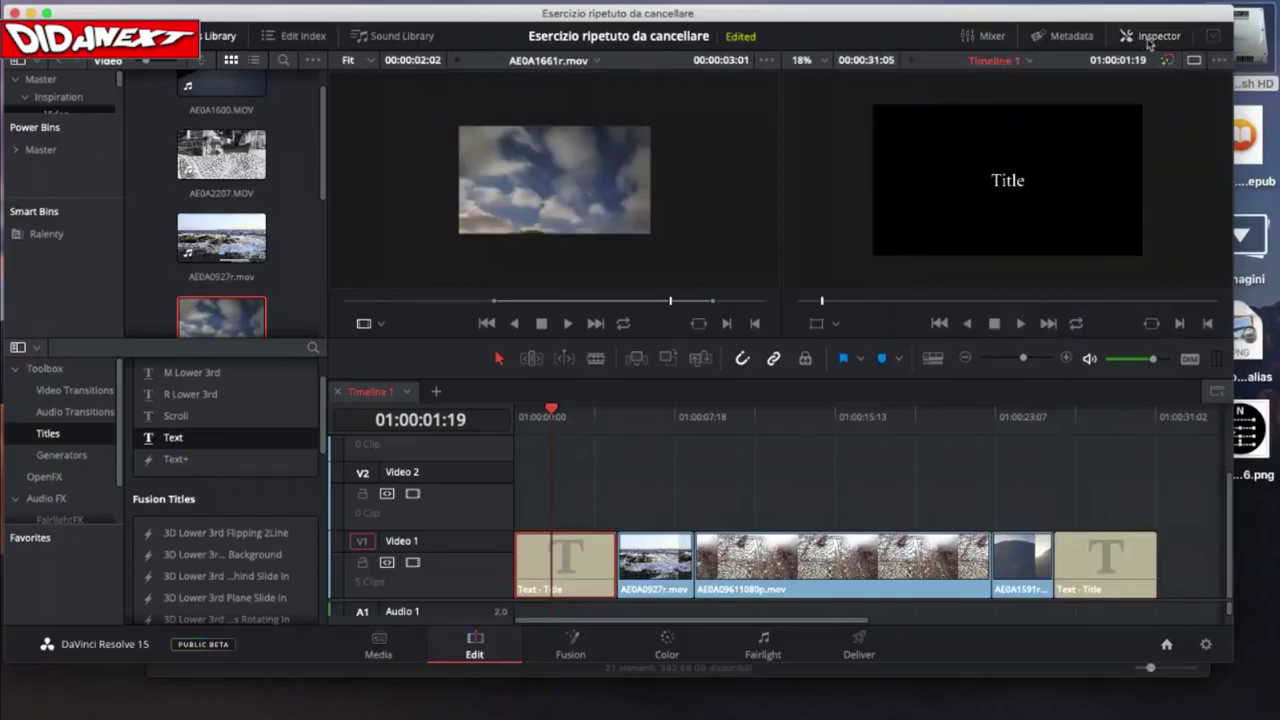
left_click(1148, 38)
left_click(1148, 38)
left_click(1148, 40)
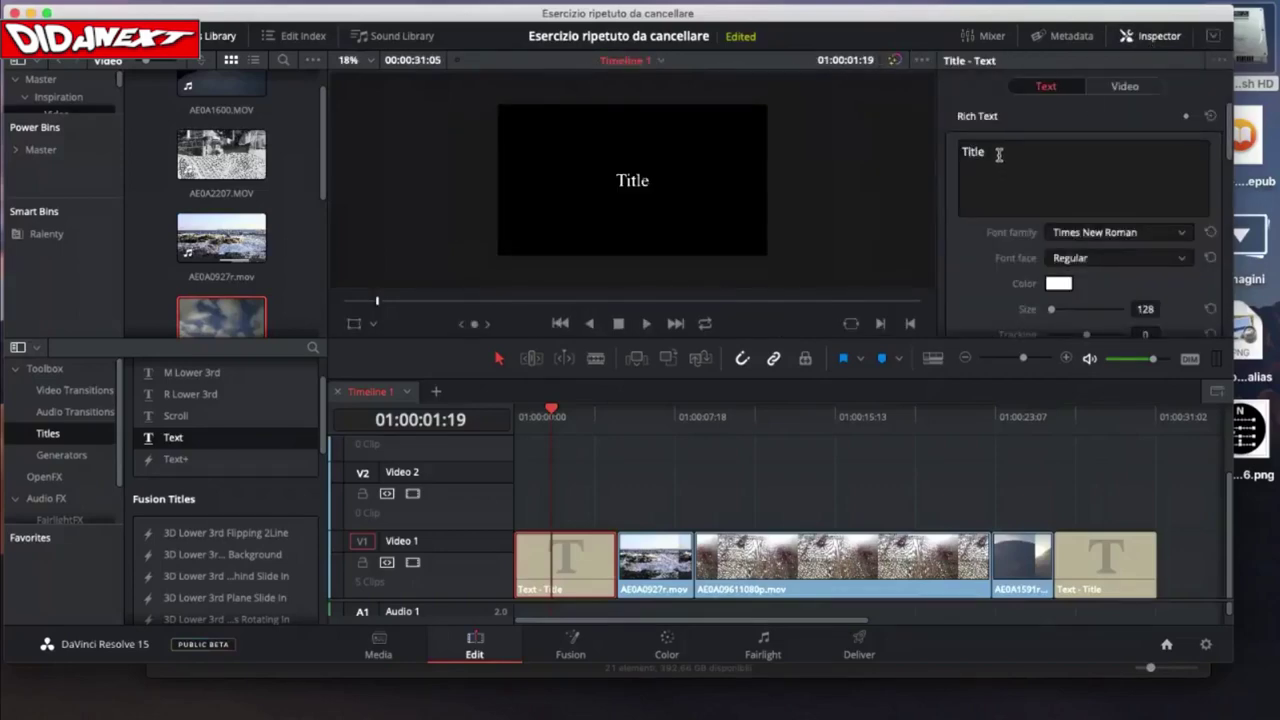
- Replace the opening title's text with "Il mio stratosferico", keeping the Times New Roman font
left_click_drag(998, 154, 958, 148)
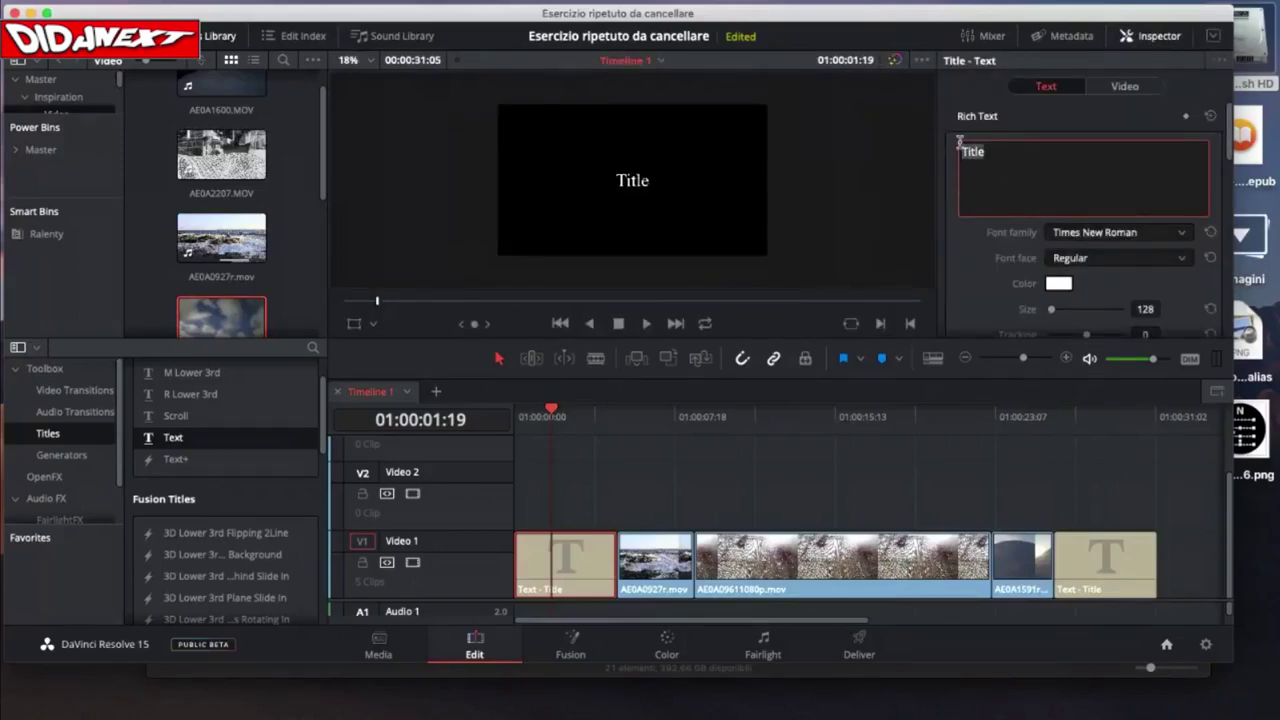
type("Il mio st")
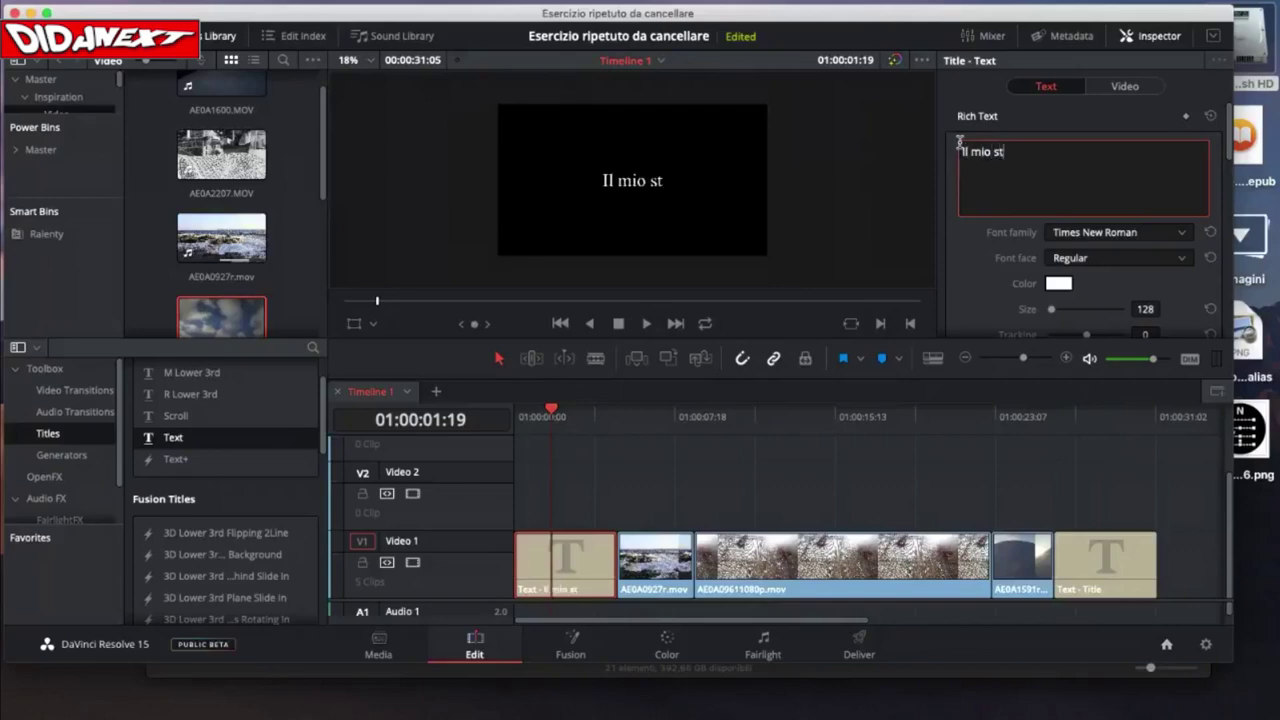
type("ratosfe")
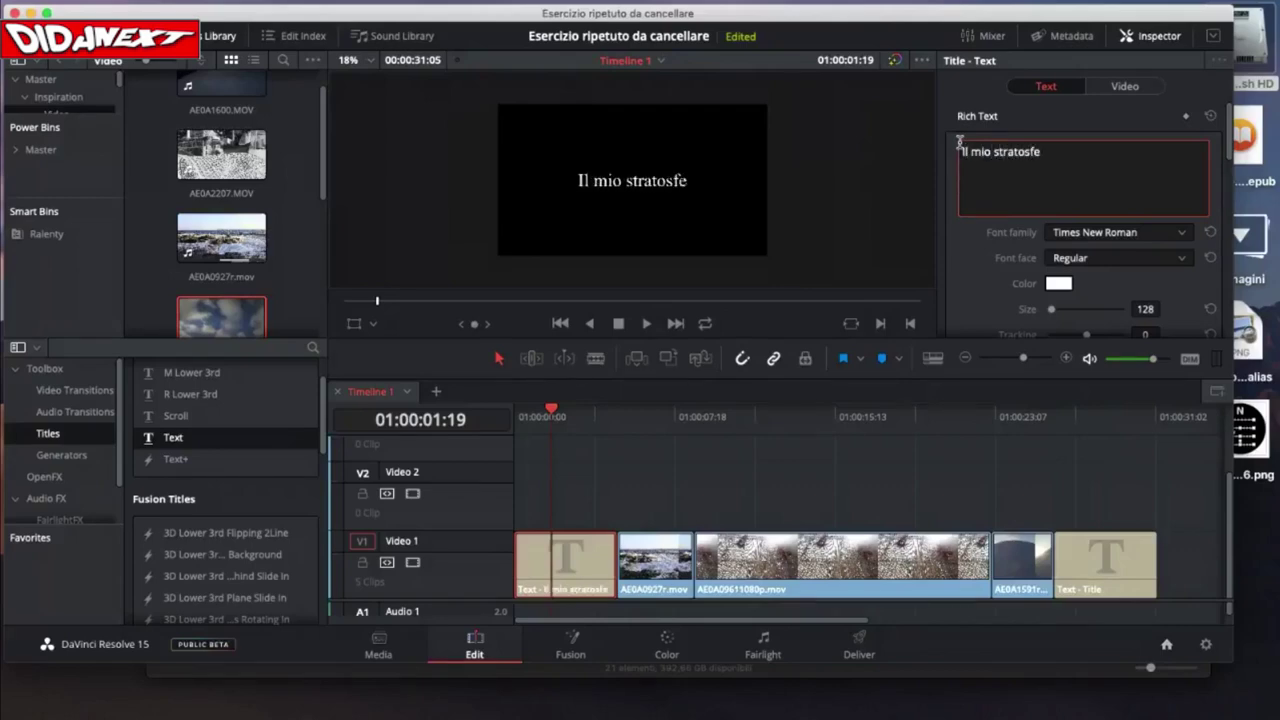
type("rico")
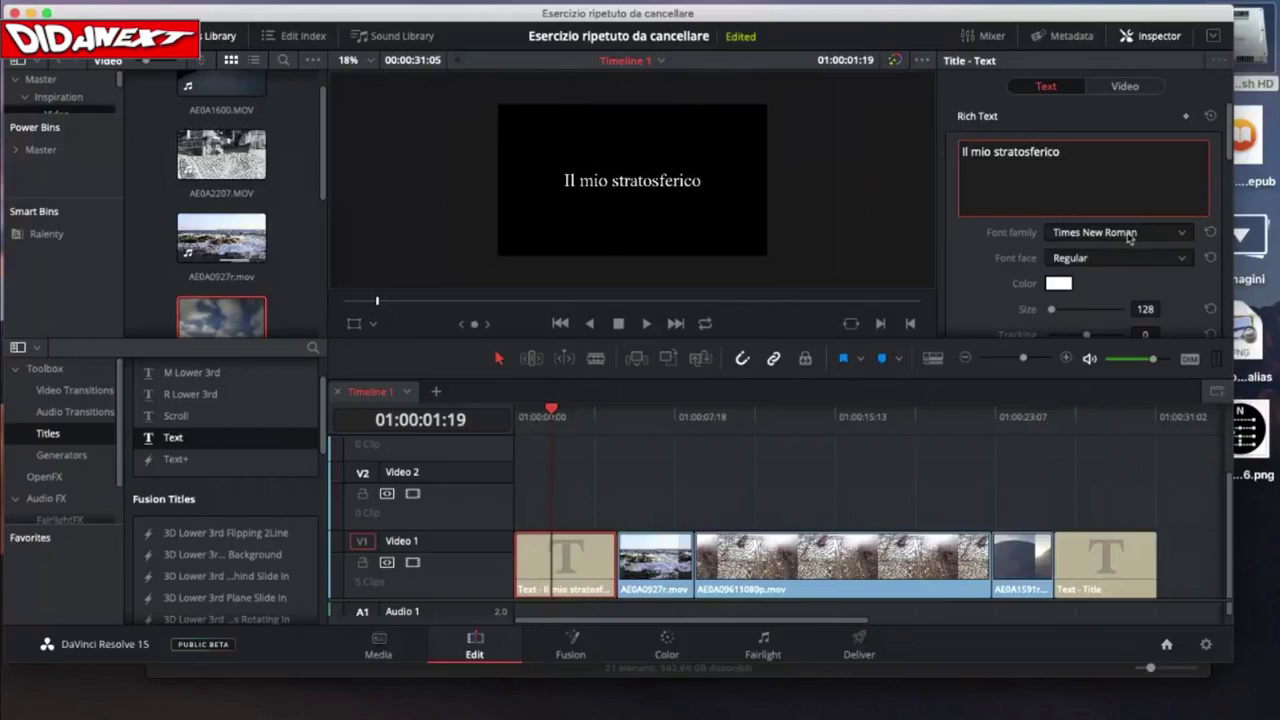
left_click(1129, 234)
left_click(955, 268)
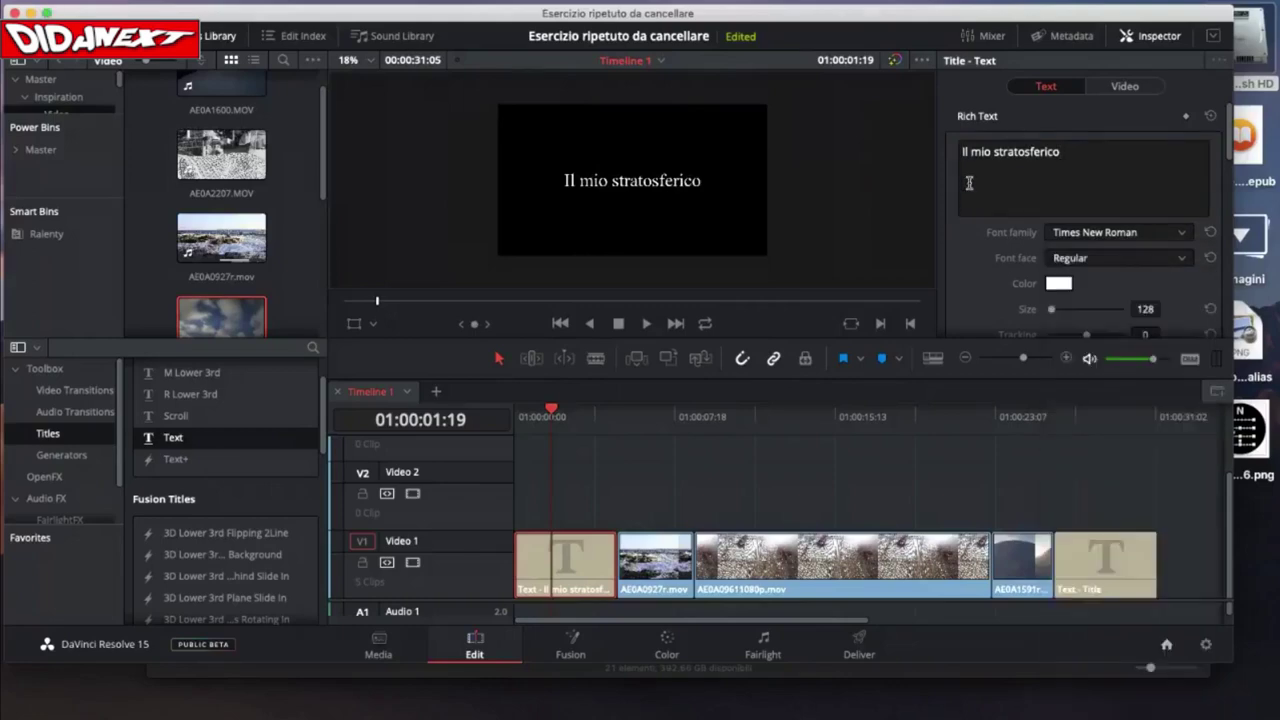
- Play the timeline from the start past the opening title, stop, and move the playhead to the closing title at 01:00:27:08
left_click(551, 415)
key("Home")
key("space")
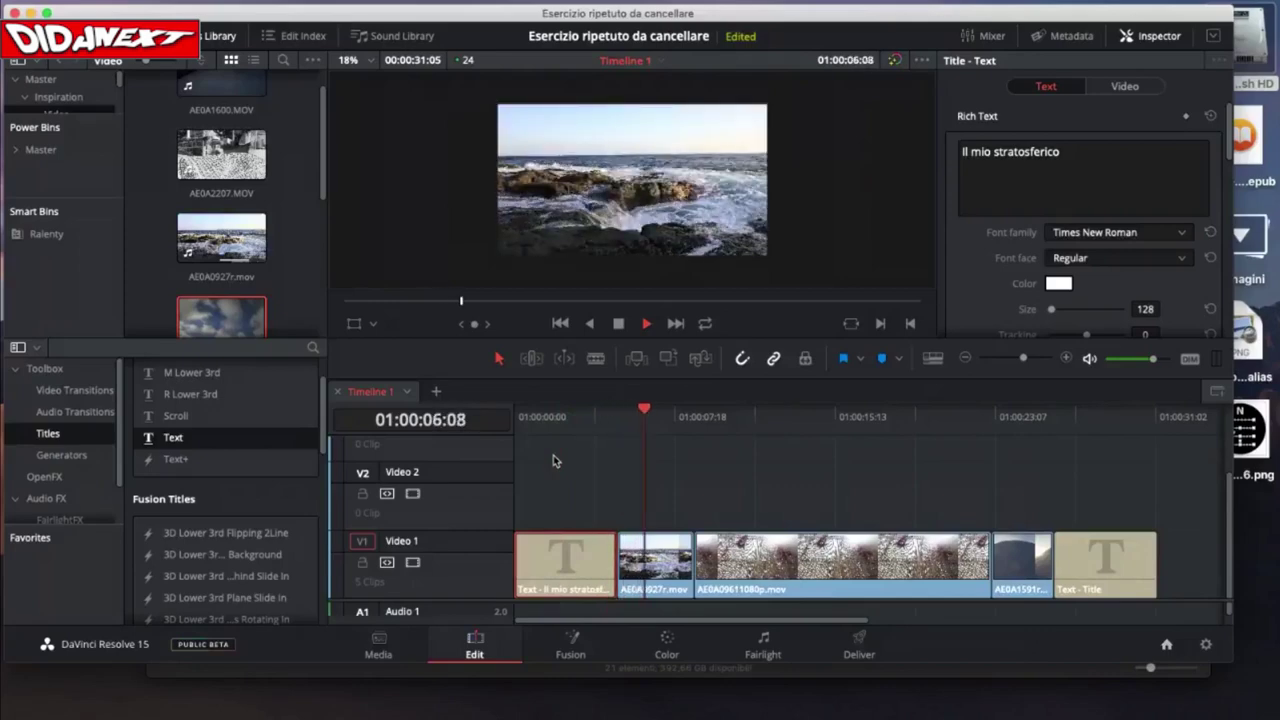
key("space")
left_click_drag(650, 412, 1064, 440)
left_click(1077, 414)
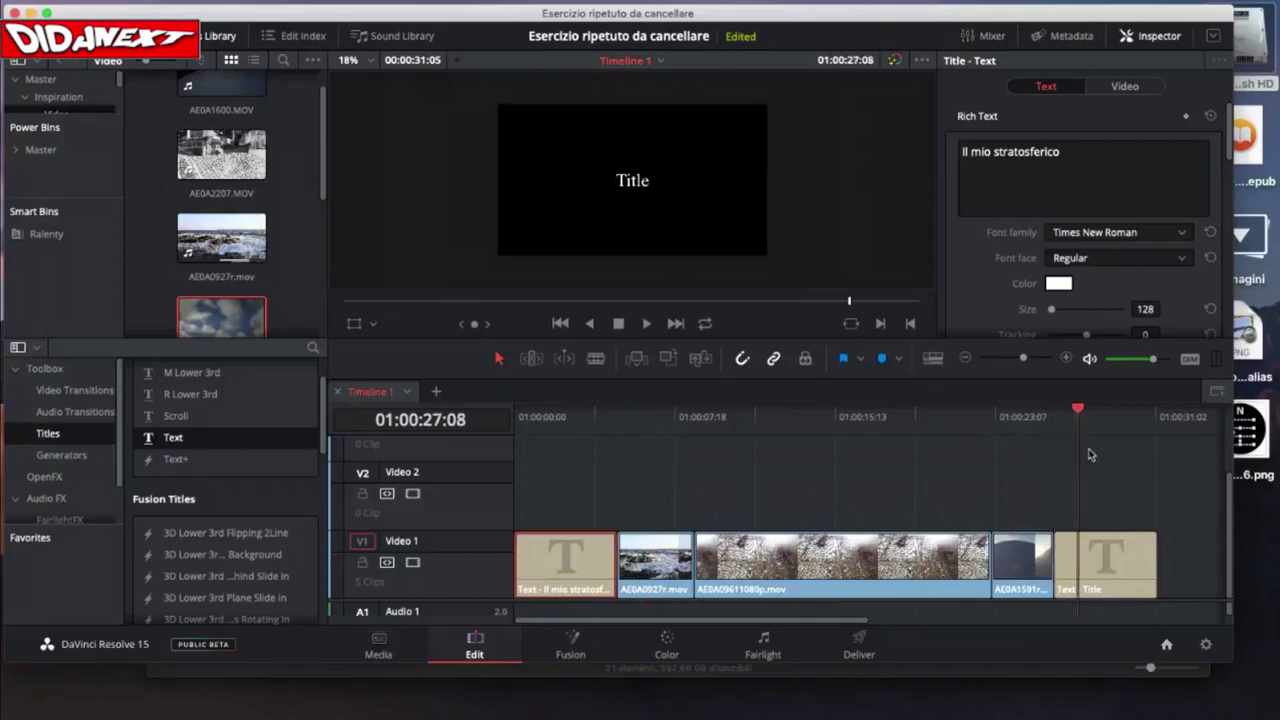
- Replace the closing Text title with a Scroll title starting at 01:00:26:05 on Video 1
left_click(1107, 565)
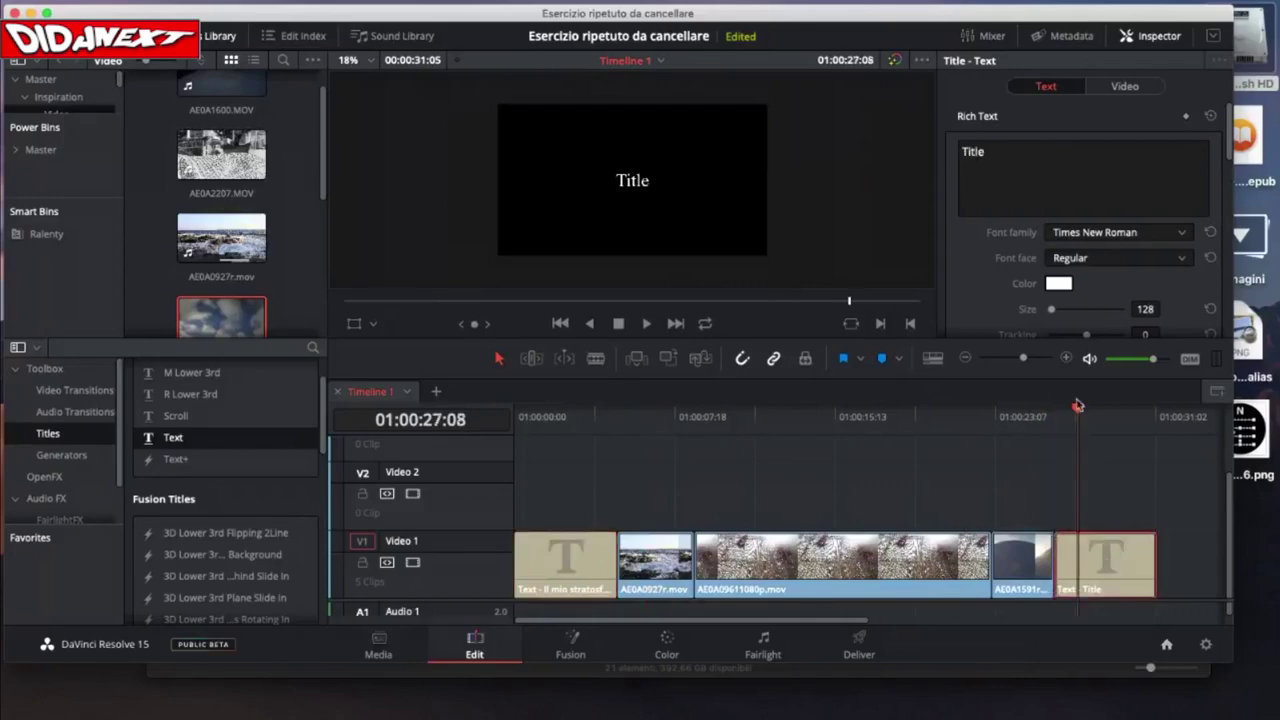
left_click_drag(1078, 410, 1095, 410)
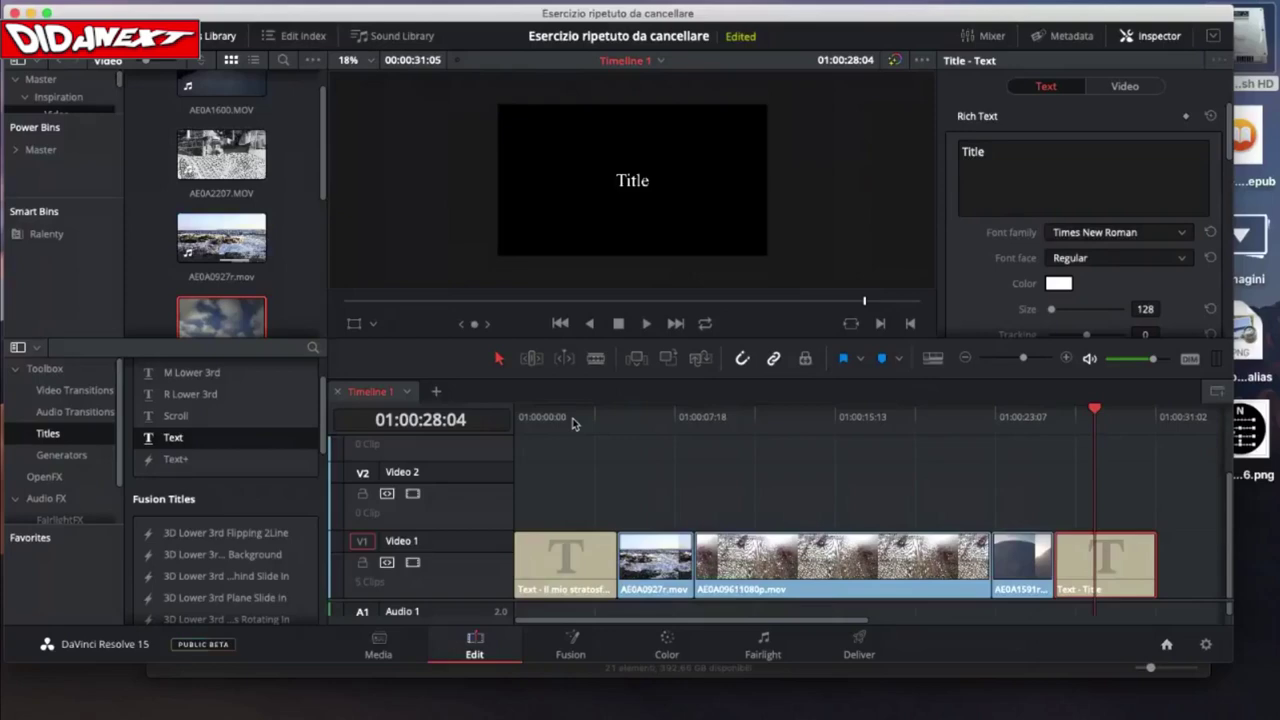
mouse_move(1085, 556)
left_click_drag(1096, 416, 1056, 452)
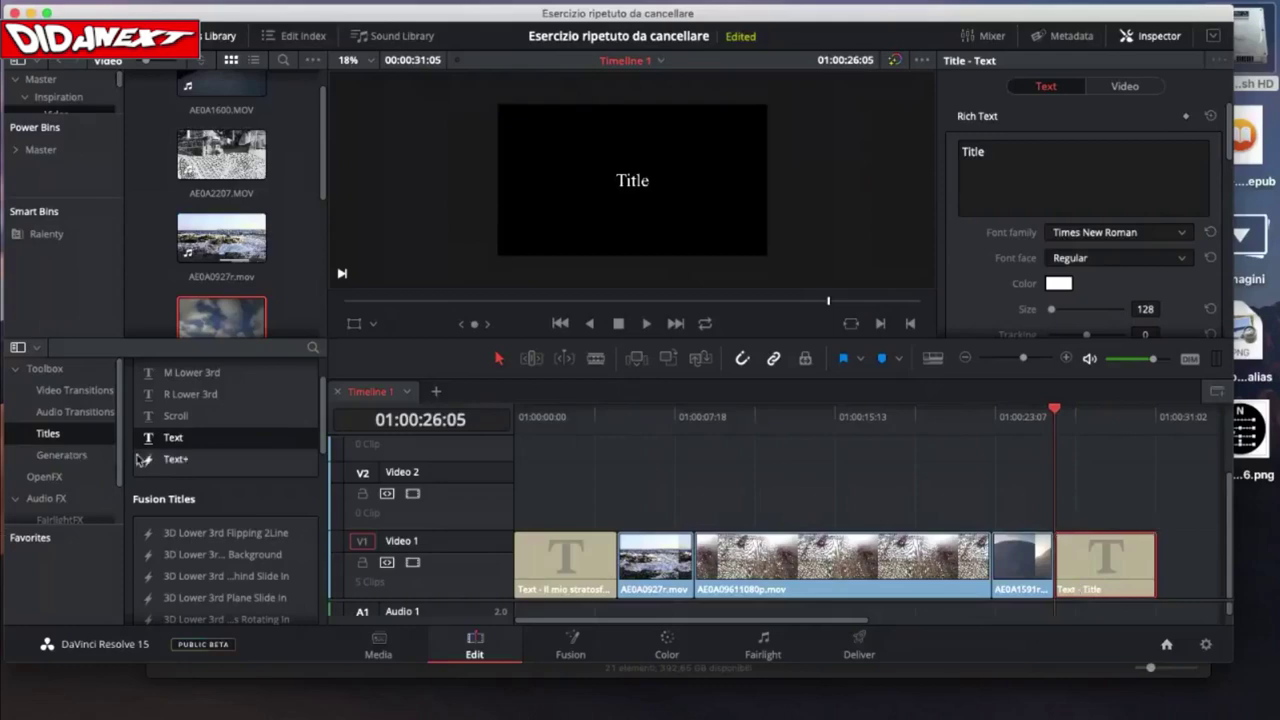
scroll(190, 449, "down", 1)
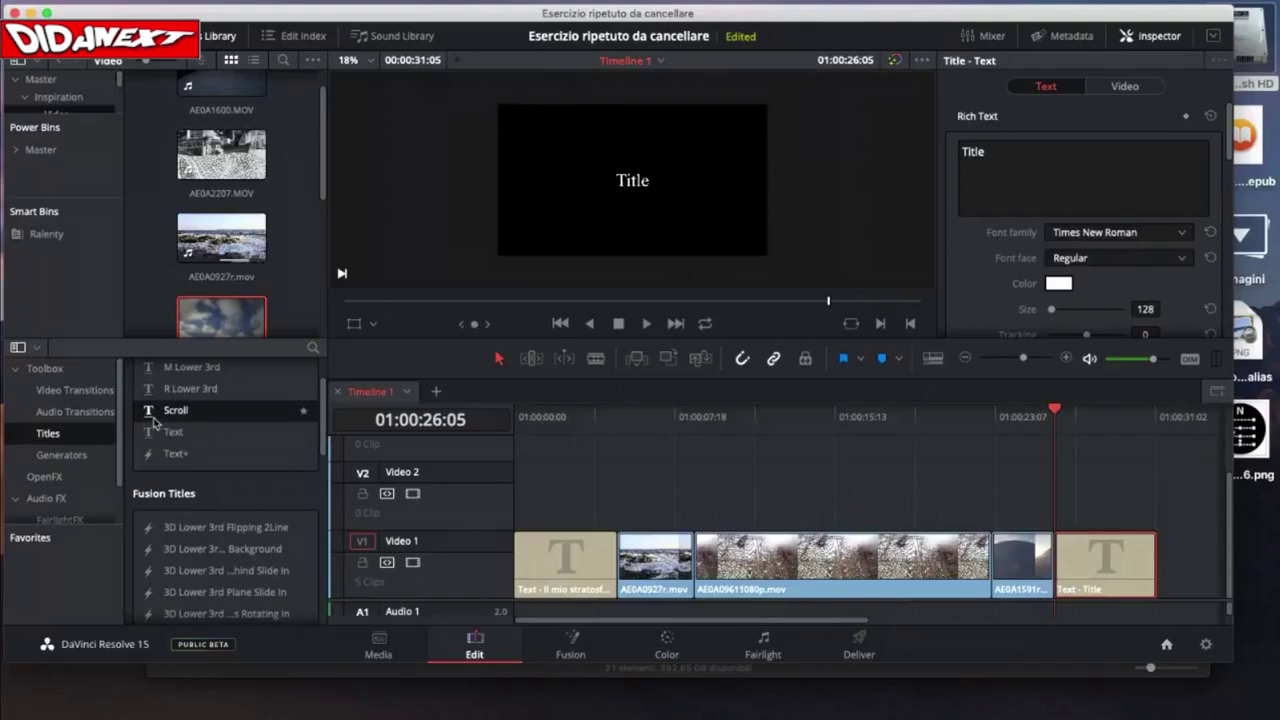
left_click_drag(148, 420, 854, 176)
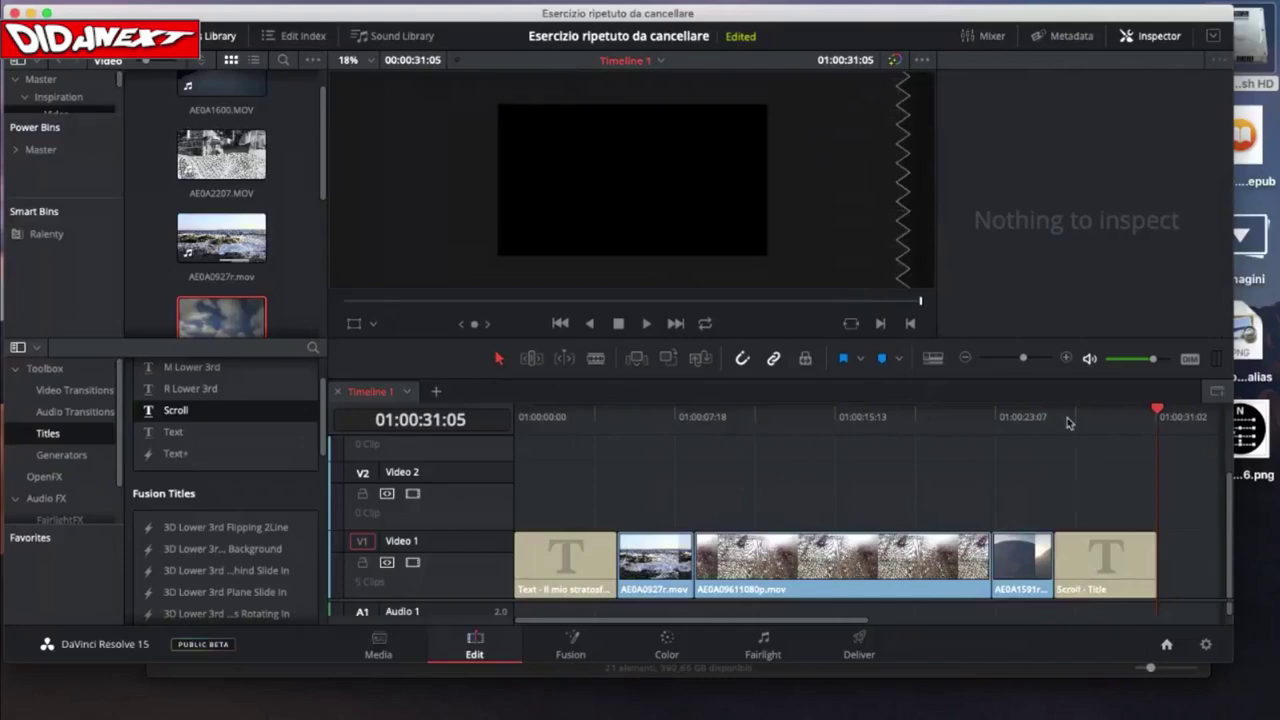
- Play the new scroll title, stop partway, and replace its text with "Autori ecc."
left_click(1093, 536)
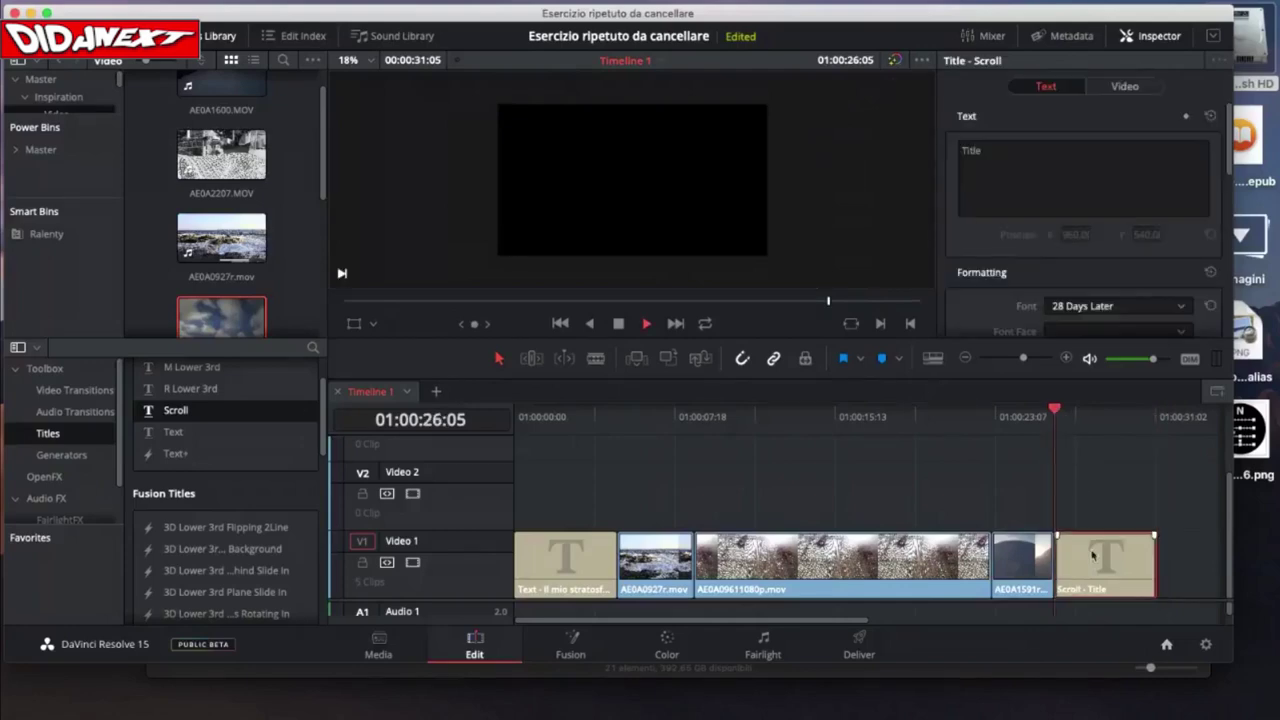
key("space")
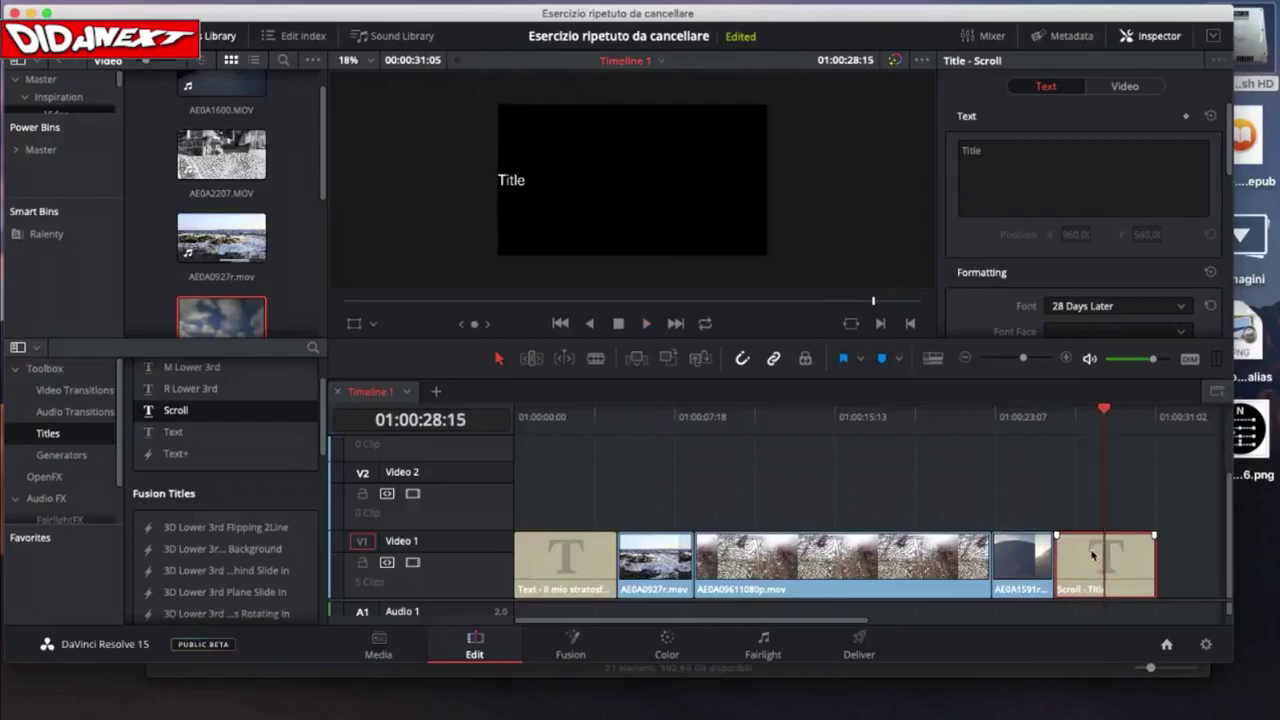
left_click(969, 151)
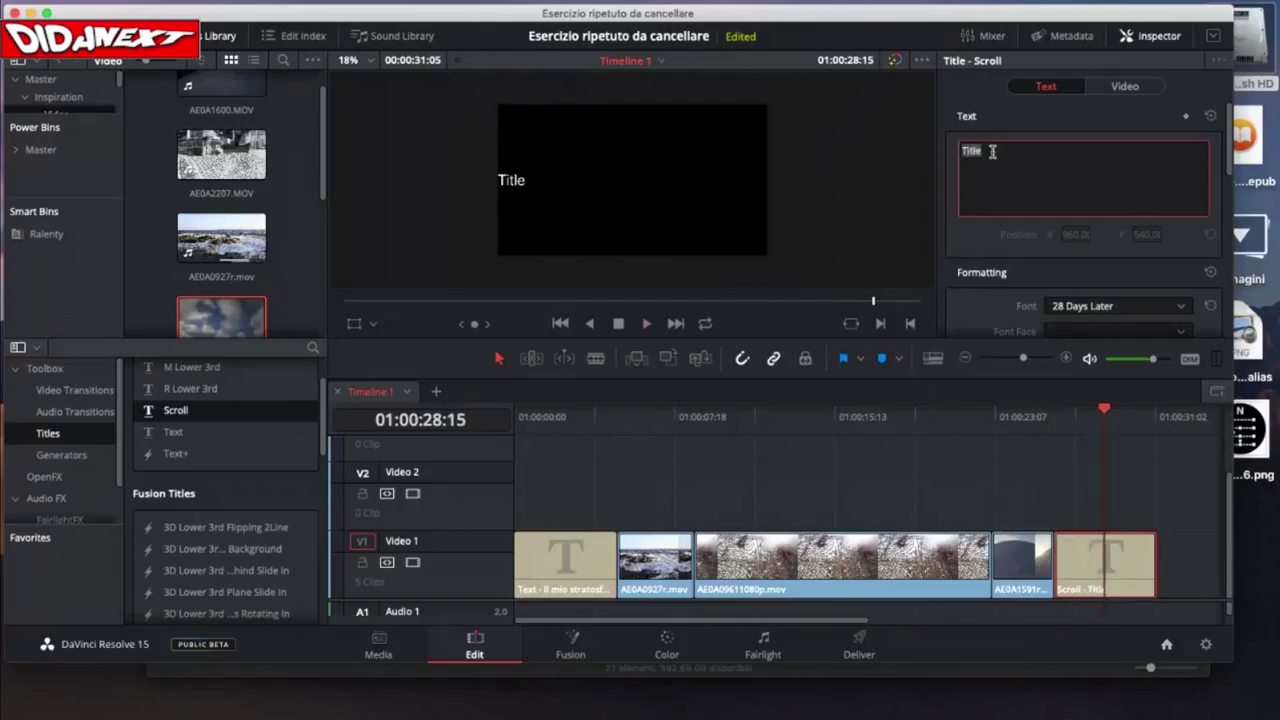
type("Autori ecc.")
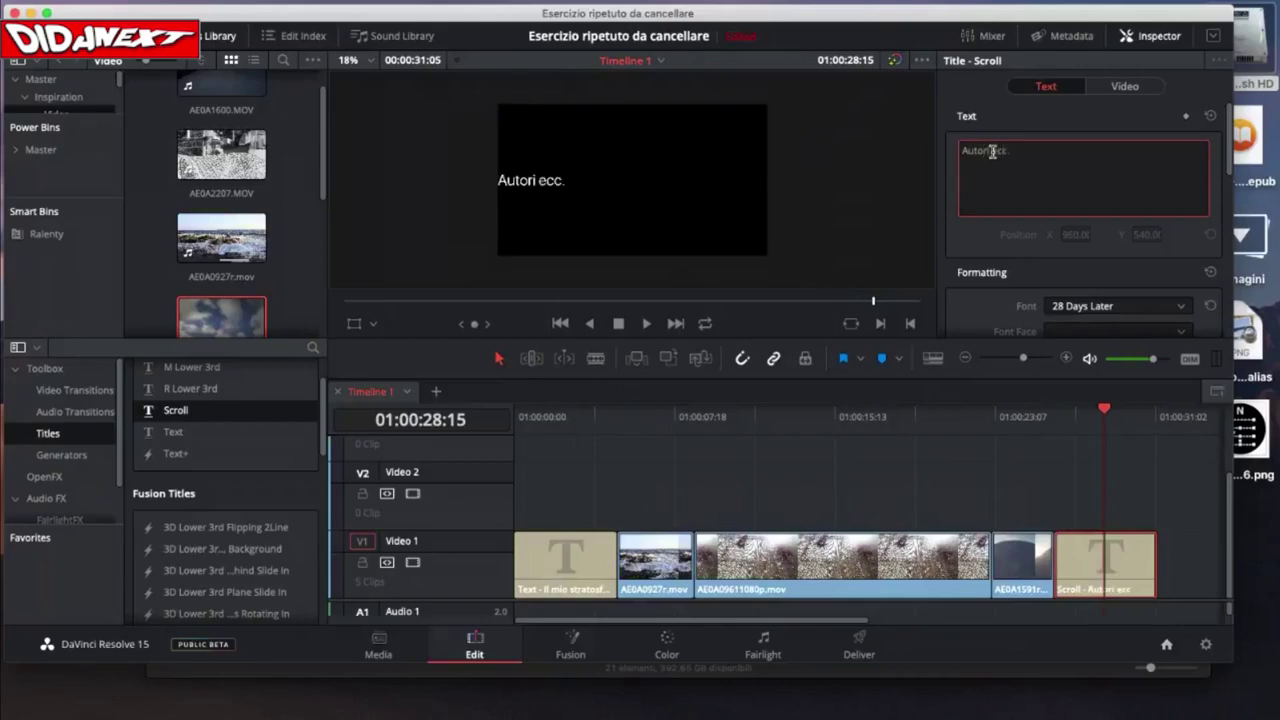
- Centre-align the scroll title's text and set its size to 145
scroll(1056, 245, "down", 4)
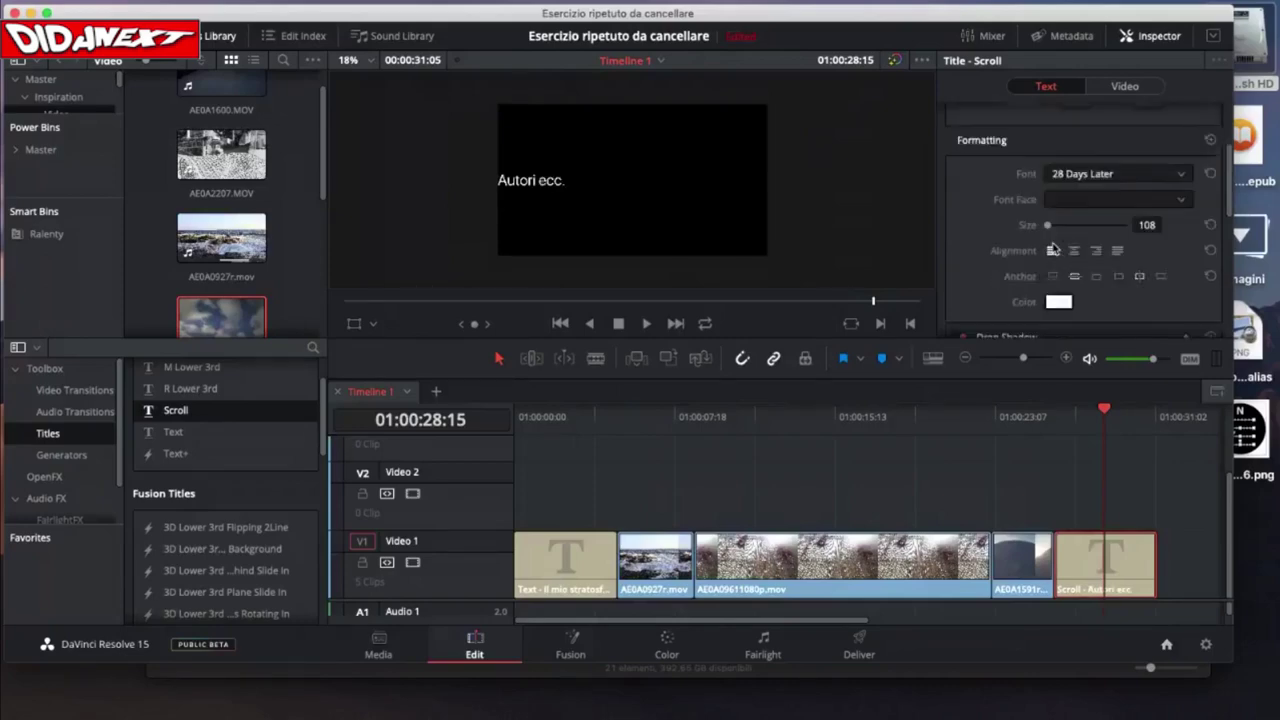
left_click(1074, 213)
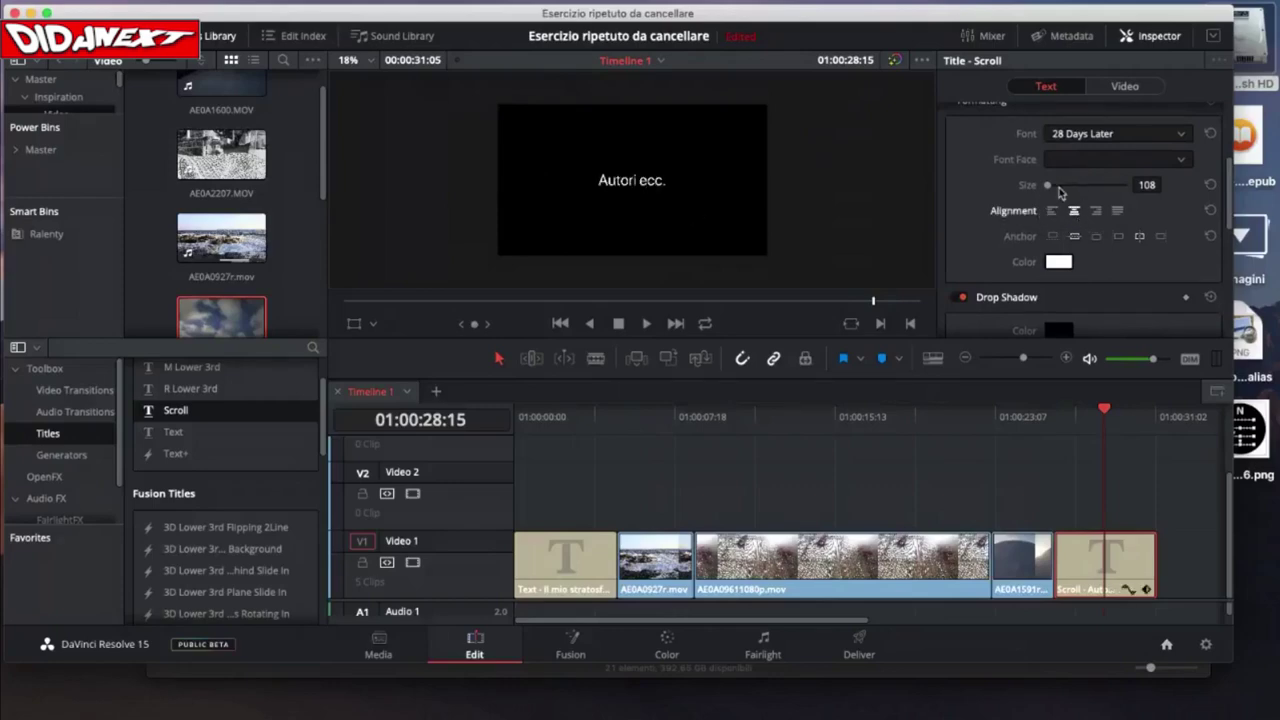
left_click_drag(1050, 186, 1049, 193)
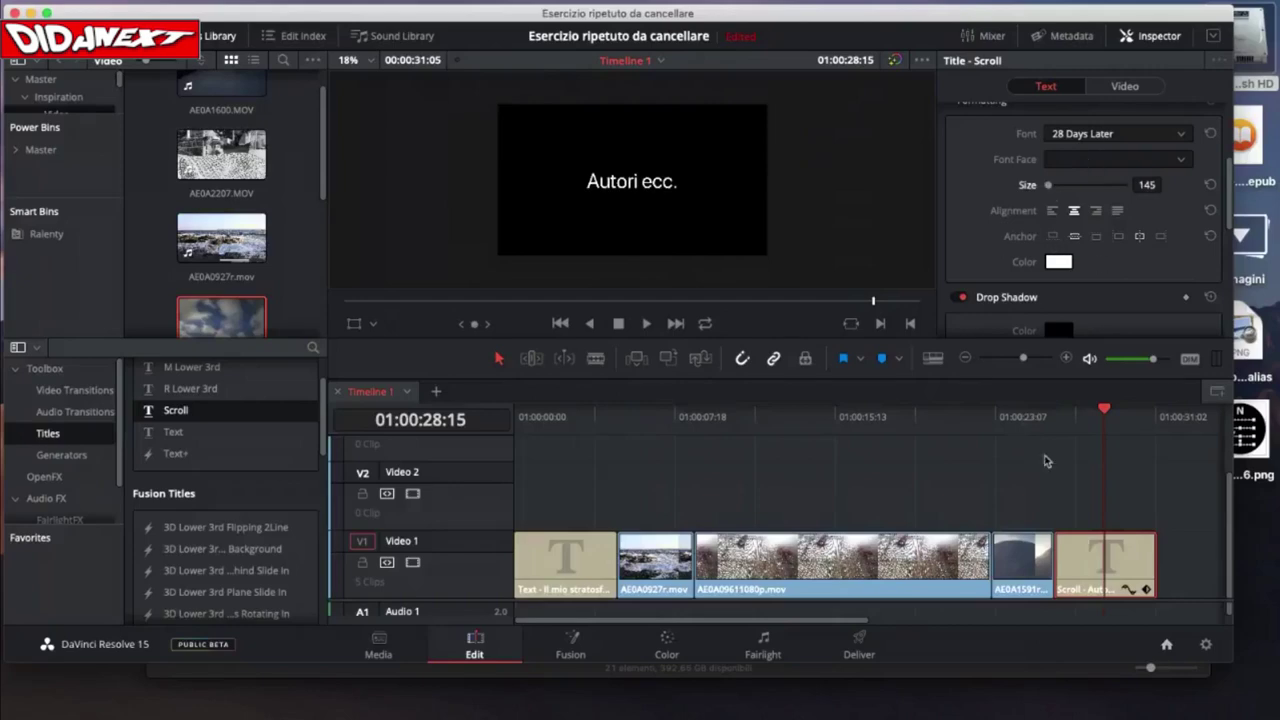
- Play back the scroll title from just before its start and trim its end to 01:00:31:01
left_click(1048, 416)
key("space")
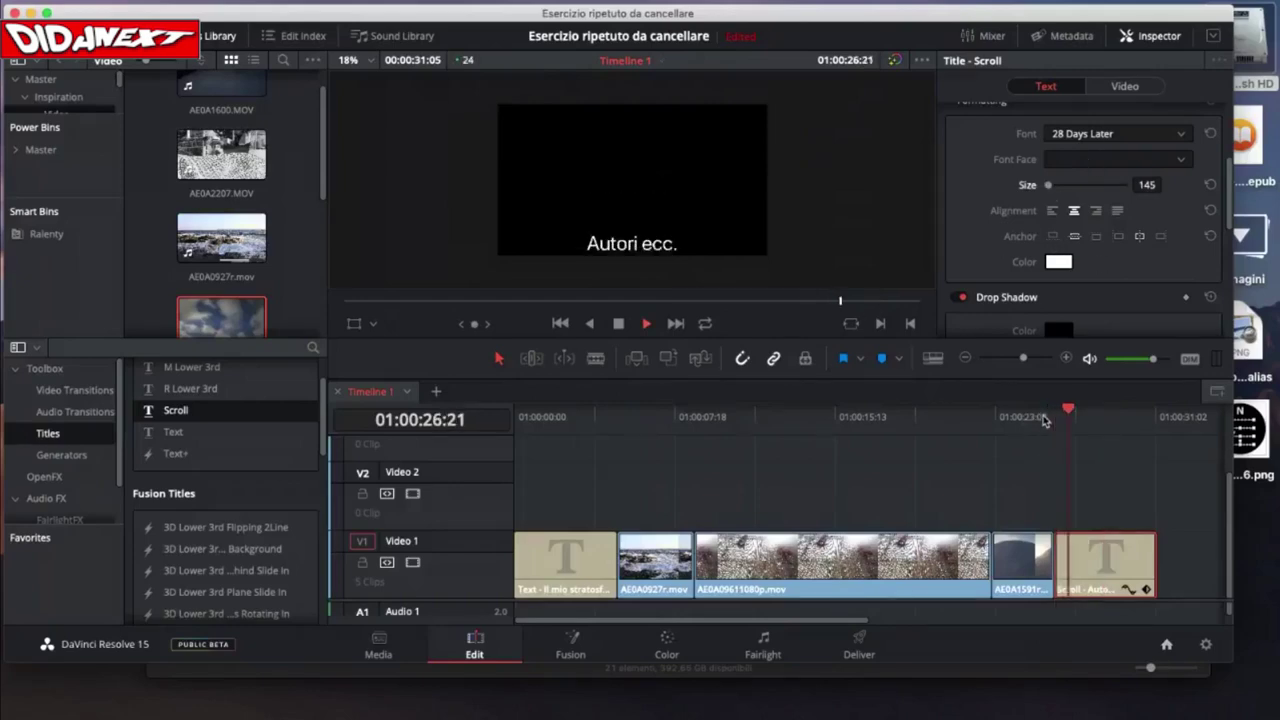
key("space")
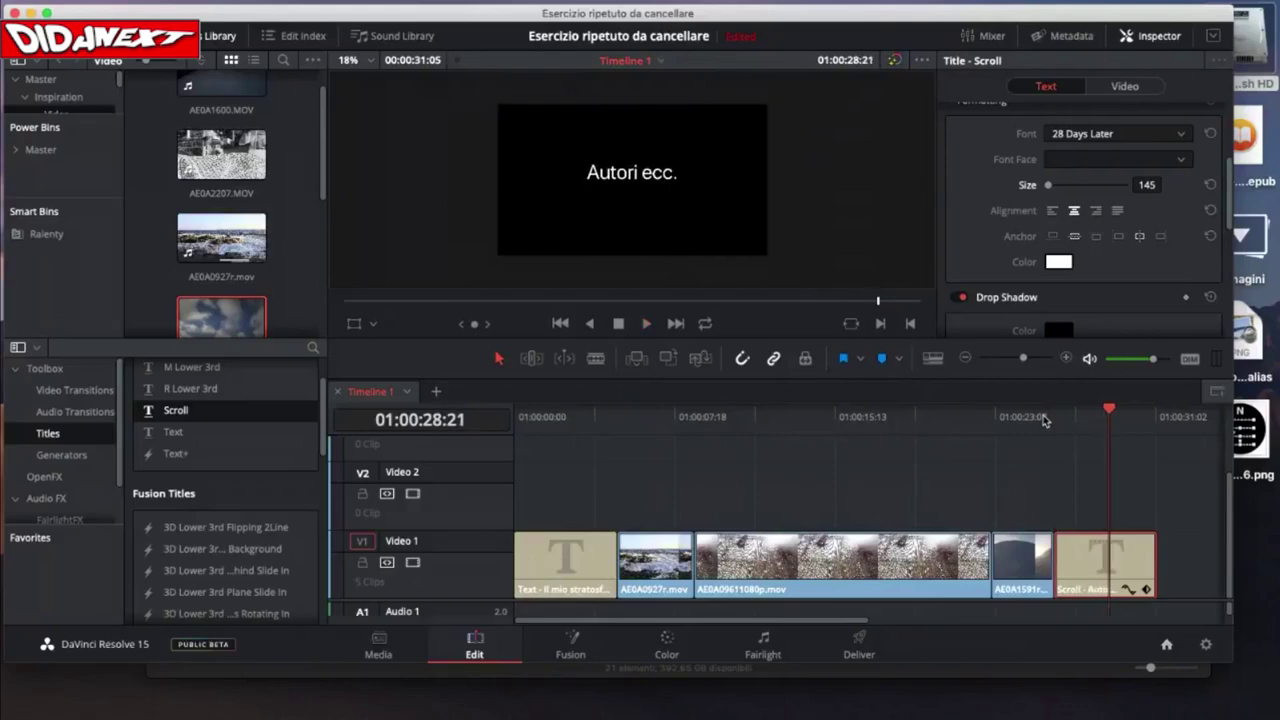
mouse_move(1155, 550)
left_mouse_down()
mouse_move(1180, 550)
mouse_move(1130, 550)
mouse_move(1184, 550)
mouse_move(1146, 546)
left_mouse_up()
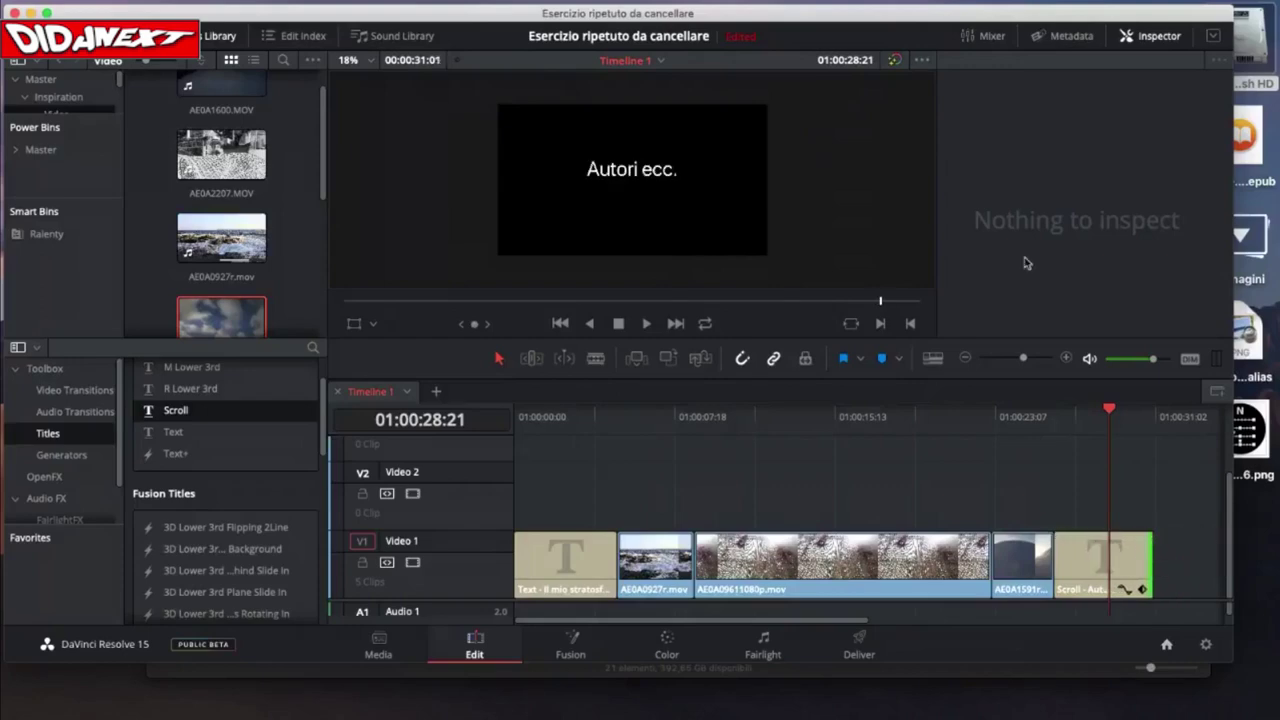
- Copy the "Autori ecc." line in the scroll title's text and paste it as a second line
left_click(1100, 562)
left_click_drag(1023, 151, 935, 137)
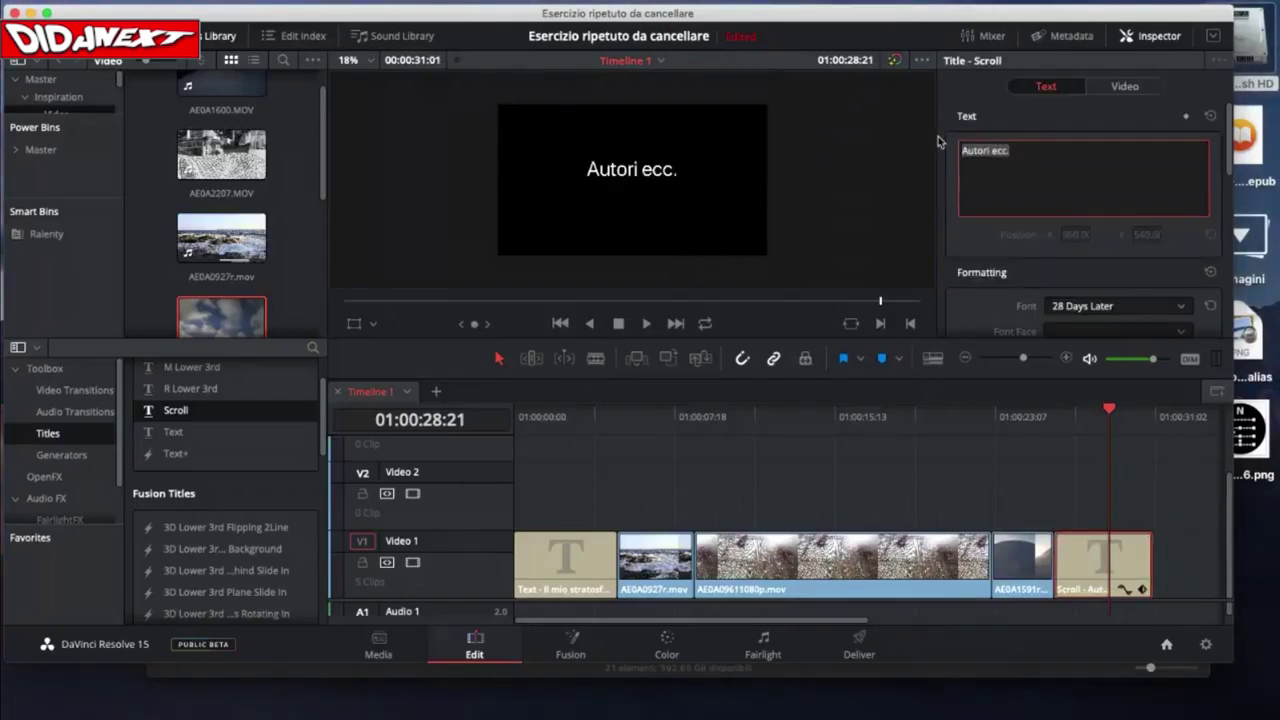
left_click(1022, 150)
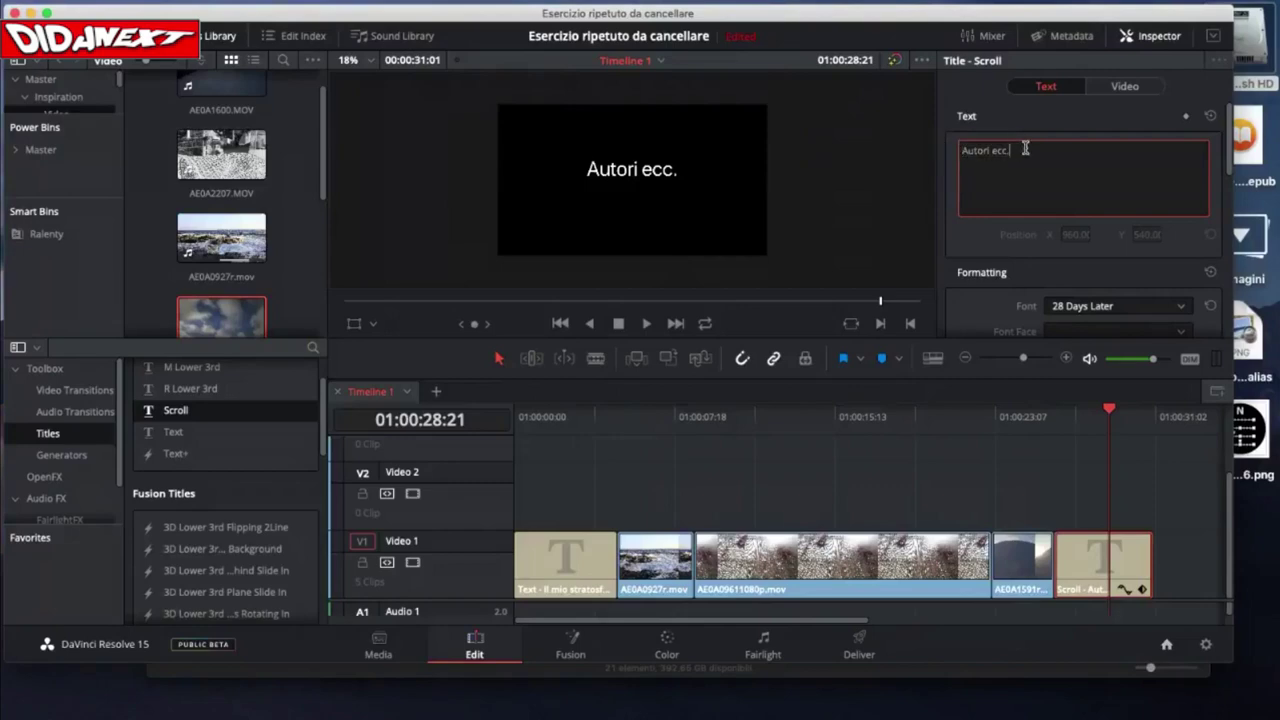
key("Return")
key("Return")
left_click_drag(1025, 148, 942, 137)
key("super+c")
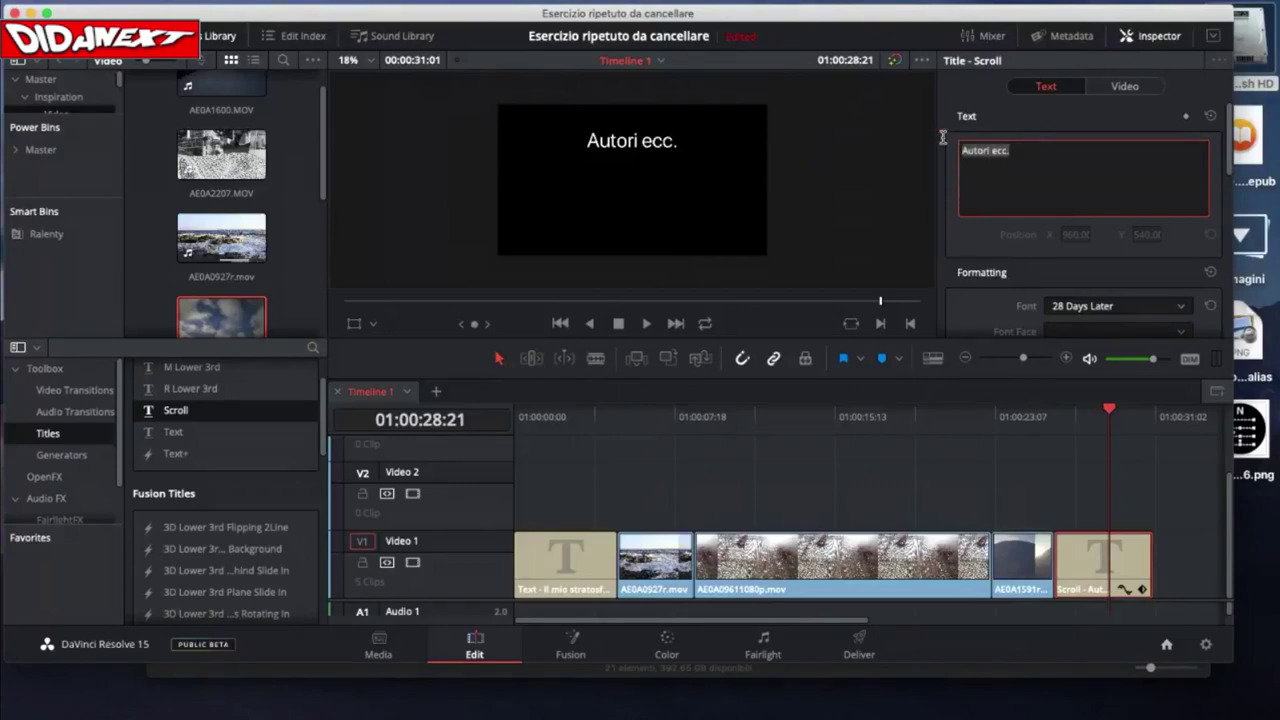
left_click(981, 162)
key("super+v")
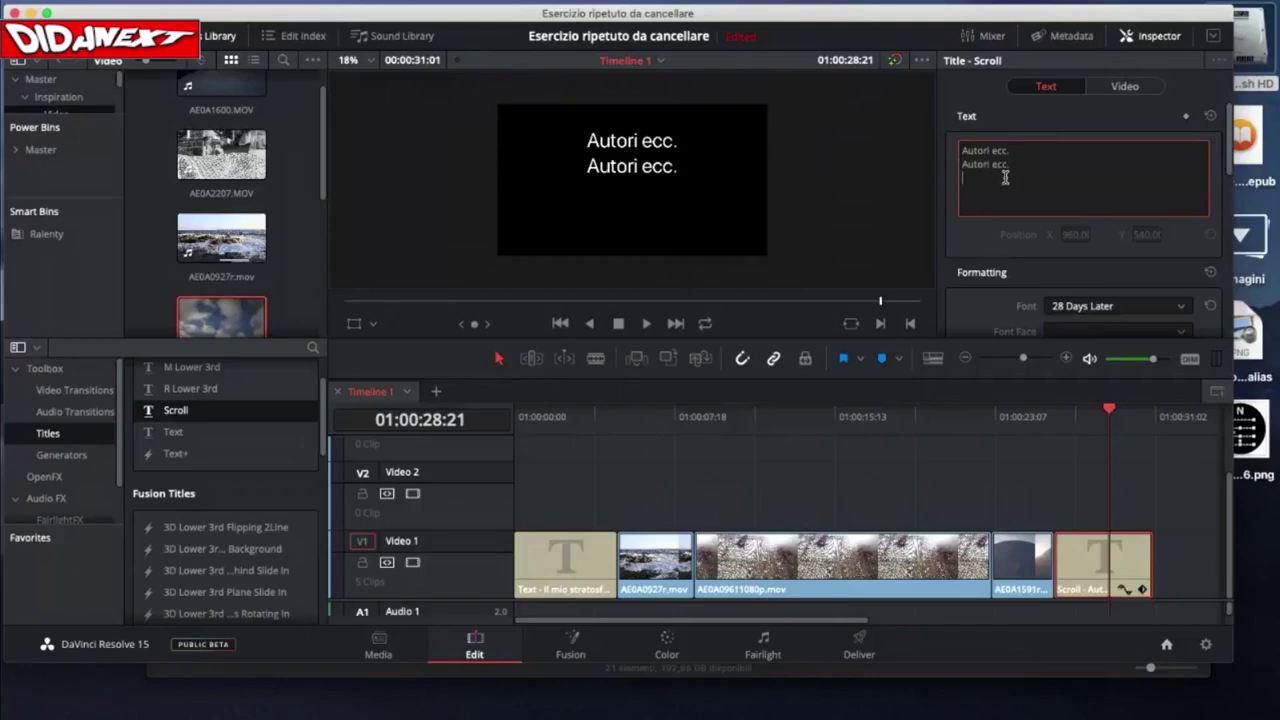
- Extend the scroll title's credits with several more pasted "Autori ecc." lines
key("super+v")
key("Return")
key("super+v")
key("Return")
key("super+v")
key("Return")
key("super+v")
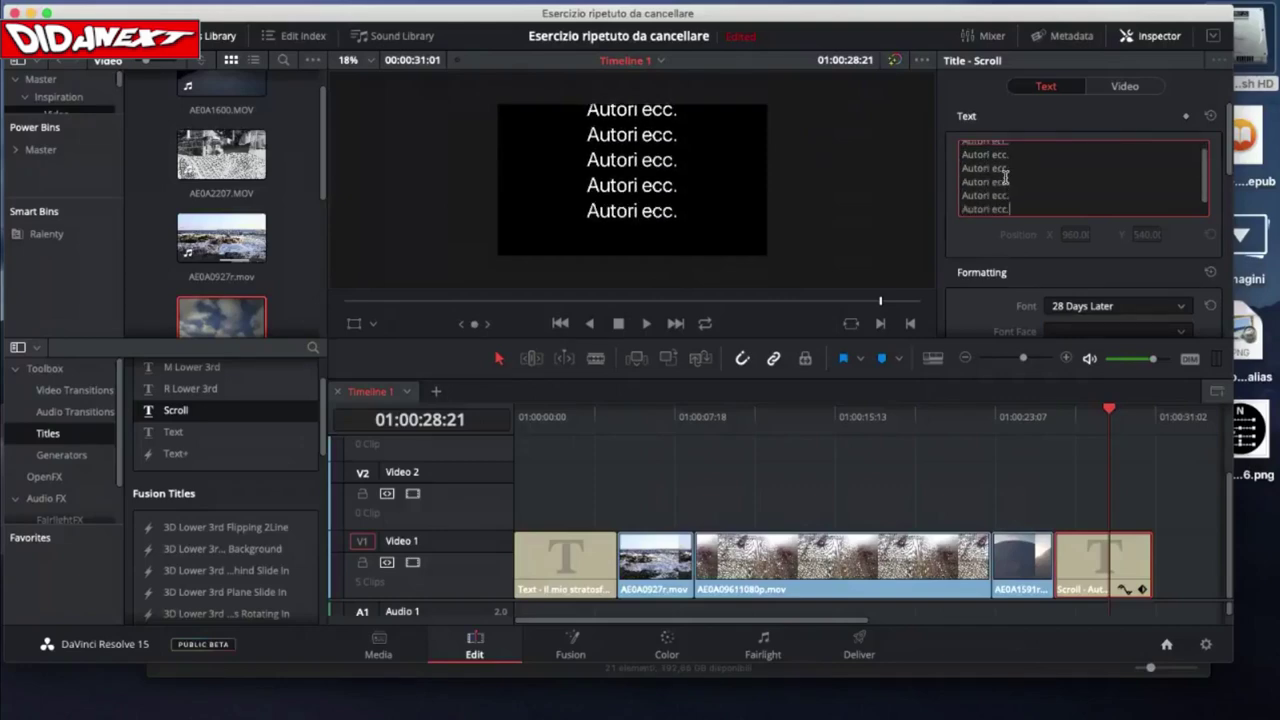
key("Return")
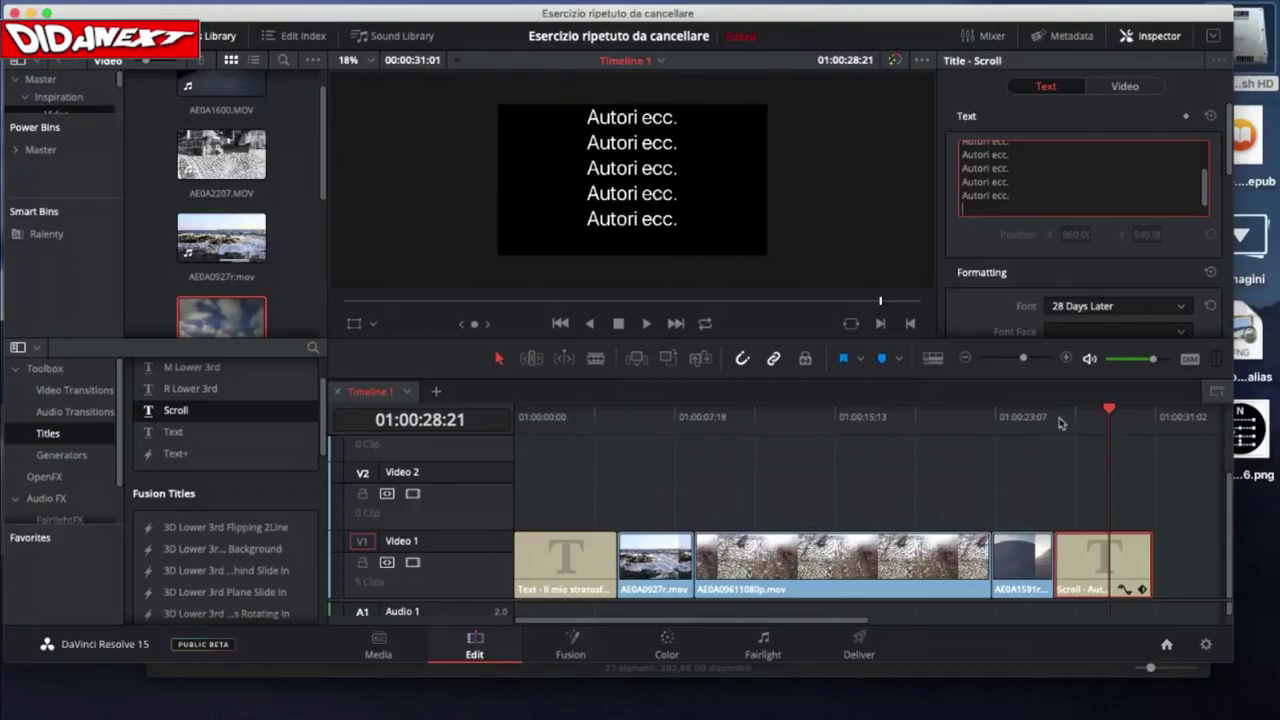
- Shorten the scroll title to end at 01:00:28:21 and play it back to check the scrolling speed
left_click_drag(1146, 563, 1108, 563)
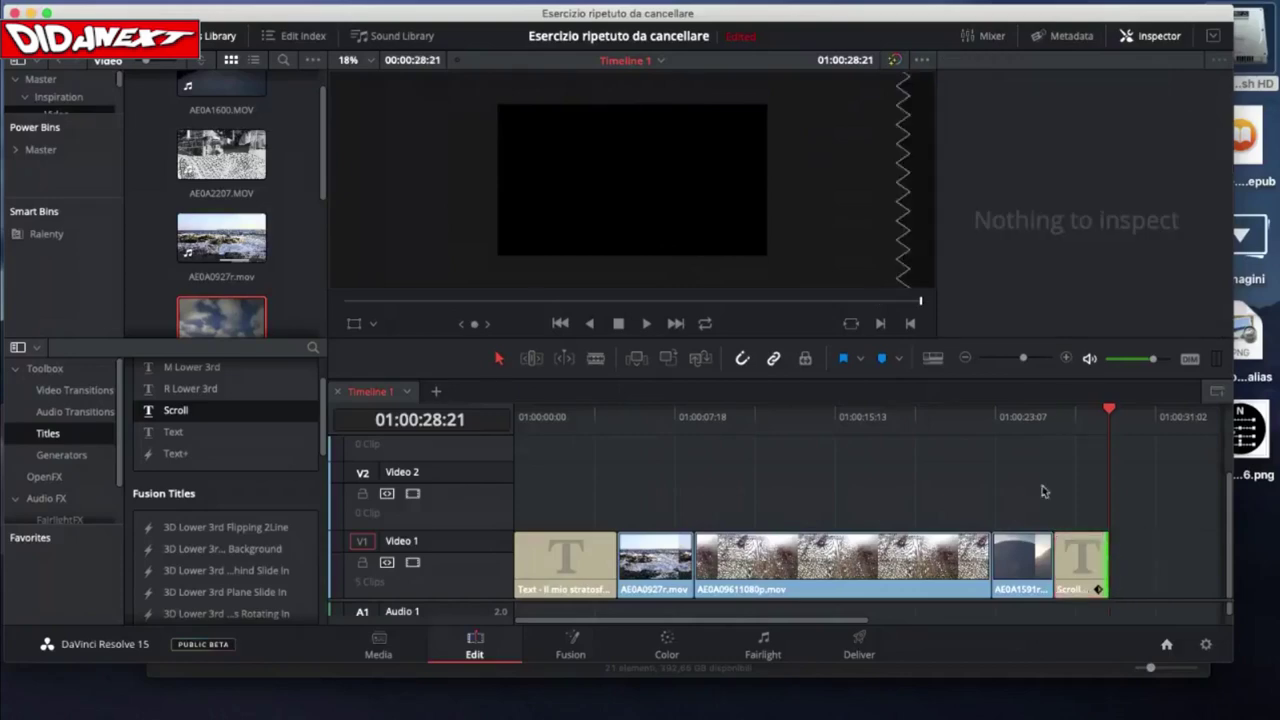
left_click(1025, 415)
key("space")
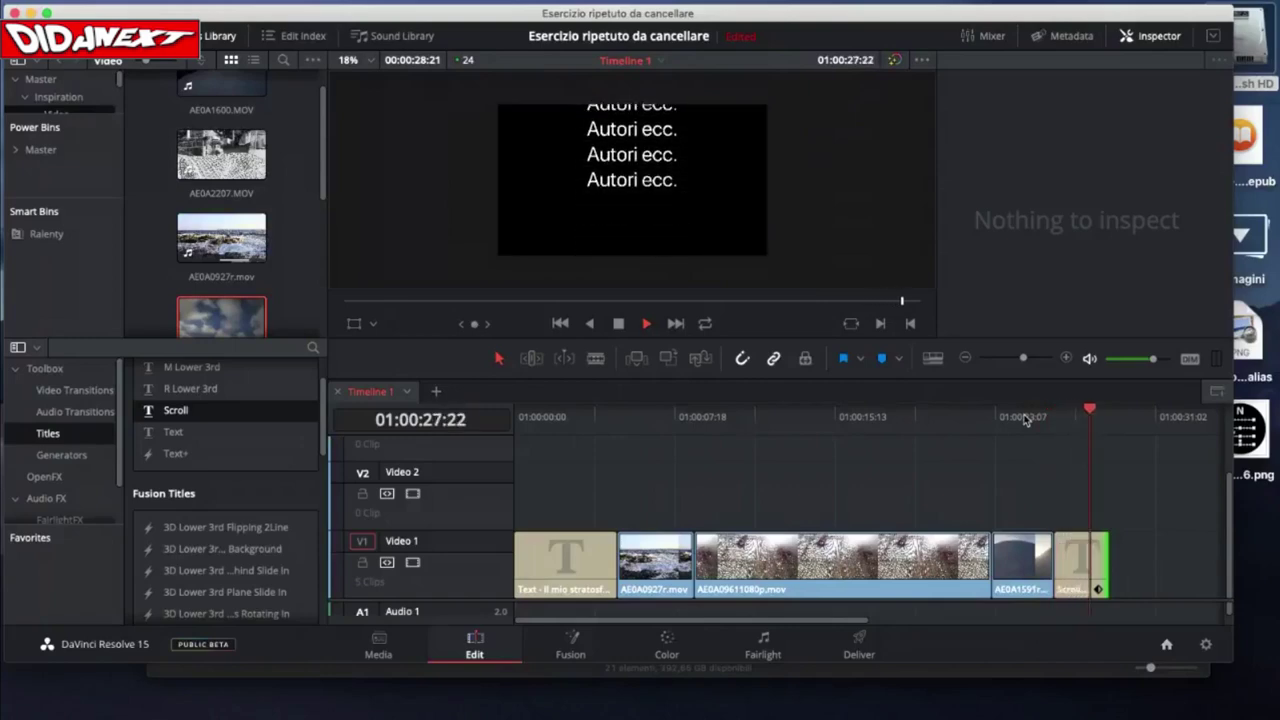
key("space")
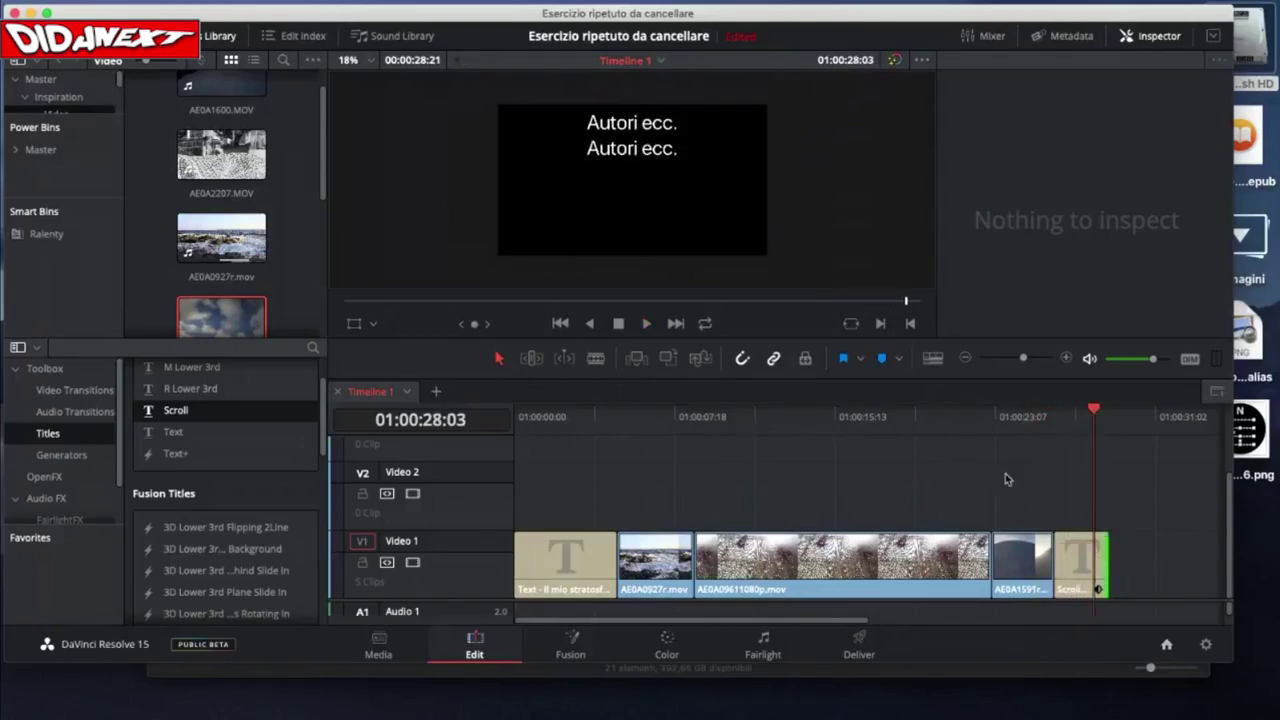
- Lengthen the scroll title to end at 01:00:34:22 and play part of it
left_click(1076, 556)
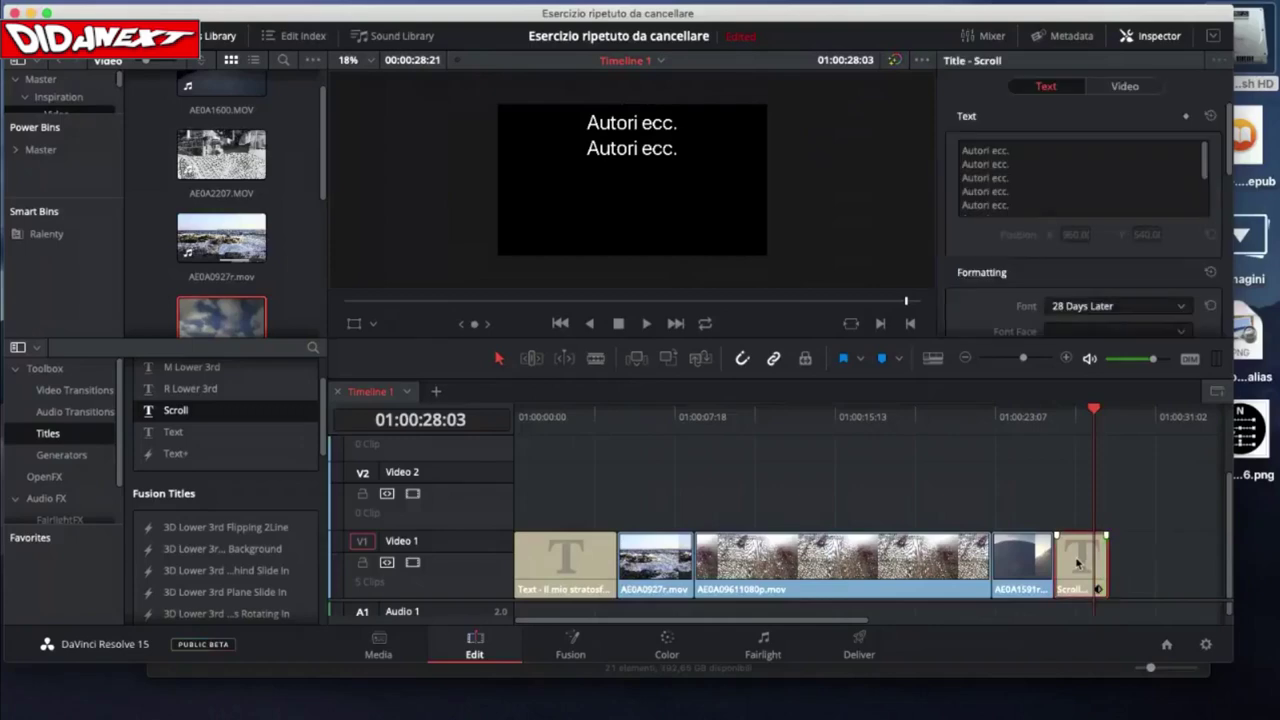
left_click_drag(1104, 552, 1208, 543)
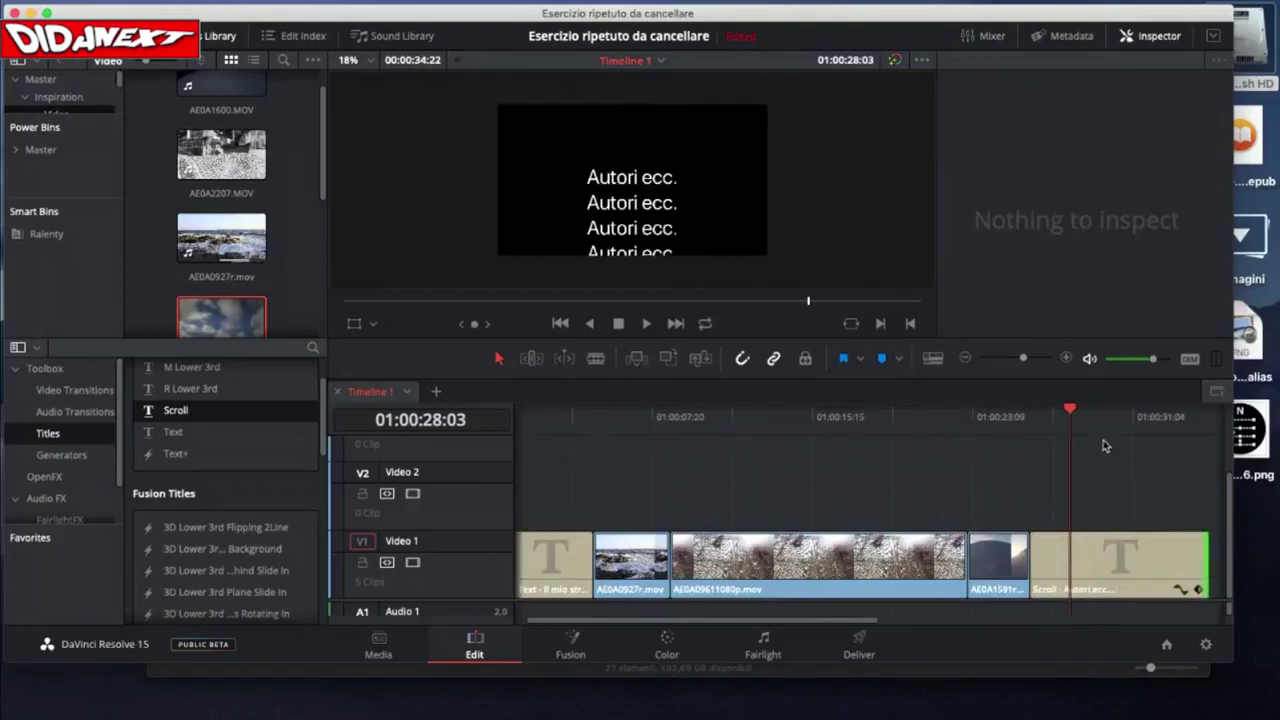
key("space")
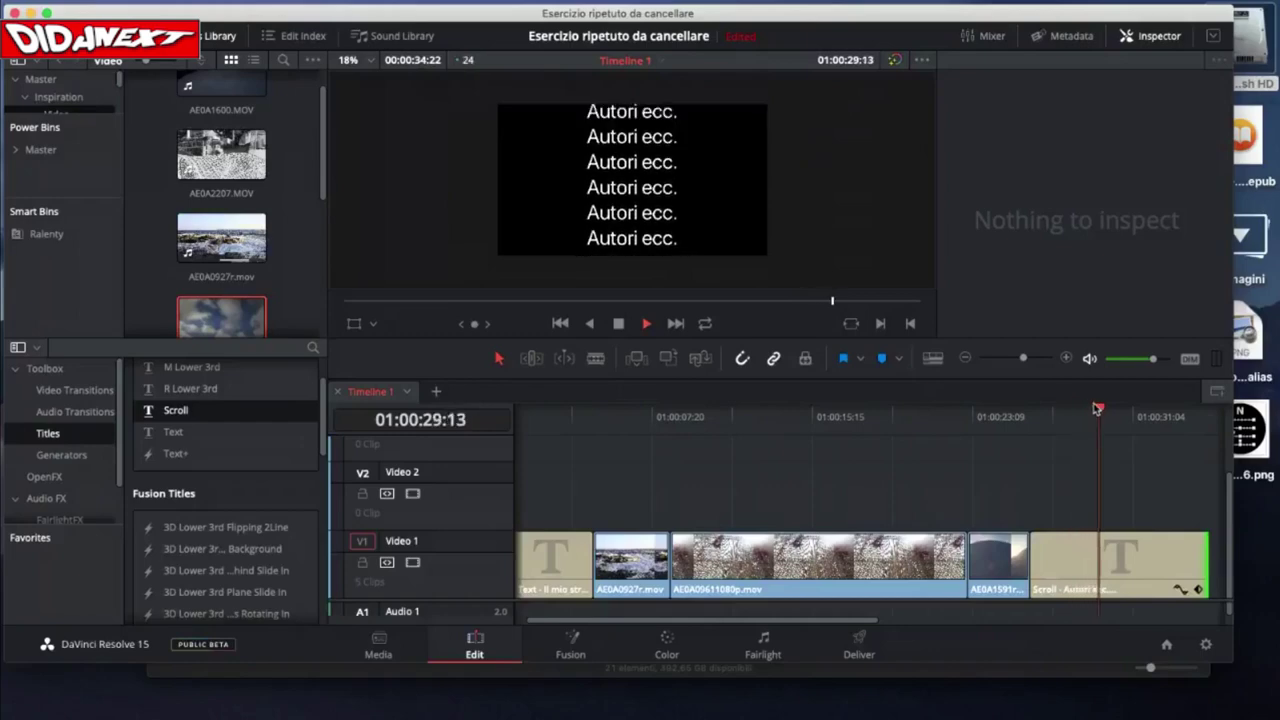
key("space")
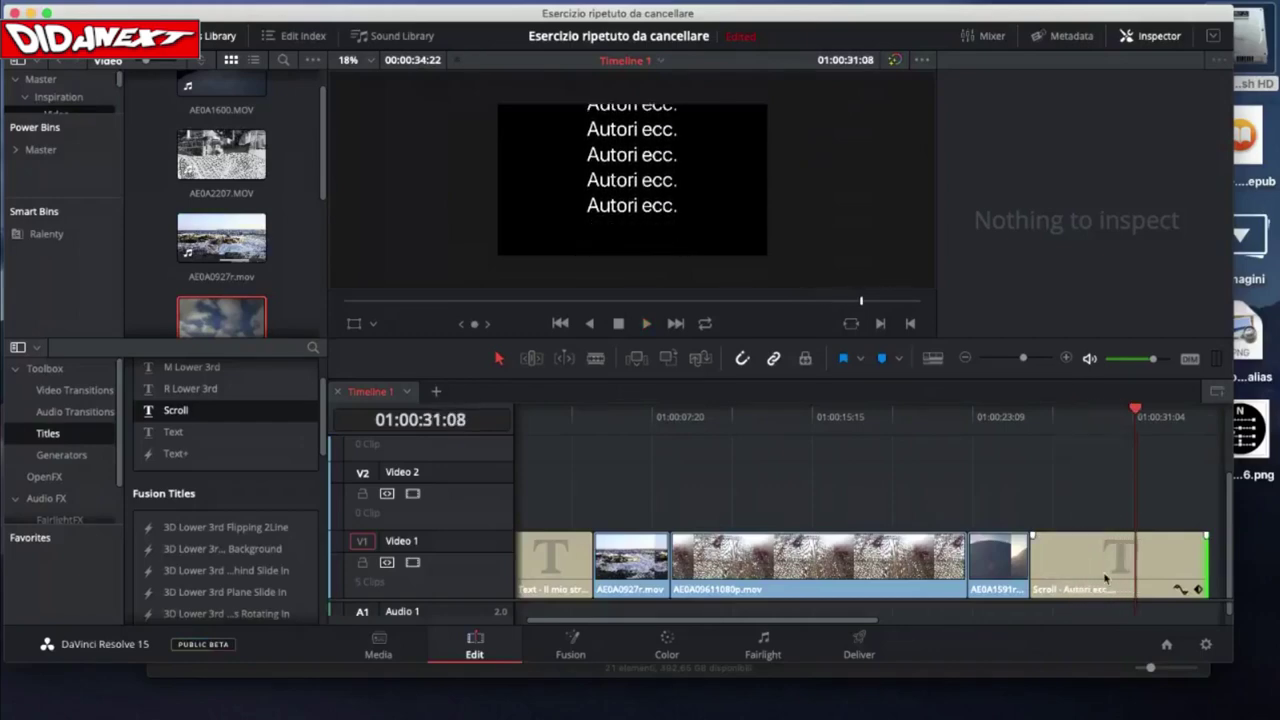
- Extend the scroll title's end to 01:00:40:01 and play it from its start
left_click(1104, 577)
scroll(1104, 577, "right", 5)
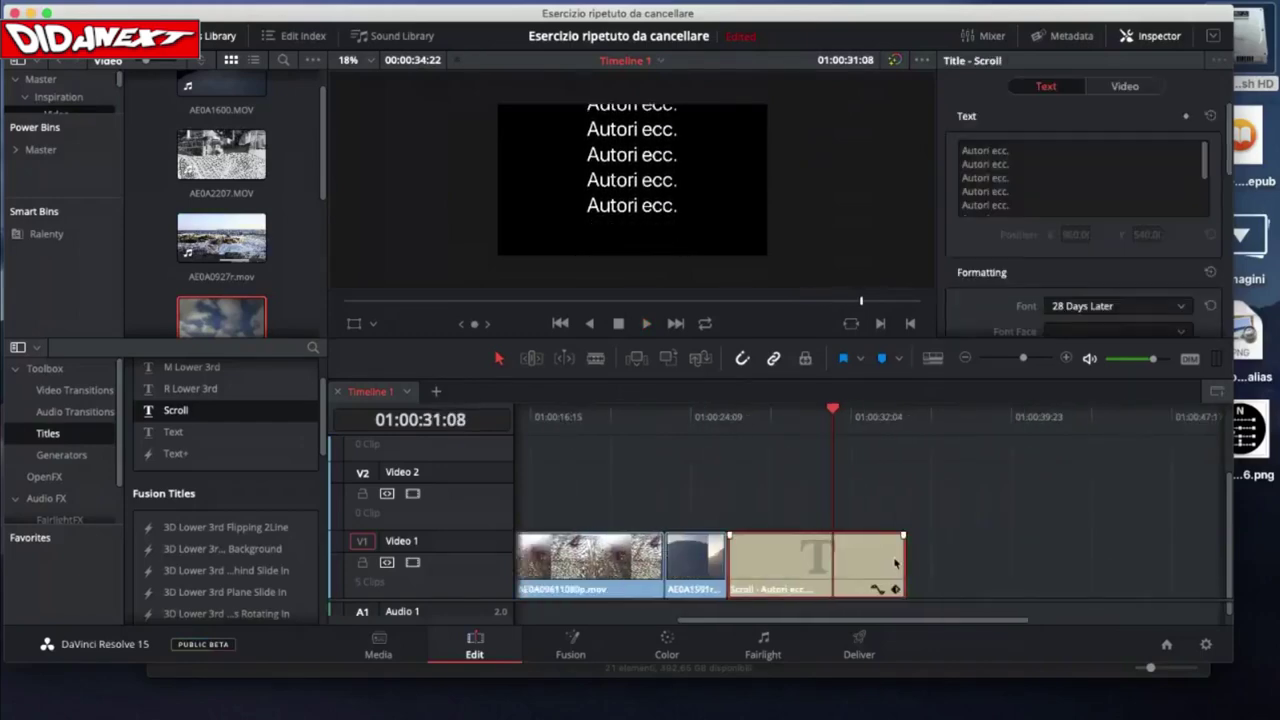
left_click_drag(897, 557, 1008, 557)
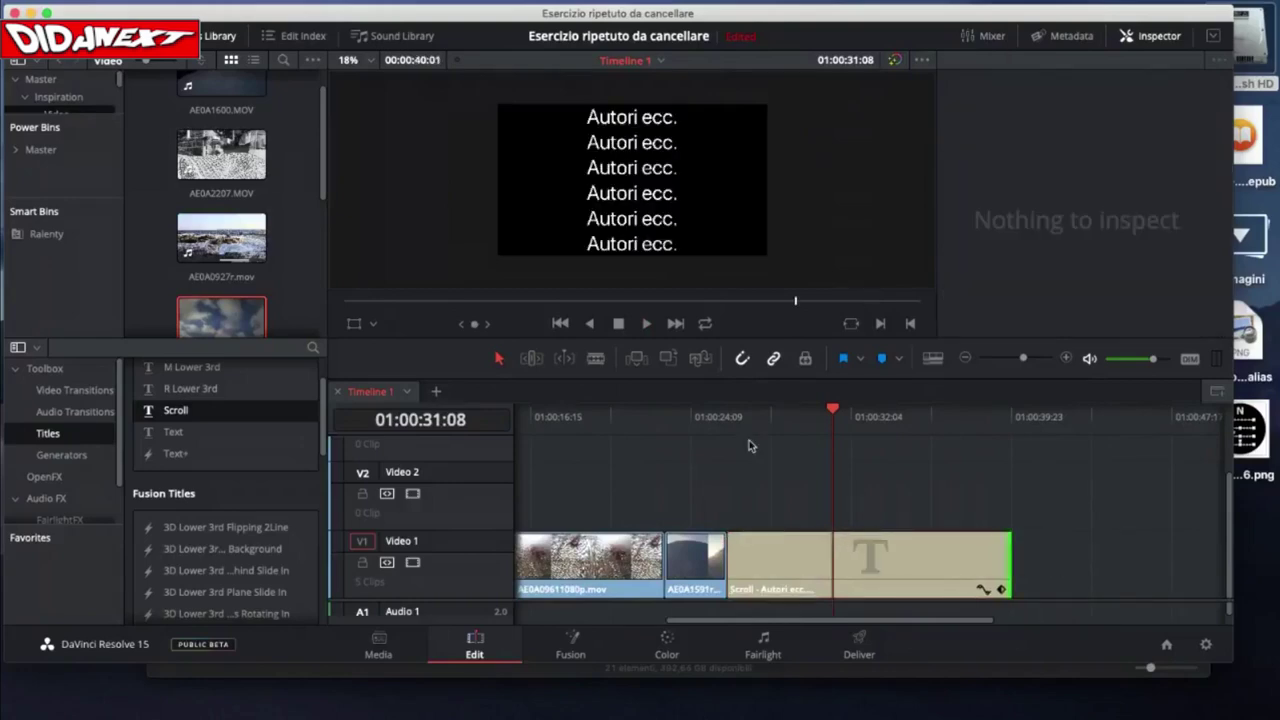
left_click(727, 415)
key("space")
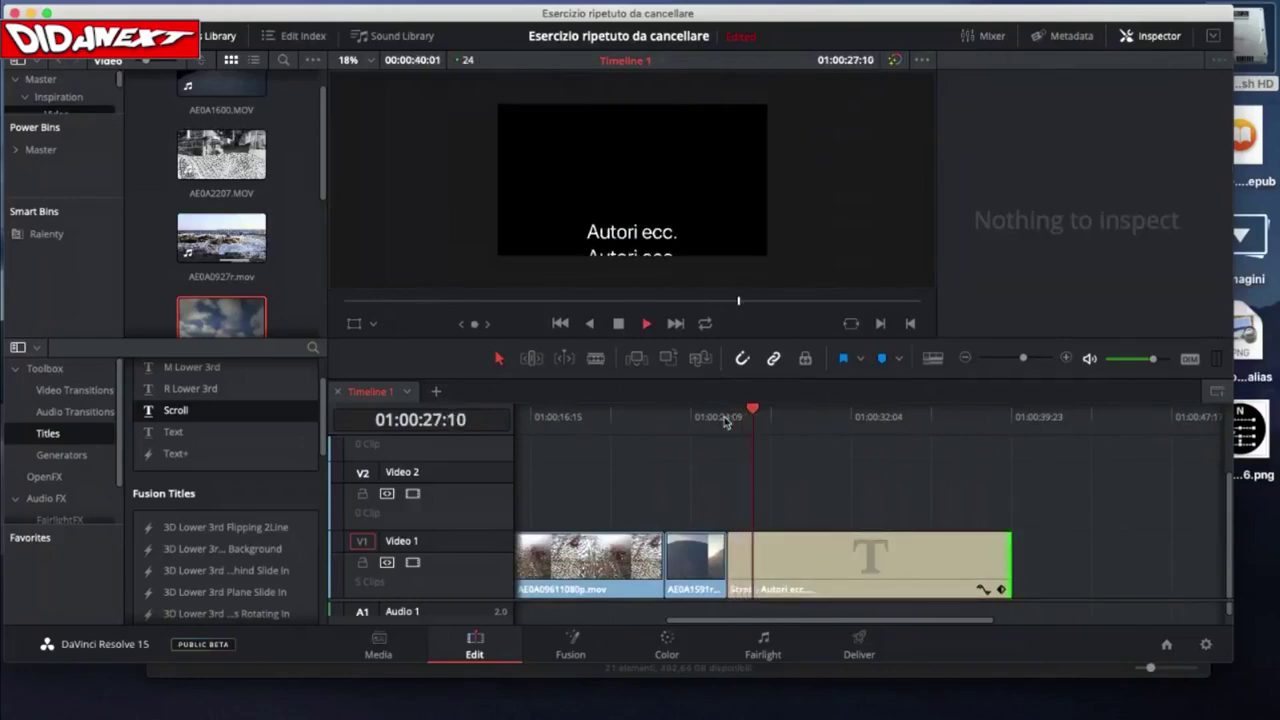
- Trim the scroll title to end at 01:00:38:19 and move the playhead to the opening title at 01:00:04:05
left_click_drag(1010, 557, 980, 557)
scroll(897, 506, "left", 5)
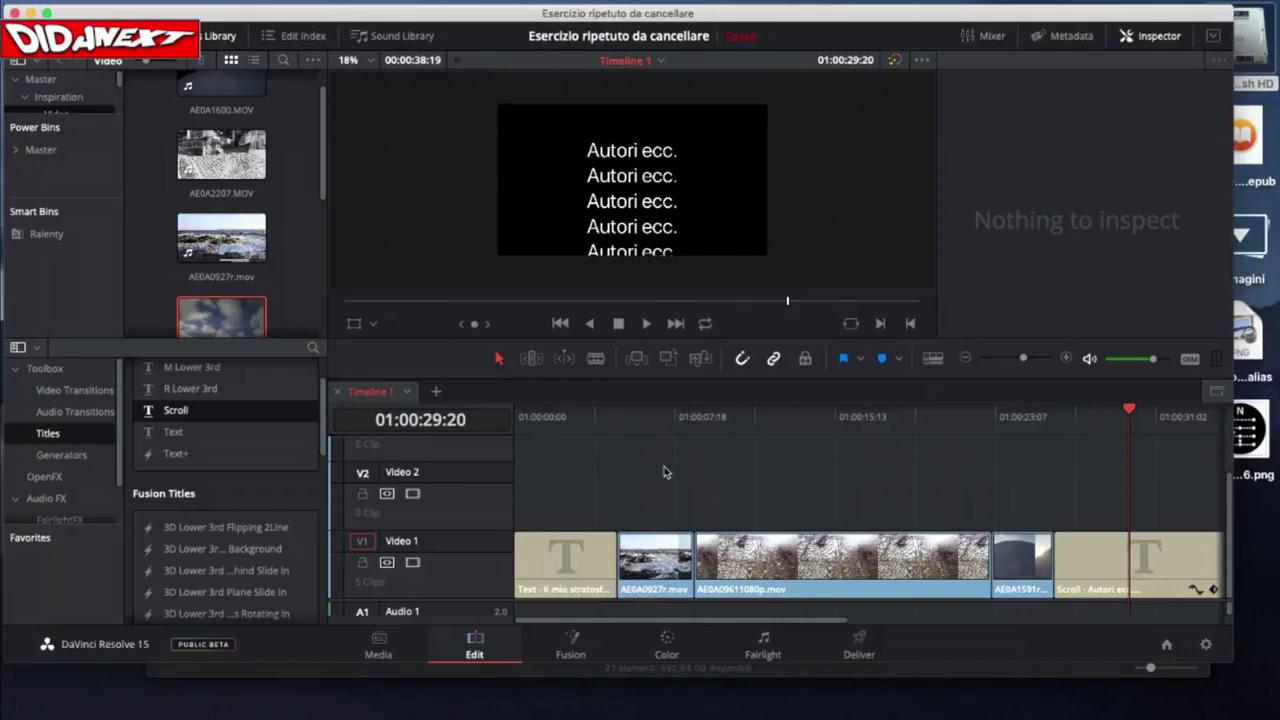
scroll(662, 466, "up", 2)
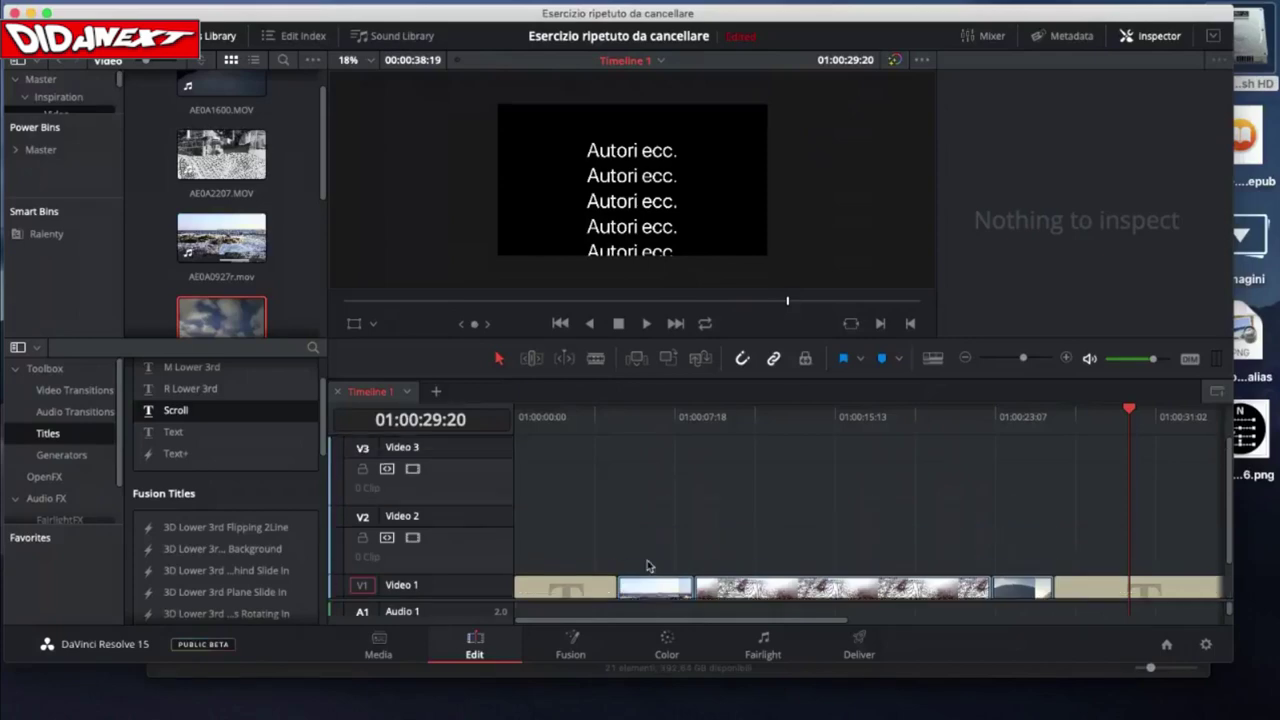
scroll(663, 500, "down", 2)
left_click(660, 540)
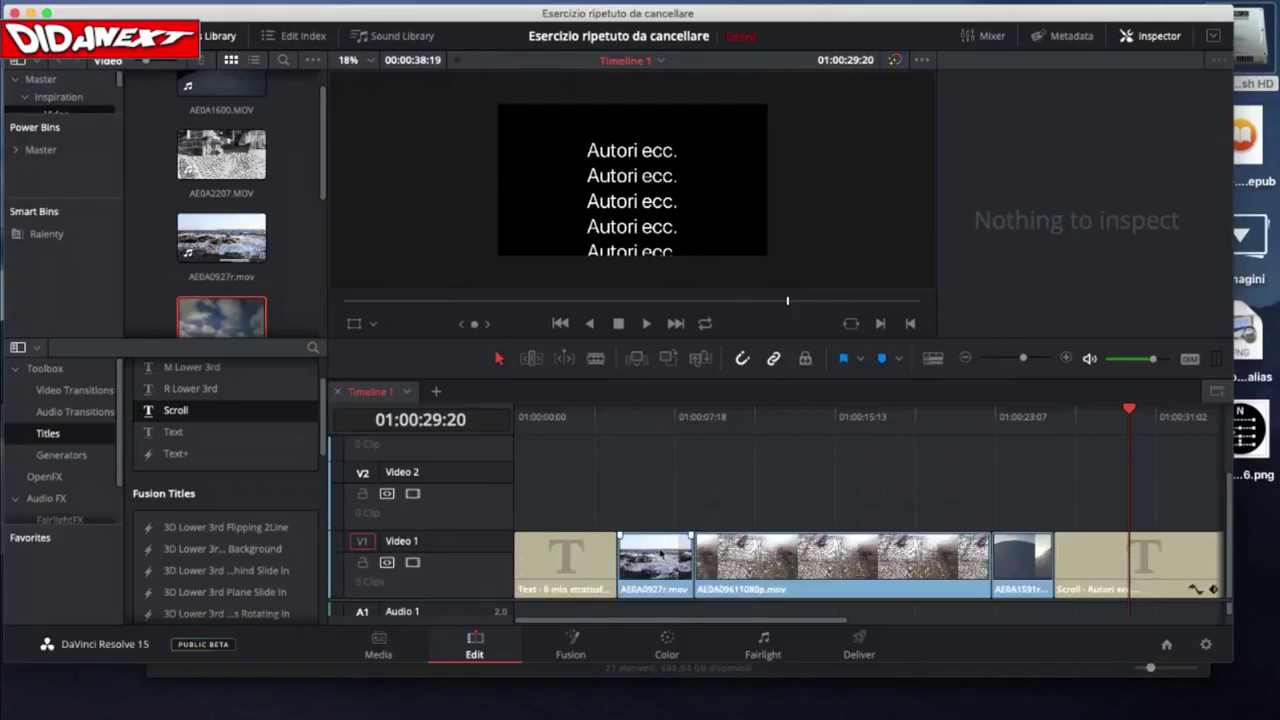
left_click(601, 416)
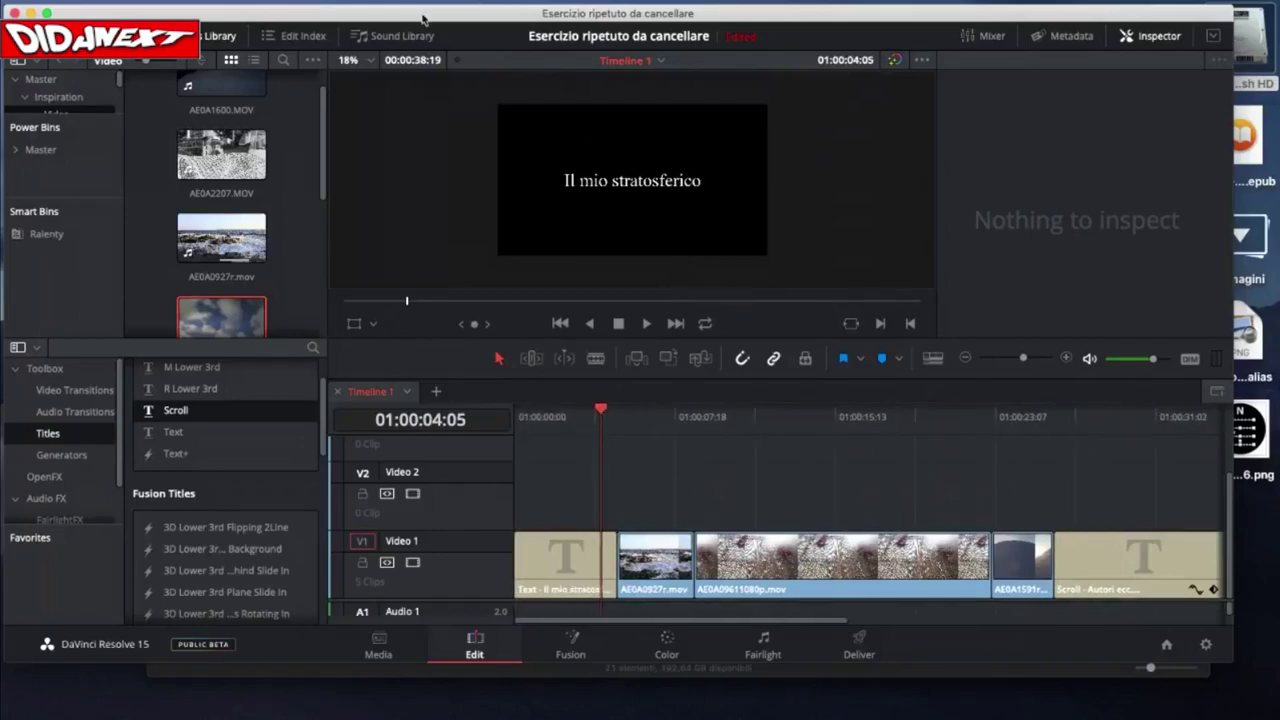
- Park the playhead at 01:00:02:02 and add a fade-in and a fade-out to the opening Text title
left_click_drag(422, 19, 425, 16)
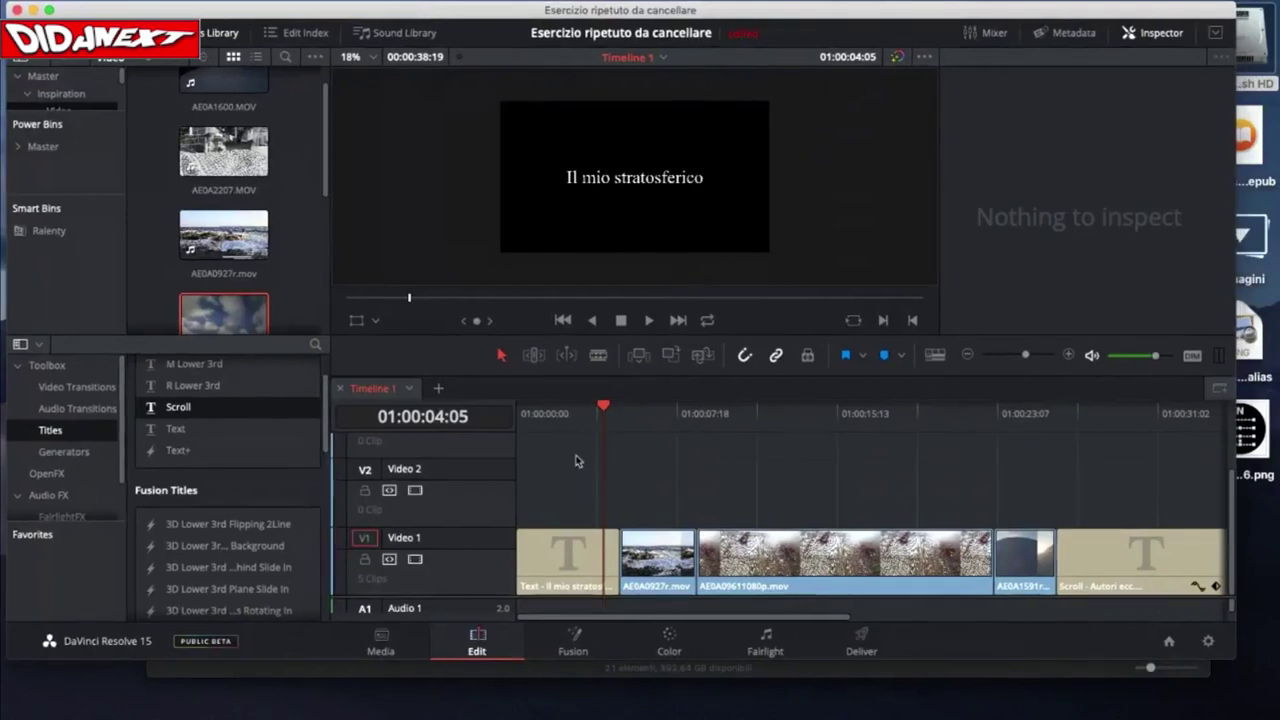
left_click_drag(605, 412, 559, 503)
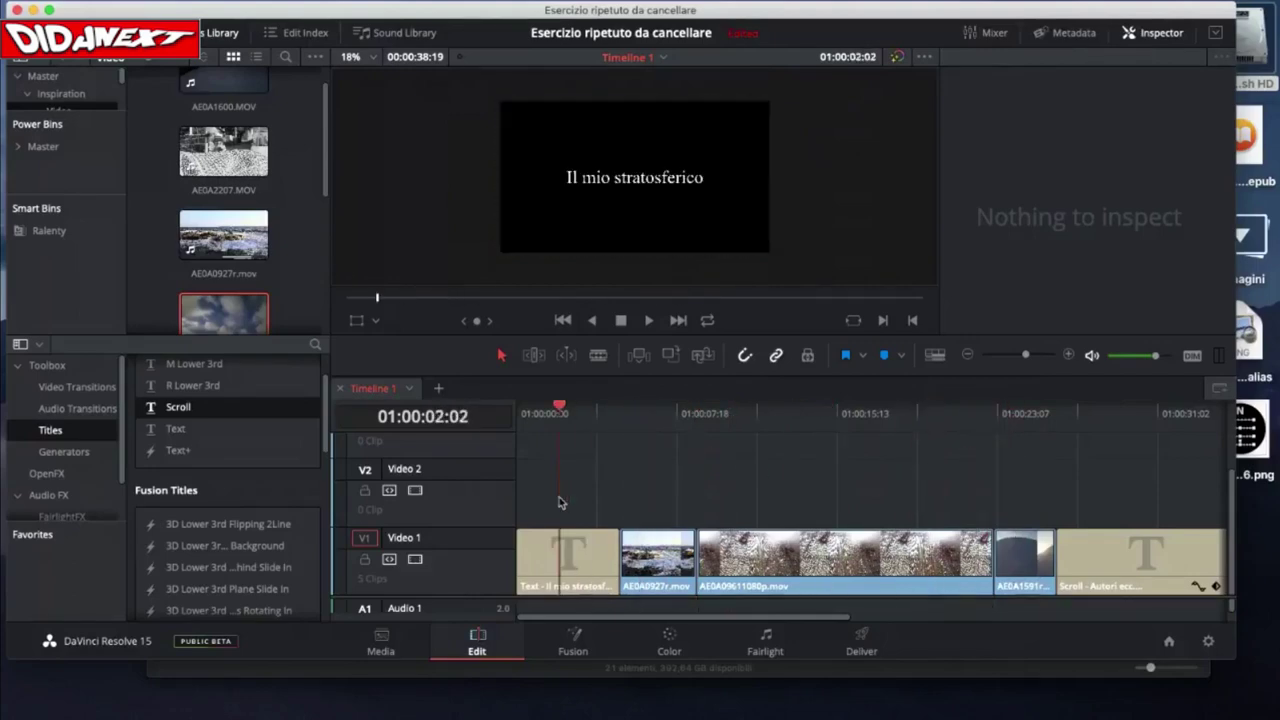
left_click(545, 551)
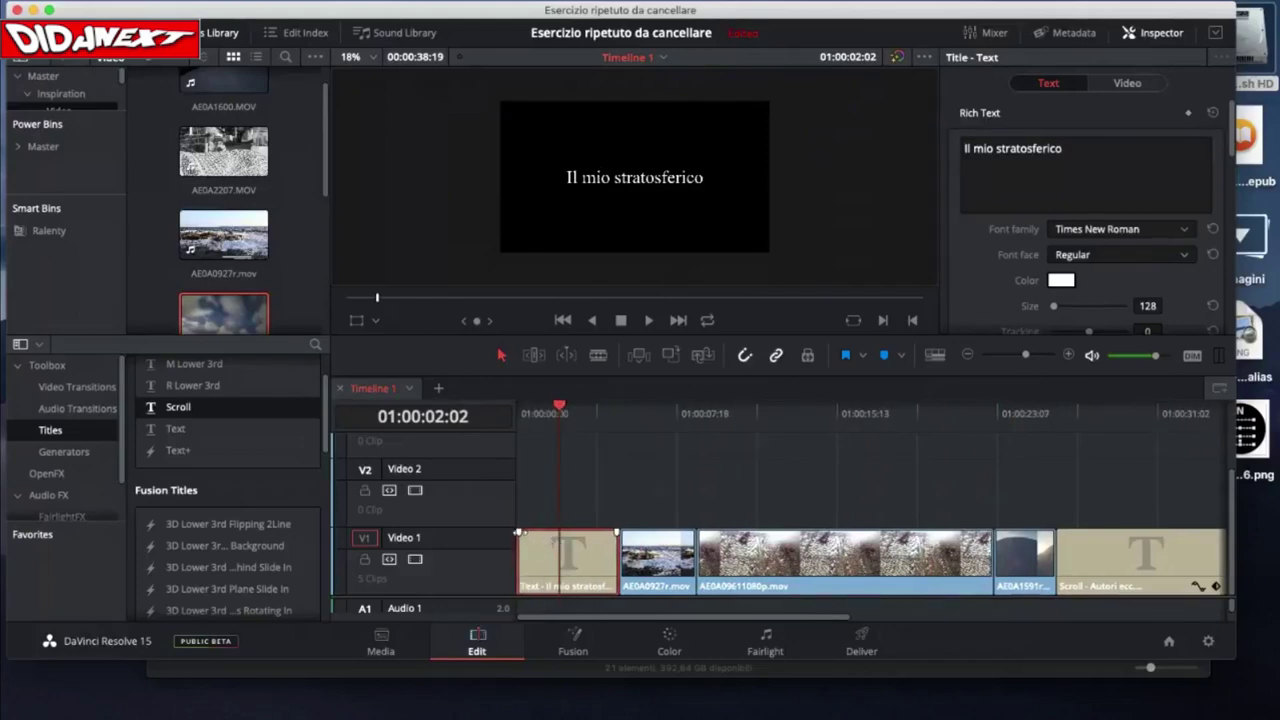
left_click_drag(517, 532, 543, 531)
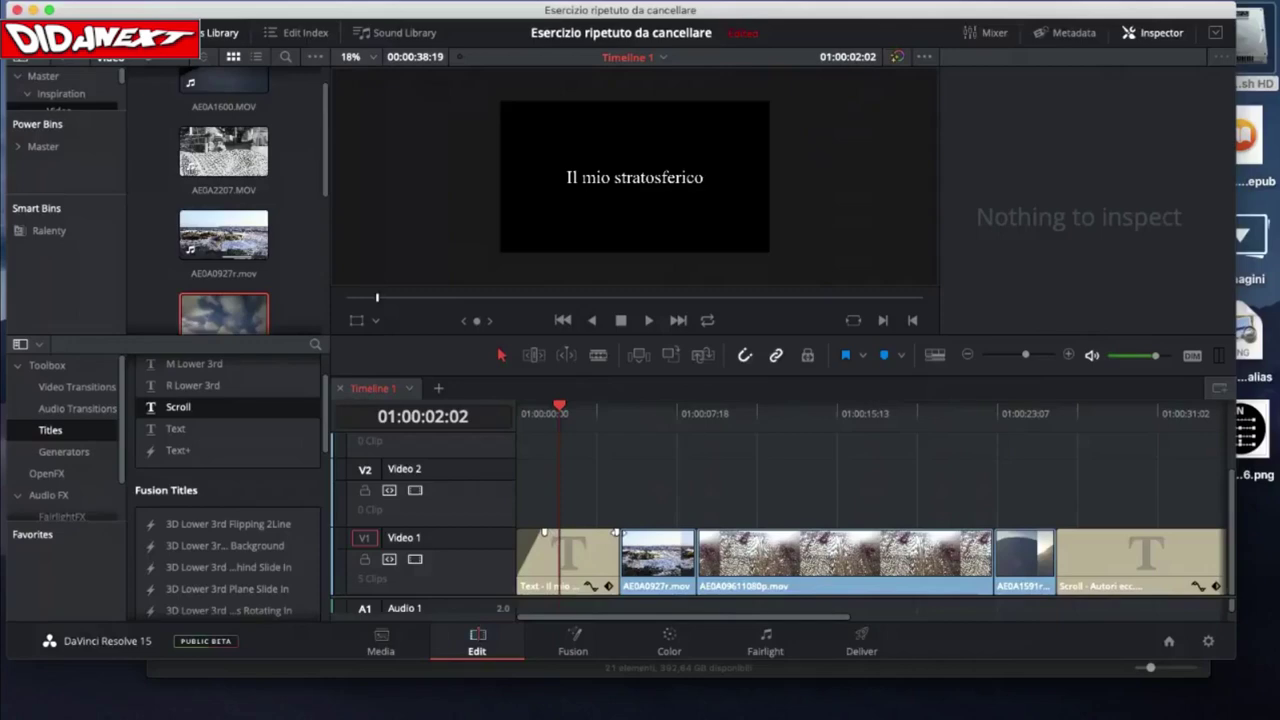
left_click_drag(615, 532, 591, 533)
- Add a fade-in and a fade-out to the closing Scroll title on Video 1
left_click(1103, 573)
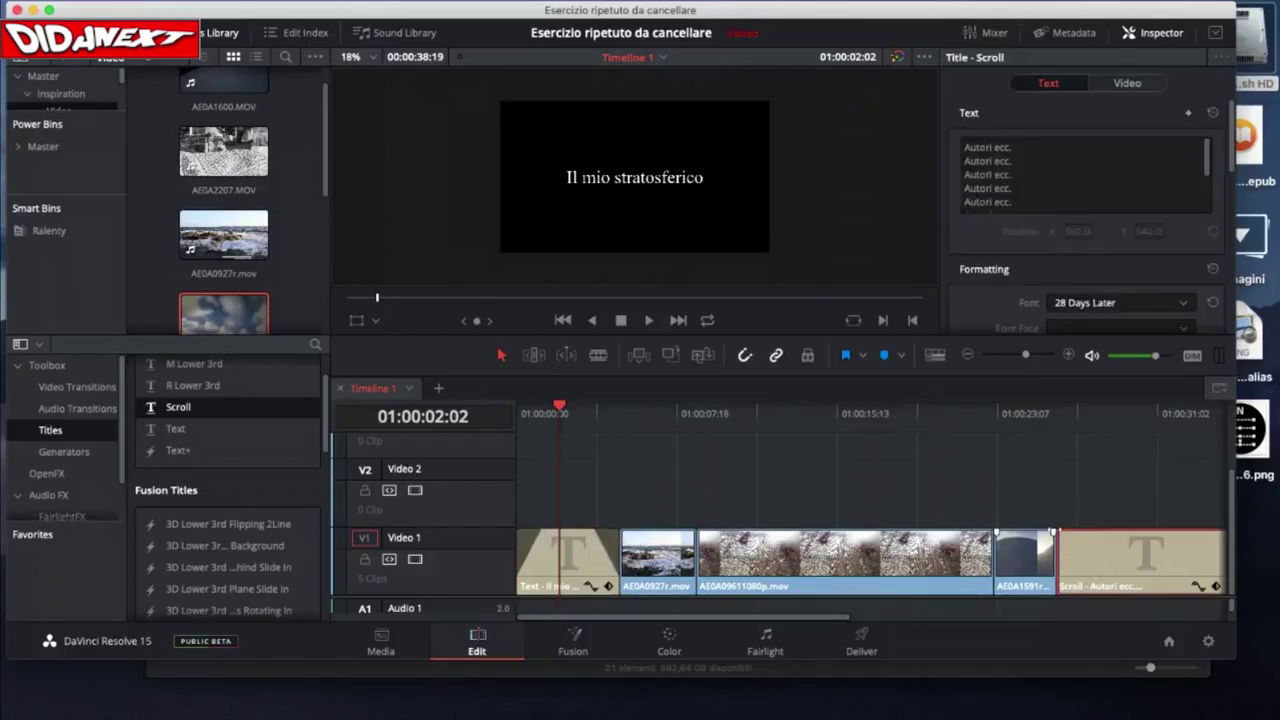
left_click_drag(1059, 532, 1087, 531)
scroll(1136, 572, "right", 5)
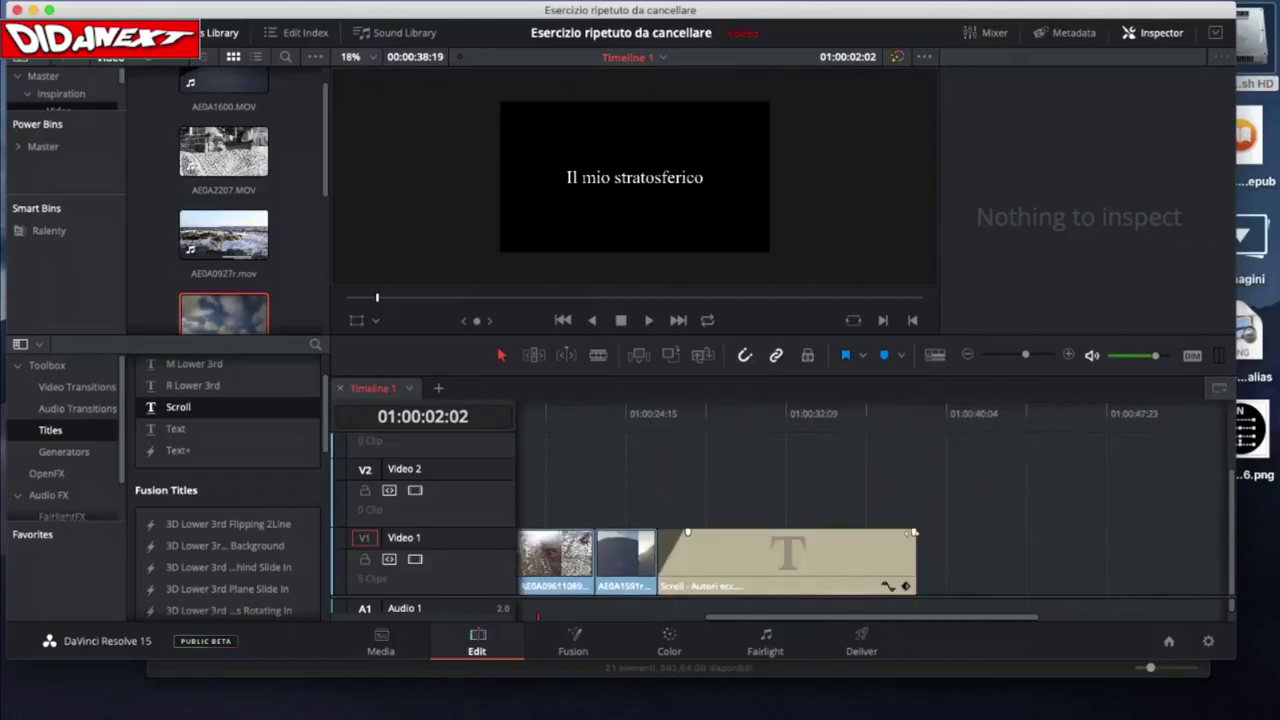
left_click_drag(913, 532, 887, 535)
key("shift+z")
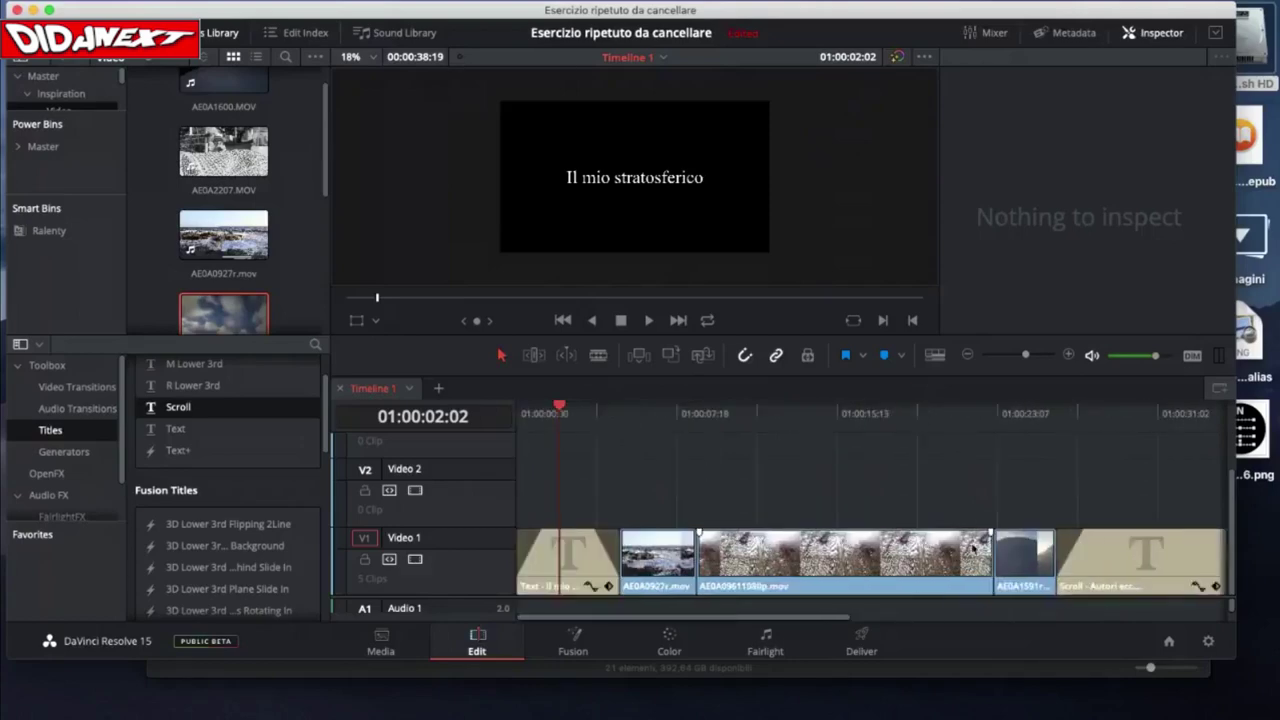
- Play the timeline from its start, resume from 01:00:25:09 to check the credits' fade-in, and return to the start
key("Home")
key("space")
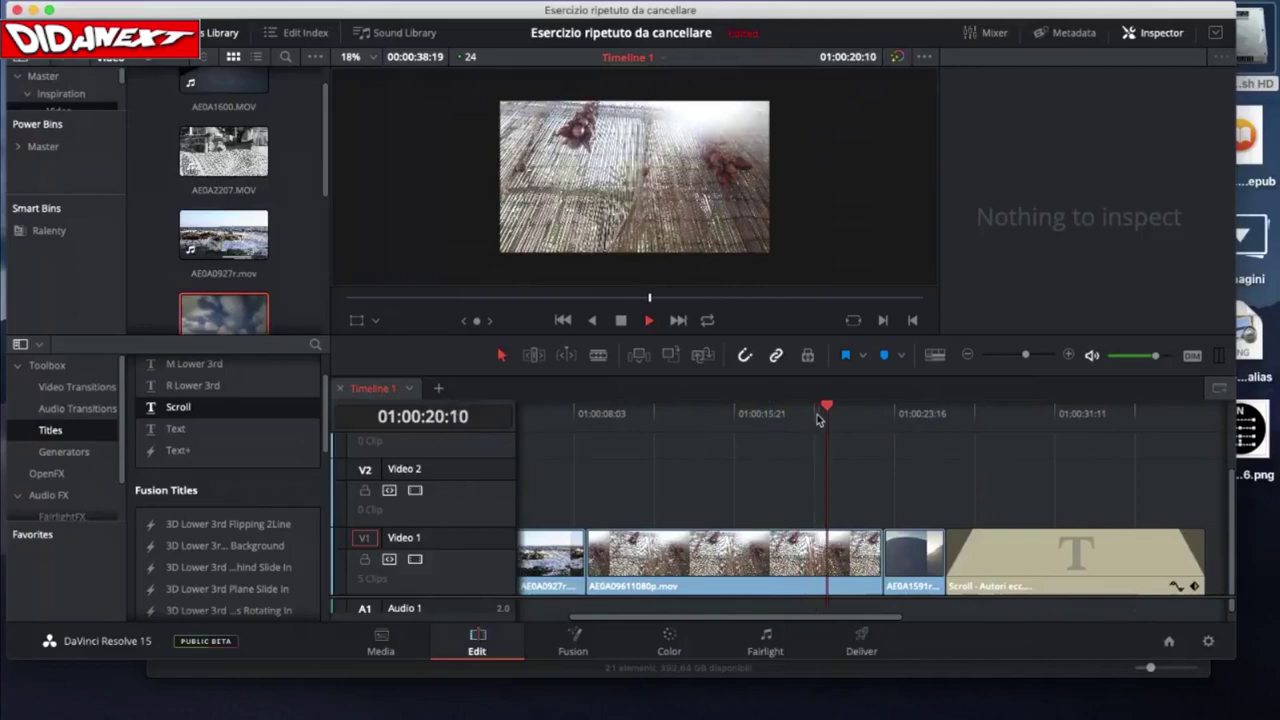
left_click(899, 410)
left_click_drag(899, 410, 928, 412)
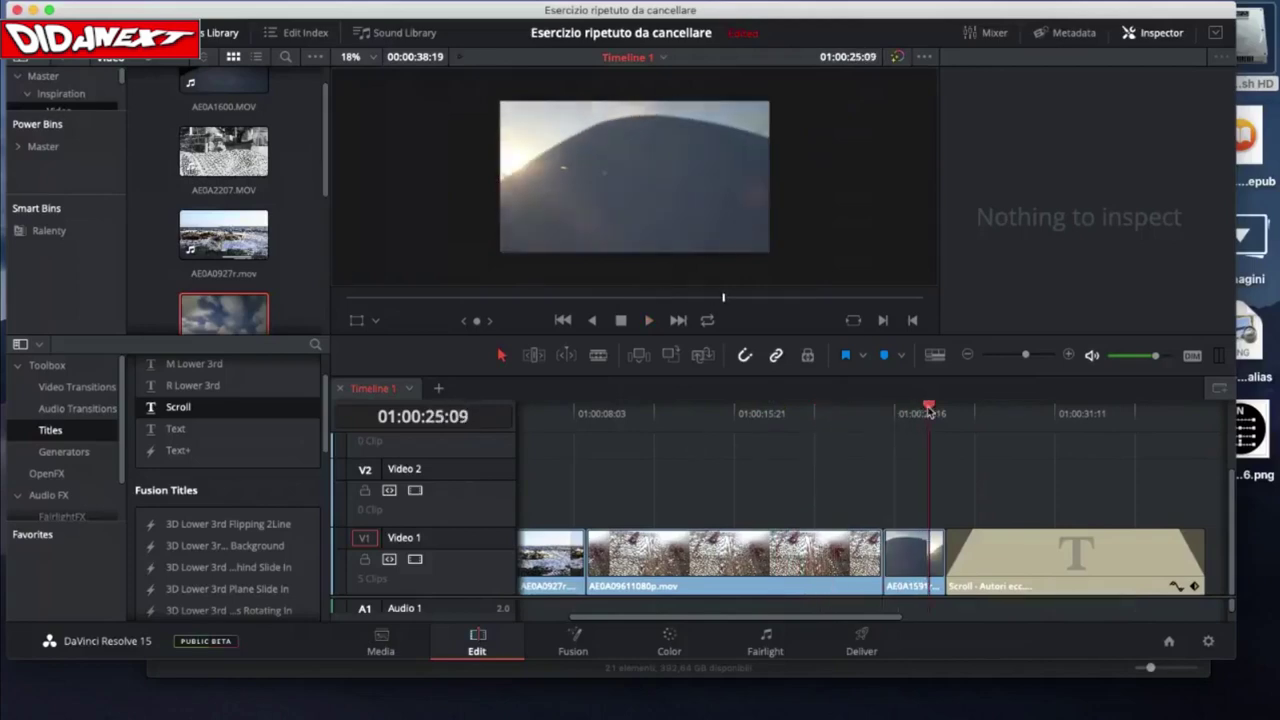
key("space")
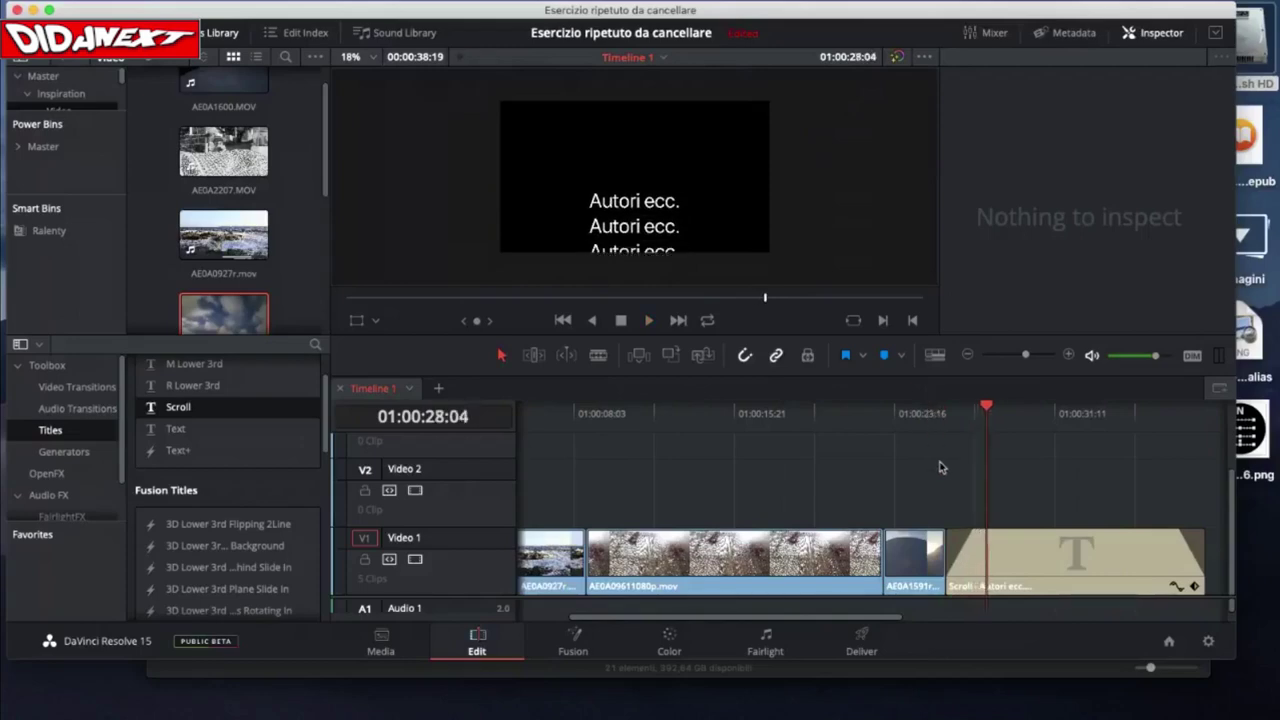
scroll(940, 467, "left", 3)
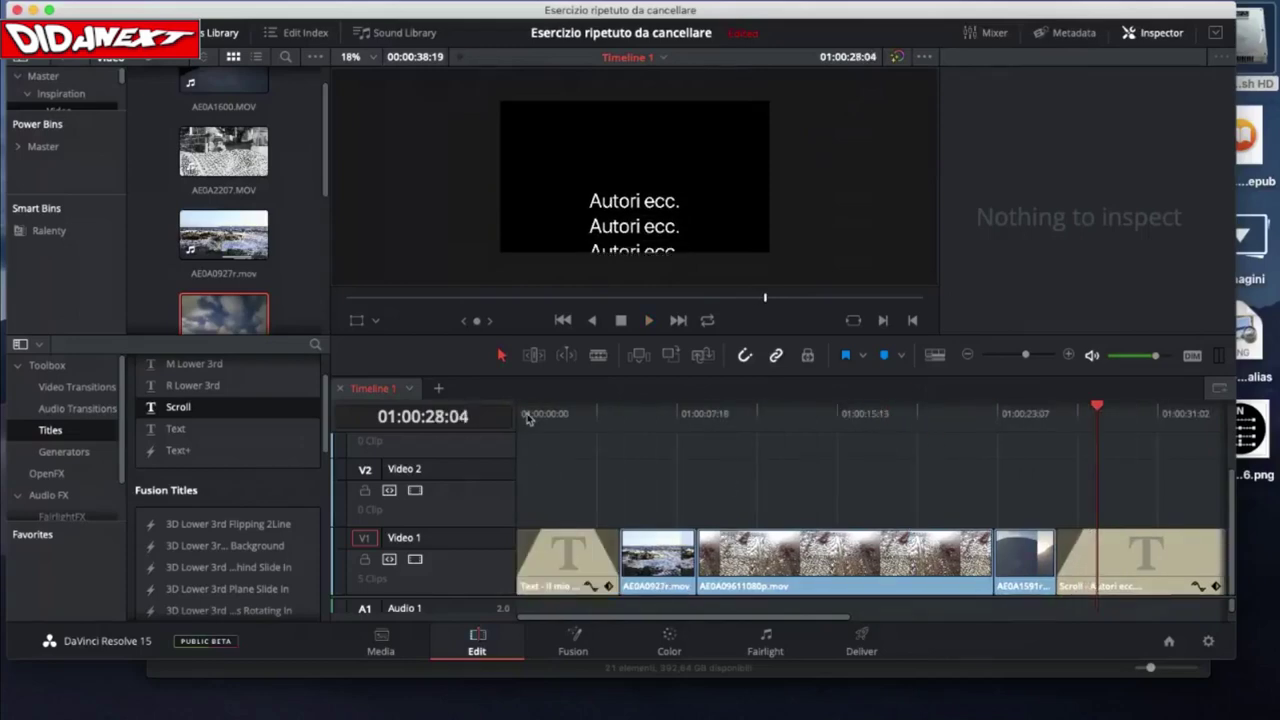
key("Home")
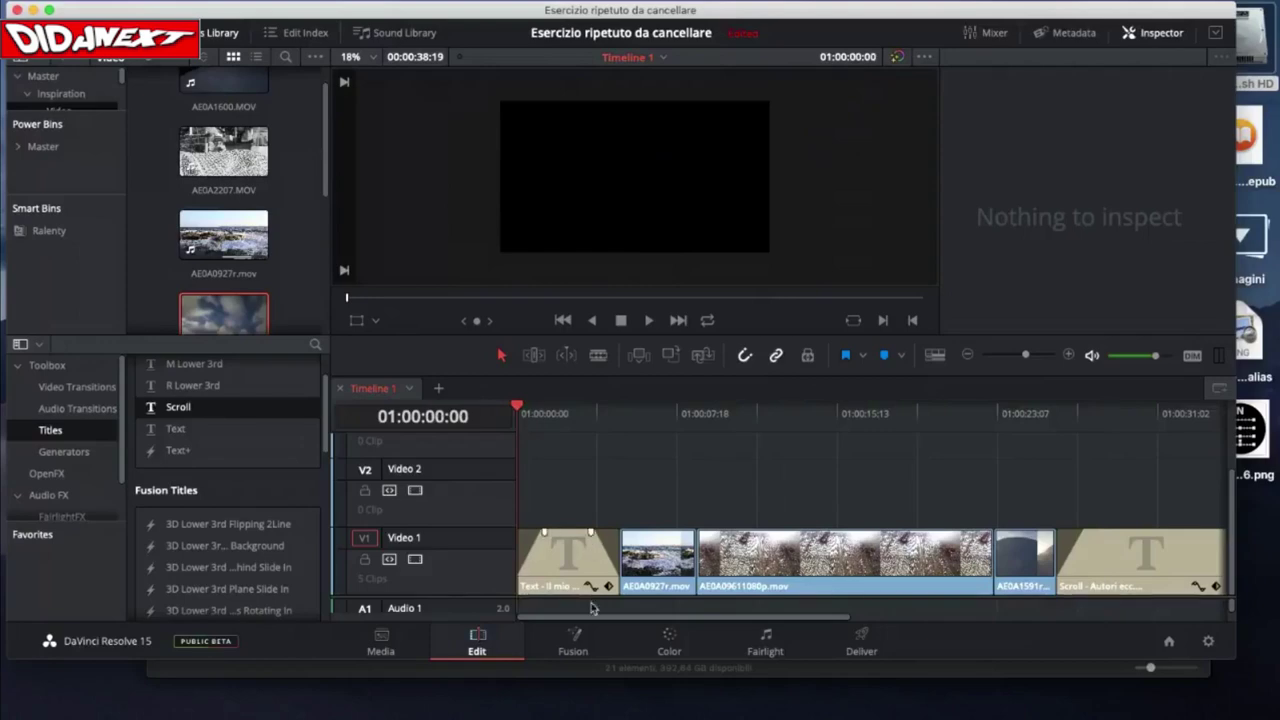
- Bring Video 1 and the audio tracks into view and enlarge the program window
scroll(601, 597, "down", 4)
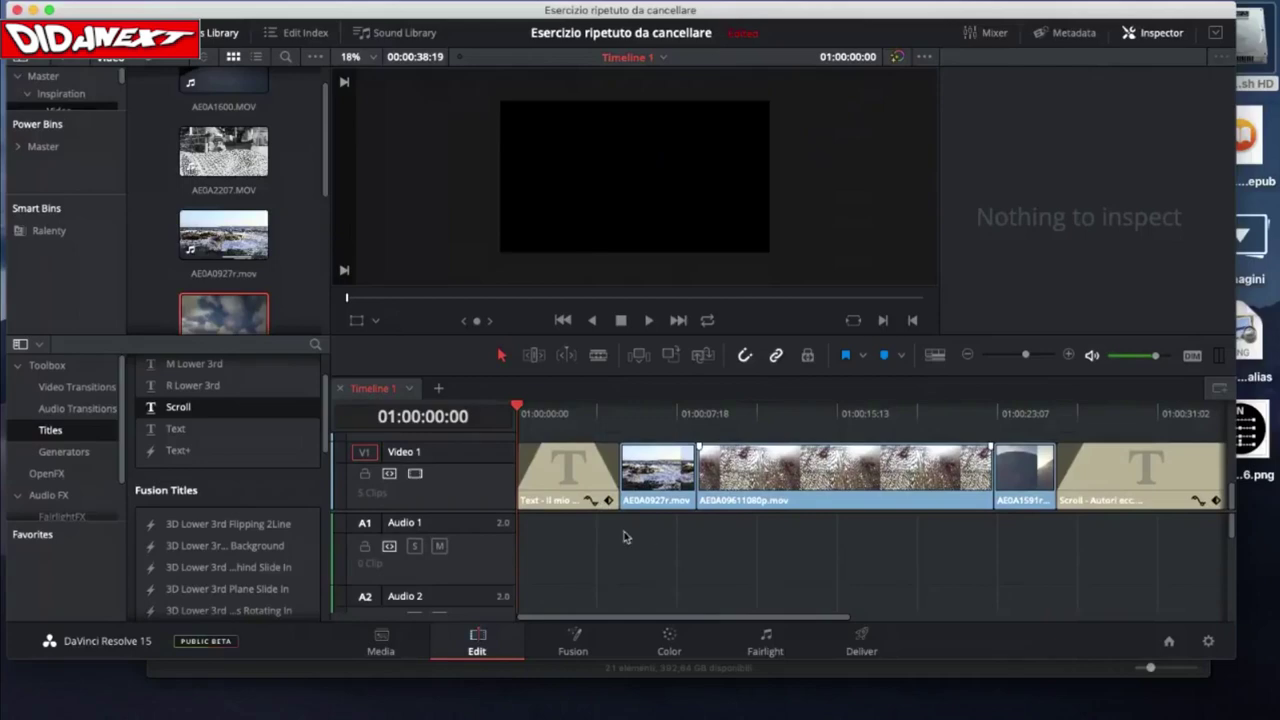
scroll(597, 451, "down", 2)
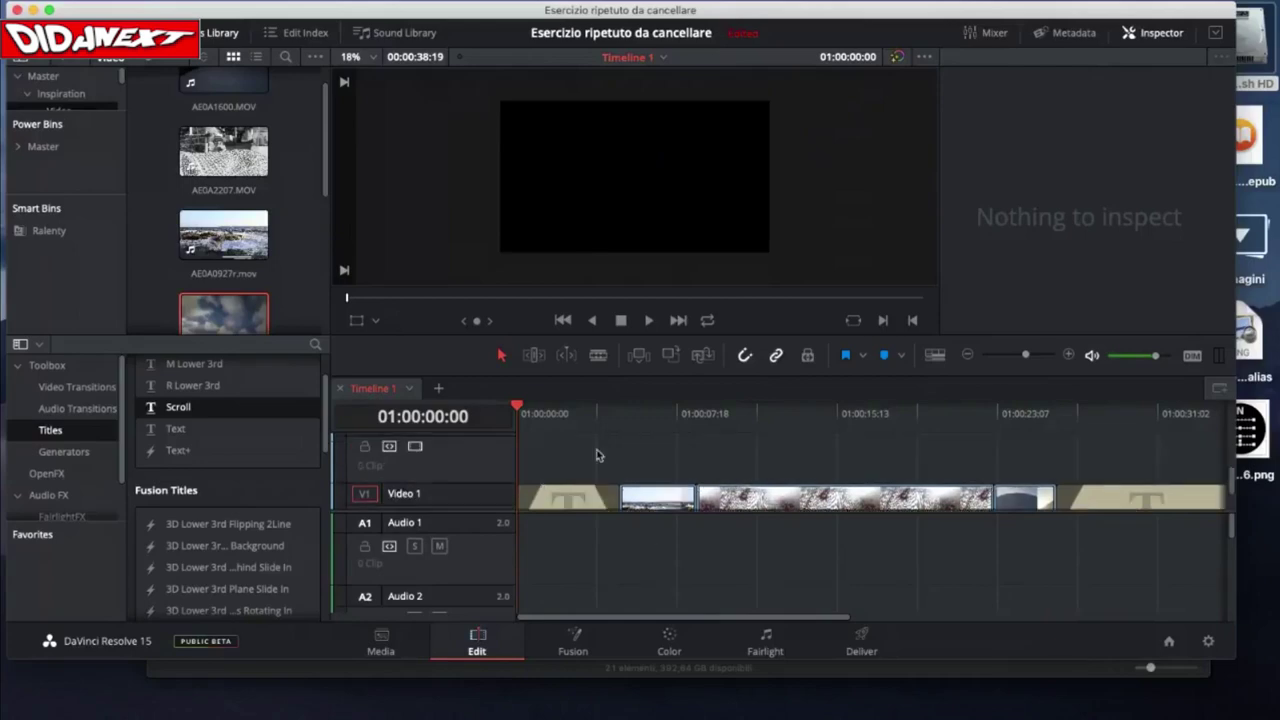
scroll(601, 447, "up", 2)
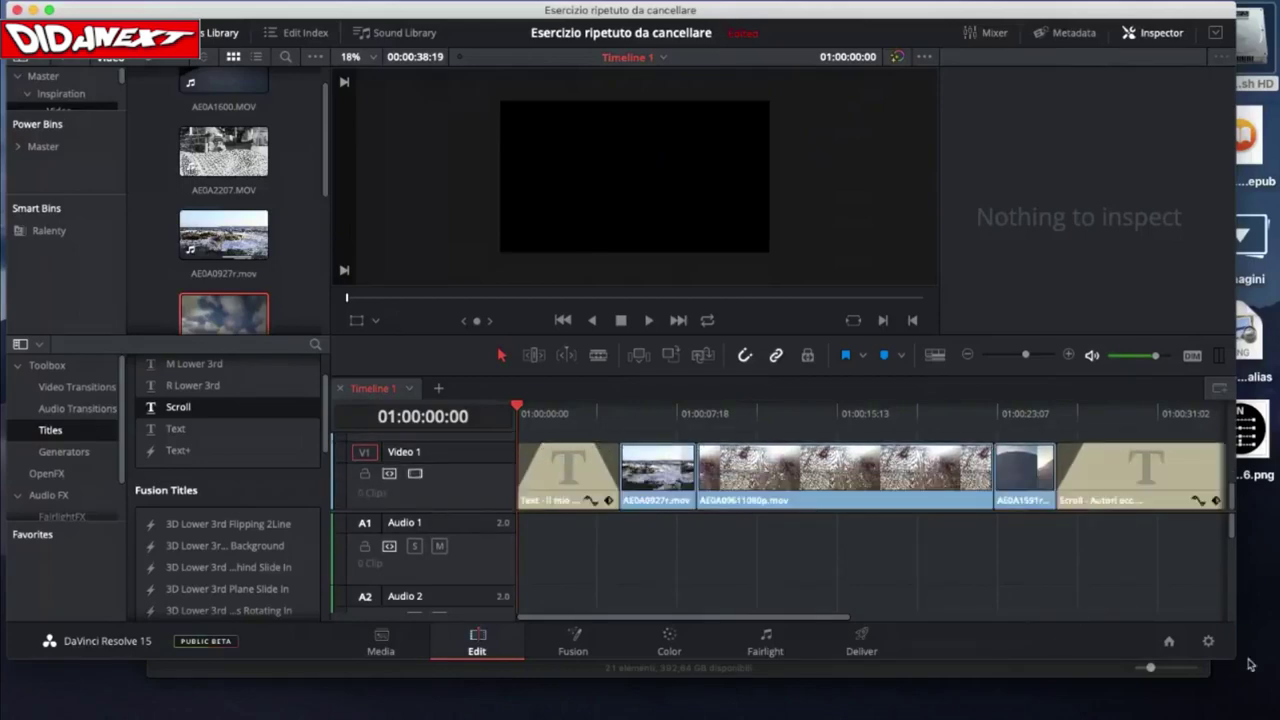
left_click_drag(1235, 656, 1278, 700)
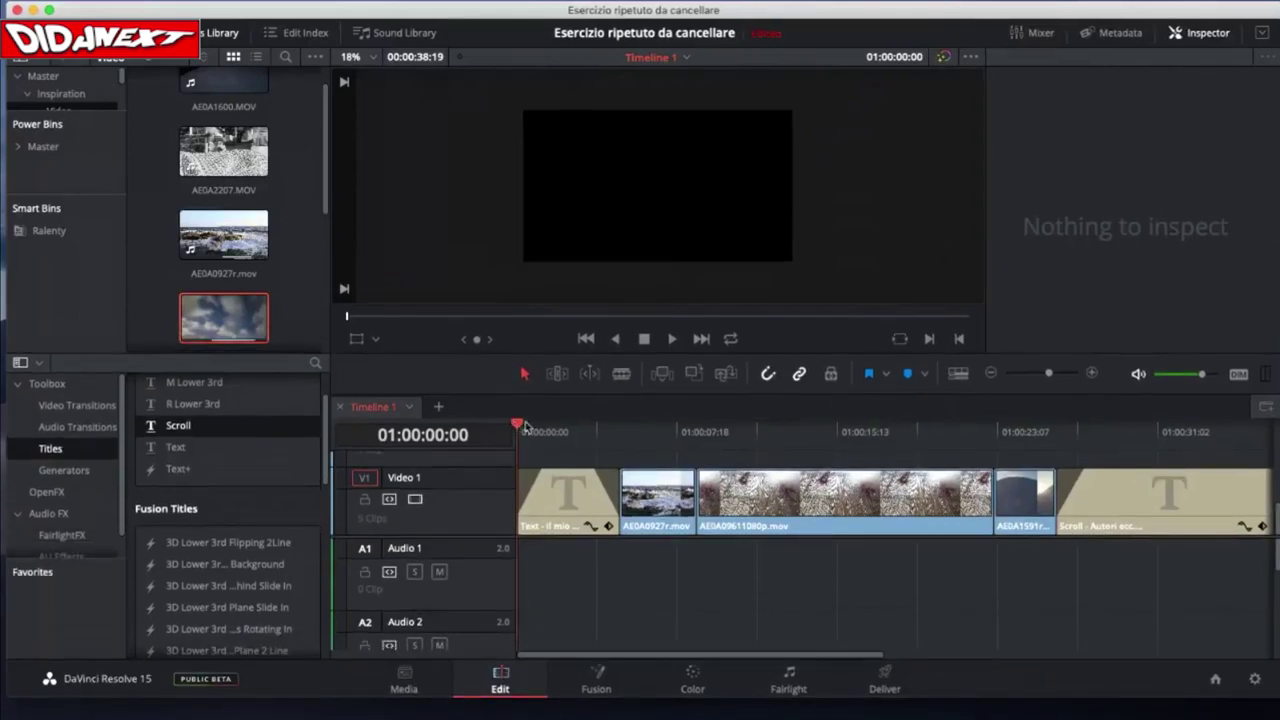
- Cut the AE0A09611080p.mov clip at 01:00:18:03 with the Blade tool
left_click_drag(524, 426, 890, 458)
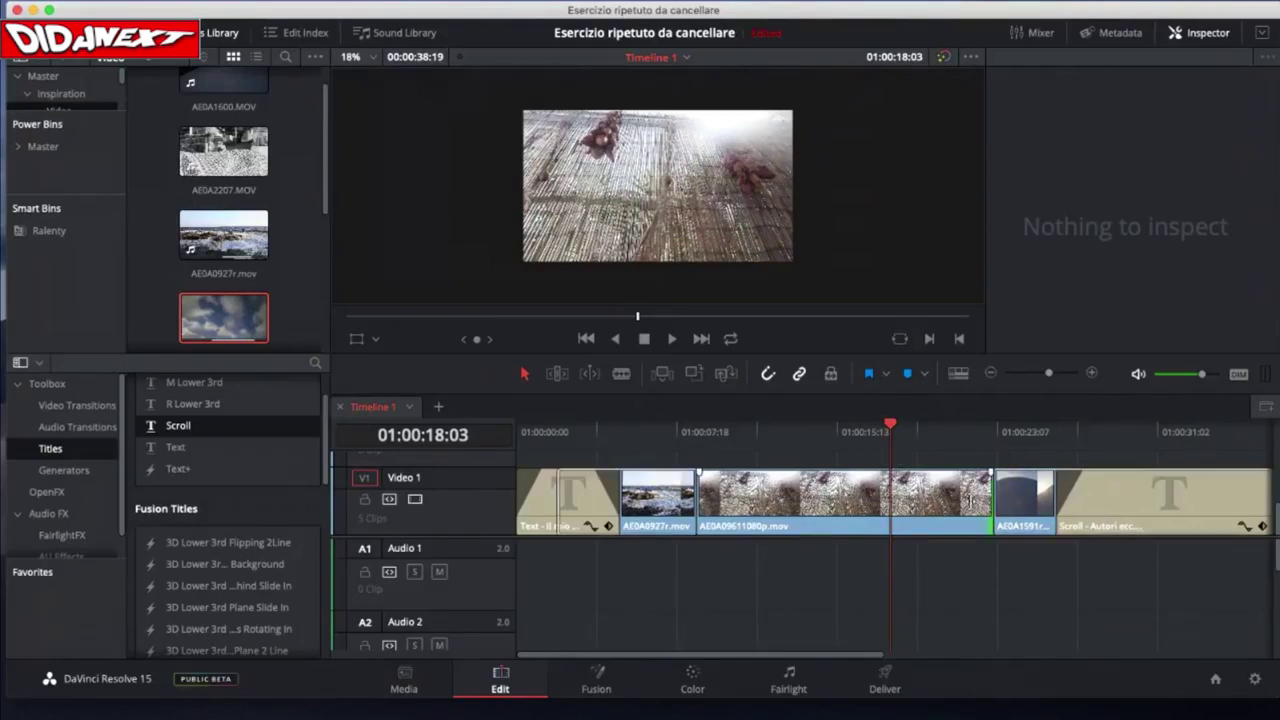
mouse_move(991, 500)
left_mouse_down()
mouse_move(887, 500)
mouse_move(991, 500)
left_mouse_up()
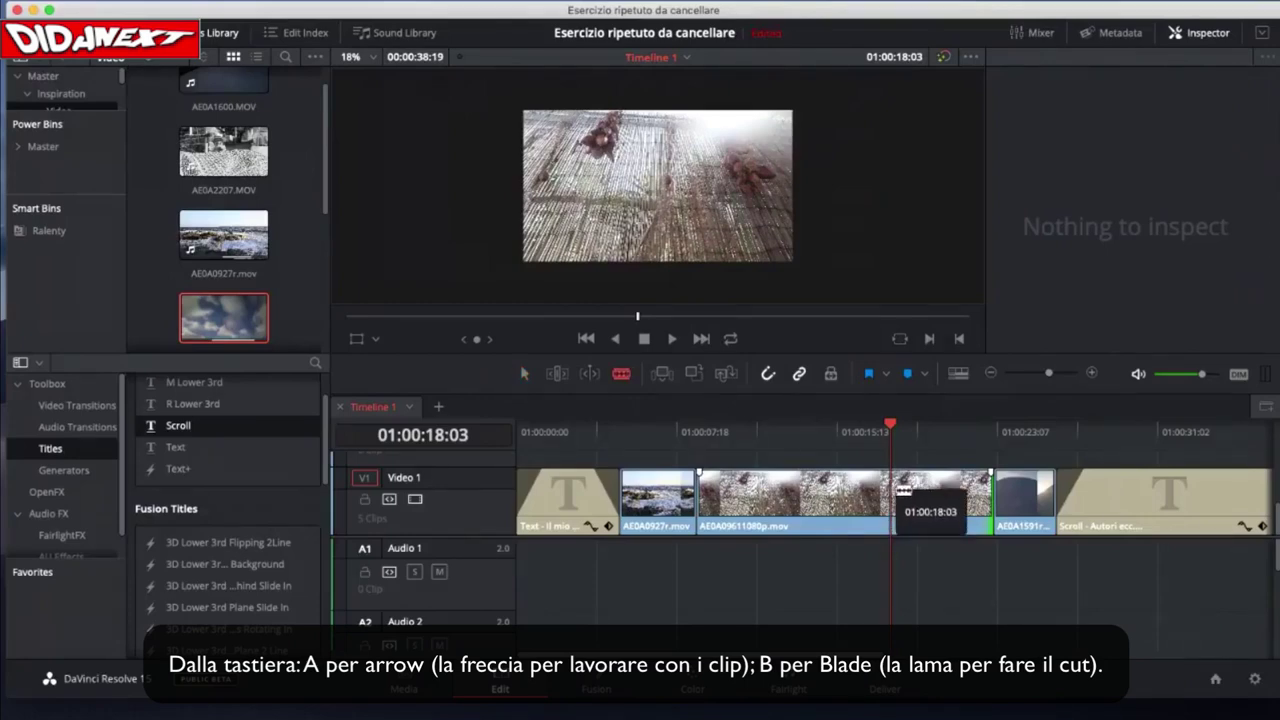
key("a")
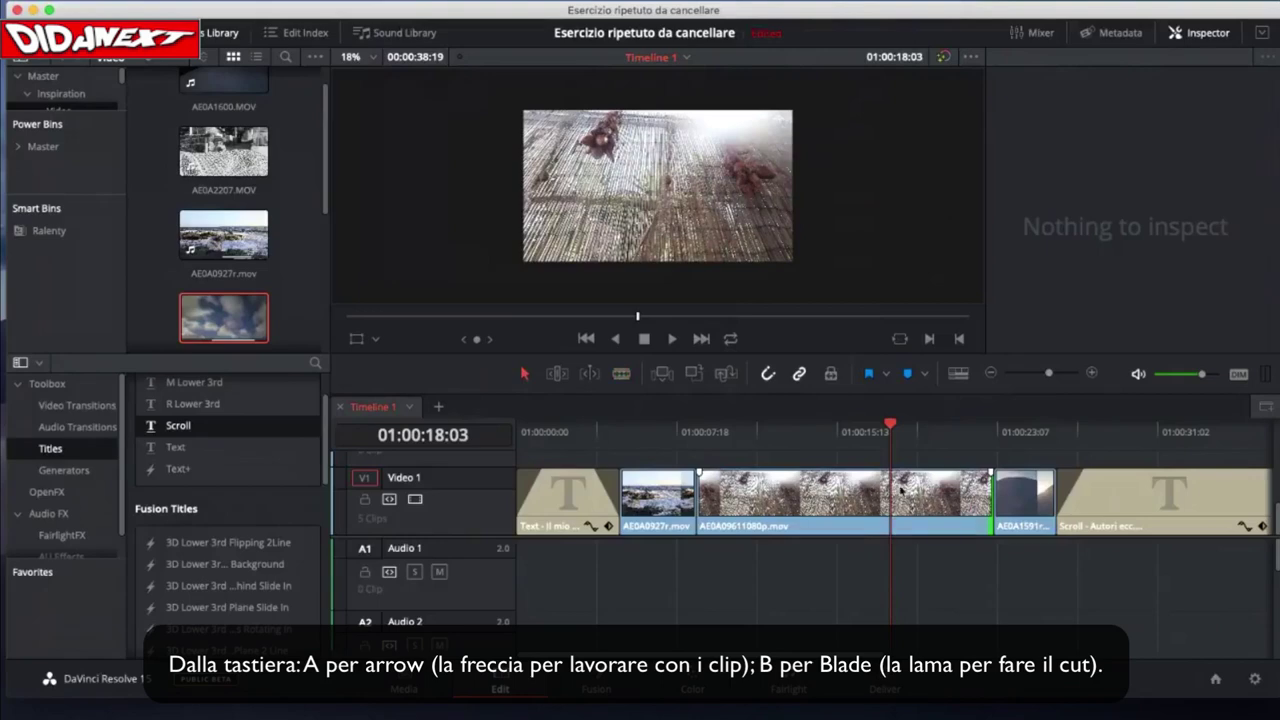
key("b")
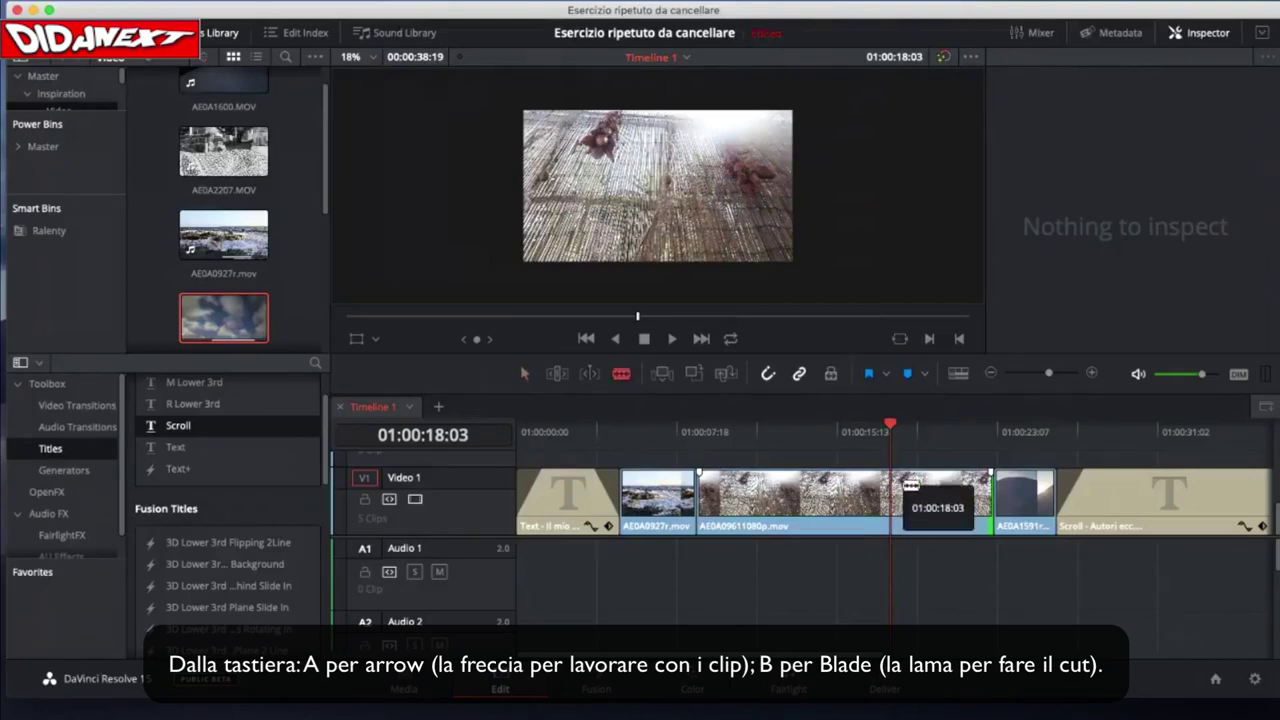
key("a")
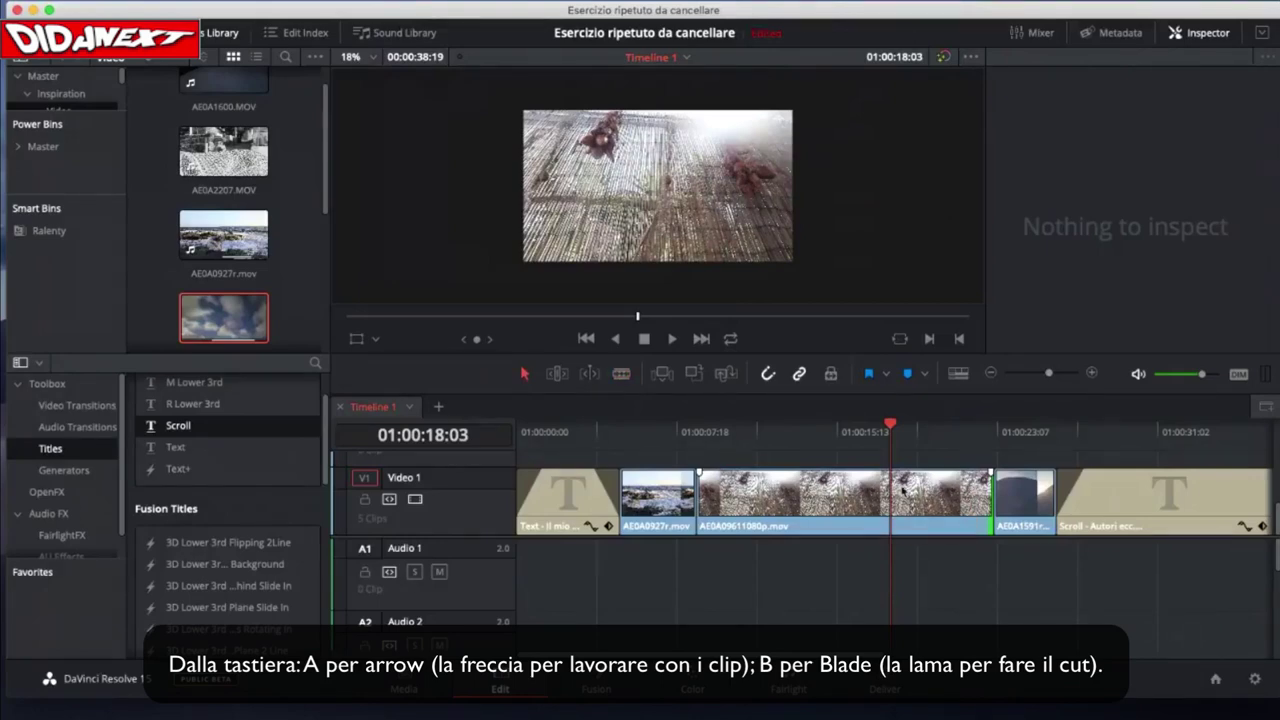
key("b")
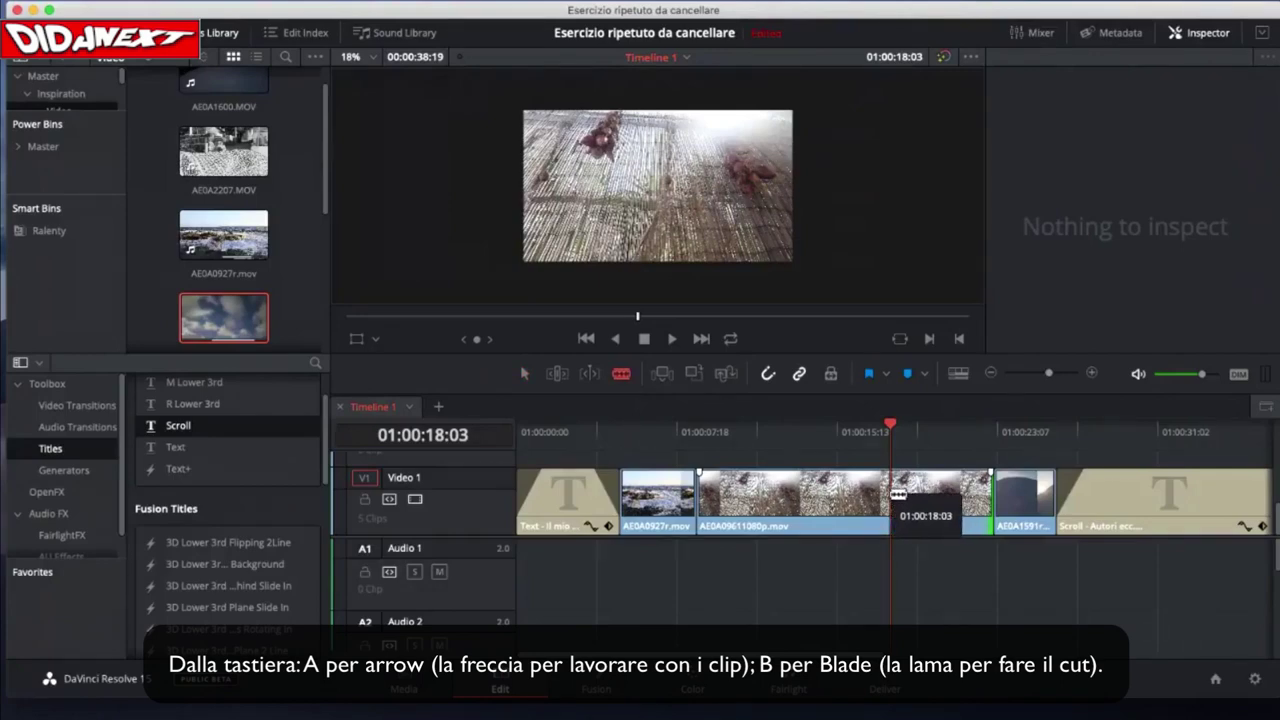
left_click(893, 493)
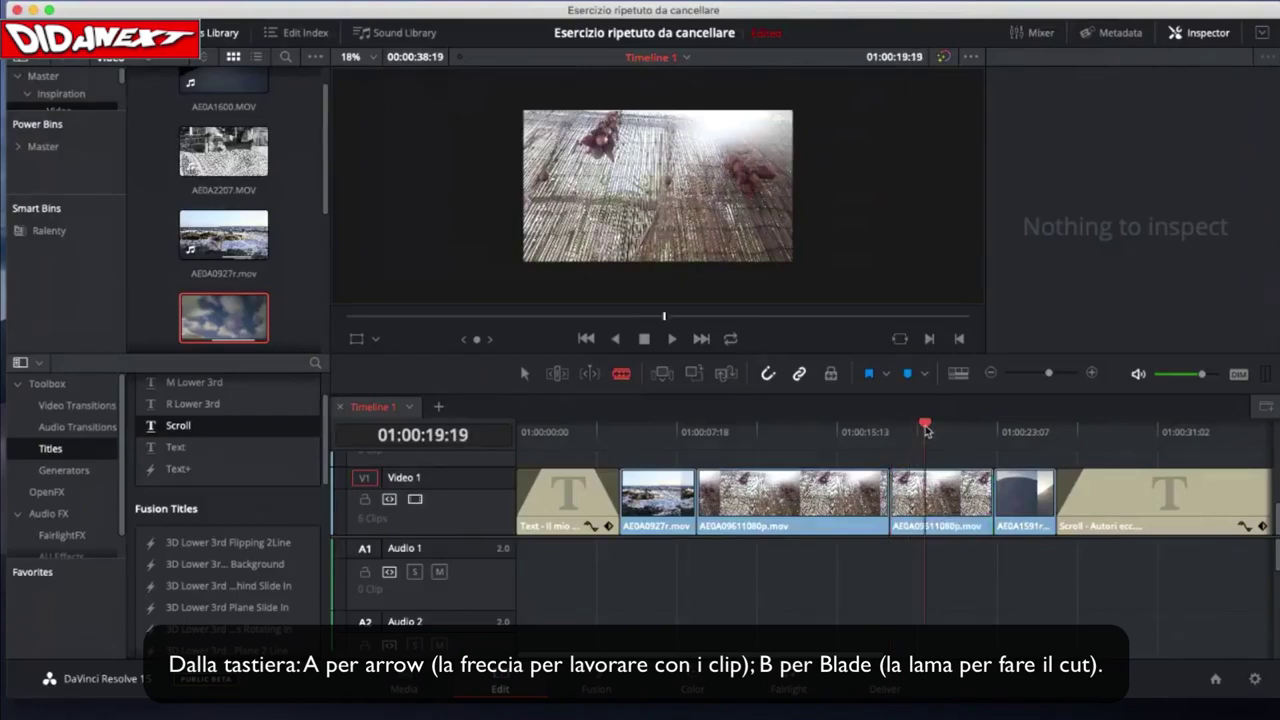
- Cut the second part of AE0A09611080p.mov again at 01:00:19:13 and at 01:00:21:11
mouse_move(894, 428)
left_mouse_down()
mouse_move(940, 427)
mouse_move(919, 427)
left_mouse_up()
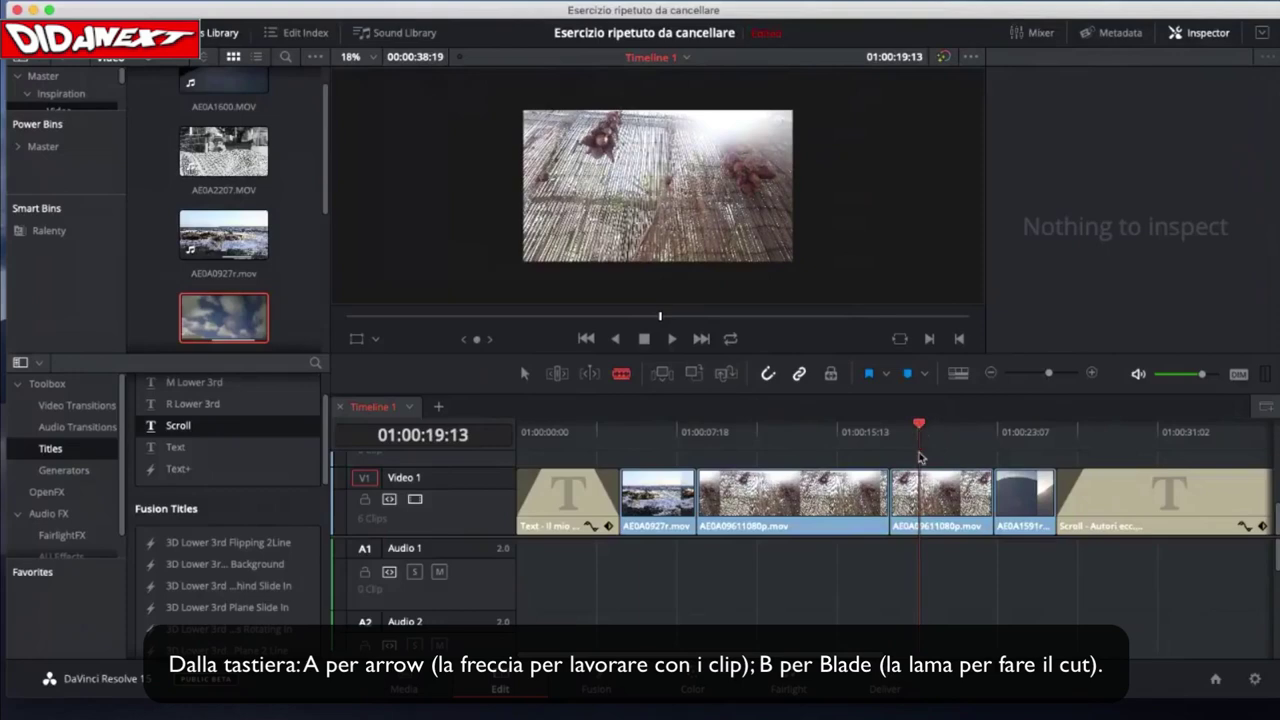
left_click(921, 495)
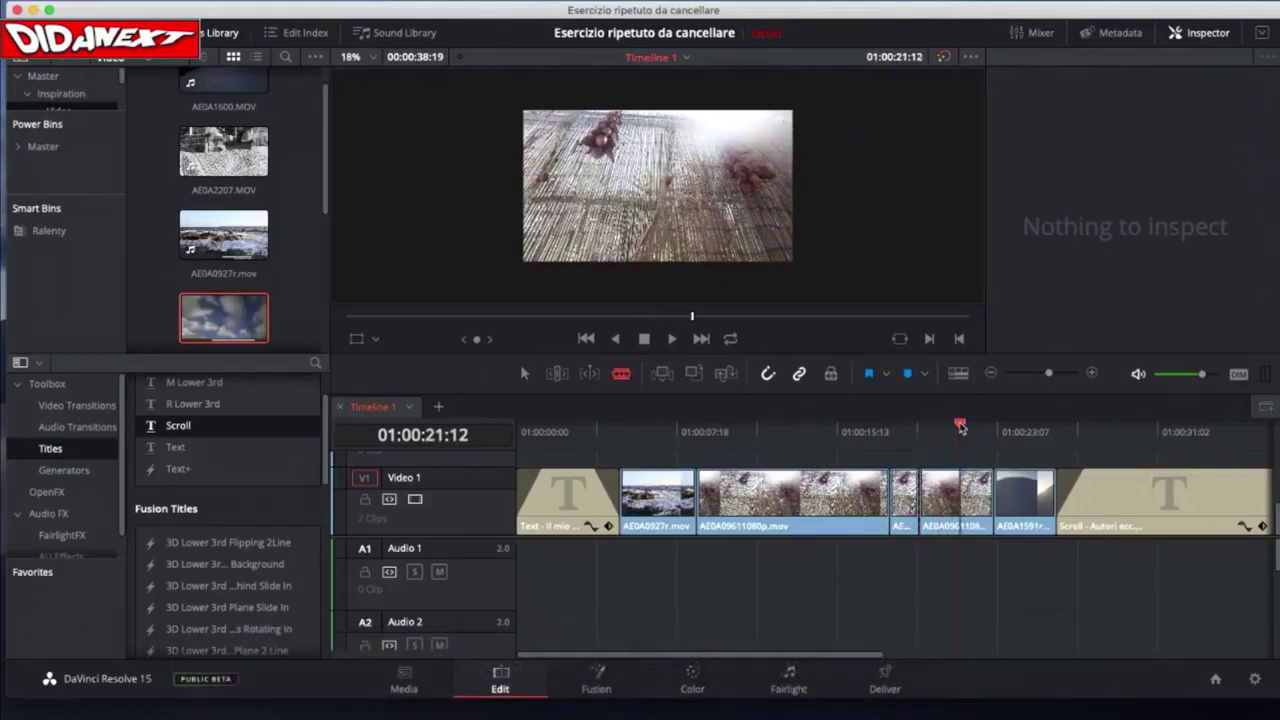
left_click(958, 498)
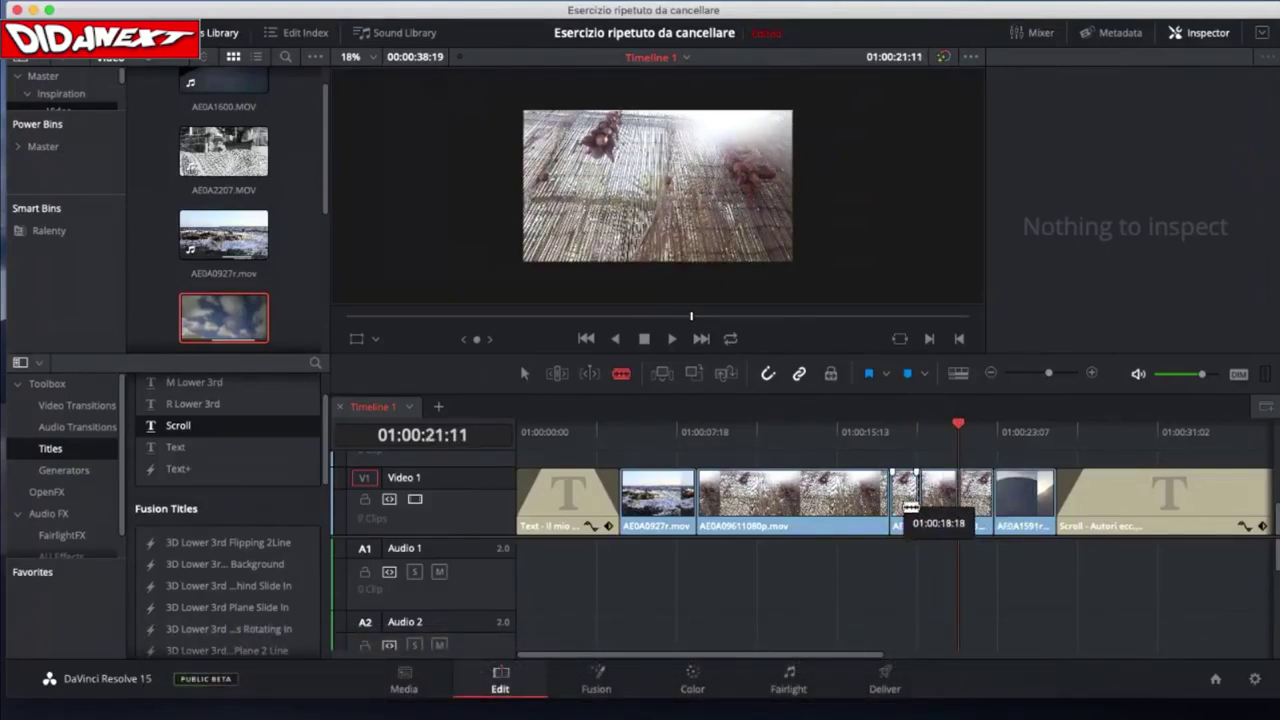
- Delete the AE0A09611080p.mov piece between 01:00:18:03 and 01:00:19:13 and the piece after 01:00:21:11, leaving gaps
key("a")
left_click(899, 500)
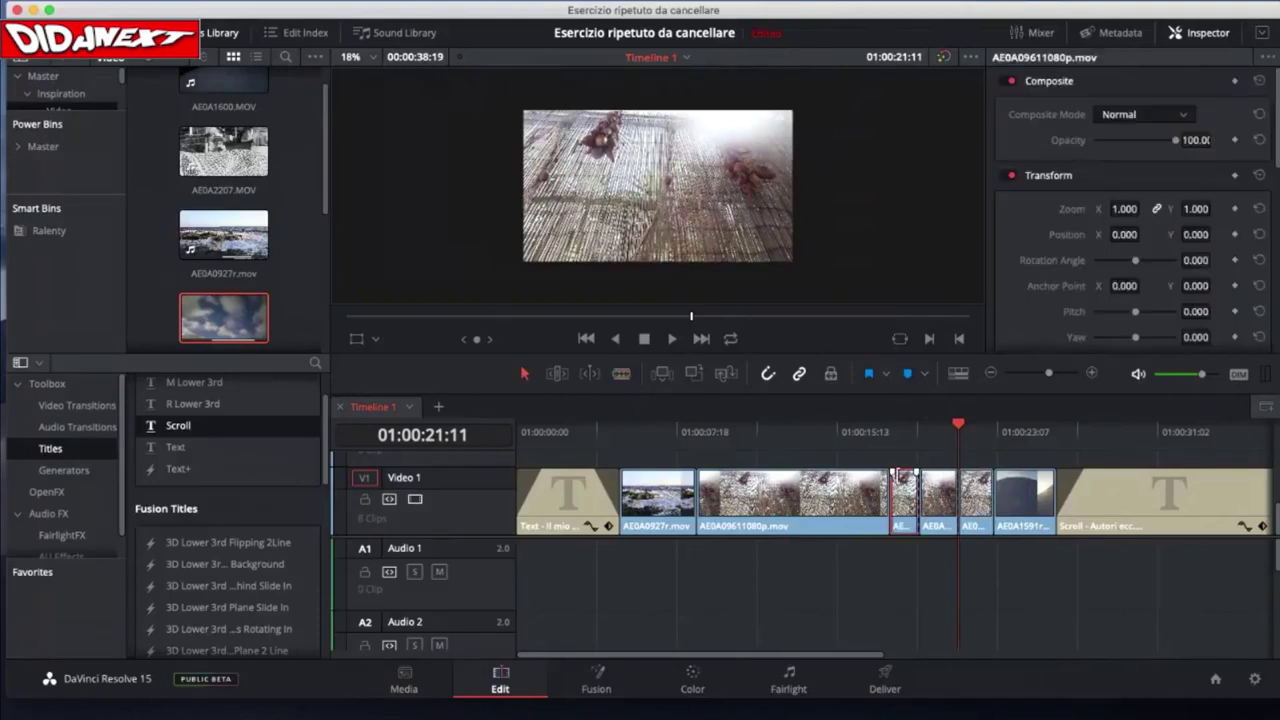
key("Delete")
left_click(978, 510)
key("Delete")
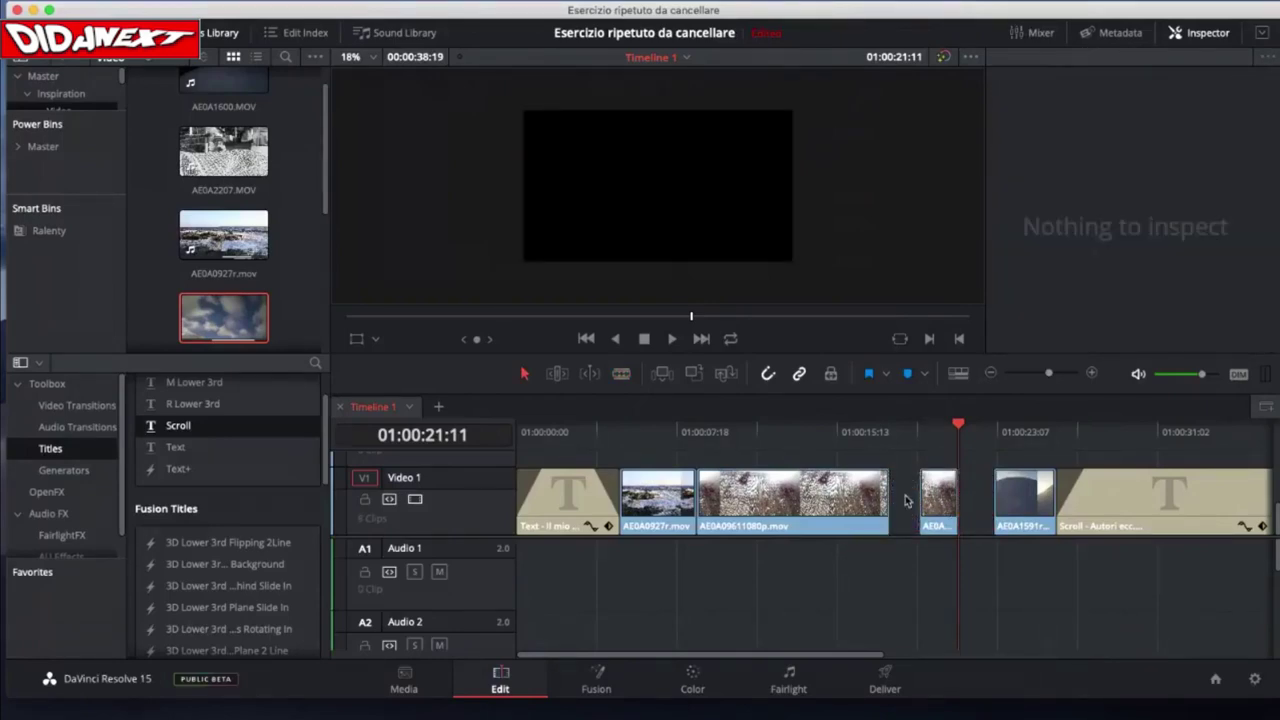
- Try closing the Video 1 gaps by shifting the last AE0A09611080p.mov piece, AE0A1591r.mov and the Scroll title earlier, and undo the moves
right_click(973, 497)
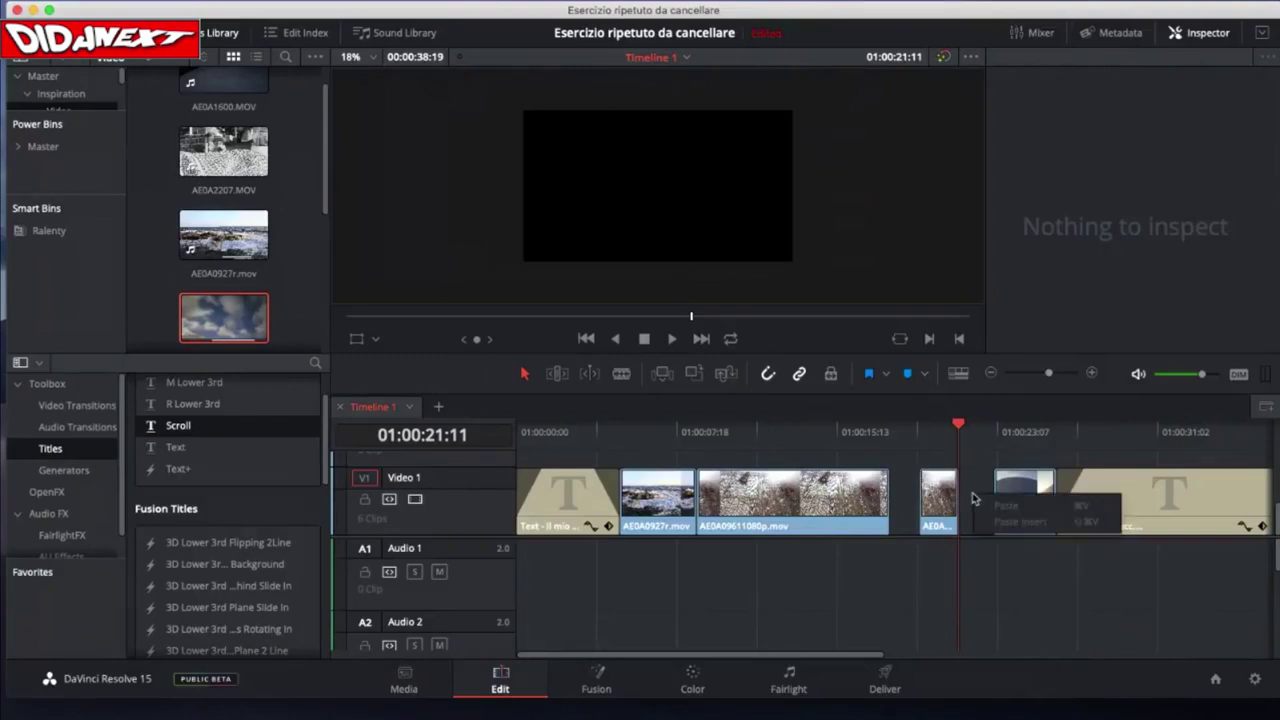
left_click(966, 484)
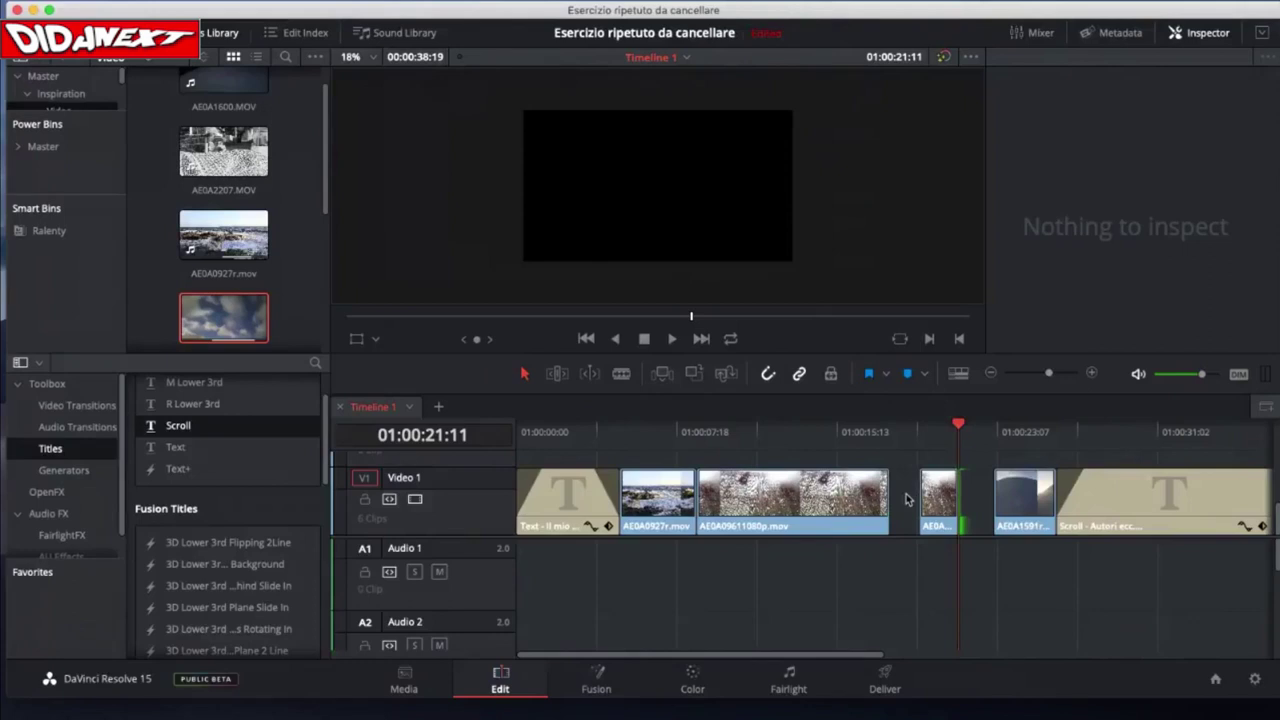
left_click_drag(946, 498, 915, 500)
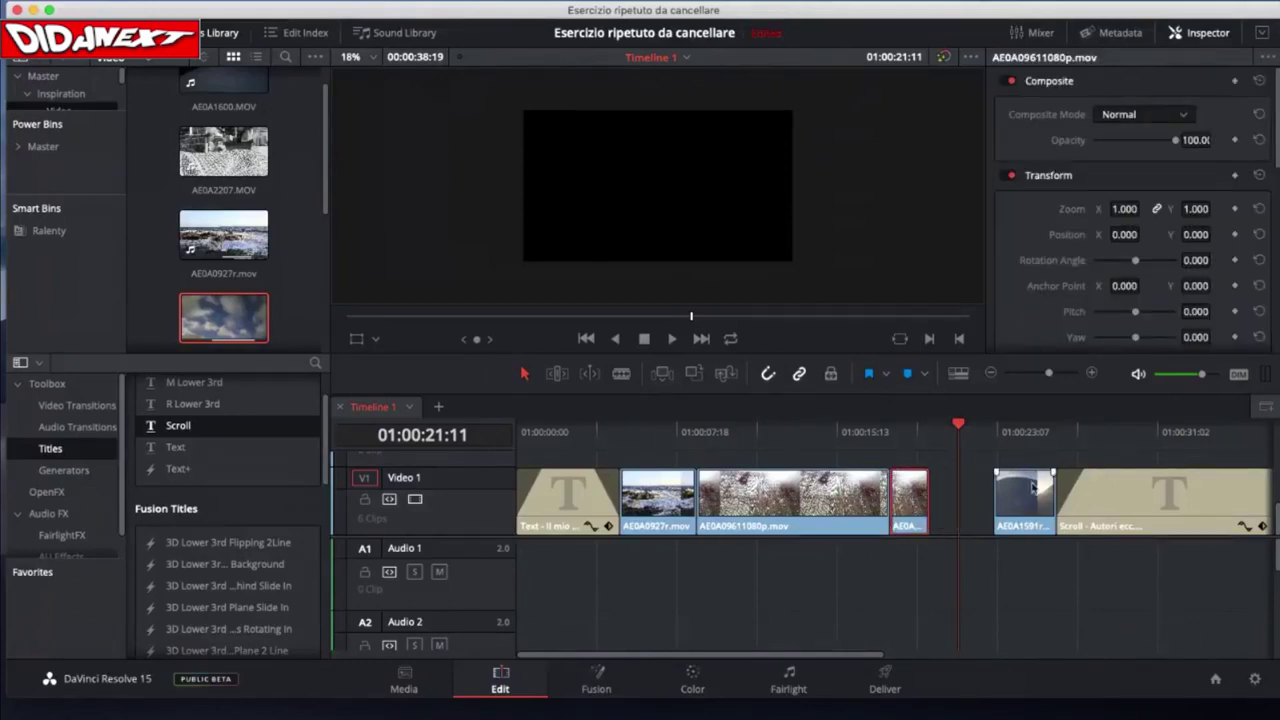
left_click(988, 490)
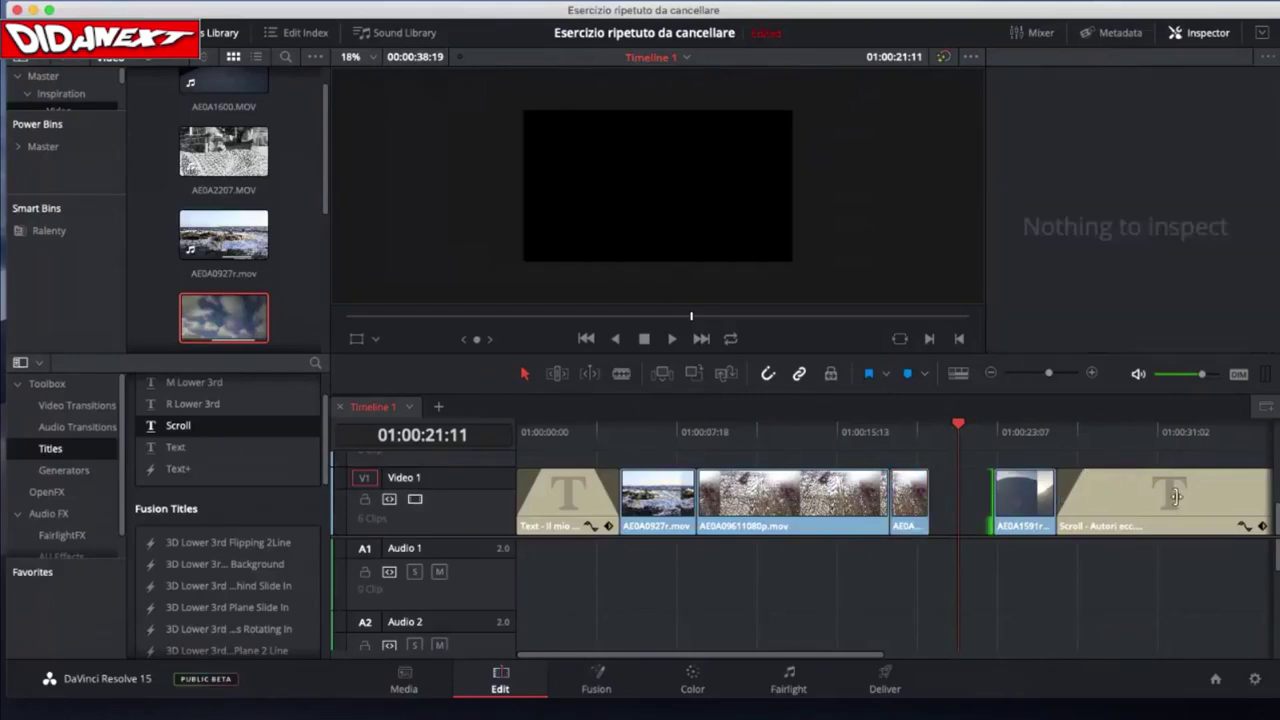
key("y")
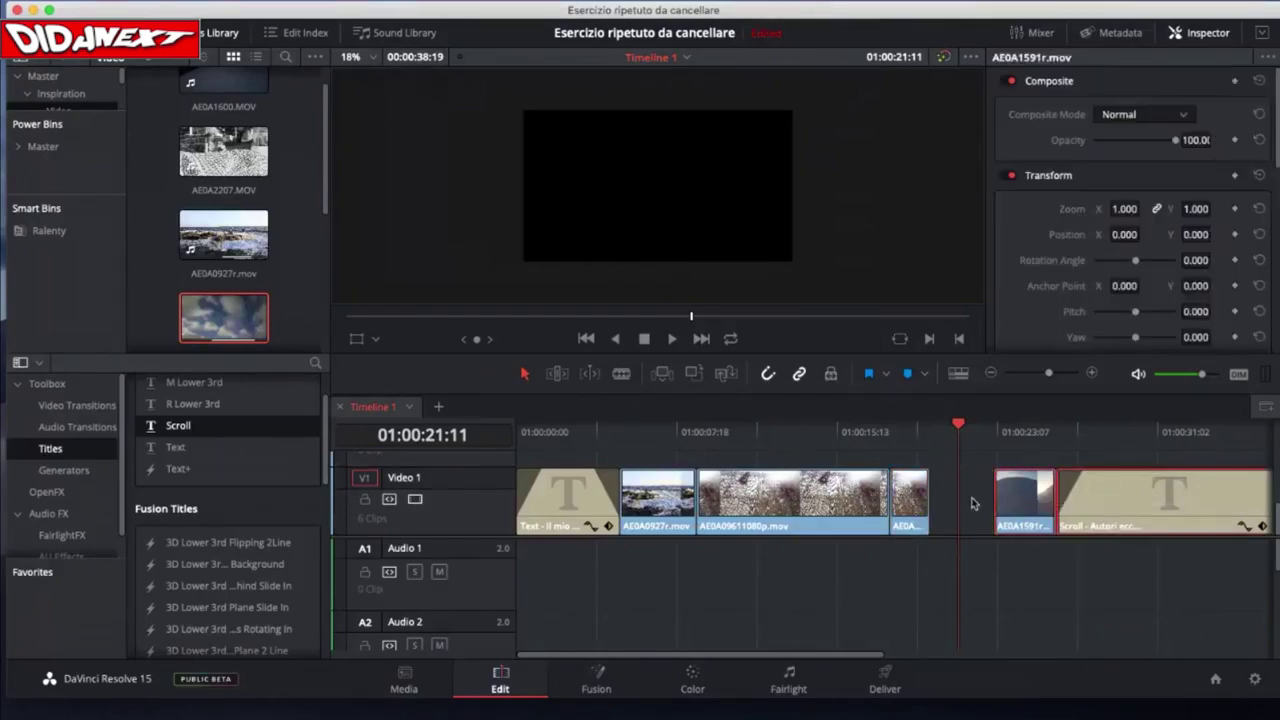
left_click_drag(1012, 503, 950, 505)
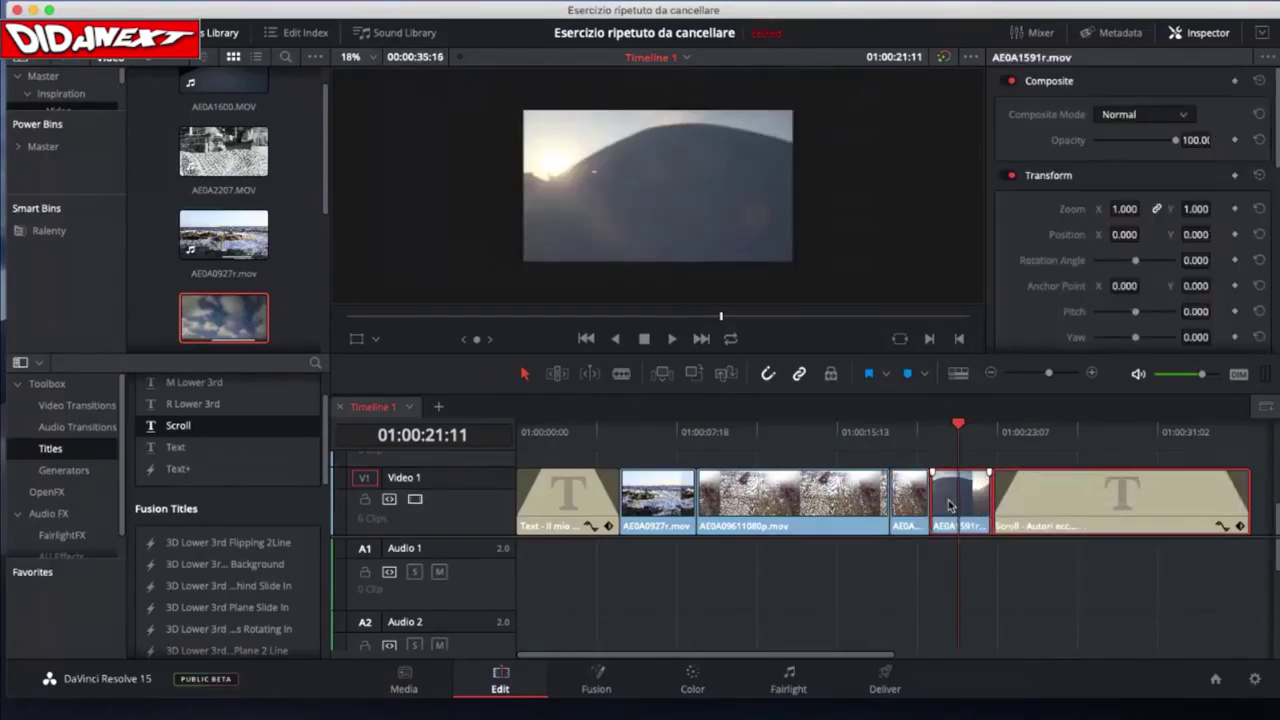
key("super+z")
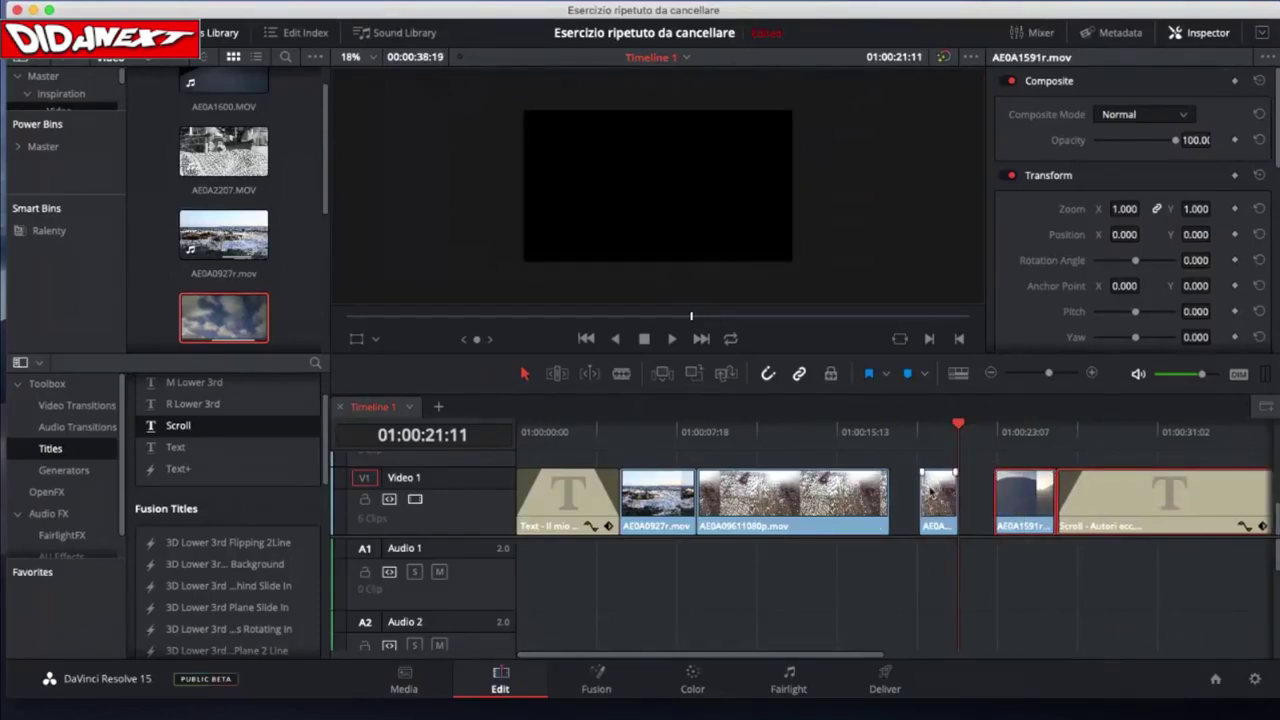
- Try Ripple Delete on the gap before and the gap after the last AE0A09611080p.mov piece, and undo both deletions
left_click(909, 505)
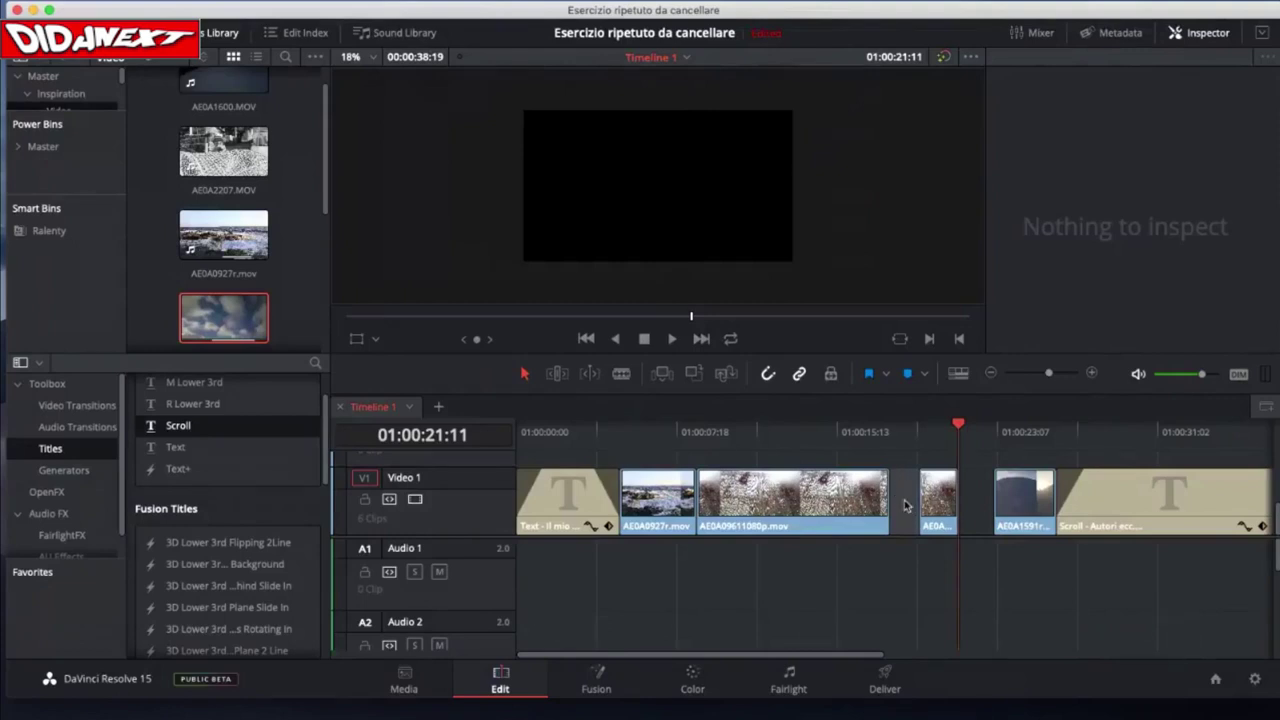
right_click(905, 505)
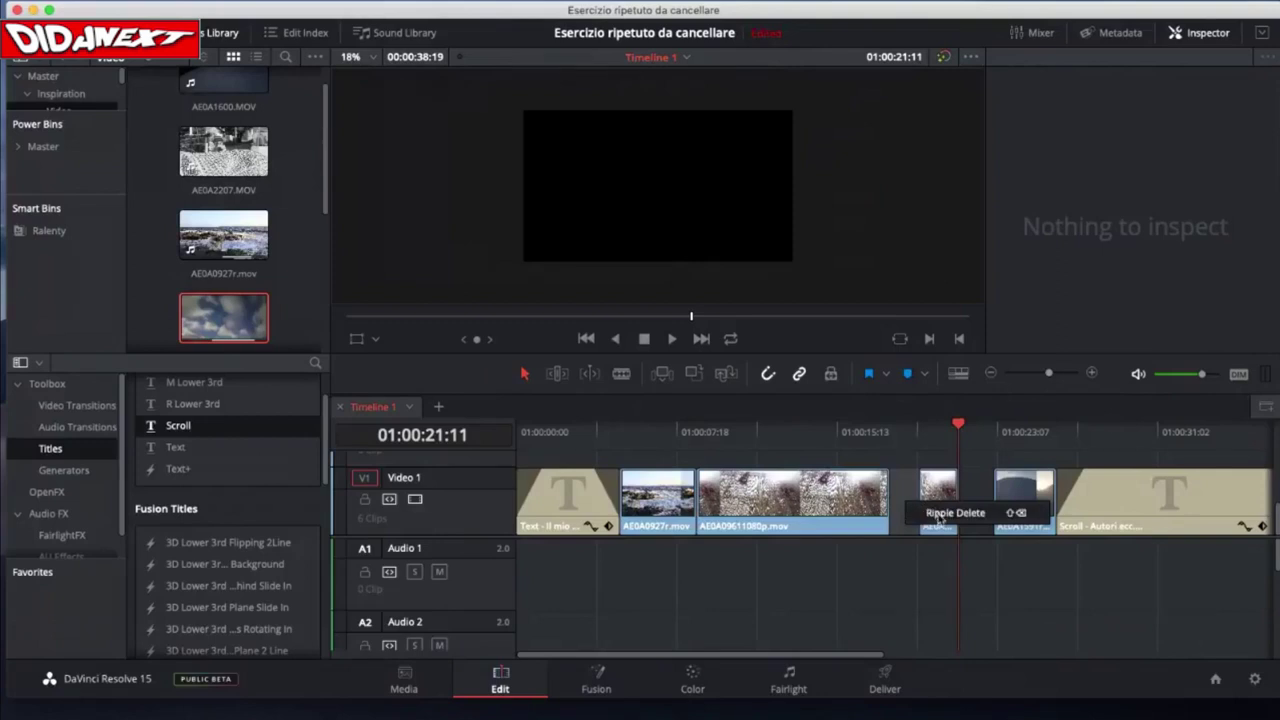
left_click(938, 516)
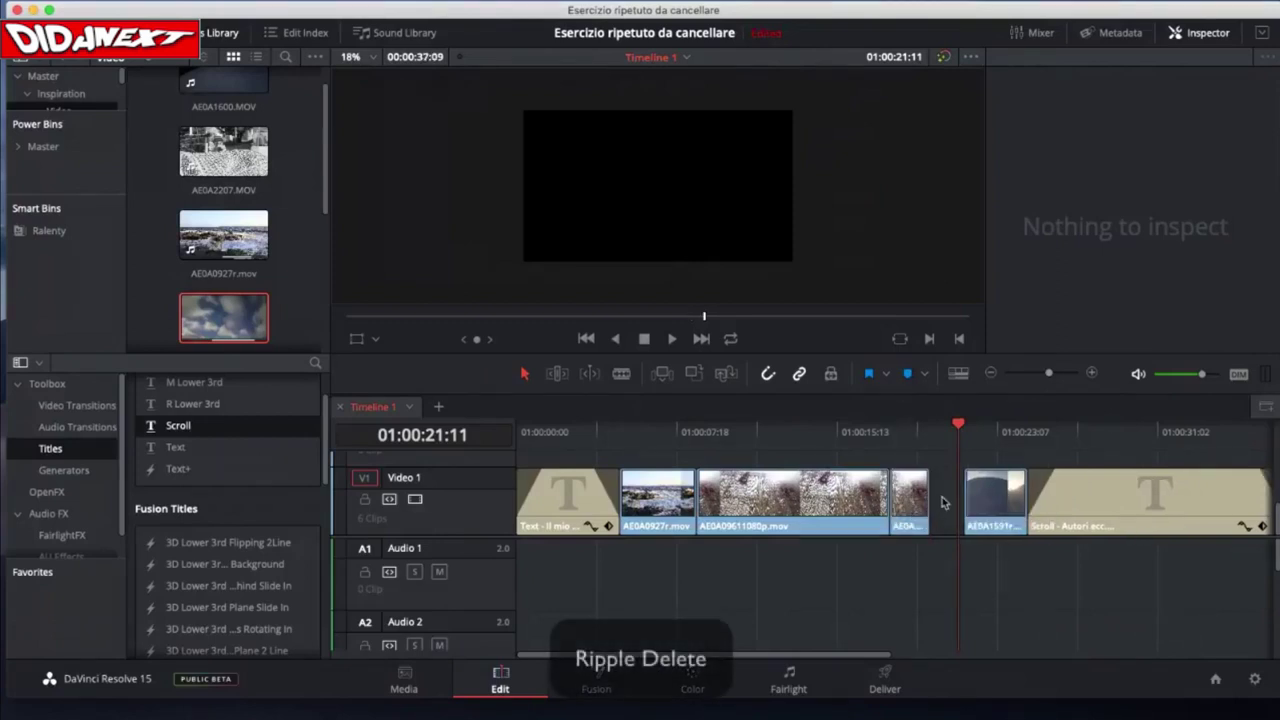
right_click(948, 503)
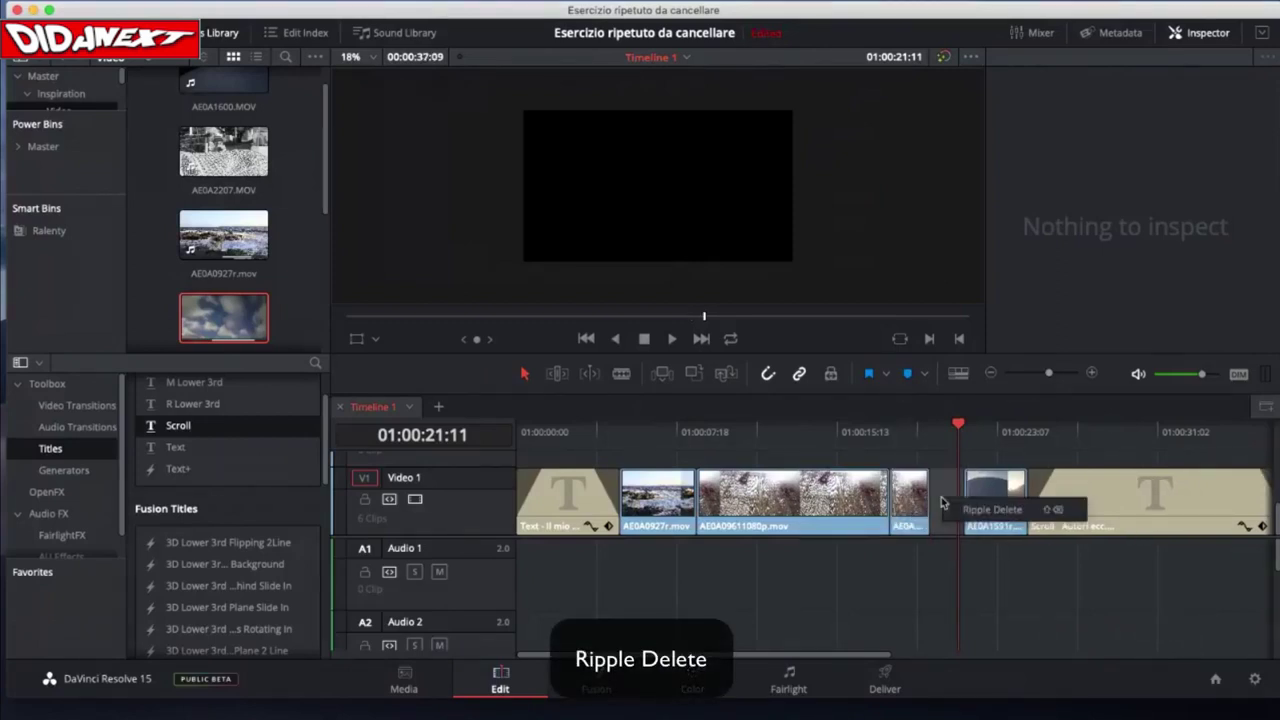
left_click(965, 512)
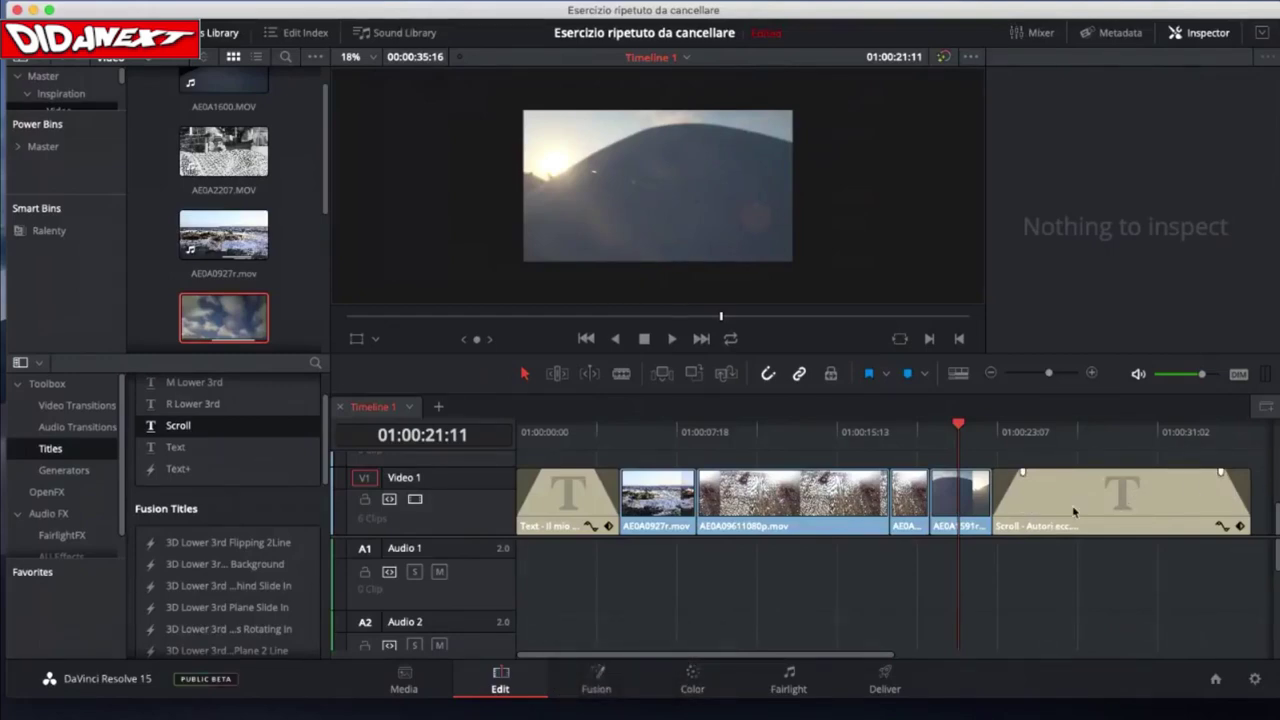
key("super+z")
key("super+z")
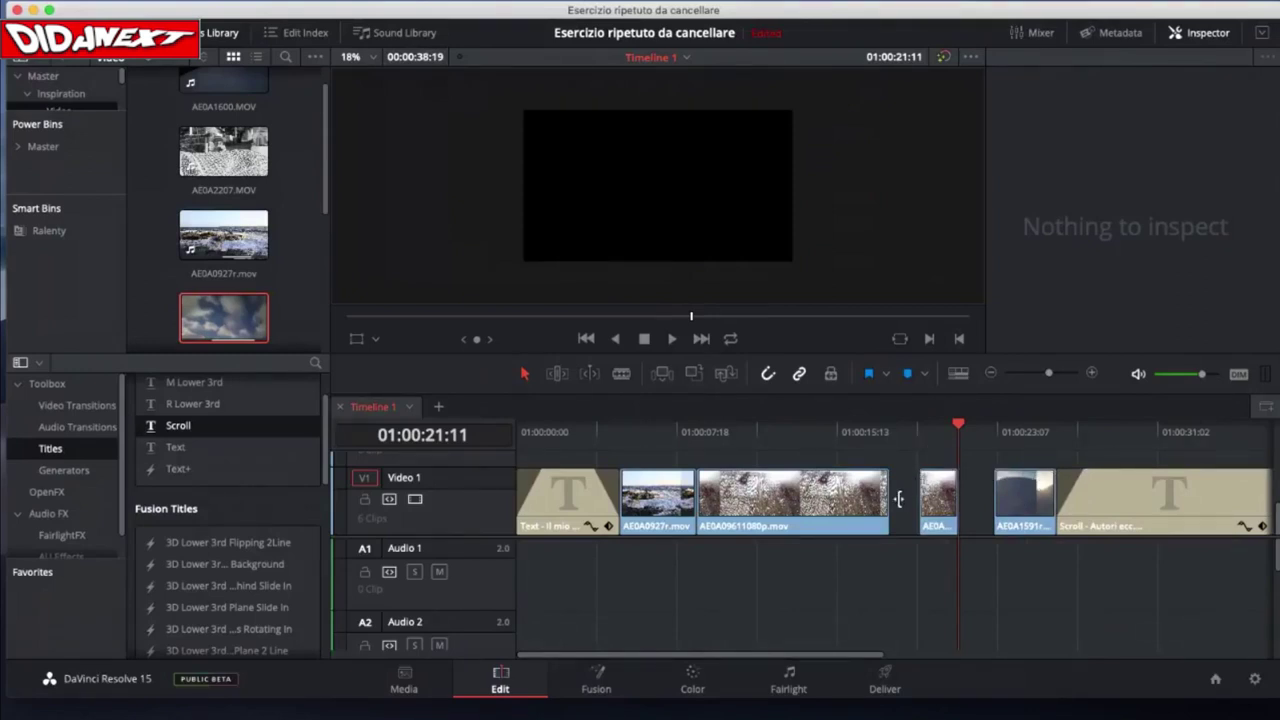
- Ripple delete the two Video 1 gaps on either side of the last AE0A09611080p.mov piece
left_click(908, 503)
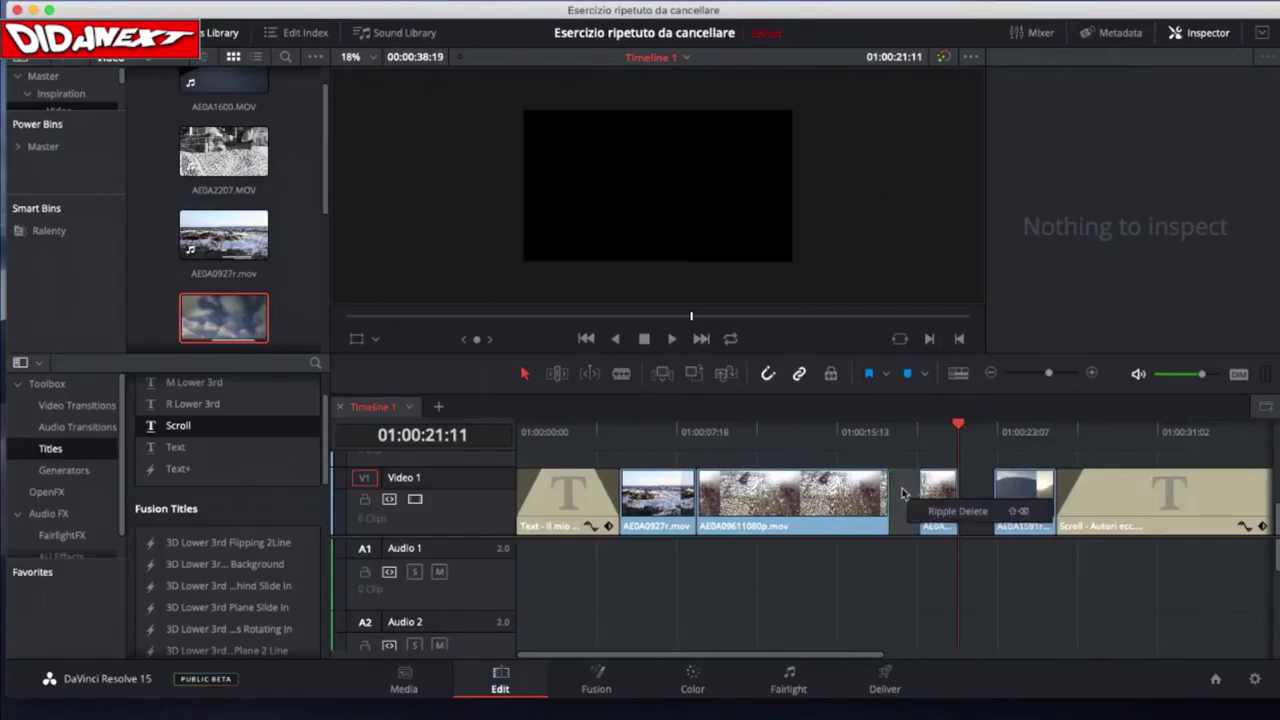
left_click(940, 511)
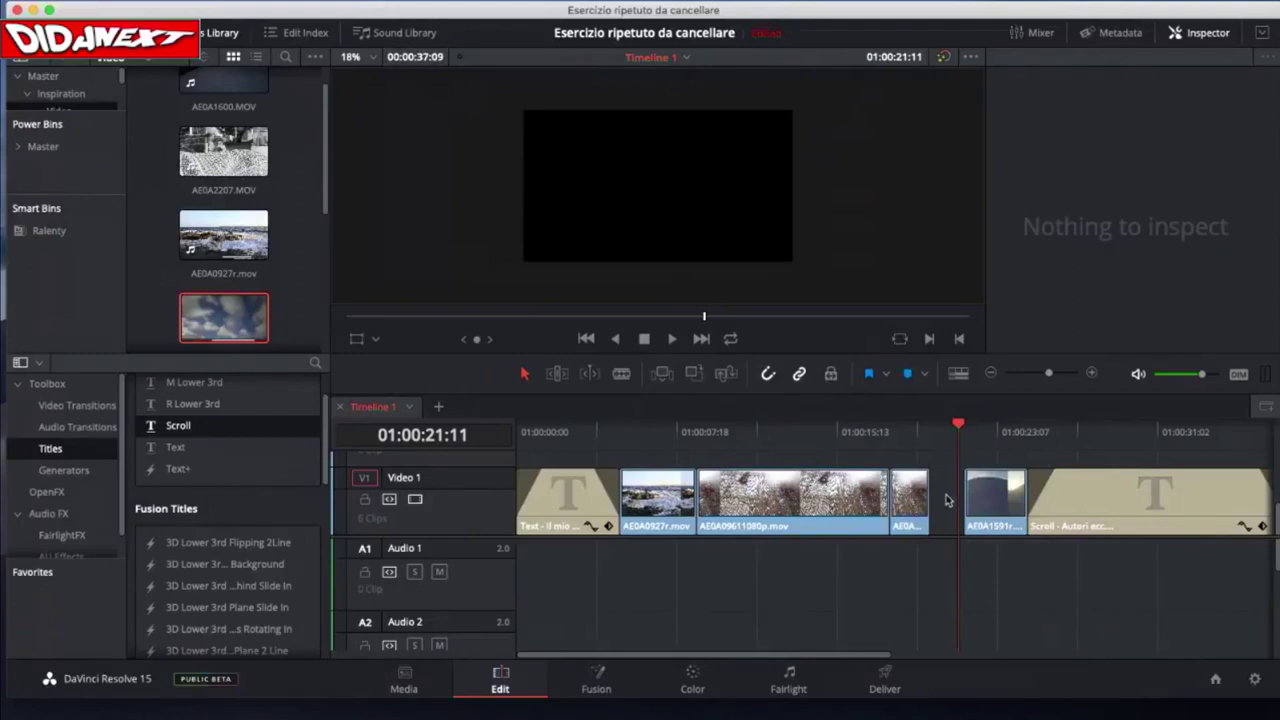
left_click(948, 502)
left_click(966, 510)
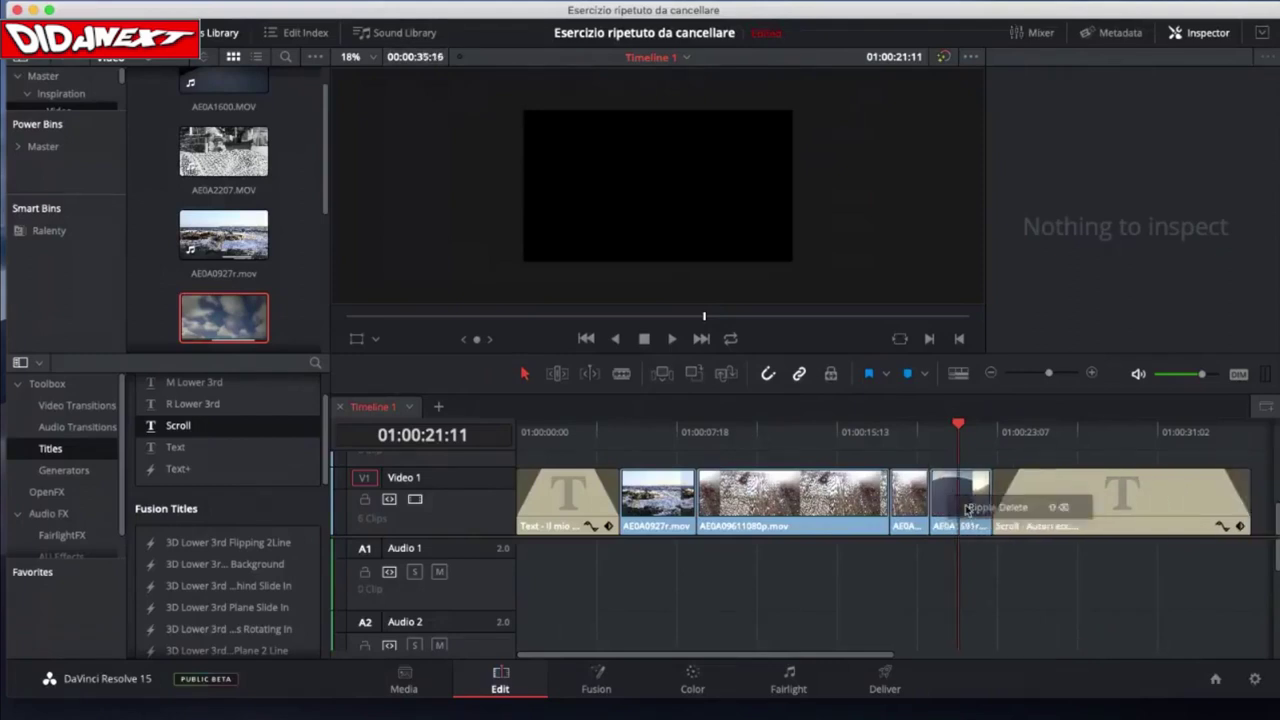
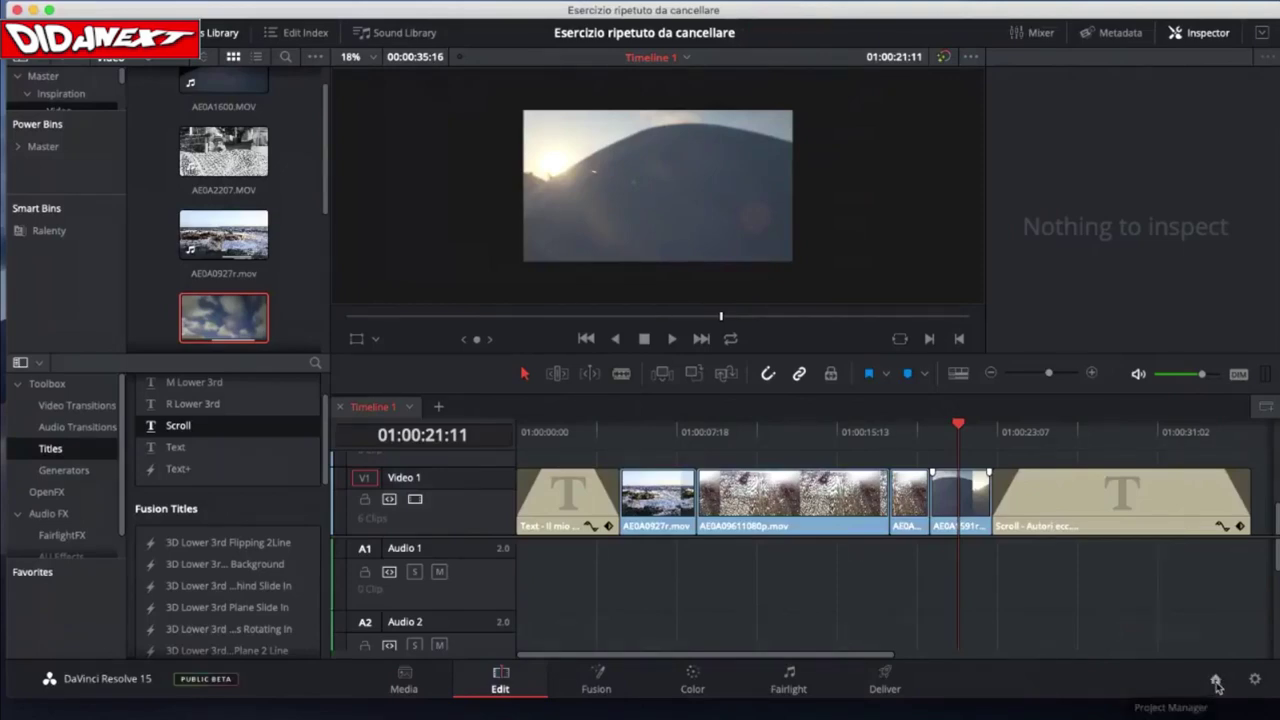
- Open the project Progetto esercizio from the Project Manager
left_click(1216, 682)
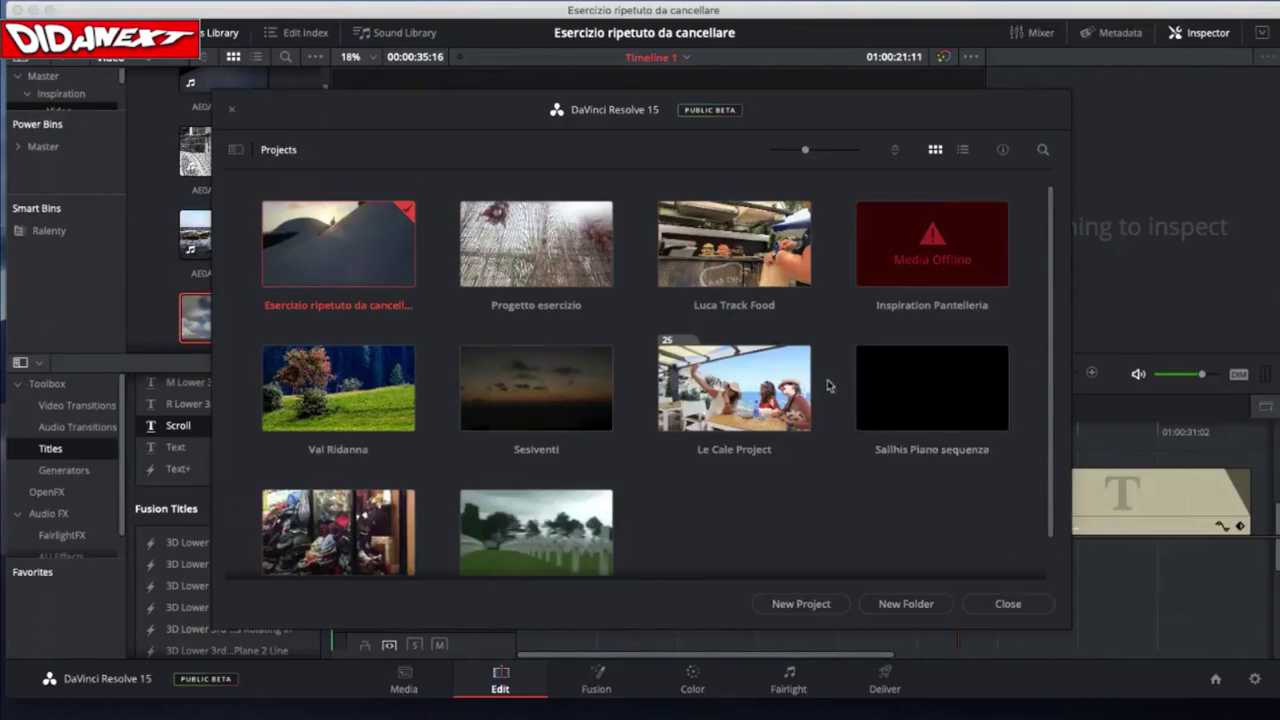
left_click_drag(768, 111, 771, 89)
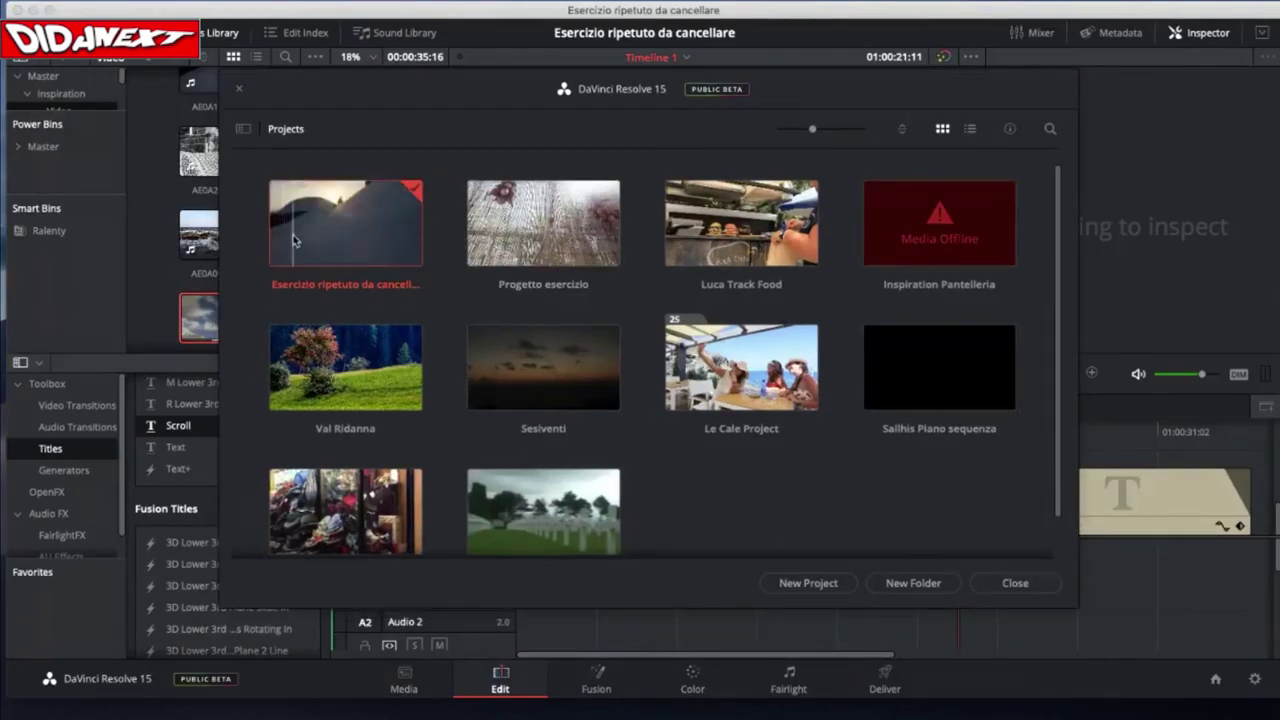
double_click(586, 228)
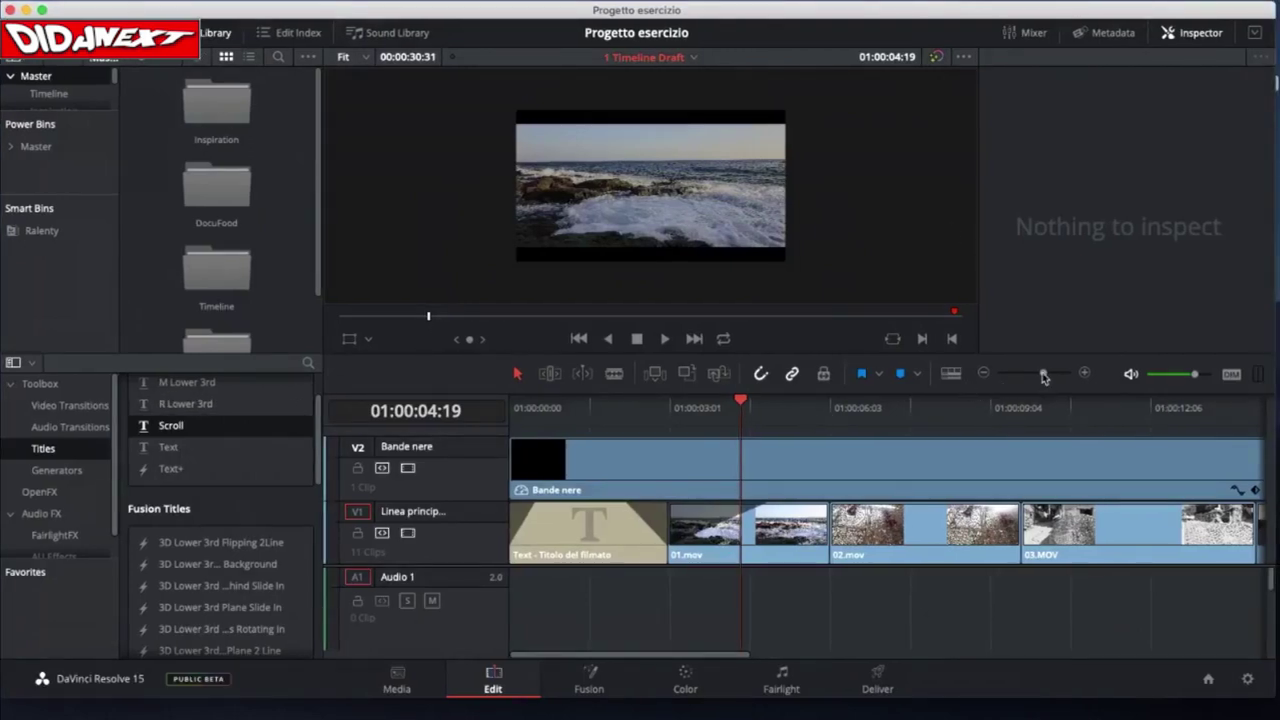
- Fit the whole 1 Timeline Draft in view and play it from the start
left_click_drag(1044, 373, 1037, 380)
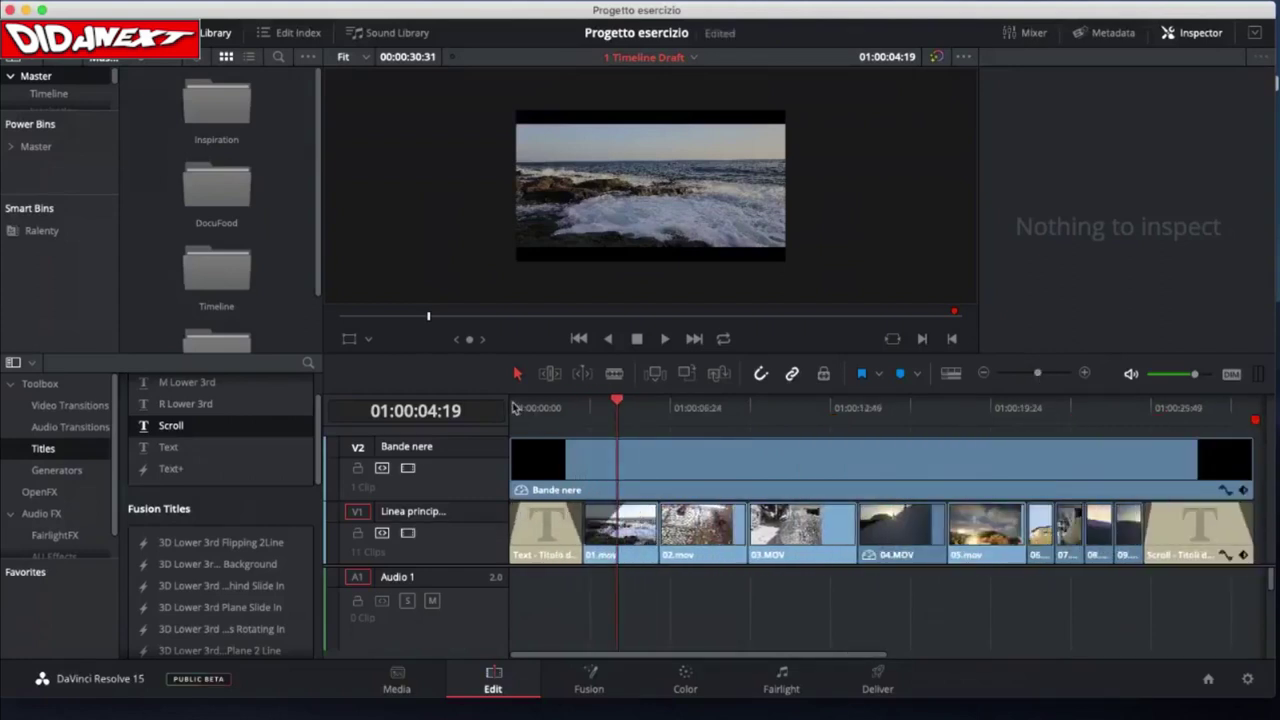
left_click(512, 404)
key("space")
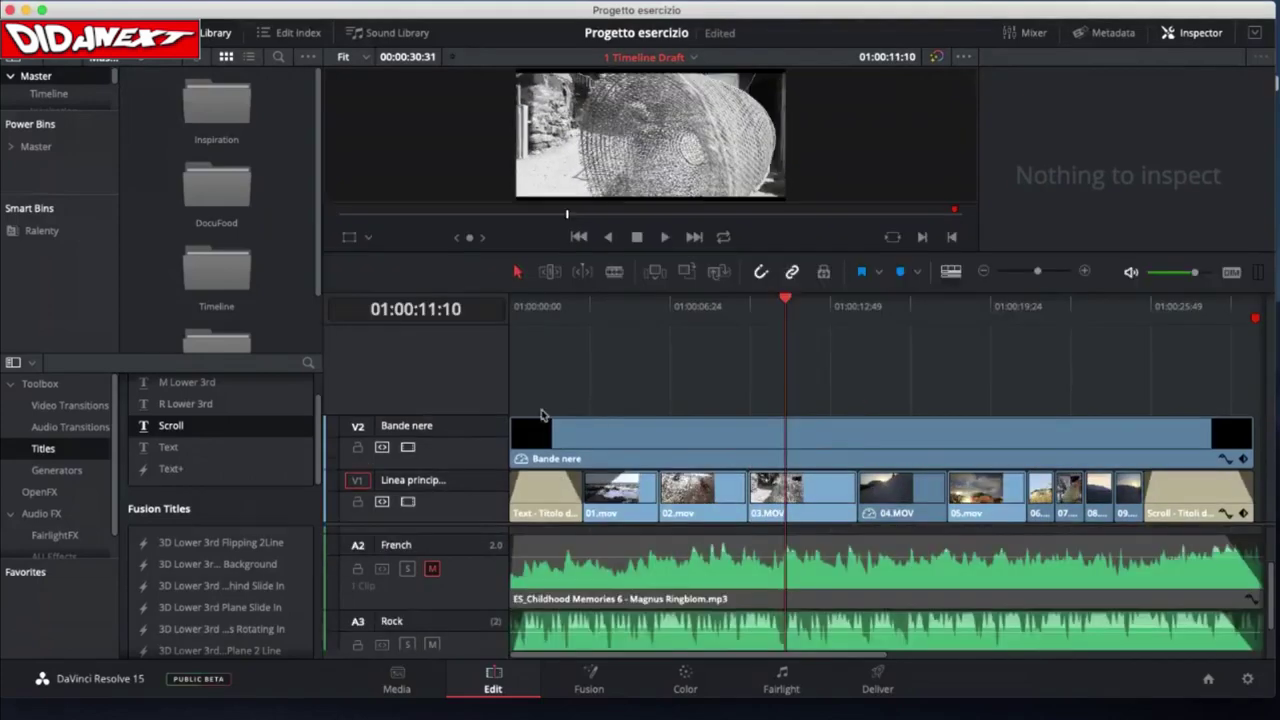
- Increase the height of the Bande nere and main video tracks and enlarge the audio track area
left_click_drag(506, 414, 503, 350)
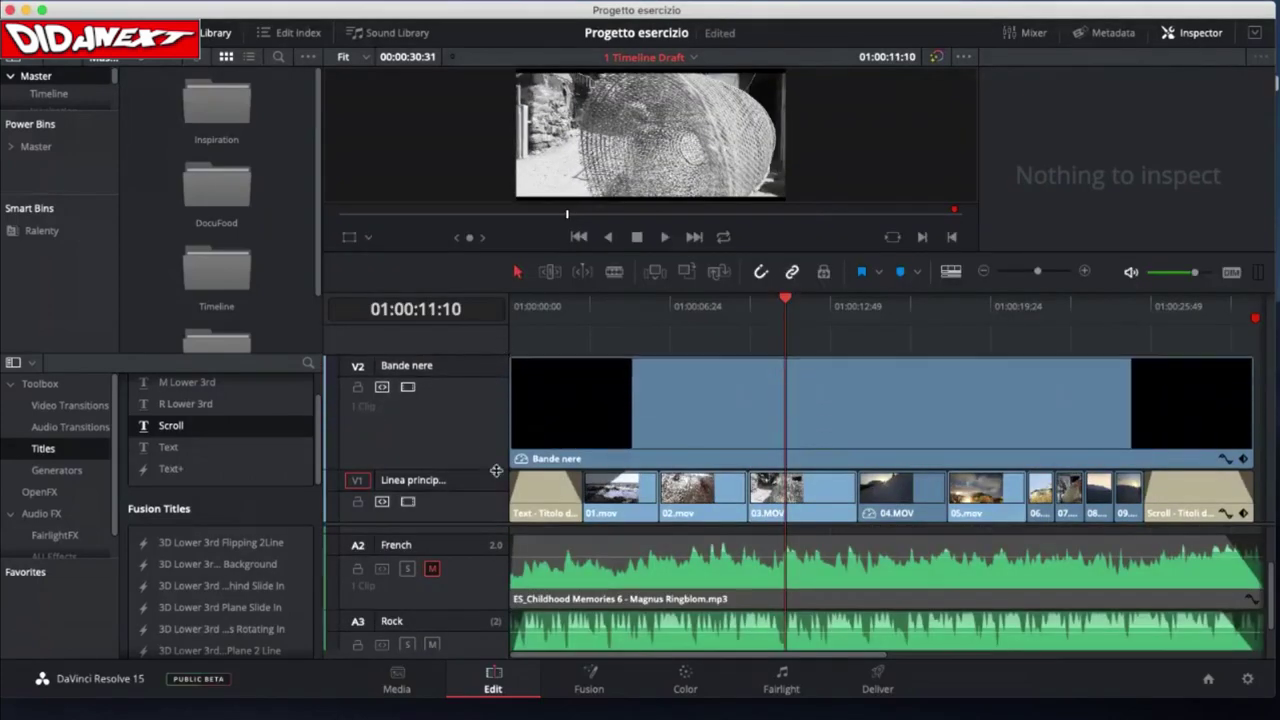
left_click_drag(491, 467, 498, 427)
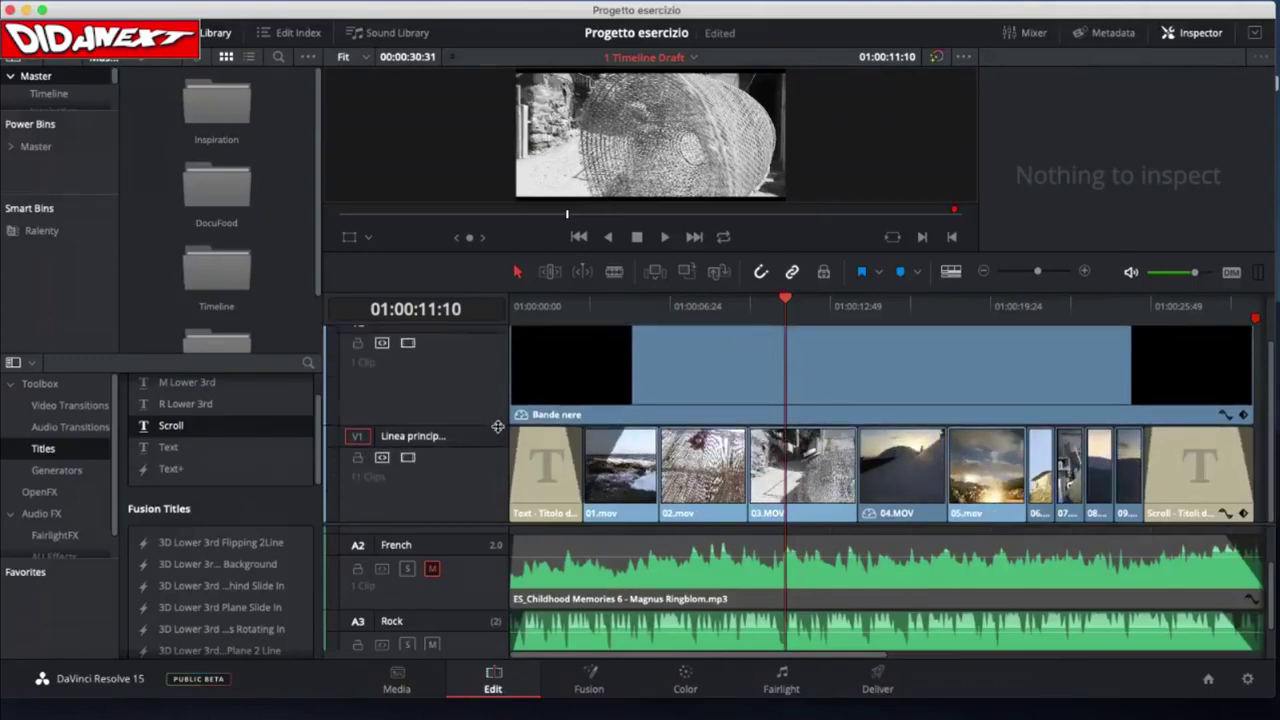
left_click(500, 524)
left_click_drag(500, 524, 506, 476)
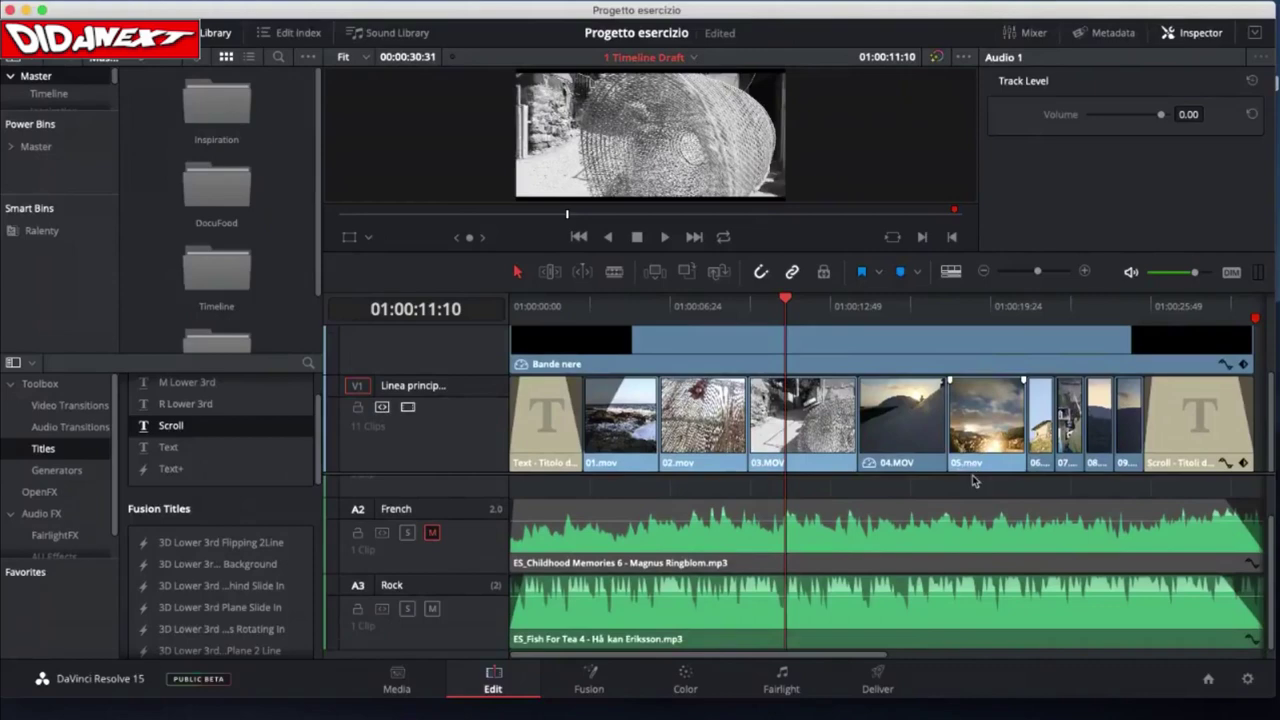
- Return the playhead to the timeline start, toggle the French track's mute on and off, and examine the audio tracks
mouse_move(550, 538)
left_click_drag(786, 300, 500, 322)
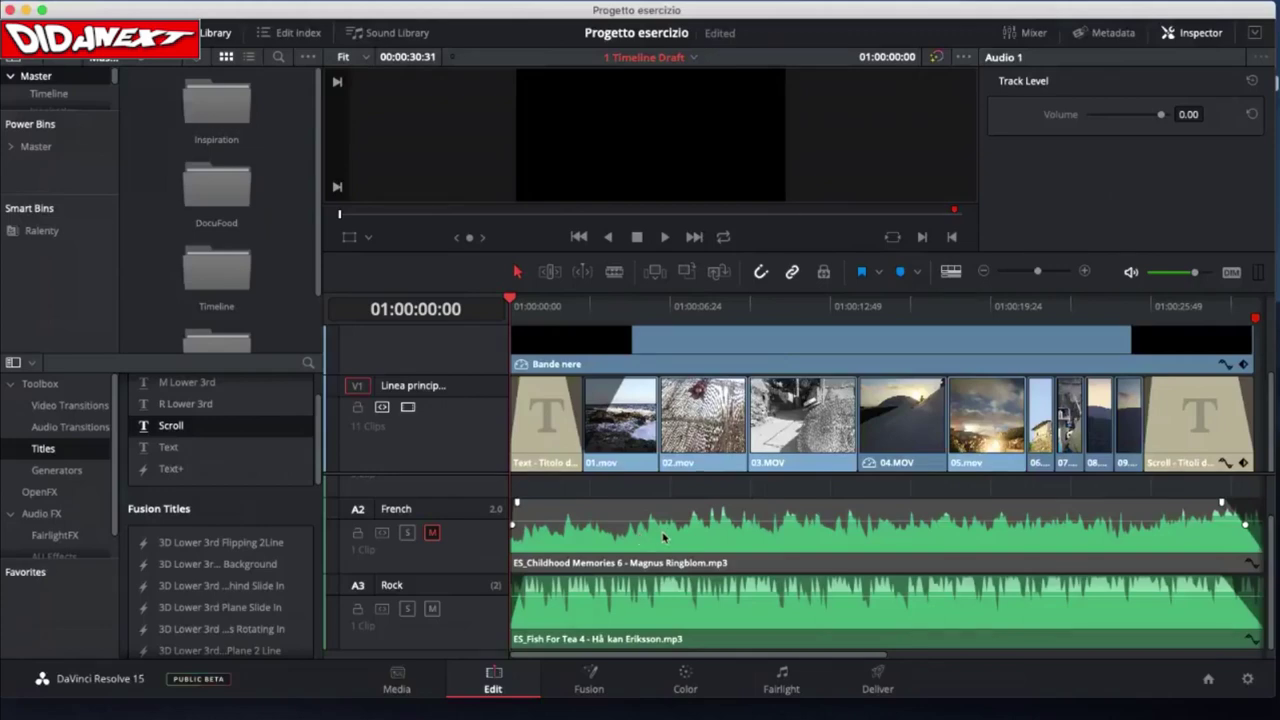
left_click(432, 534)
left_click(432, 533)
scroll(549, 493, "up", 2)
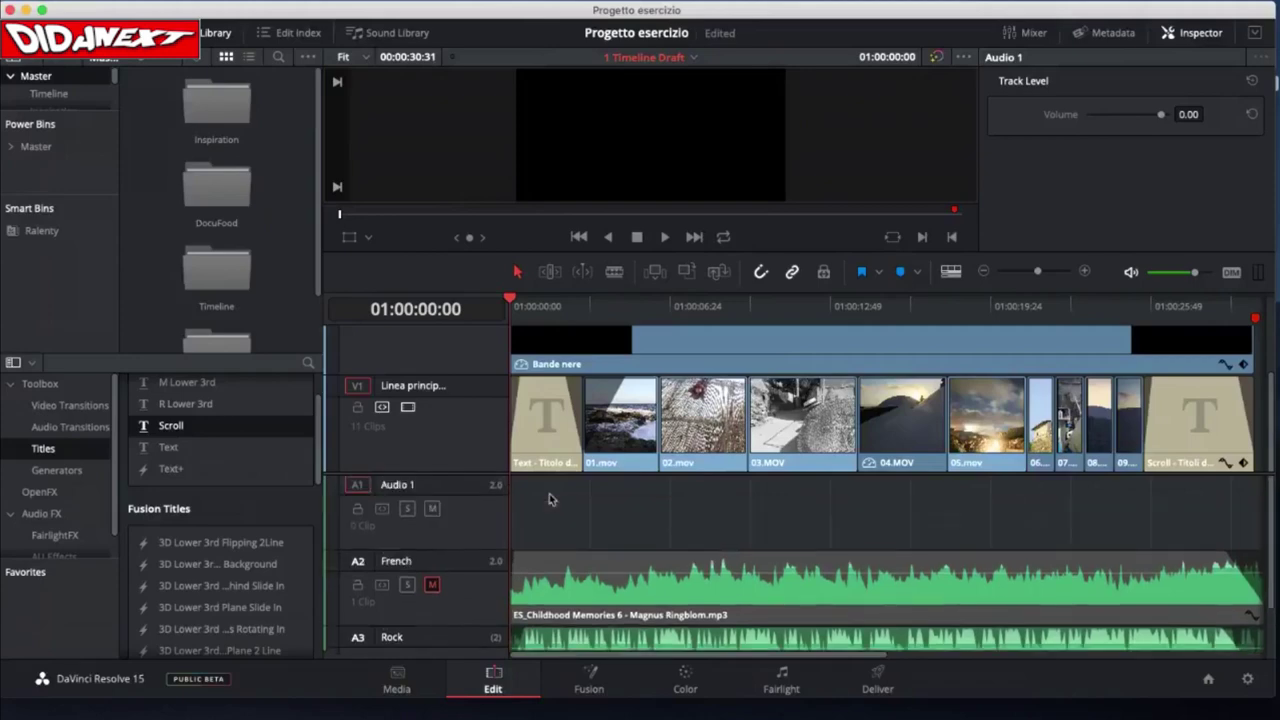
scroll(549, 493, "down", 1)
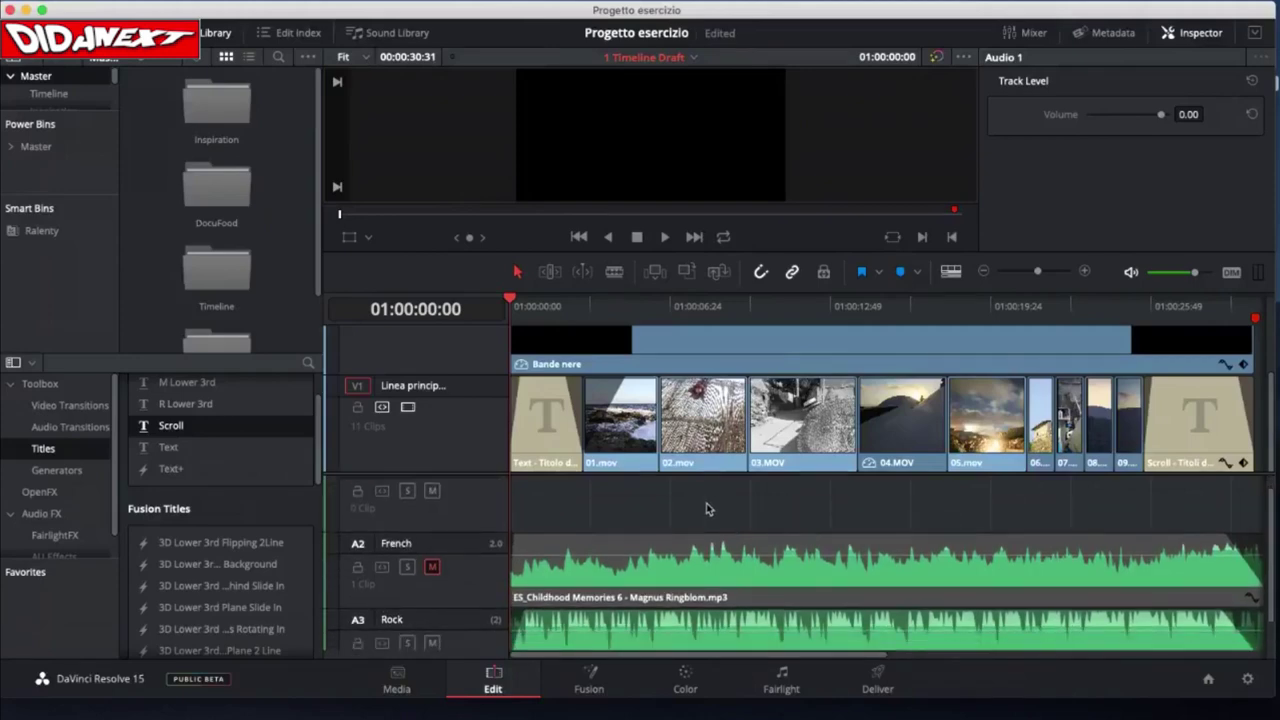
scroll(706, 505, "up", 1)
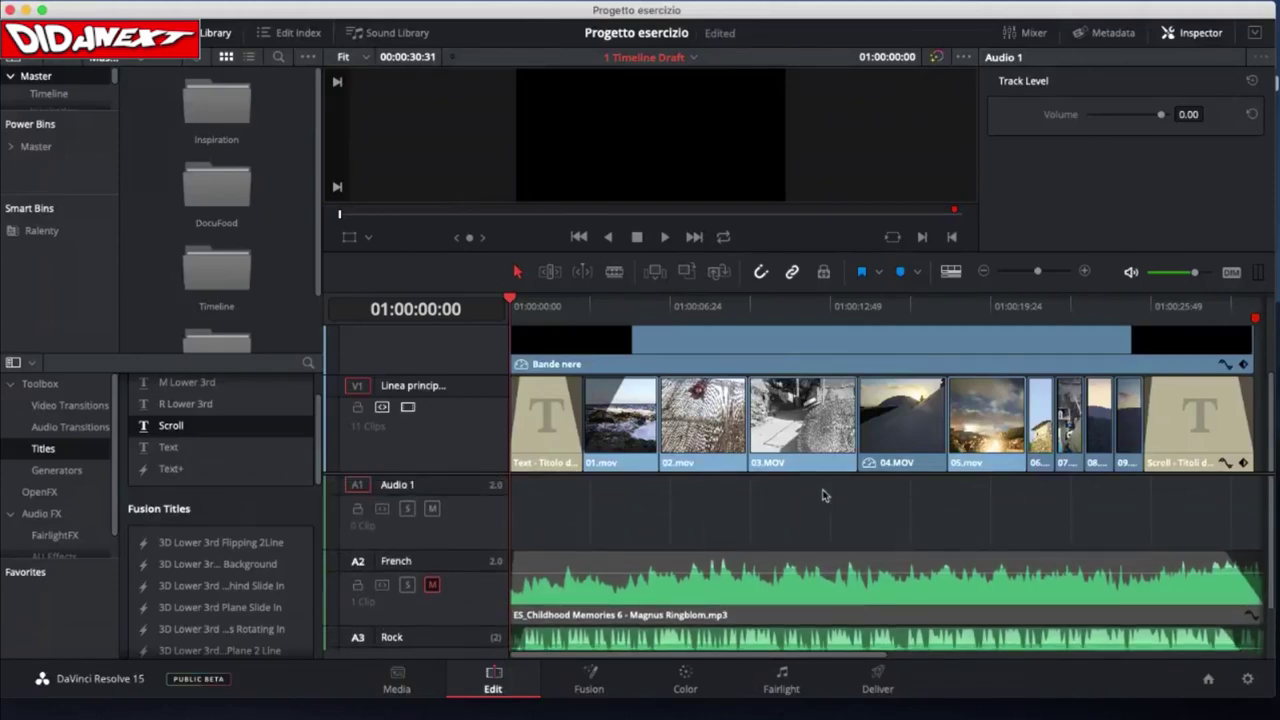
scroll(781, 518, "down", 3)
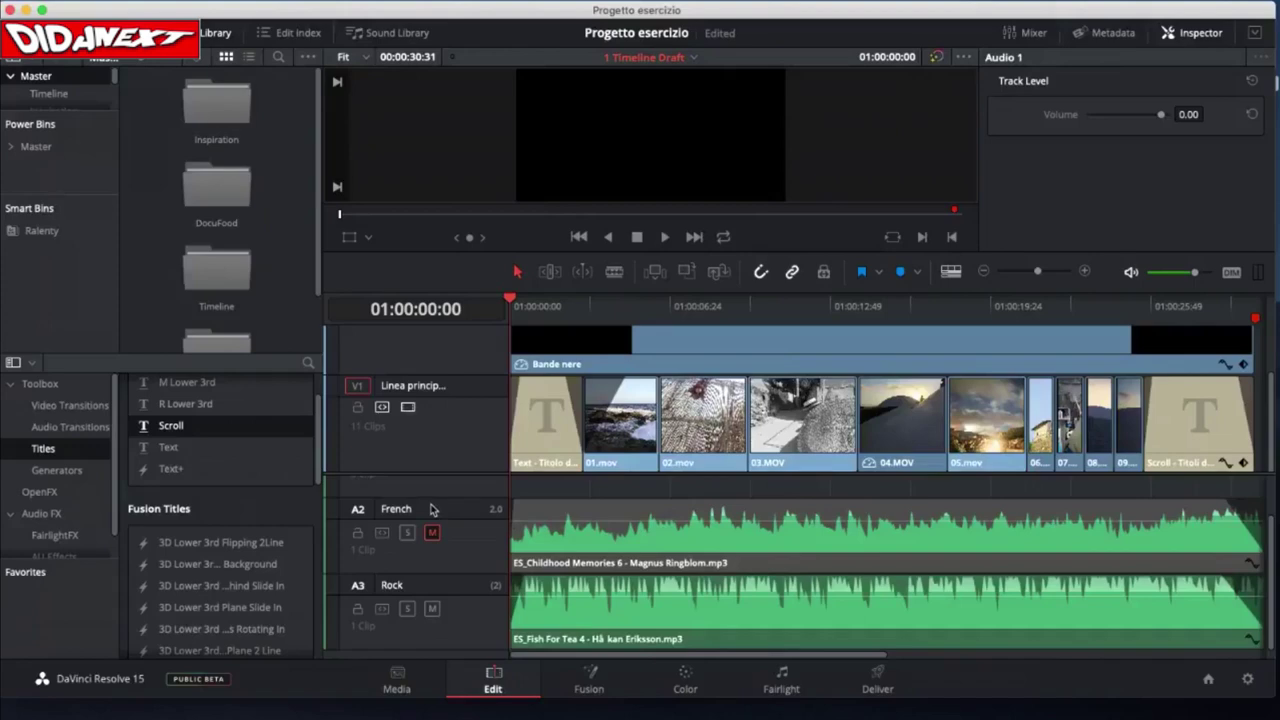
- Rename audio track A2 to Francia and leave the Rock track's name as it is
double_click(398, 510)
double_click(393, 586)
double_click(398, 511)
type("F")
key("Return")
double_click(396, 591)
double_click(410, 509)
left_click(454, 548)
- Play the timeline from the start with the Rock music track audible, and stop partway through 03.MOV
key("space")
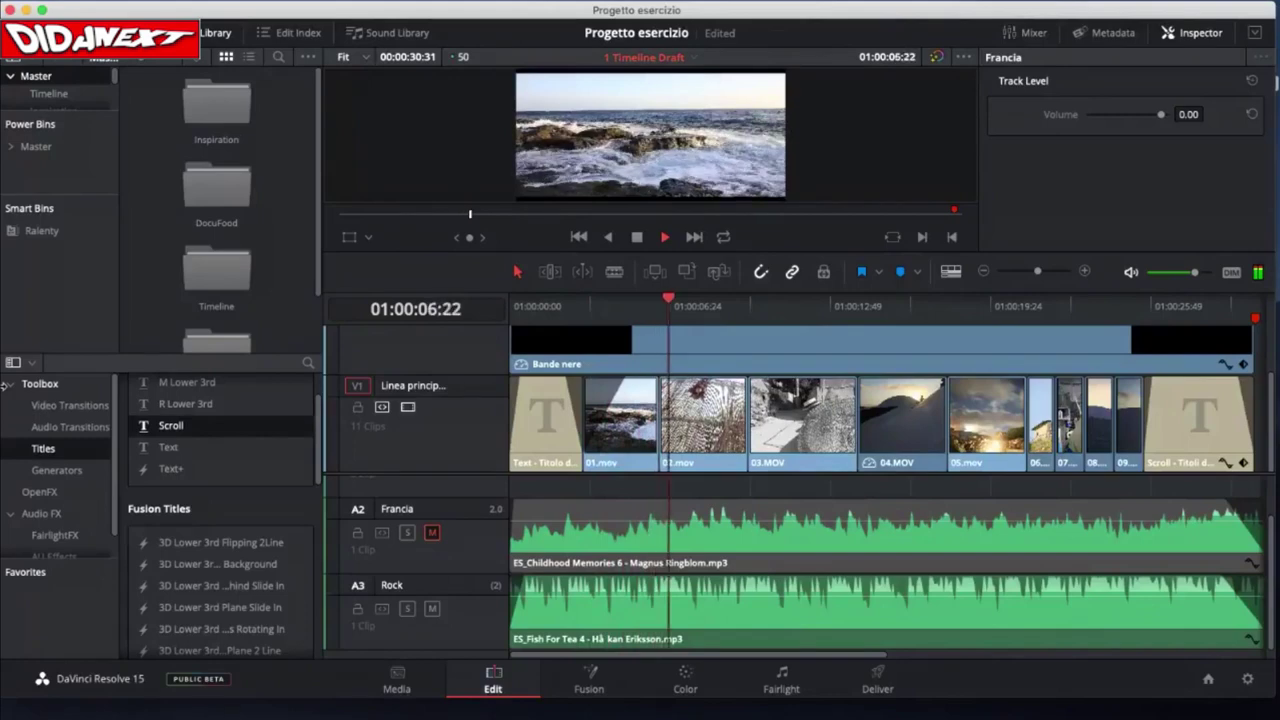
mouse_move(541, 716)
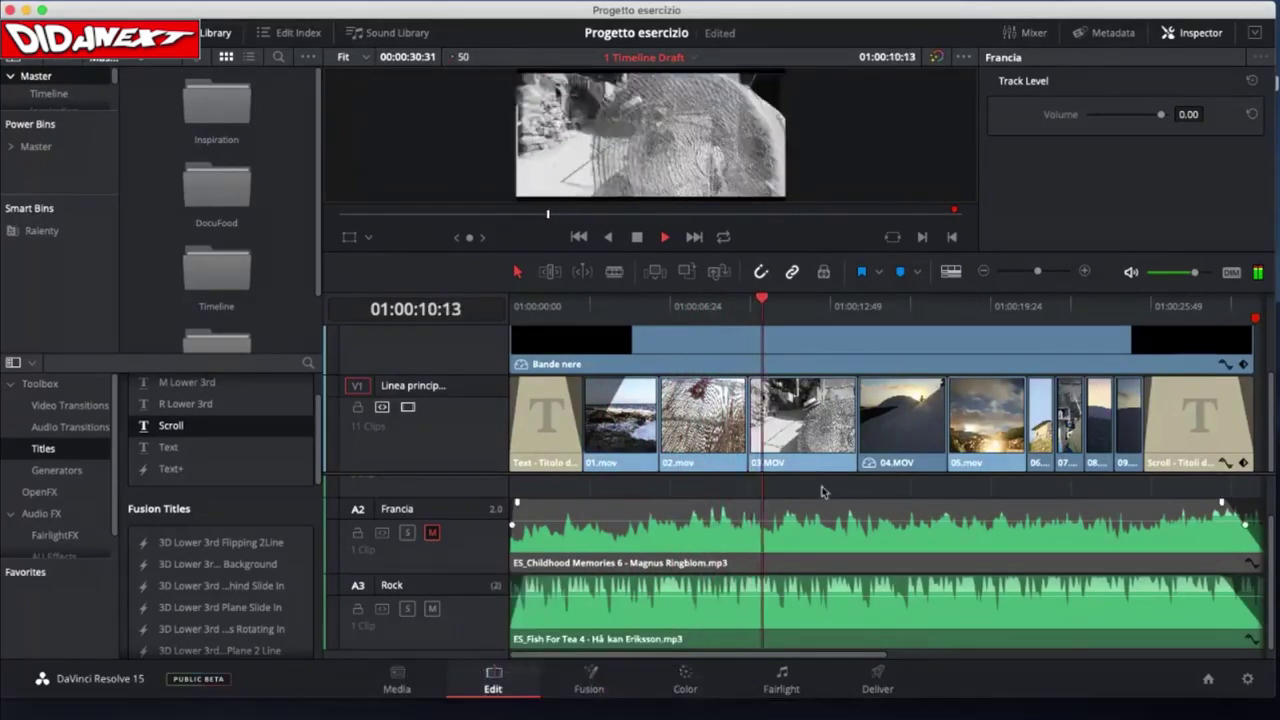
key("space")
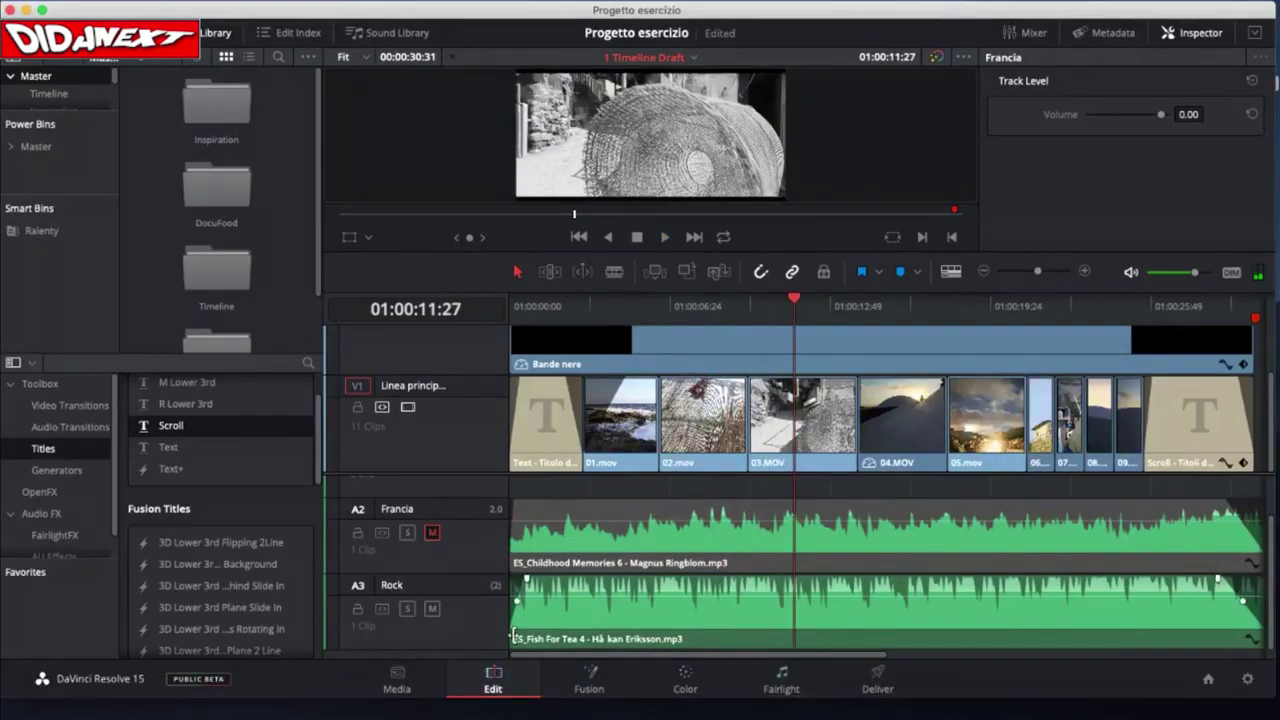
- Mute the Rock track, unmute Francia, and play the timeline from the start to hear the other music
left_click(432, 610)
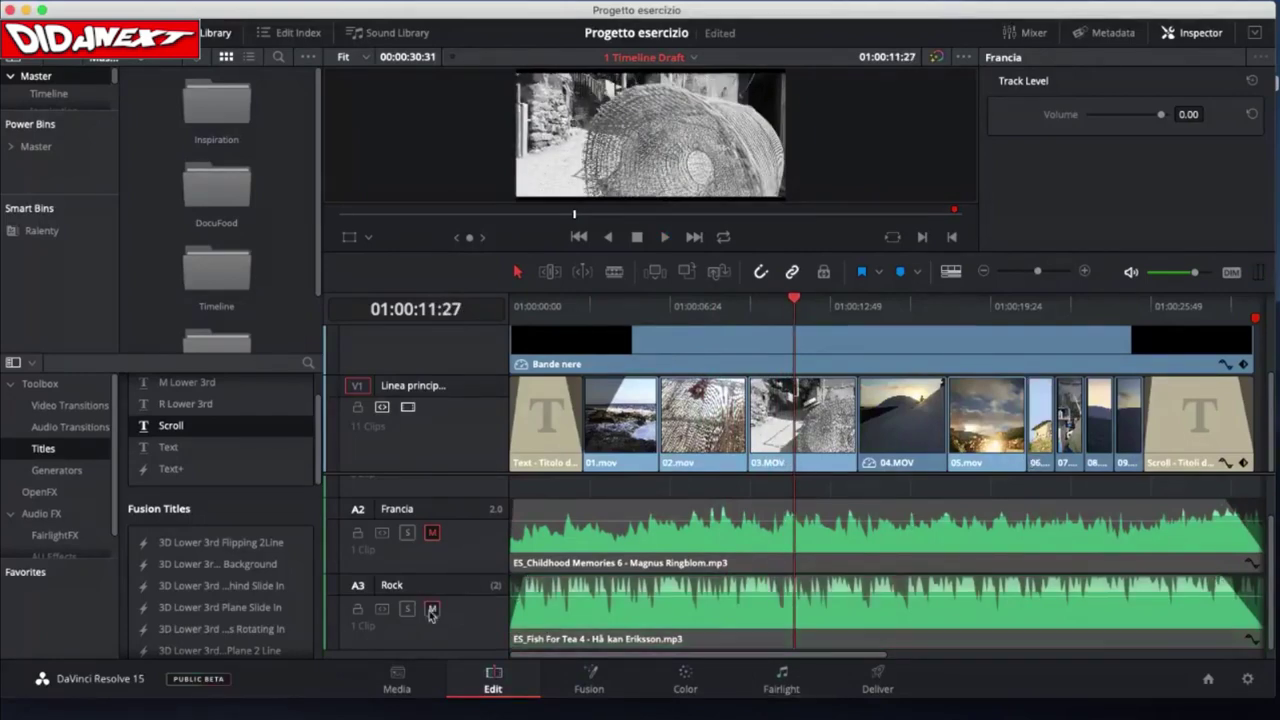
left_click(432, 533)
left_click(539, 305)
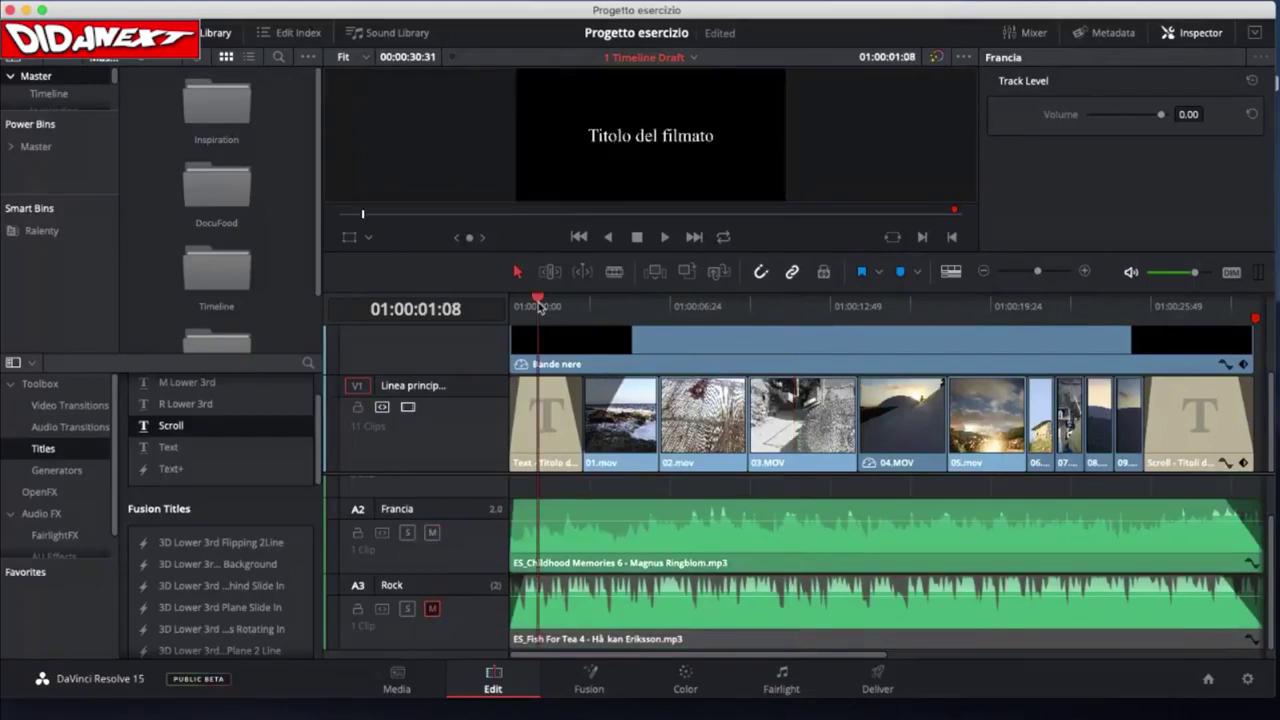
left_click_drag(539, 307, 508, 307)
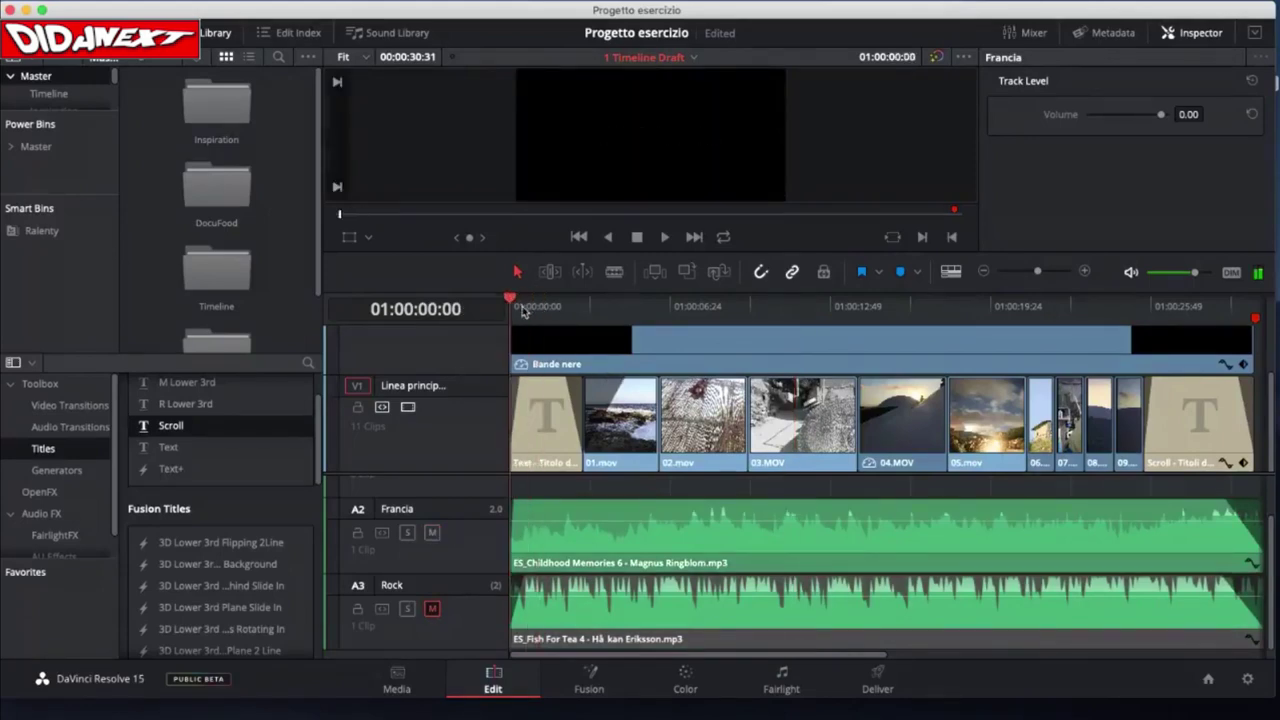
key("space")
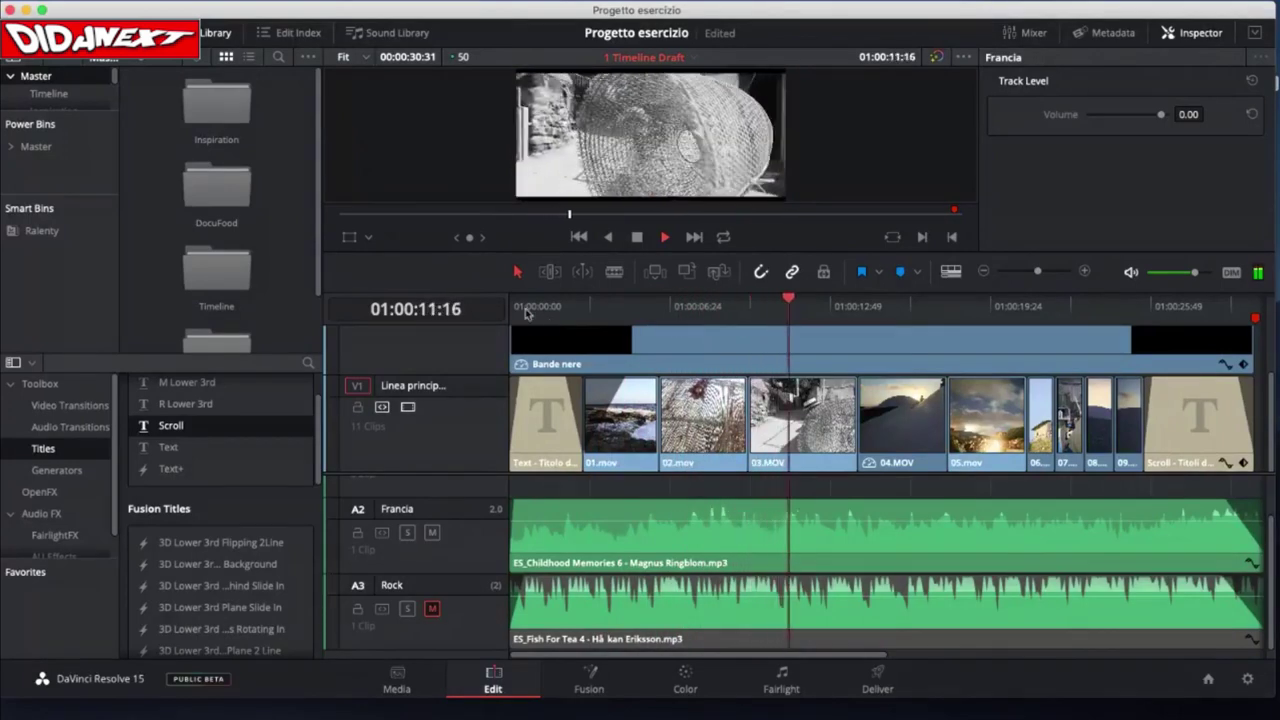
key("Home")
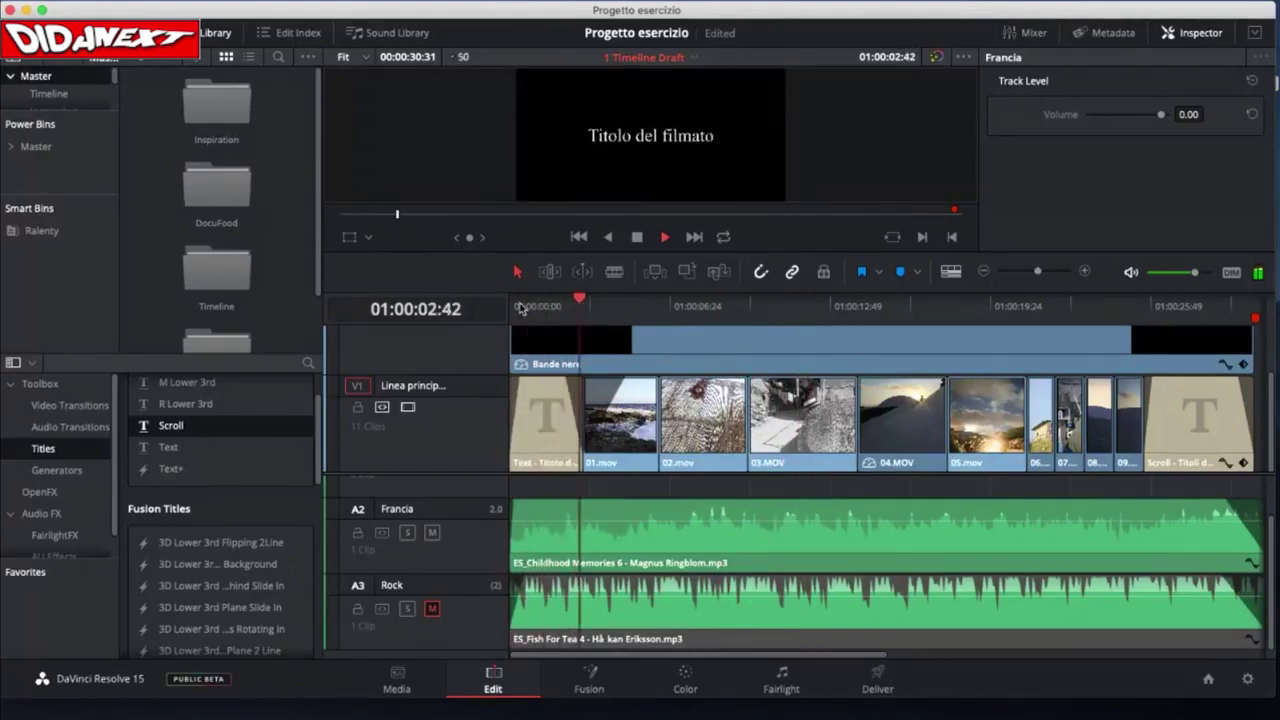
key("space")
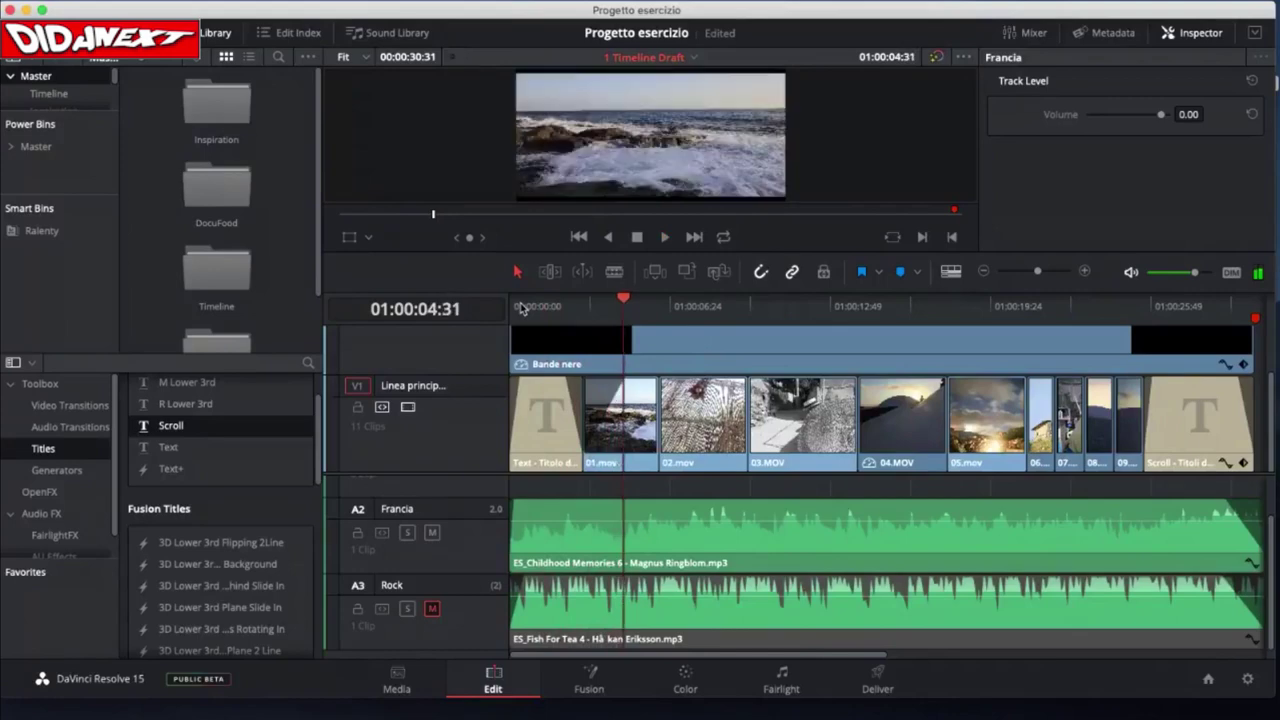
- Switch the mutes so that both music tracks, Francia and Rock, are unmuted
left_click(432, 532)
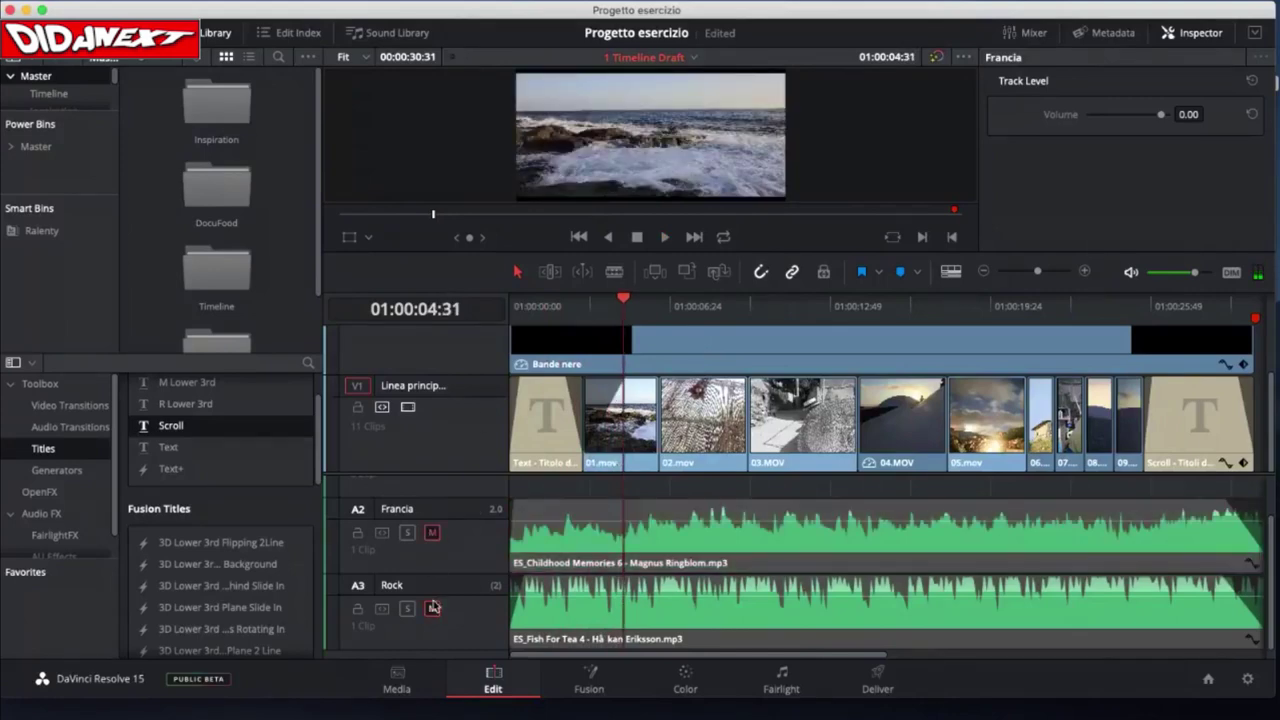
left_click(432, 607)
left_click(434, 535)
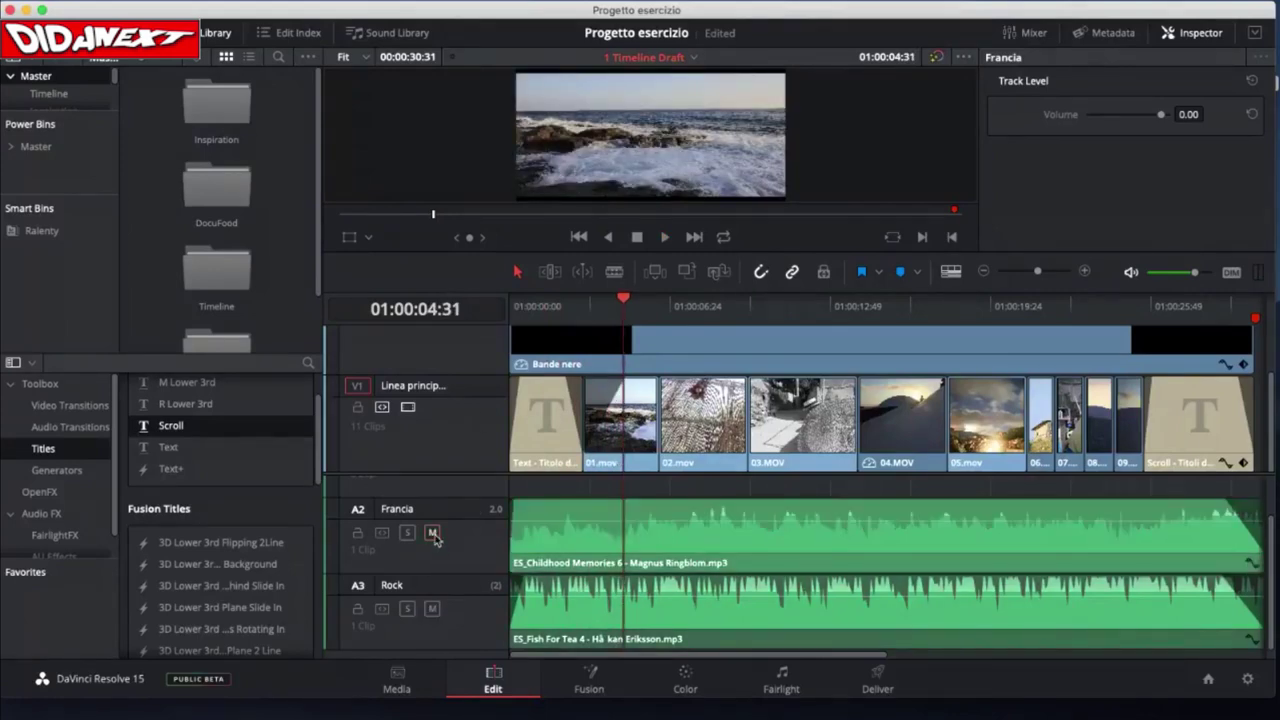
scroll(760, 521, "up", 2)
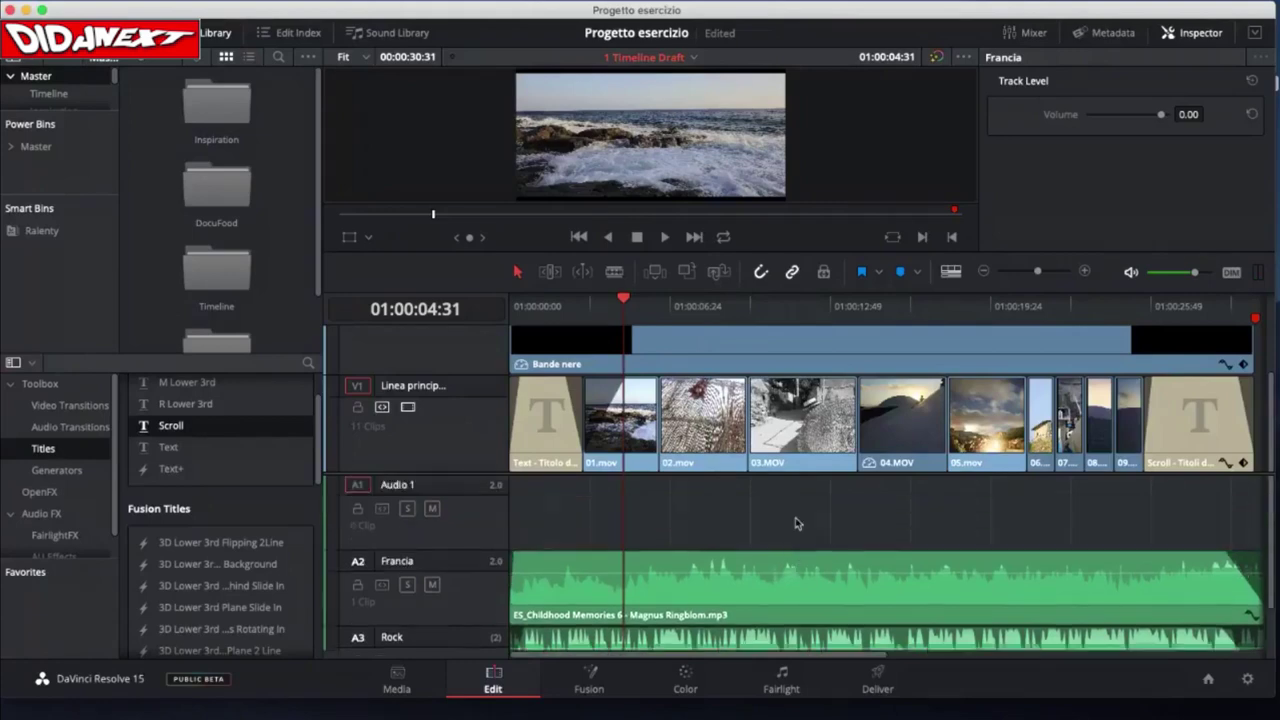
- Select the Bande nere clip on track V2, enlarge the bin list, and find the clip's source in the media pool
scroll(714, 523, "down", 2)
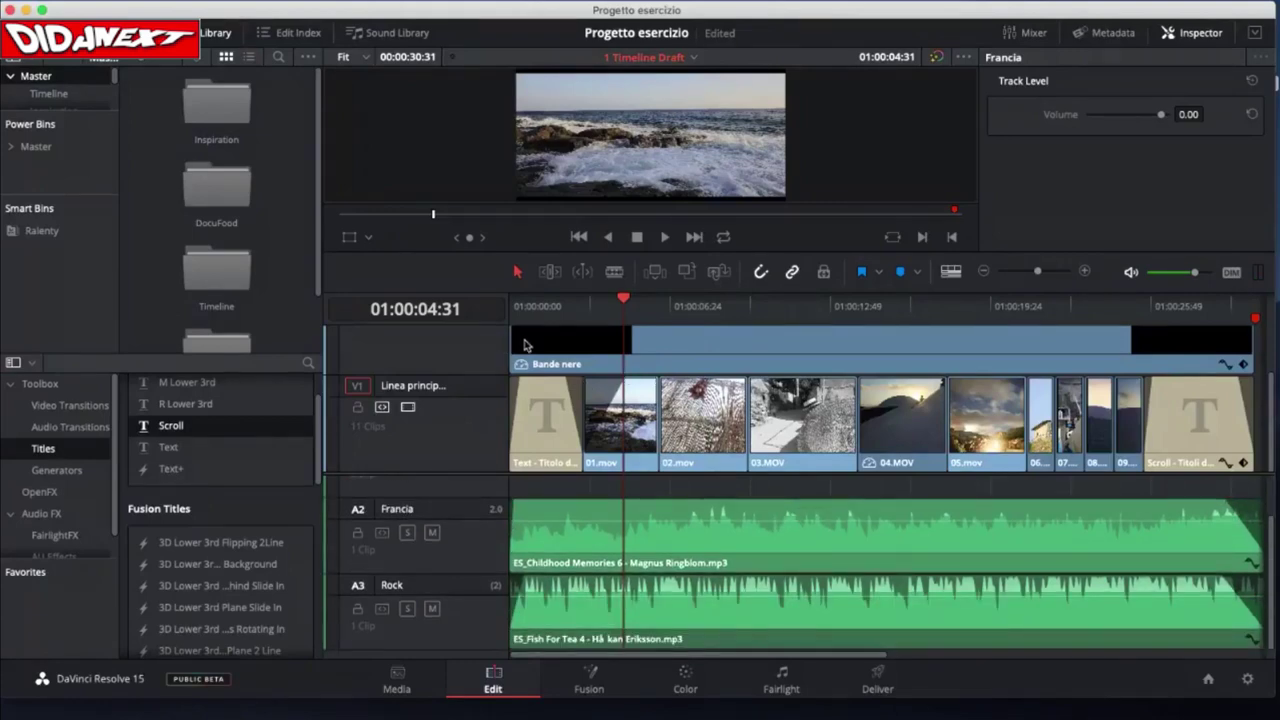
scroll(663, 362, "up", 2)
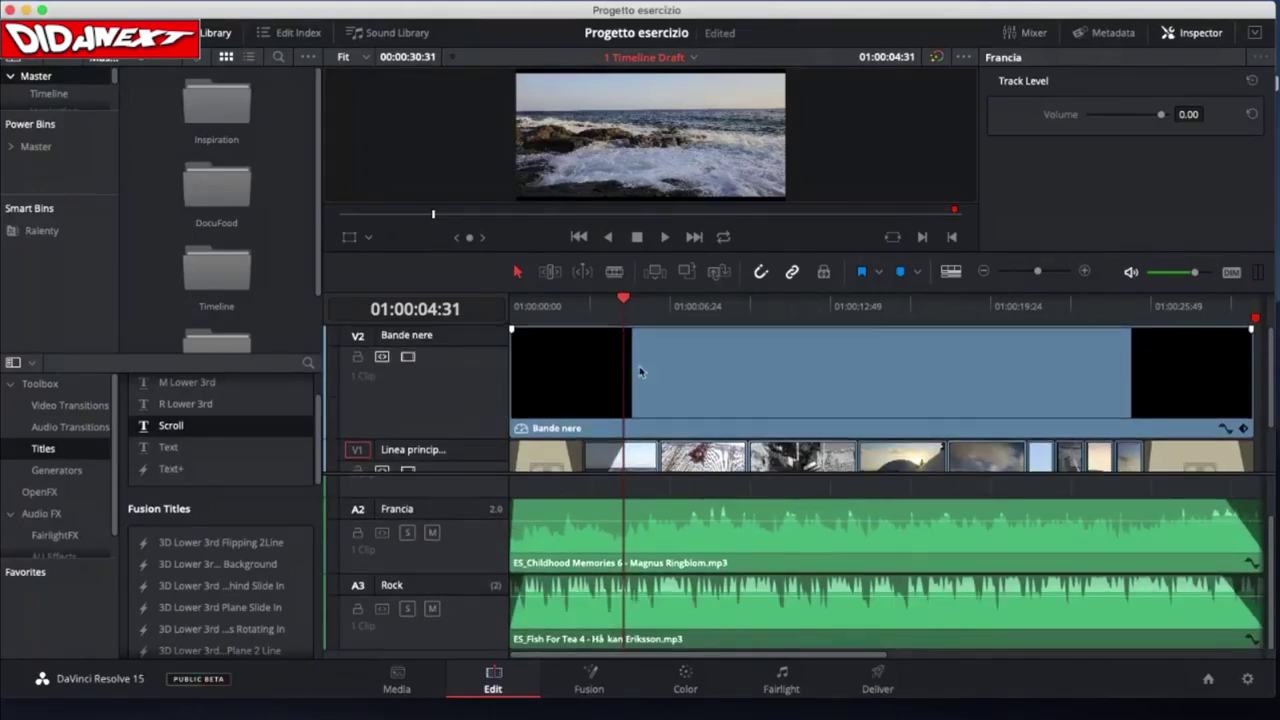
left_click(590, 372)
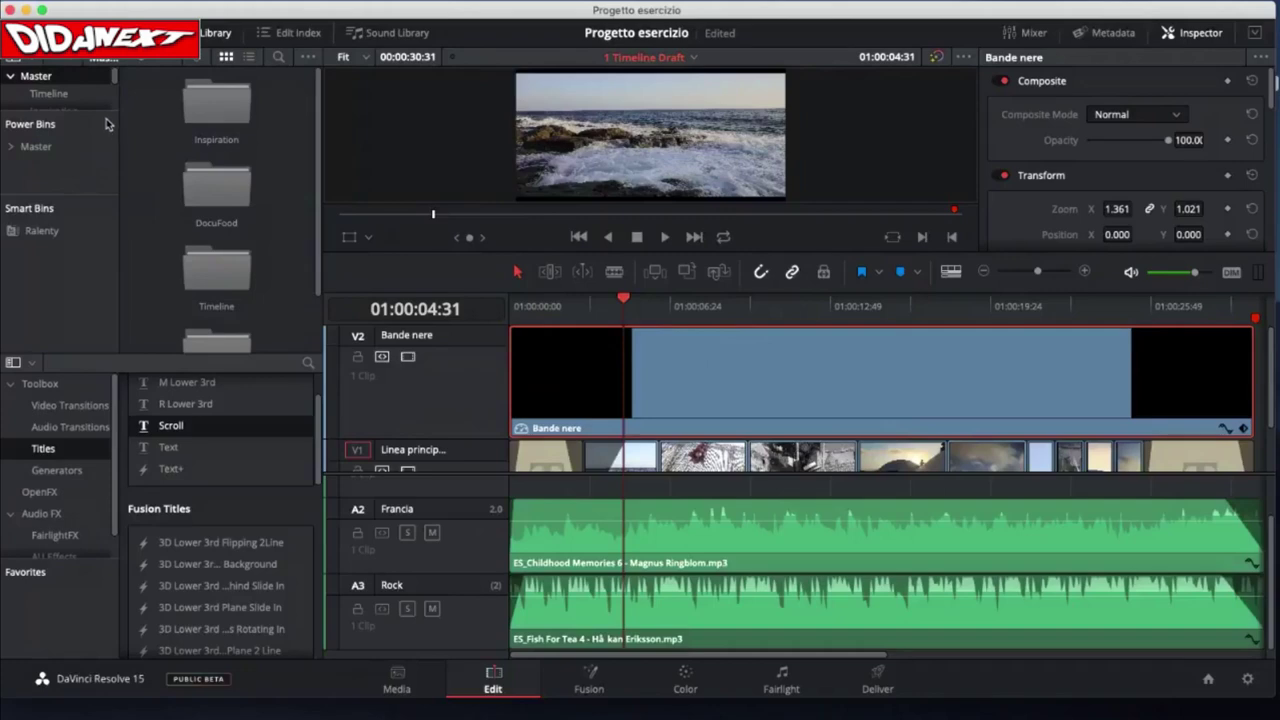
left_click_drag(109, 110, 103, 271)
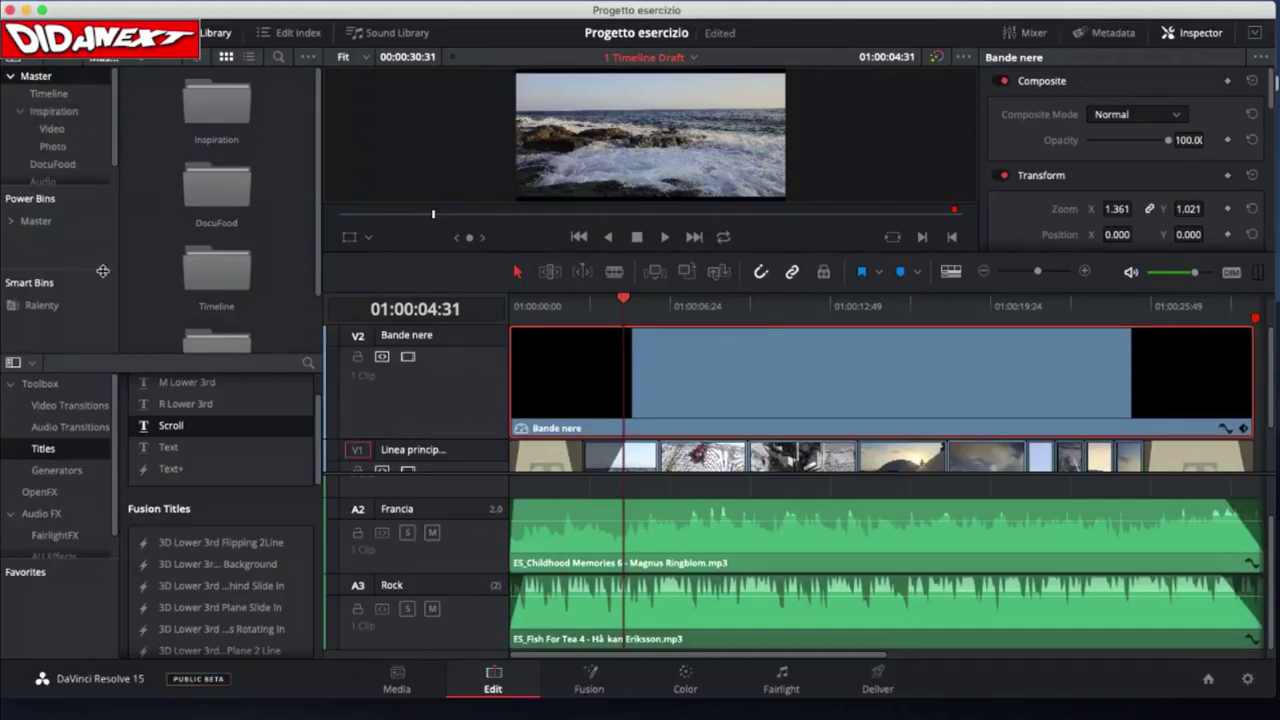
scroll(95, 140, "down", 1)
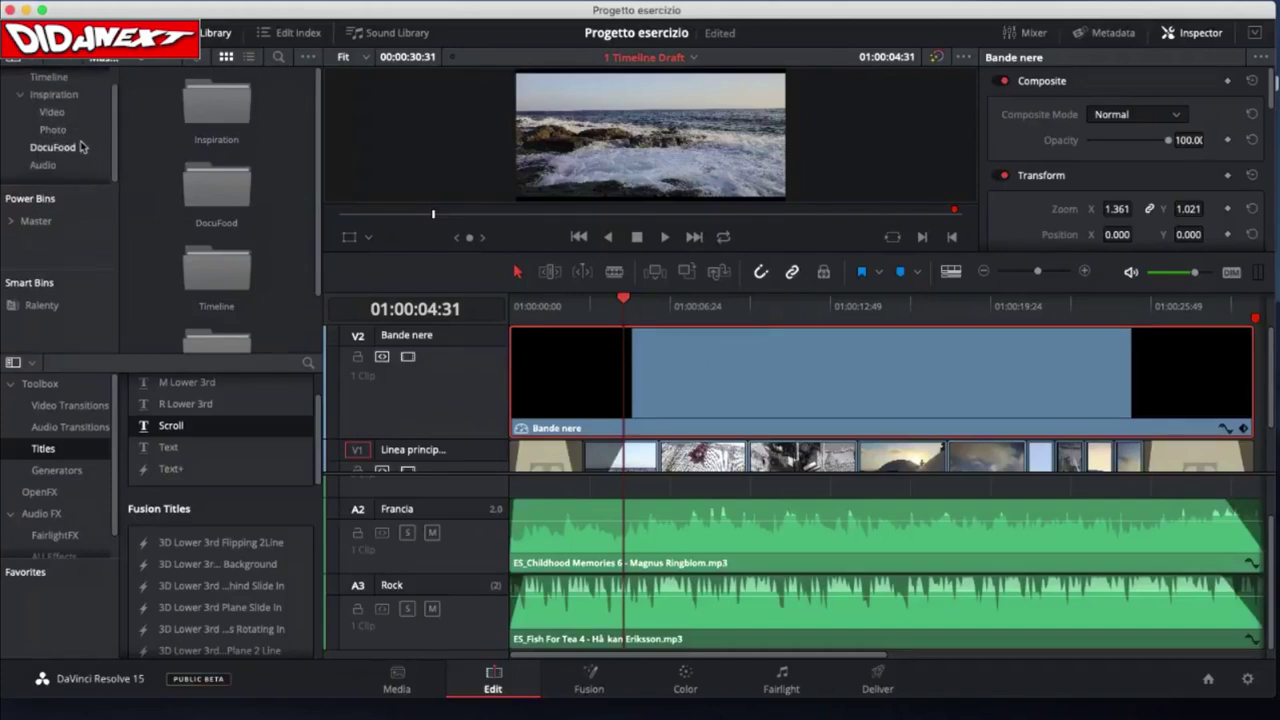
right_click(704, 380)
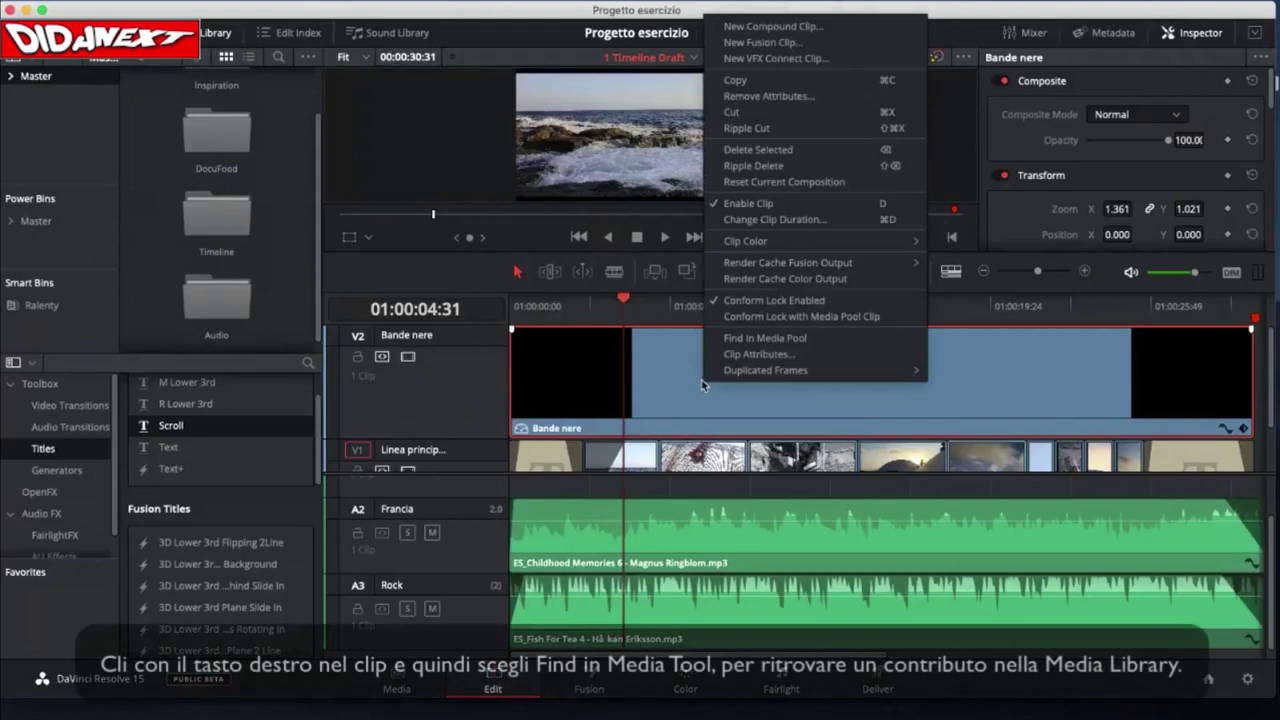
left_click(765, 339)
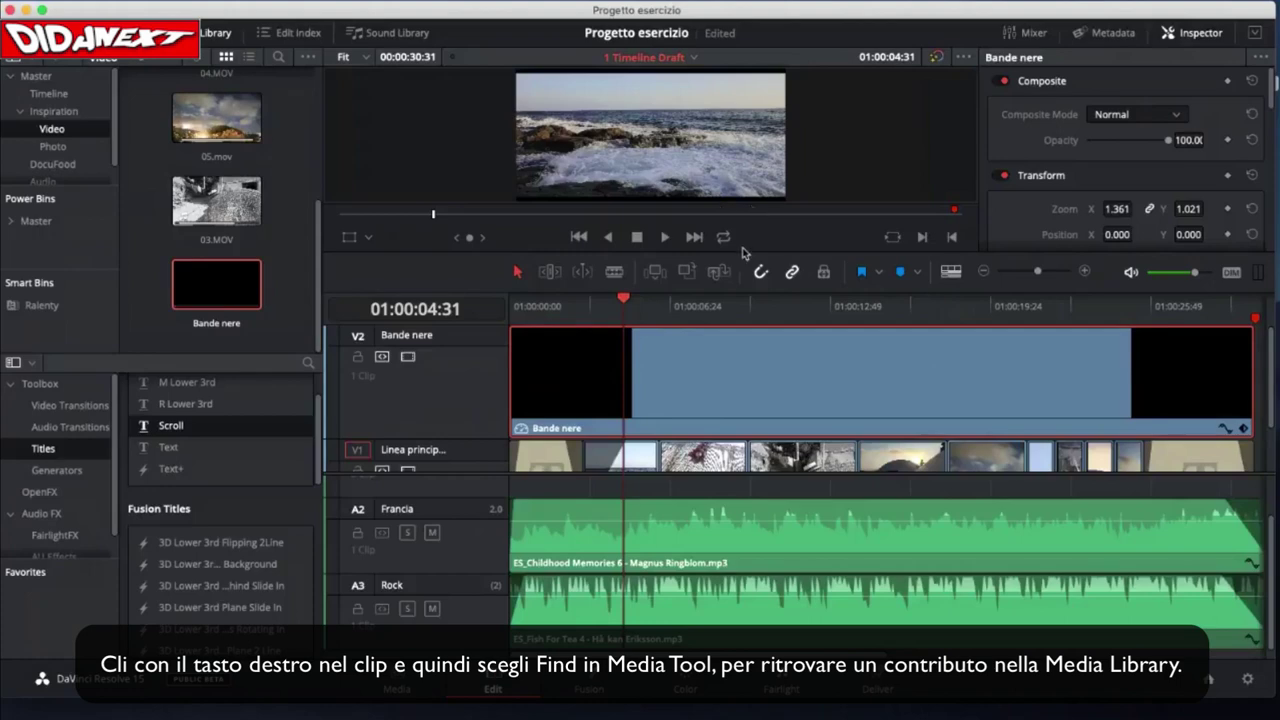
- Enlarge the viewer by lowering the timeline's upper edge, and give the video tracks more room above the audio tracks
left_click_drag(742, 256, 746, 370)
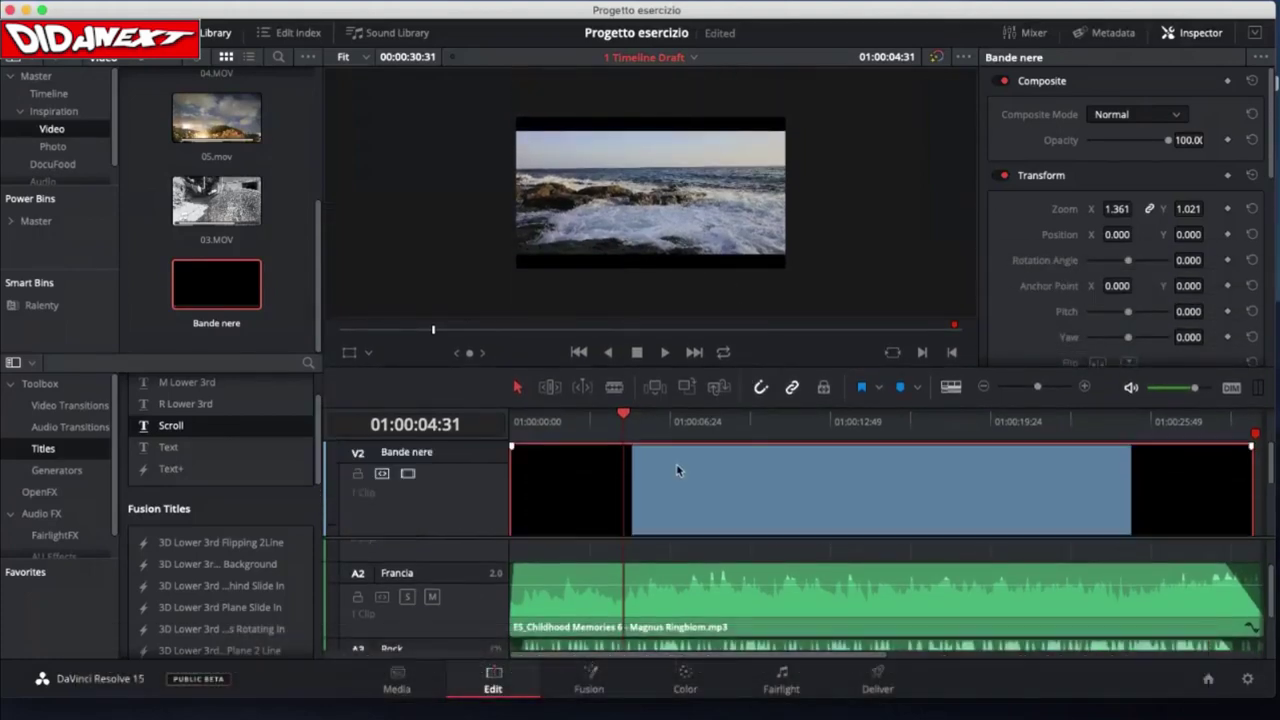
scroll(676, 463, "up", 2)
scroll(676, 463, "down", 1)
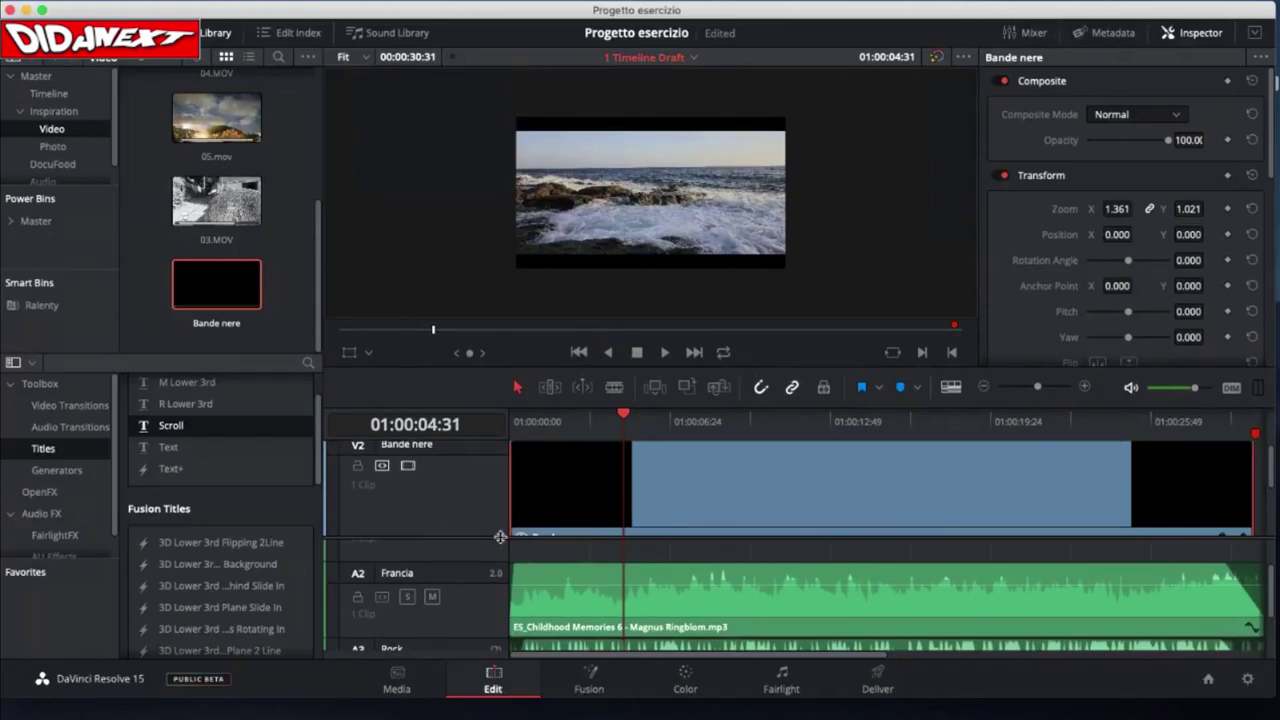
left_click_drag(496, 541, 493, 569)
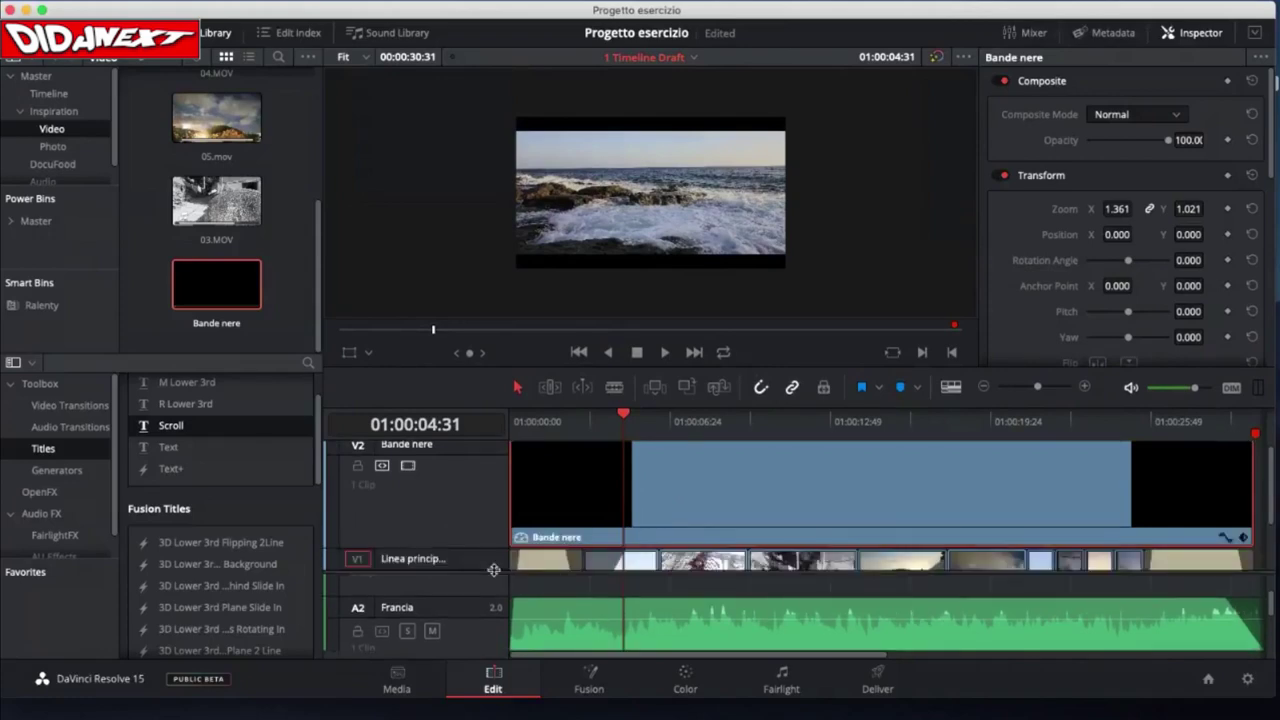
- Switch the timeline to the compact clip view without thumbnails, and resize the tracks so V1, V2 and A1 to A3 all fit
left_click(958, 389)
left_click(900, 511)
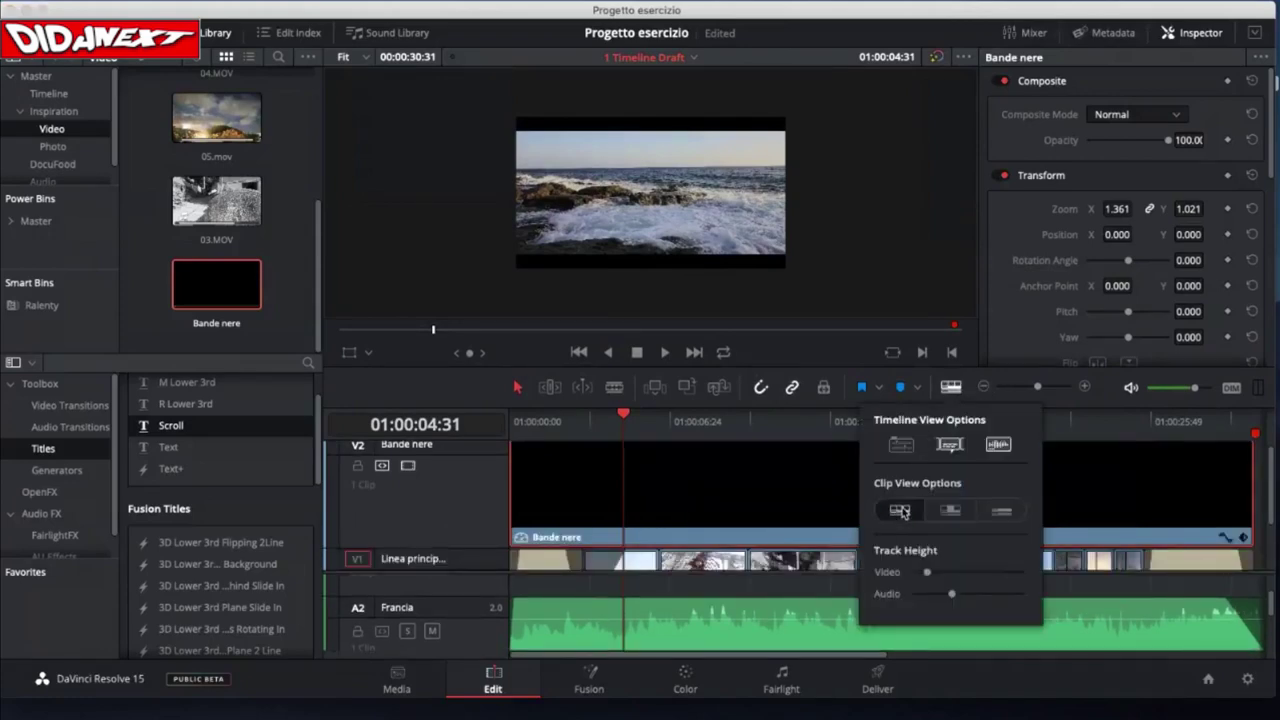
left_click(1001, 513)
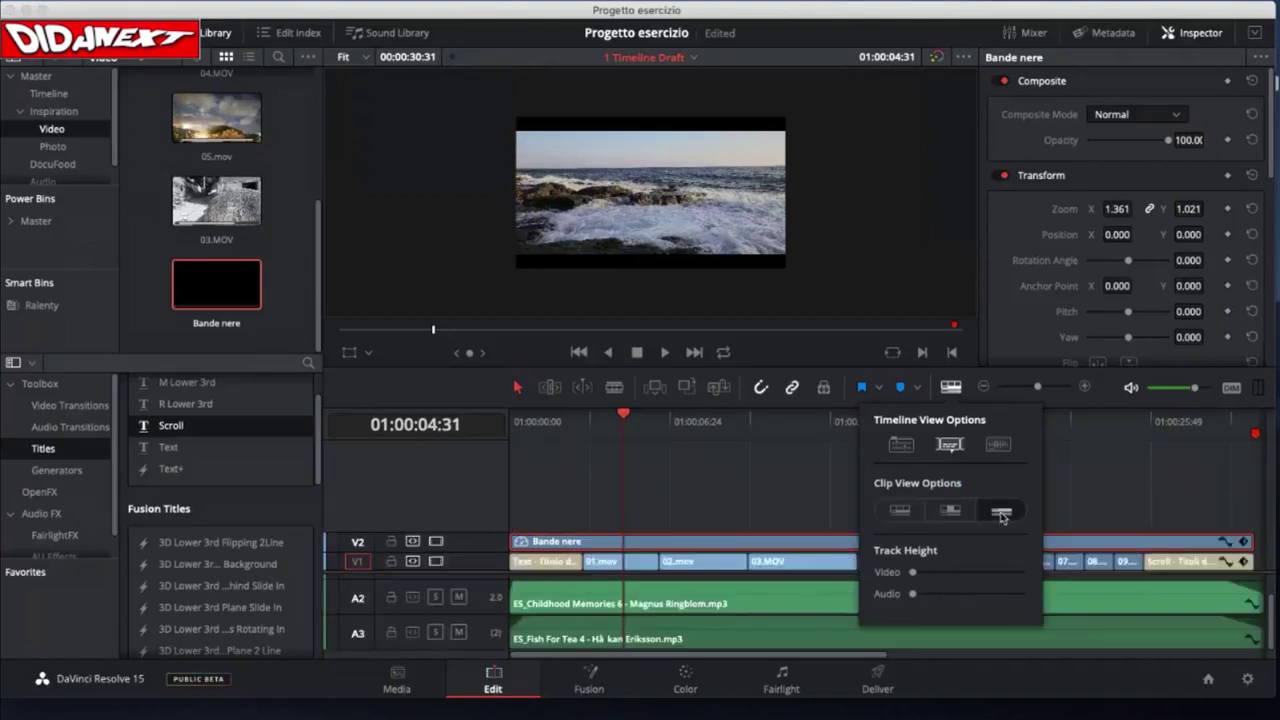
left_click(838, 438)
left_click(838, 438)
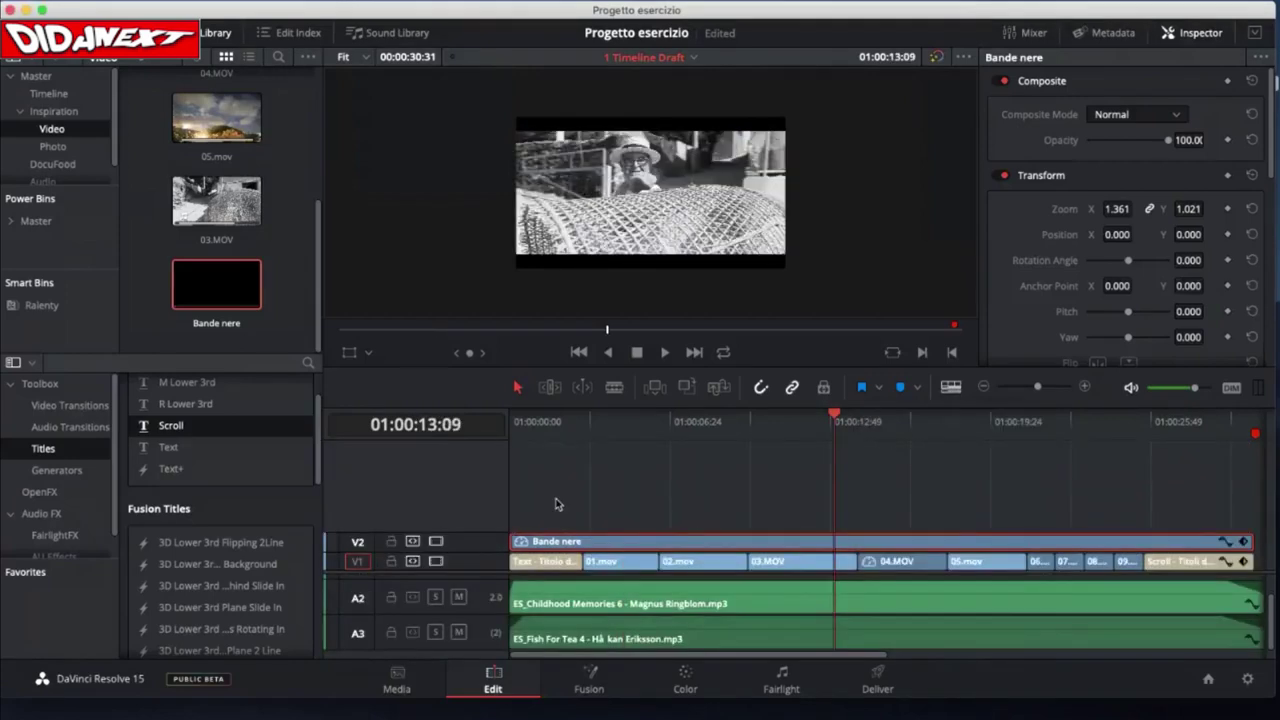
left_click_drag(503, 531, 503, 515)
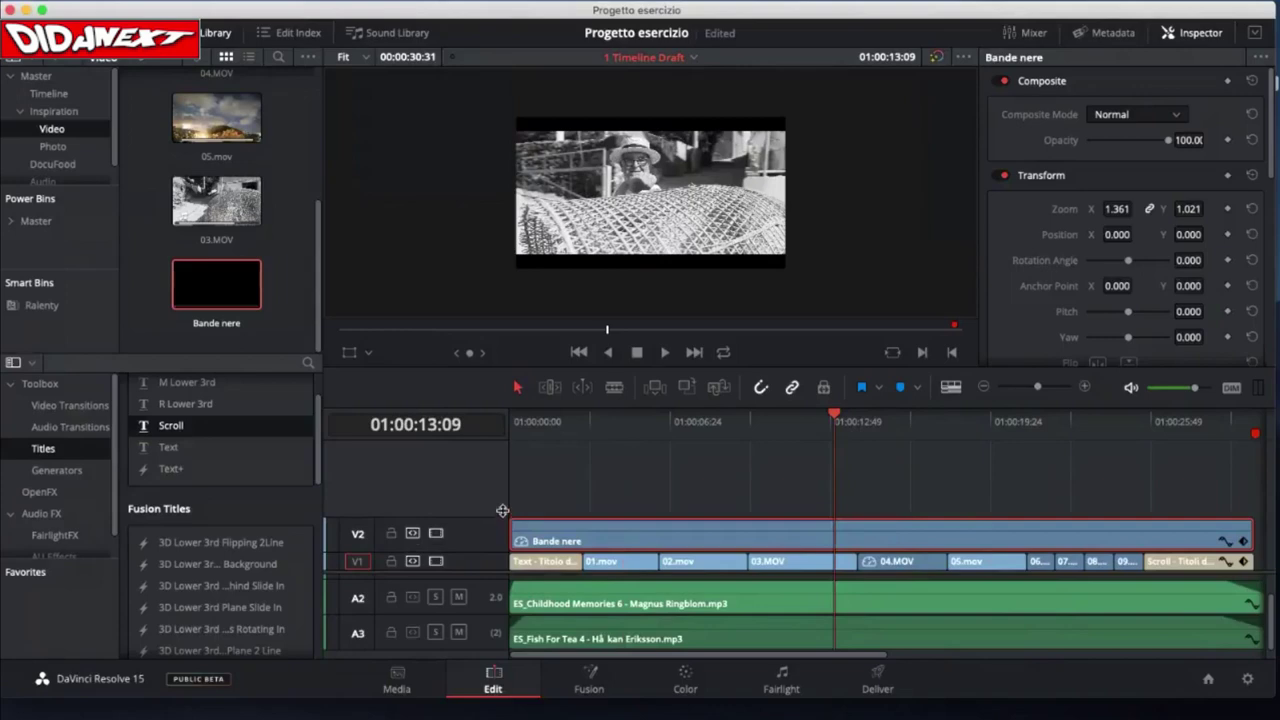
left_click_drag(496, 577, 499, 508)
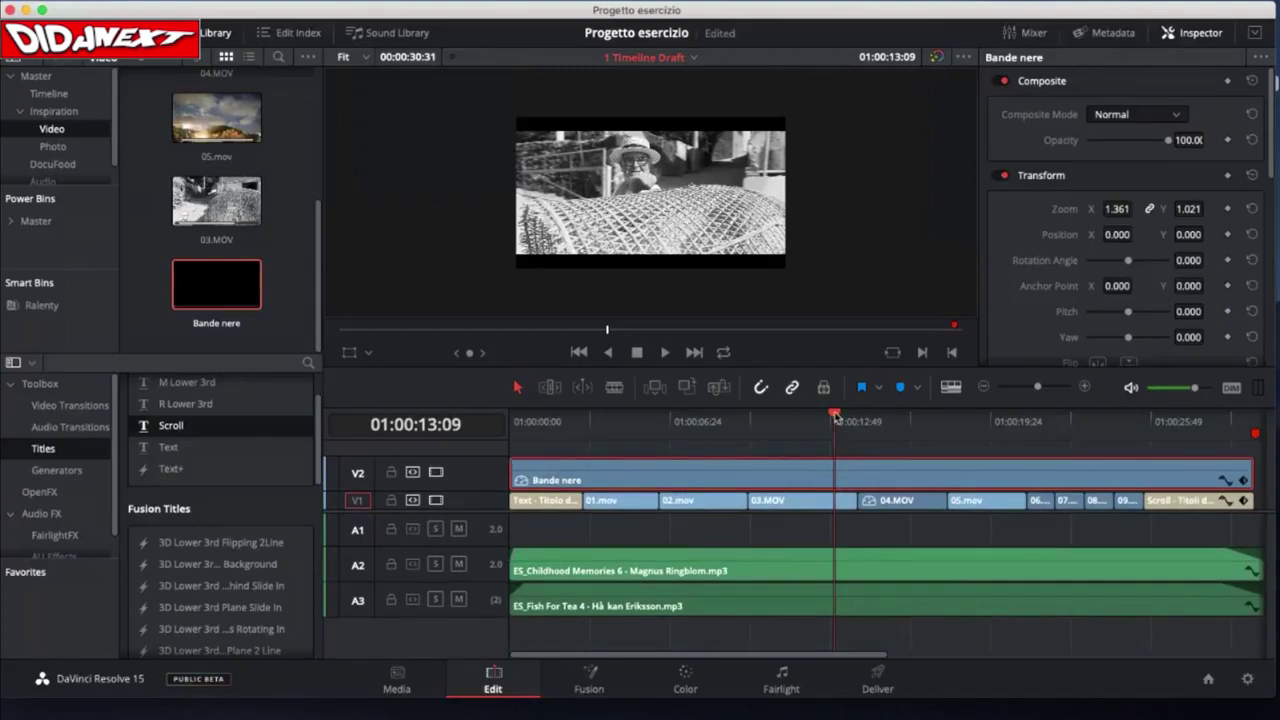
- Move the playhead to 01:00:06:03 at the start of 02.mov and zoom the viewer to 22%
left_click_drag(836, 418, 651, 428)
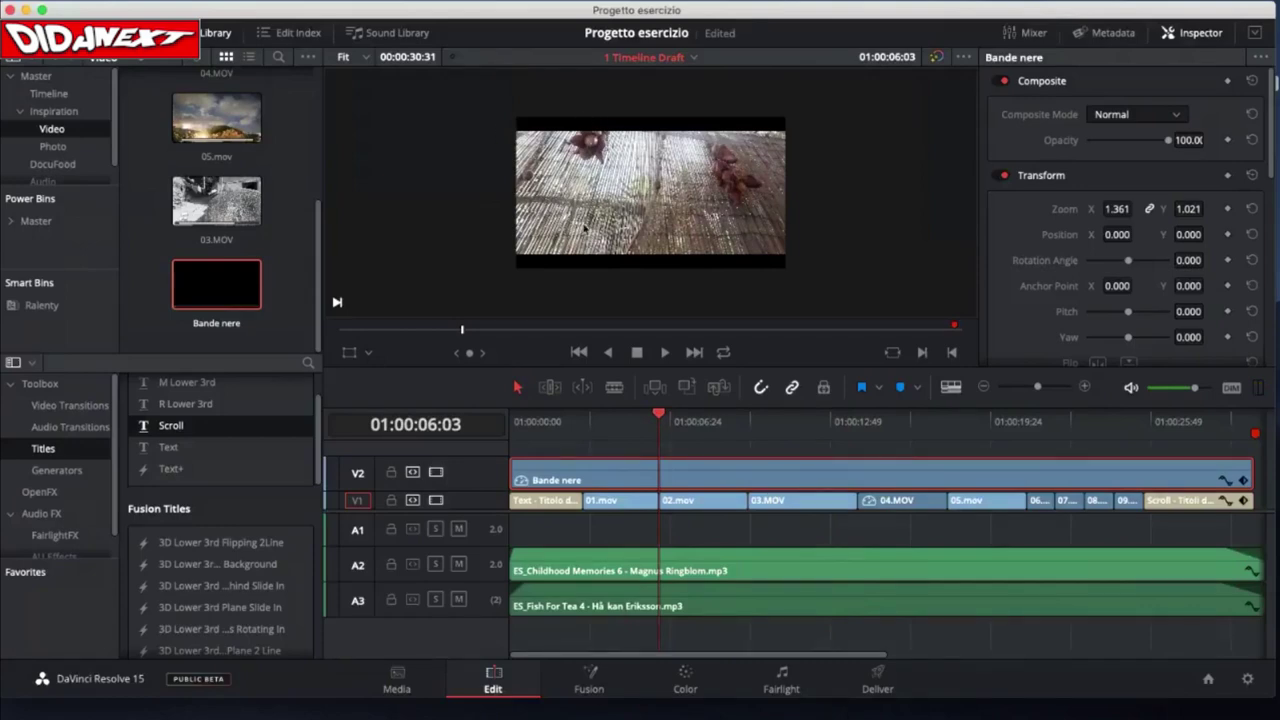
scroll(585, 228, "up", 2)
scroll(585, 228, "up", 2)
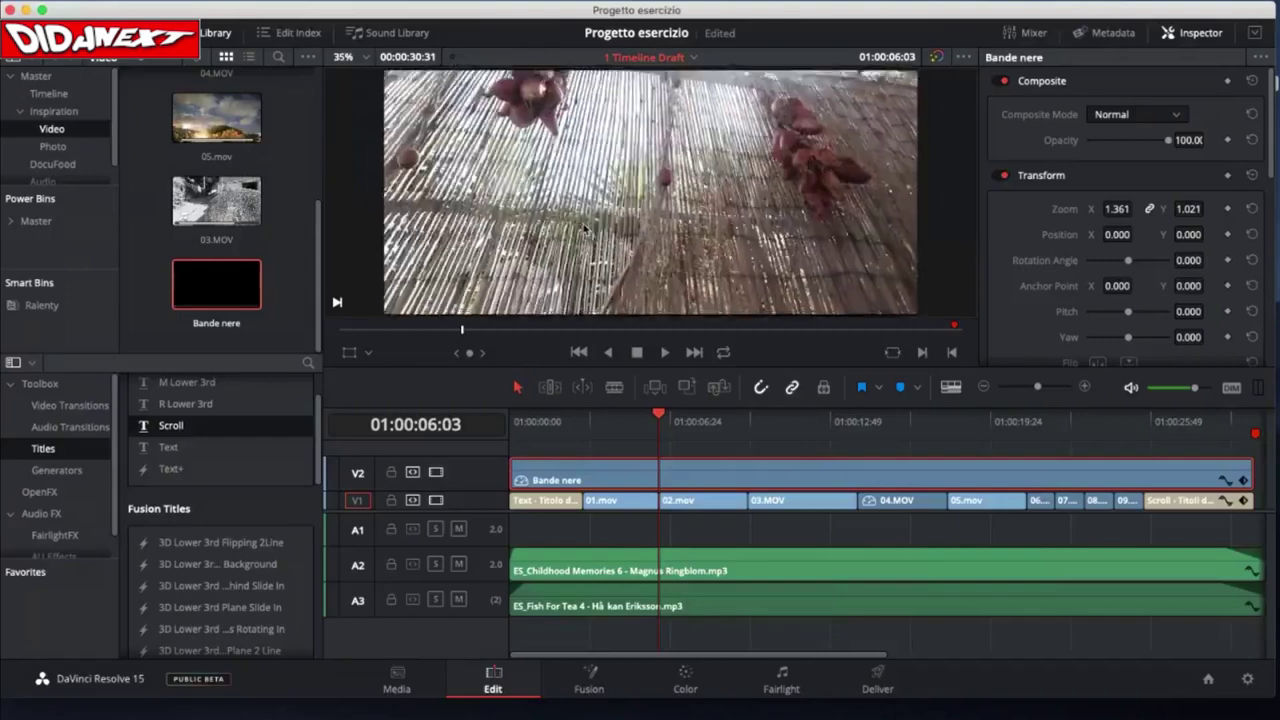
scroll(585, 228, "down", 3)
scroll(585, 228, "up", 3)
scroll(585, 228, "down", 2)
scroll(585, 228, "up", 1)
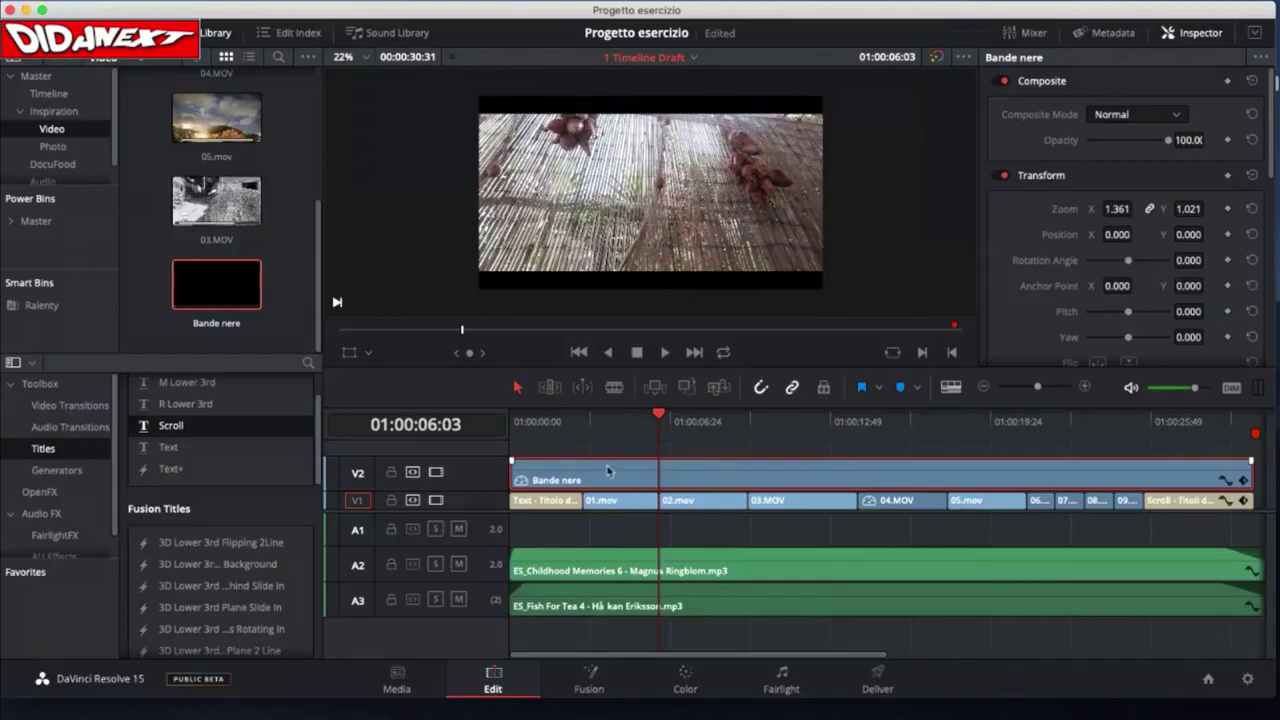
- Delete the Bande nere clip from track V2 and undo the deletion
key("BackSpace")
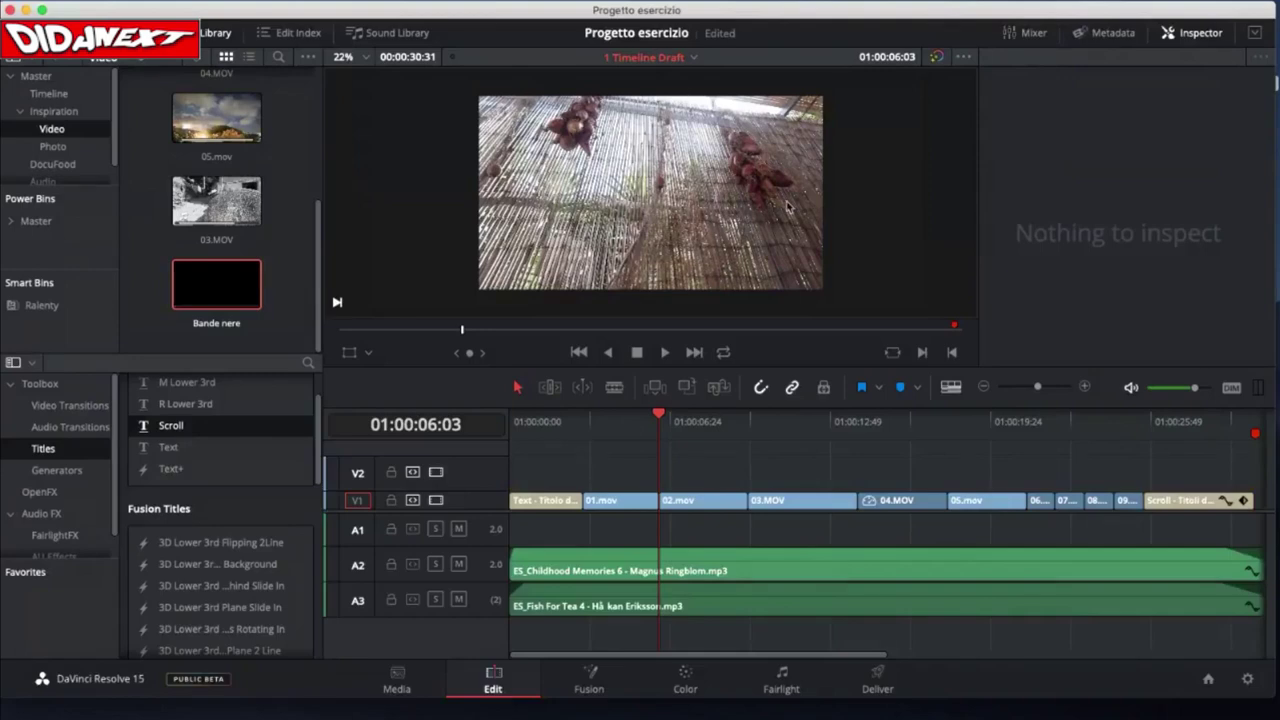
key("ctrl+z")
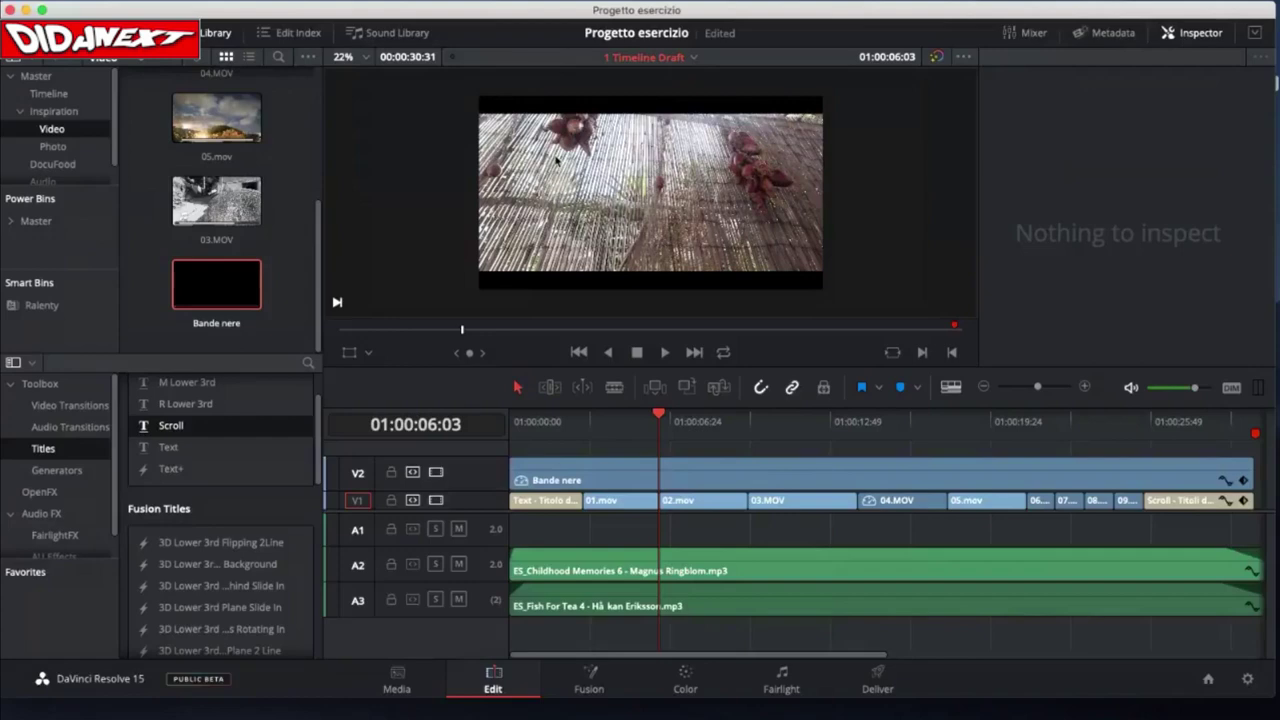
- Mute the Francia audio track on A2
key("alt+m")
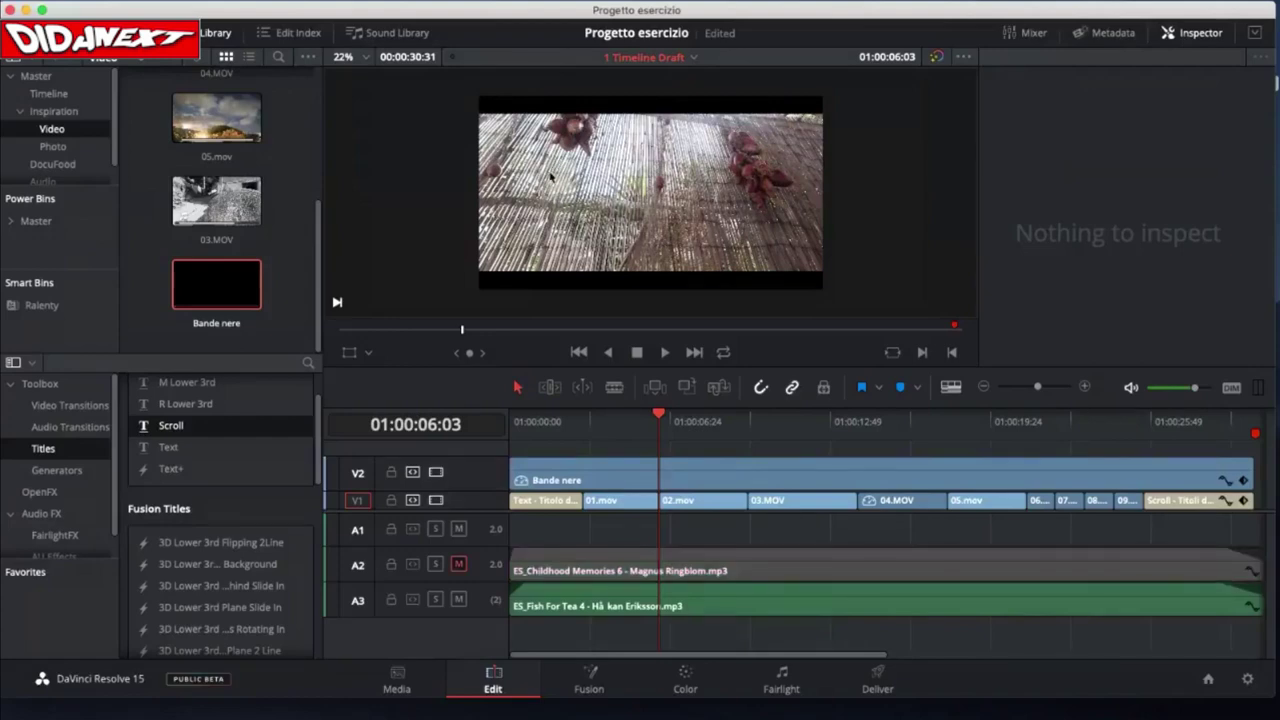
- Remove the Bande nere clip from V2, restore it once to compare the frame, and delete it again
left_click(620, 470)
key("Delete")
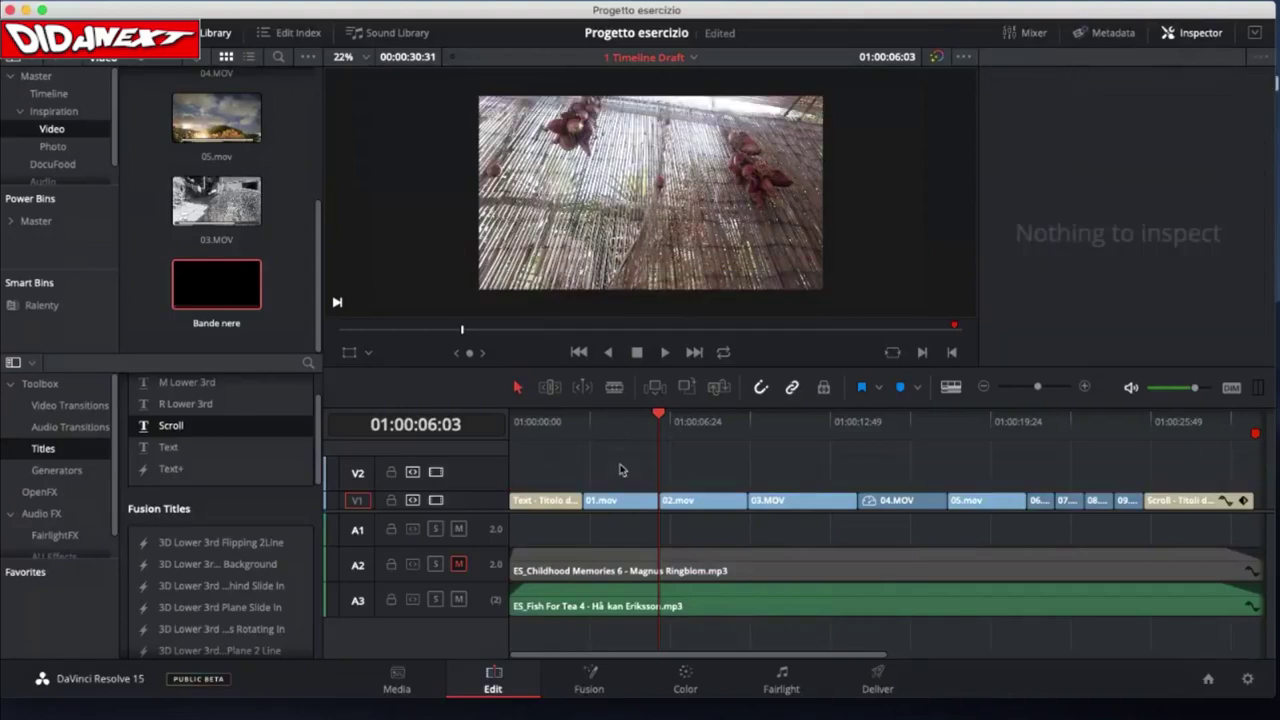
key("ctrl+z")
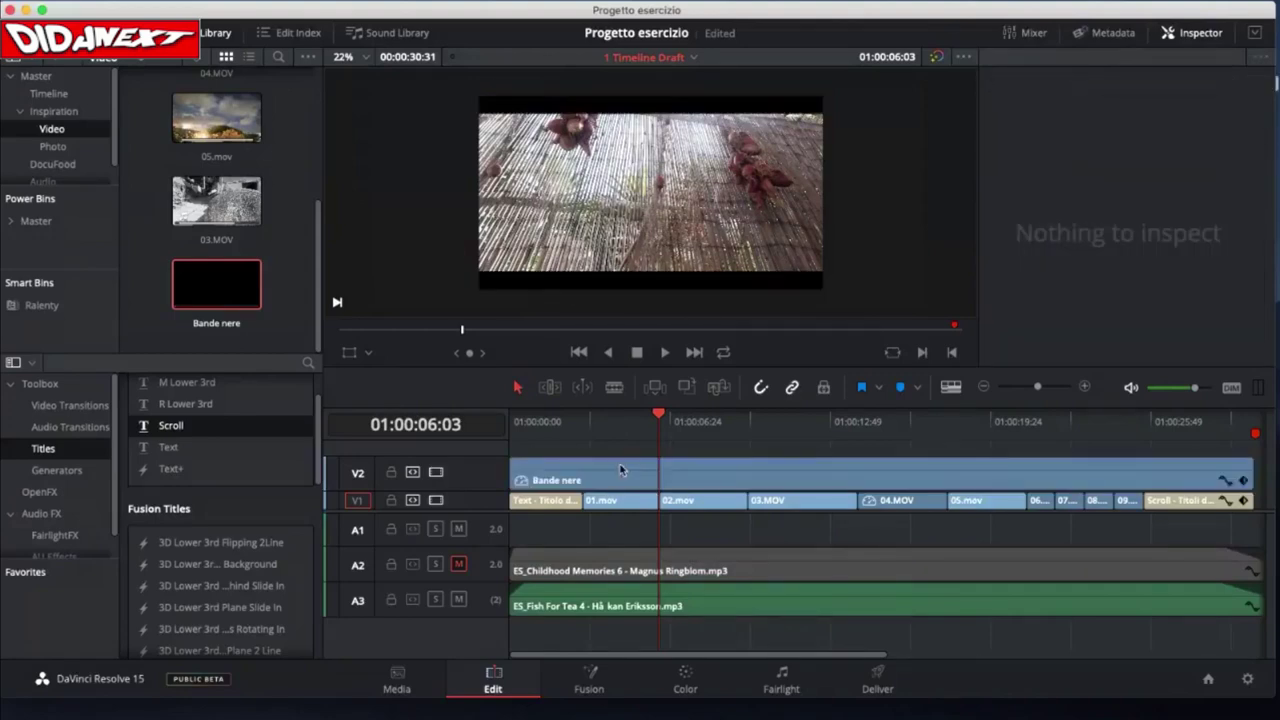
left_click(620, 470)
key("Delete")
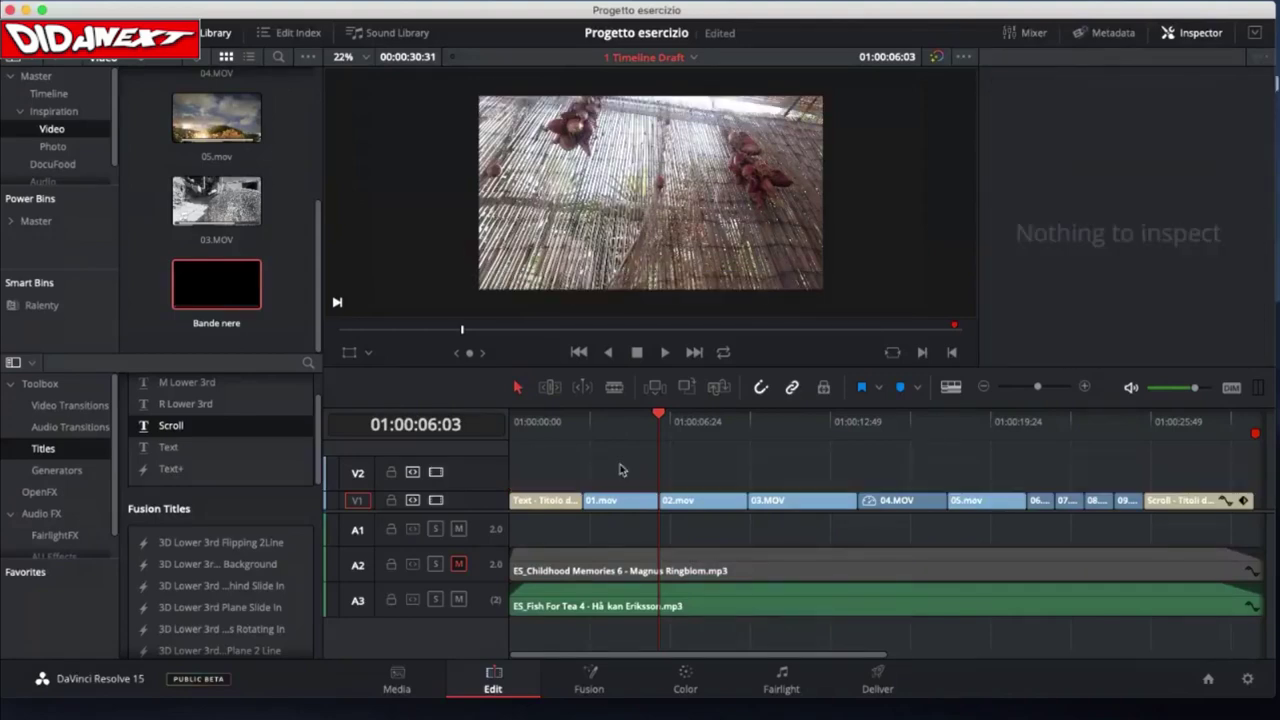
- Add Bande nere from the media pool to V2 at the timeline start and check it over the title and 01.mov
left_click_drag(660, 418, 478, 430)
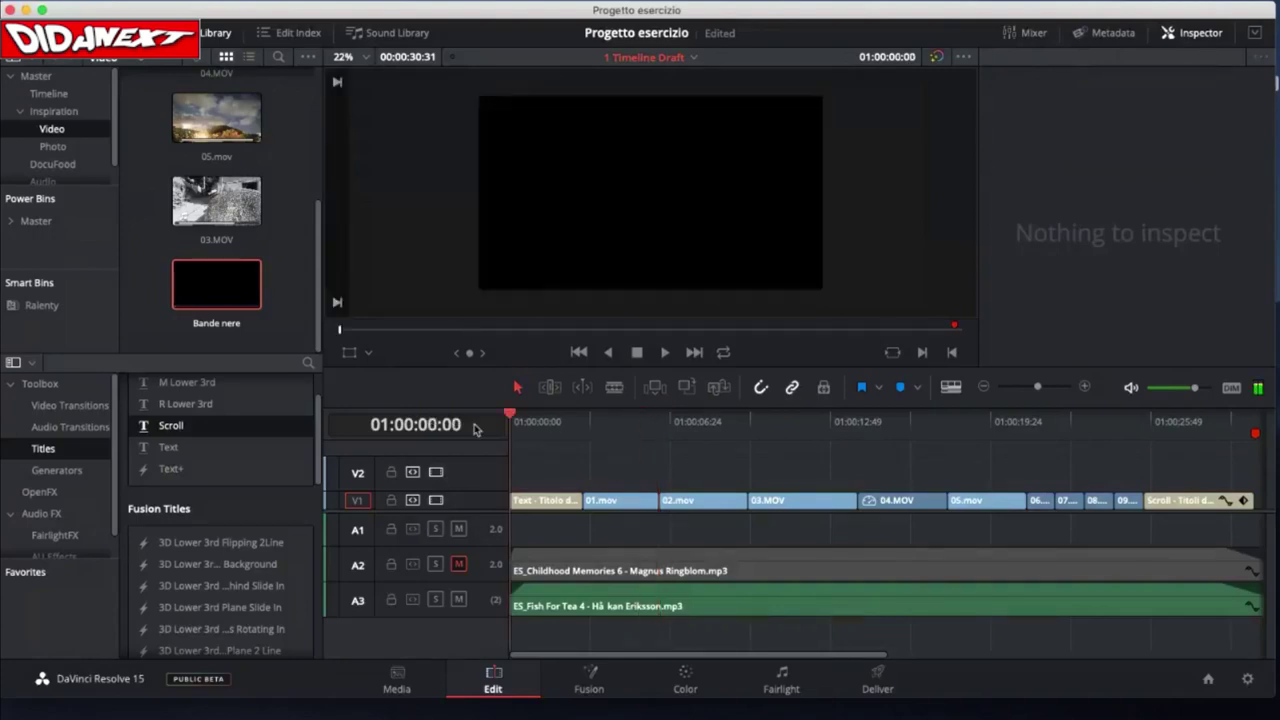
left_click_drag(200, 285, 587, 465)
left_click_drag(549, 470, 1199, 440)
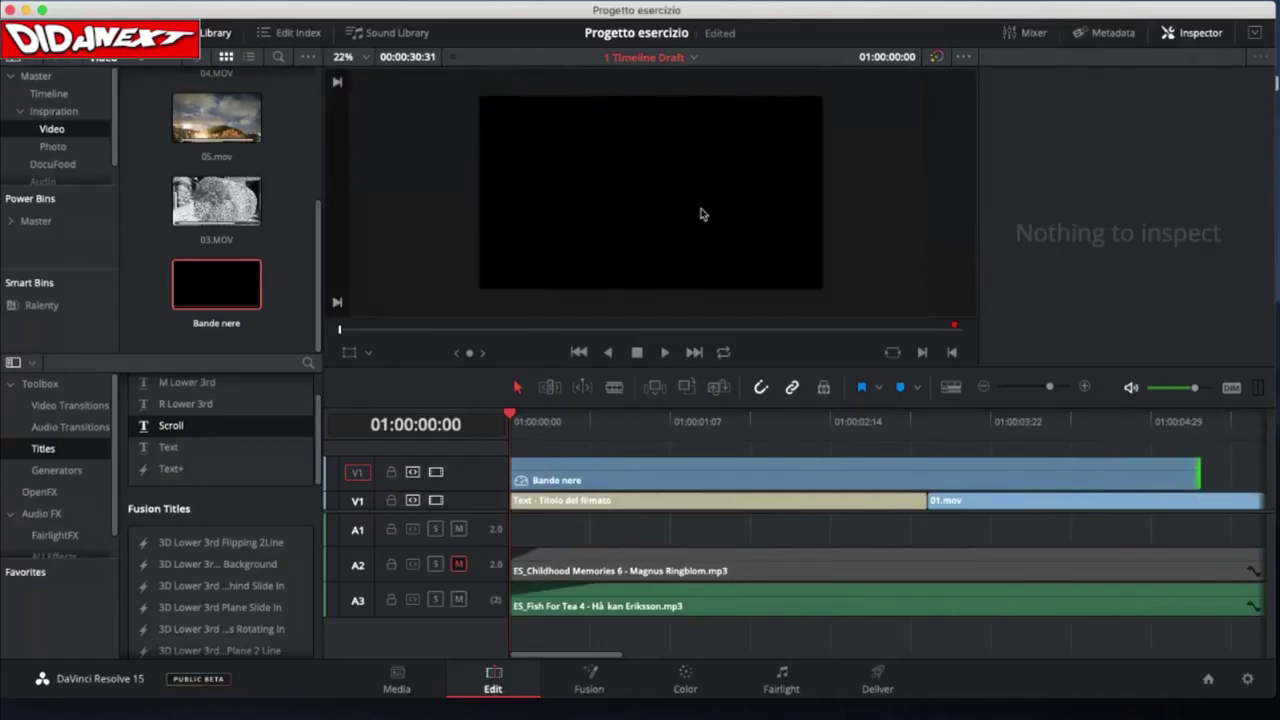
left_click(661, 421)
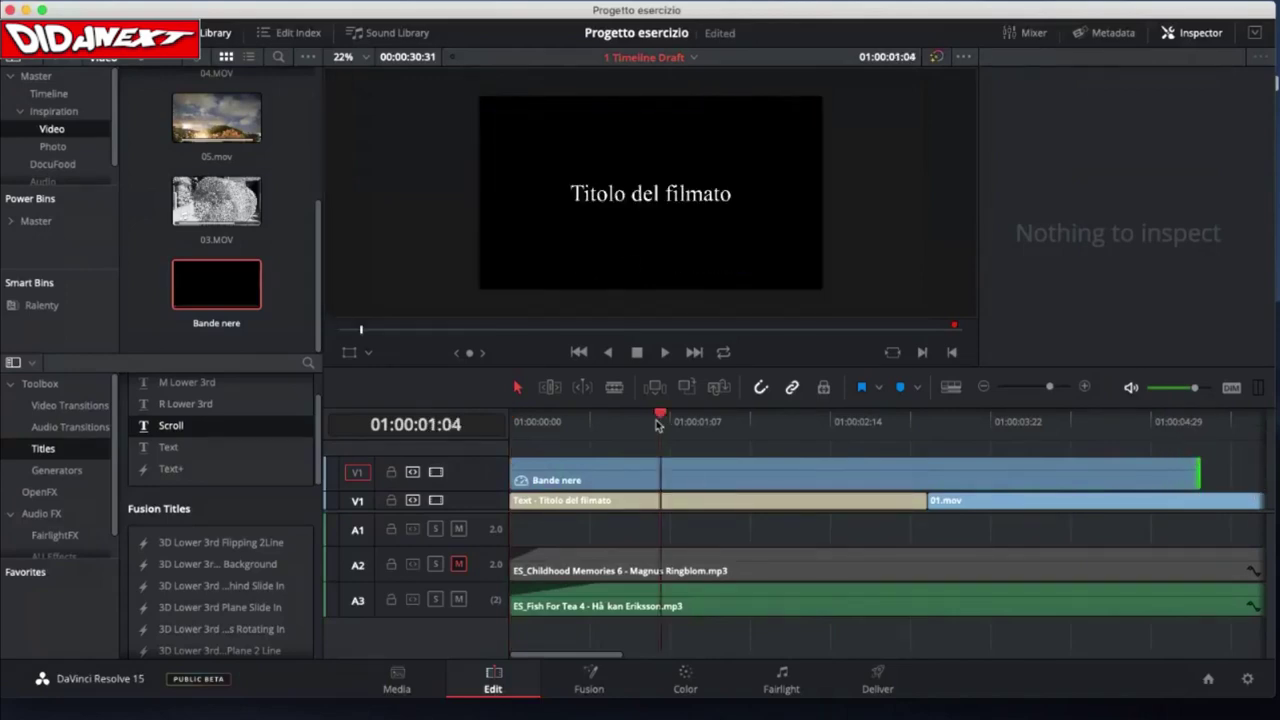
left_click(1051, 418)
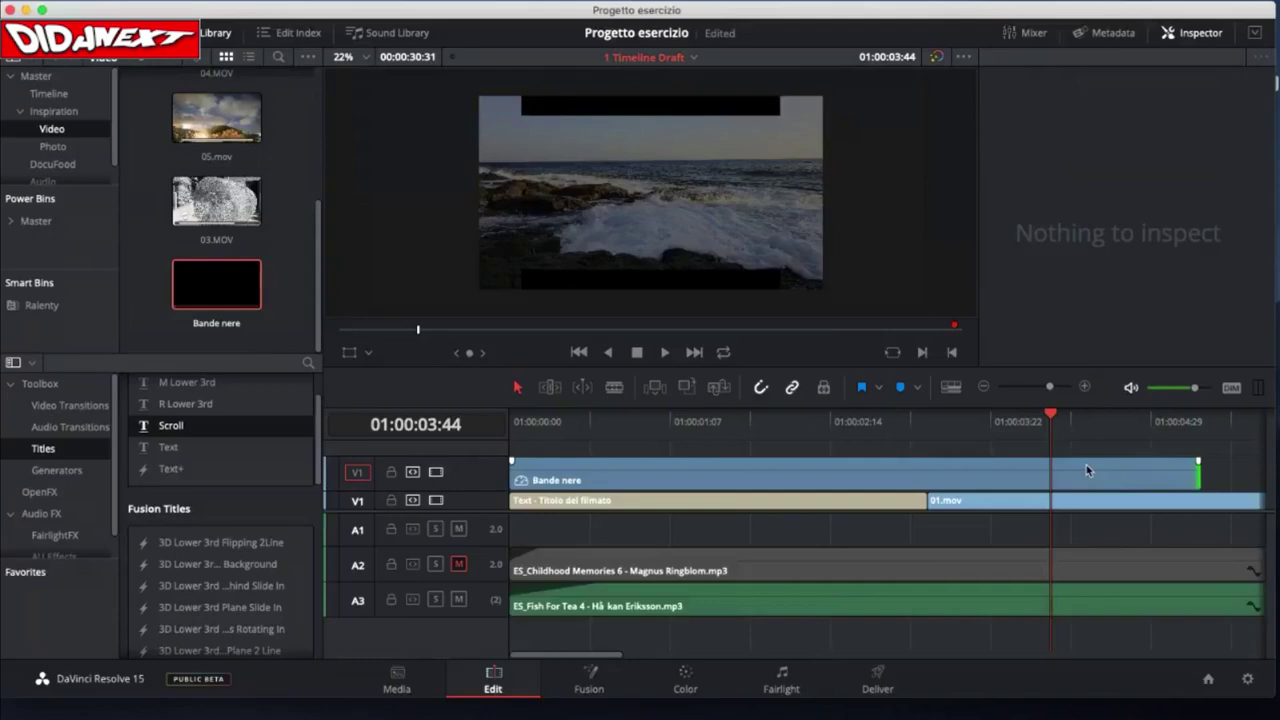
left_click_drag(1050, 424, 1087, 446)
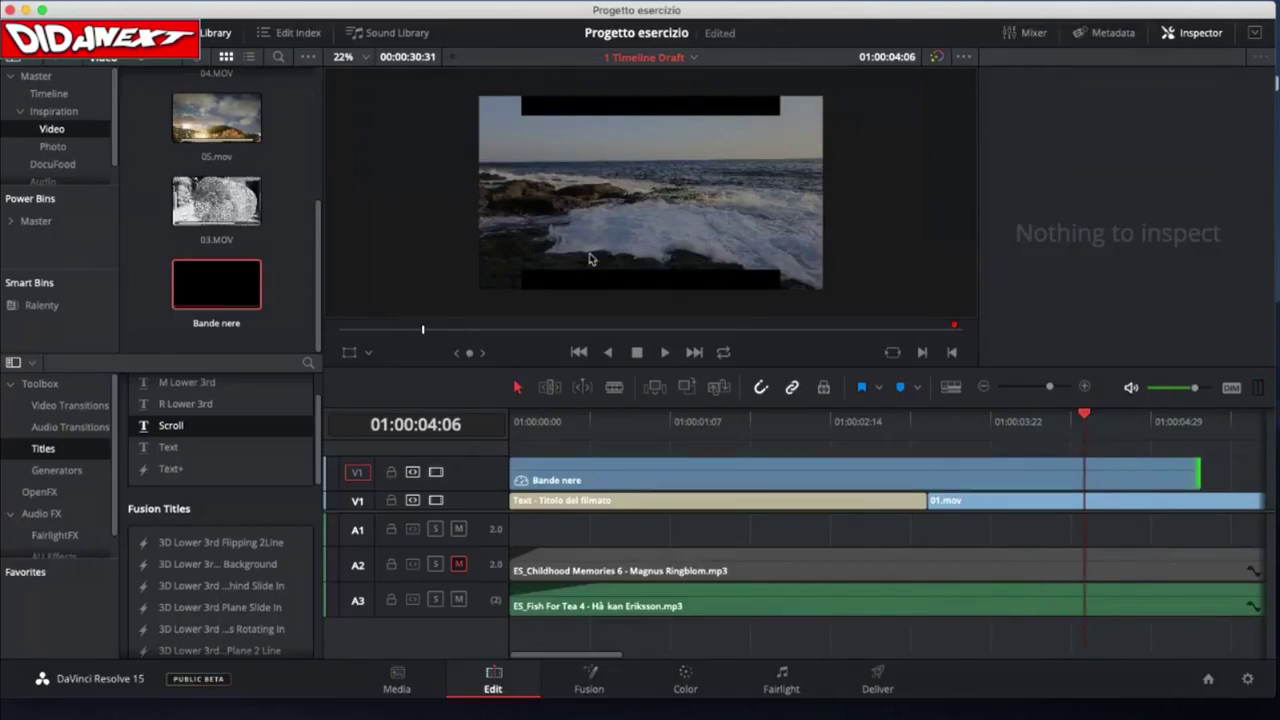
left_click(1088, 418)
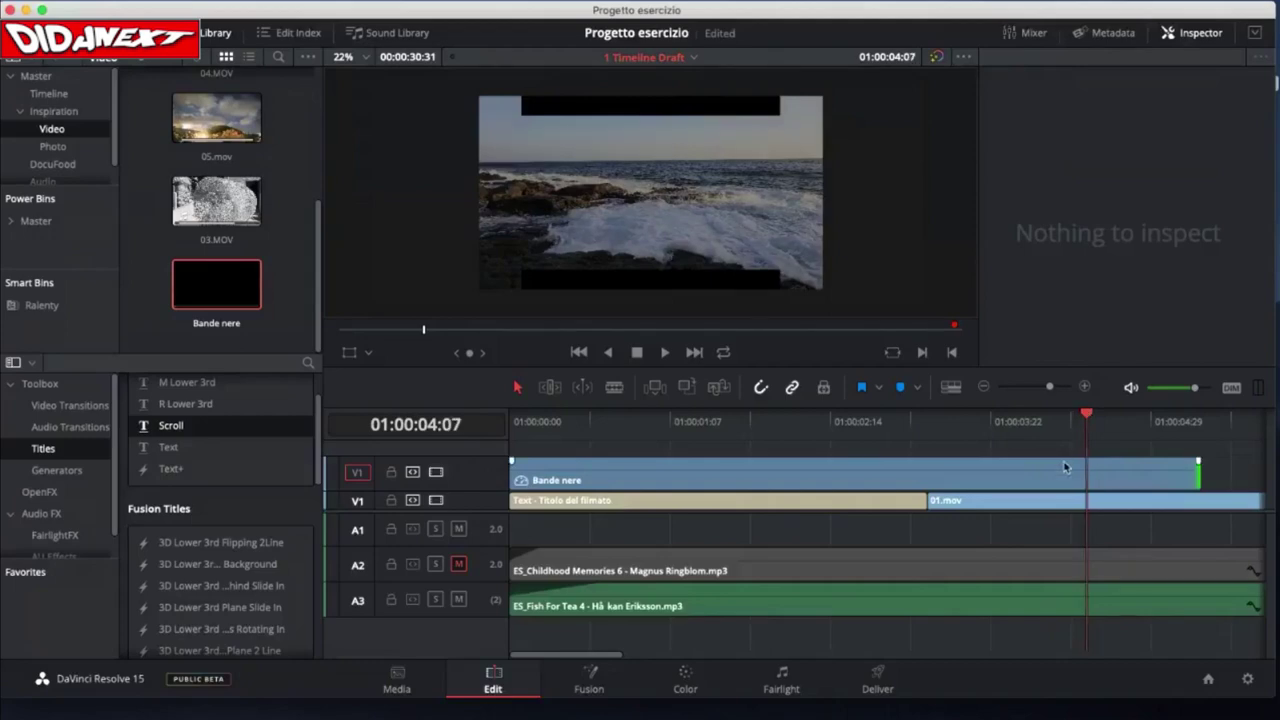
- Undo the new placement and the deletion to restore the original Bande nere clip on V2
key("super+z")
key("super+z")
key("super+z")
key("super+z")
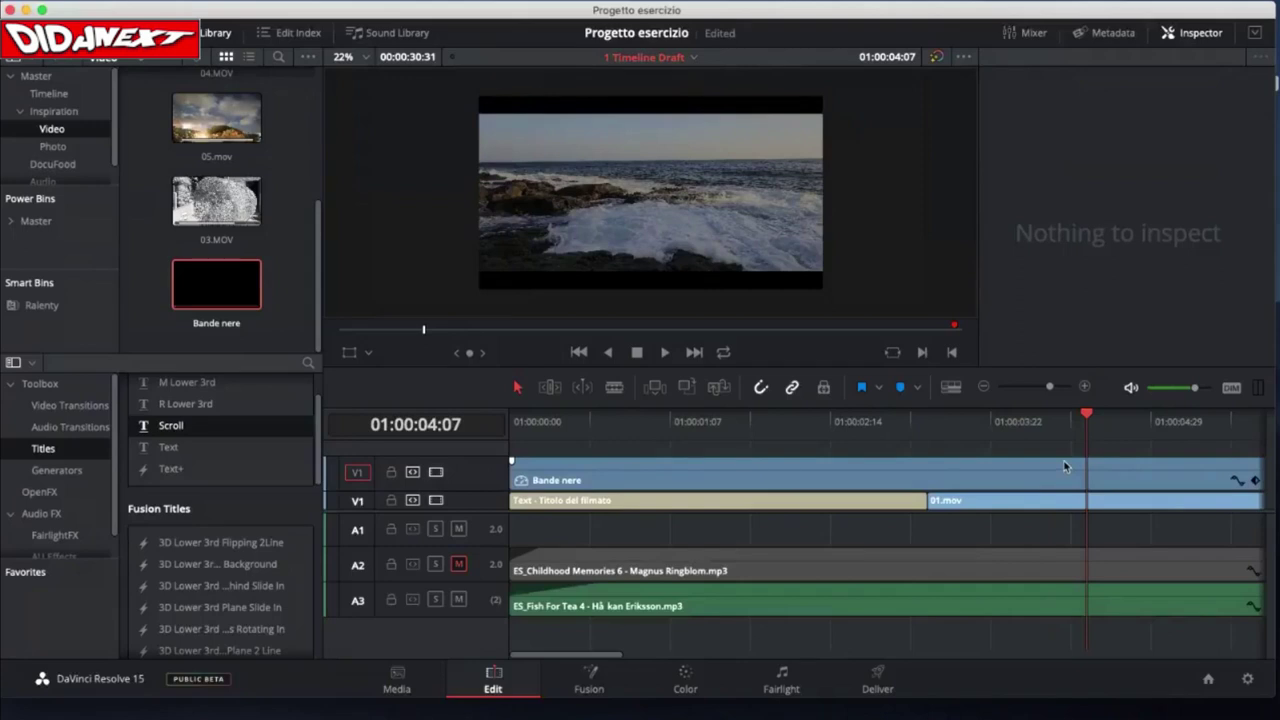
- Move the playhead to 01:00:04:44 within 01.mov, with the whole timeline in view
left_click_drag(527, 418, 905, 430)
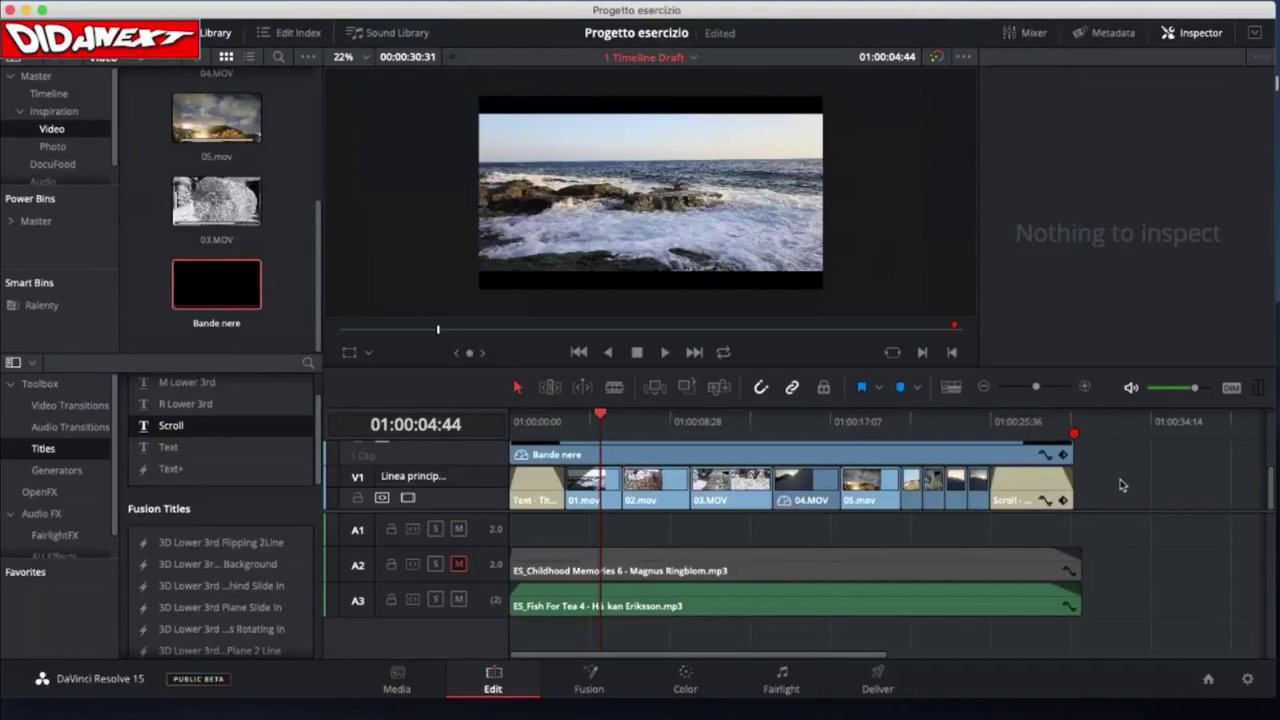
- Open the Project Manager and examine the options offered for another project, including Archive, without choosing one
left_click(1209, 680)
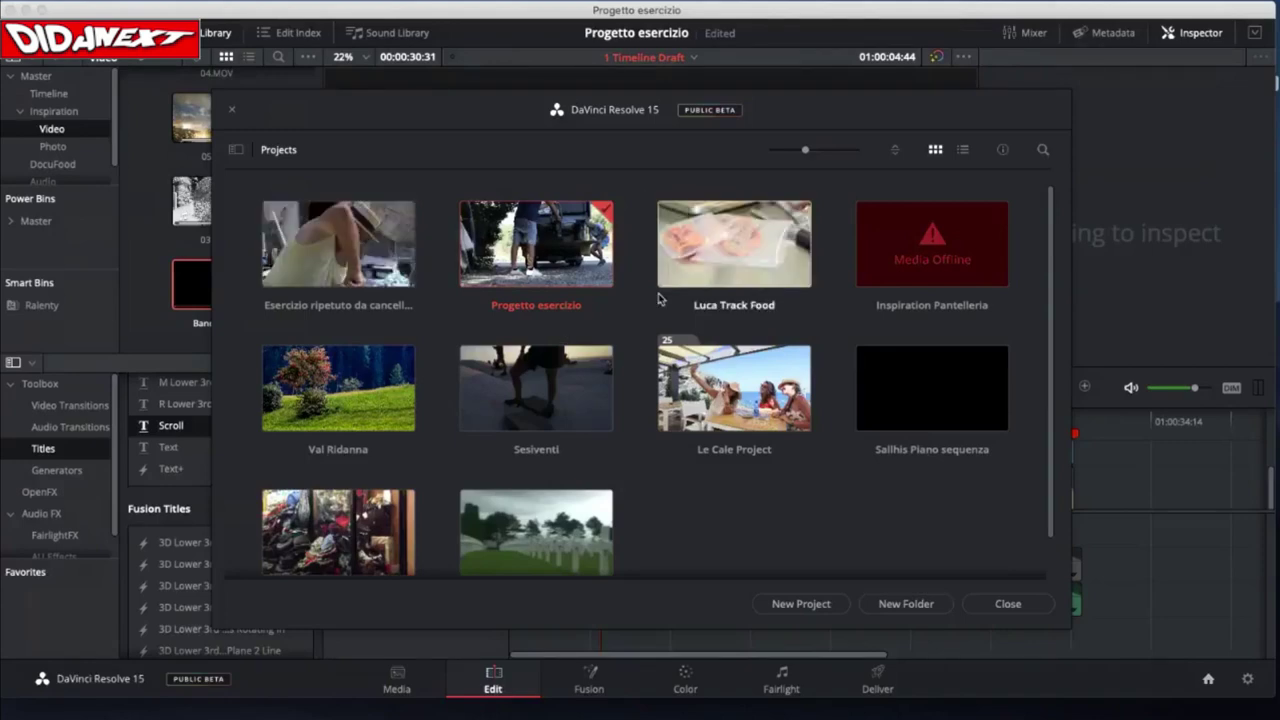
right_click(738, 268)
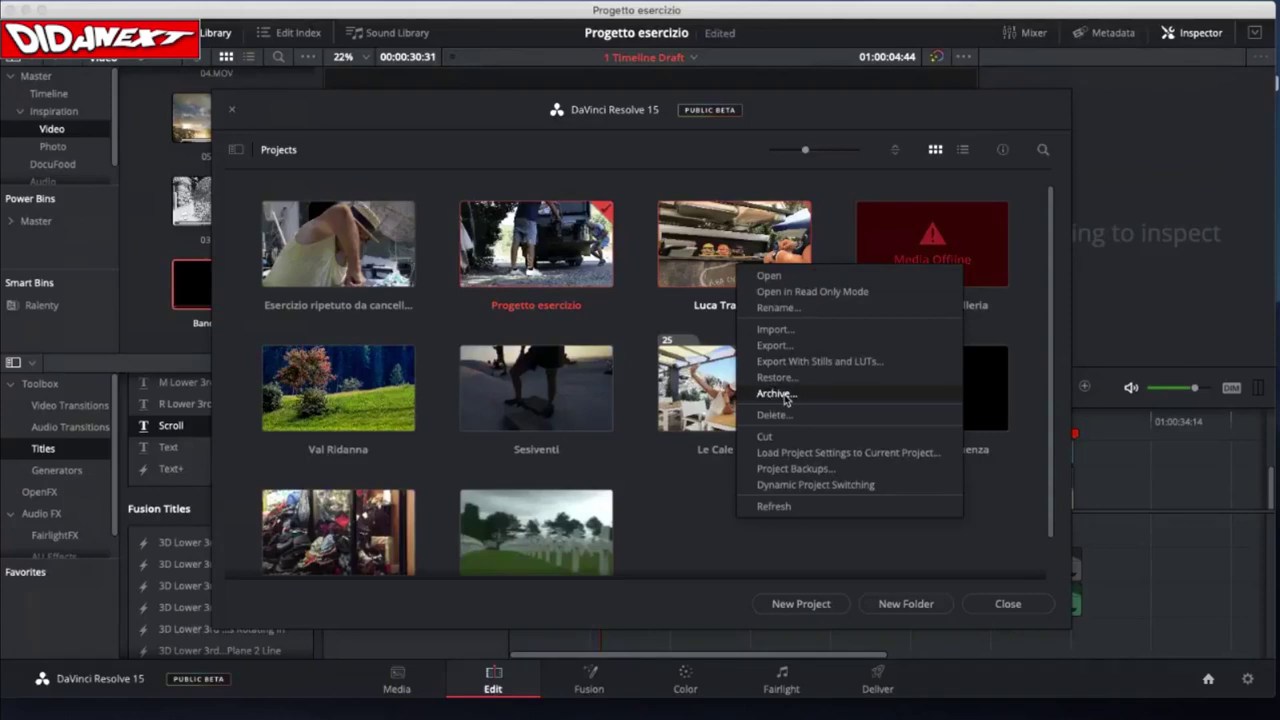
left_click(640, 310)
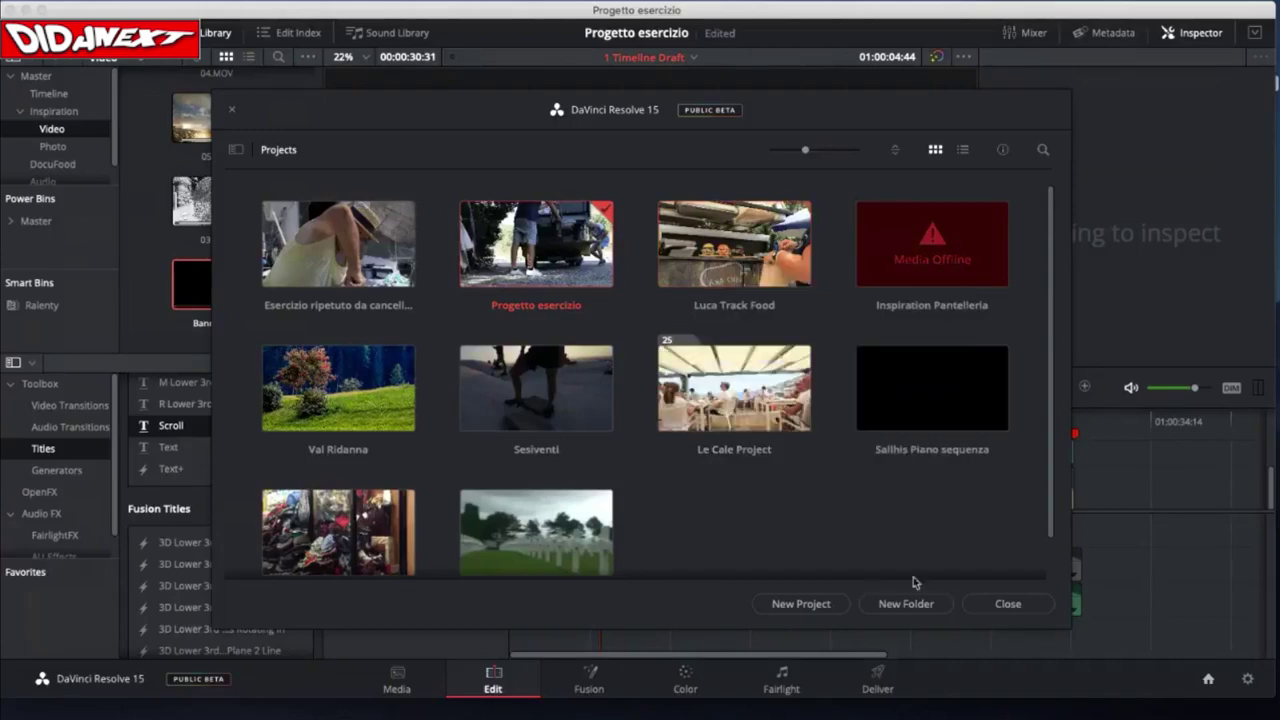
- Close the Project Manager and examine the project export and media management commands without choosing one
left_click(230, 109)
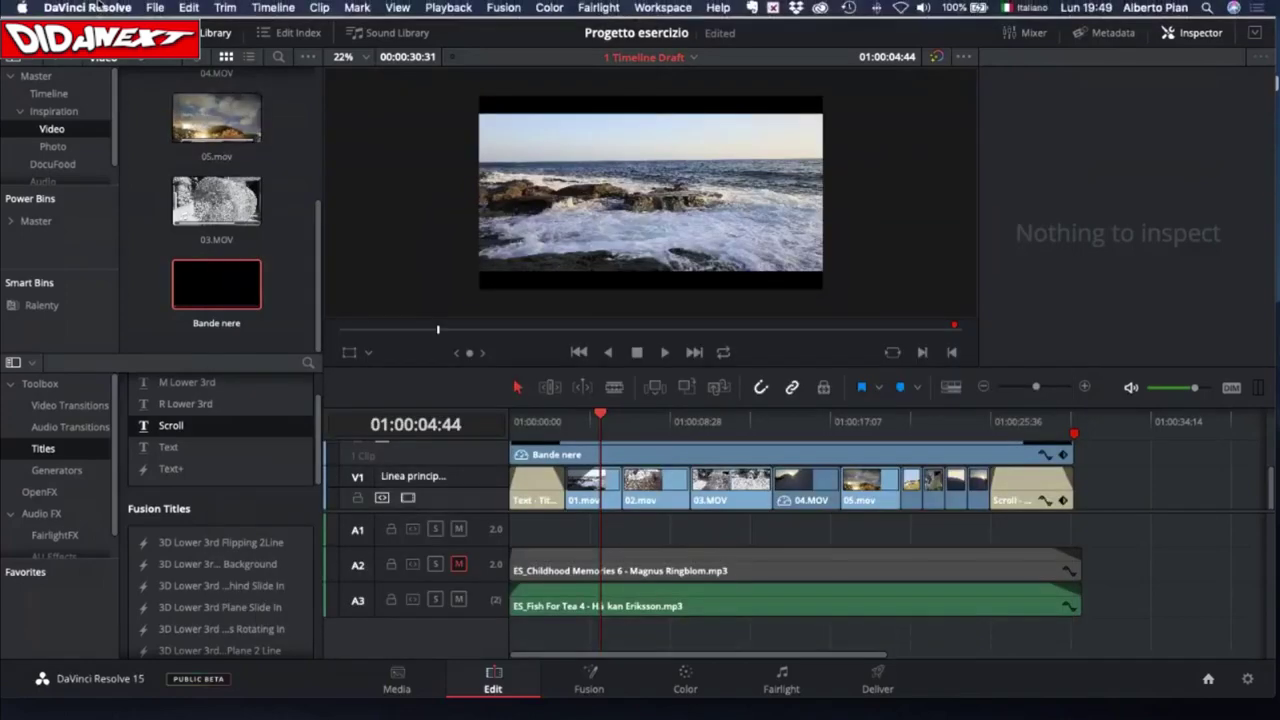
left_click(155, 7)
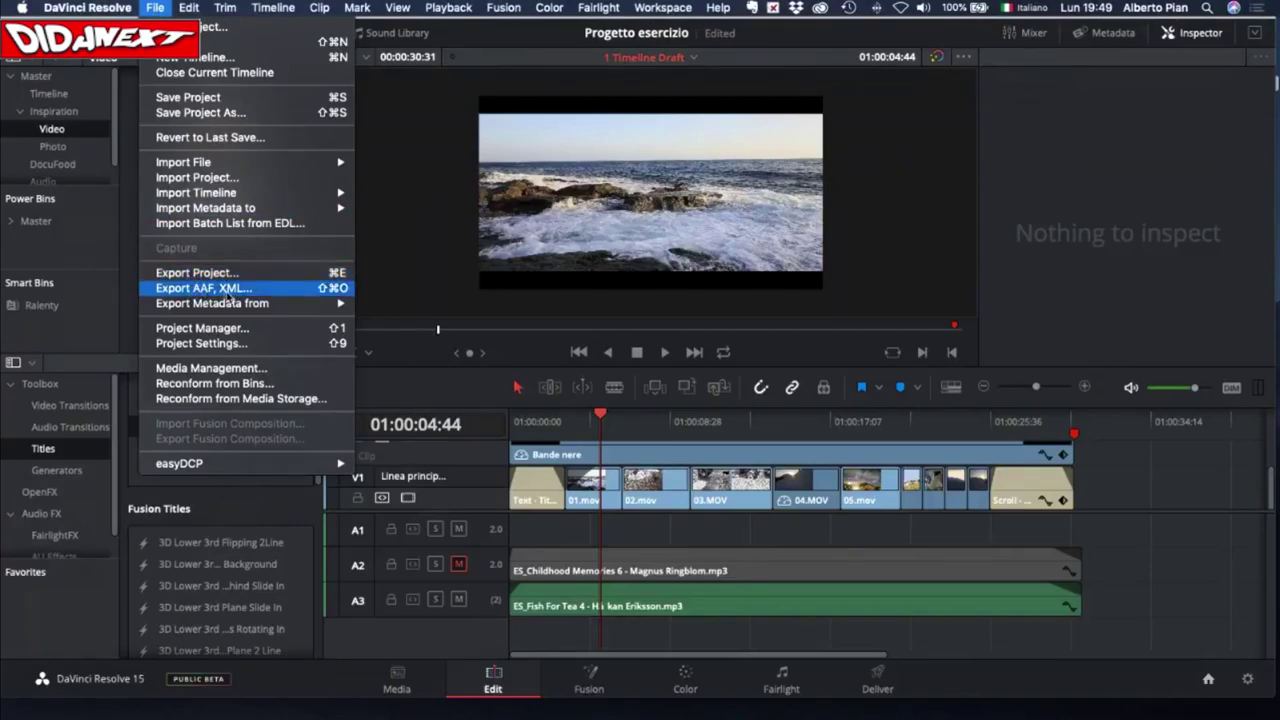
left_click(390, 278)
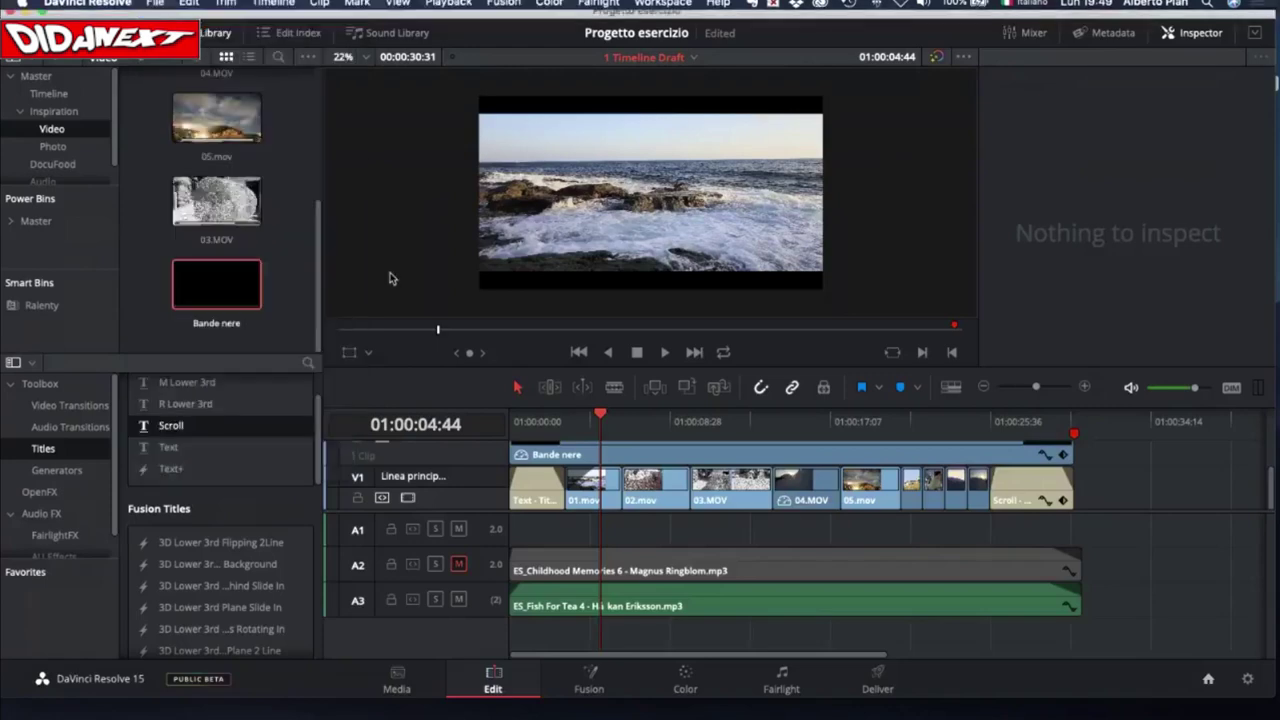
scroll(674, 457, "up", 2)
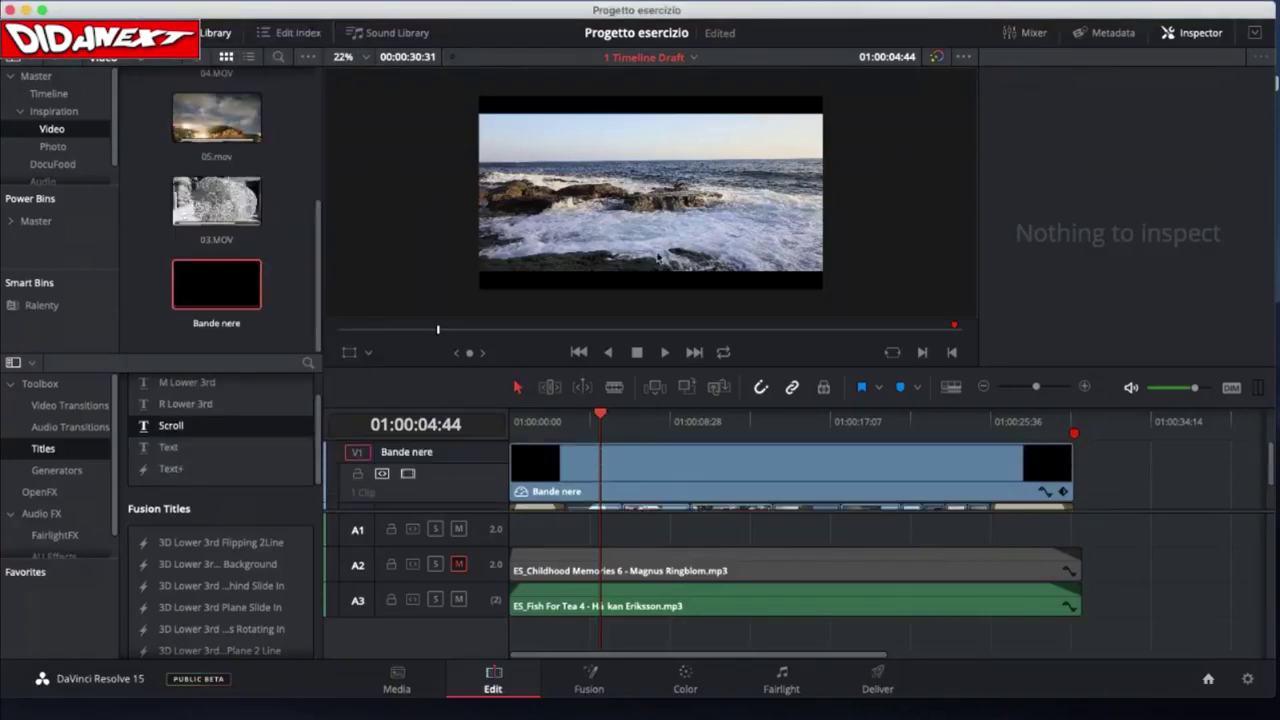
- Open 03.MOV from the Video bin in the source viewer and move its playhead to 04:26:49:09
left_click(198, 203)
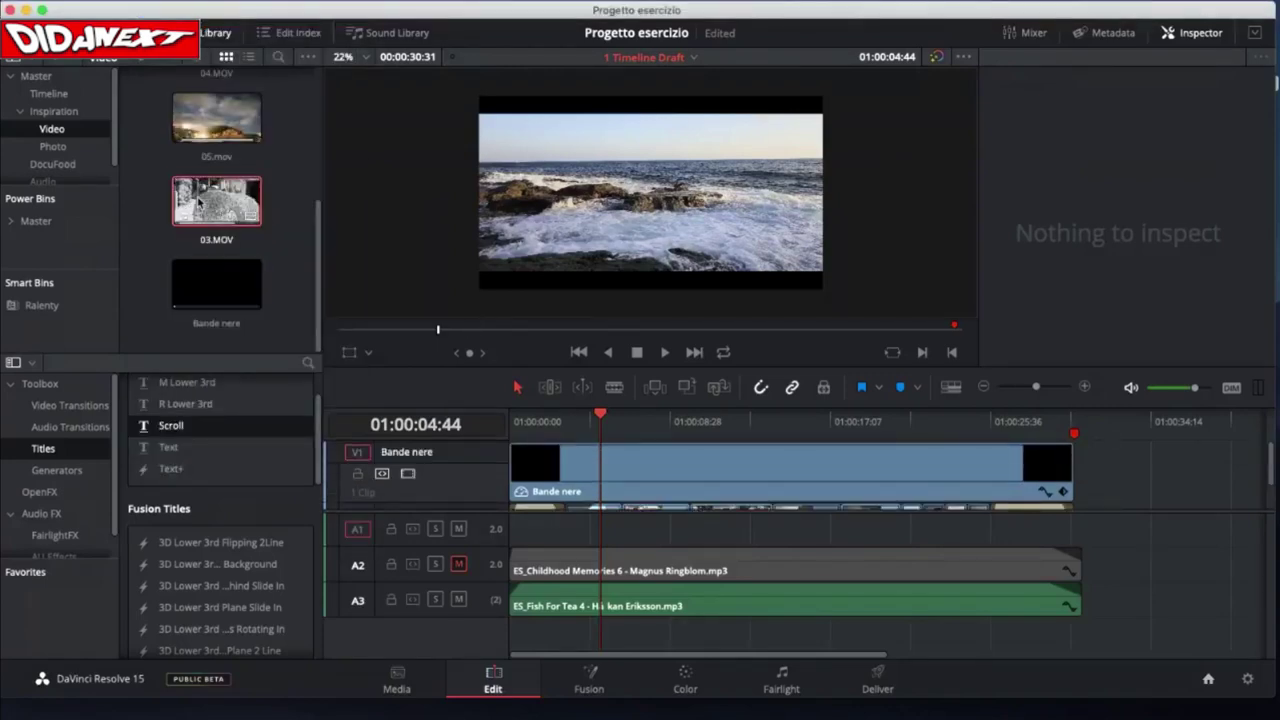
double_click(198, 203)
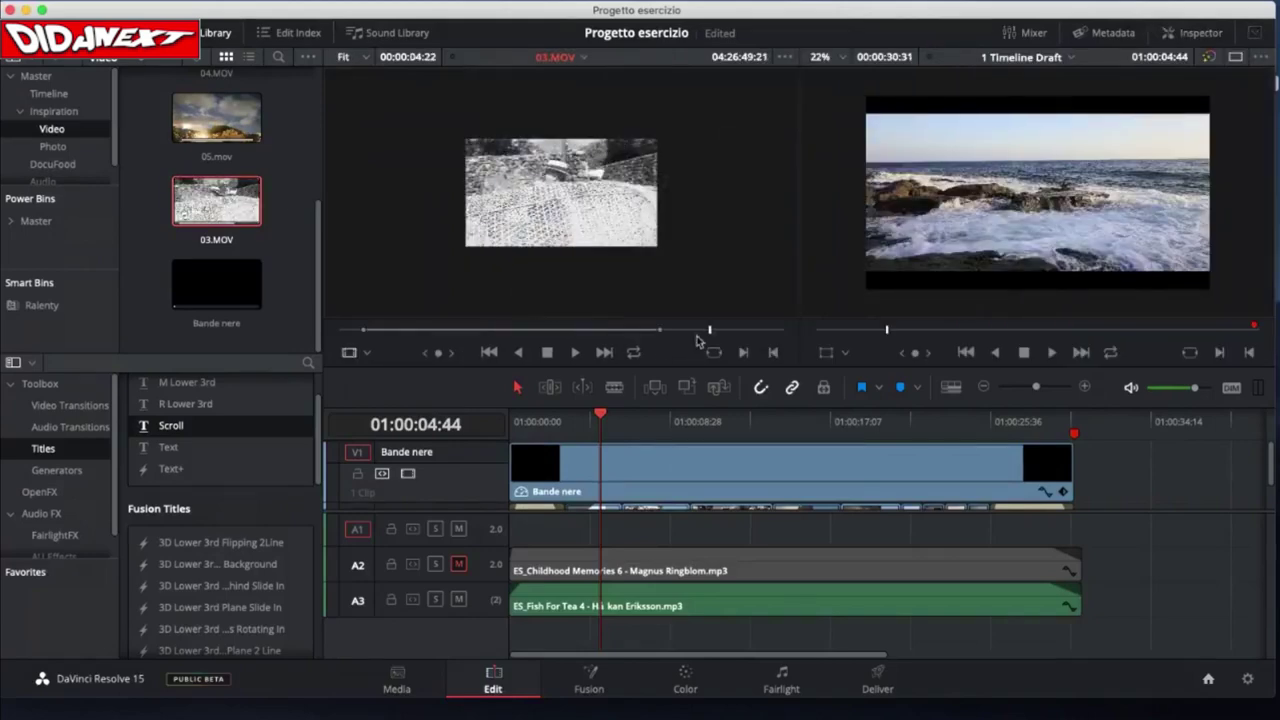
left_click_drag(709, 330, 680, 331)
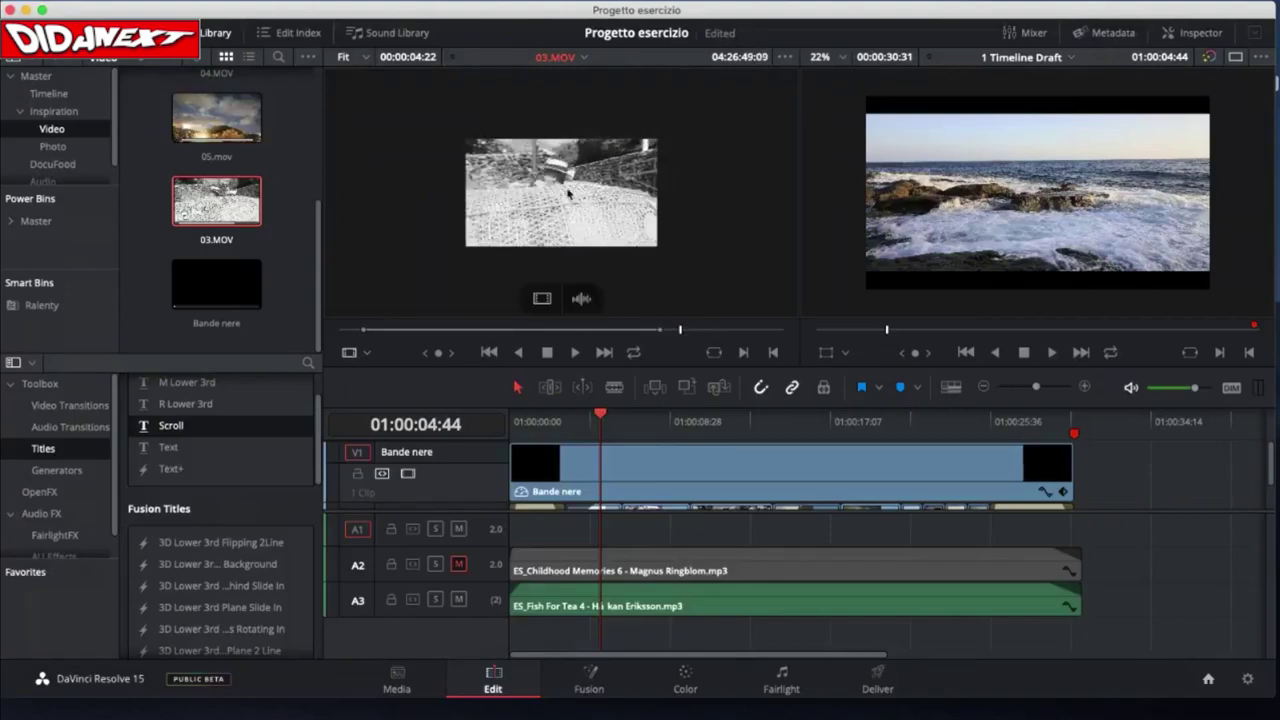
left_click_drag(568, 193, 550, 155)
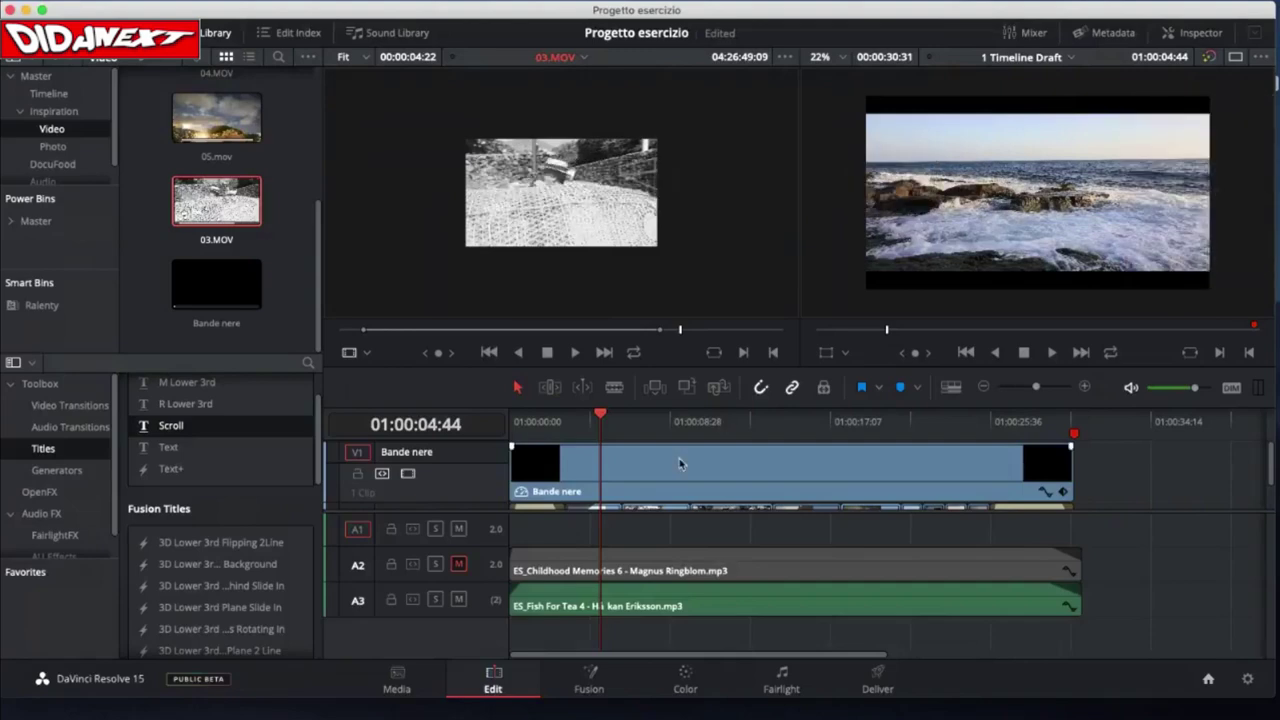
- Select Bande nere, 01.mov and 05.mov one after another, and preview the Blade over 05.mov before returning to the selection tool
left_click(649, 468)
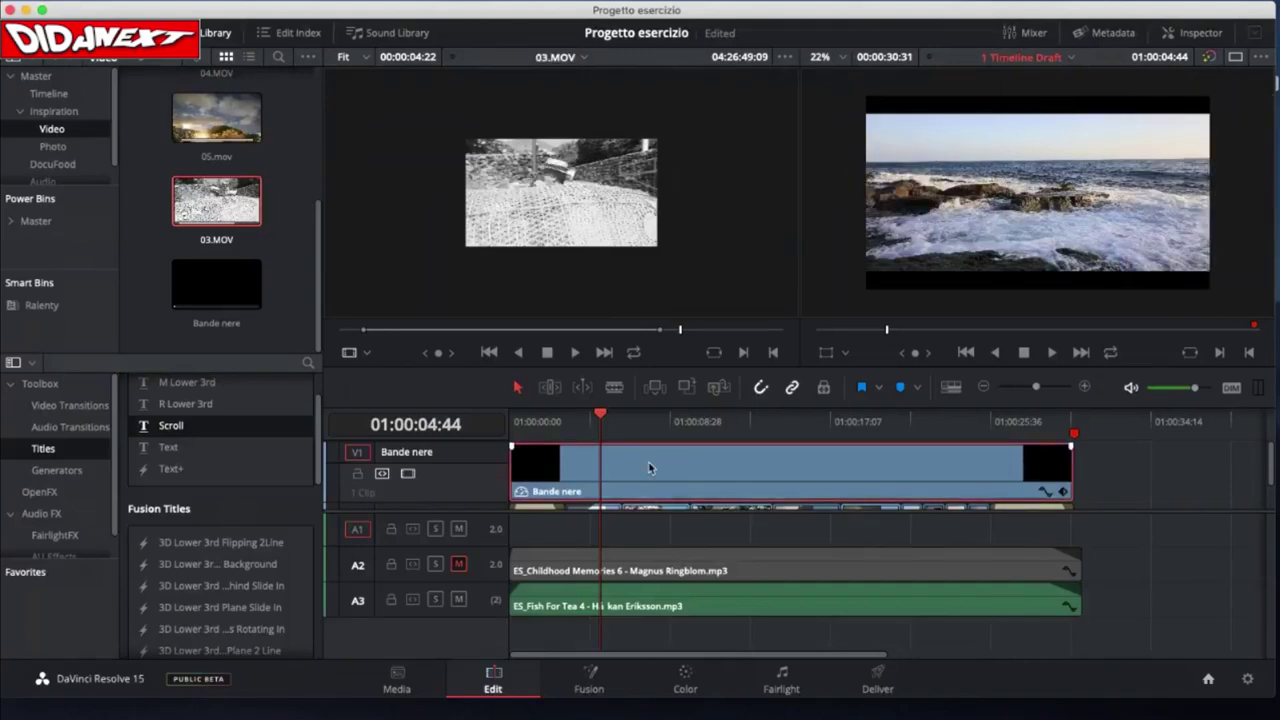
scroll(649, 468, "down", 2)
left_click(591, 491)
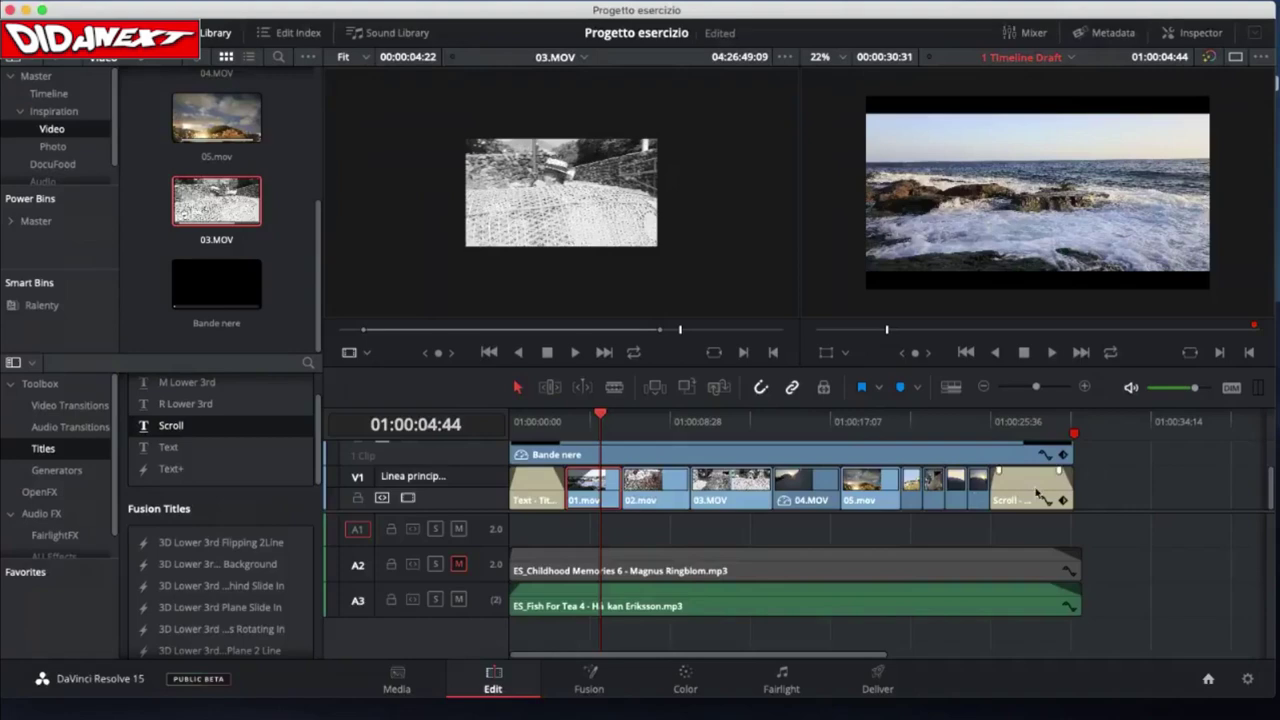
left_click(870, 485)
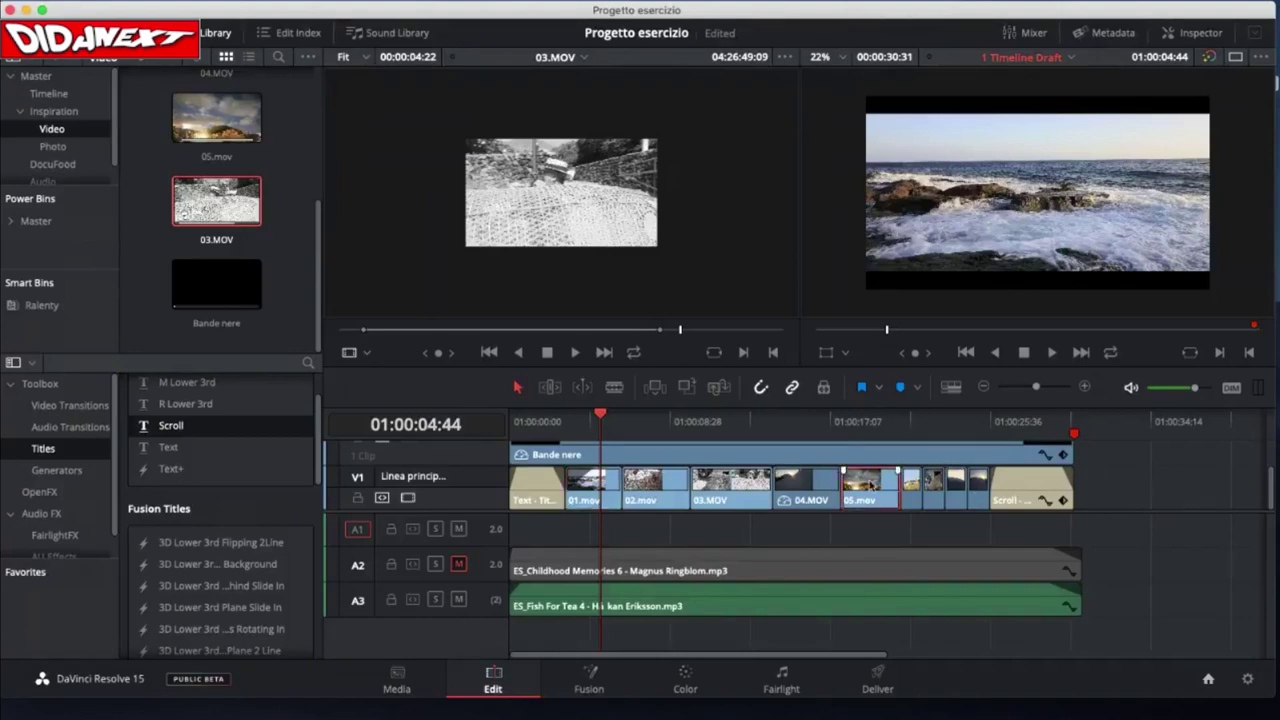
left_click_drag(870, 485, 876, 483)
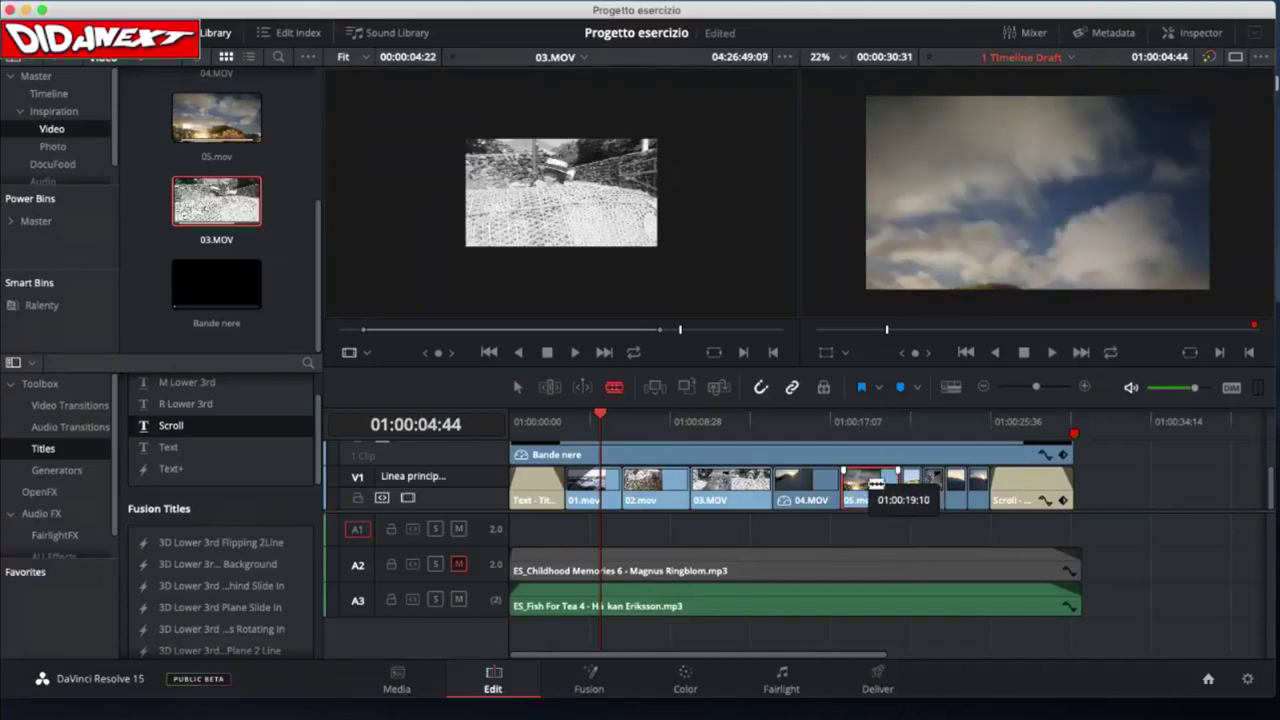
key("a")
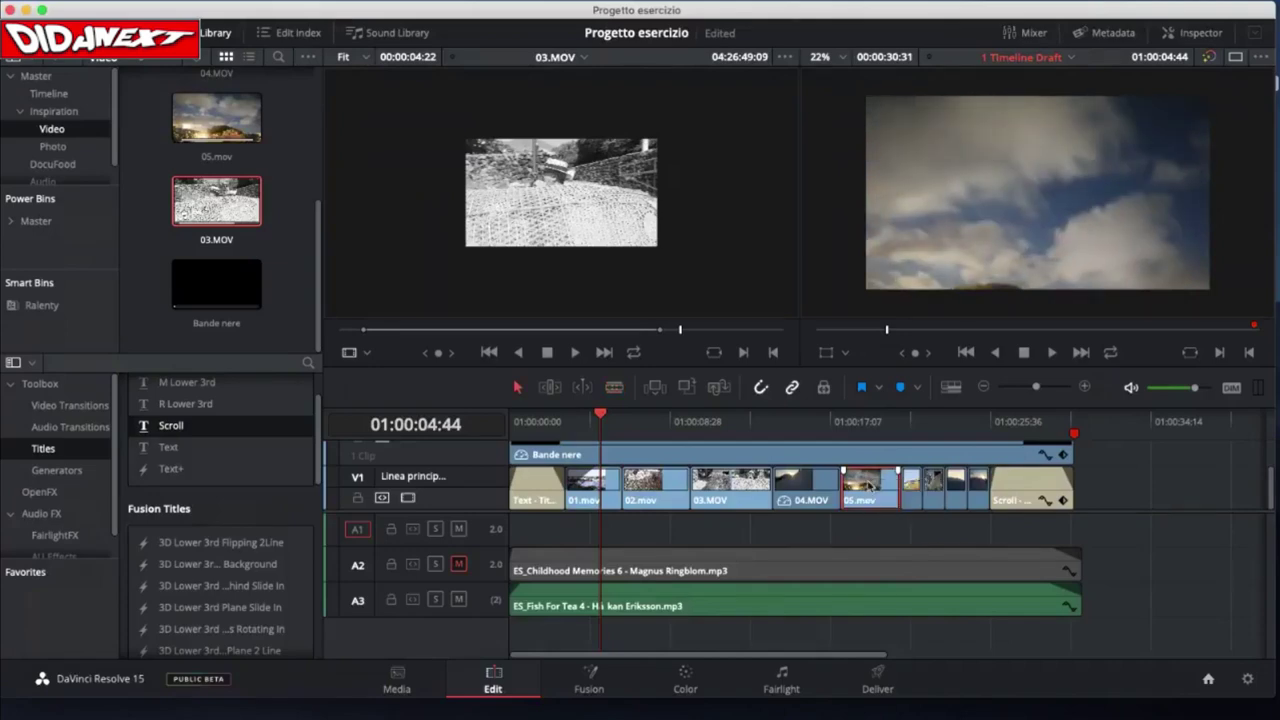
- Move the timeline playhead to 01:00:15:45 within 04.MOV and try the Snapping control
left_click(604, 416)
left_click_drag(604, 416, 807, 420)
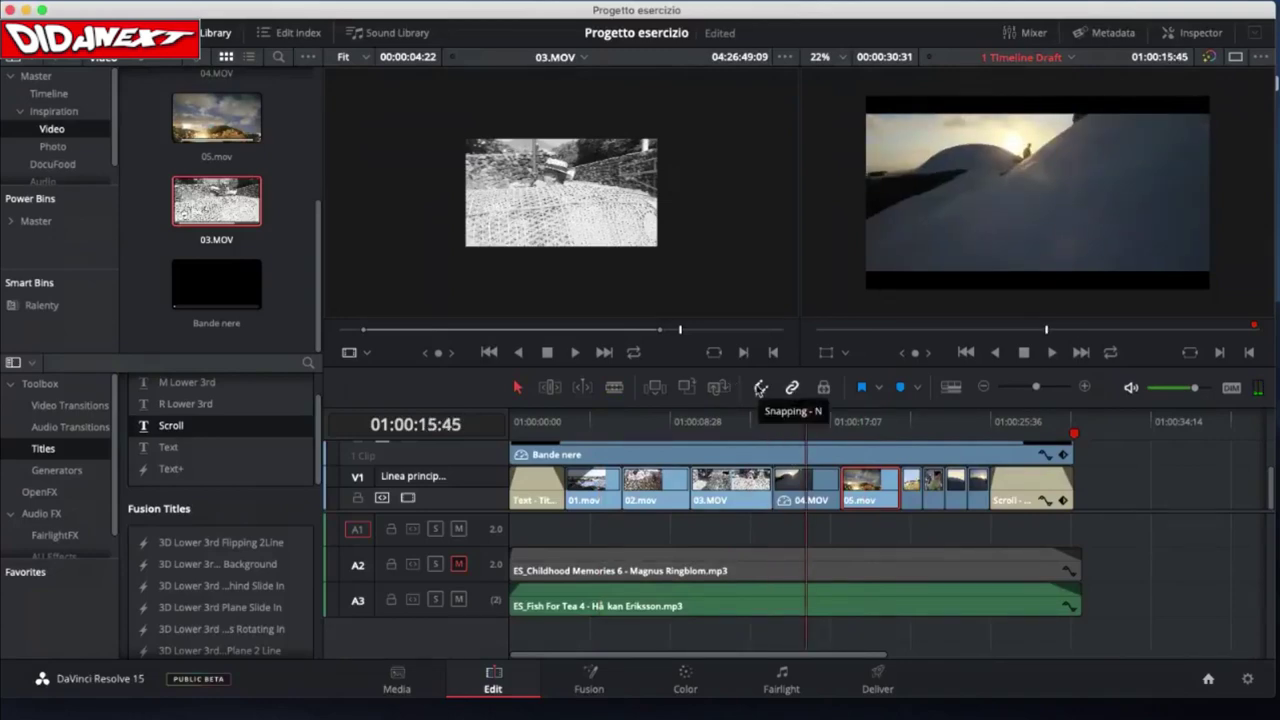
left_click(760, 388)
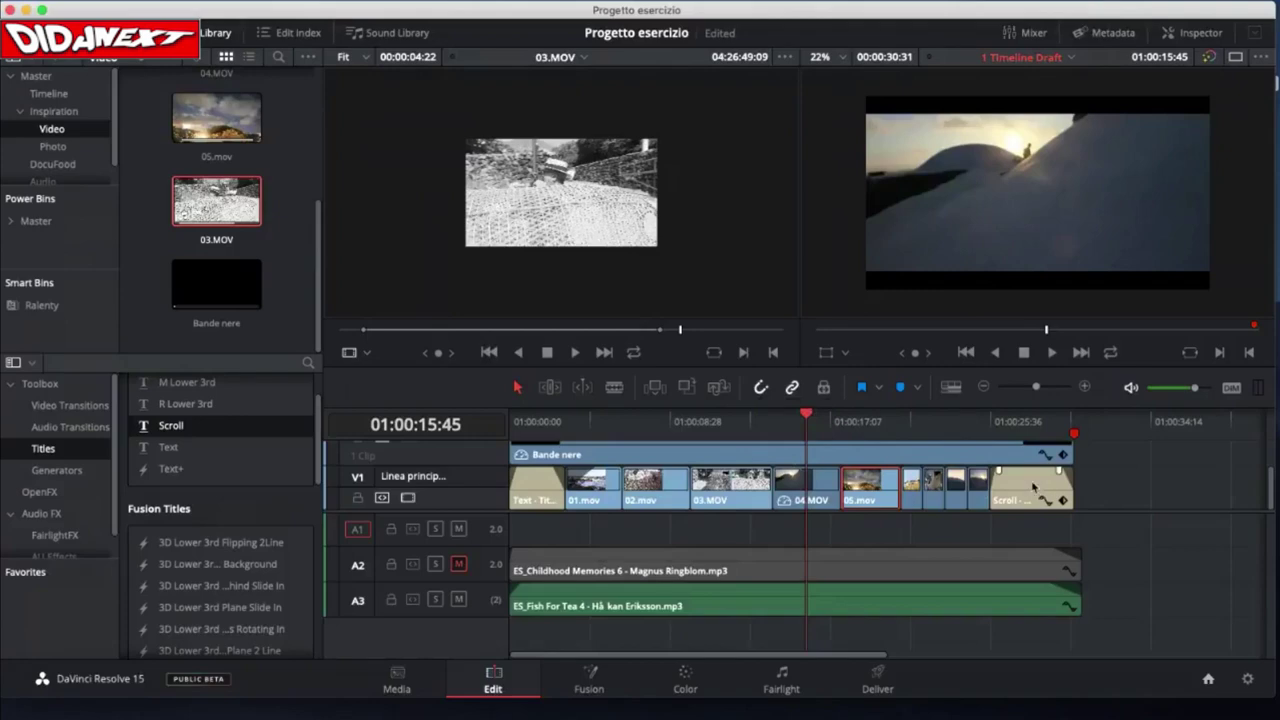
- Select the closing Scroll title on V1 and clear the selection again
mouse_move(1033, 487)
left_mouse_down()
mouse_move(1058, 488)
mouse_move(1030, 494)
left_mouse_up()
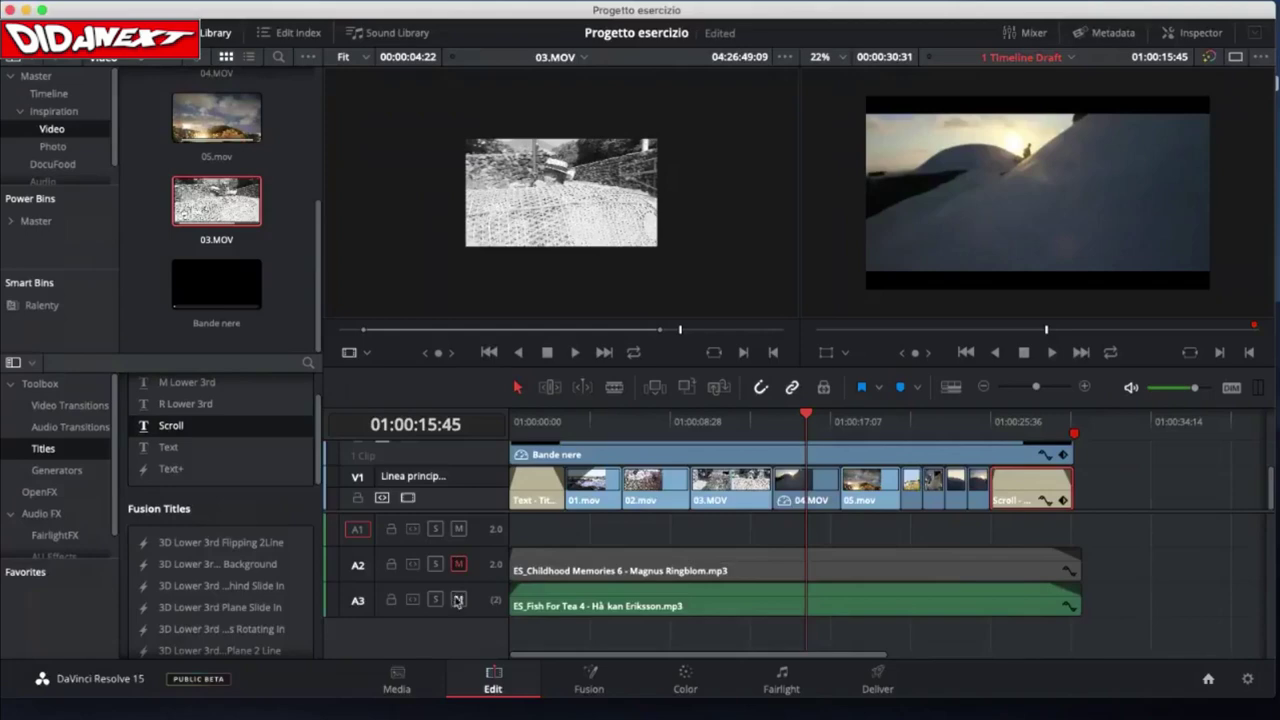
mouse_move(519, 559)
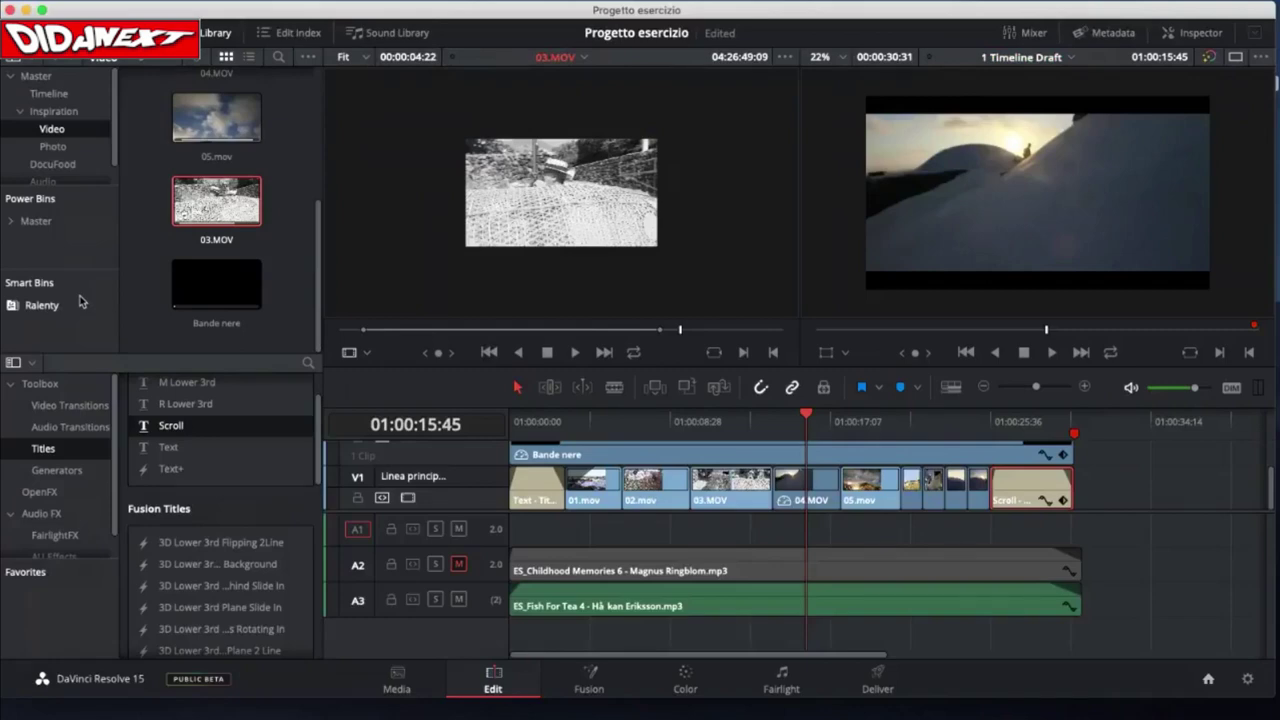
left_click(1170, 571)
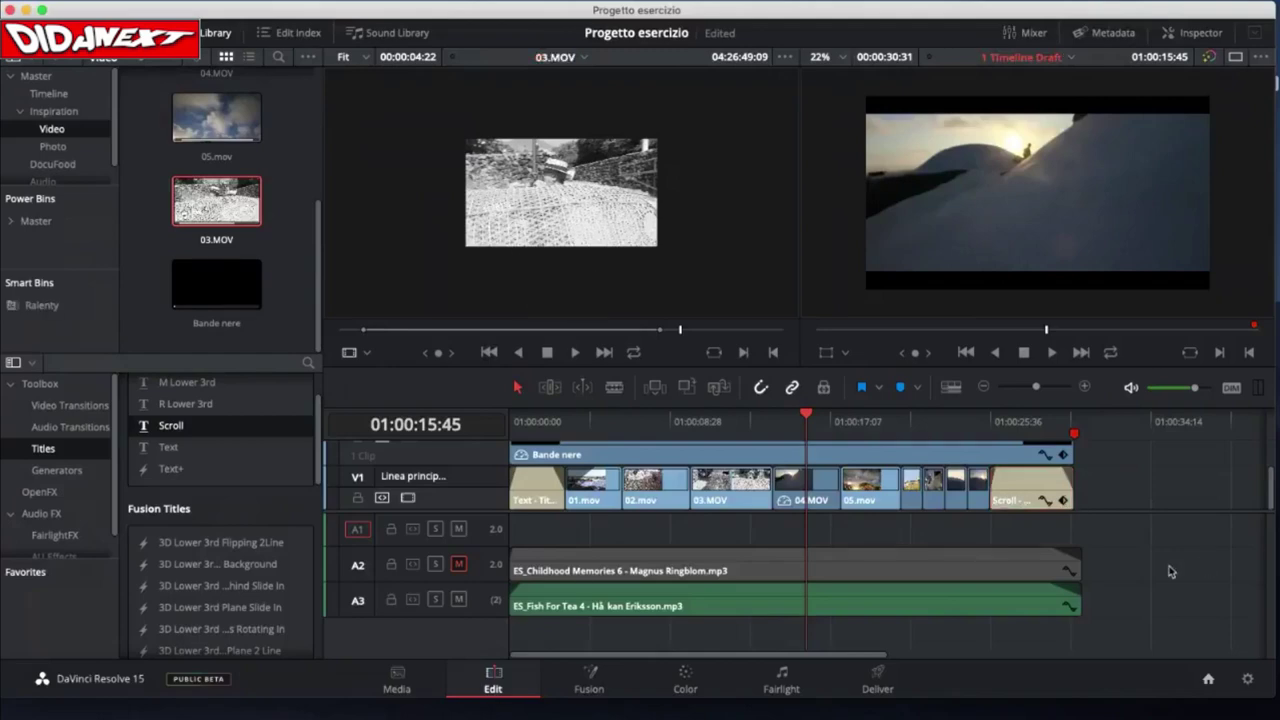
- View the render settings on the Deliver page and return to the Edit page
left_click(876, 685)
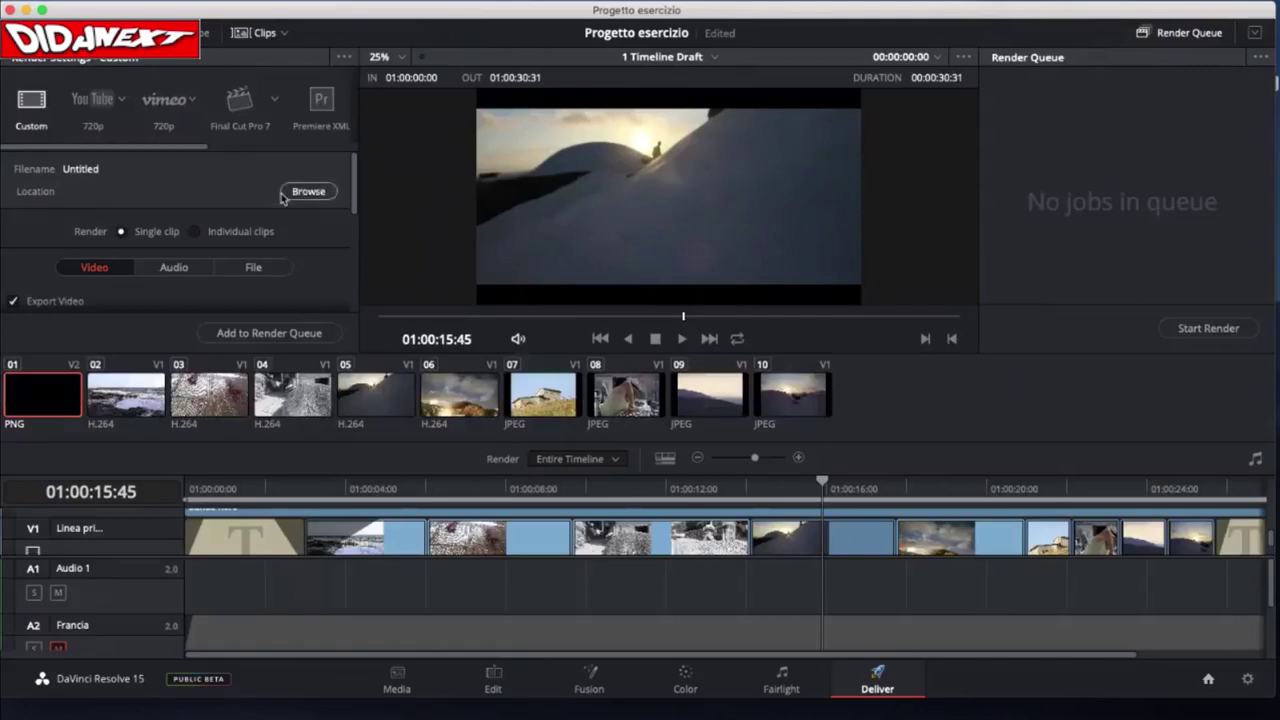
left_click(494, 680)
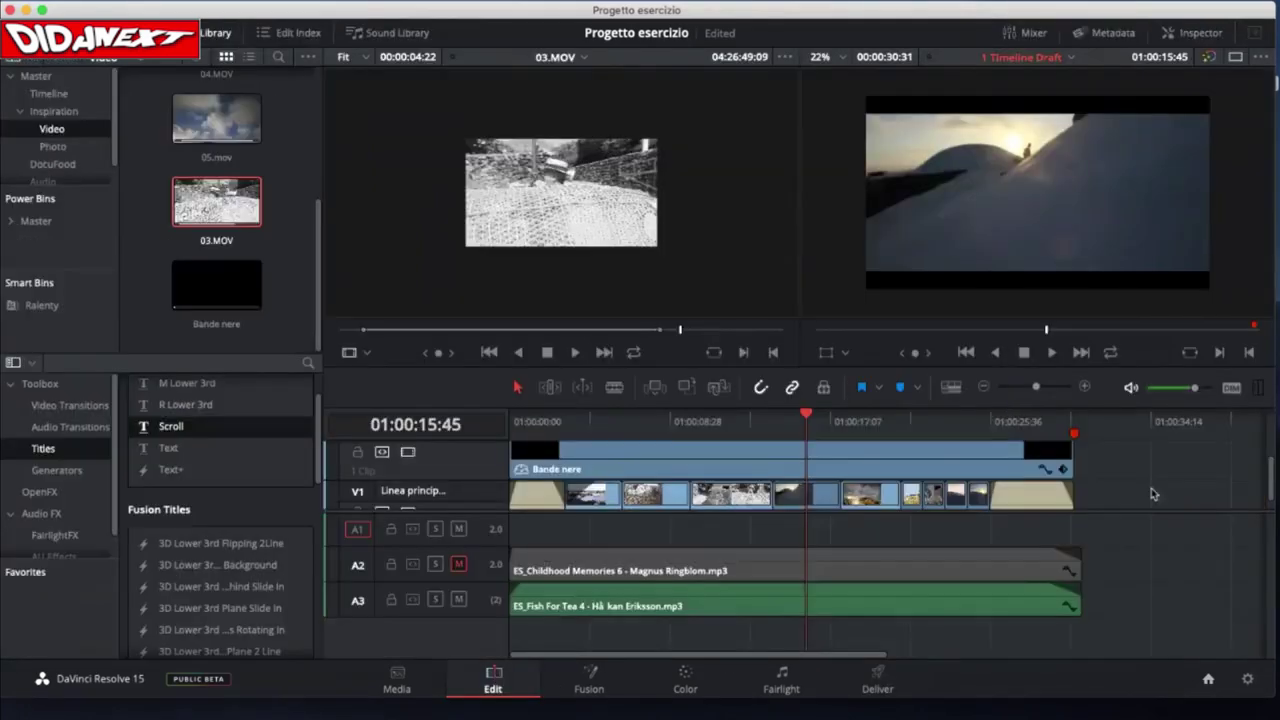